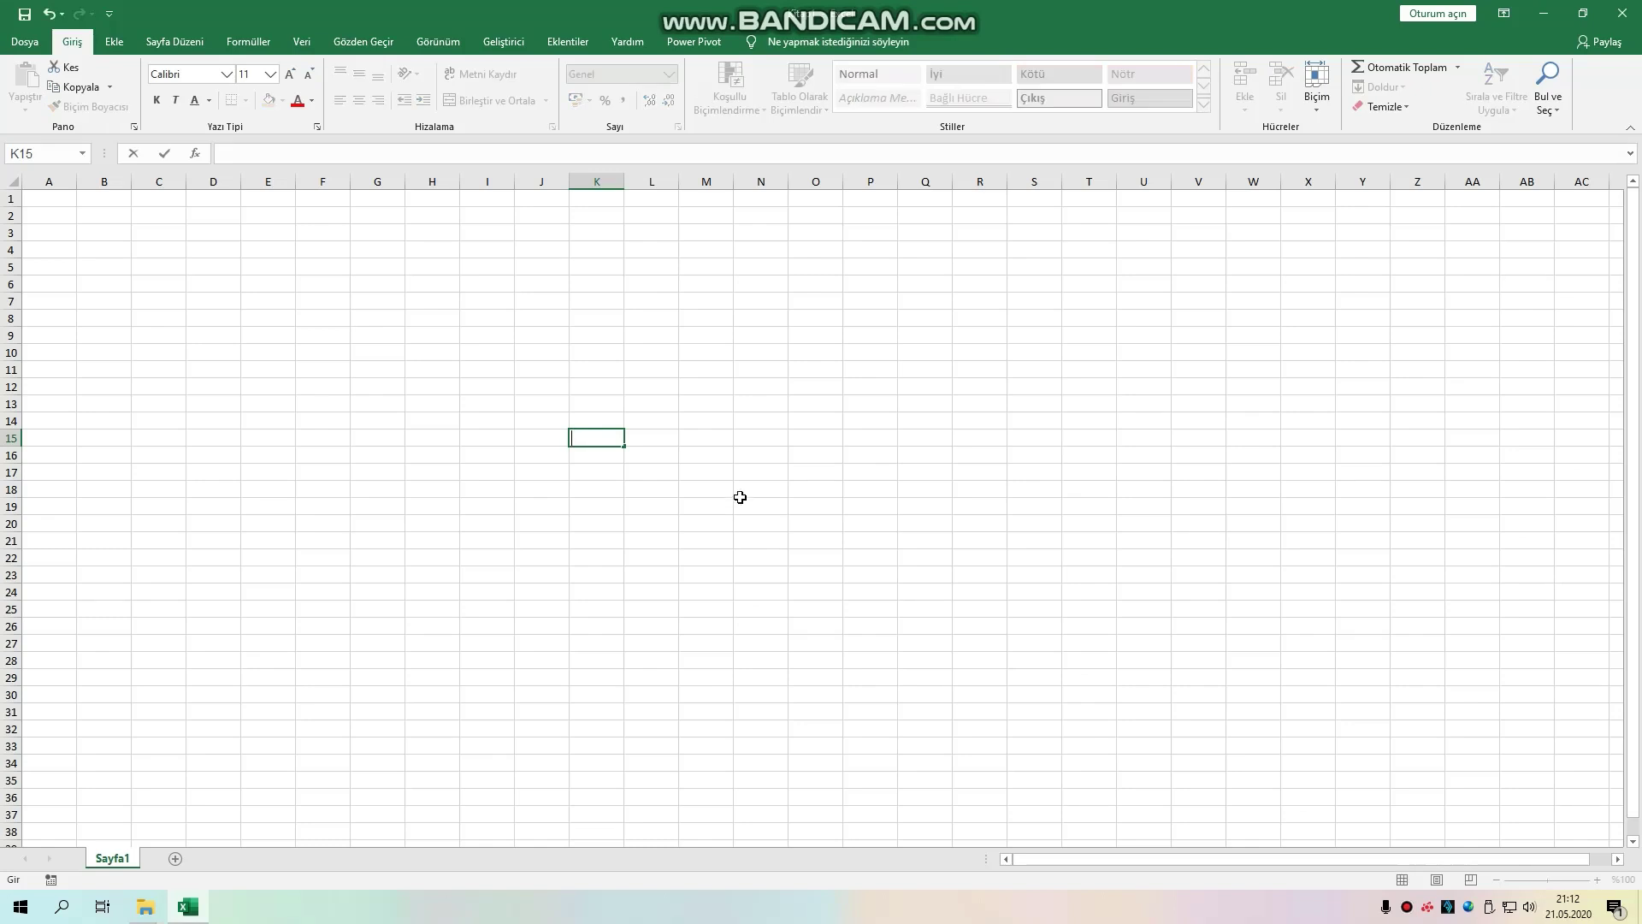
Step: Open the VBA editor with Alt+F11 and insert a new module into the Kitap1 project
left_click(740, 493)
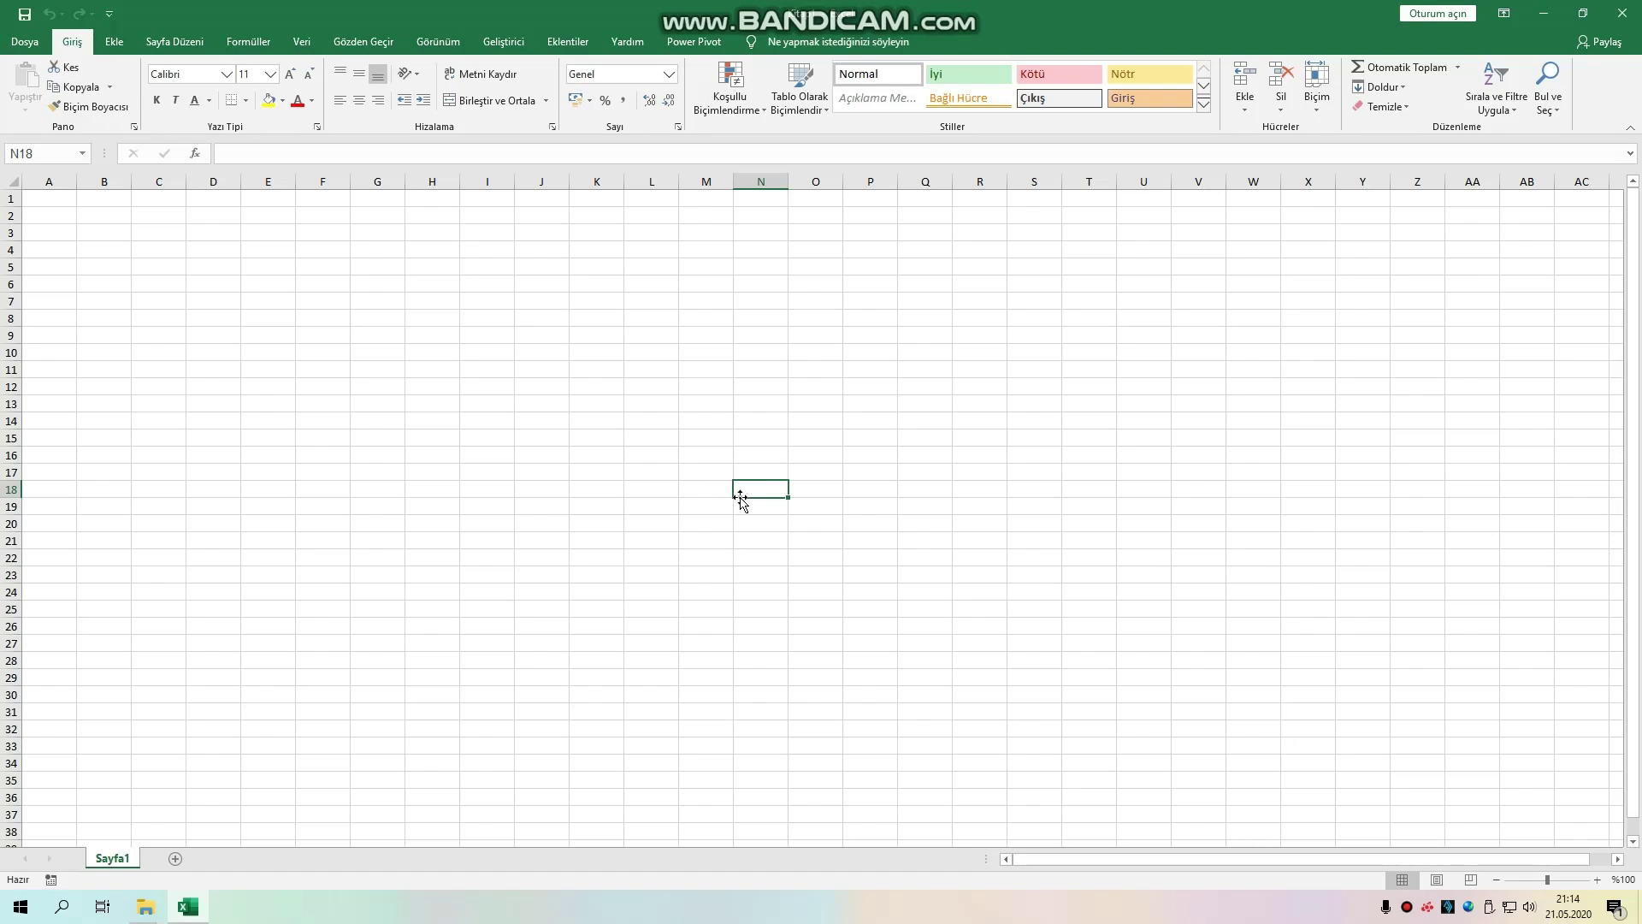
left_click(827, 350)
key("alt+F11")
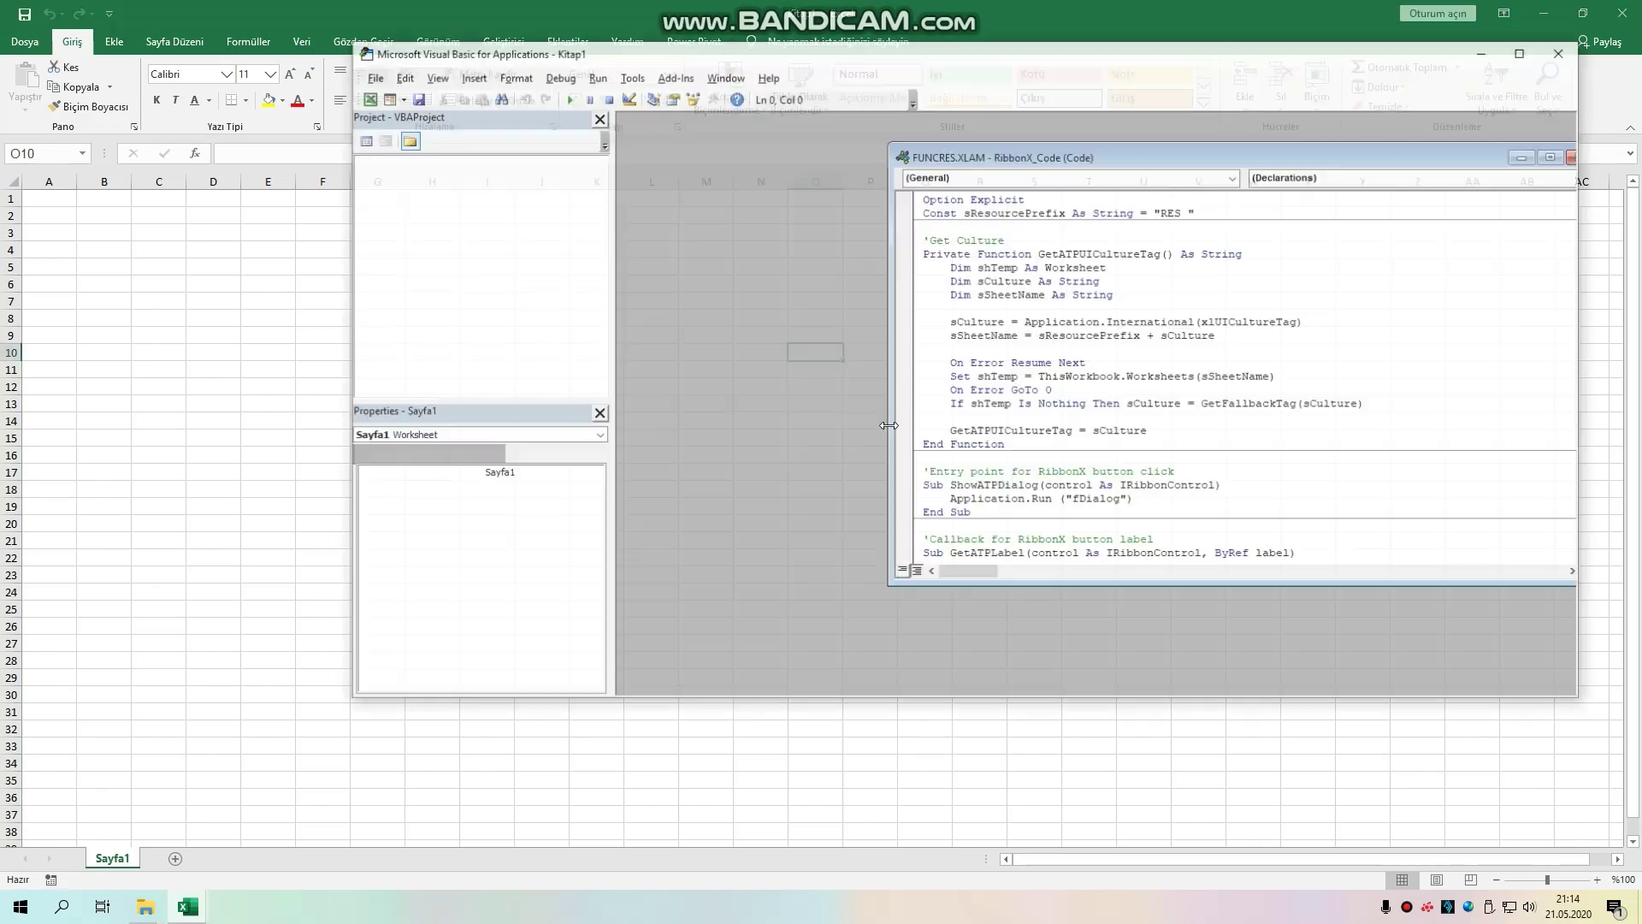
left_click(1576, 156)
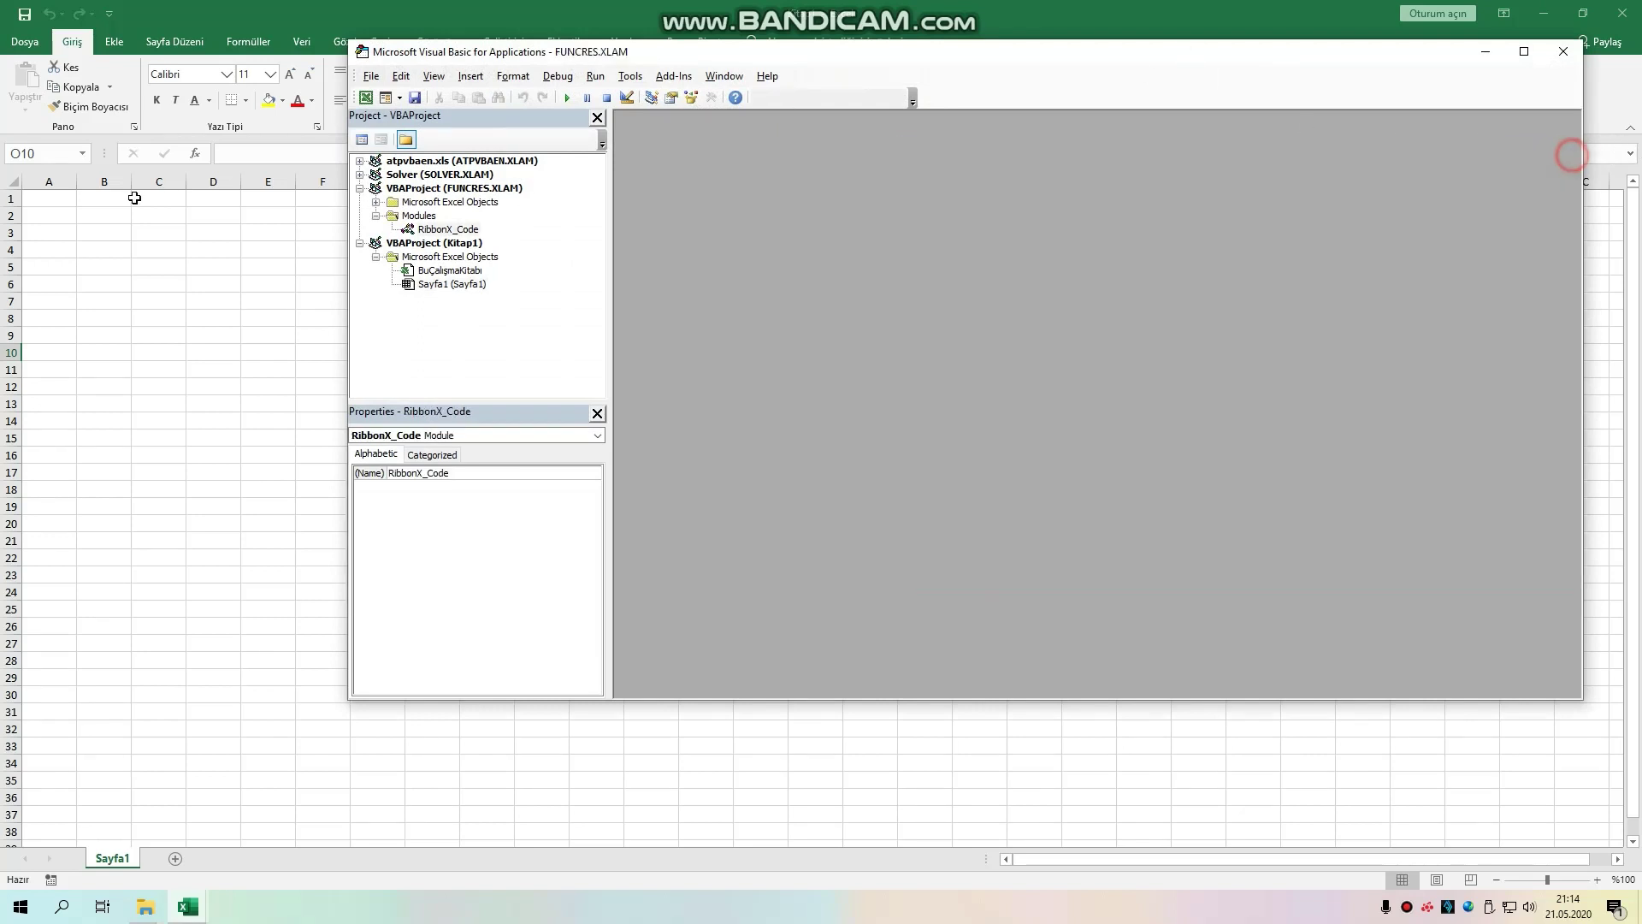
left_click(450, 270)
right_click(432, 284)
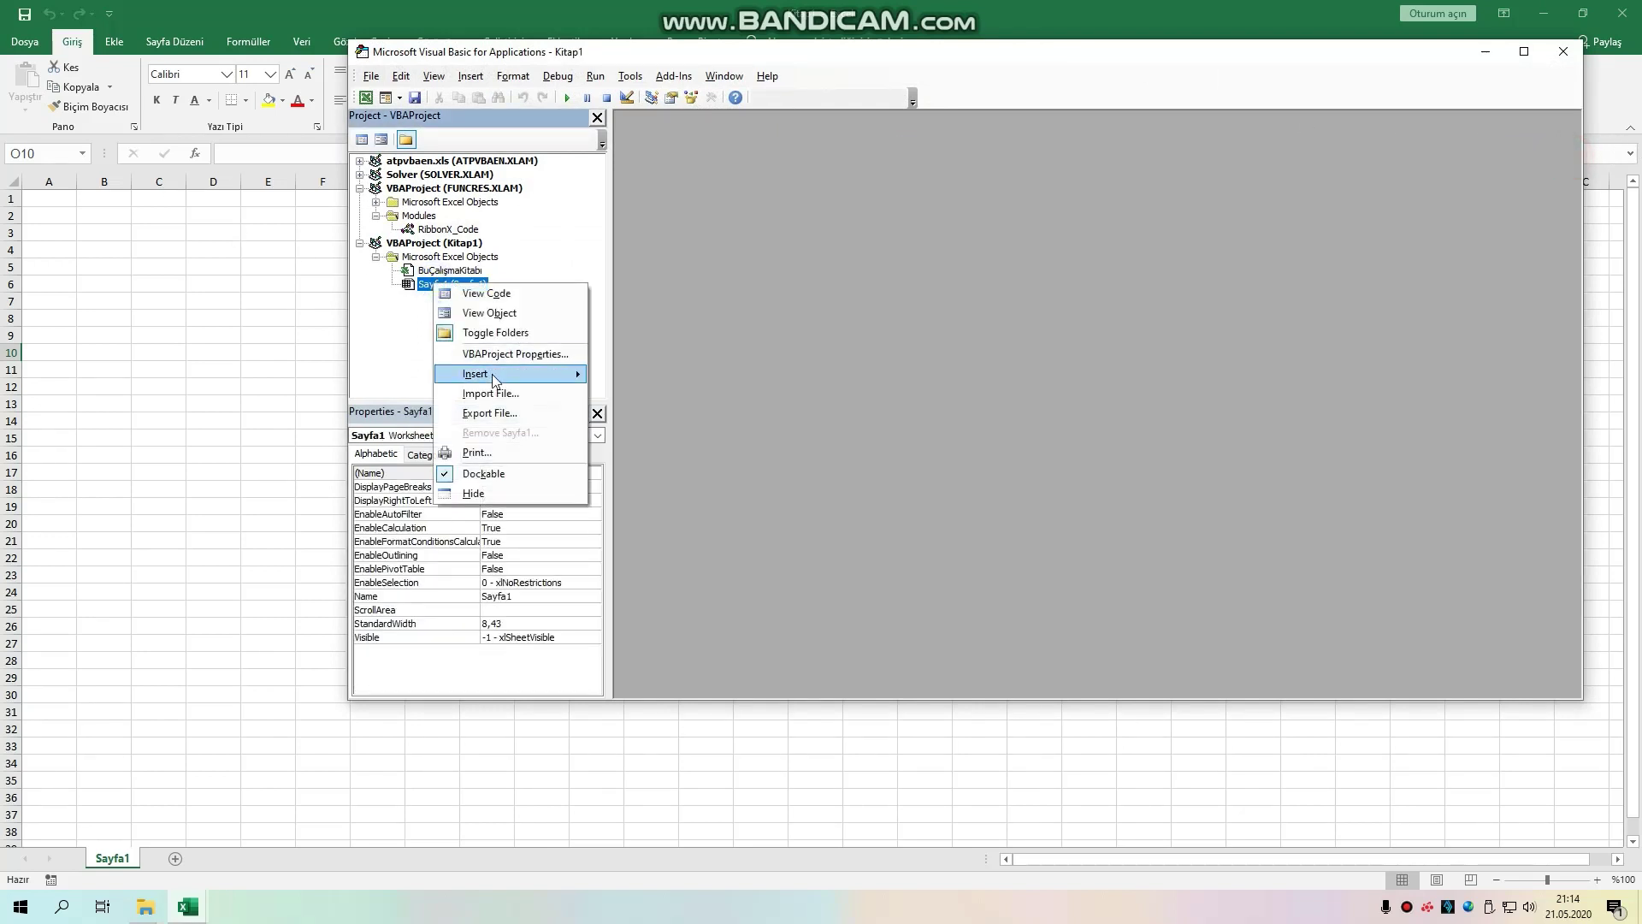
left_click(654, 394)
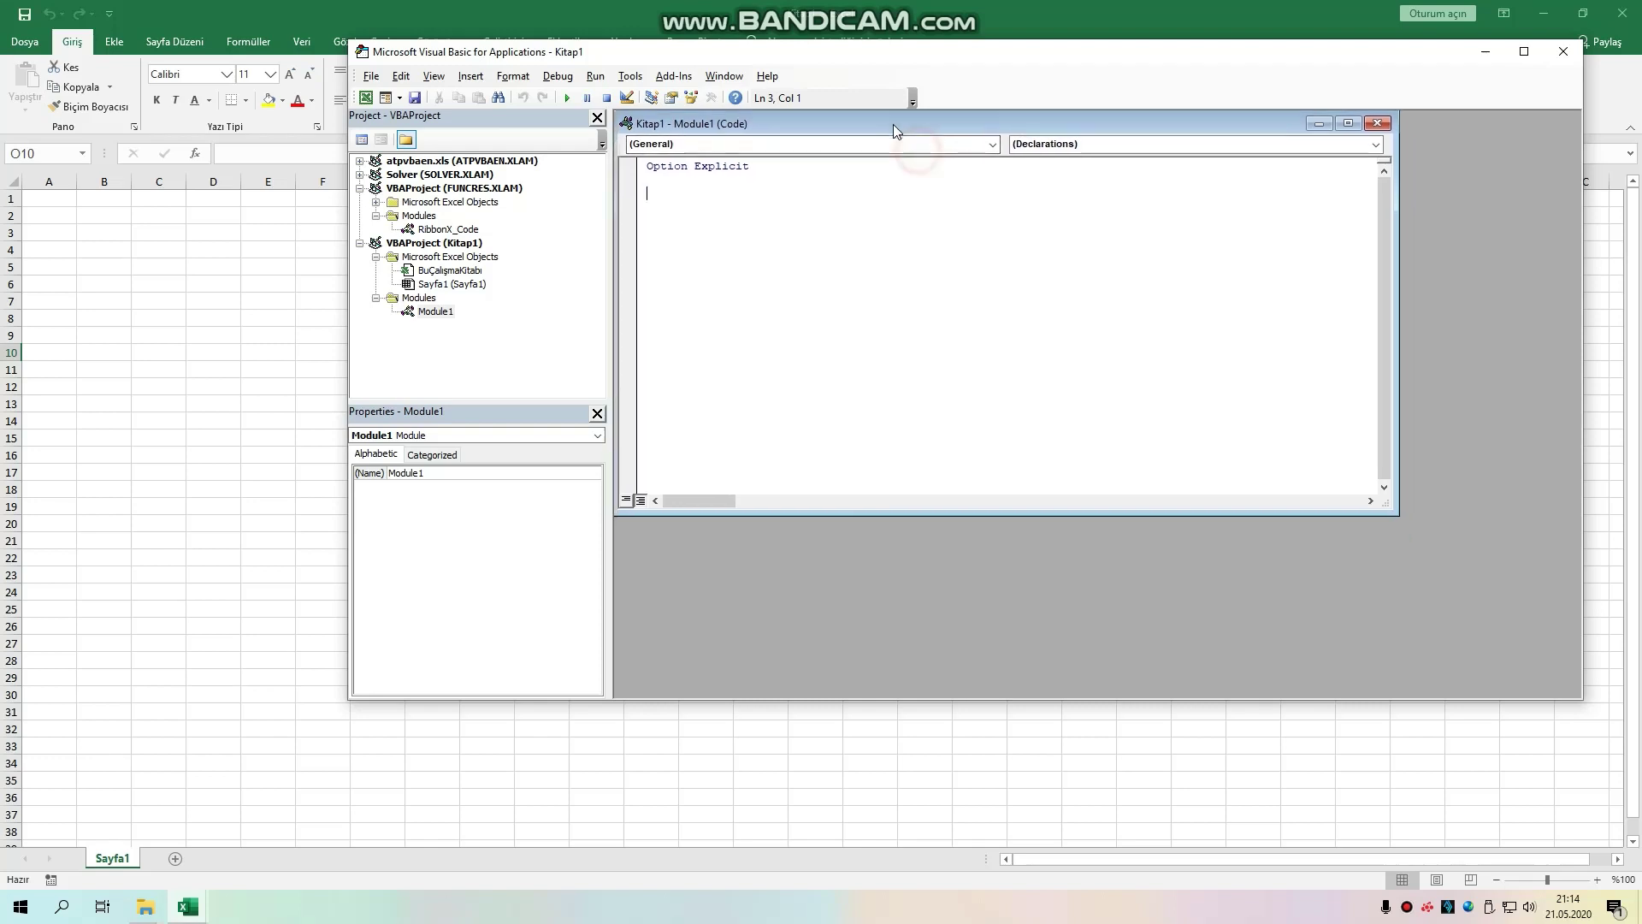
Step: Arrange the Module1 window and declare the empty procedure Sub ornek()
left_click_drag(919, 156, 895, 132)
left_click_drag(809, 56, 860, 125)
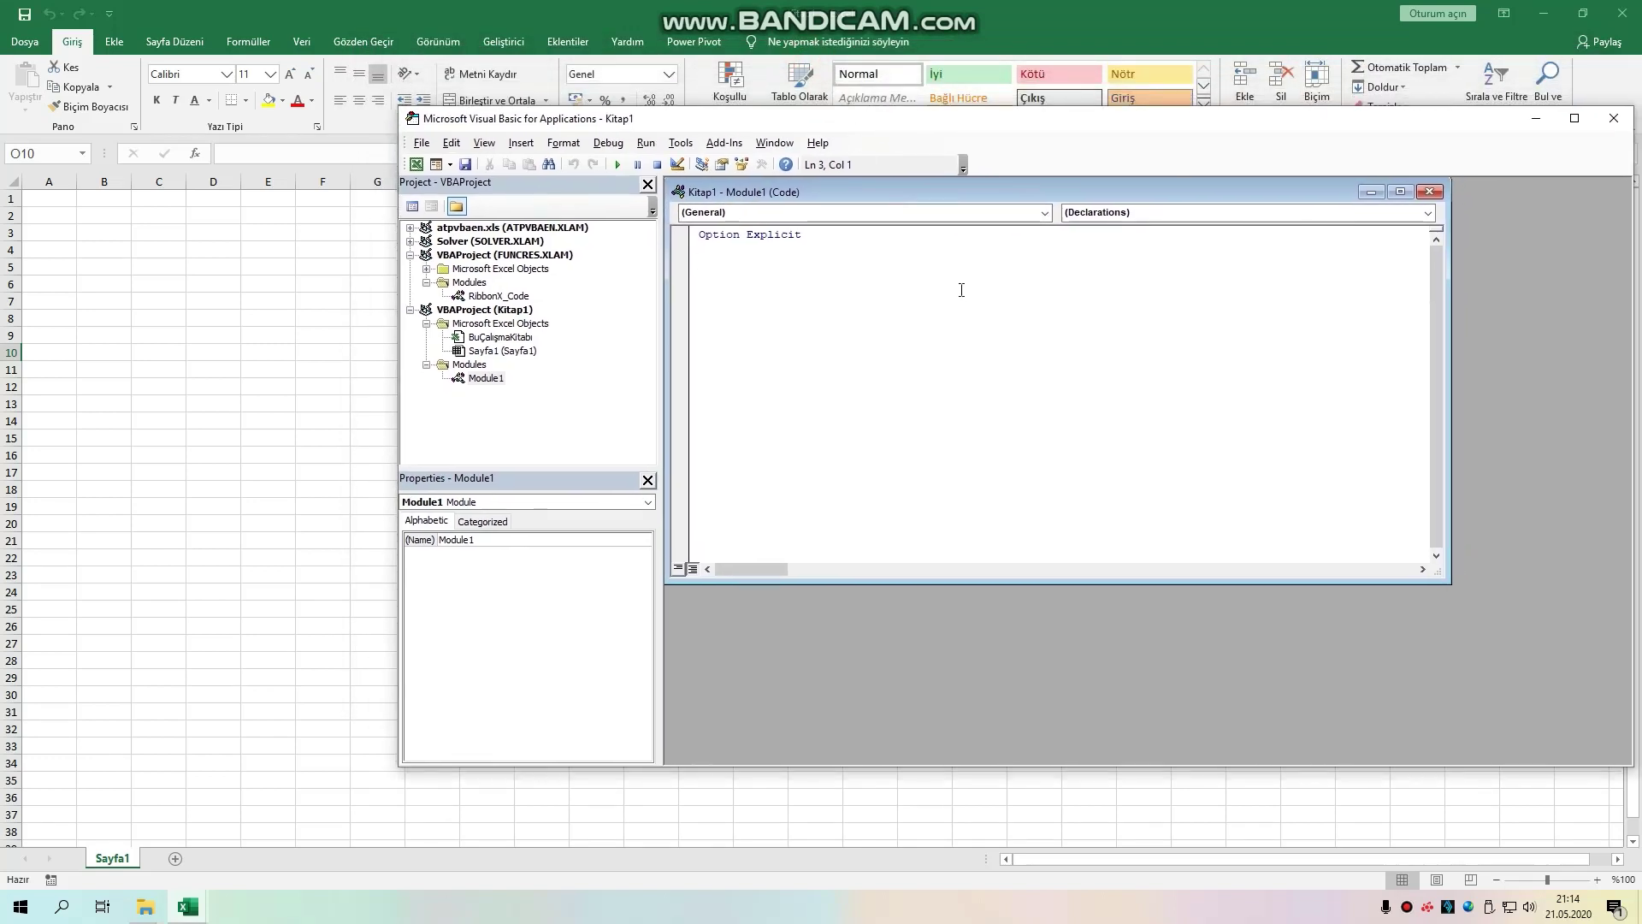
type("sub orne")
type("k()")
key("Return")
key("Return")
key("Return")
key("Return")
key("Return")
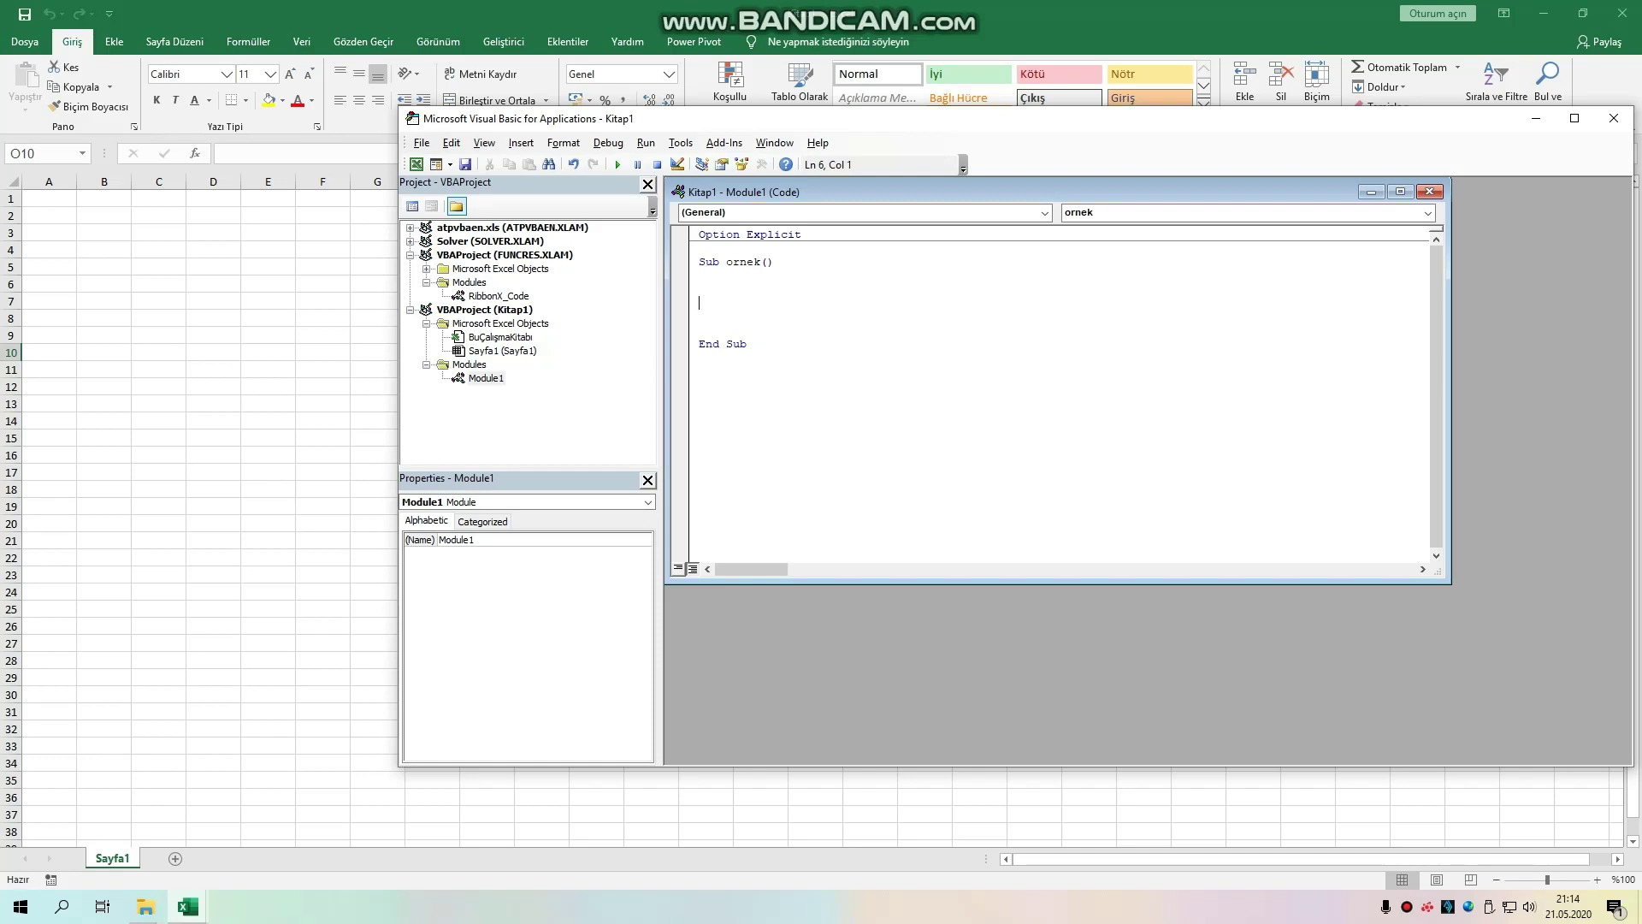
Step: Write the first outline line 'for sayaç=başlangıç to son inside ornek
type("dim")
key("BackSpace")
key("BackSpace")
key("BackSpace")
type("for")
key("BackSpace")
key("BackSpace")
key("BackSpace")
key("BackSpace")
type("dim")
key("BackSpace")
key("BackSpace")
key("BackSpace")
type("for ")
type("sayaç")
type("=")
type("başlag")
key("BackSpace")
type("ngıç")
type(" to")
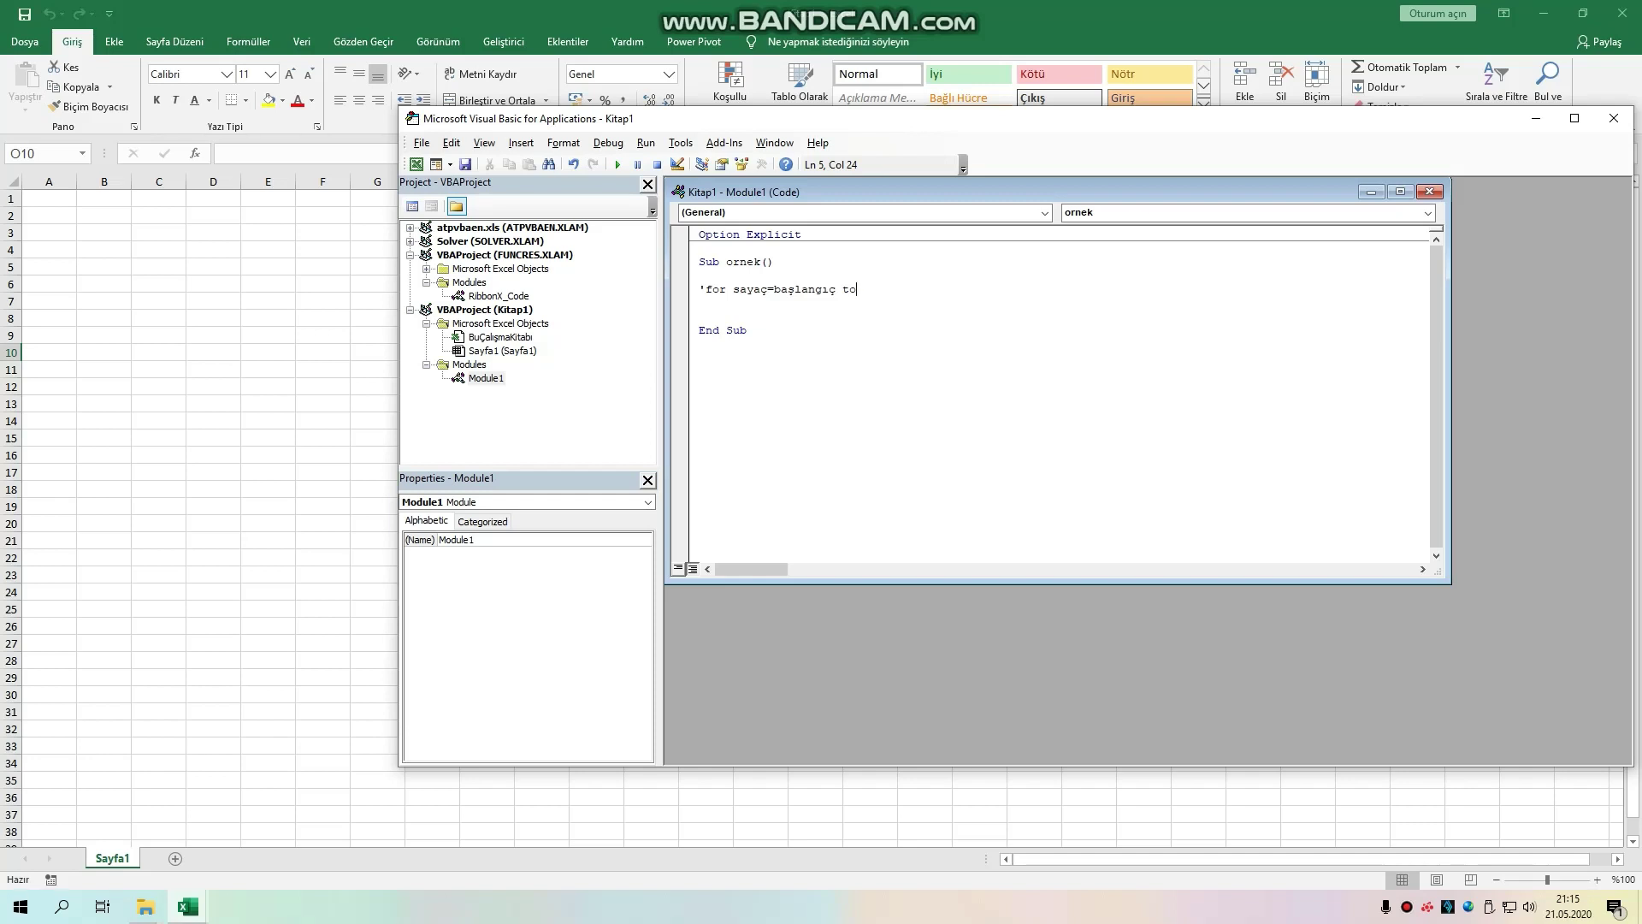
type("s")
type("on")
key("Return")
Step: Add the comment lines '......... and 'next sayaç below it
type("'.........")
key("Return")
type("ne")
type("xt saya")
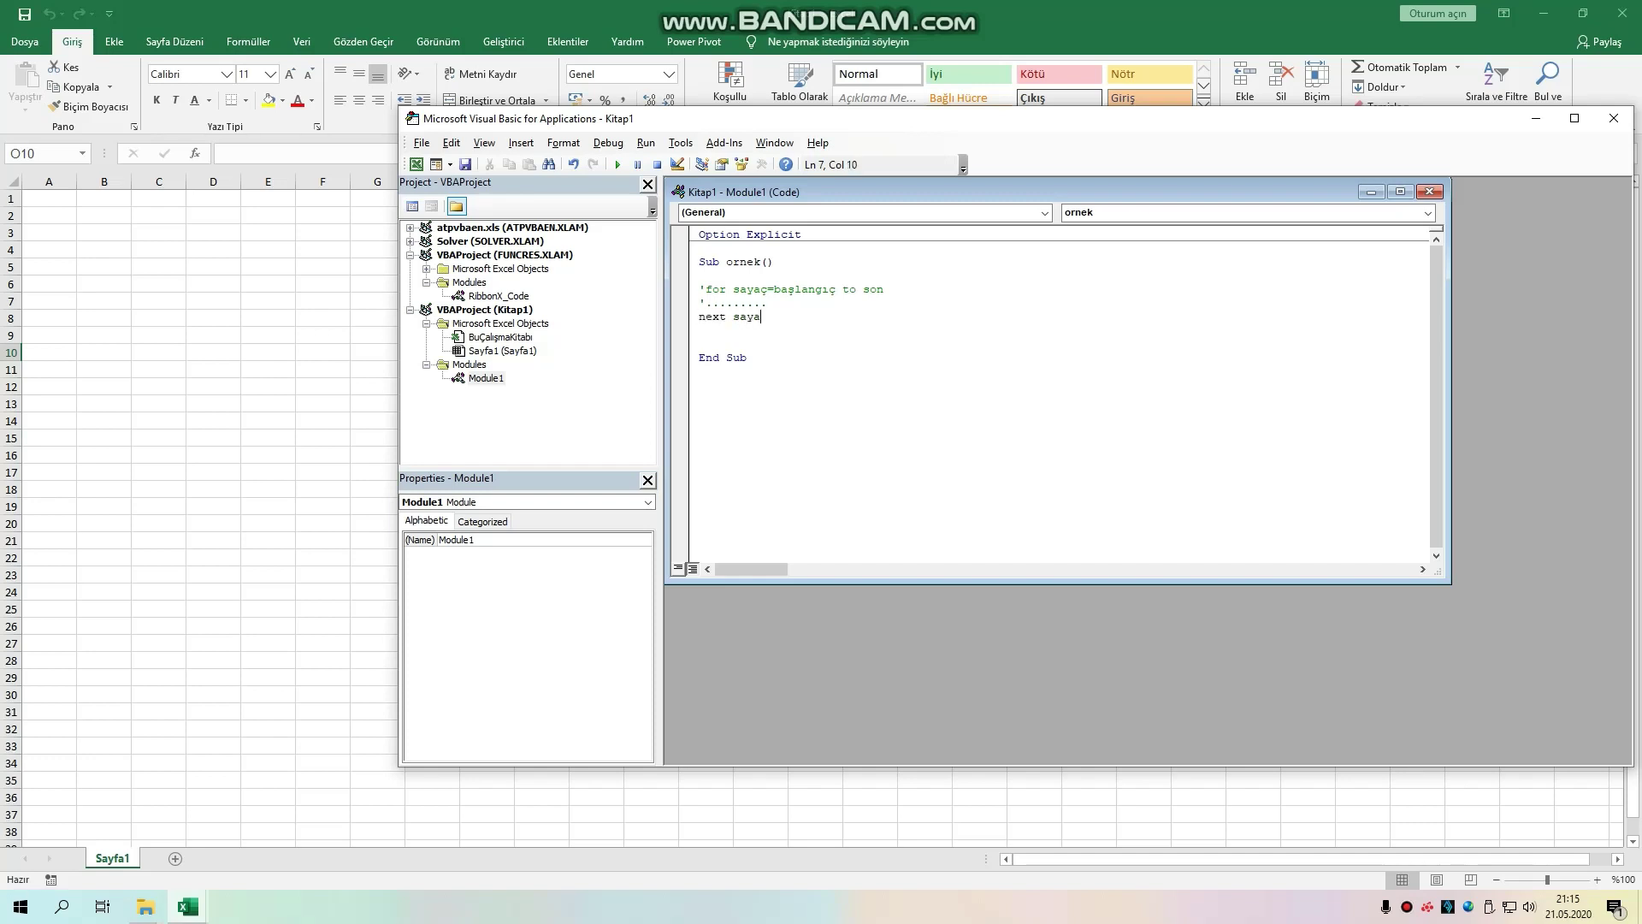
key("BackSpace")
key("BackSpace")
key("BackSpace")
key("BackSpace")
key("BackSpace")
key("BackSpace")
key("BackSpace")
key("BackSpace")
key("BackSpace")
type("'ne")
type("xt sayaç")
key("Return")
key("Return")
key("Return")
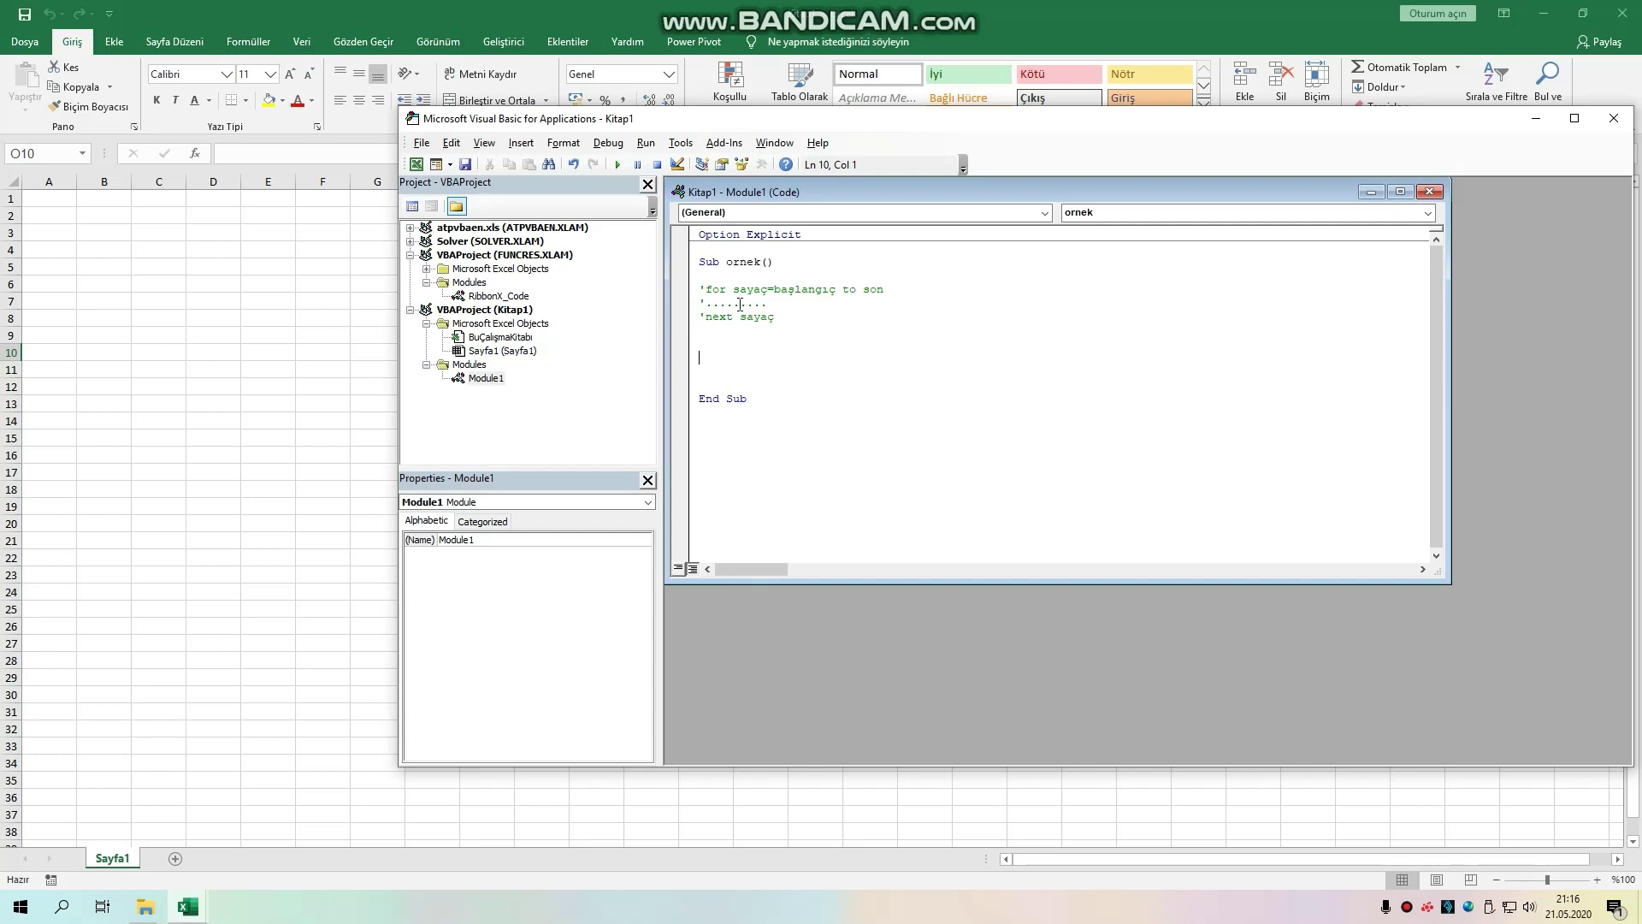
Step: Indent the three loop-outline comments far to the right with Tab, freeing the left side
left_click(725, 347)
left_click(700, 289)
key("Tab")
key("Tab")
key("Tab")
key("Tab")
key("Tab")
key("Tab")
key("Tab")
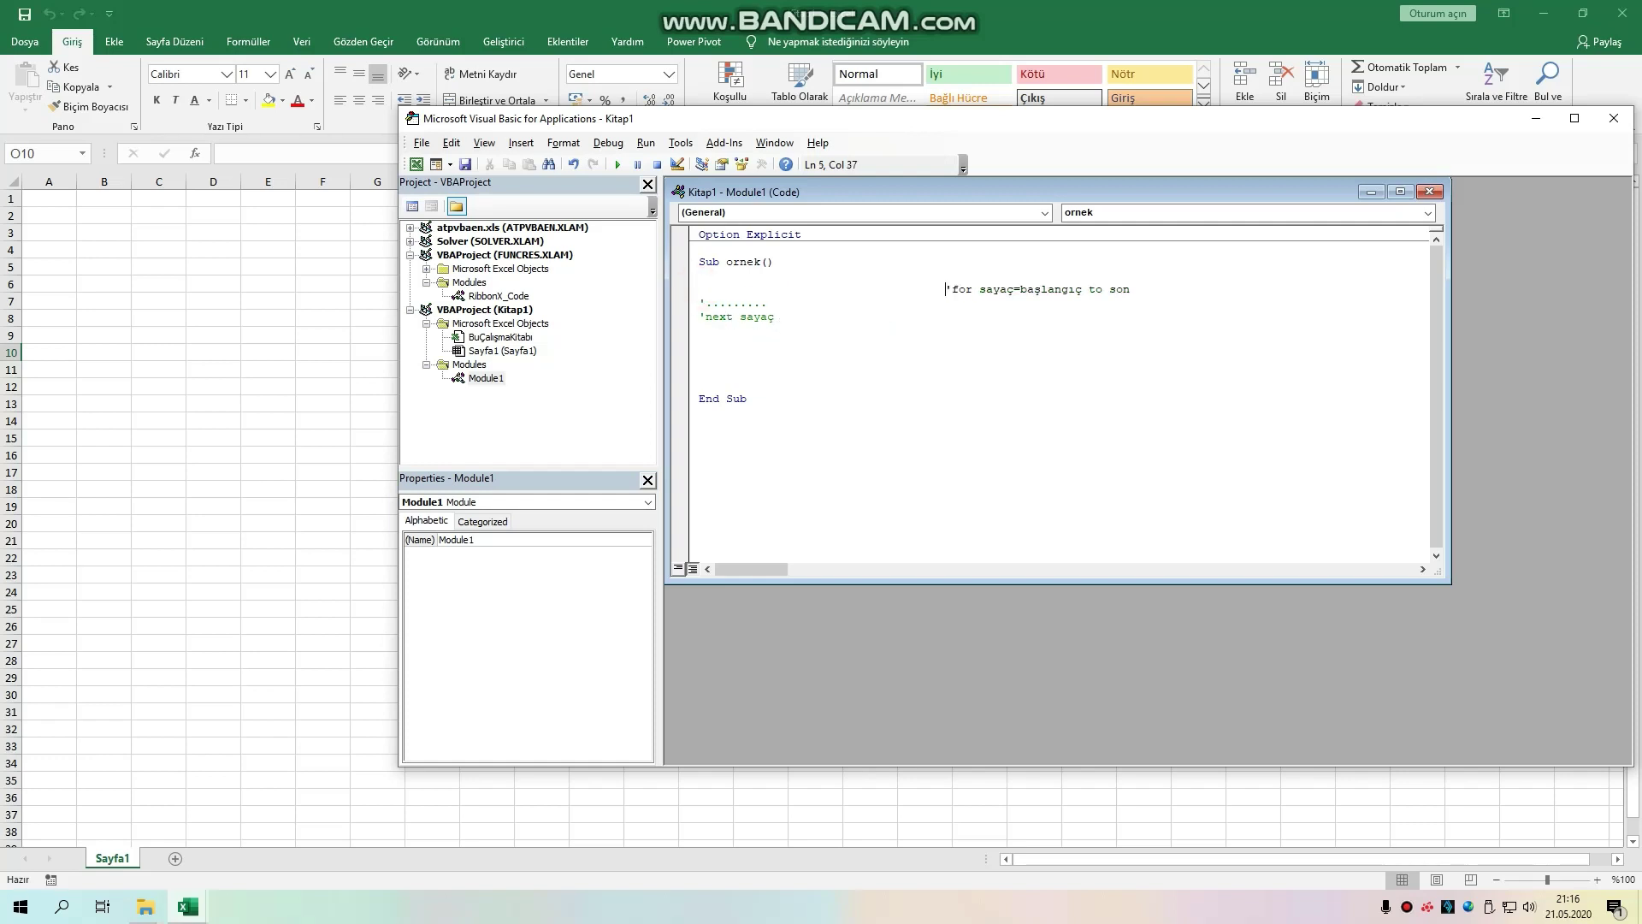
key("Tab")
key("Tab")
left_click(700, 303)
key("Tab")
left_click(703, 316)
key("Tab")
key("Tab")
key("Tab")
key("Tab")
key("Tab")
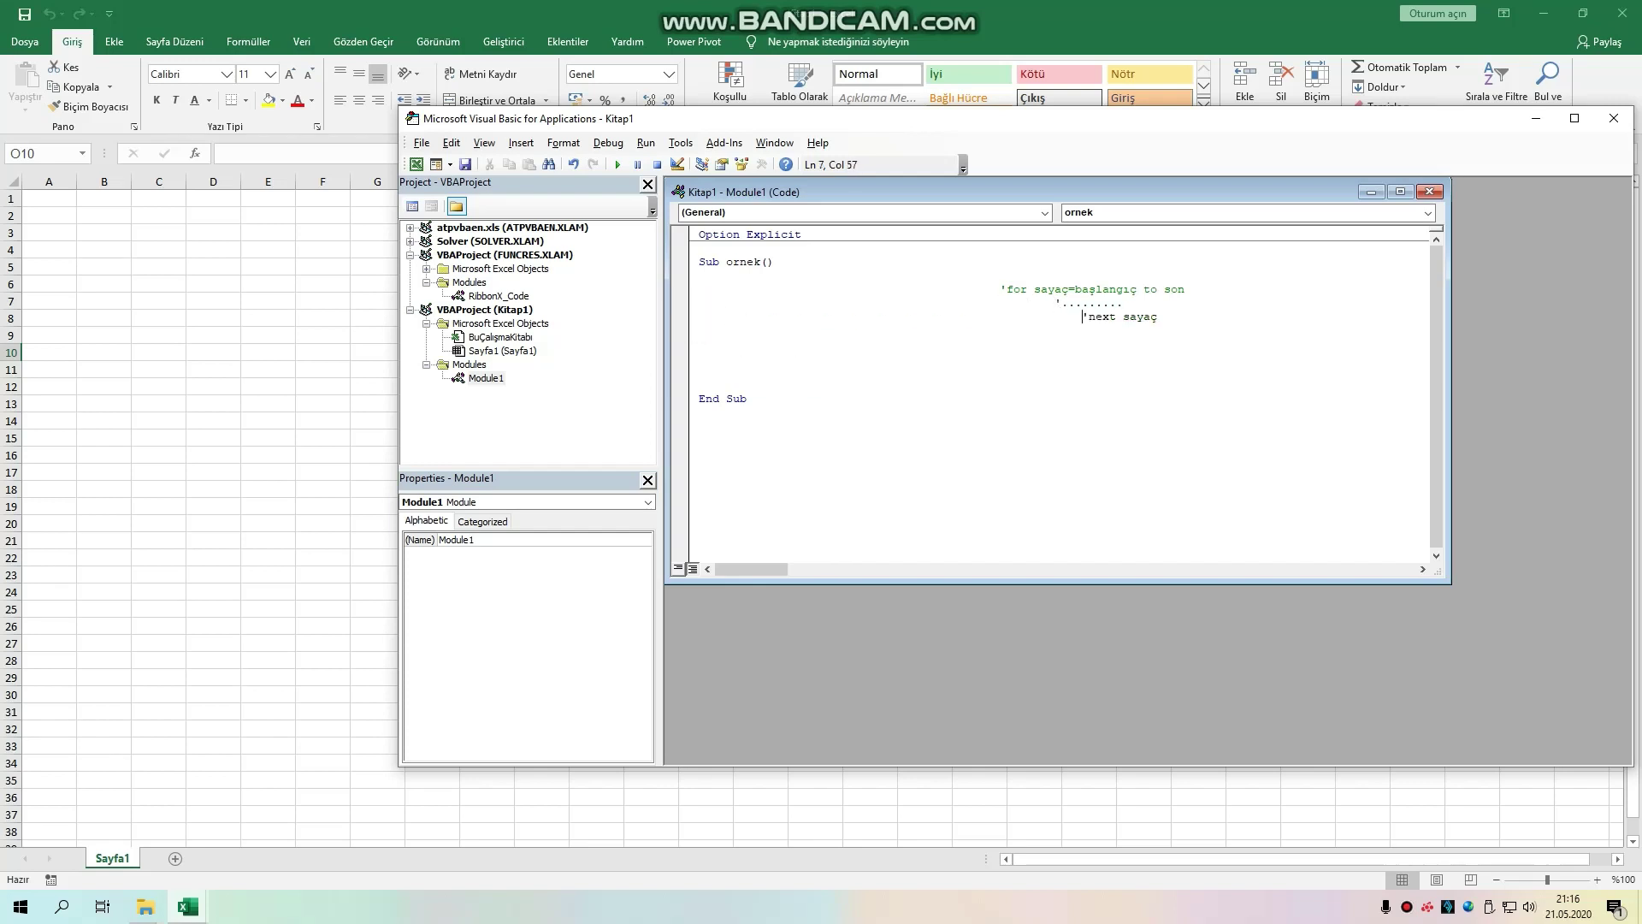
left_click(743, 347)
left_click(709, 275)
left_click(717, 289)
type("i")
Step: Declare Dim i As Integer, picking Integer from IntelliSense
key("BackSpace")
type("di")
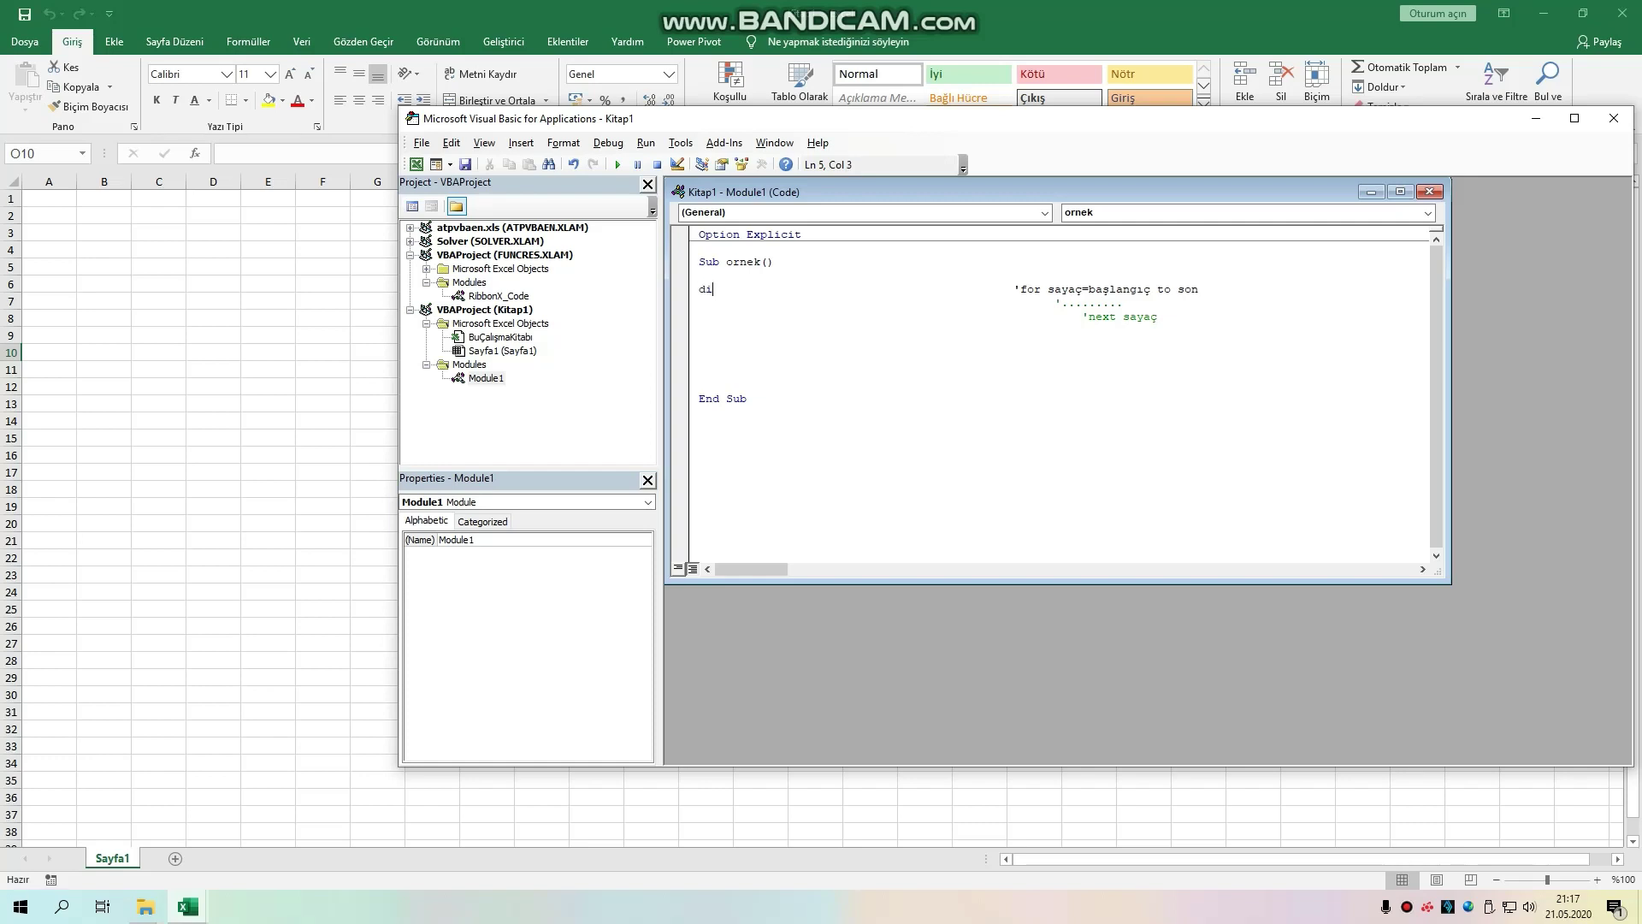
type("m i as i")
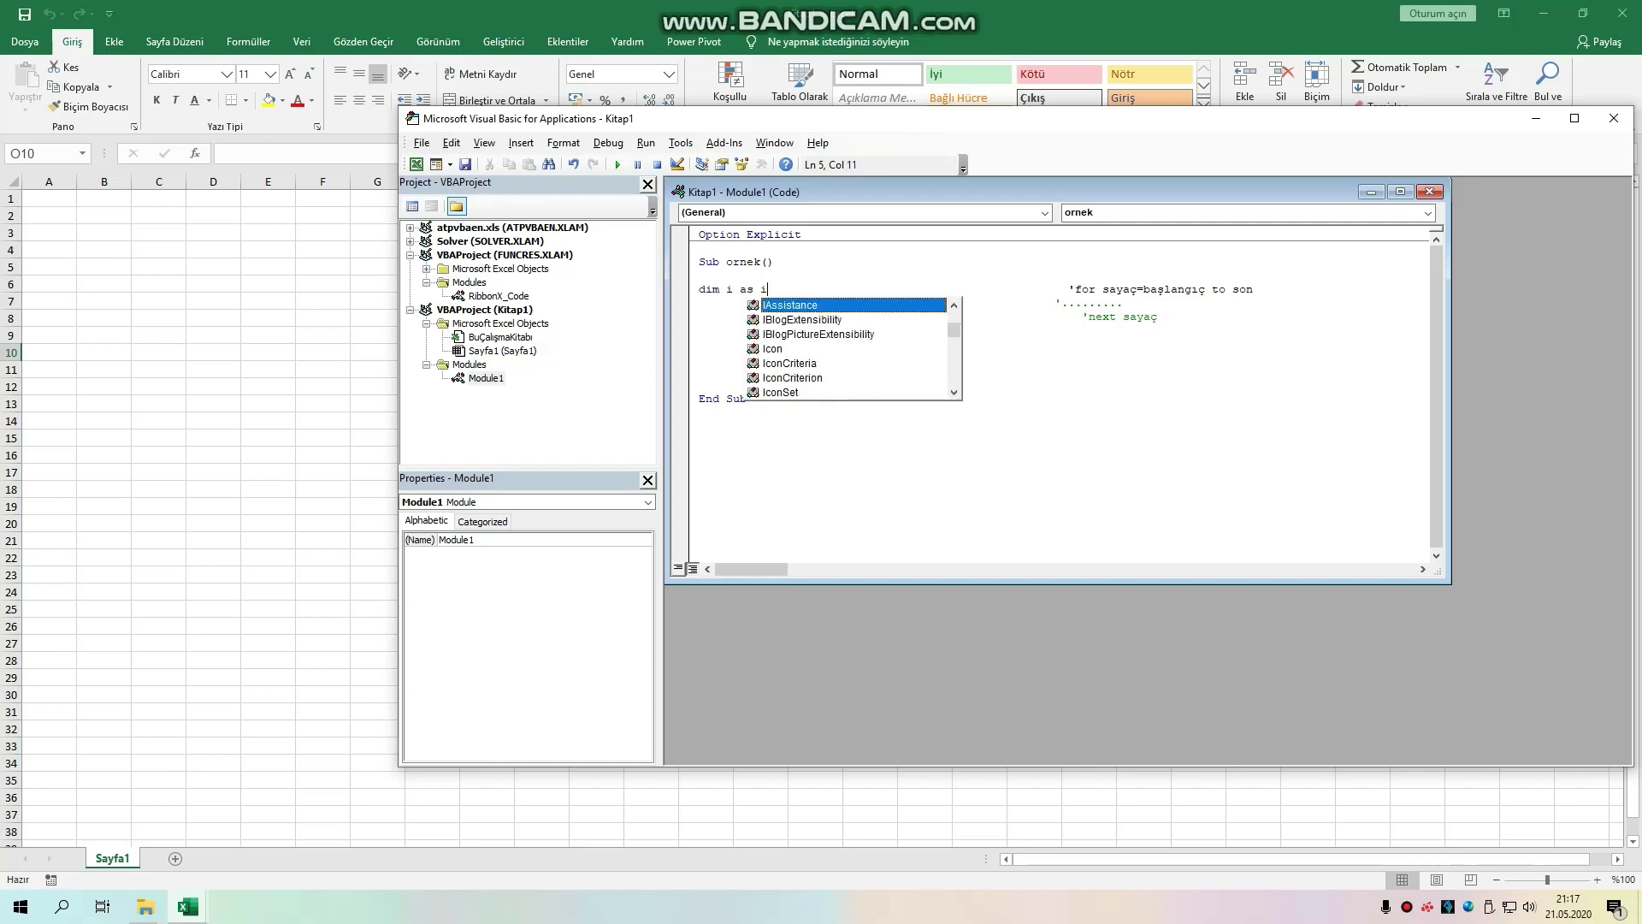
type("nt")
key("Tab")
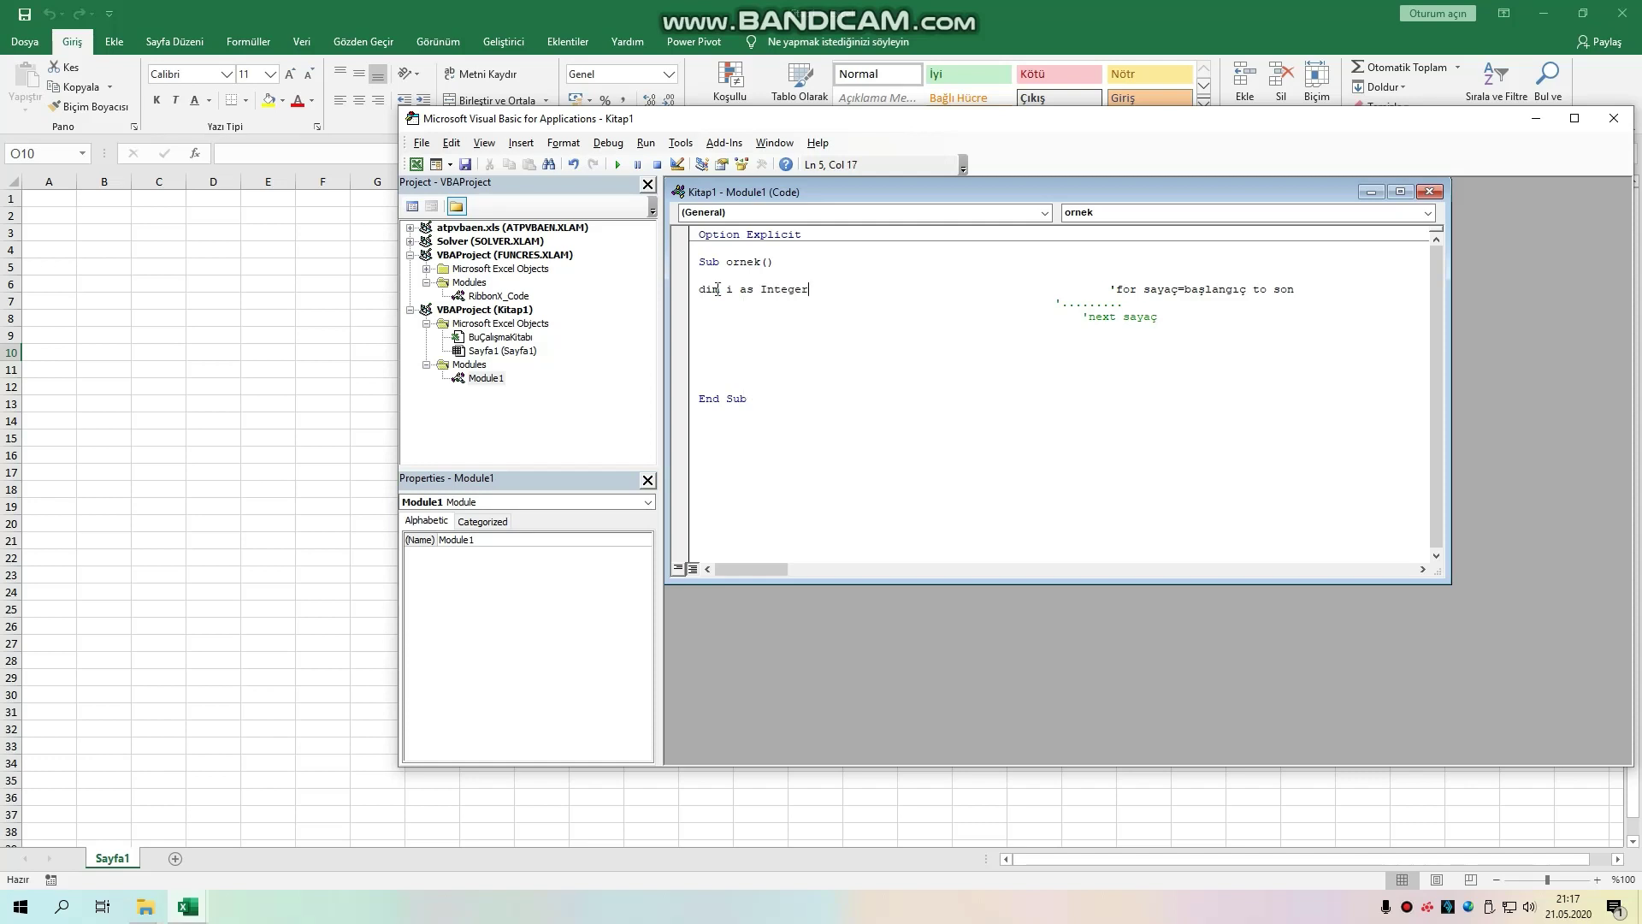
key("Return")
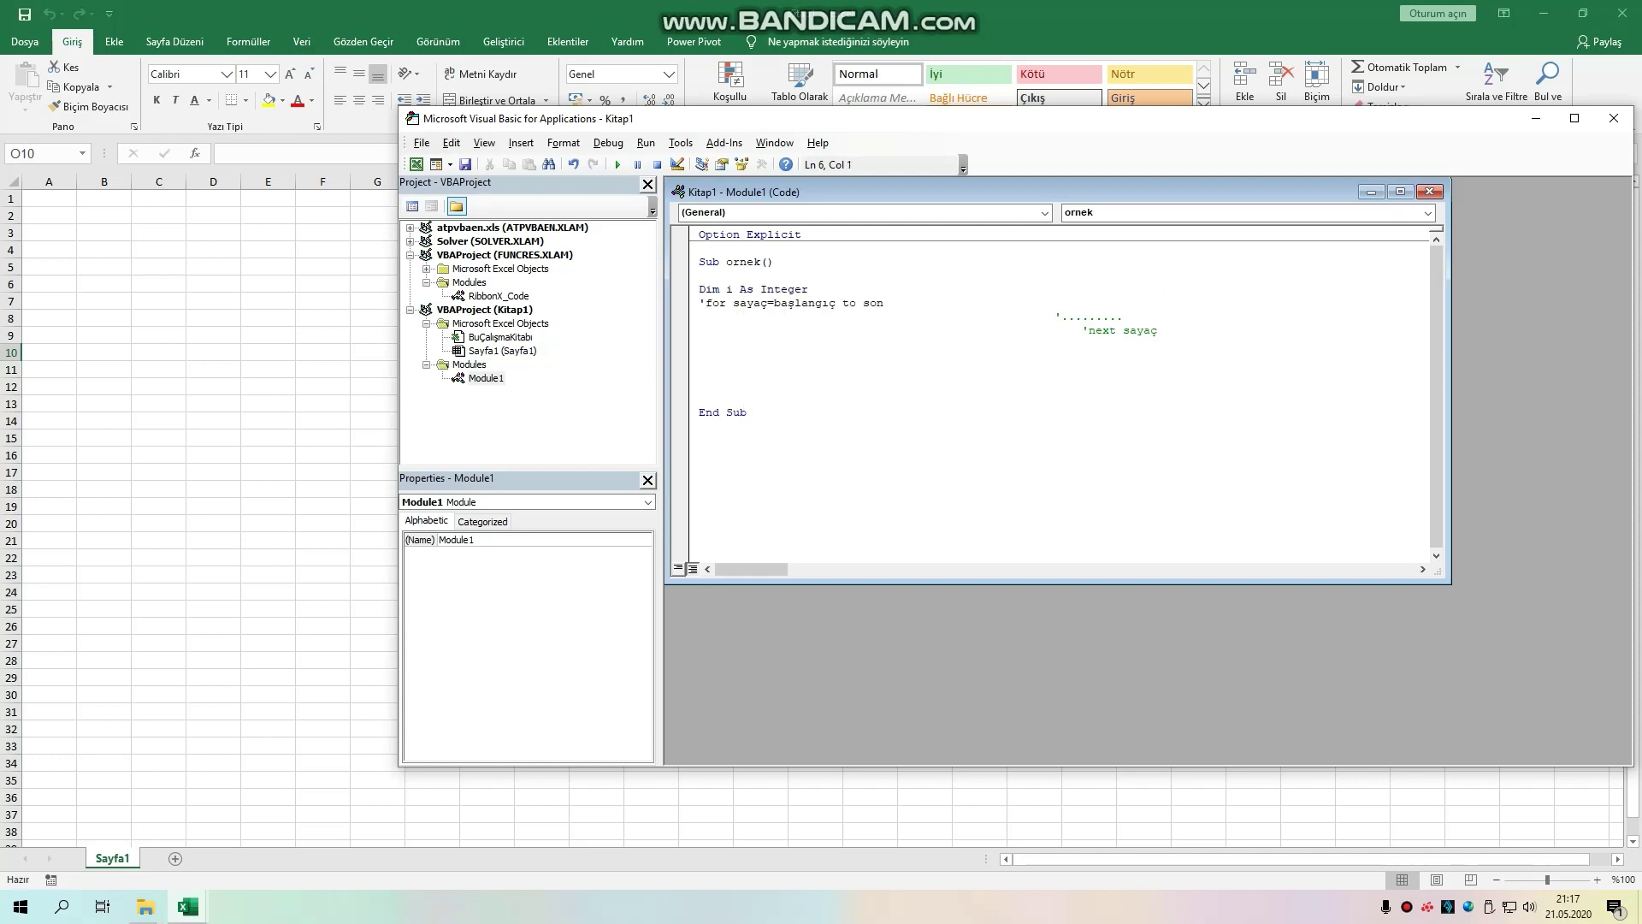
key("Tab")
key("Tab")
key("Tab")
key("Tab")
key("Tab")
key("Tab")
key("Tab")
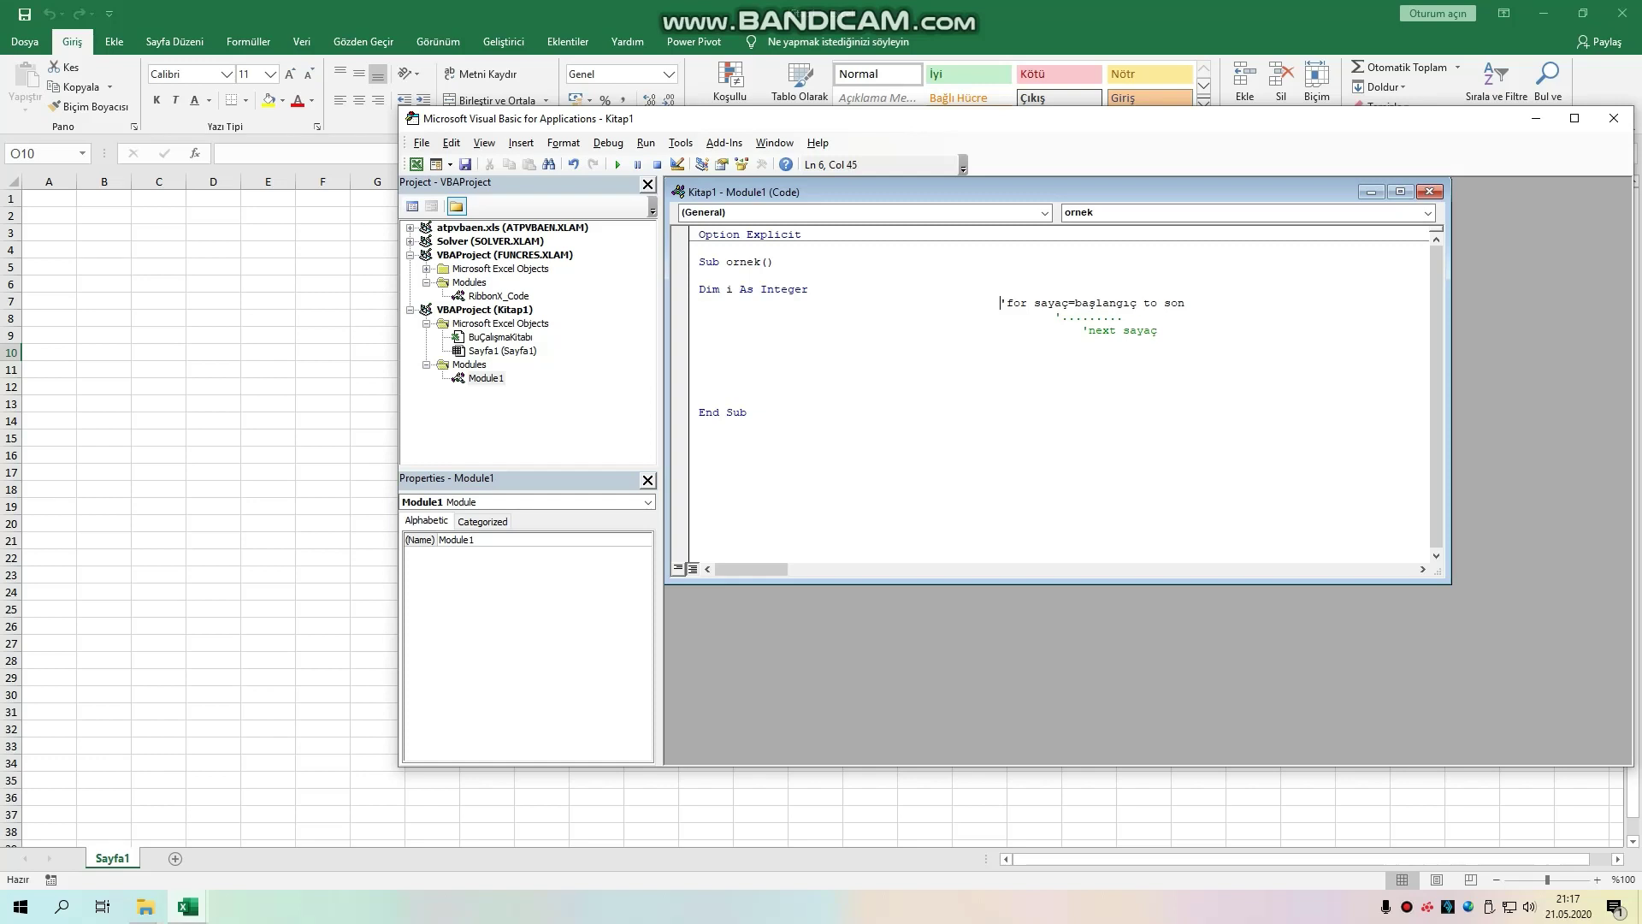
Step: Add the loop header For i = 1 To 20 and move into the loop body
left_click(745, 311)
left_click(712, 325)
left_click(706, 315)
type("fo")
type("r")
type("=")
type("1 to ")
type("20")
key("Return")
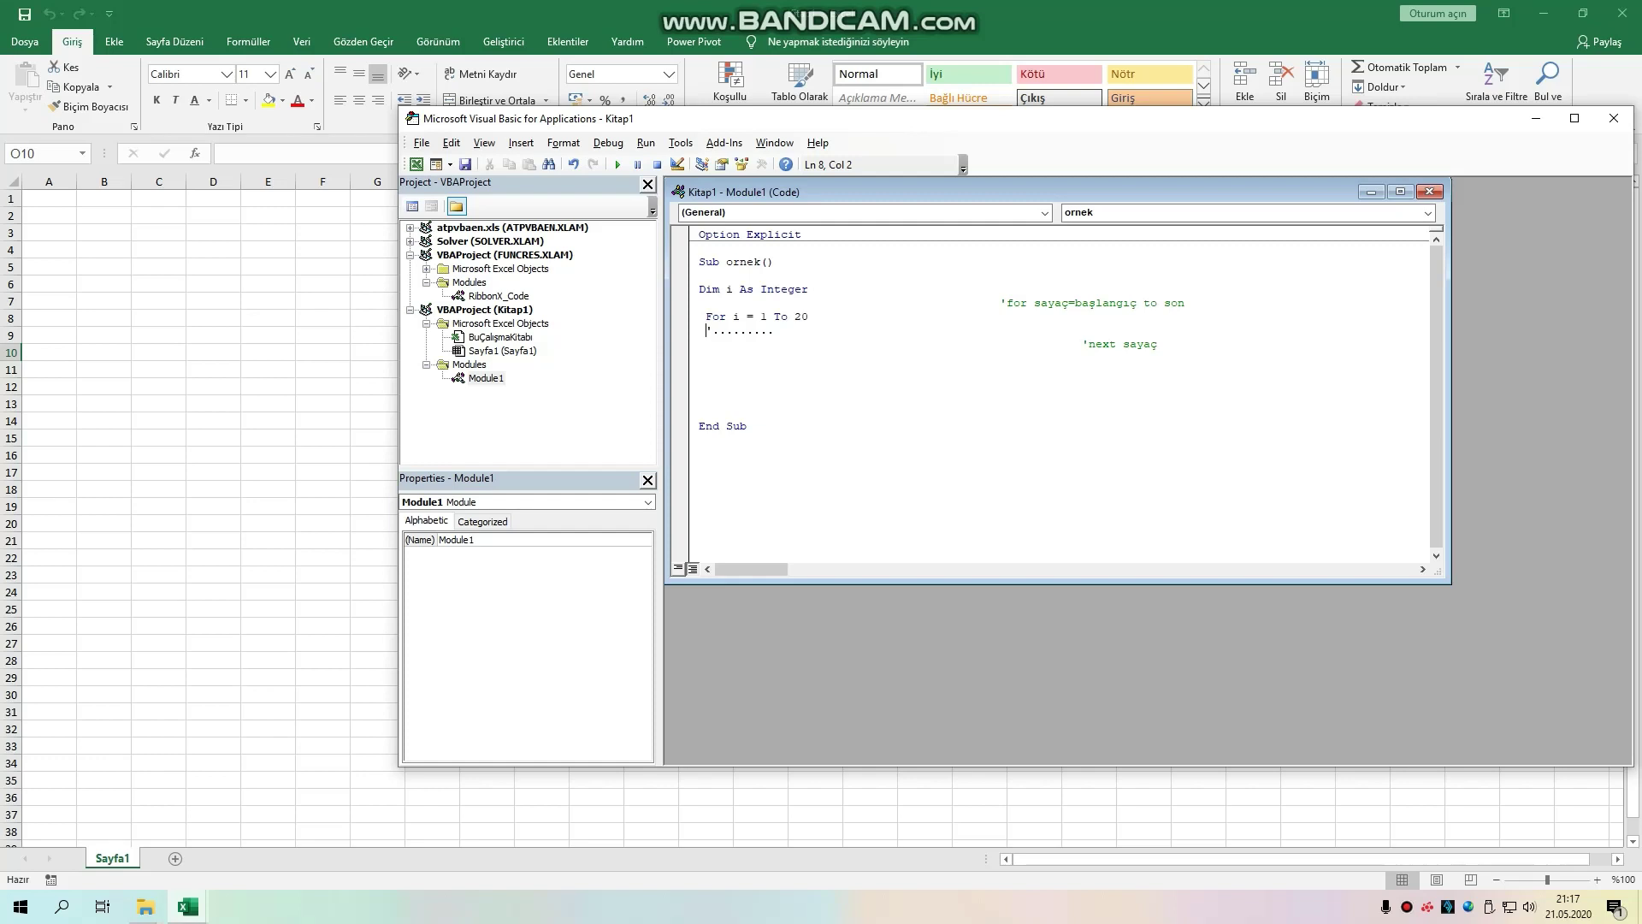
key("Tab")
key("Tab")
key("Tab")
left_click(719, 343)
Step: Type cells(i,1).value=i as the loop body line
type("cells")
type("(i")
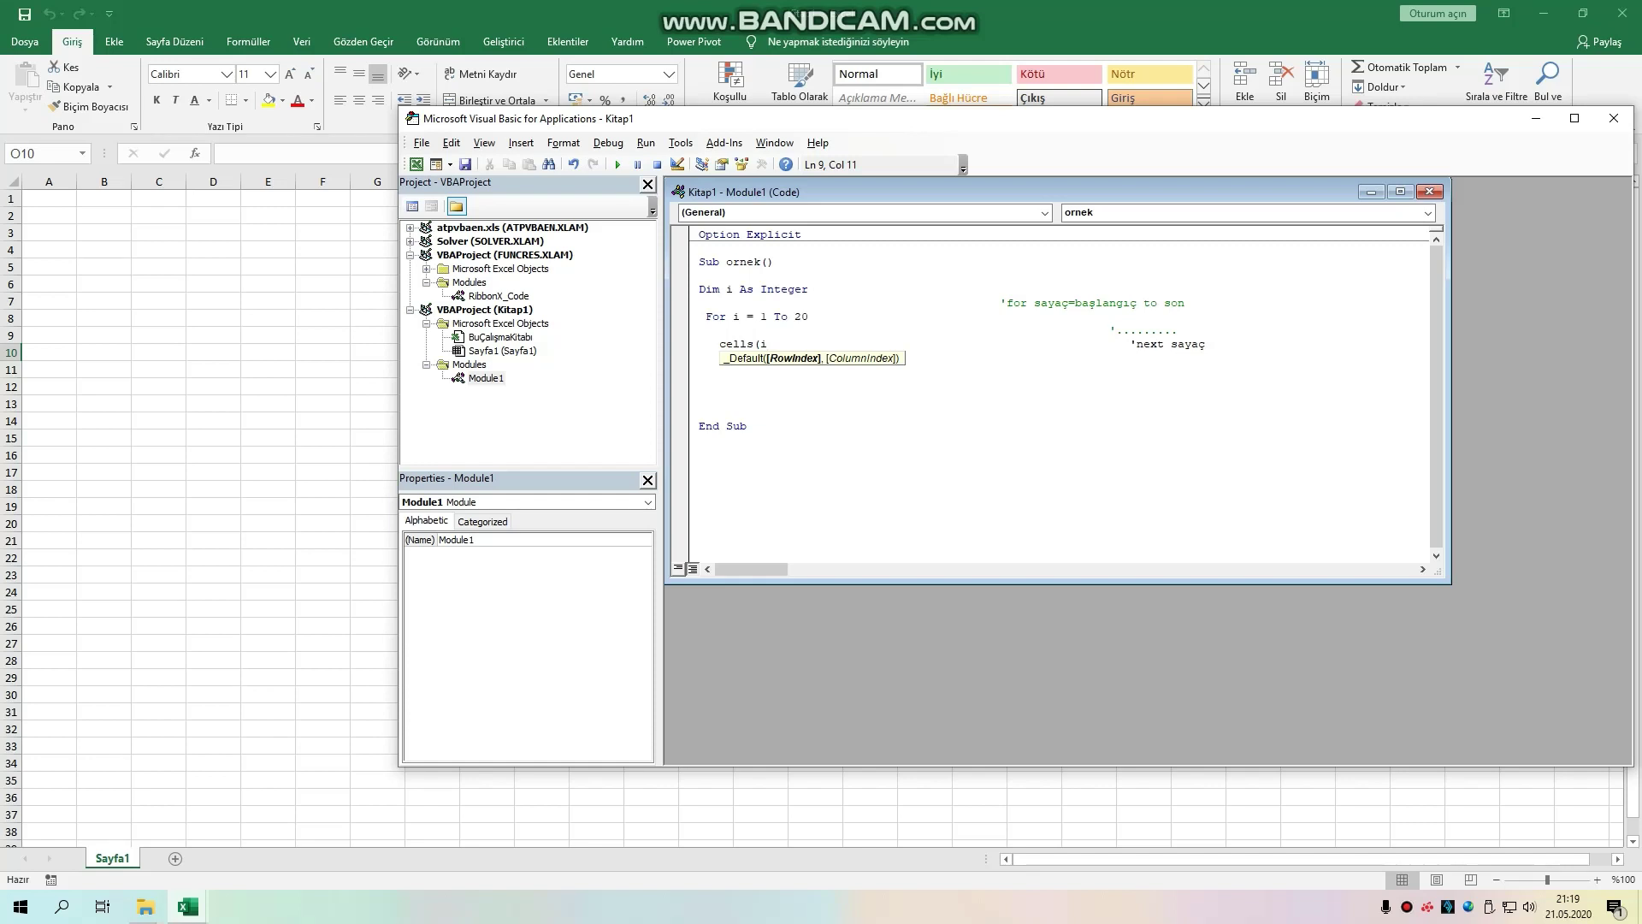
type(",")
type("1")
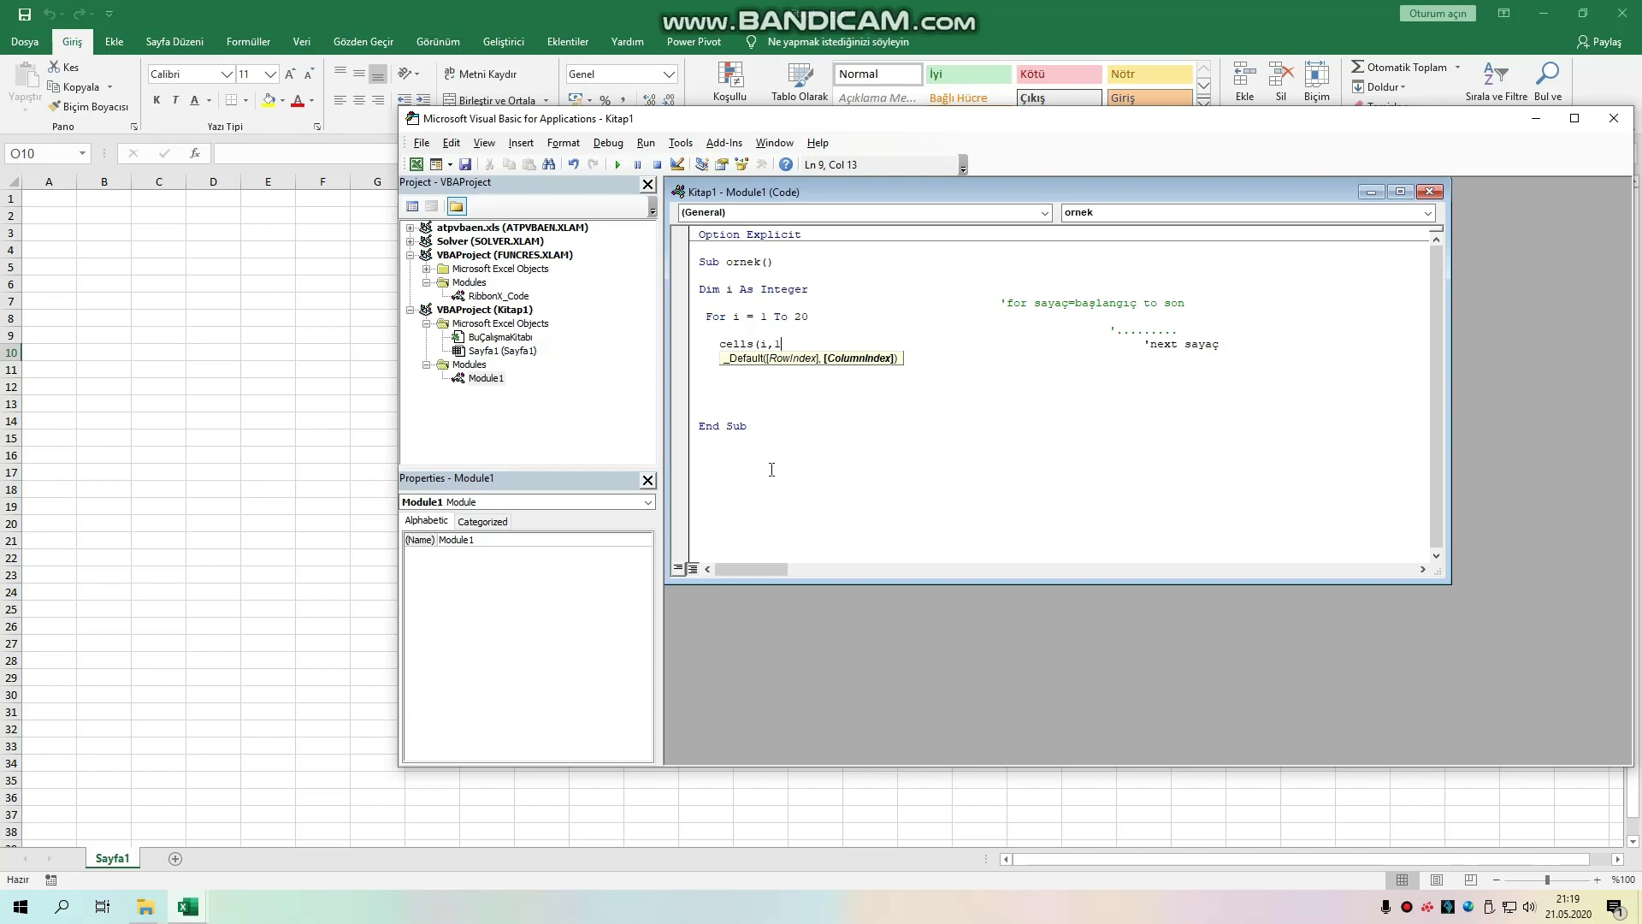
type(")")
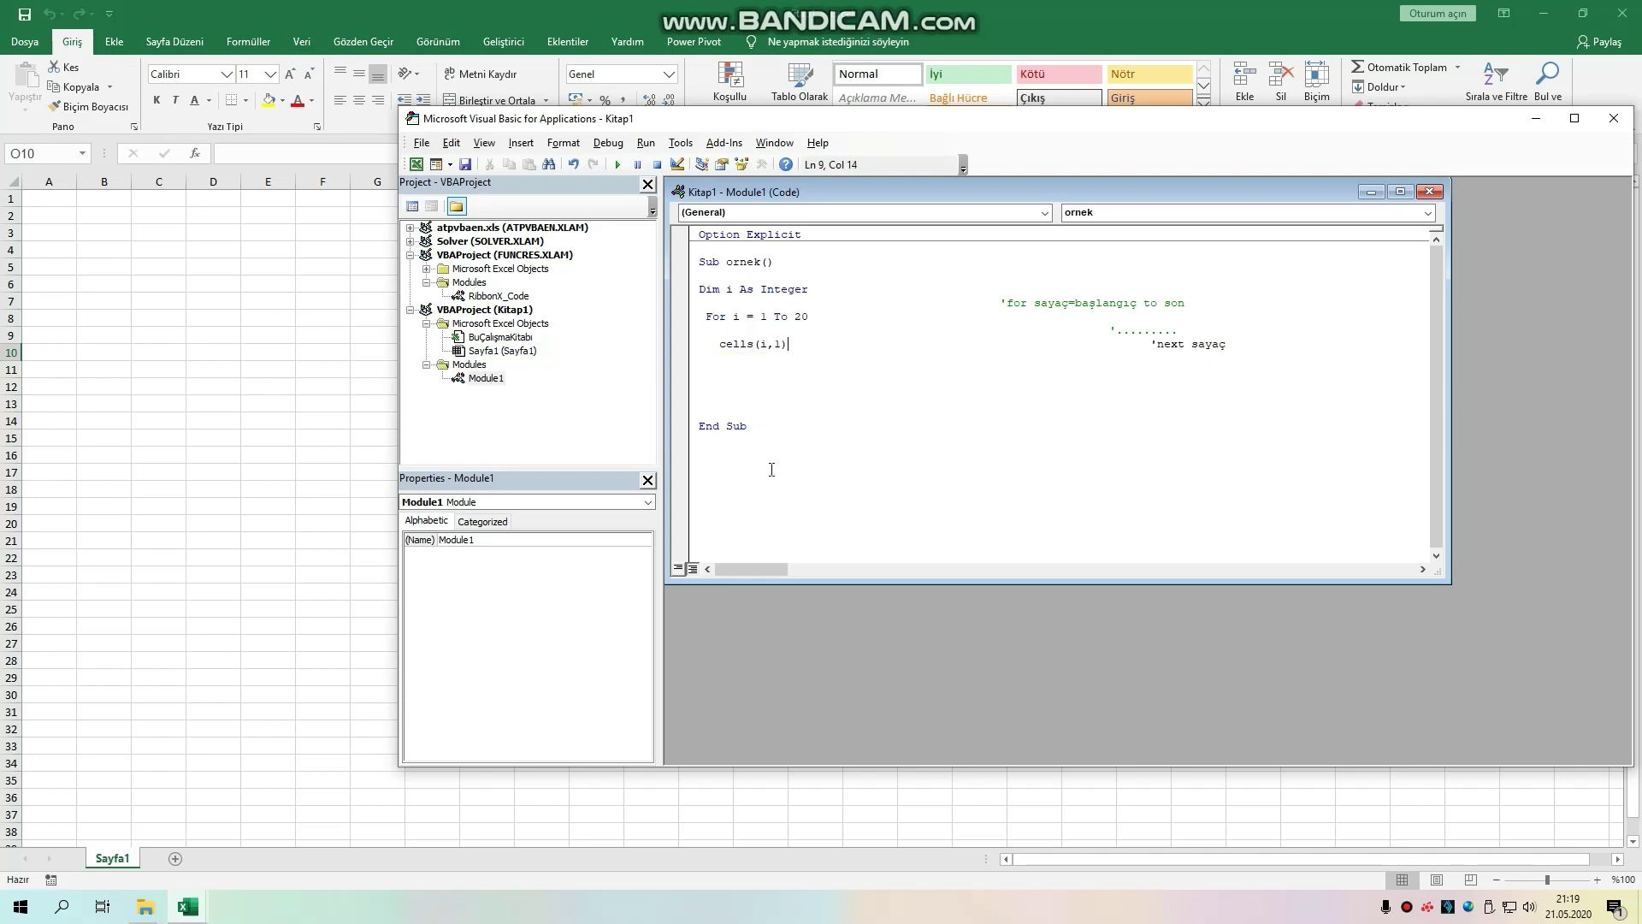
type(".val")
type("ue=")
type("i")
Step: Close the loop with Next i and return to the Sub ornek() line
key("Return")
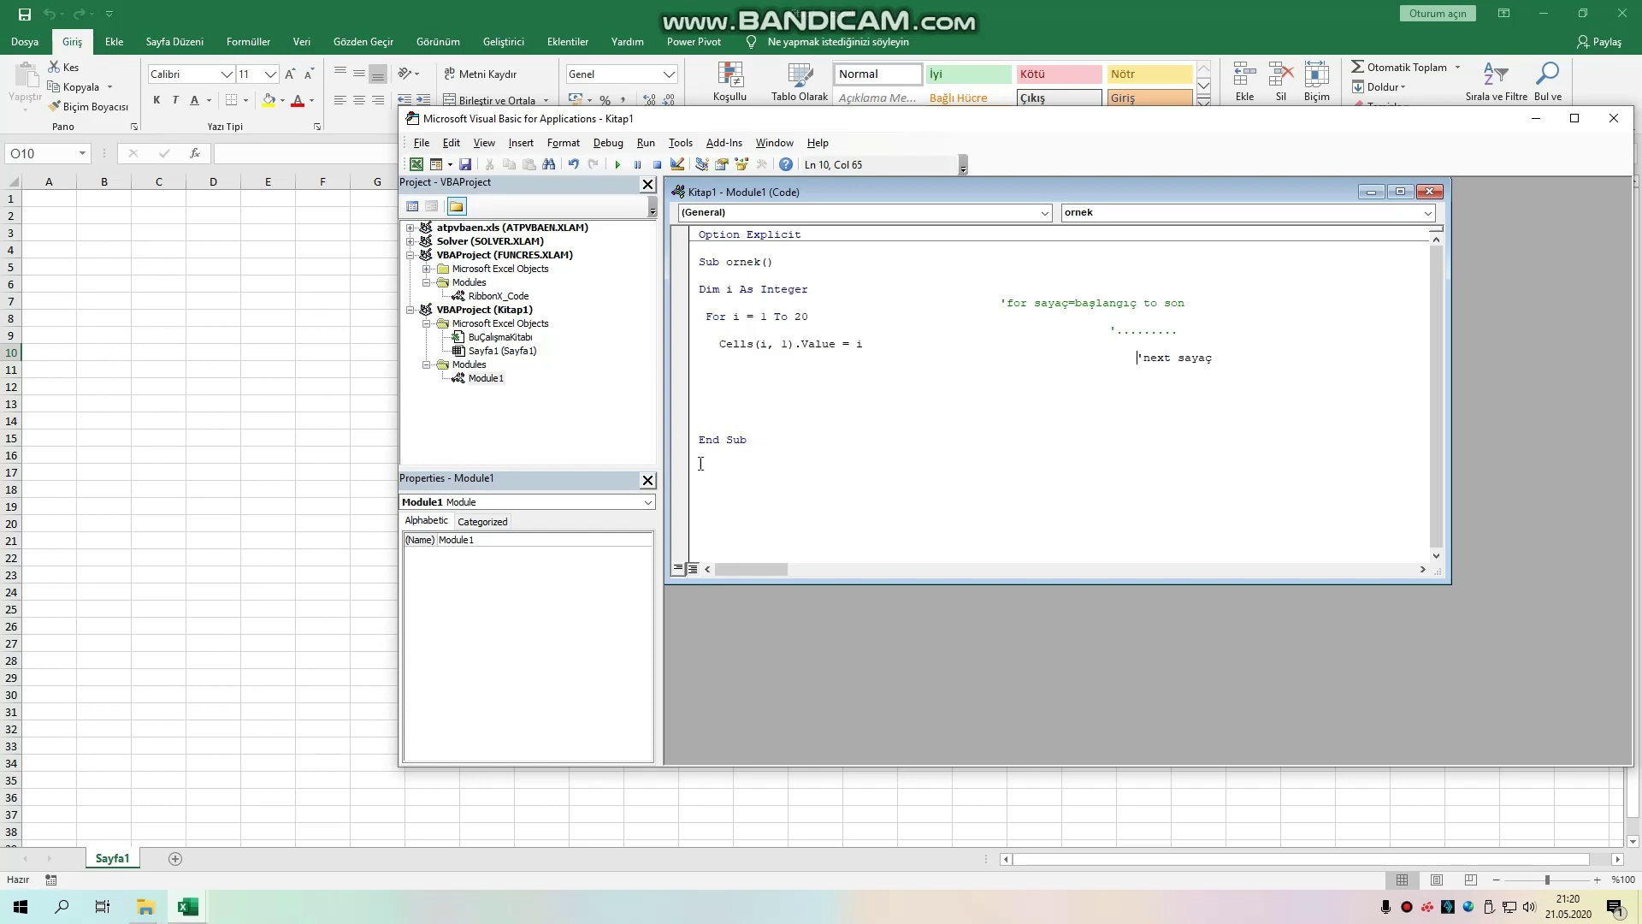
left_click(733, 383)
type("next ")
type("i")
key("Return")
left_click(808, 262)
Step: Step into ornek with F8 until 1 and 2 are written to A1 and A2
key("F8")
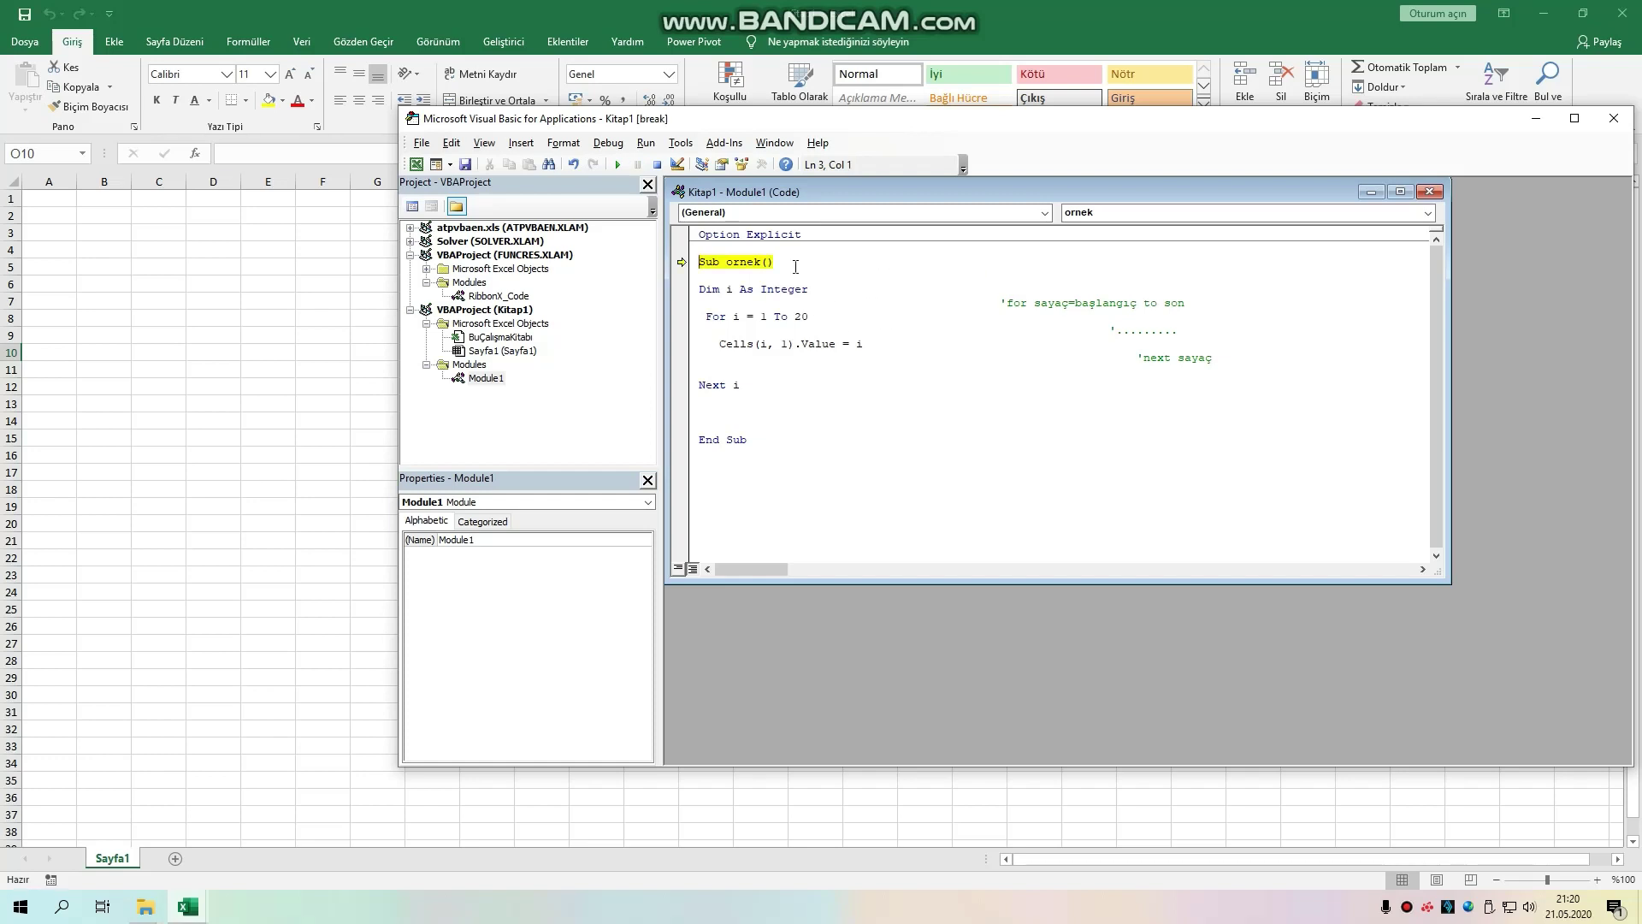
key("F8")
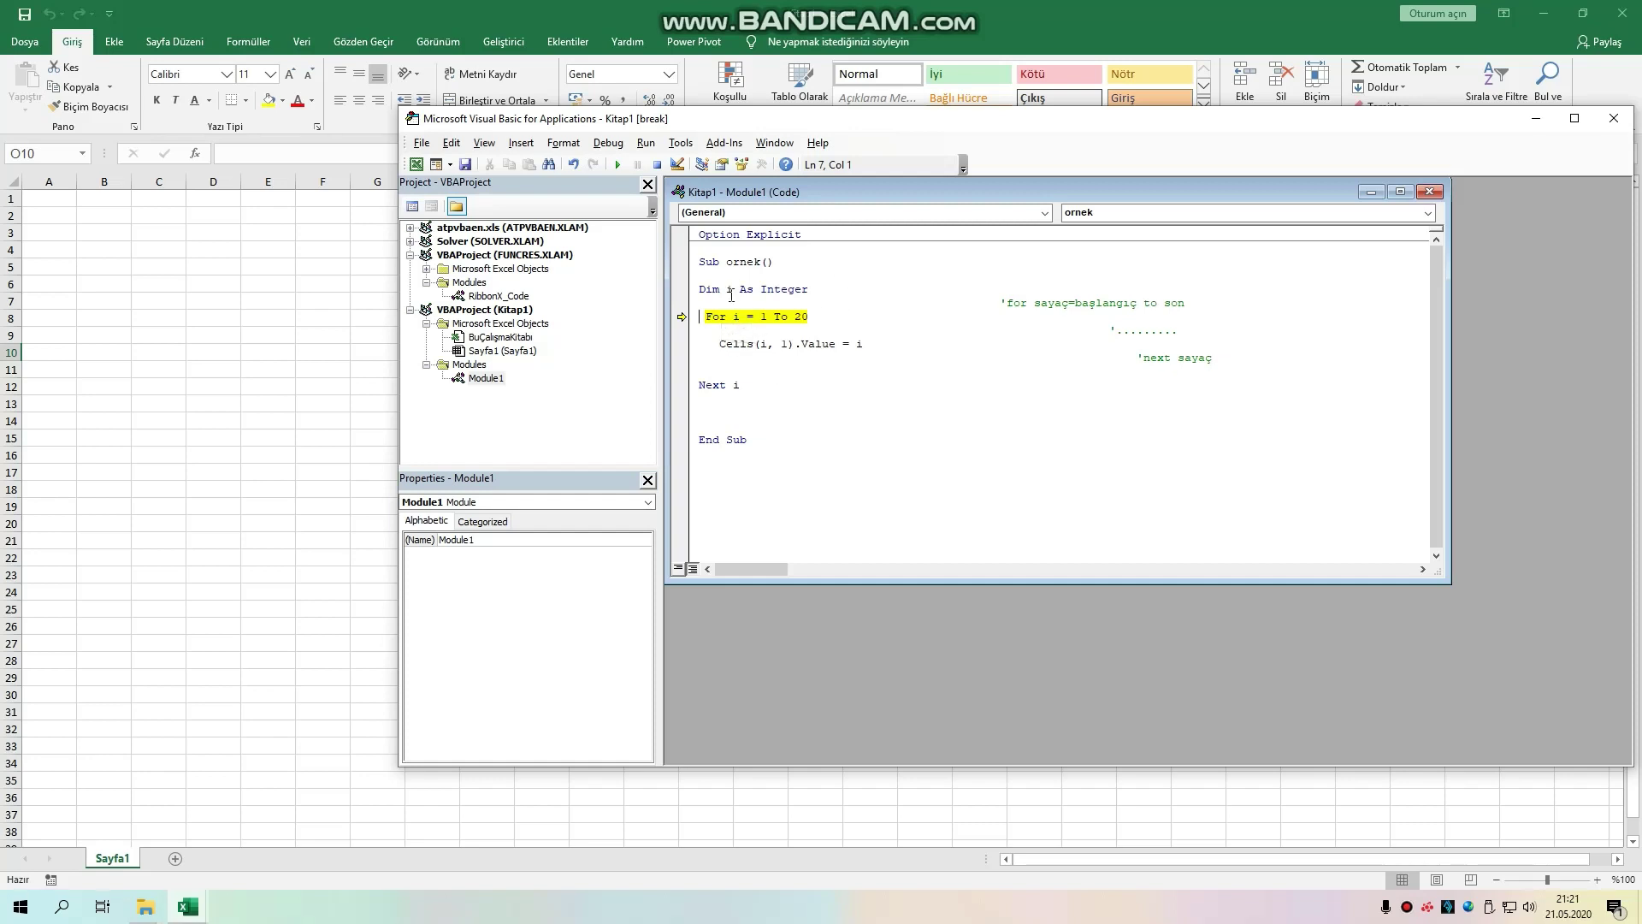
key("F8")
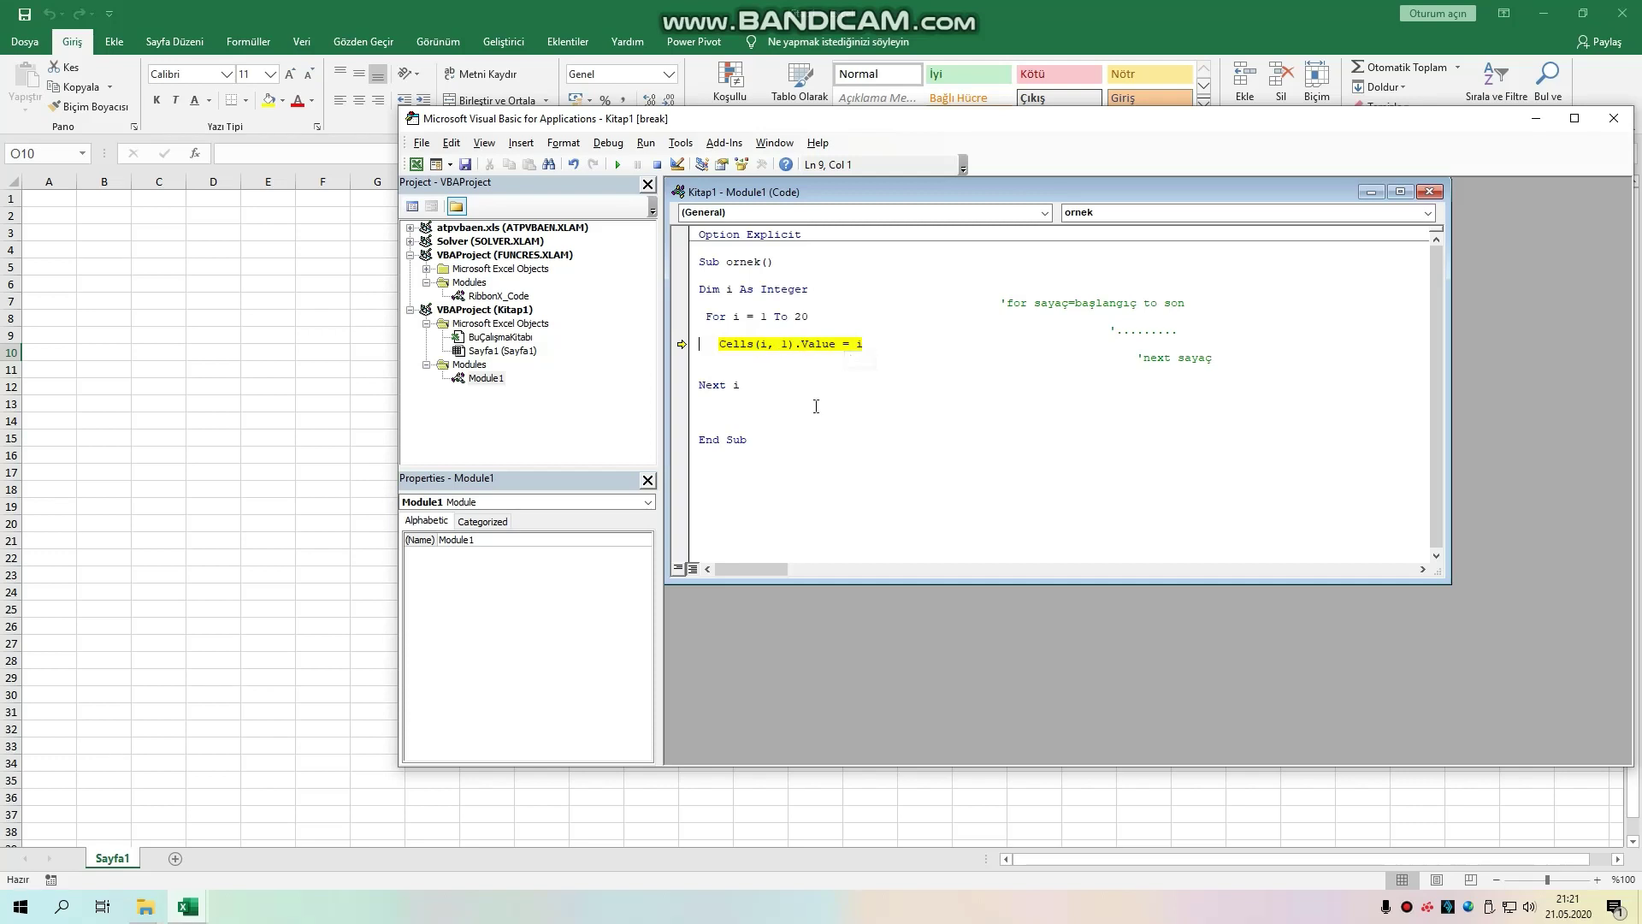
key("F8")
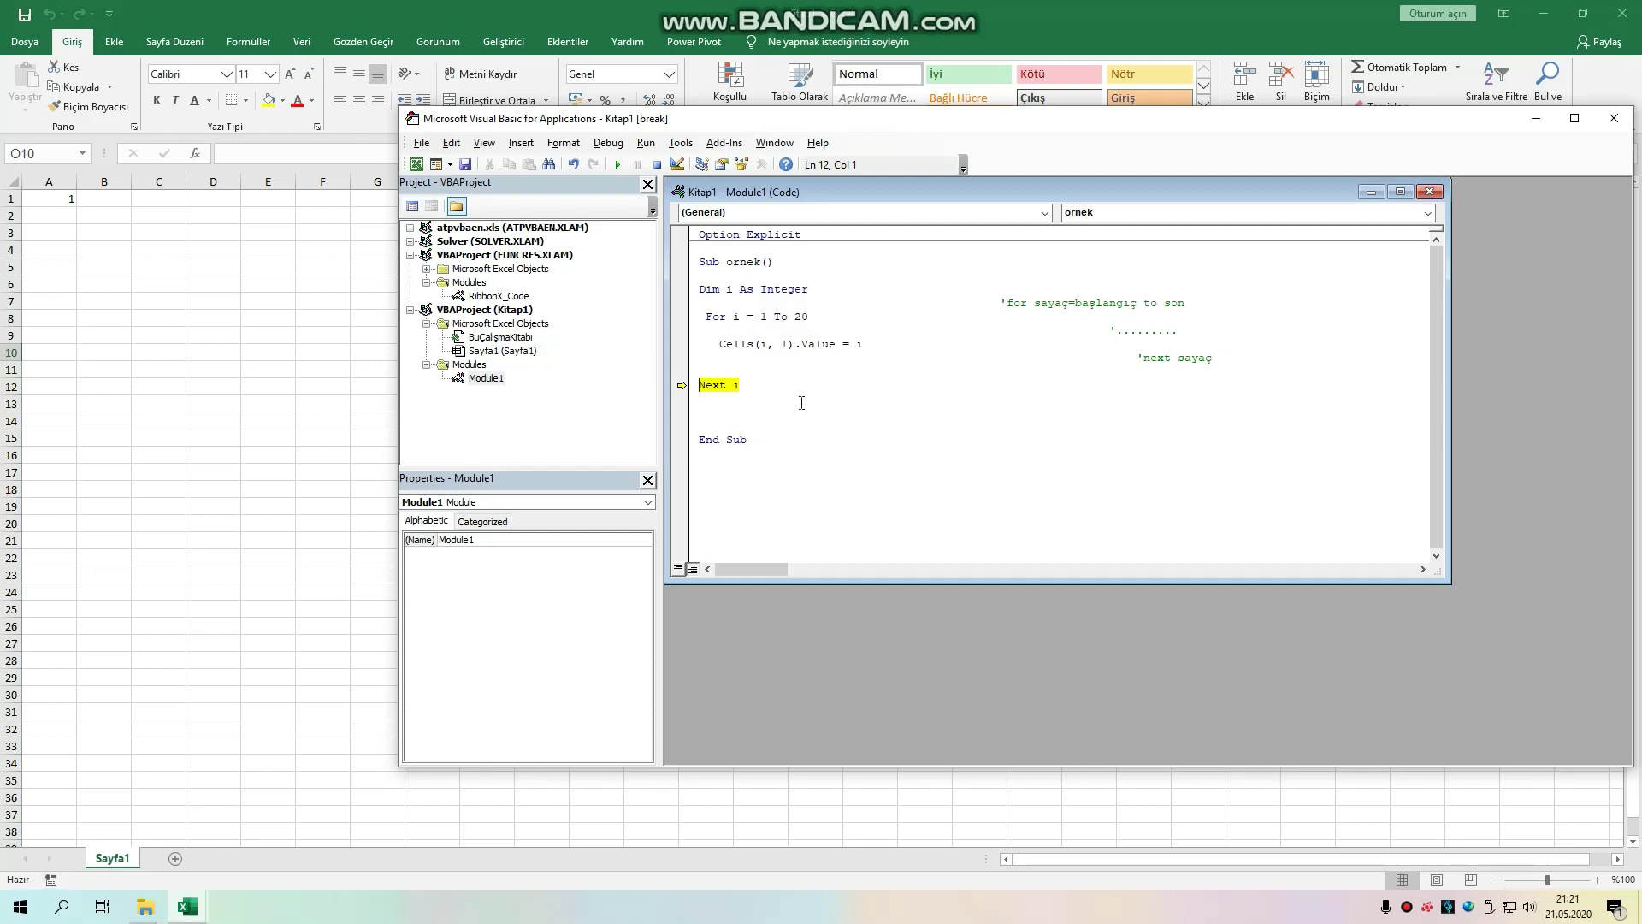
key("F8")
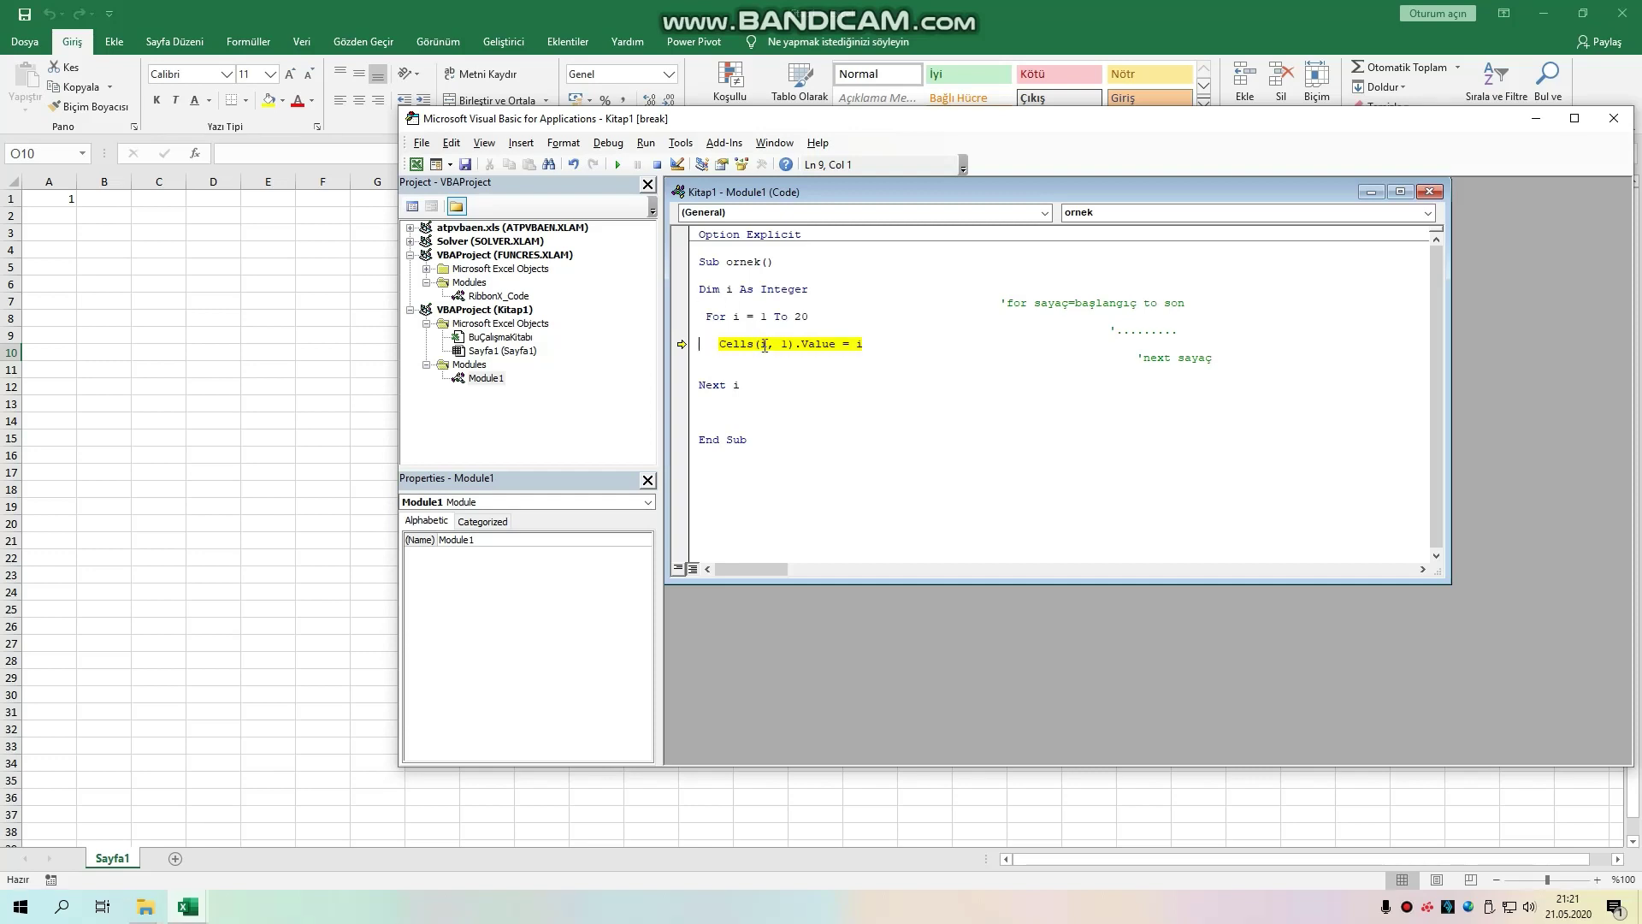
key("F8")
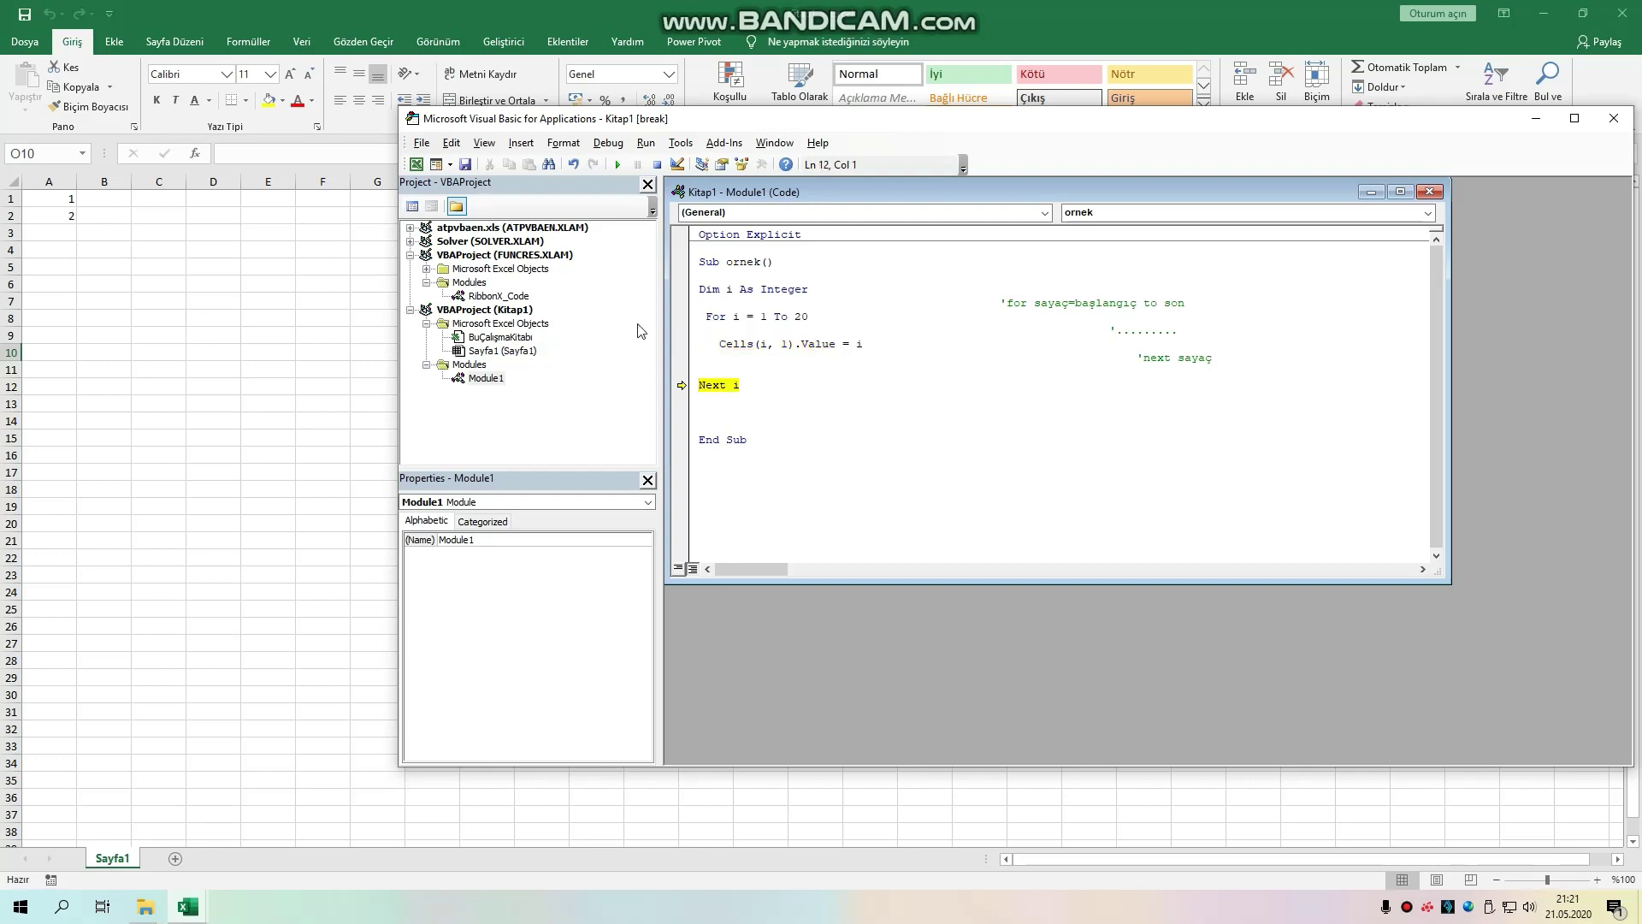
Step: Step through a few more passes, then run the rest with F5 to fill A1:A20 with 1–20
key("F8")
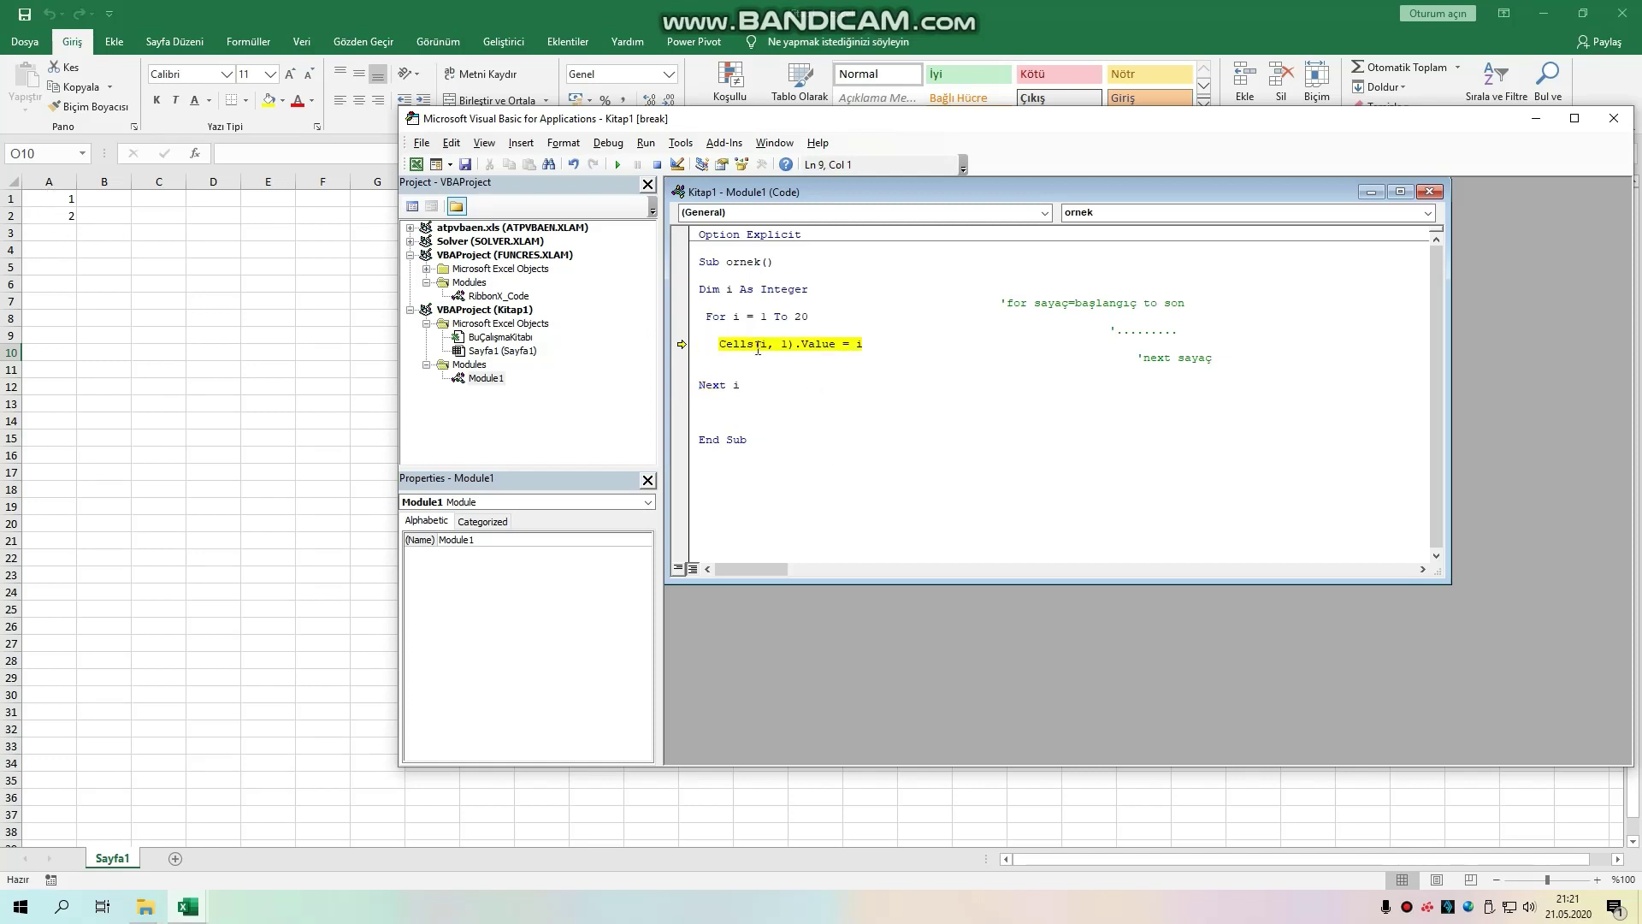
key("F8")
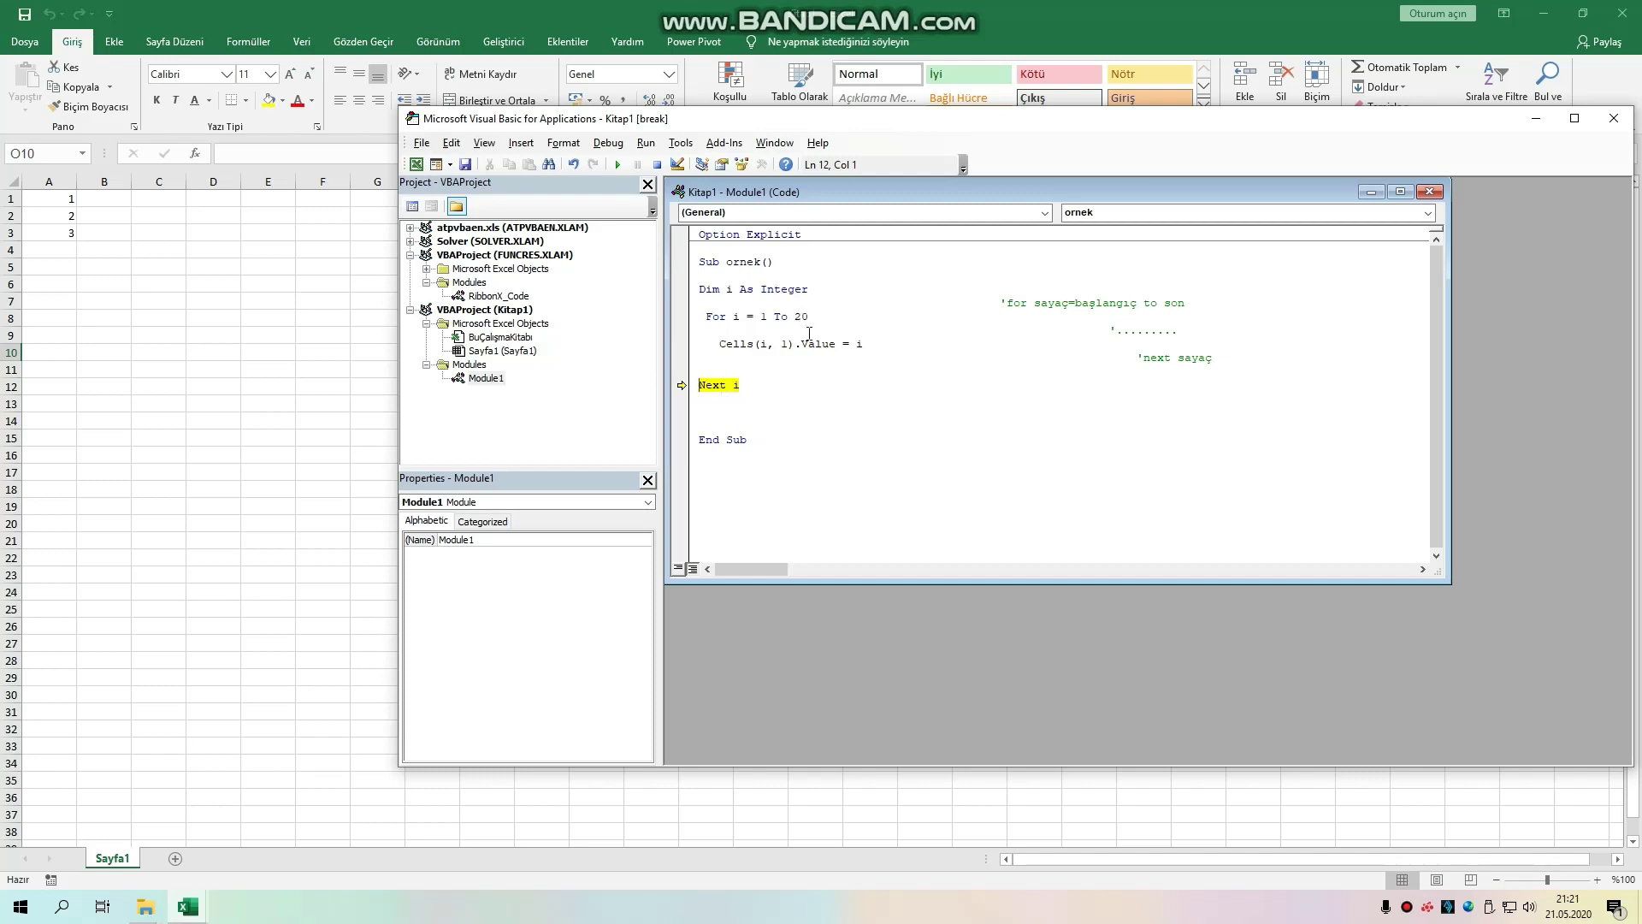
key("F8")
key("F8")
key("F8")
key("F8")
key("F8")
key("F8")
key("F8")
key("F8")
key("F8")
key("F8")
left_click(781, 386)
key("F8")
key("F8")
key("F8")
key("F8")
left_click(776, 386)
key("F5")
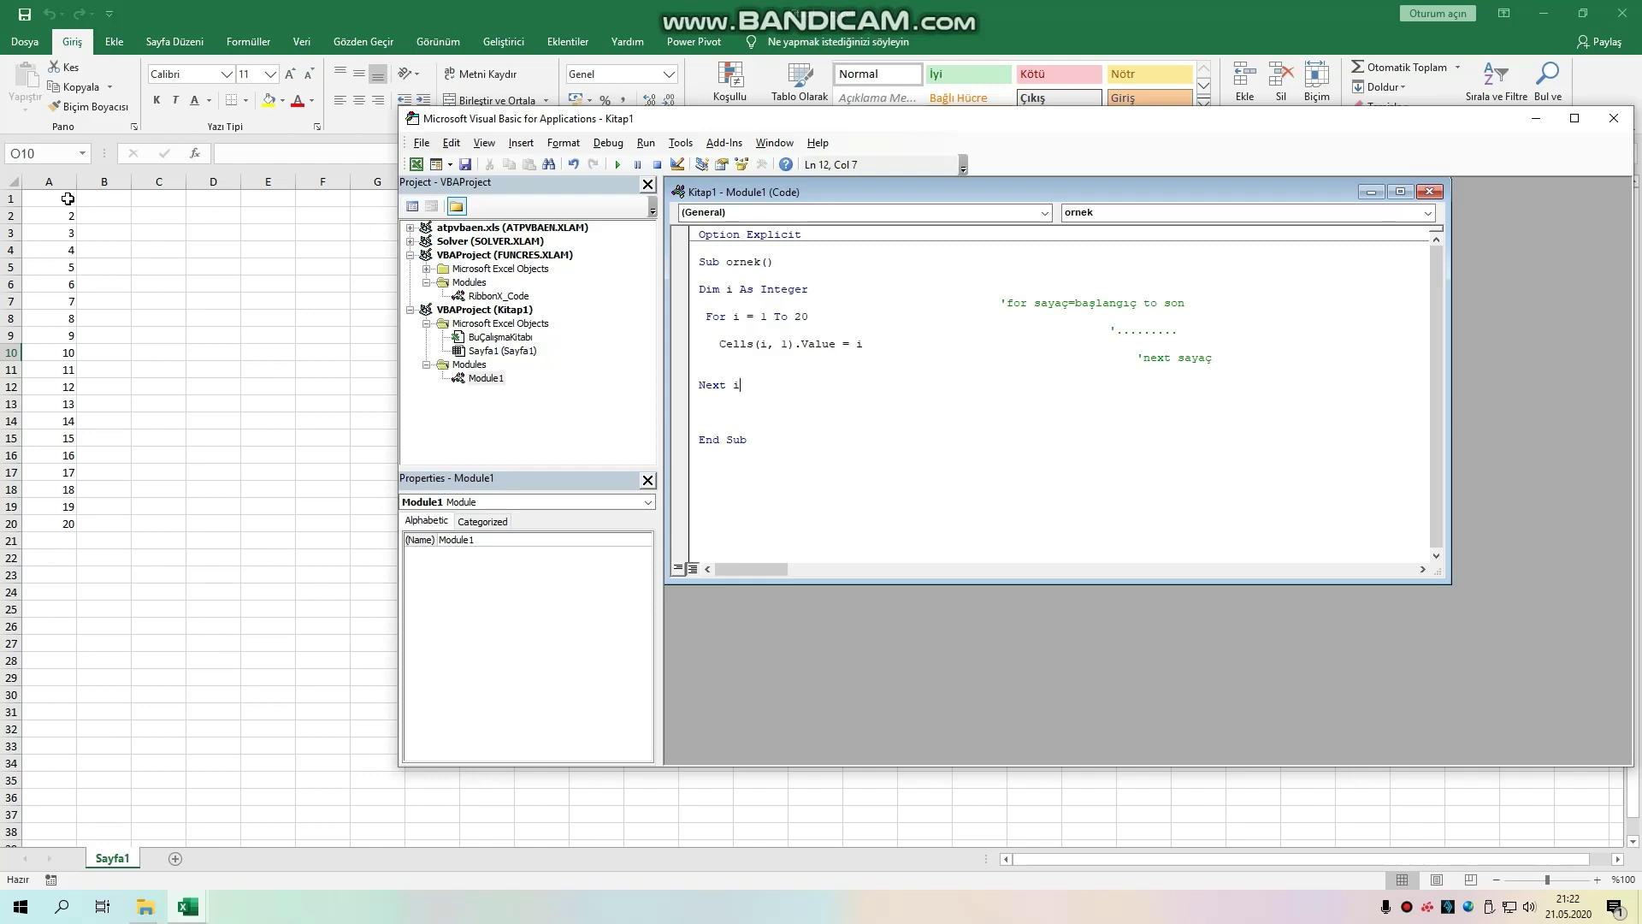
Step: Change the loop body to Cells(i, 1).Value = i * i
left_click(67, 198)
left_click_drag(68, 199, 66, 513)
left_click(167, 539)
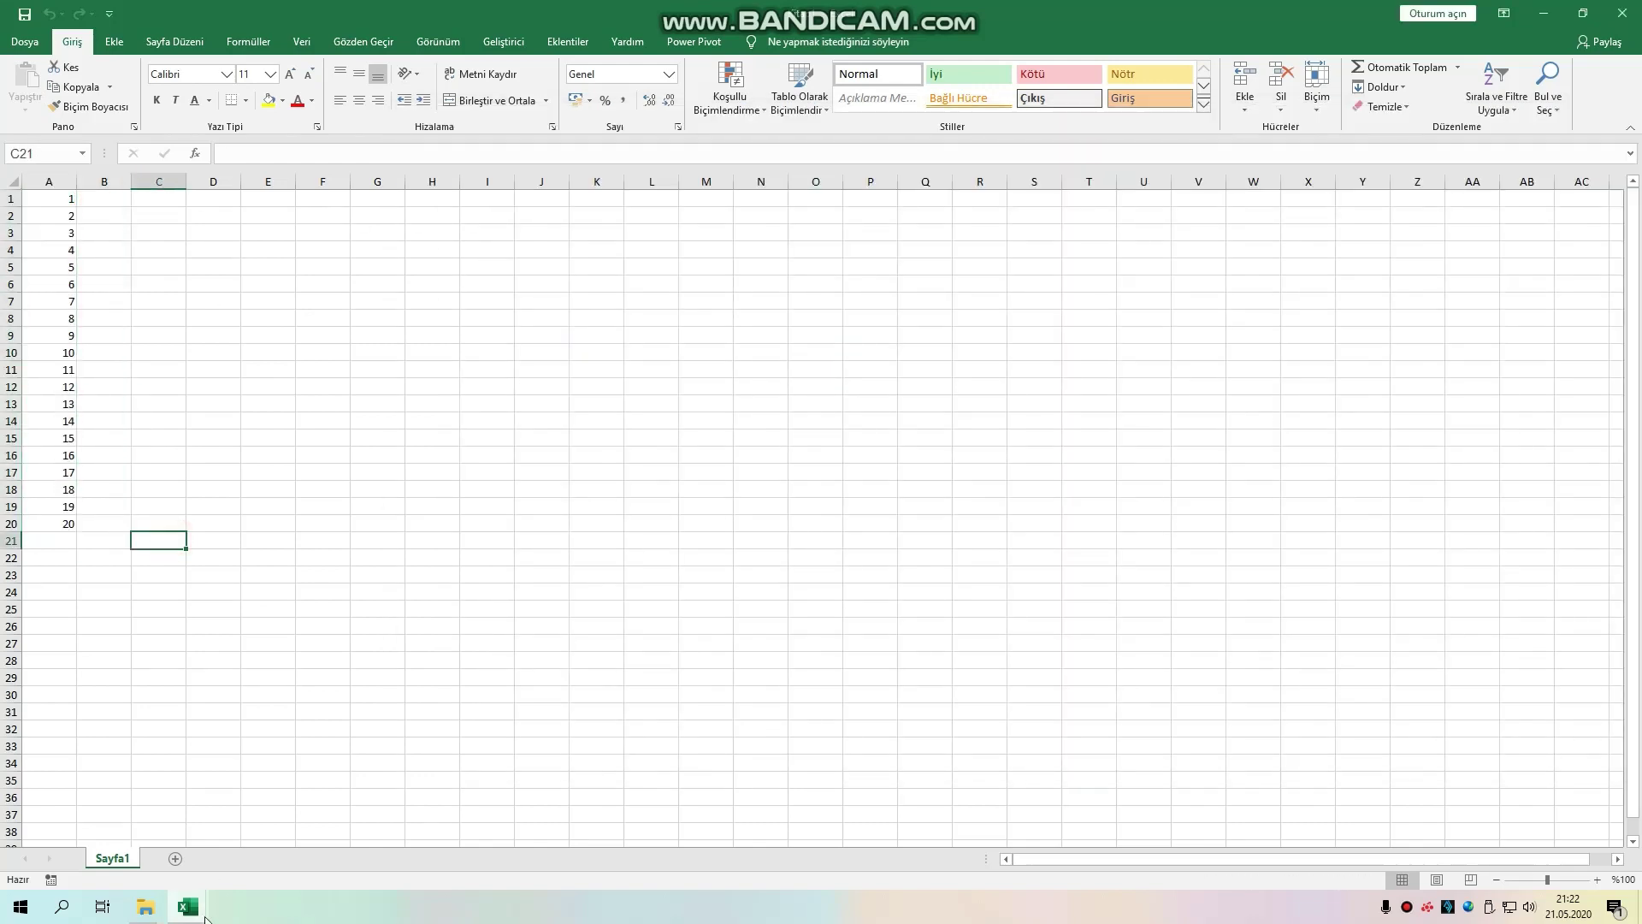
mouse_move(187, 907)
left_click(316, 817)
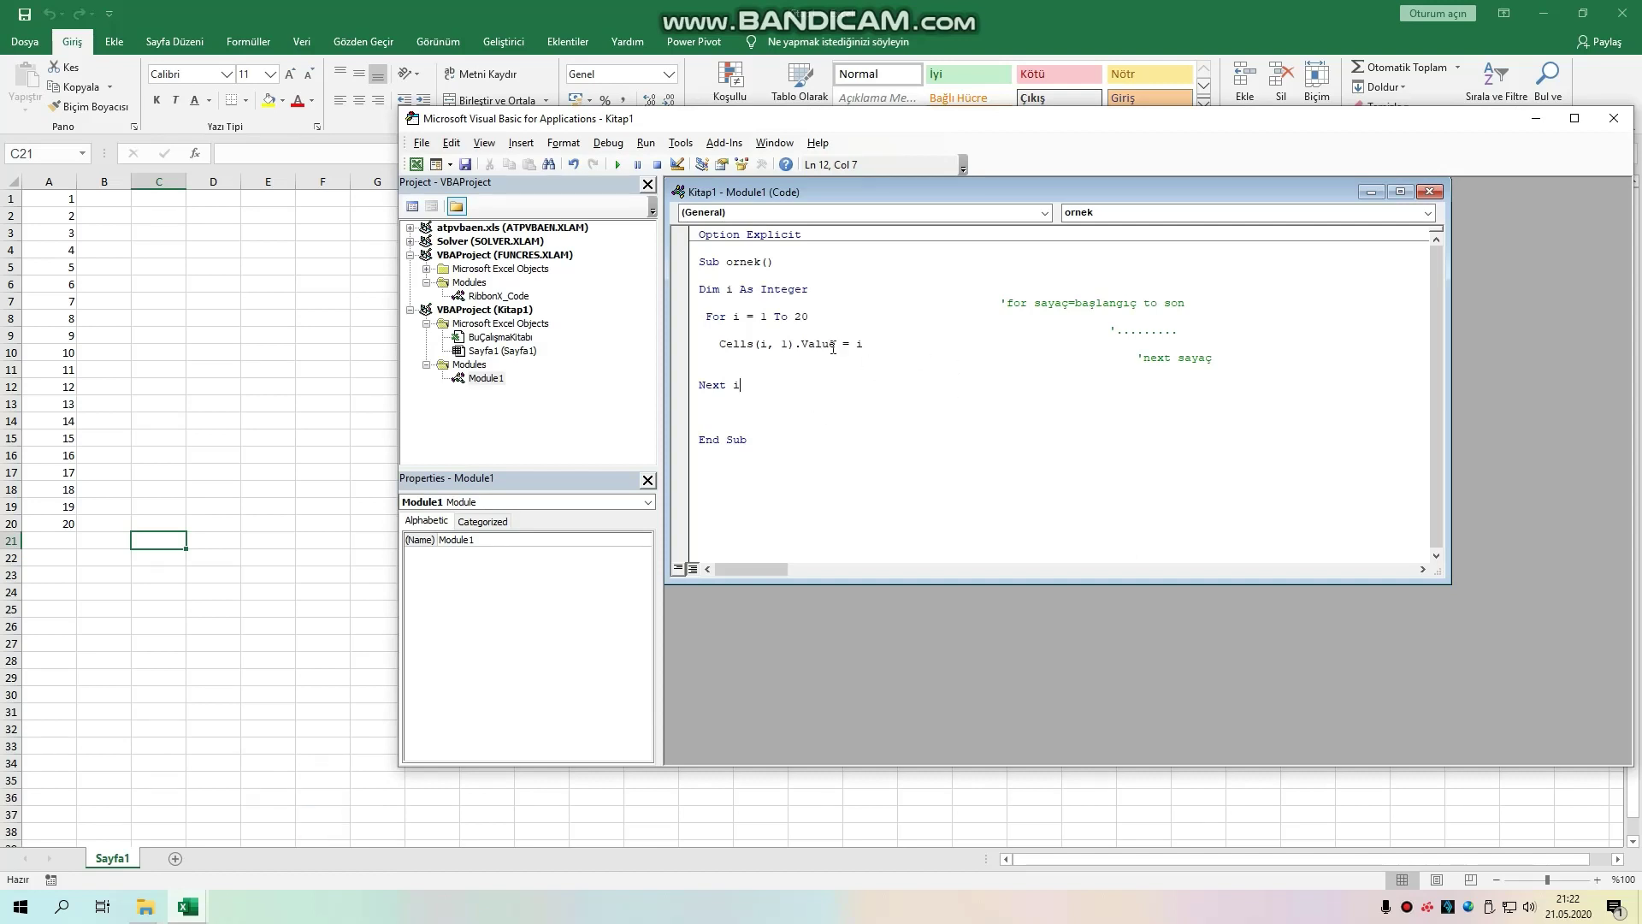
left_click(826, 393)
double_click(729, 289)
left_click(841, 348)
left_click(868, 346)
type("*")
type("i")
left_click(763, 387)
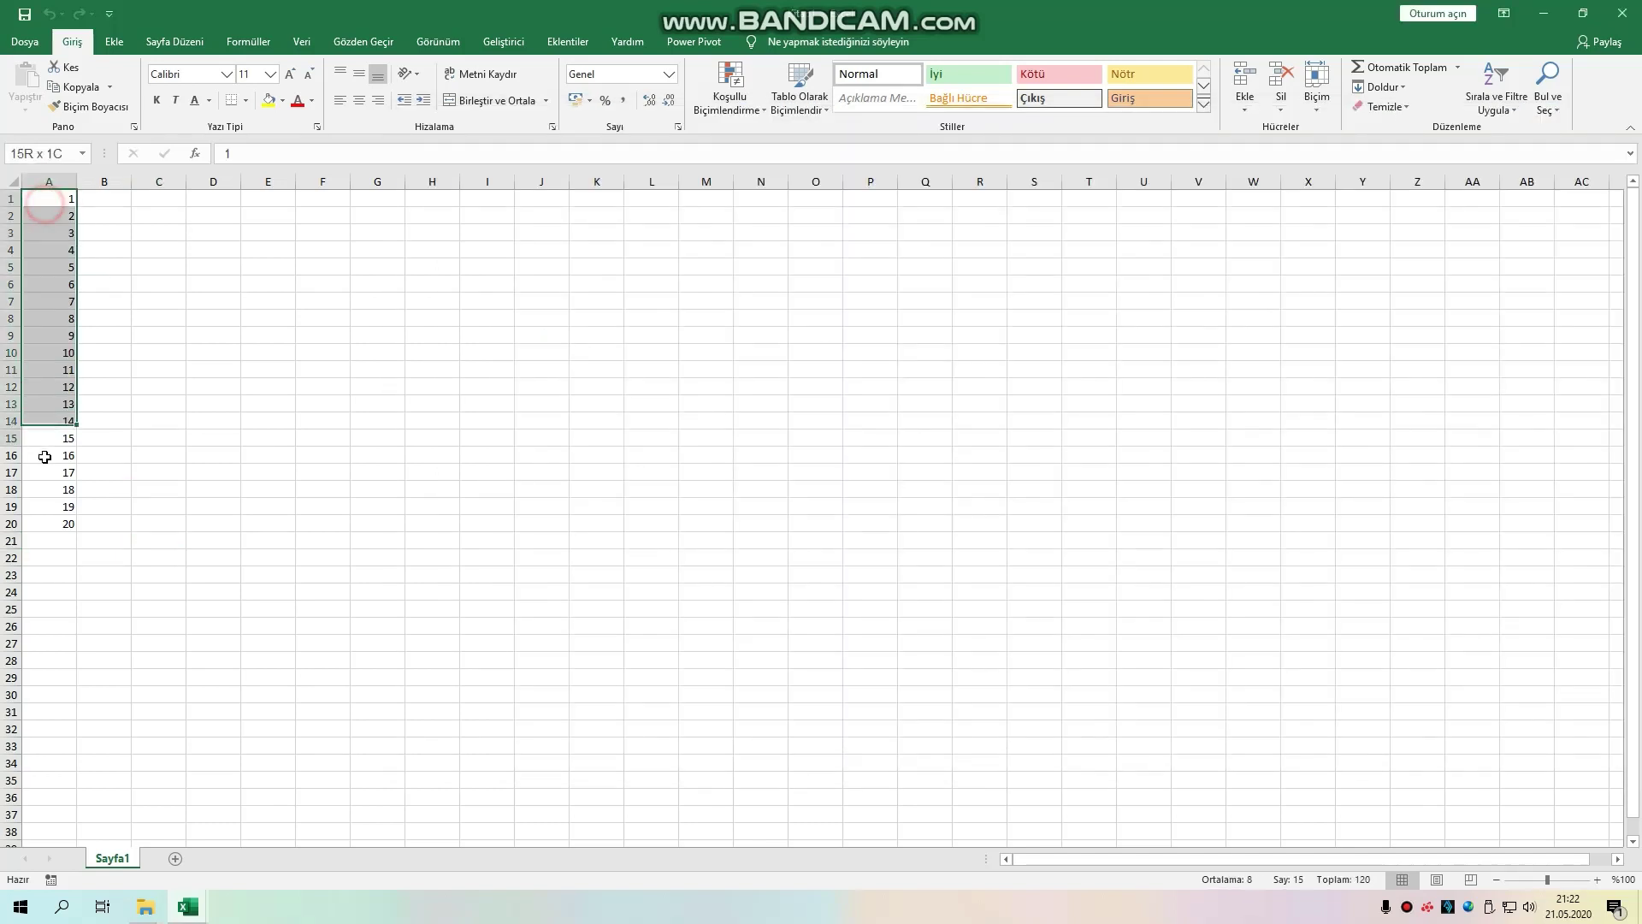
Step: Clear the old numbers from A1:A20 on Sayfa1
left_click_drag(35, 205, 38, 524)
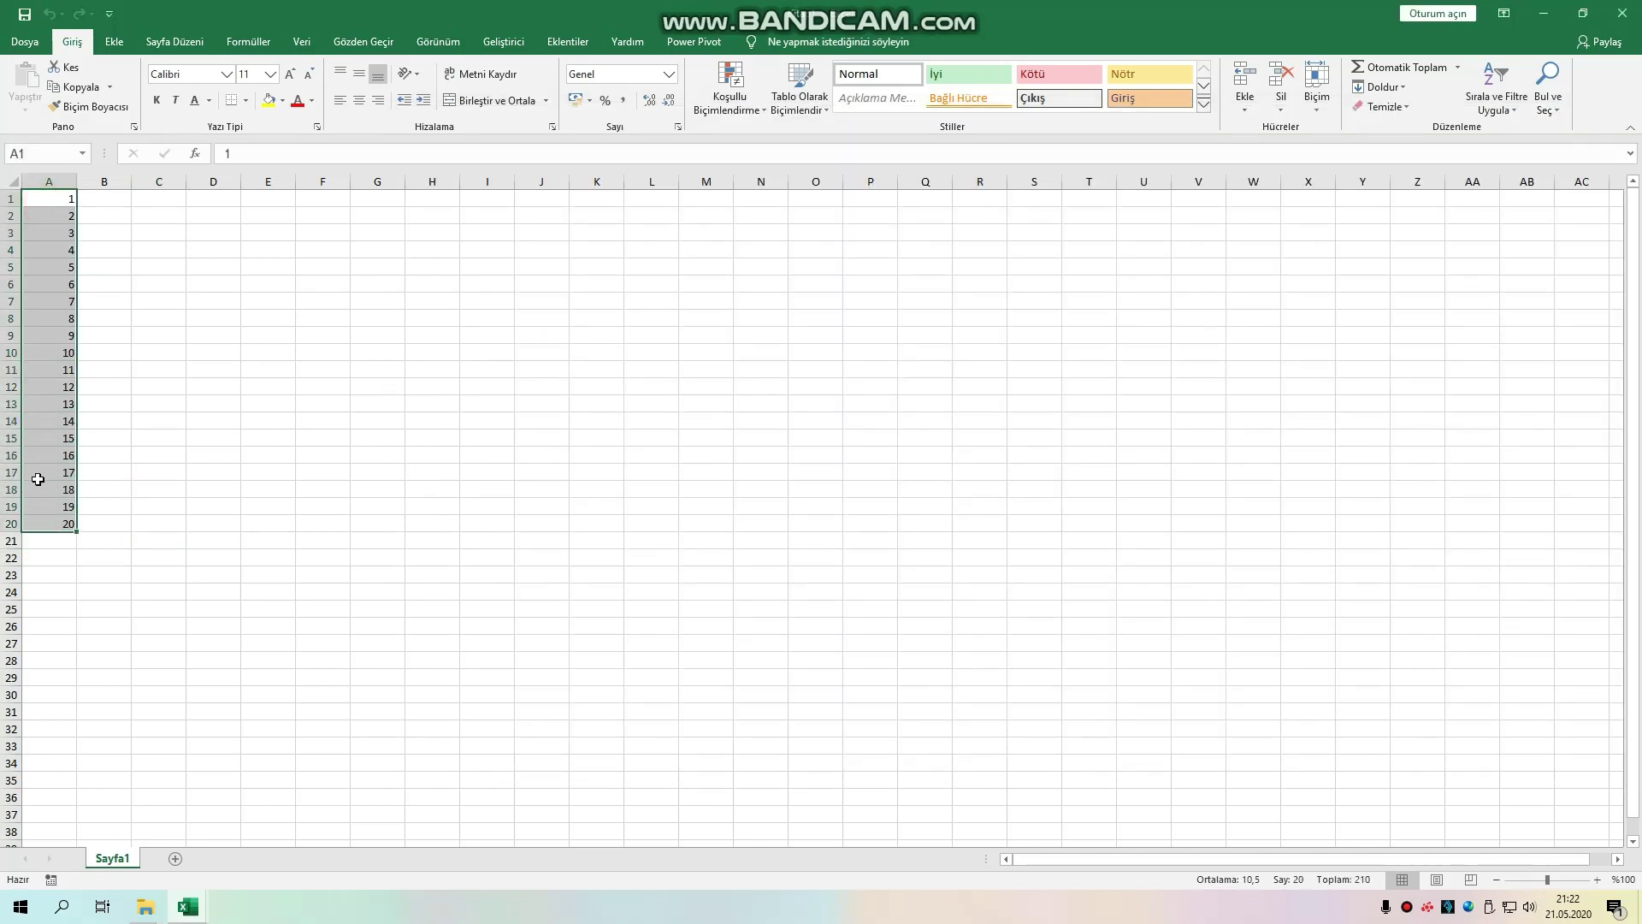
key("Delete")
left_click(274, 573)
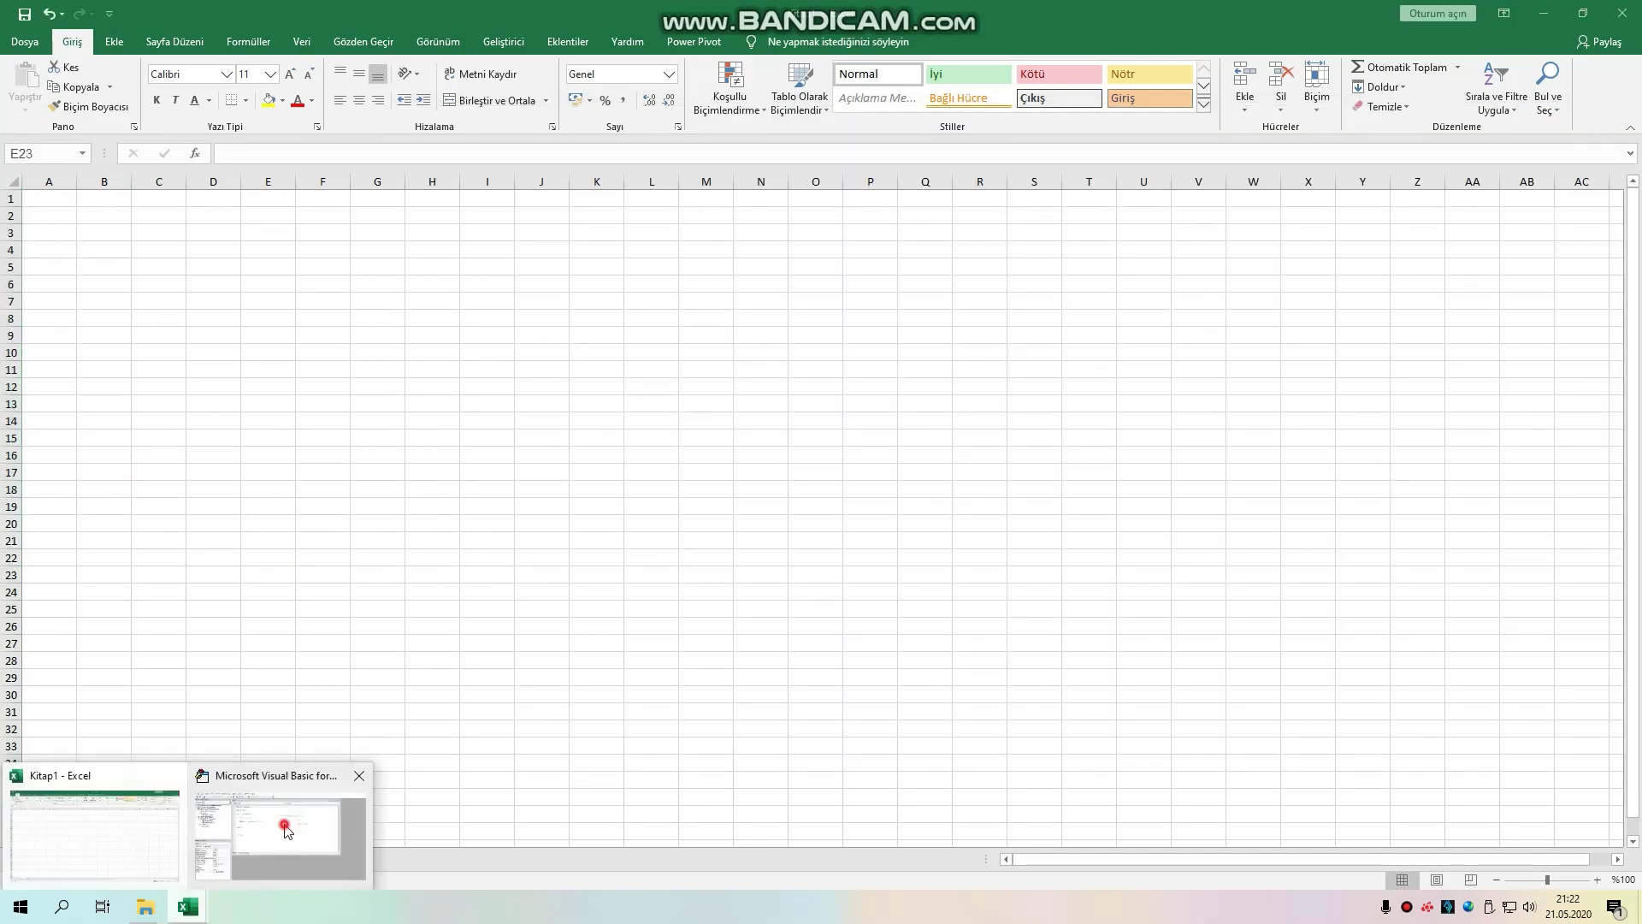
Step: Step through the first three squares with F8, then finish with F5 to fill 1 to 400
left_click(286, 823)
left_click(795, 266)
key("F8")
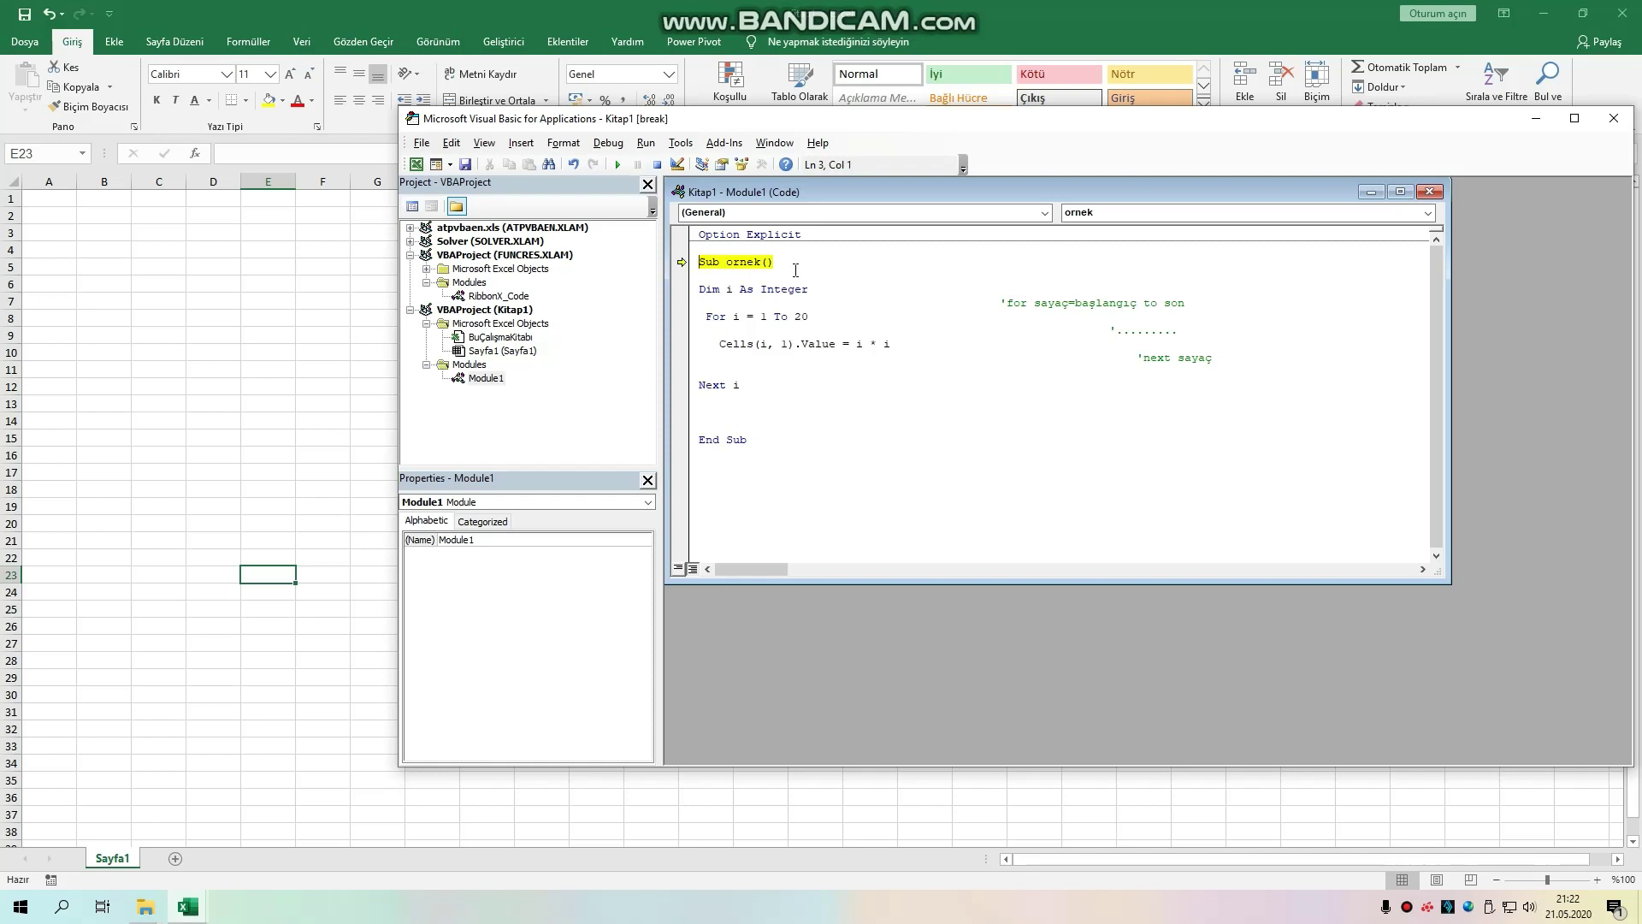
key("F8")
key("F8")
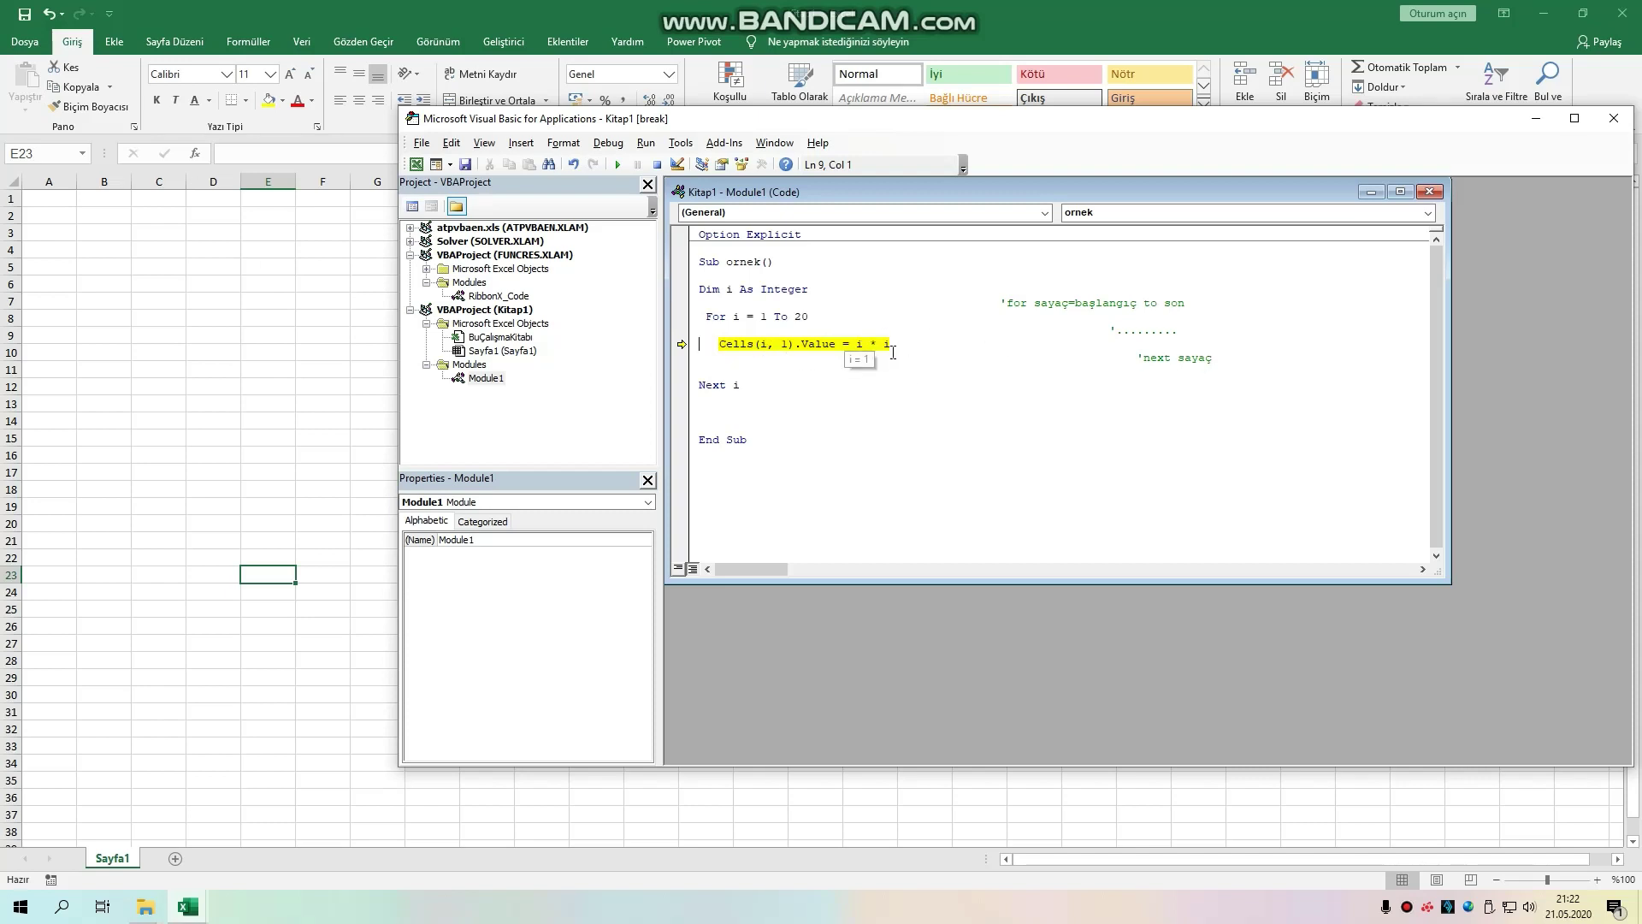
key("F8")
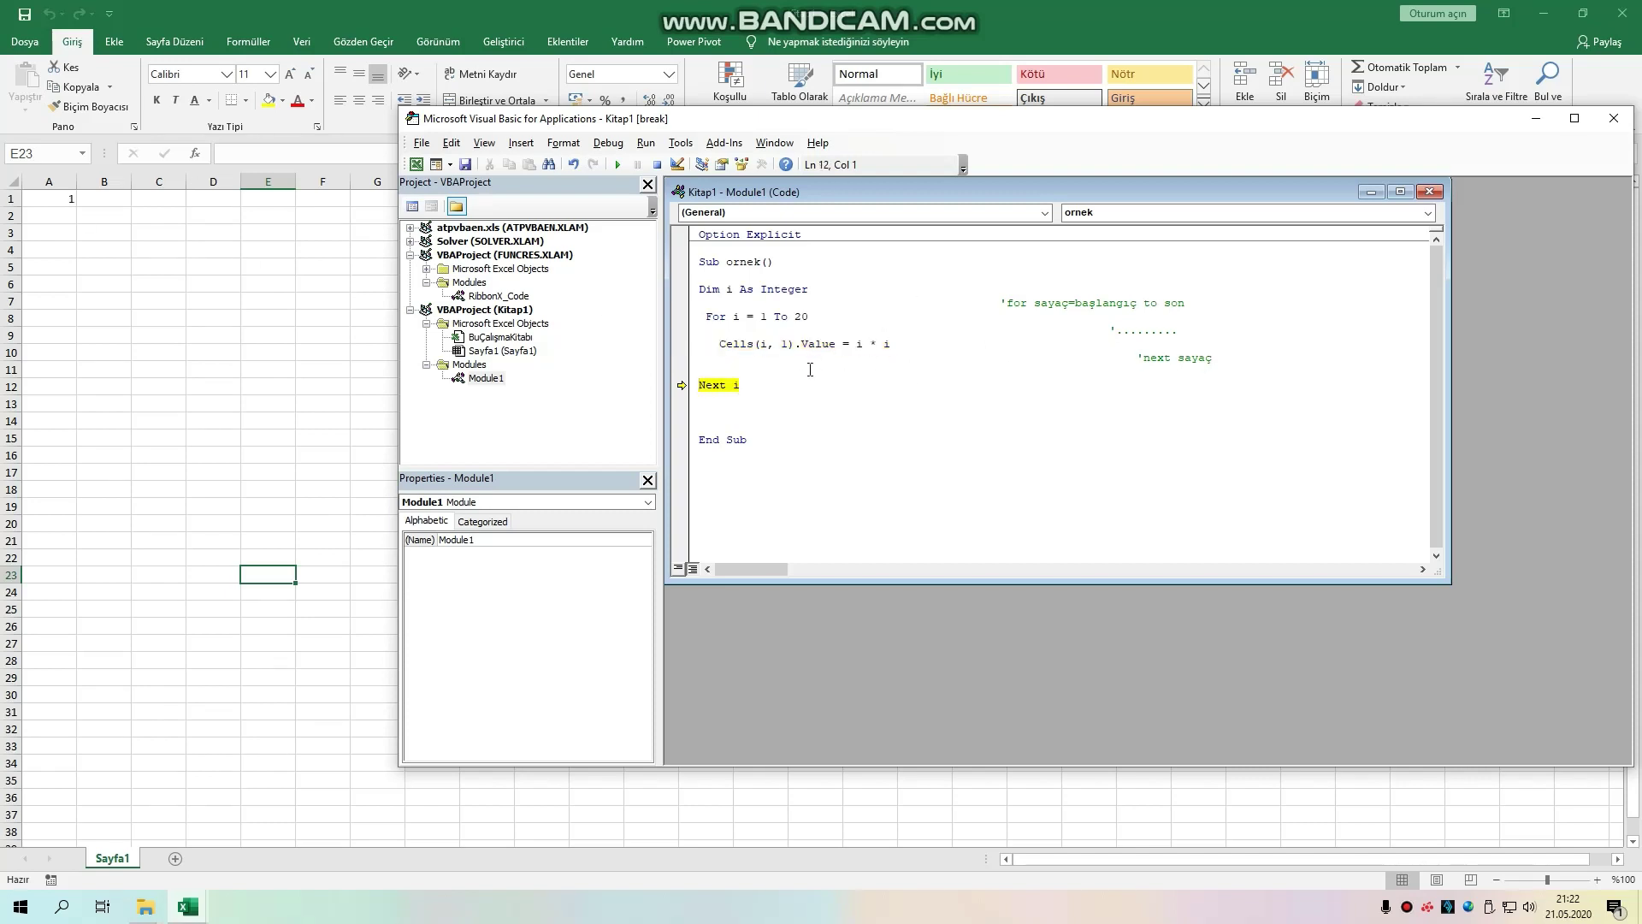
key("F8")
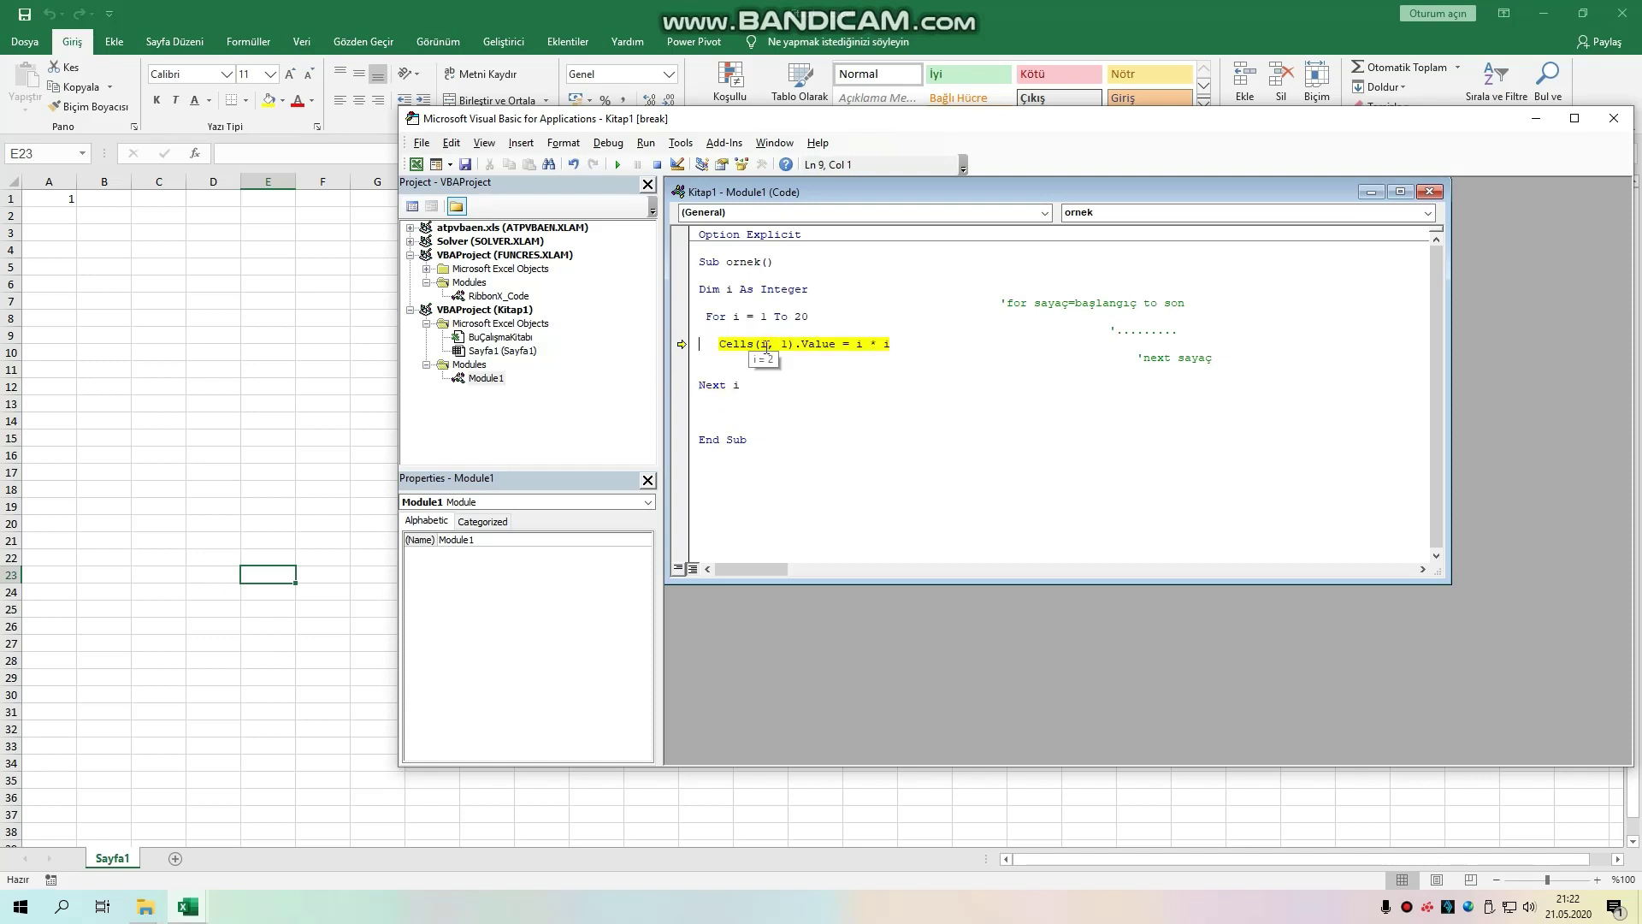
mouse_move(886, 344)
key("F8")
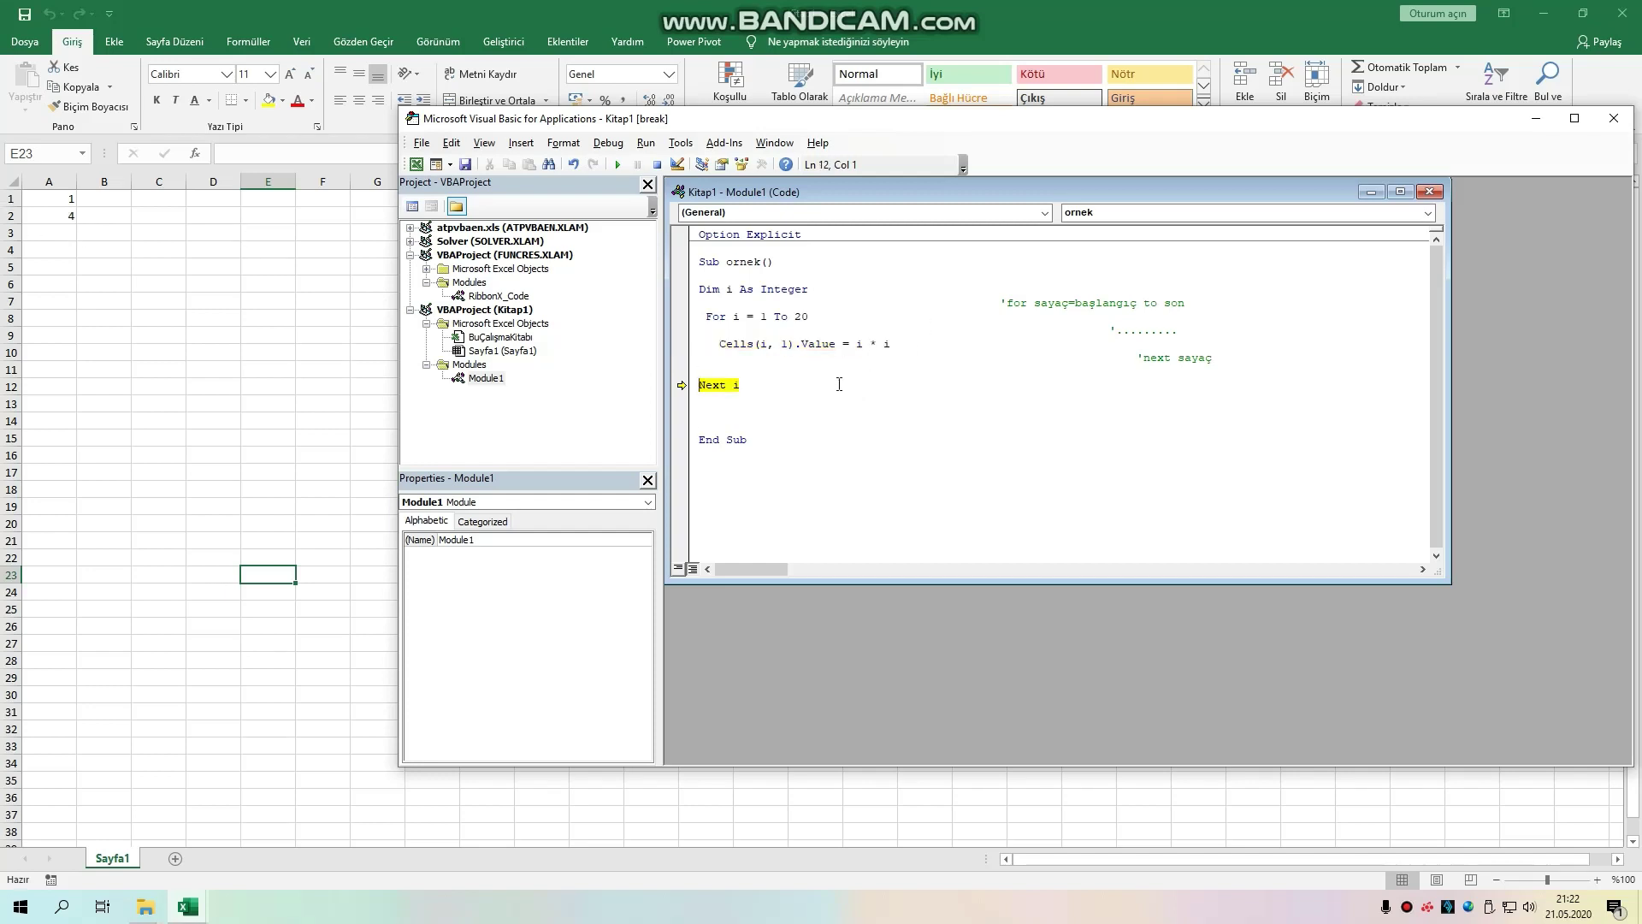
key("F8")
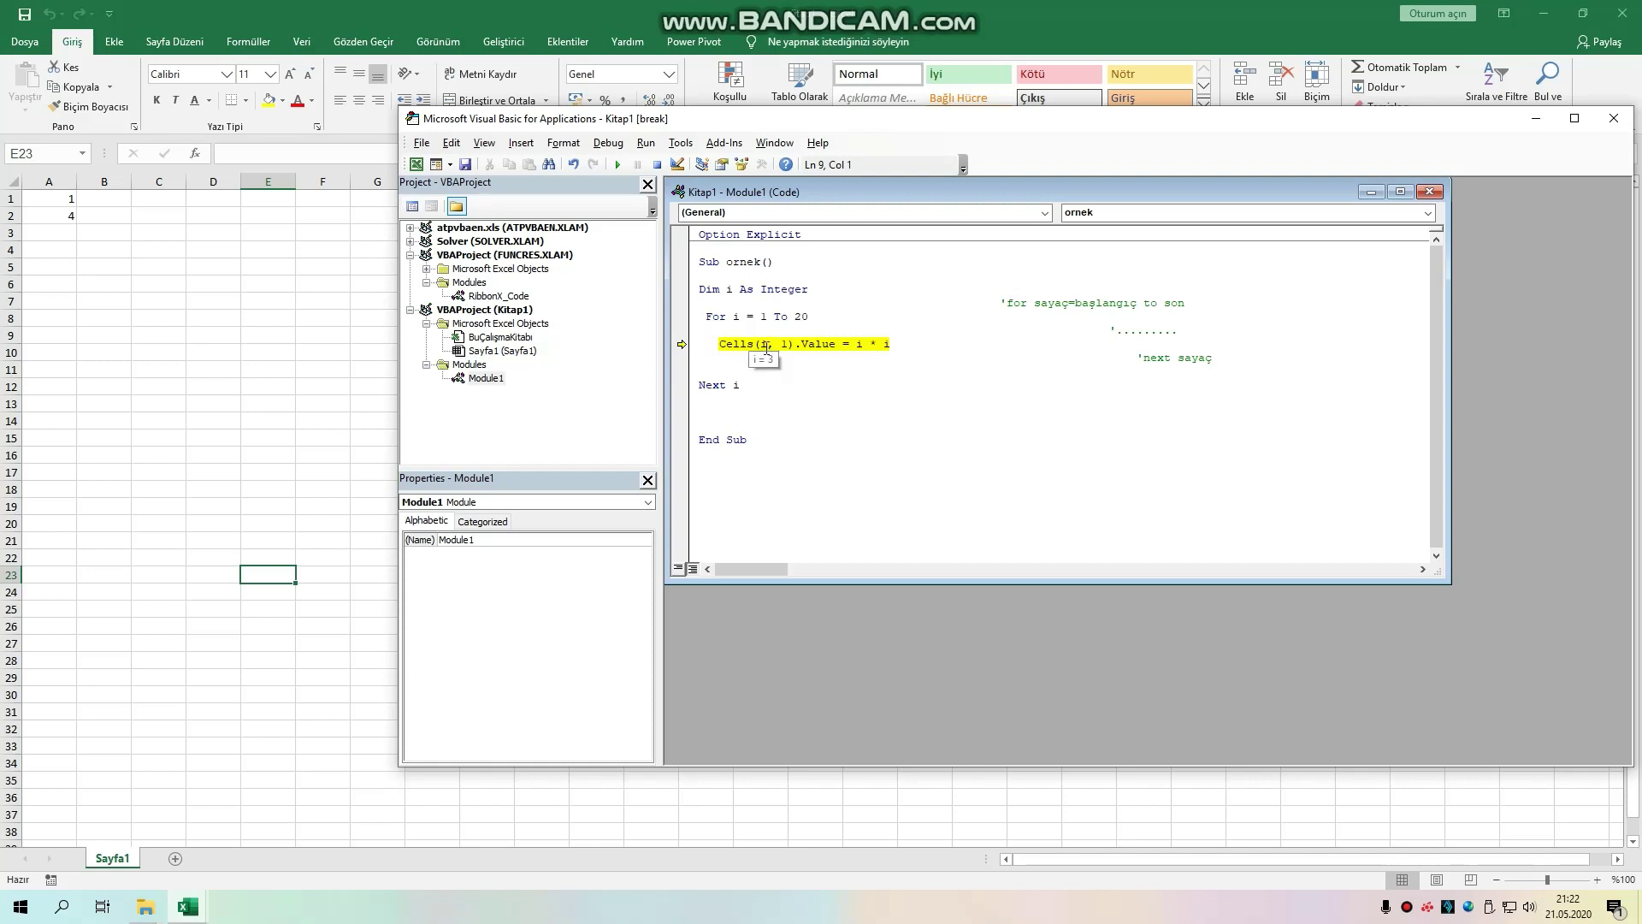
key("F8")
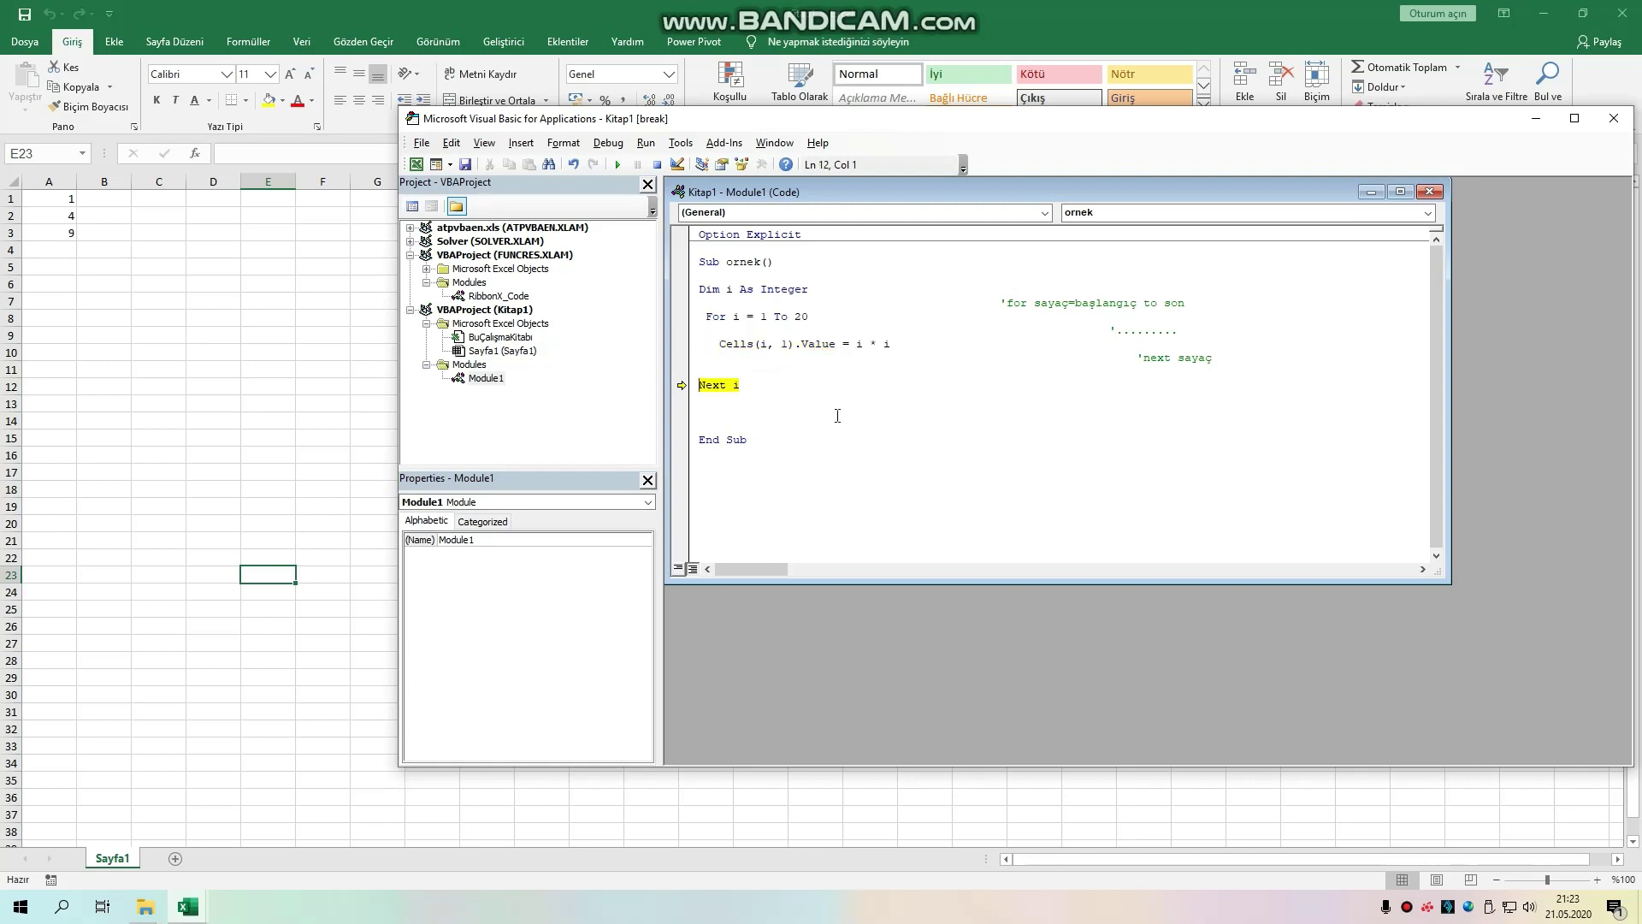
key("F5")
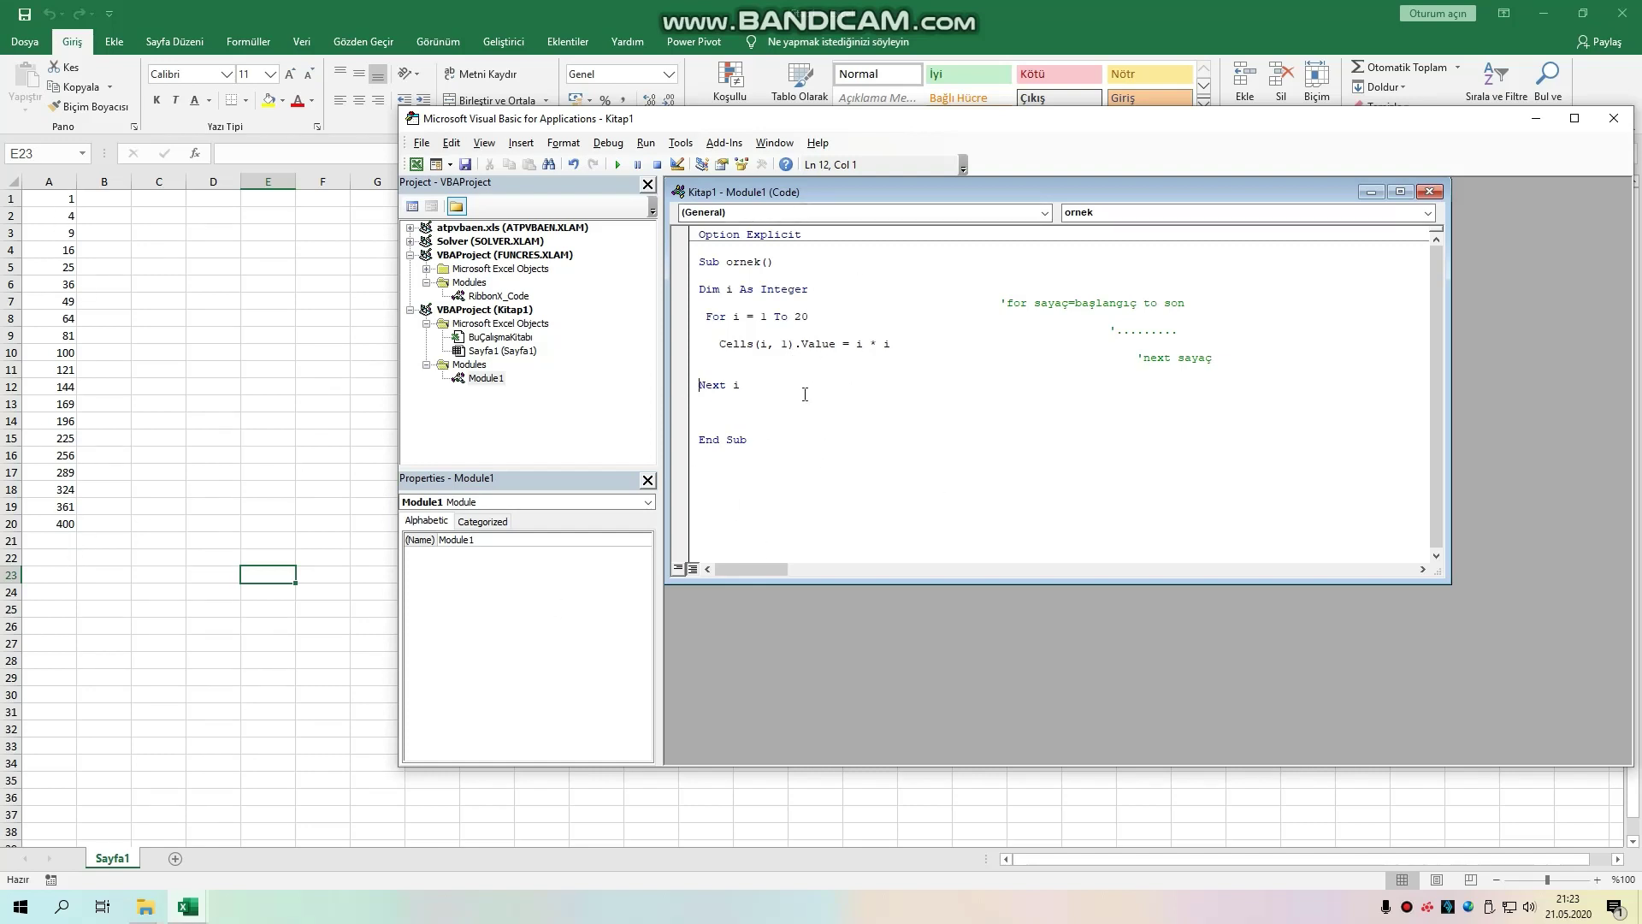
left_click(775, 385)
left_click(765, 412)
Step: Delete the old For…Next loop and its leftover comment
left_click_drag(703, 316, 794, 385)
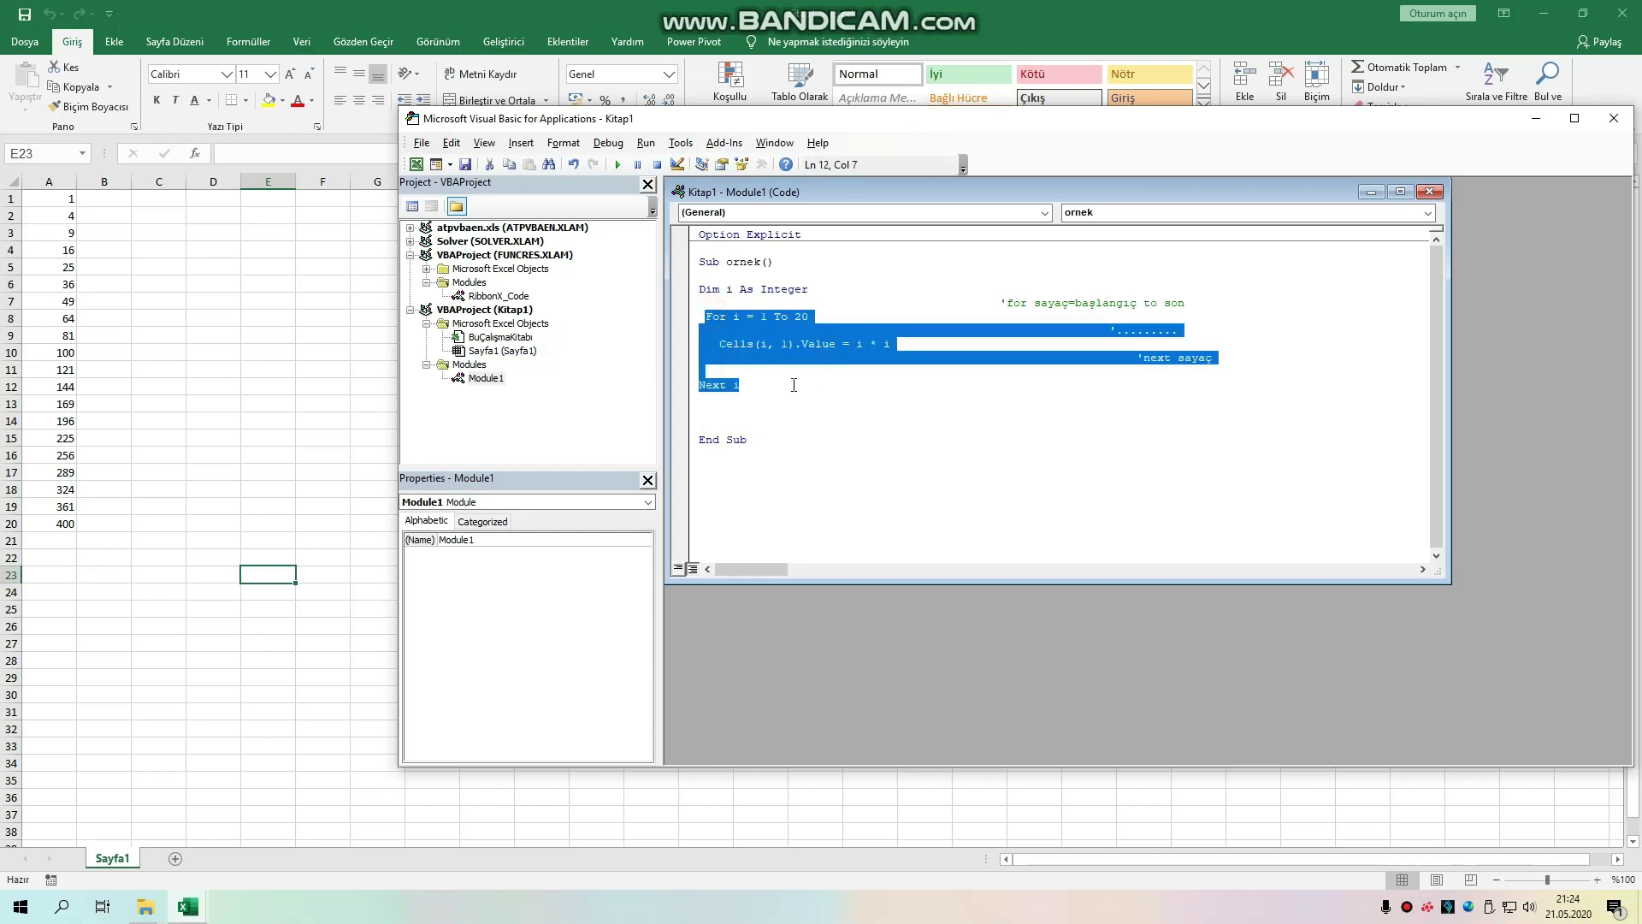
key("Delete")
left_click_drag(1004, 303, 1312, 311)
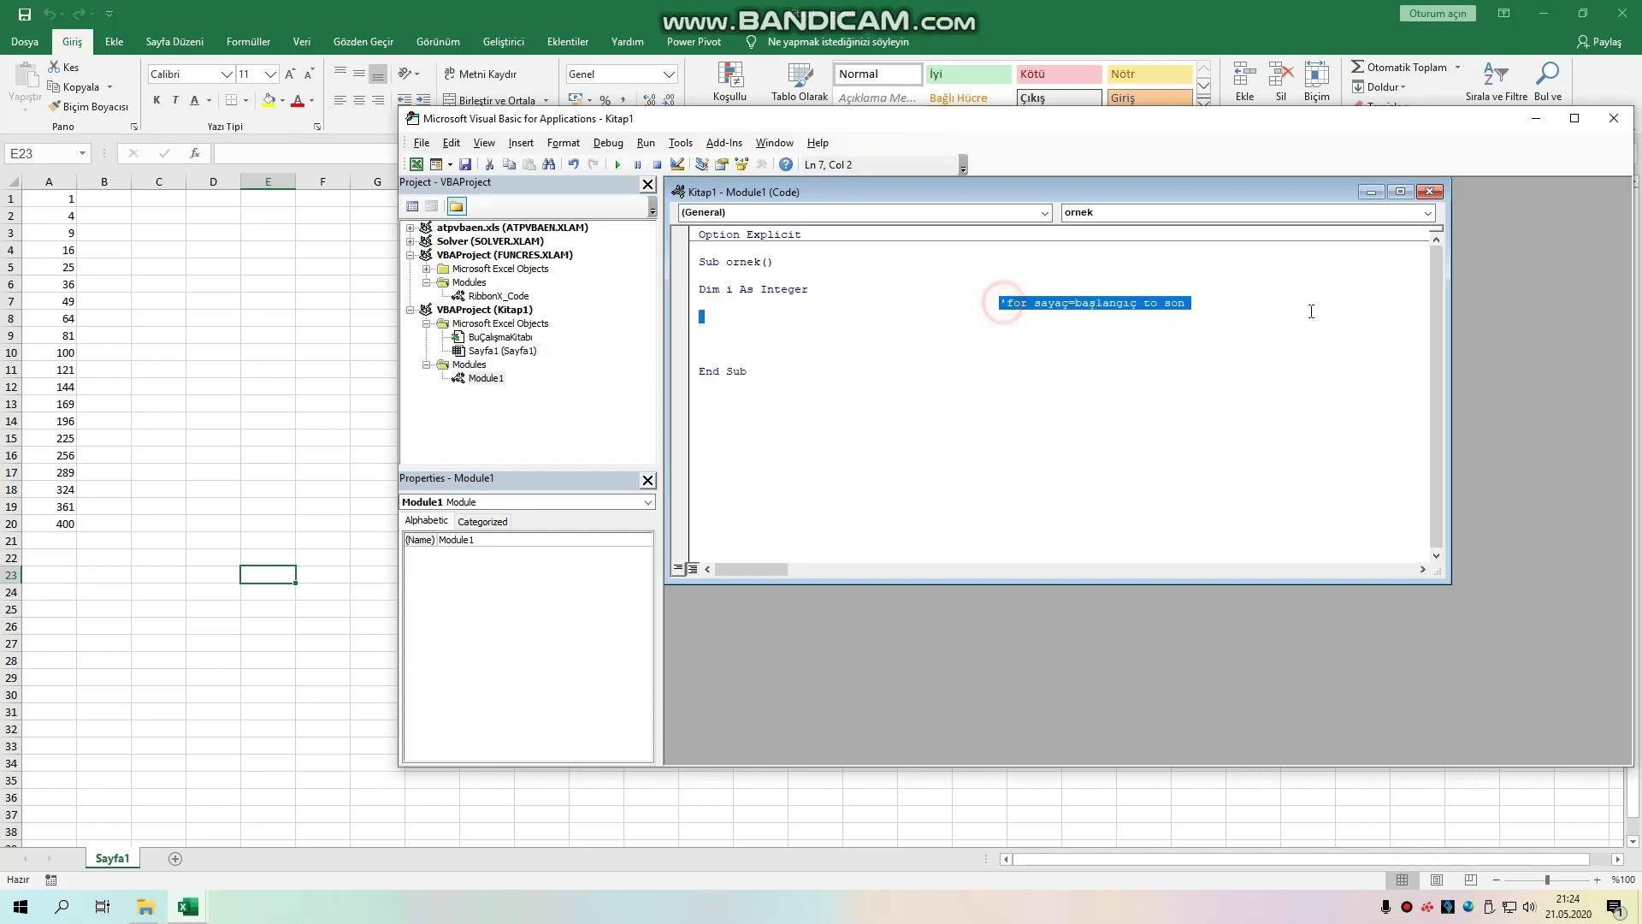
key("Delete")
Step: Declare Dim j As Integer and begin the outer loop For i = 1 To 5
left_click(706, 304)
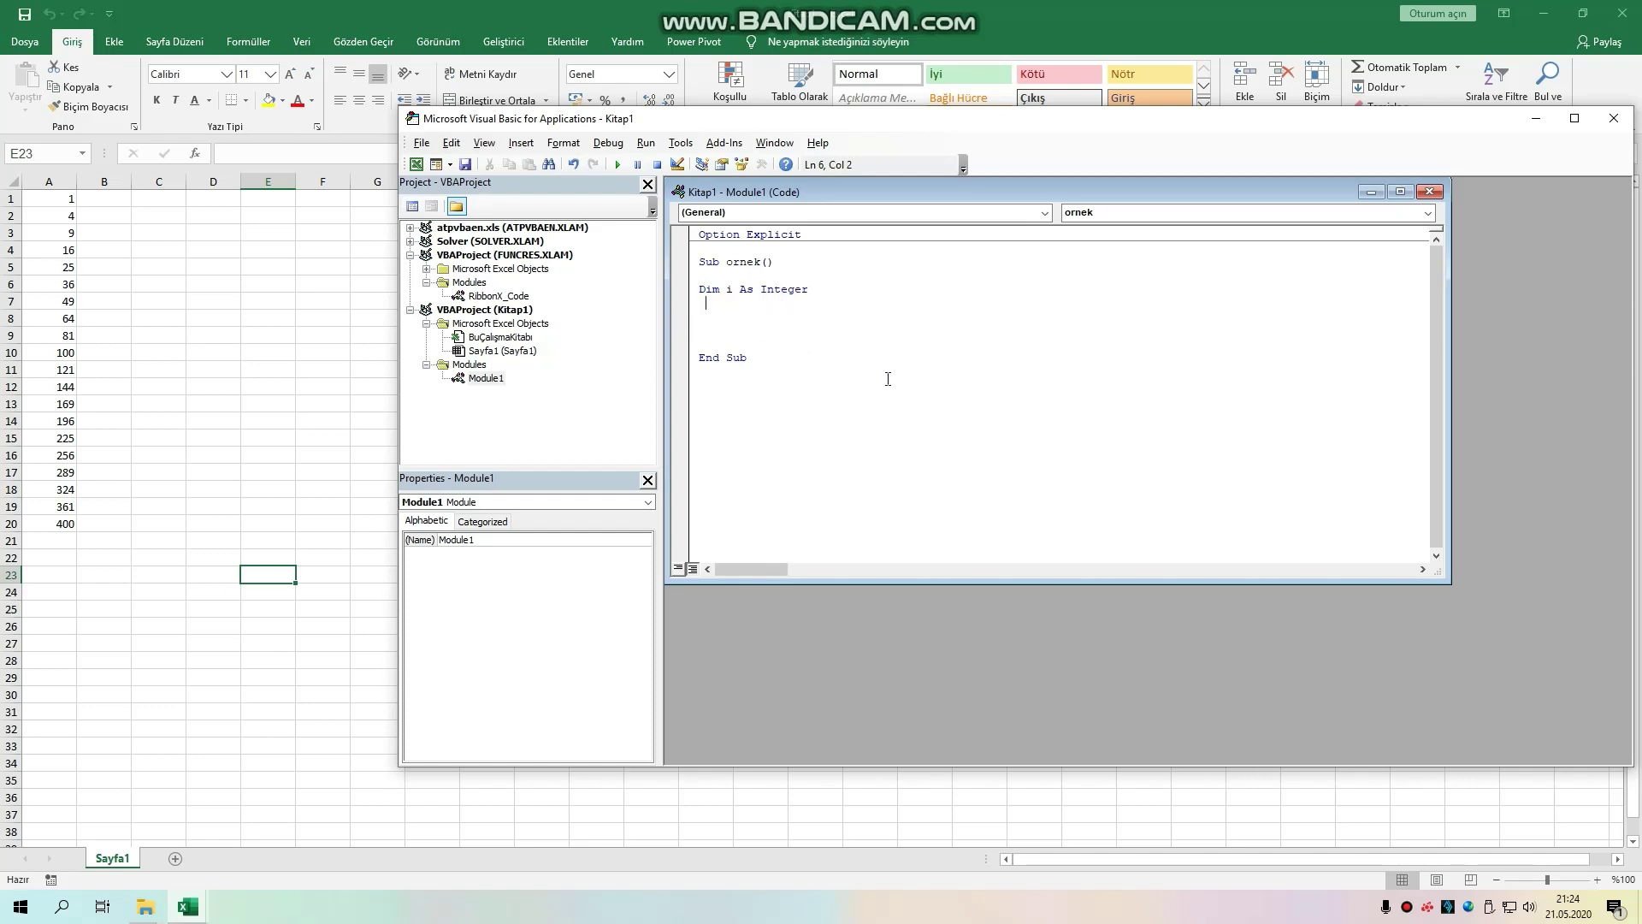
type("dim j ")
type("as Int")
key("Tab")
key("Return")
key("Return")
key("Return")
key("Return")
key("Up")
key("Up")
type("for ")
type("i")
type("=1")
type(" to 5")
Step: Write the inner loop For j = 1 To 5 with Cells(i, j).Value = i * j
key("Return")
key("Tab")
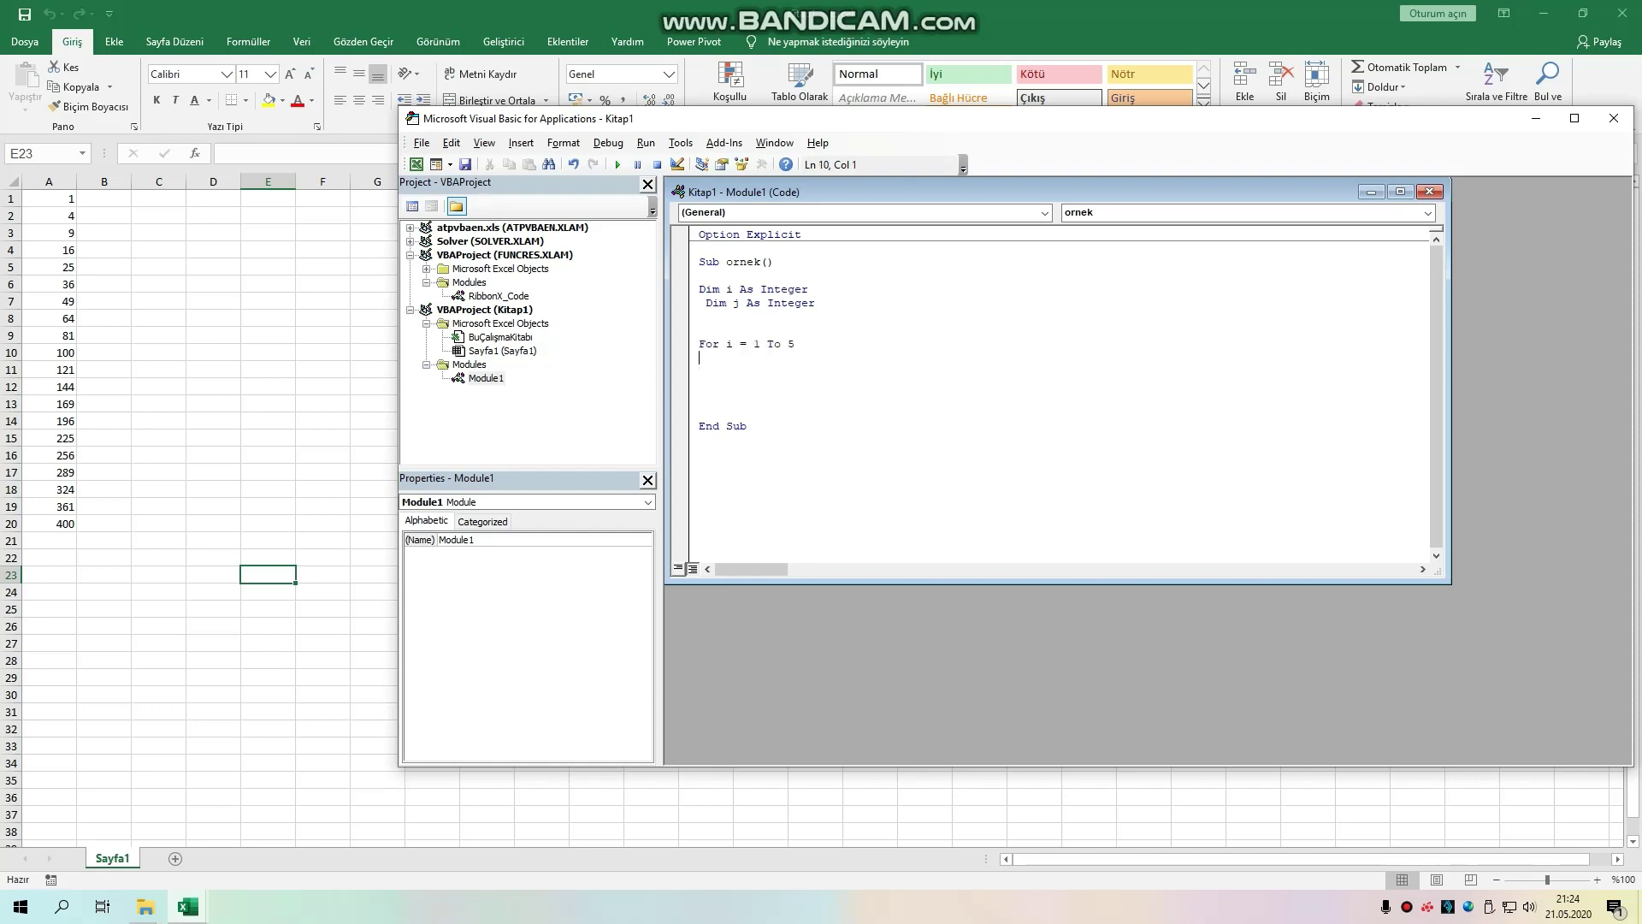
type("for ")
type("j")
type("=1 to")
type(" 5")
key("Return")
key("Return")
key("Return")
key("Return")
key("Up")
key("Up")
type("cel")
type("ls(i")
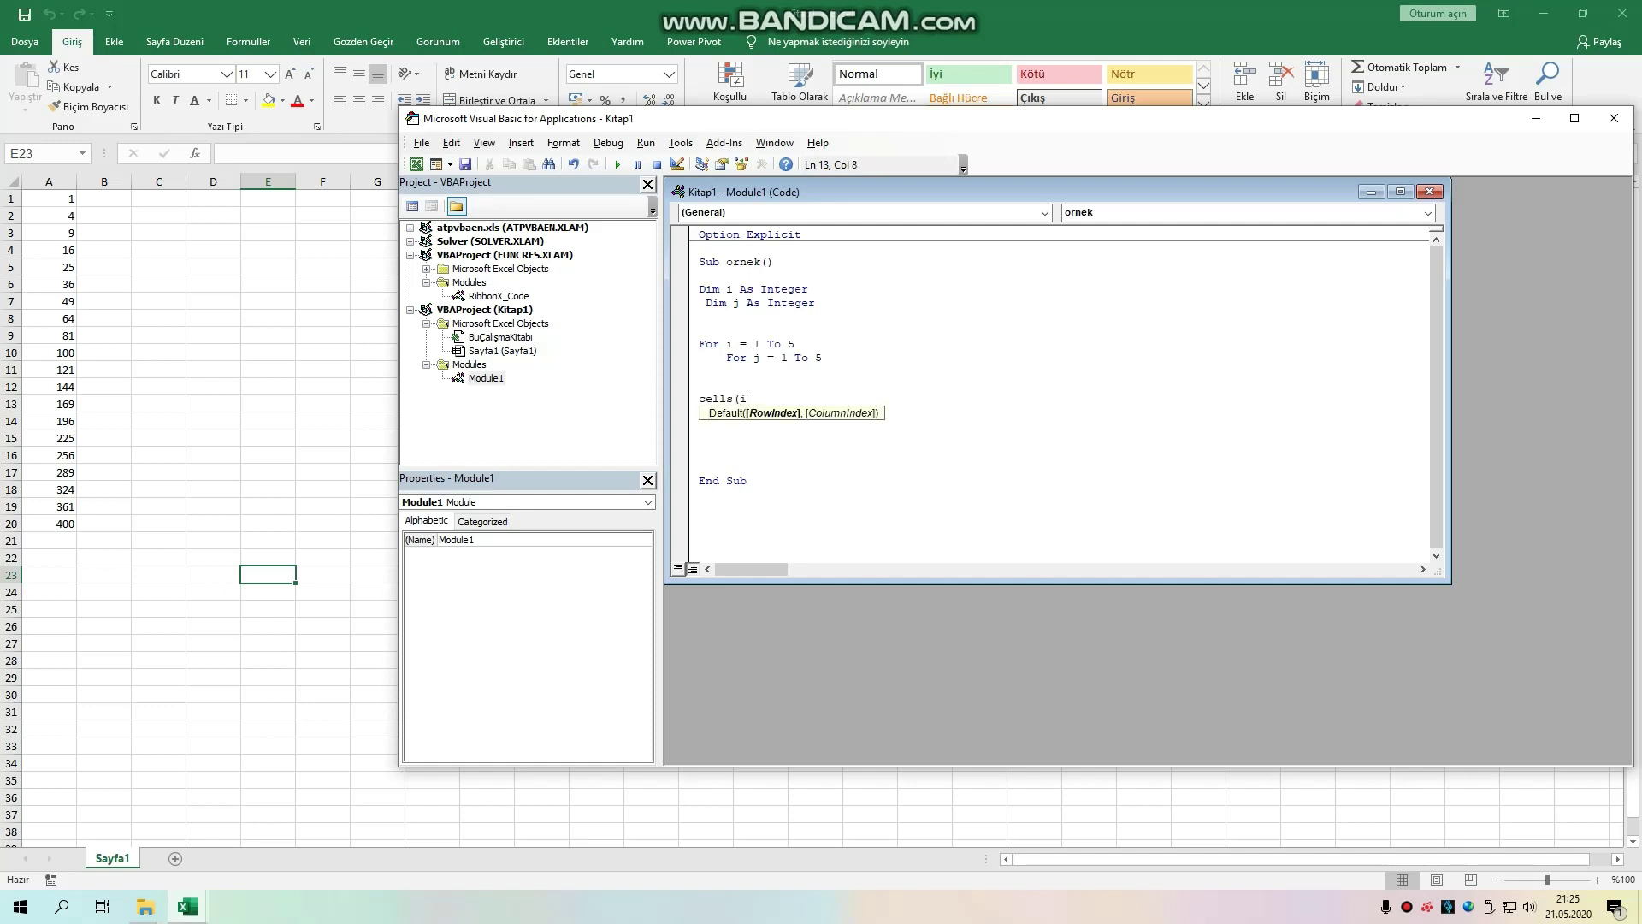
type(",j")
type(").")
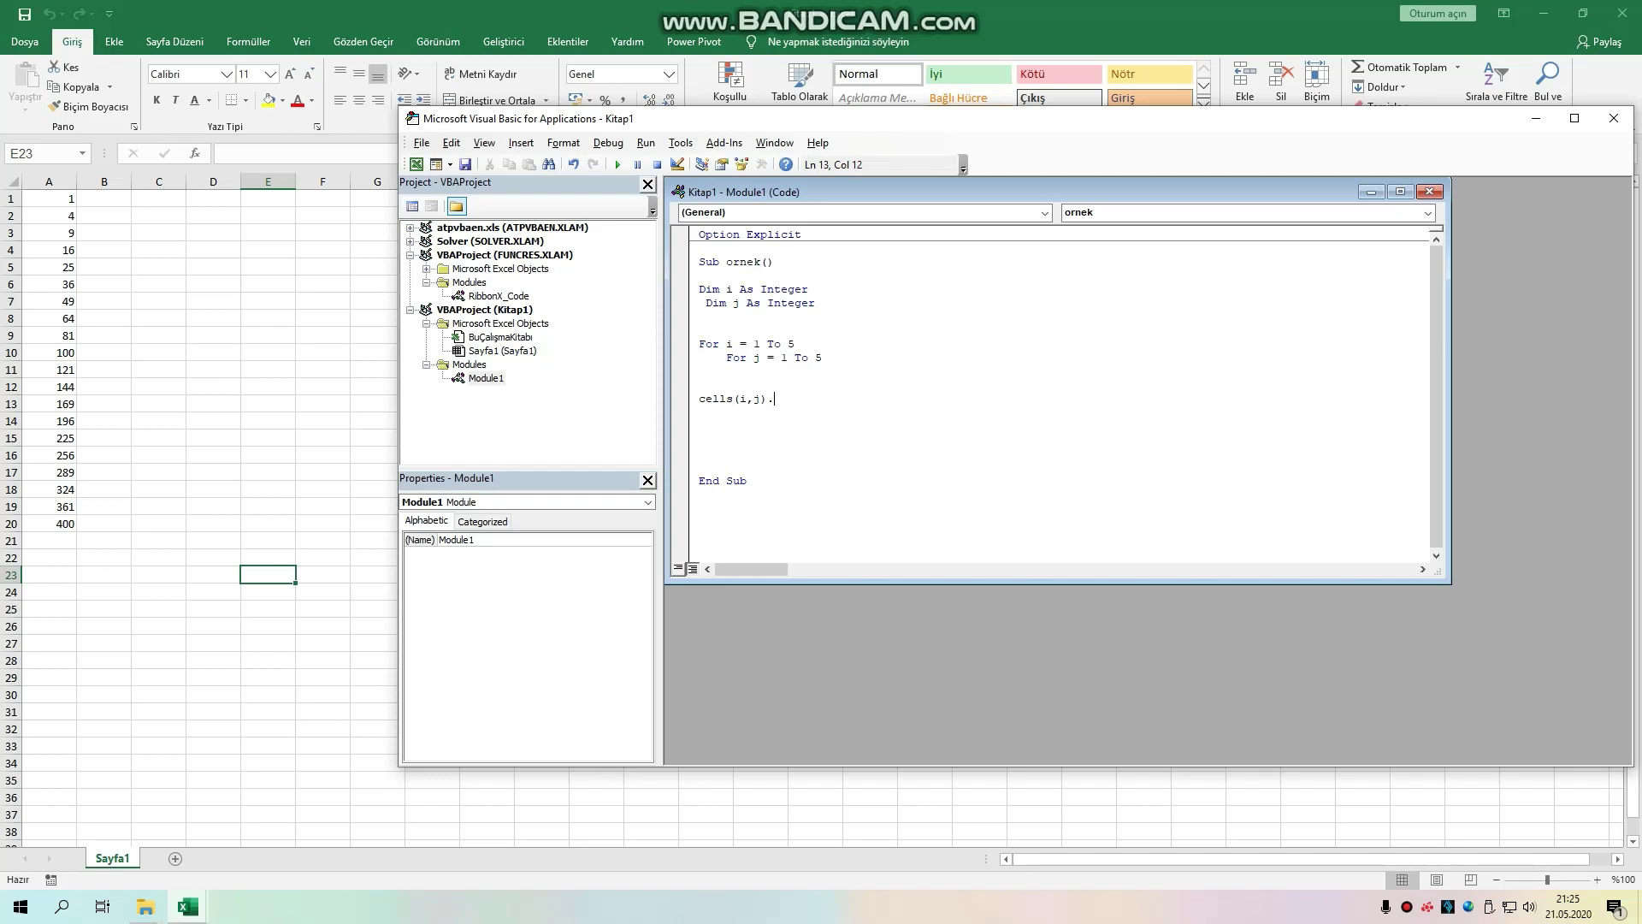
type("value")
type("= i")
type("*j")
key("Return")
key("Down")
key("Return")
Step: Add Next i and Next j closing lines, then select the old squares in column A
type("next i")
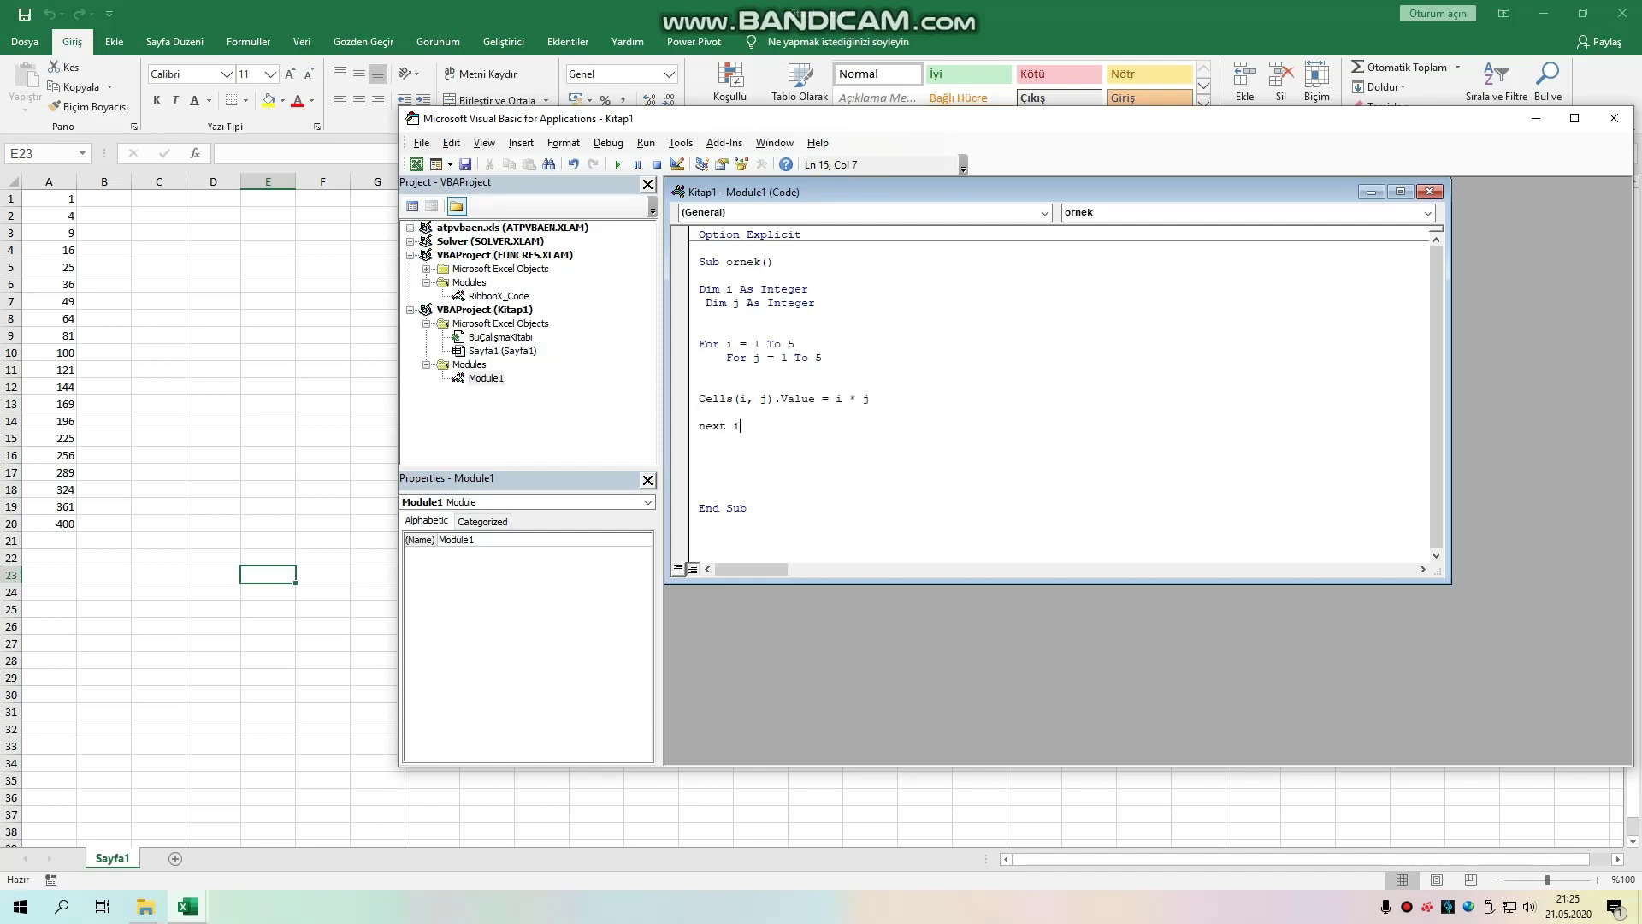
key("Return")
key("Return")
type("nex")
type("t j")
key("Return")
key("Down")
key("Delete")
key("Delete")
key("Delete")
mouse_move(58, 201)
left_mouse_down()
mouse_move(67, 520)
mouse_move(214, 492)
left_mouse_up()
left_click(257, 843)
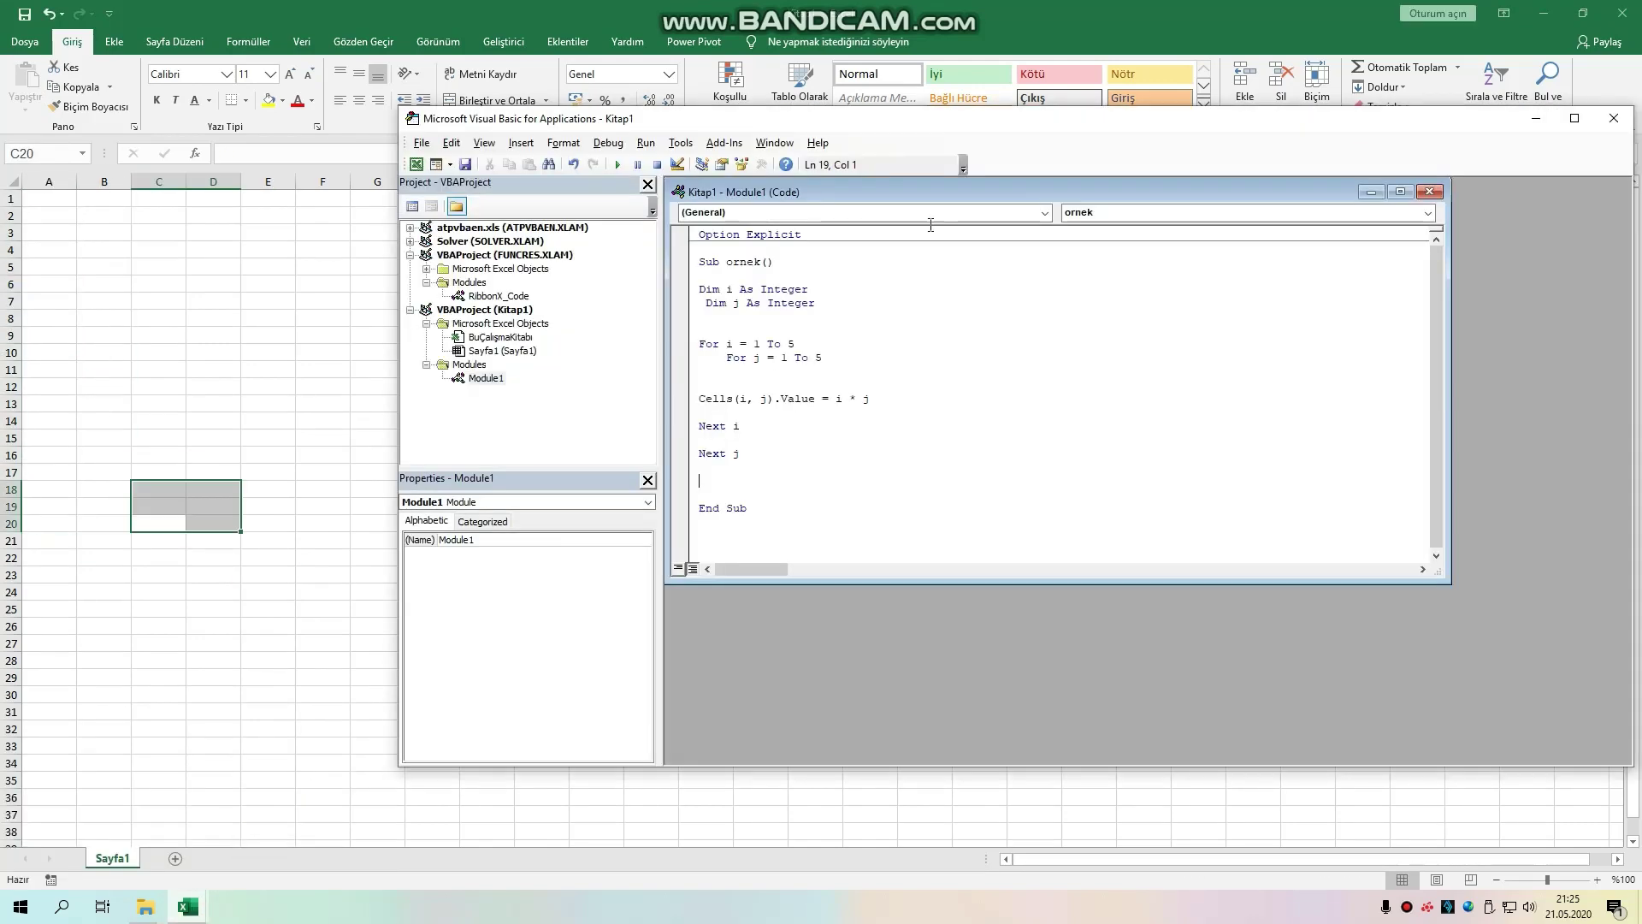
left_click(318, 592)
mouse_move(188, 907)
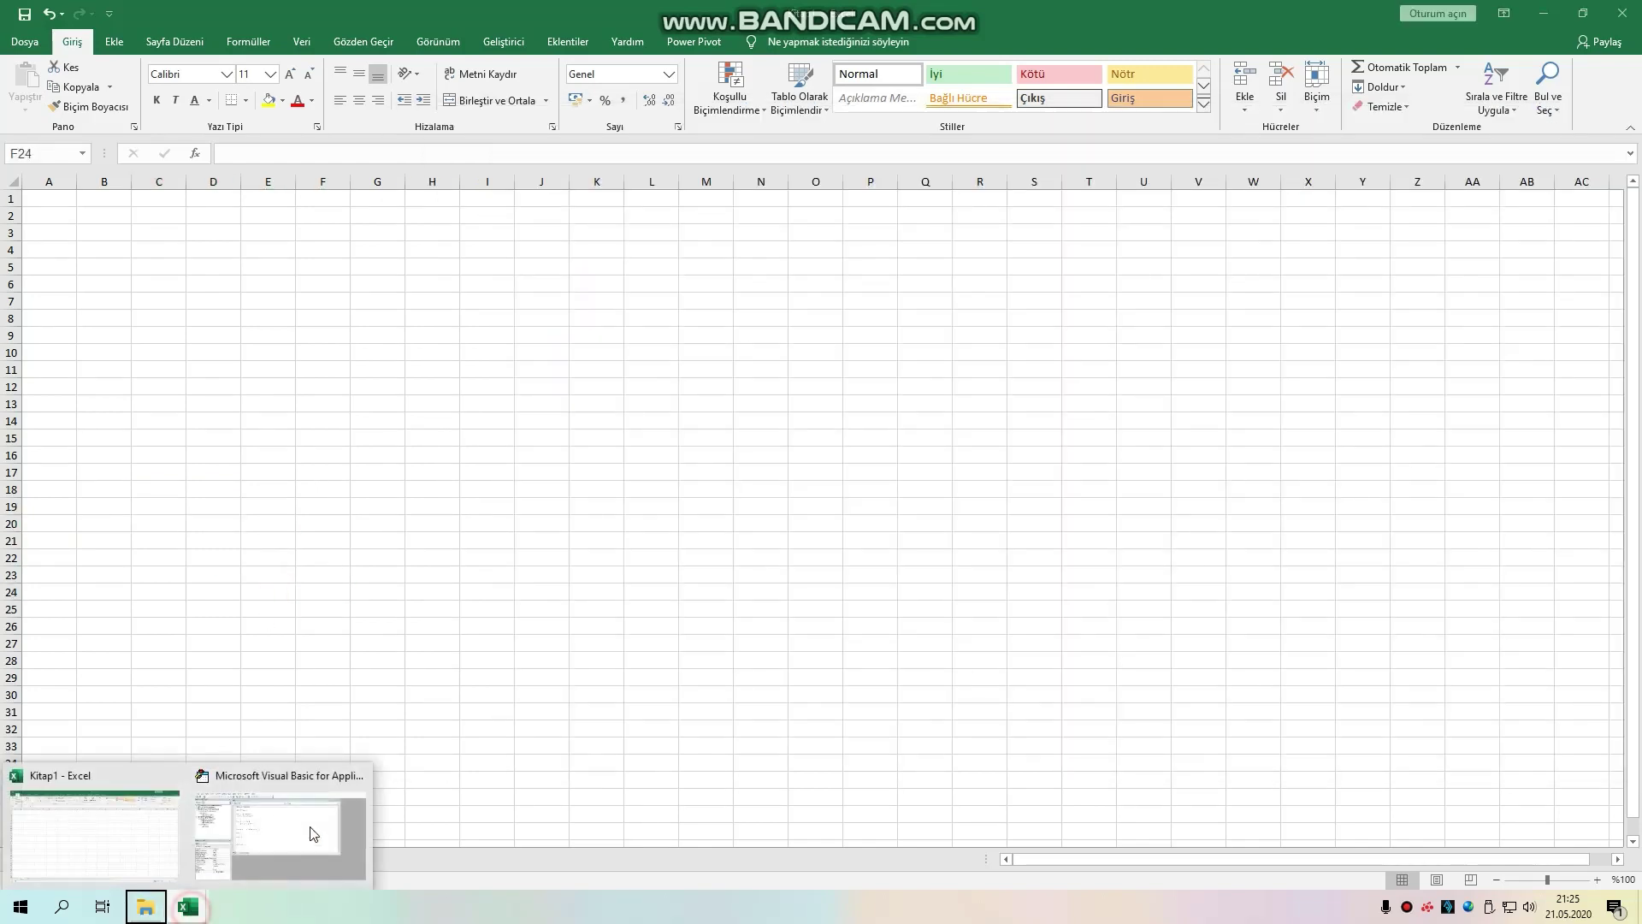
left_click(312, 834)
left_click(821, 467)
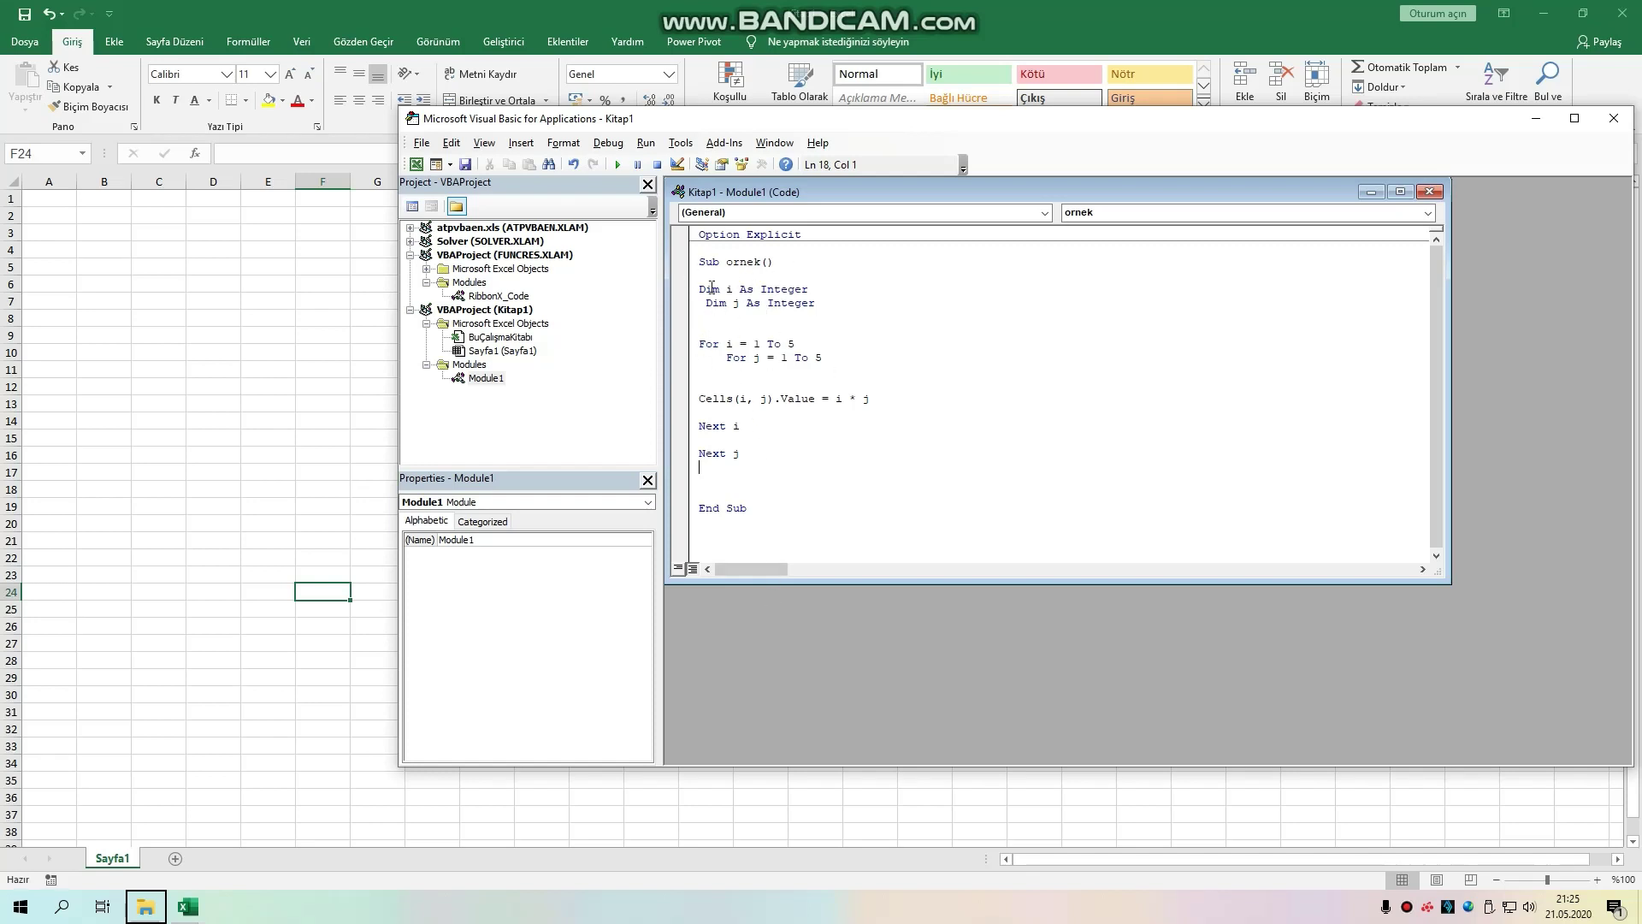
Step: Run ornek with F5 and dismiss the invalid Next control variable compile error
left_click(808, 265)
key("F5")
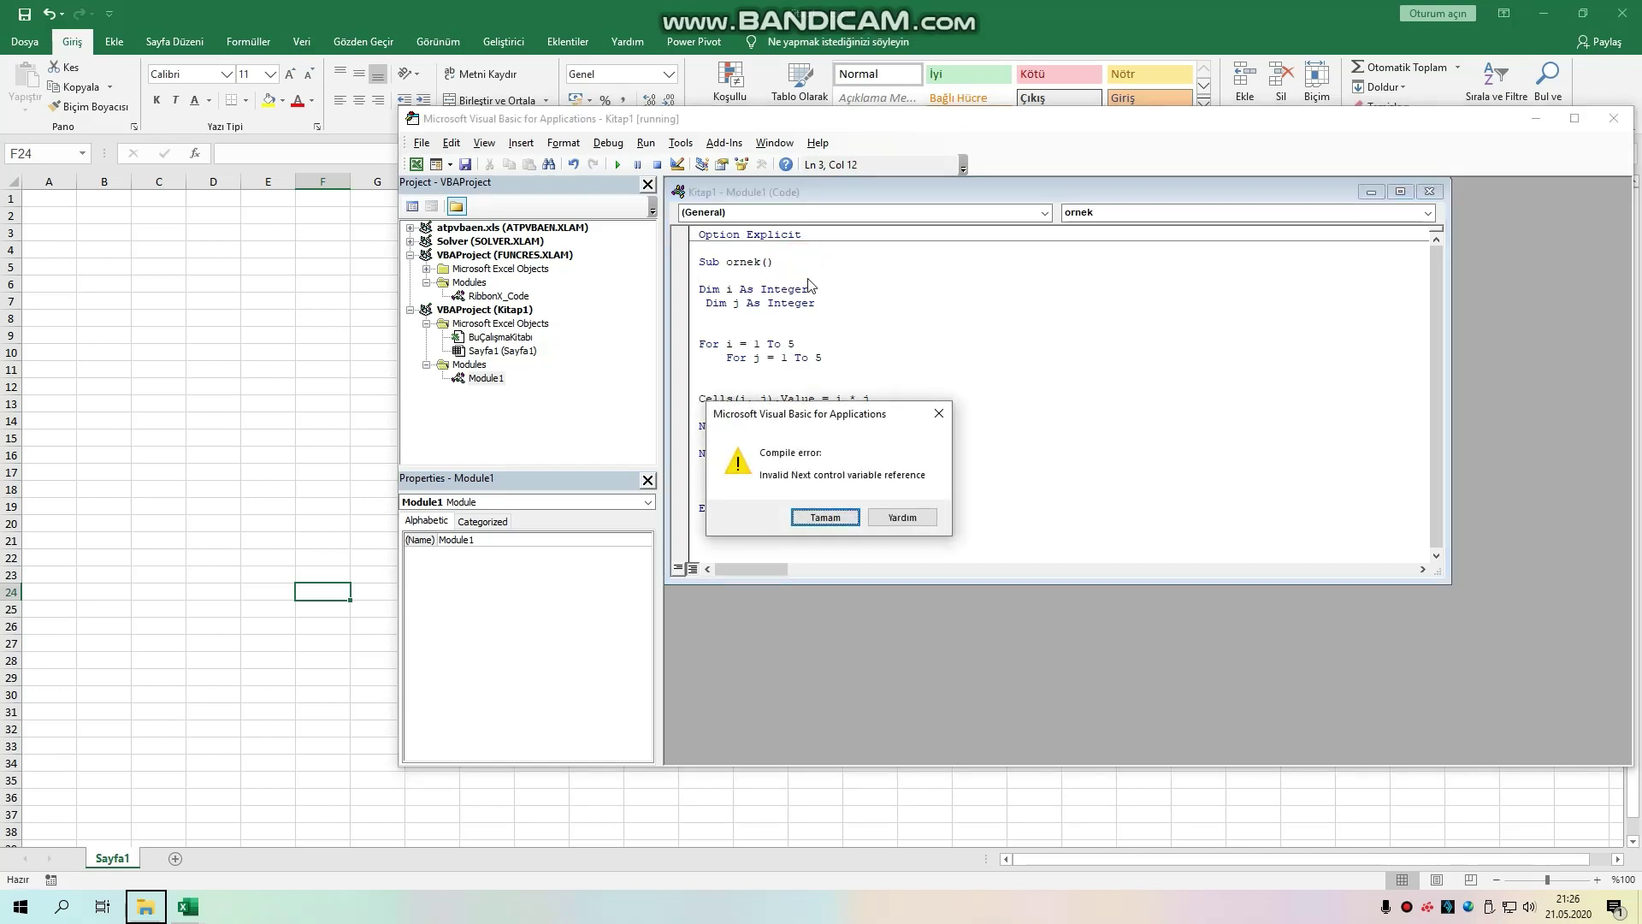
left_click(826, 517)
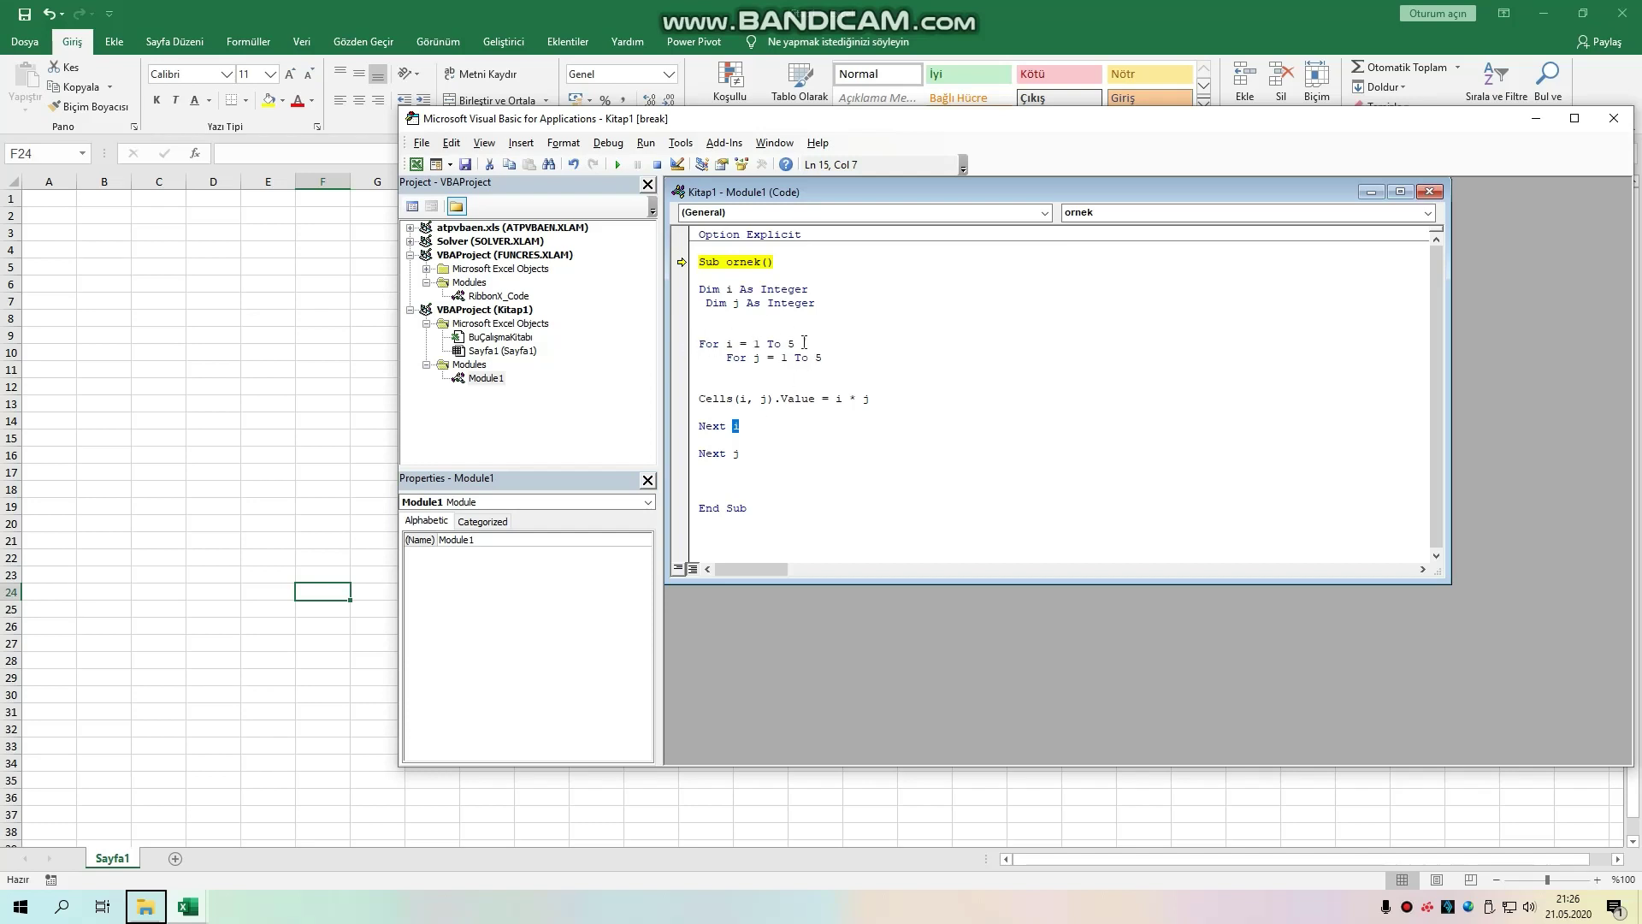
Step: Change the first Next to Next j so the inner loop closes first, then start stepping with F8
left_click(740, 426)
left_click(685, 426)
left_click_drag(700, 344, 796, 344)
left_click(808, 345)
double_click(735, 426)
type("j")
left_click(741, 452)
left_click(798, 264)
key("F8")
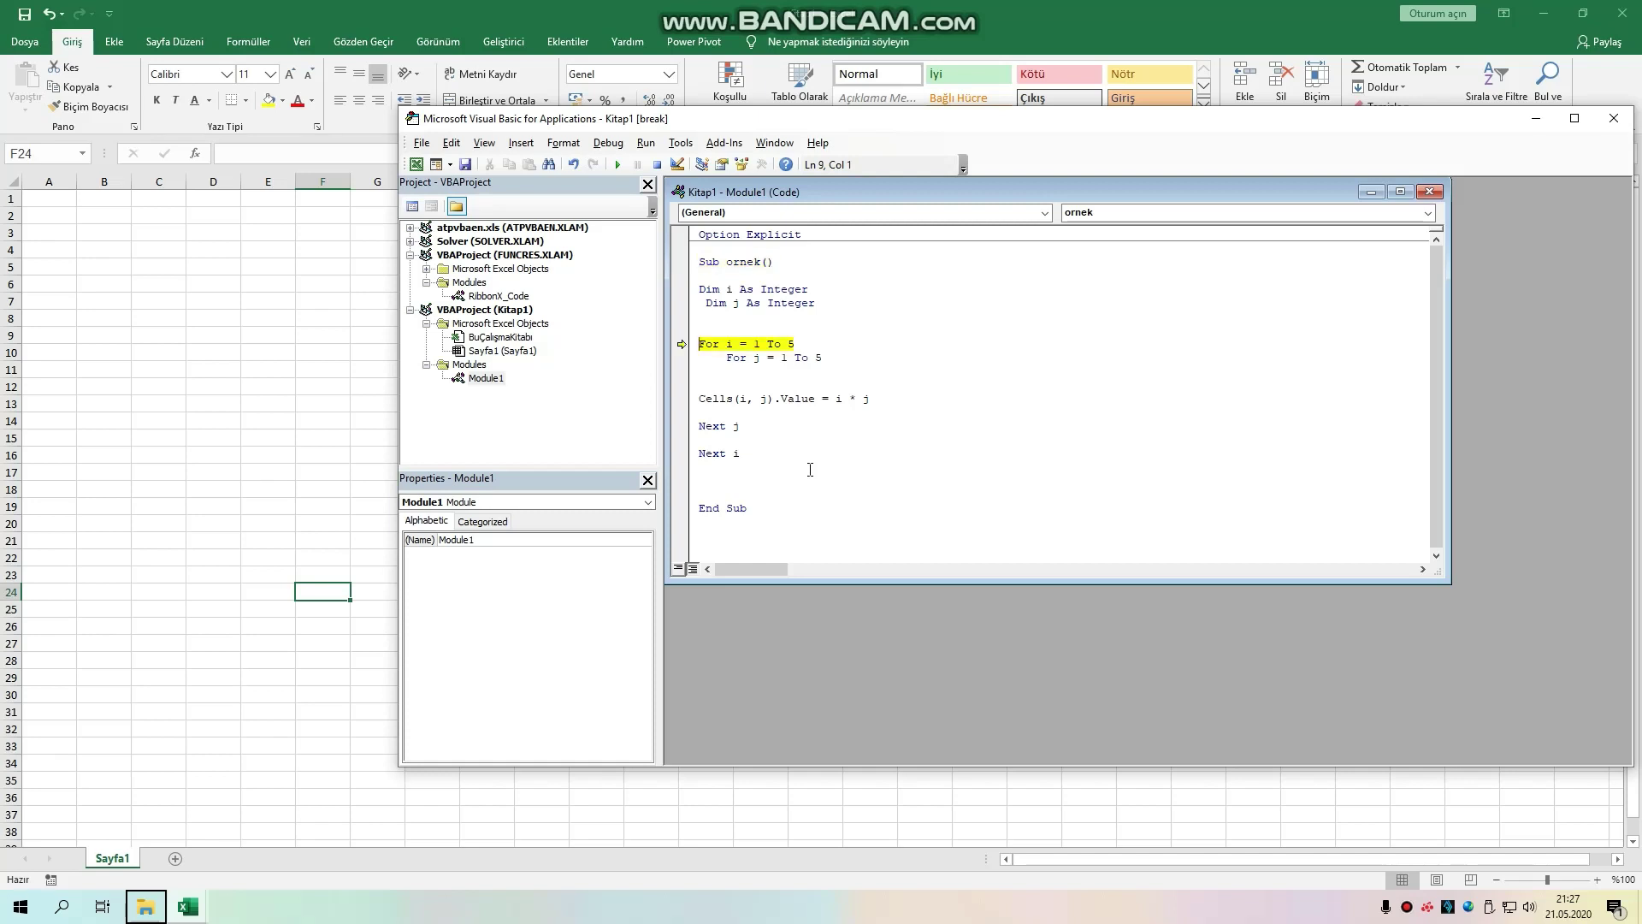
Step: Step through ornek with F8 as row 1 fills 1 to 5 and A2:B2 get 2, 4, then finish with F5
mouse_move(755, 358)
key("F8")
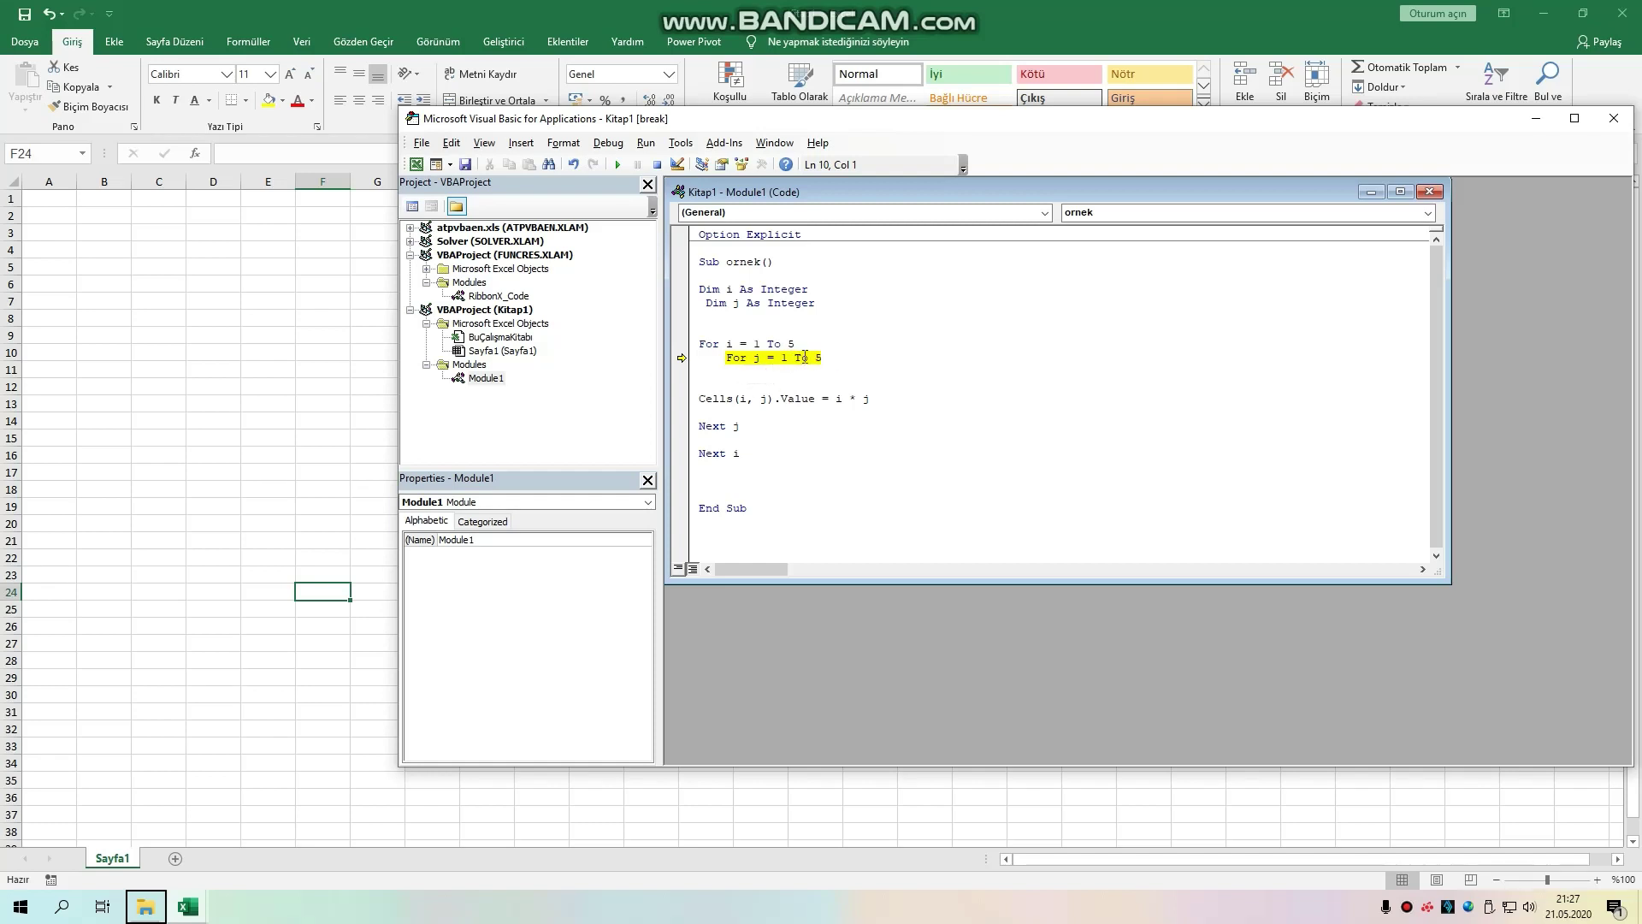
key("F8")
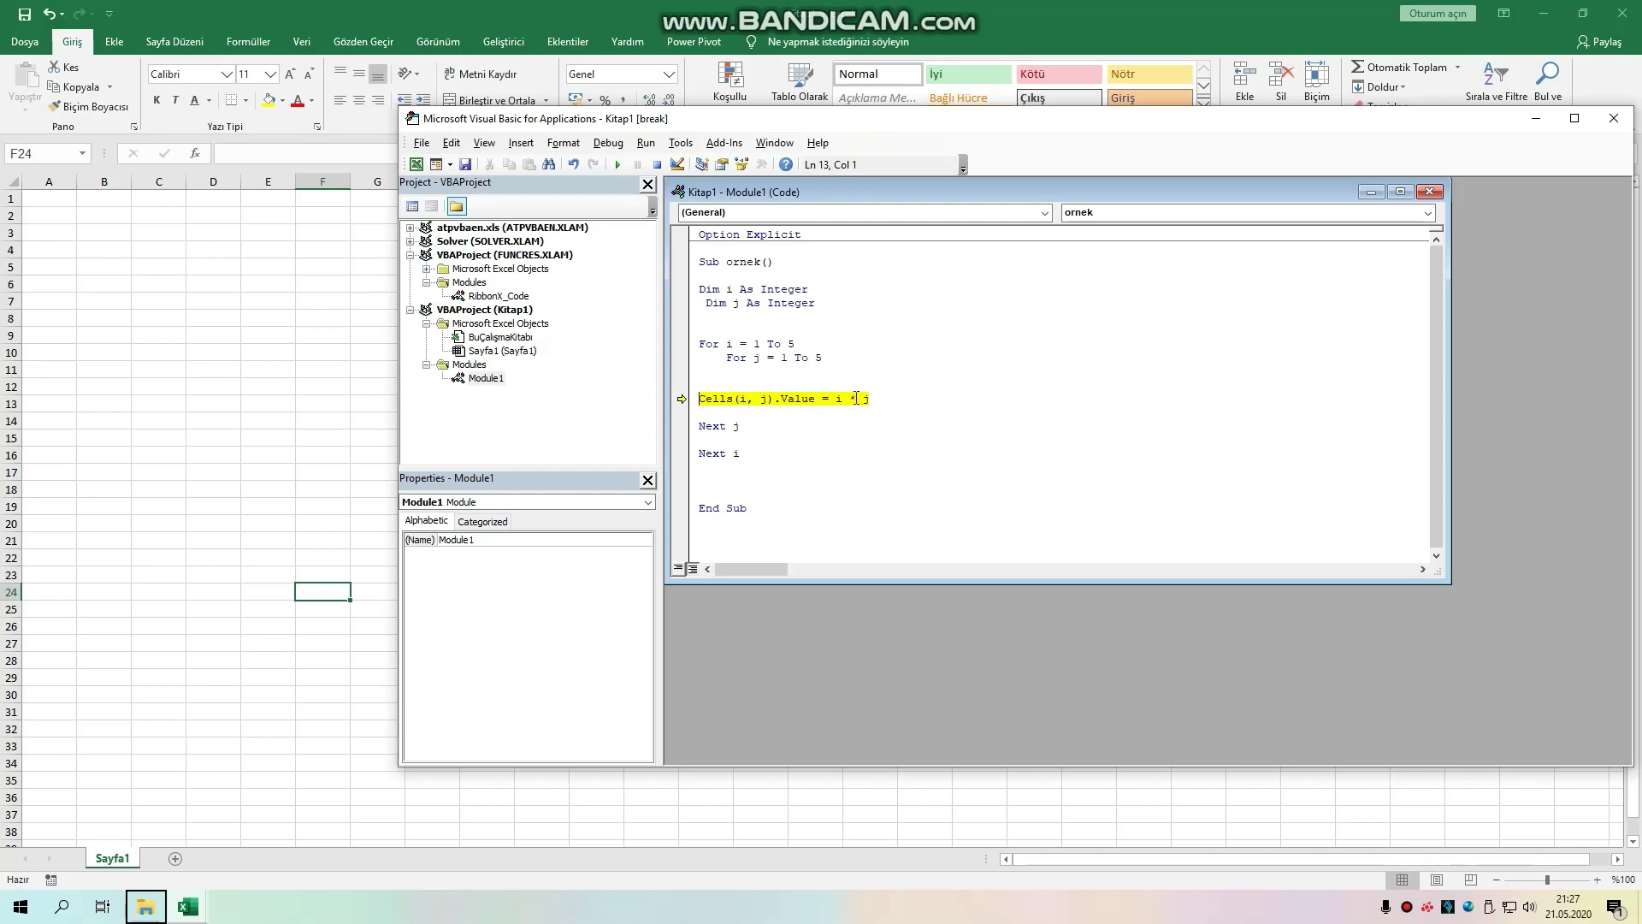
key("F8")
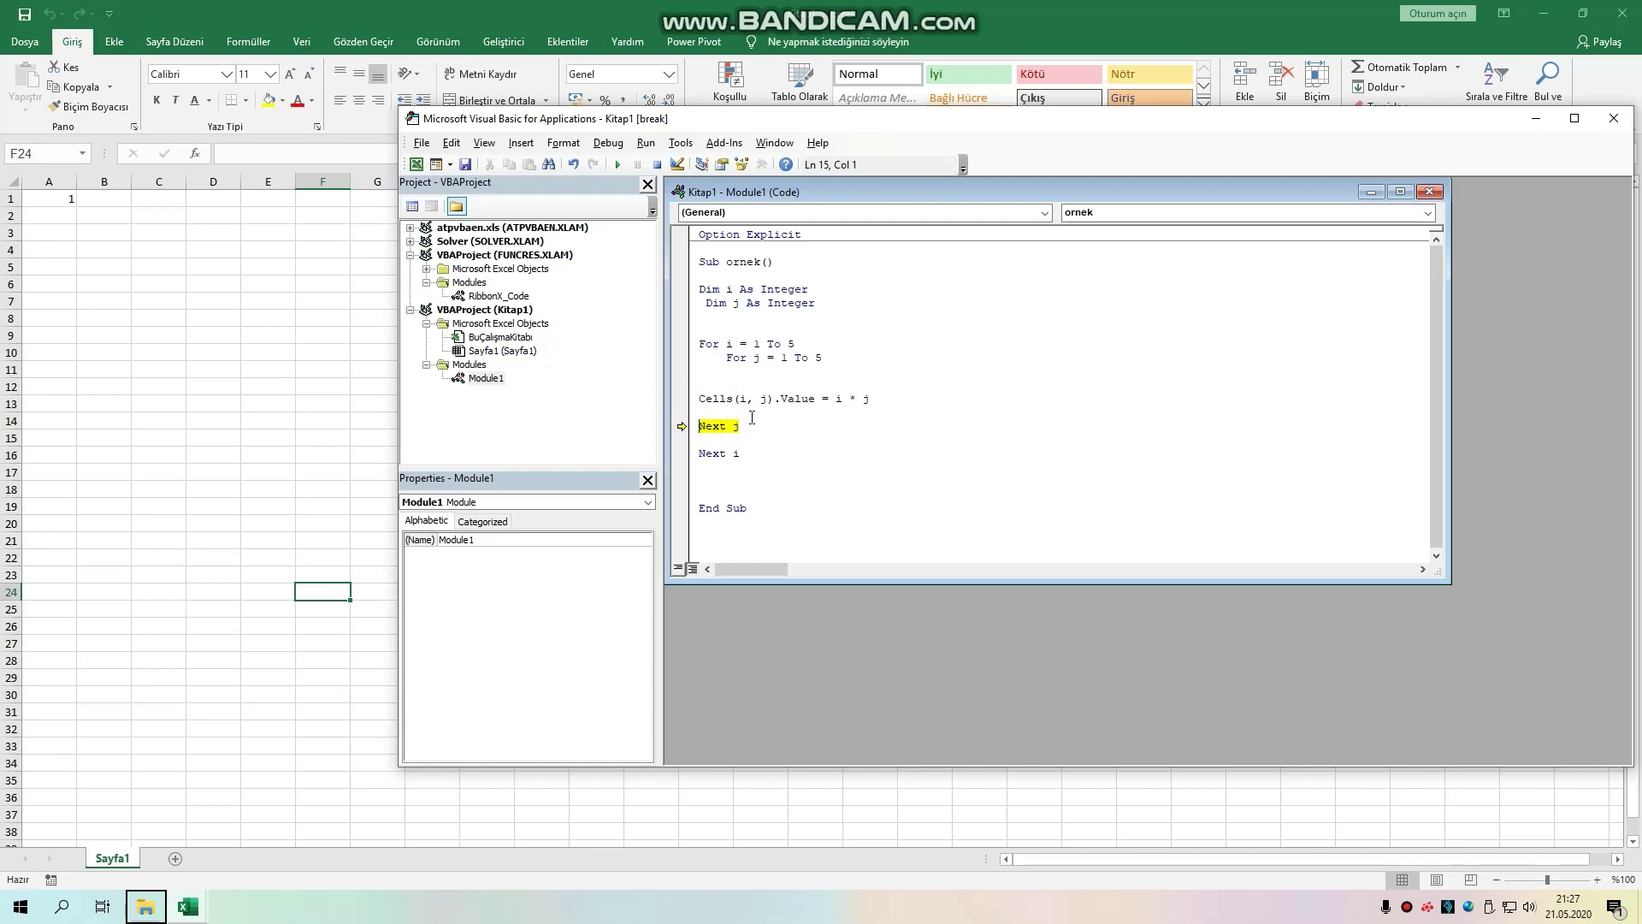
key("F8")
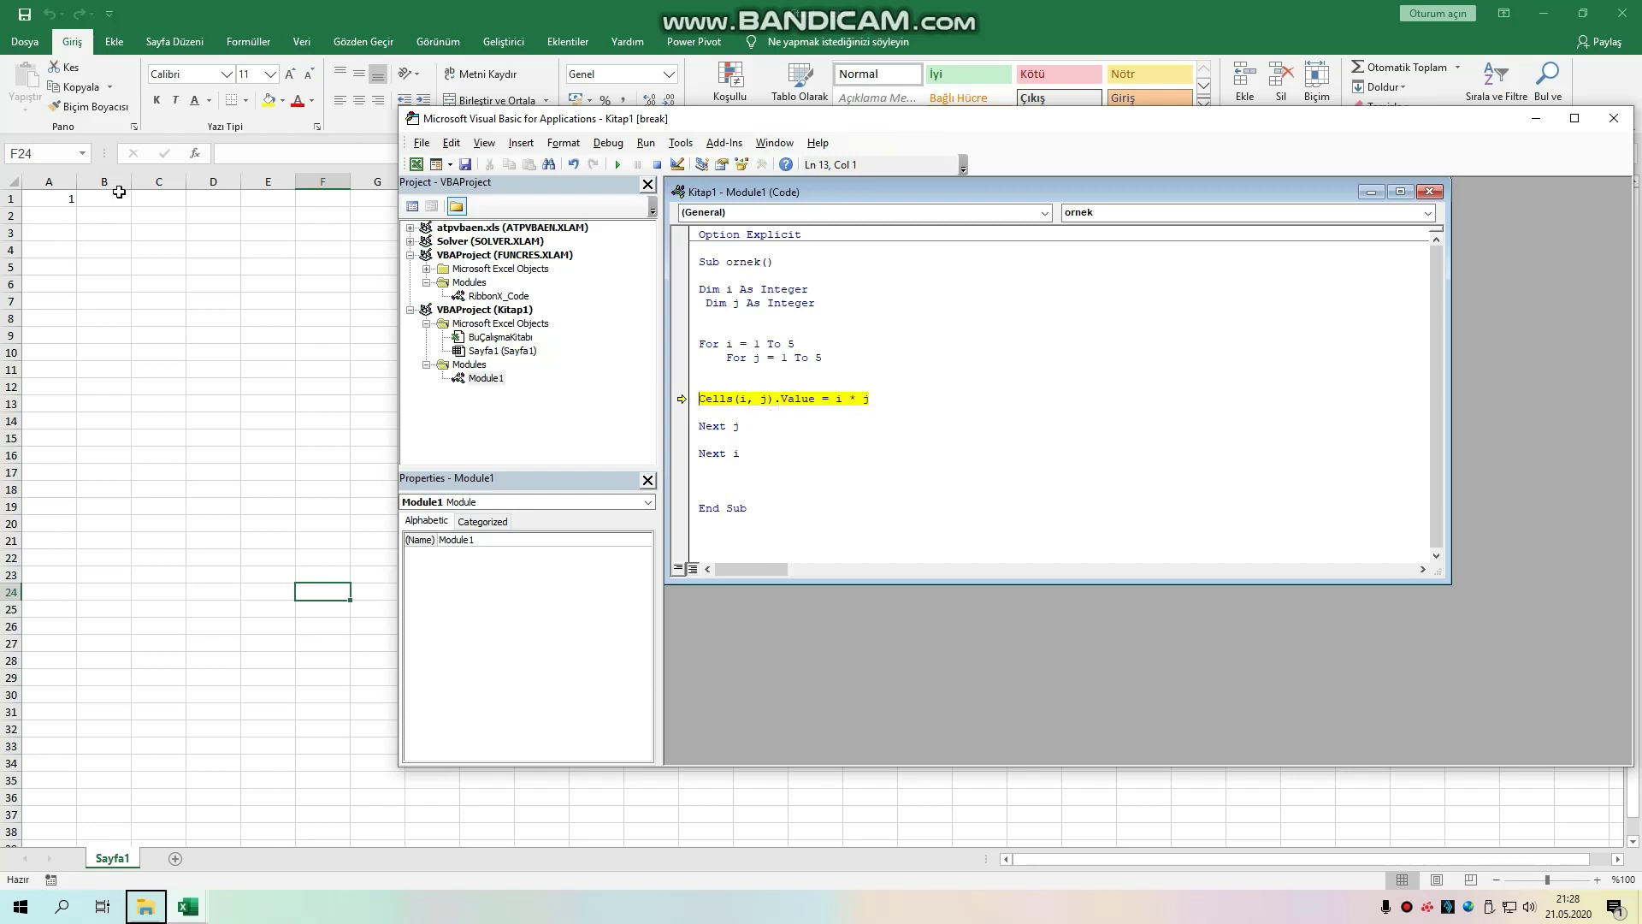
key("F8")
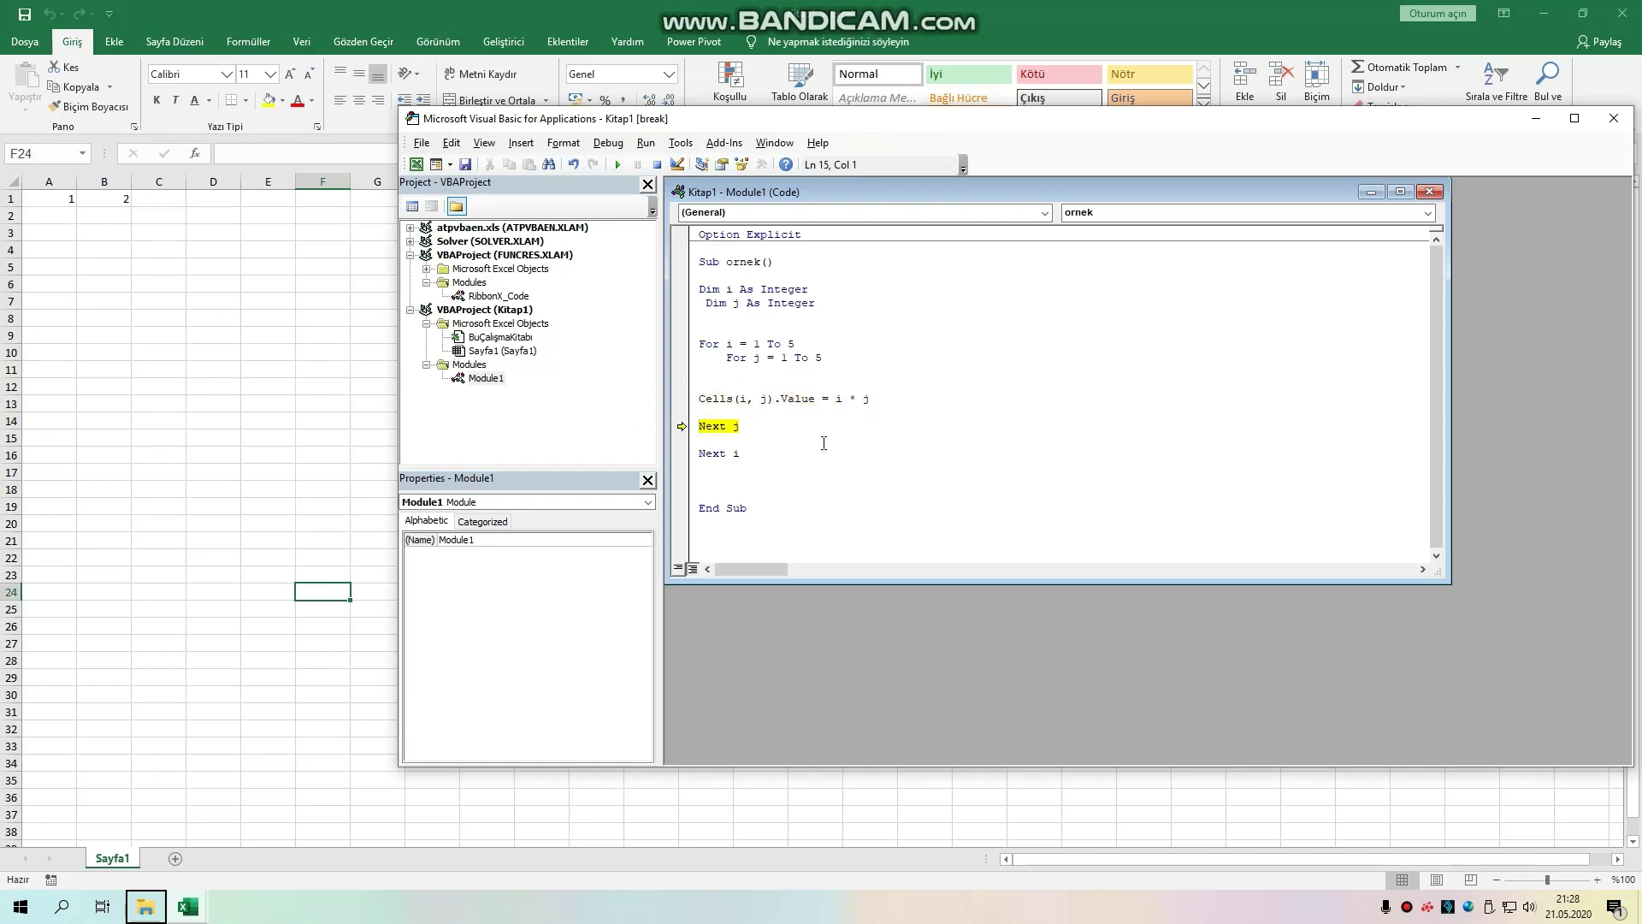
key("F8")
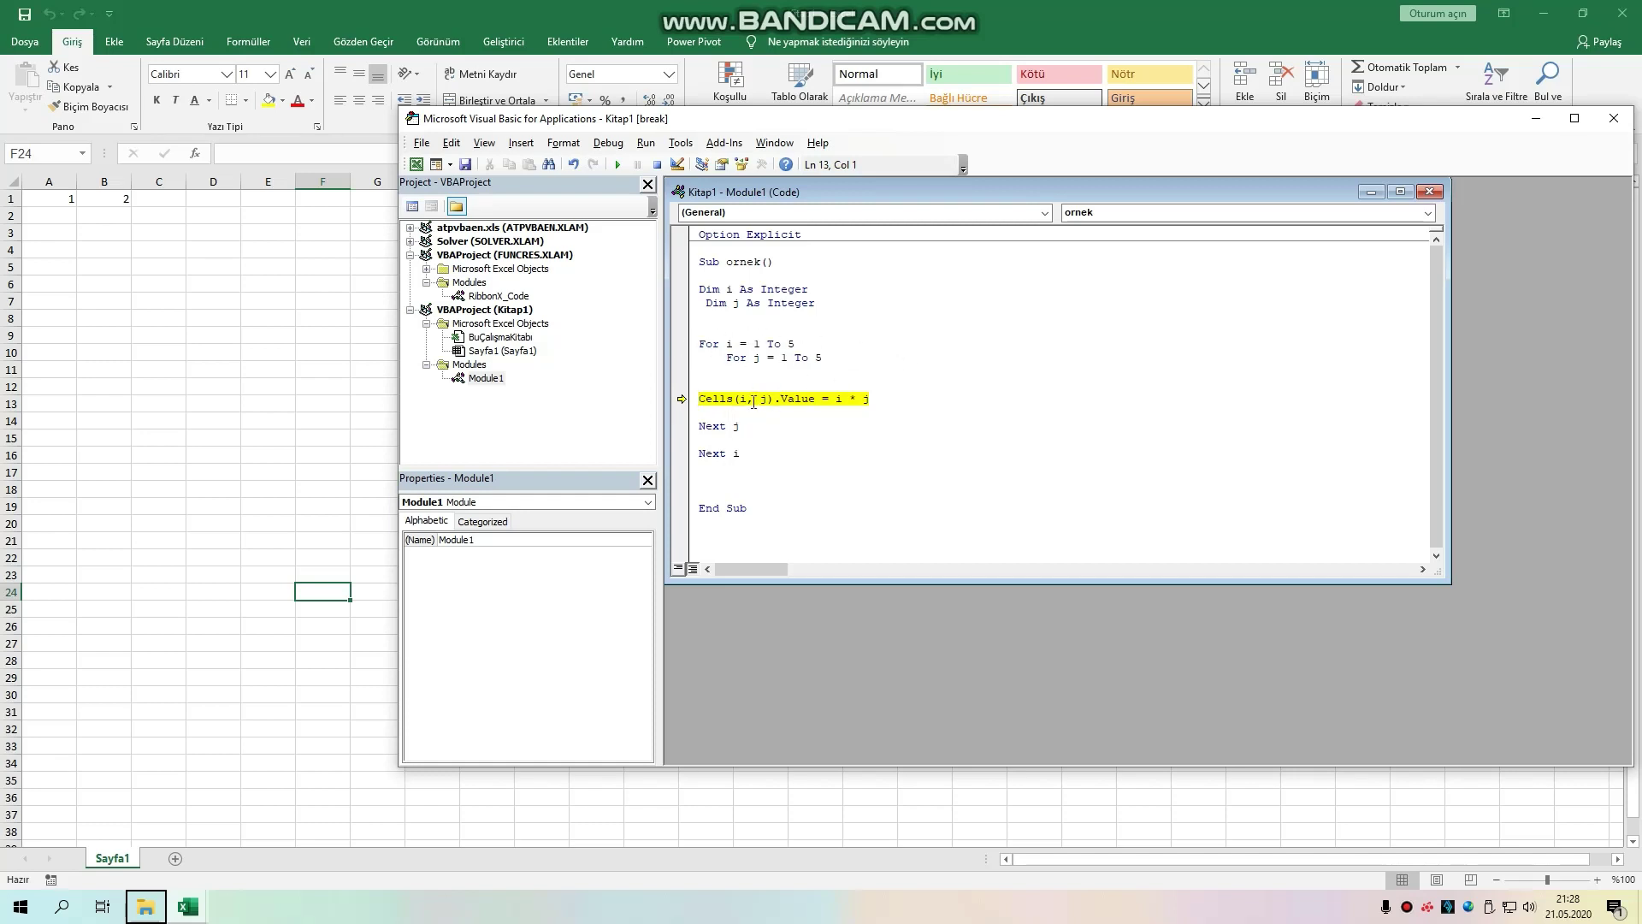
mouse_move(763, 399)
key("F8")
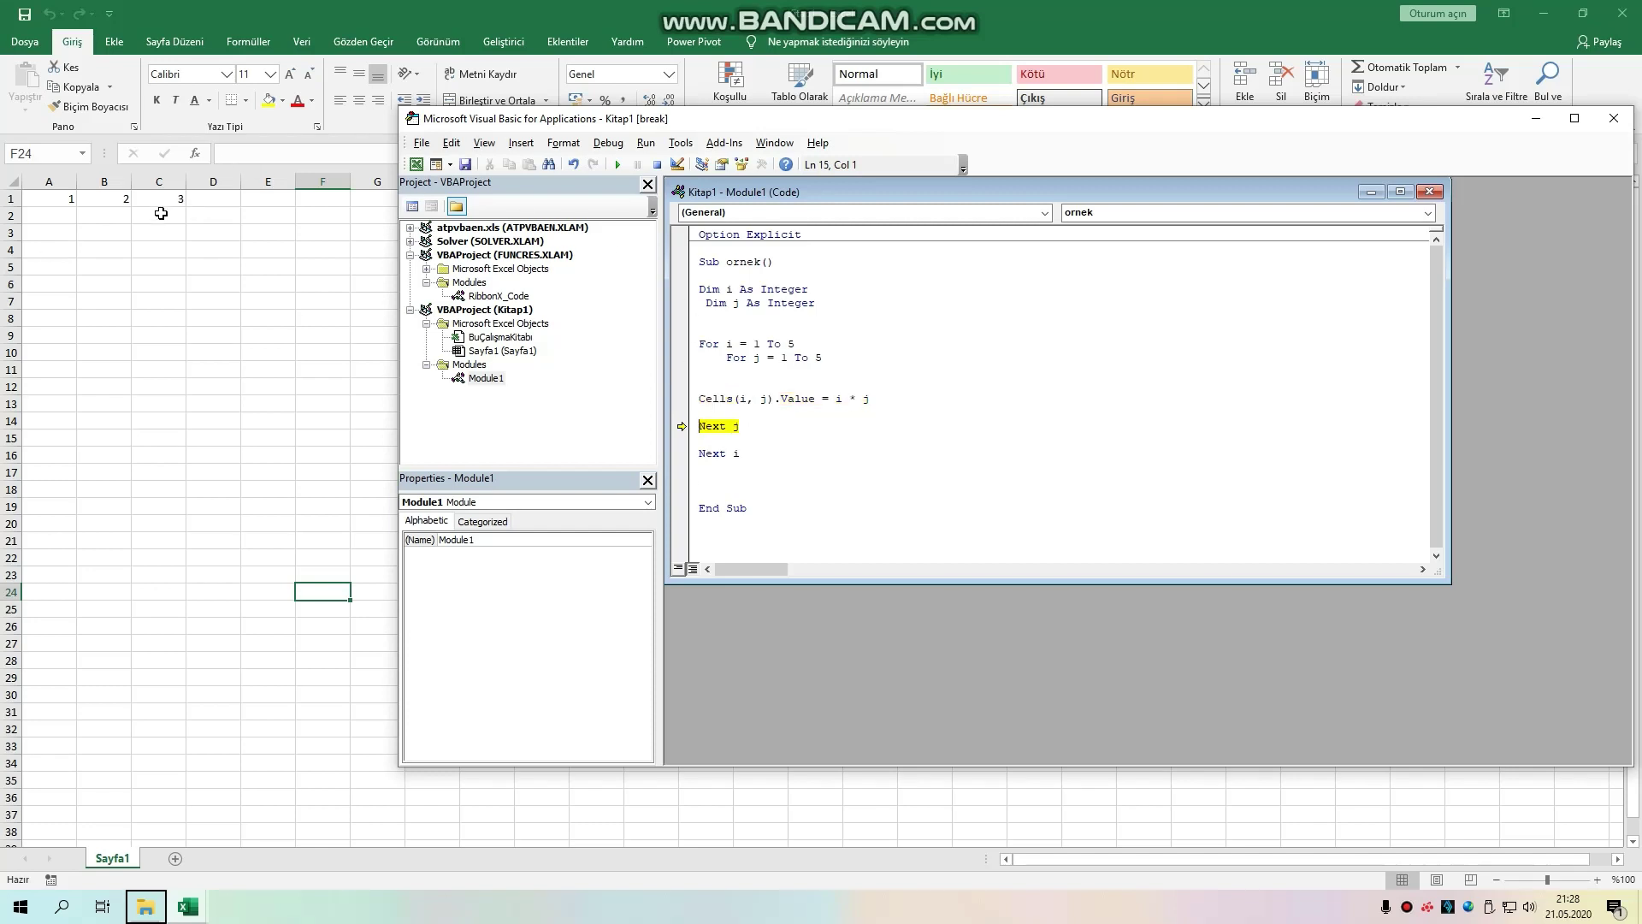
key("F8")
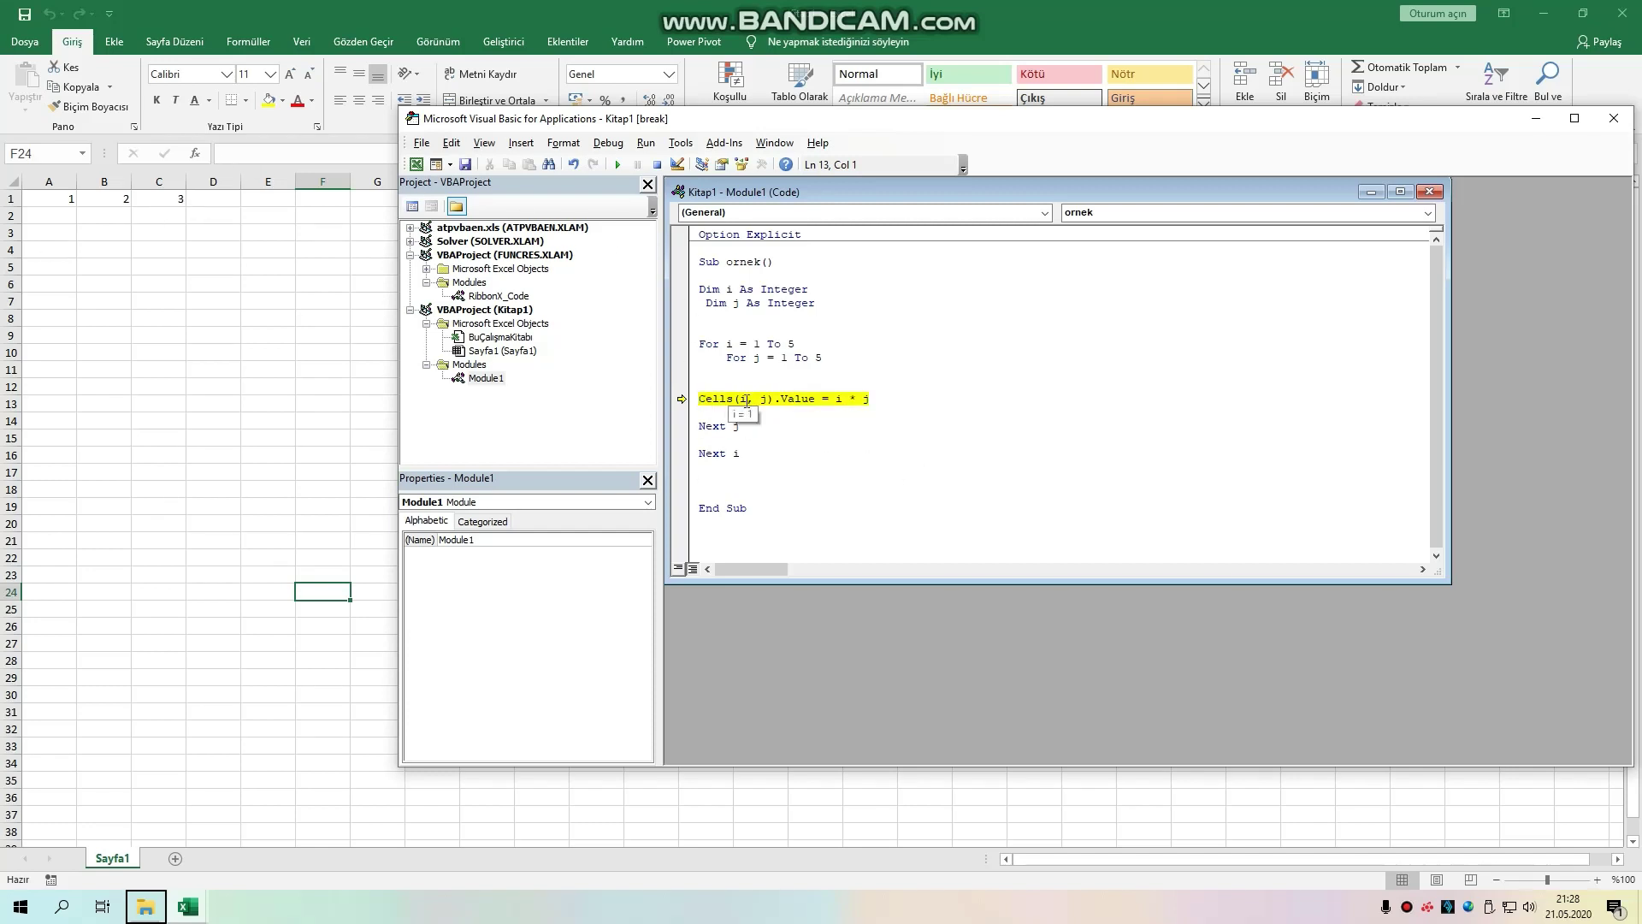
key("F8")
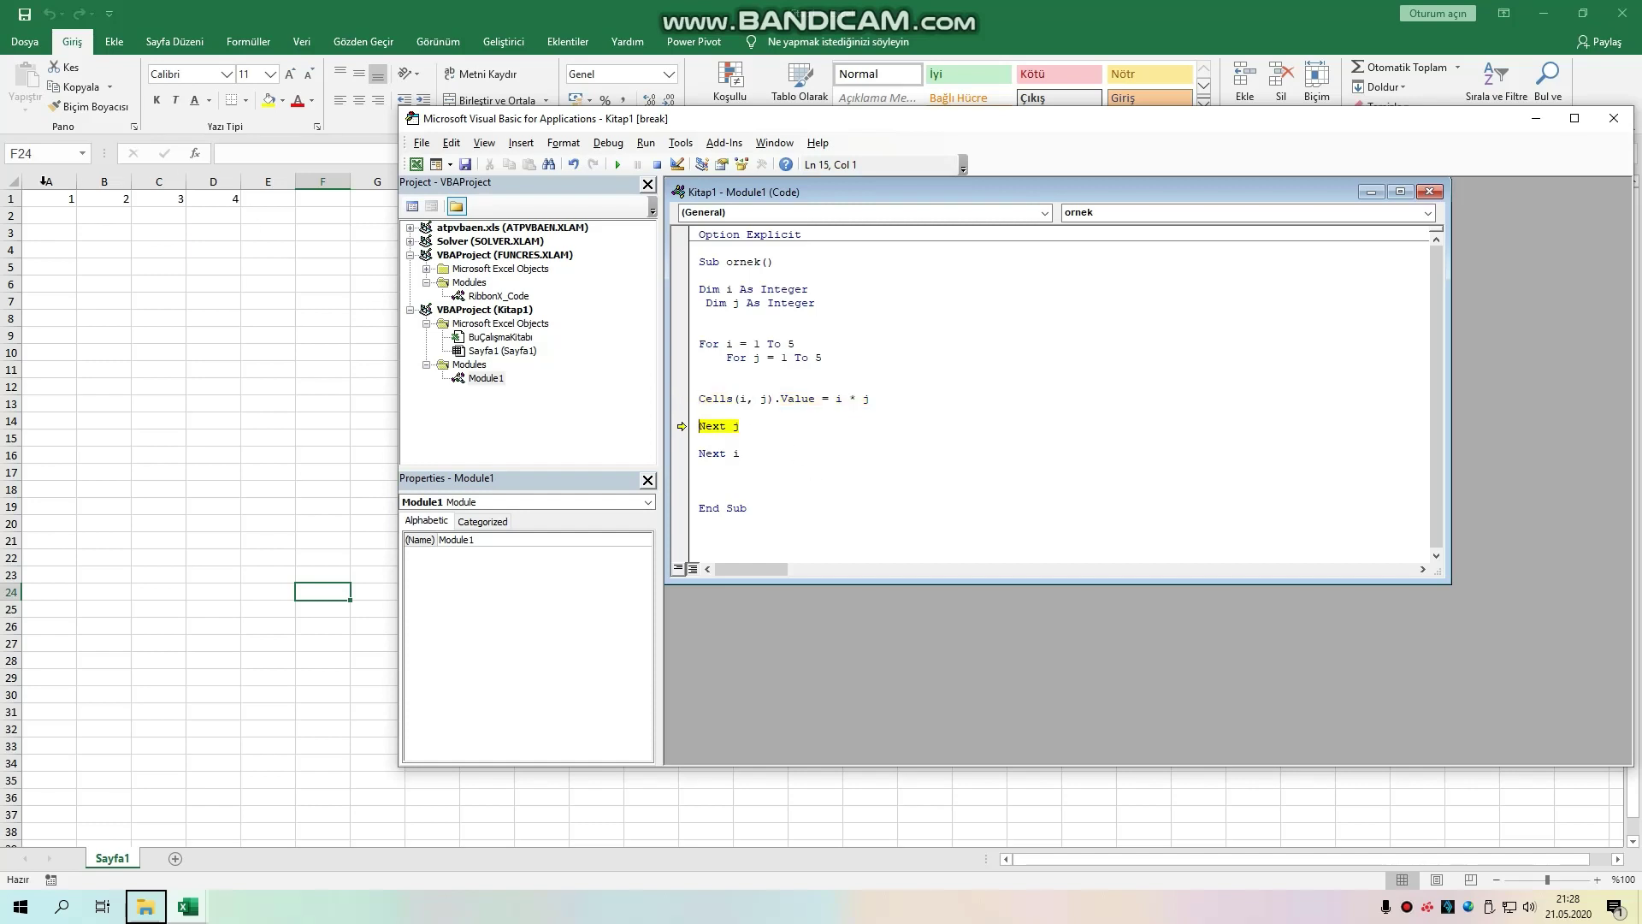
key("F8")
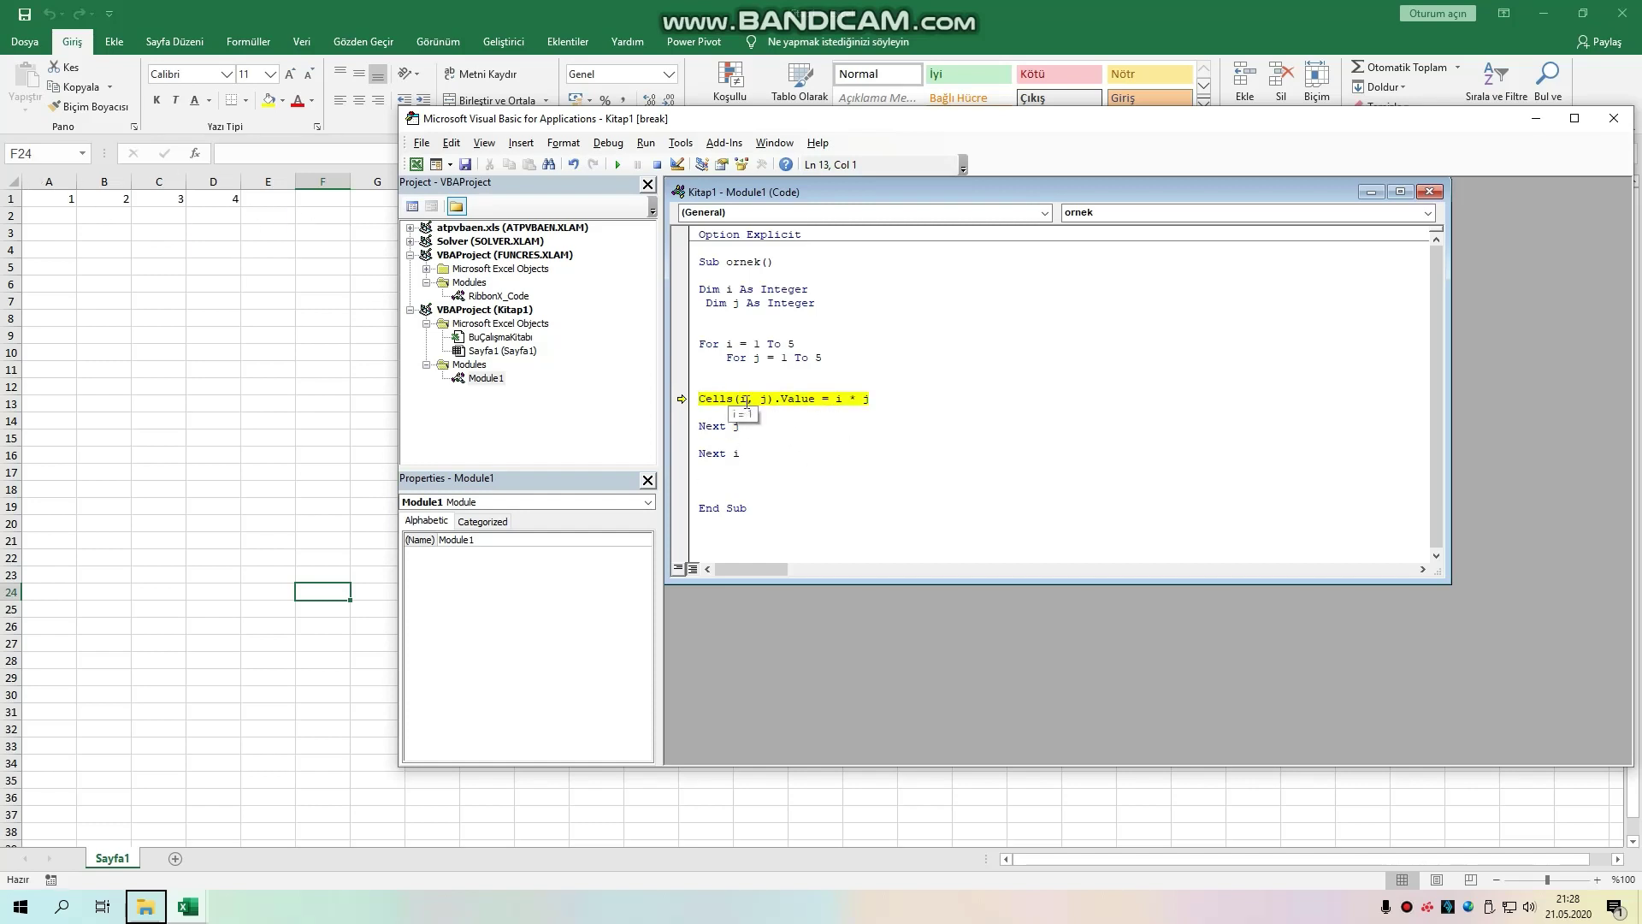
key("F8")
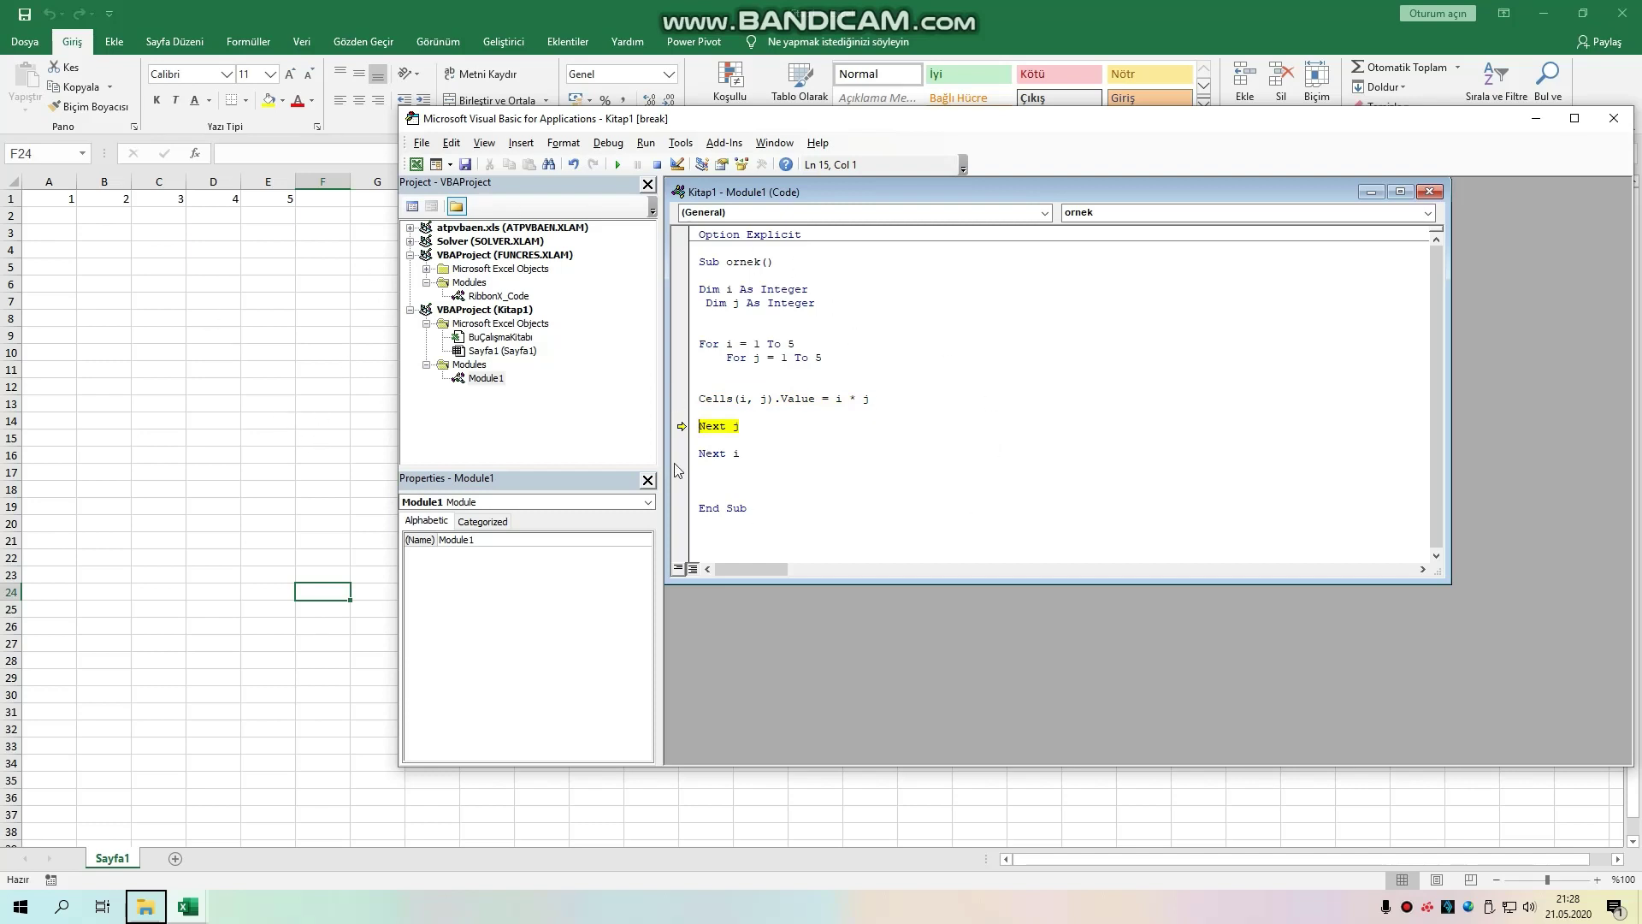
key("F8")
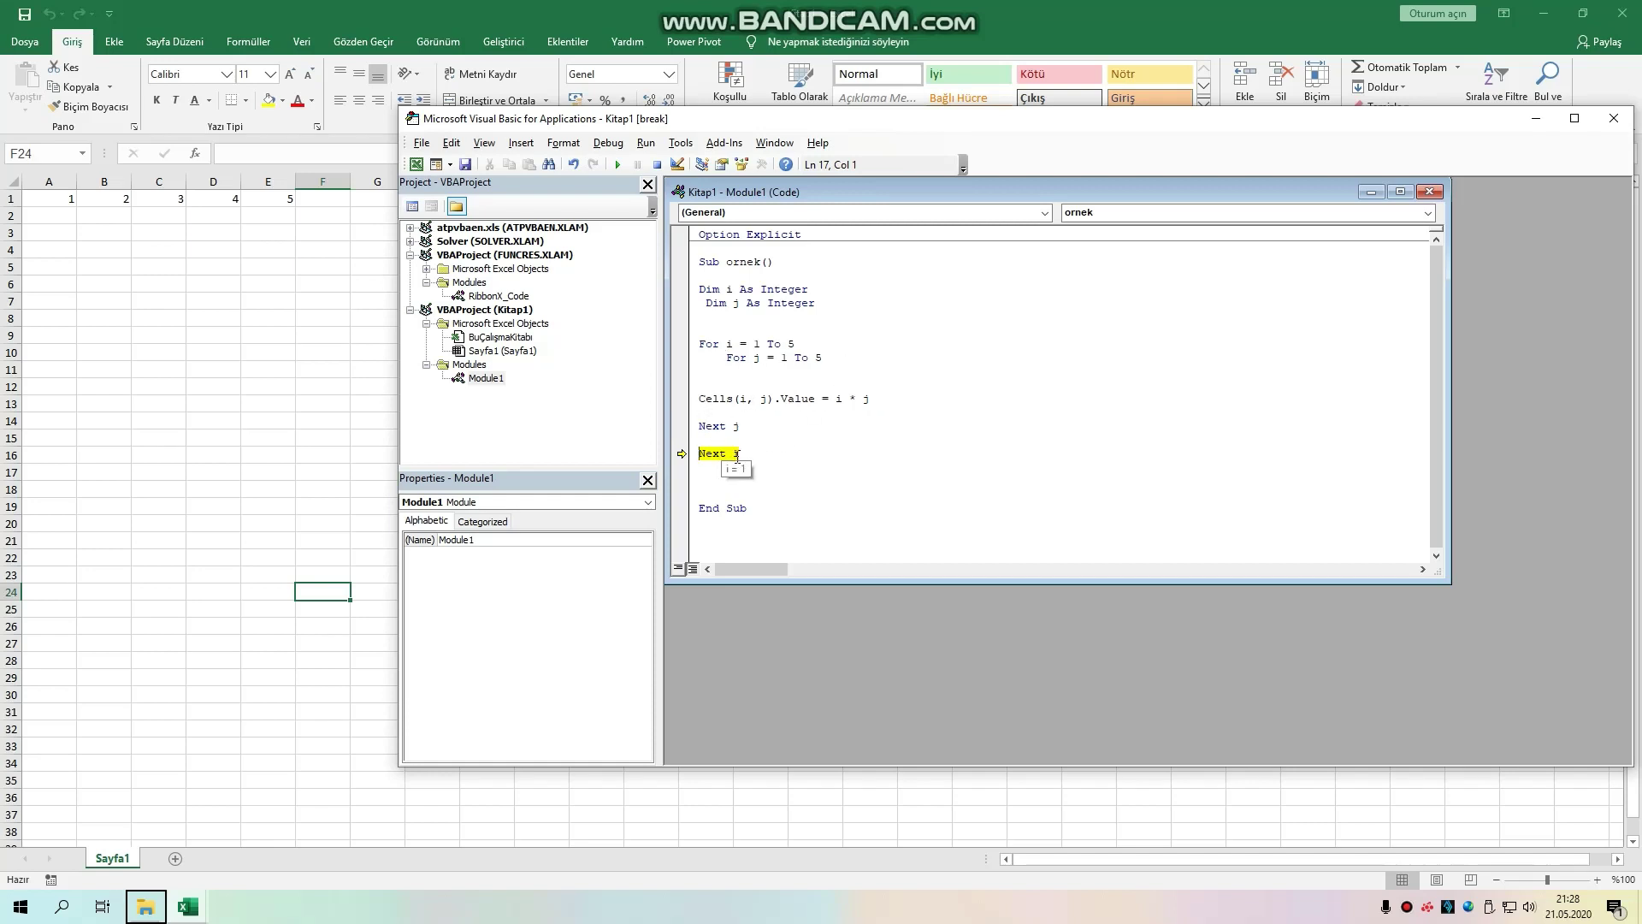
key("F8")
key("F8")
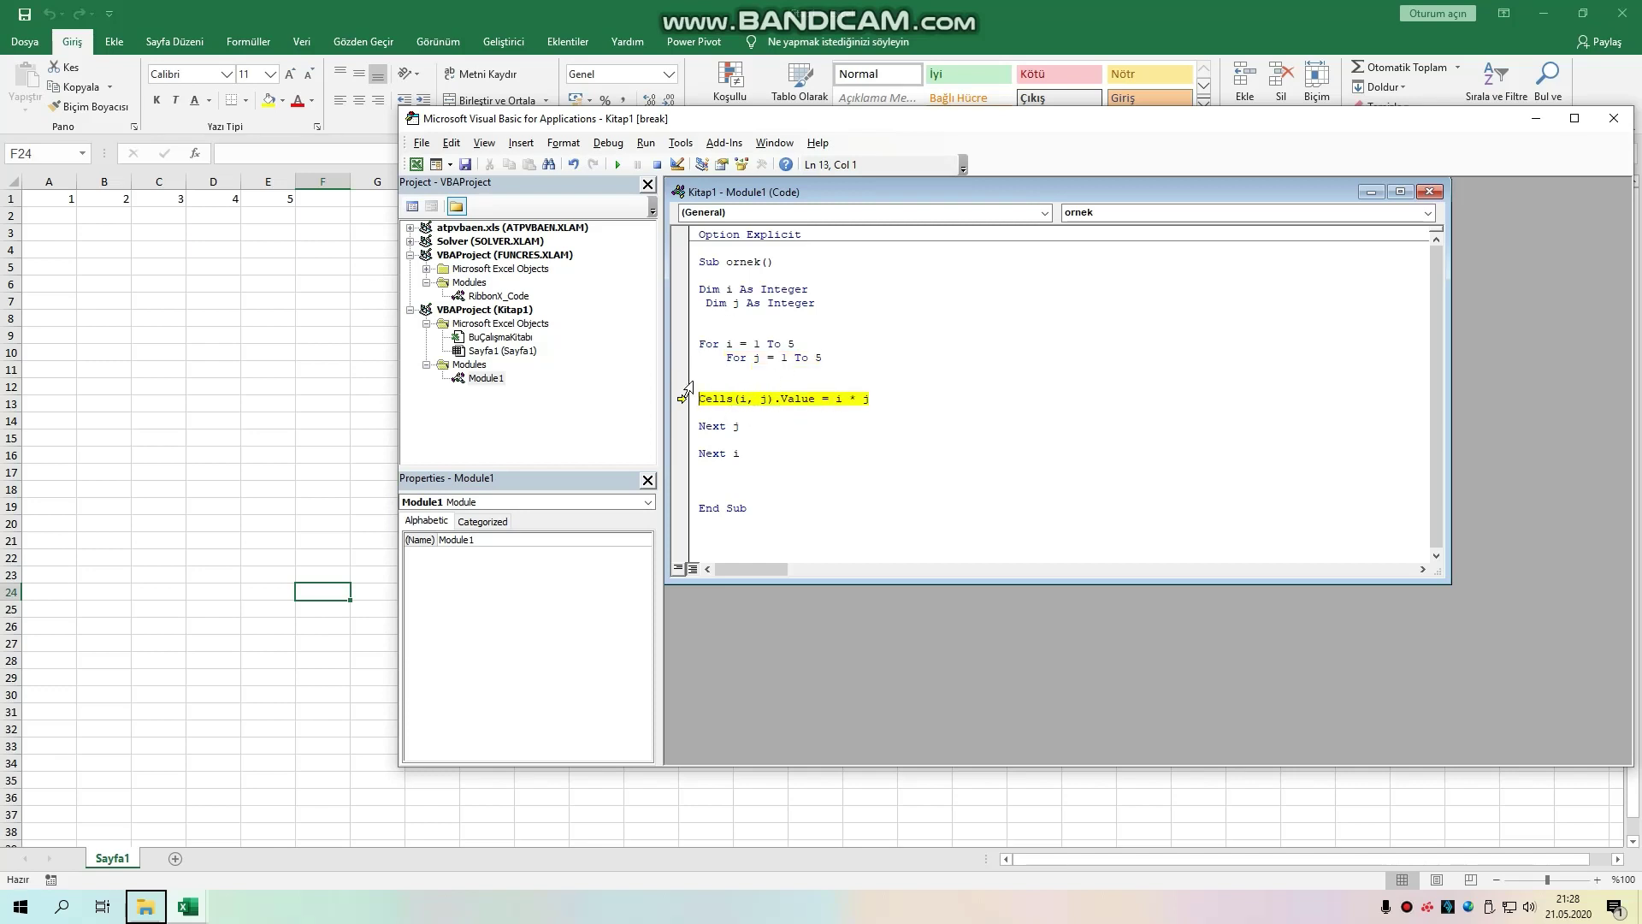
key("F8")
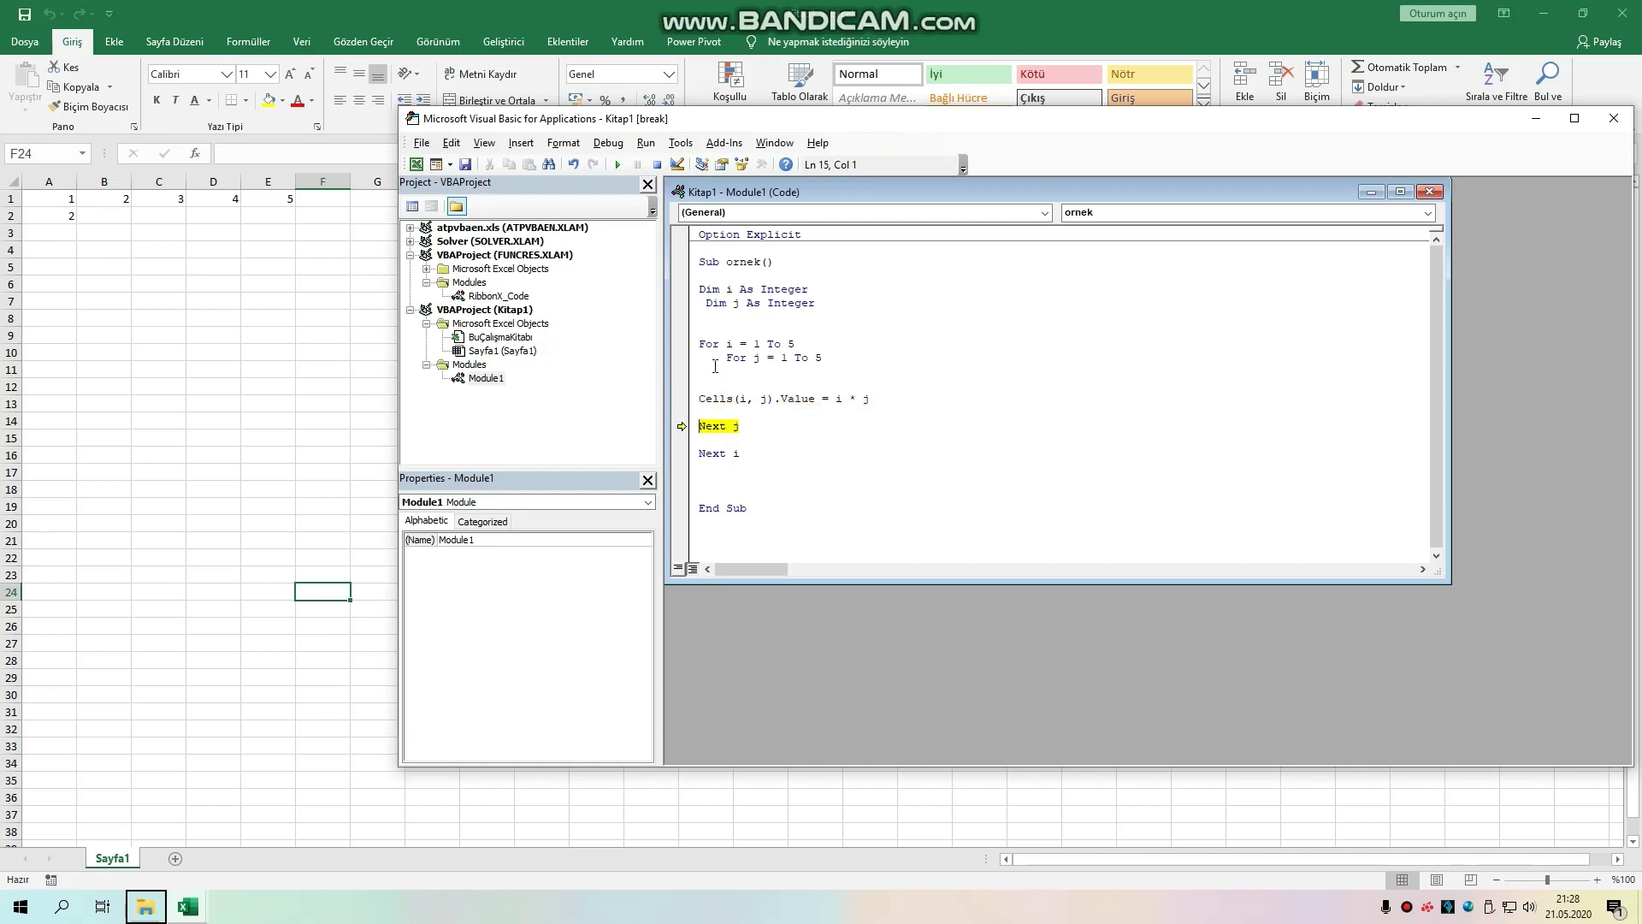
key("F8")
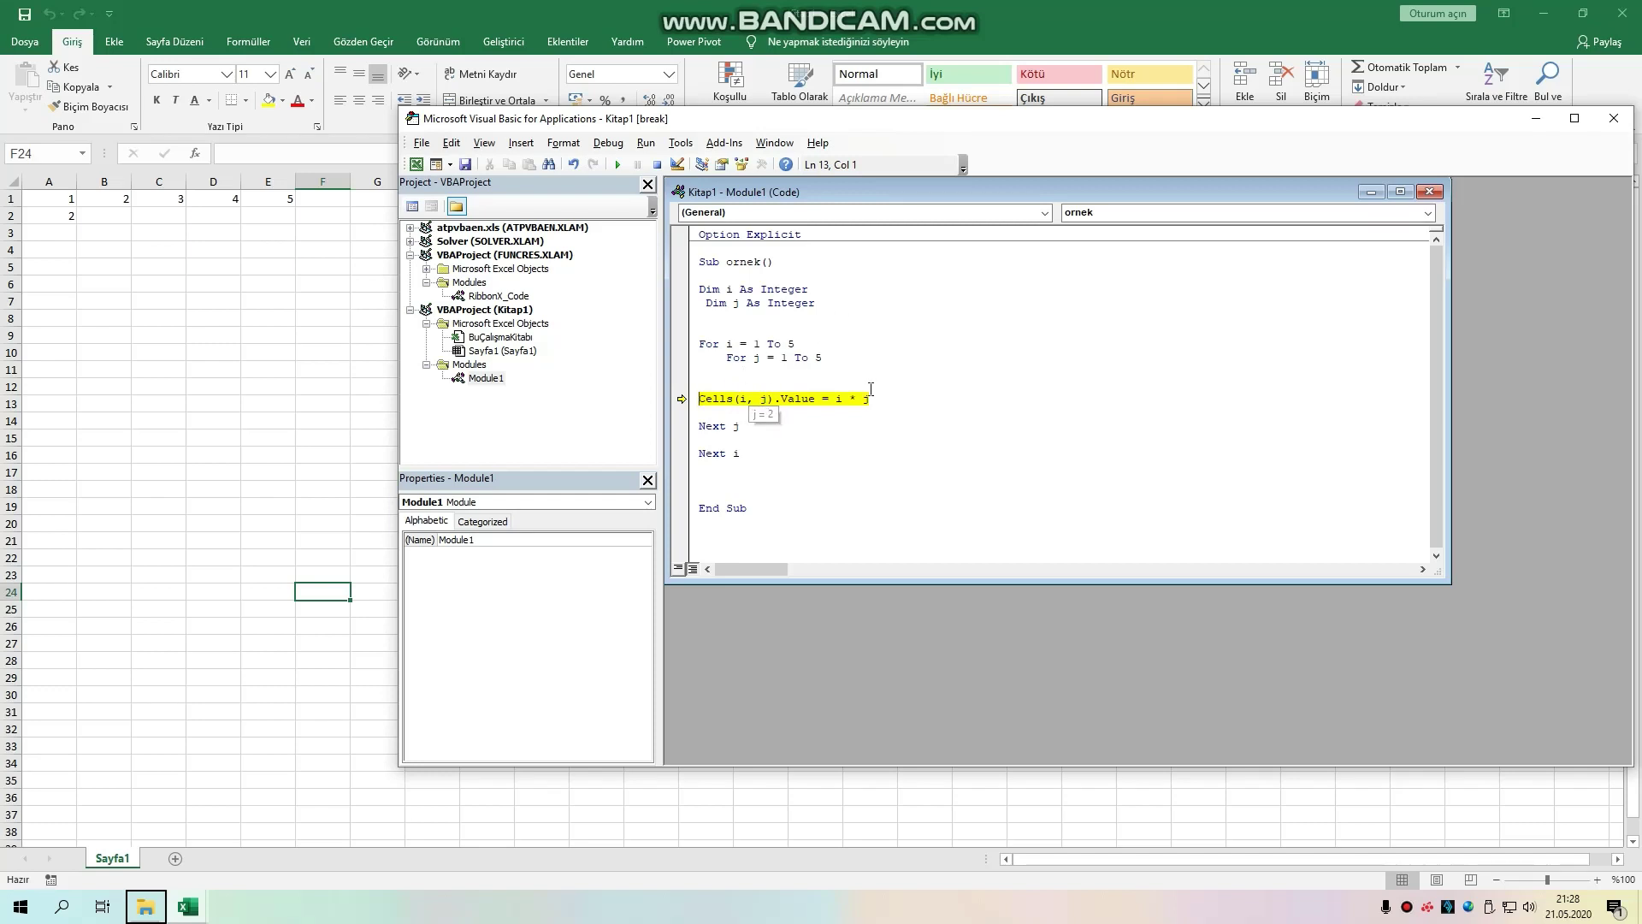
key("F8")
key("F5")
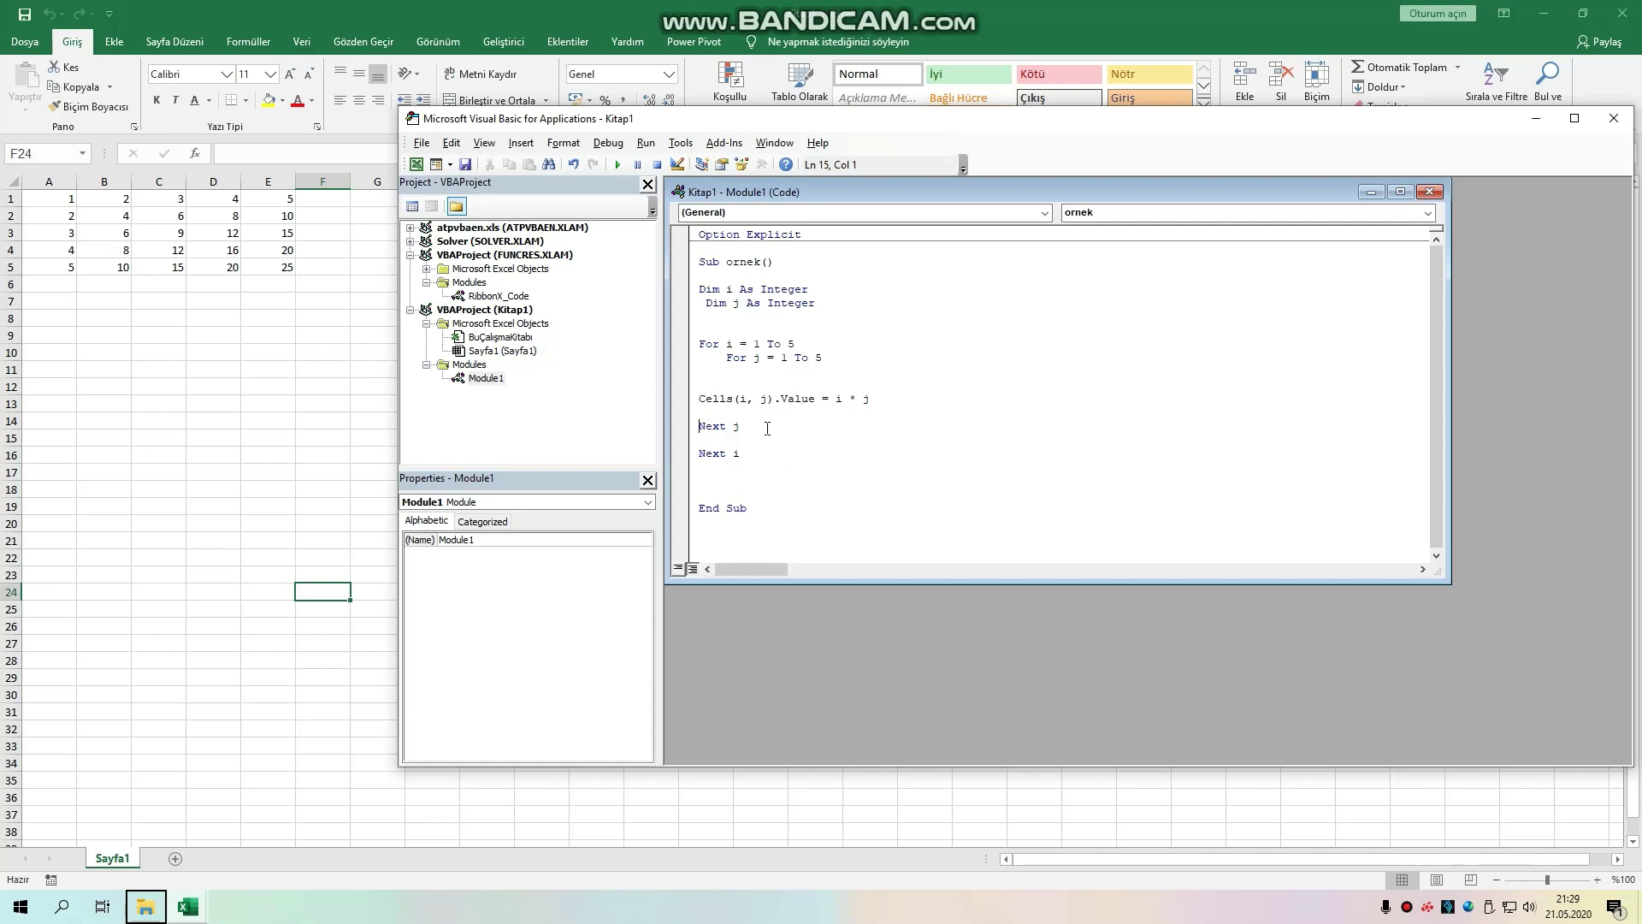
Step: Clear the 5×5 table from A1:E5 and return to the editor with the loop code selected
left_click(773, 484)
left_click(66, 198)
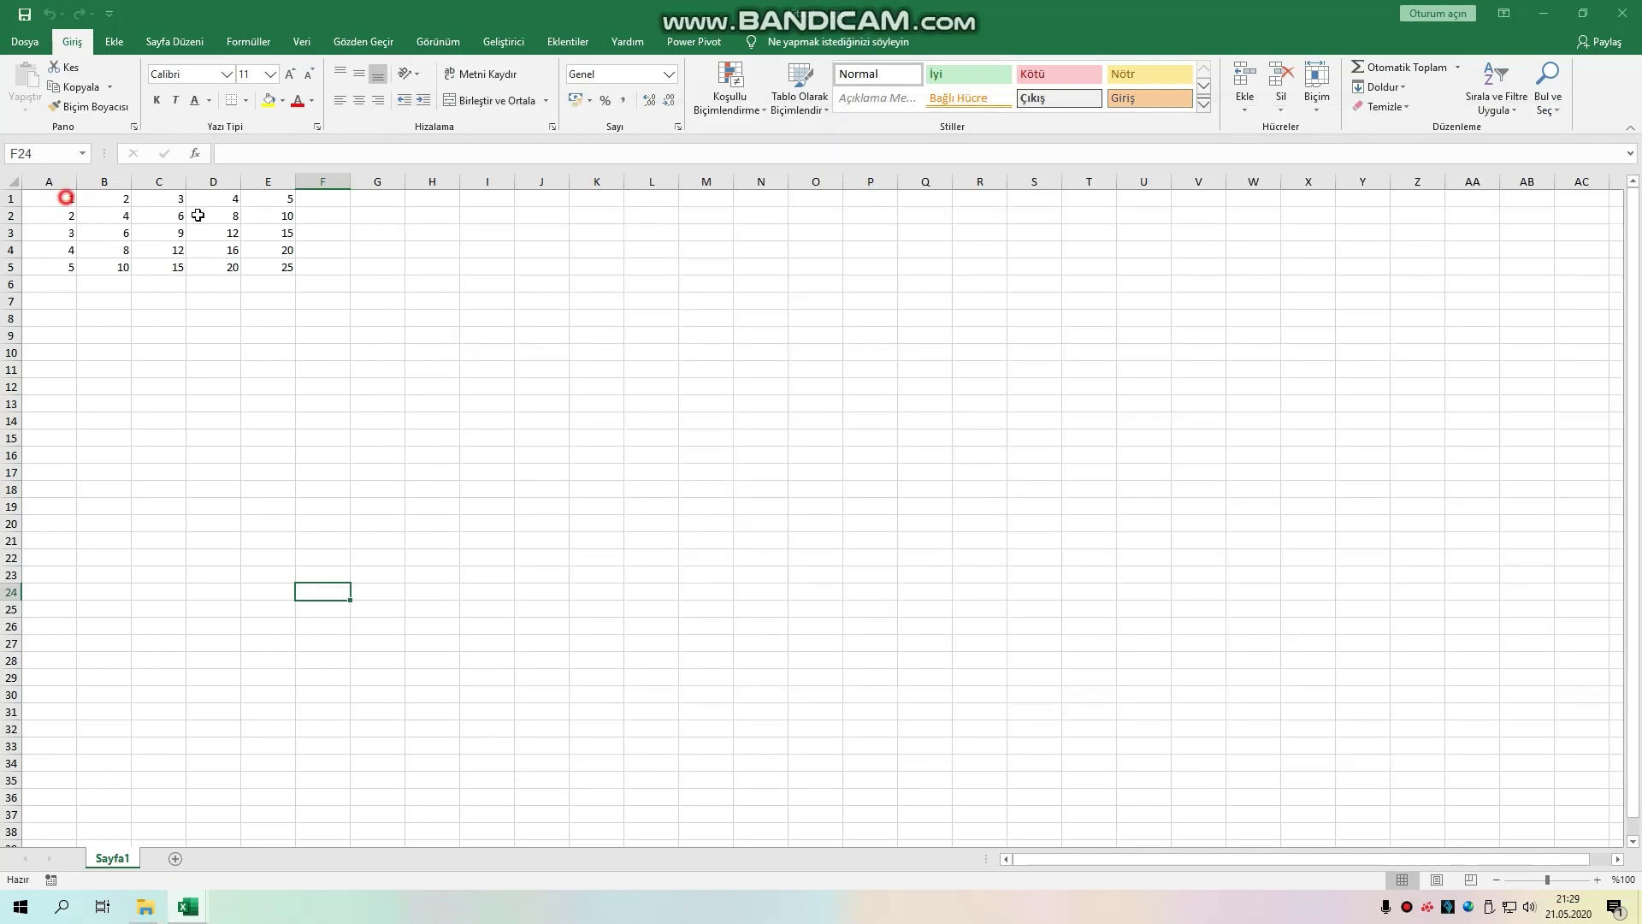
left_click_drag(66, 198, 278, 260)
key("Delete")
left_click(440, 355)
left_click(203, 903)
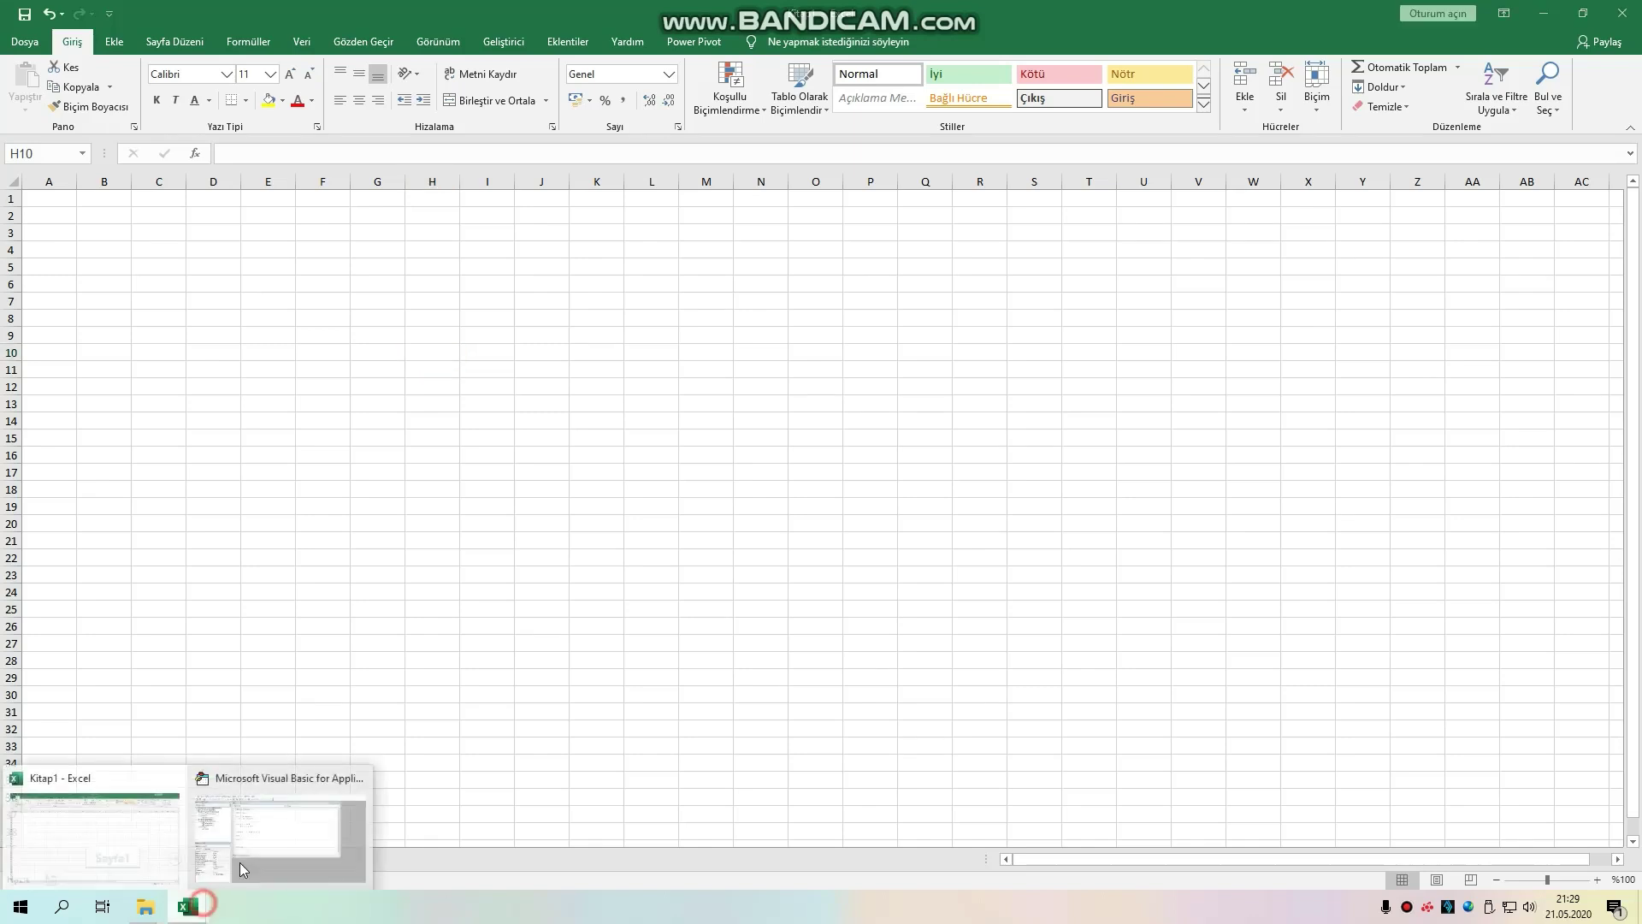
left_click(243, 869)
left_click_drag(698, 343, 775, 456)
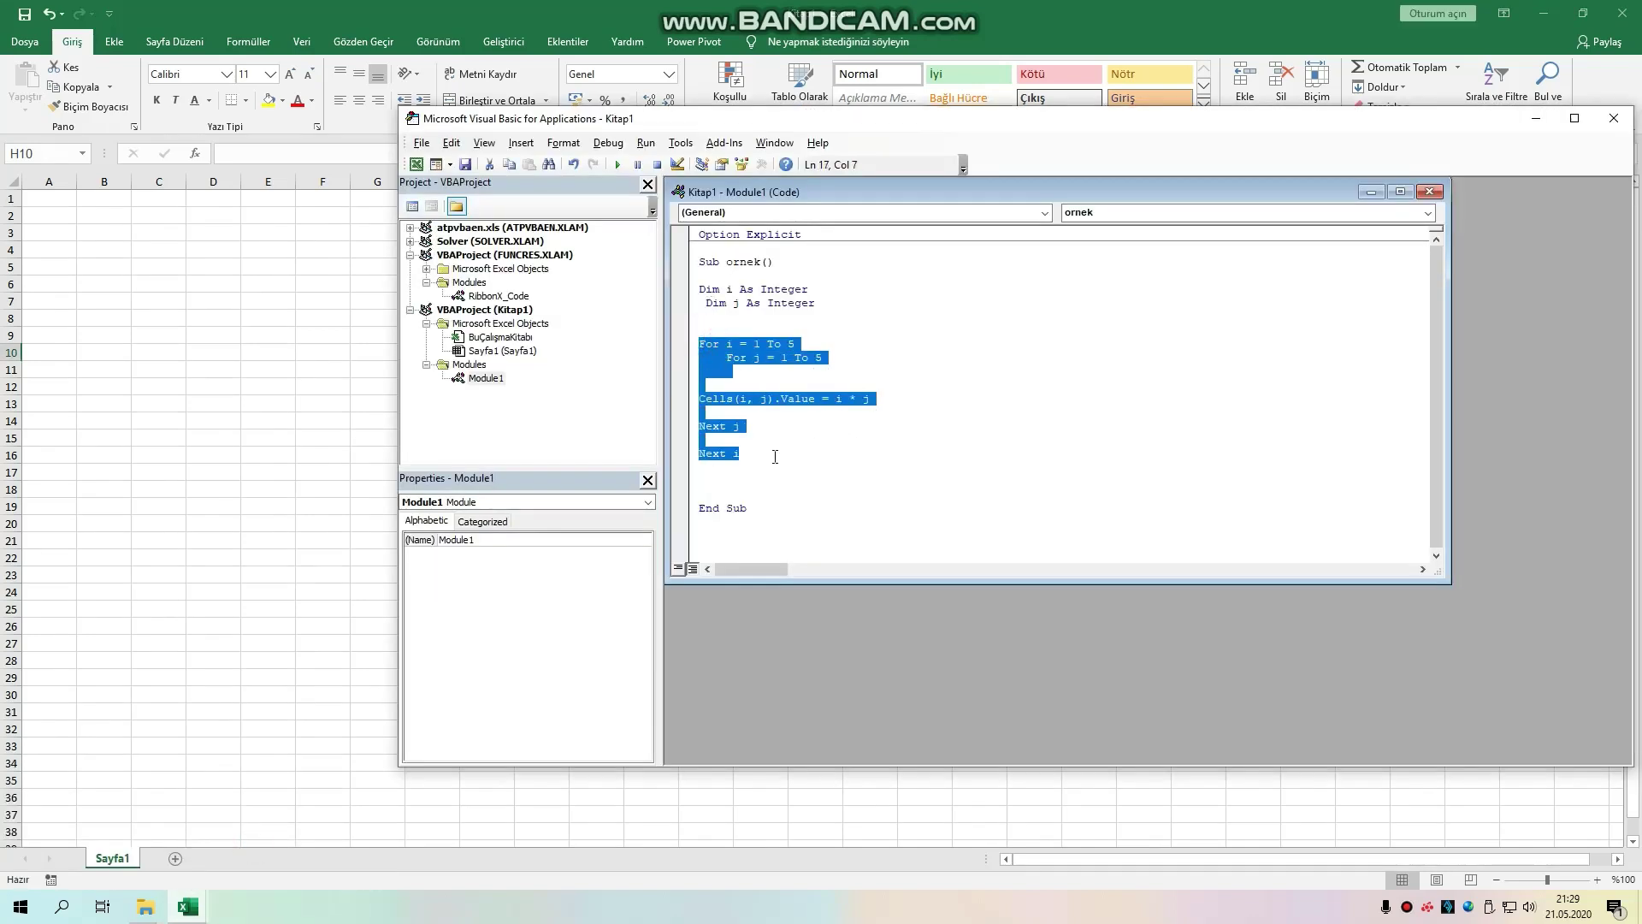
Step: Delete the old loop and declare Dim k As Integer
key("Delete")
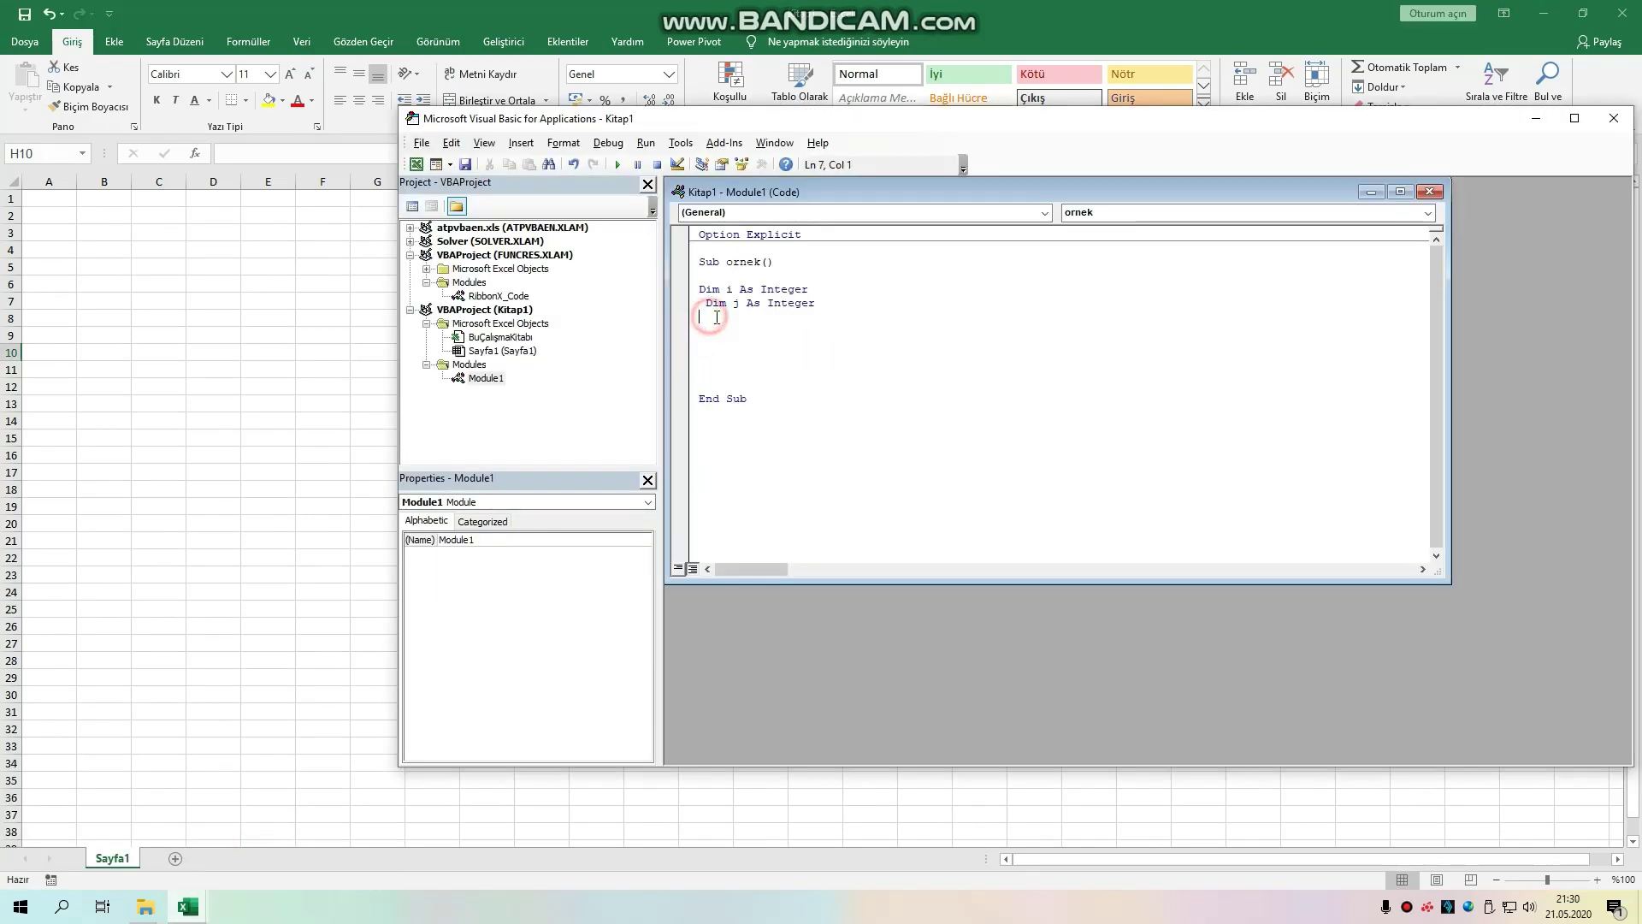
left_click(703, 316)
key("Tab")
type("dim")
type(" k as int")
key("Return")
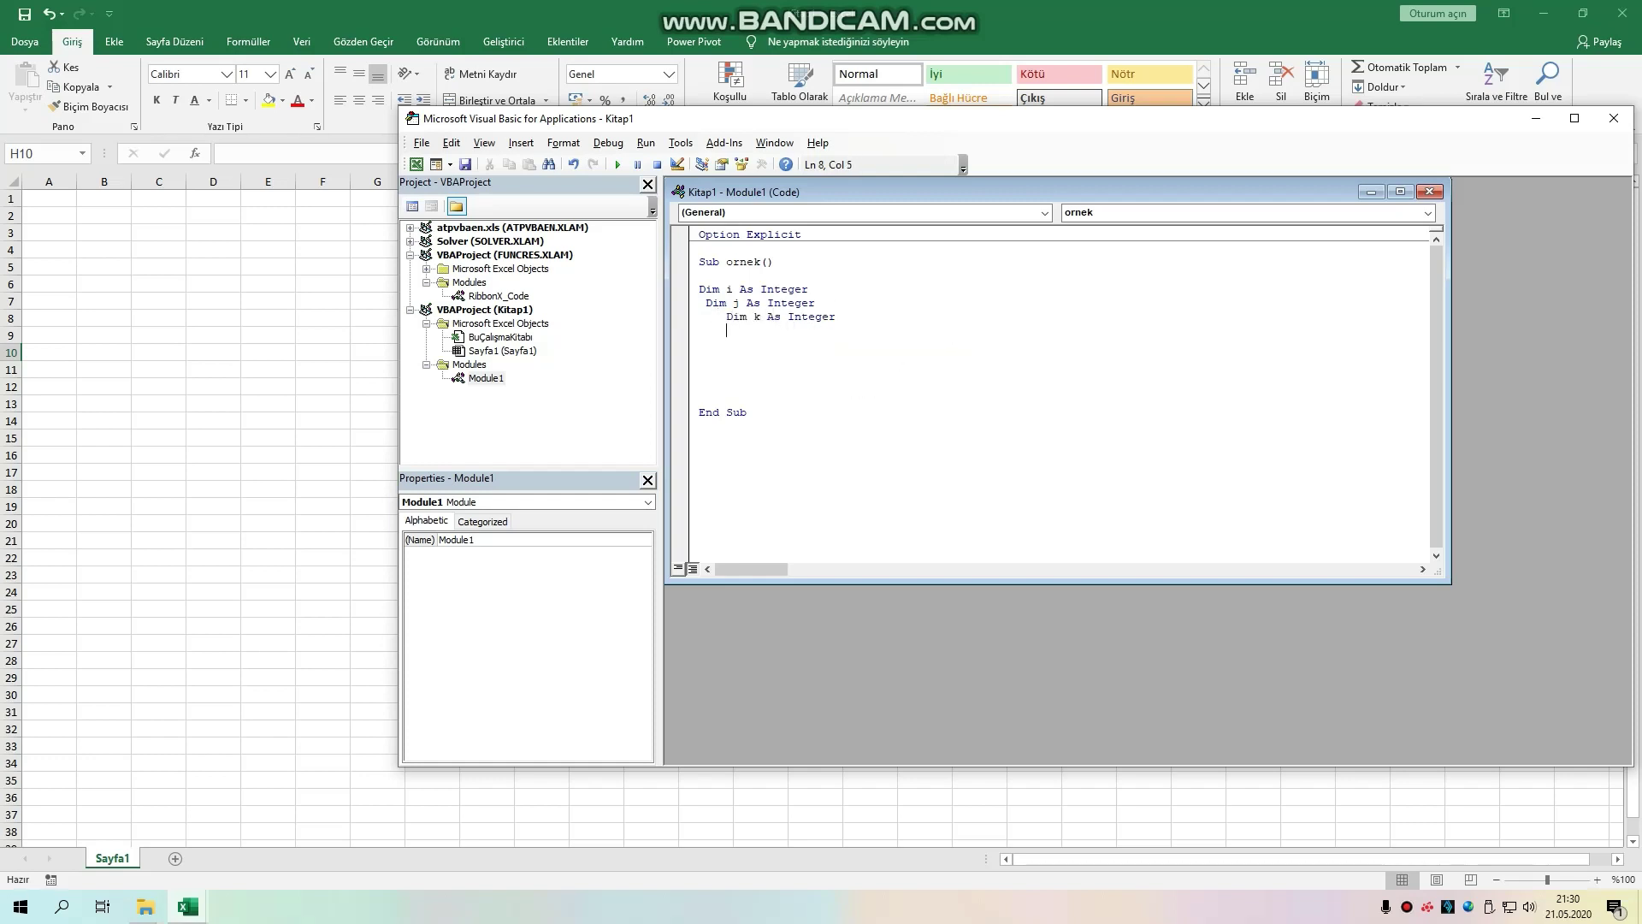
key("Return")
Step: Type three nested loops: For i = 1 To 5, For j = 1 To 5, For k = 1 To 5
type("f")
type("or i")
type("=1 to")
type(" 5")
key("Return")
key("Tab")
type("for j")
type("to 5")
key("Return")
key("Tab")
type("for")
type(" k=")
type("1 to 5")
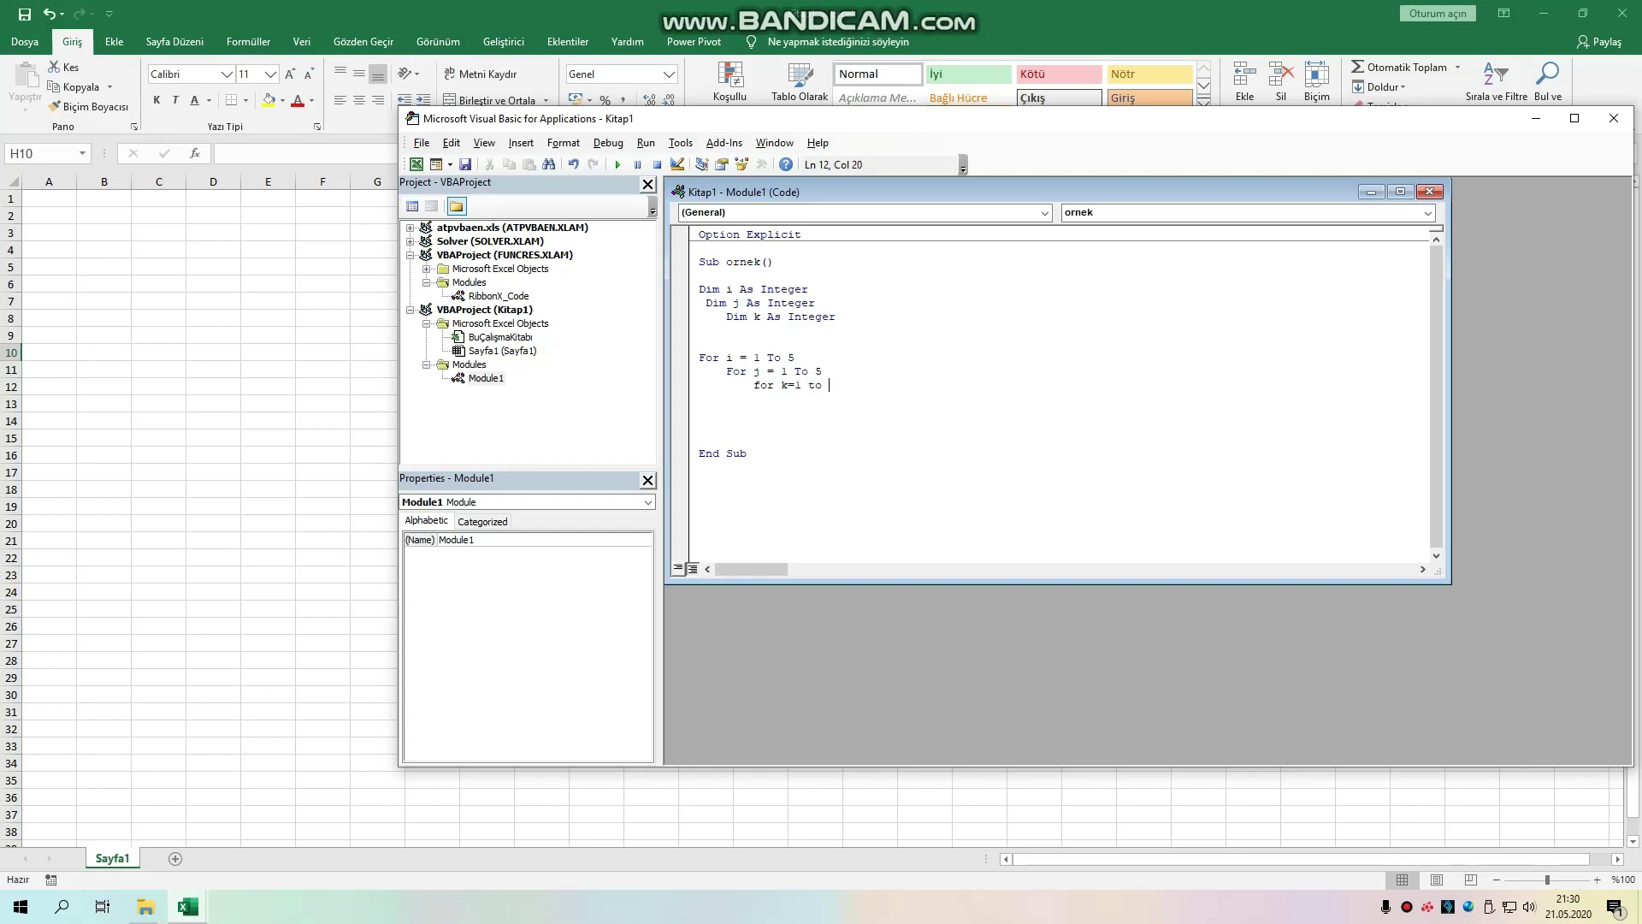
key("Return")
key("Return")
key("Return")
key("Return")
key("BackSpace")
key("BackSpace")
key("BackSpace")
Step: Add the body Cells(i, j).Value = i * j * k with Next k, Next and Next j lines
type("cell")
type("s(i")
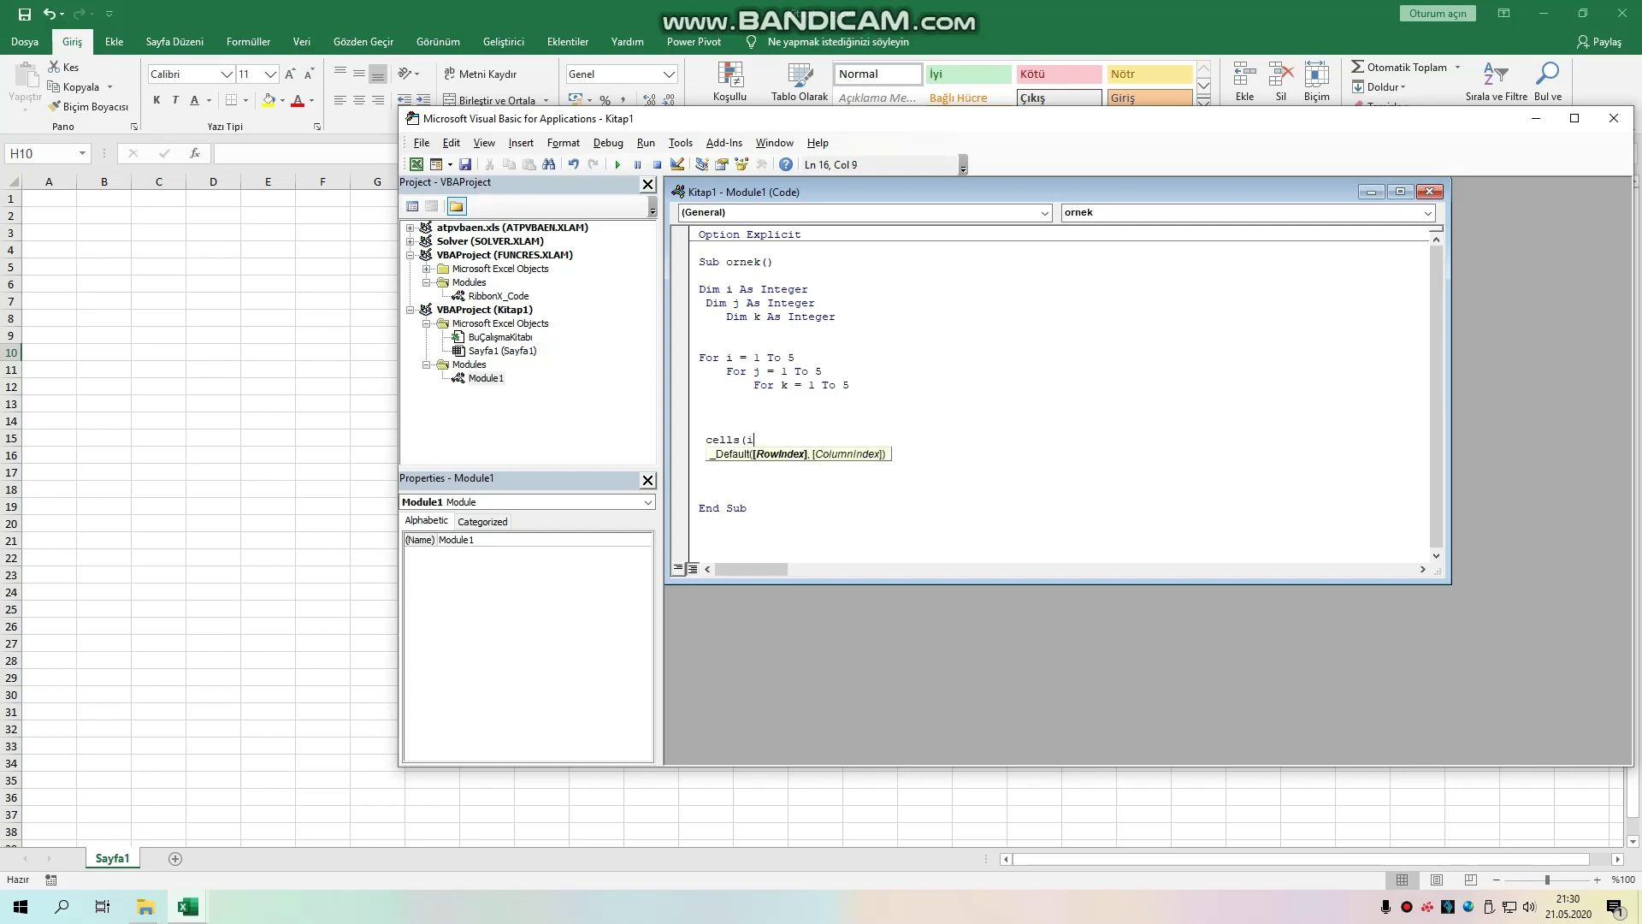
type(",j")
type(").valu")
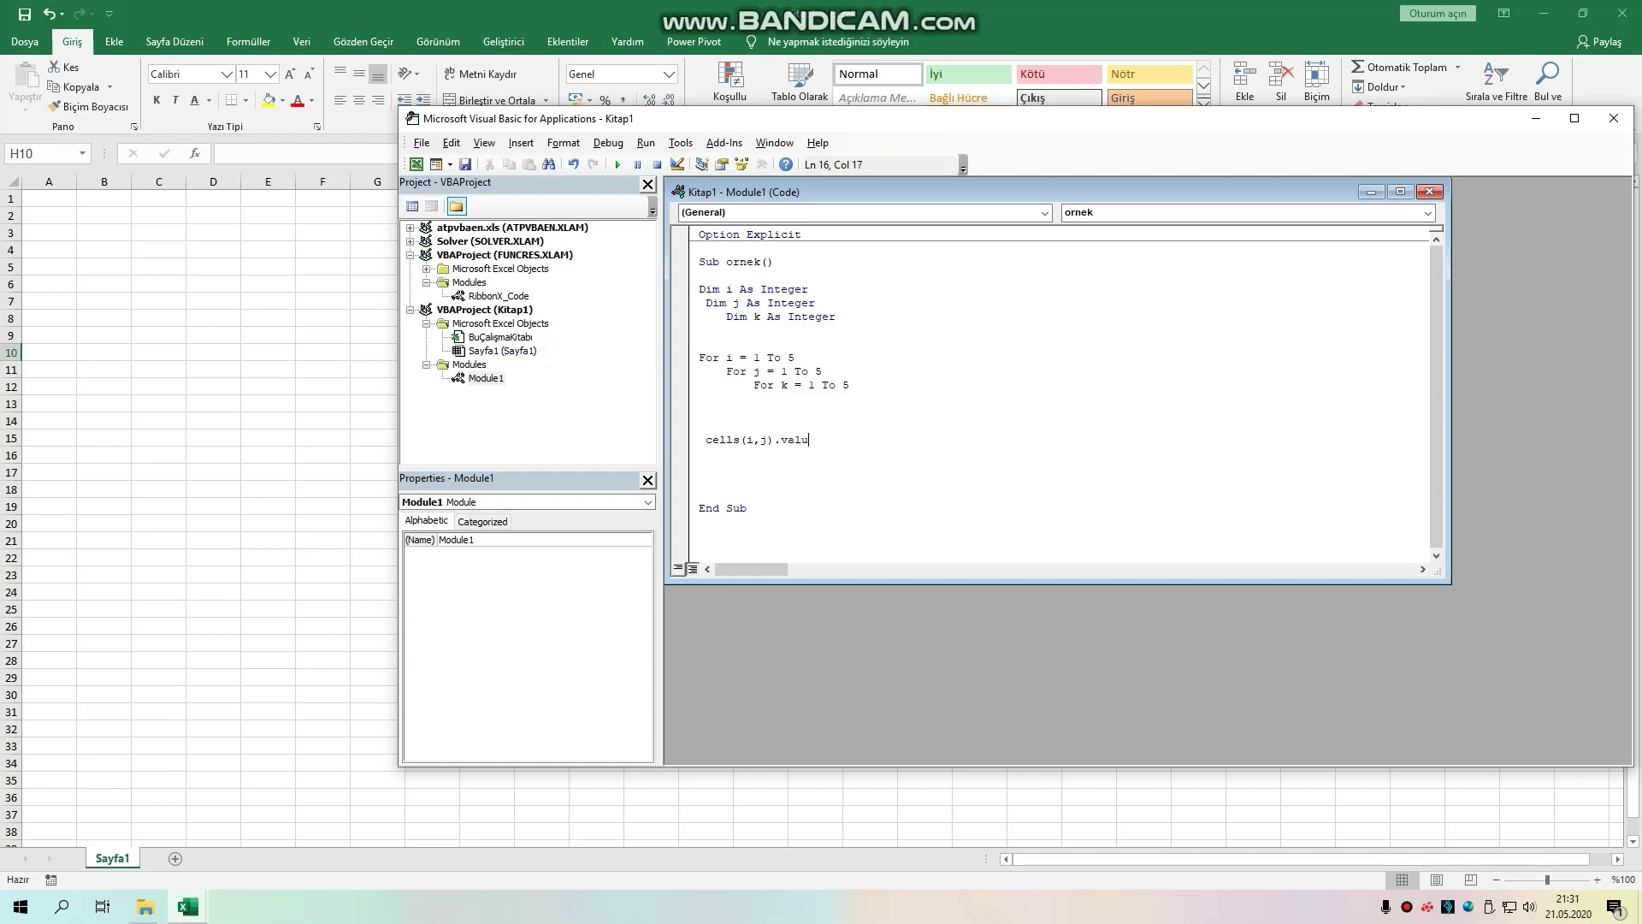
type("e=")
type("i")
type("*j*")
type("k")
key("Return")
key("Return")
type("ne")
type("xt ")
type("k")
key("Return")
key("Tab")
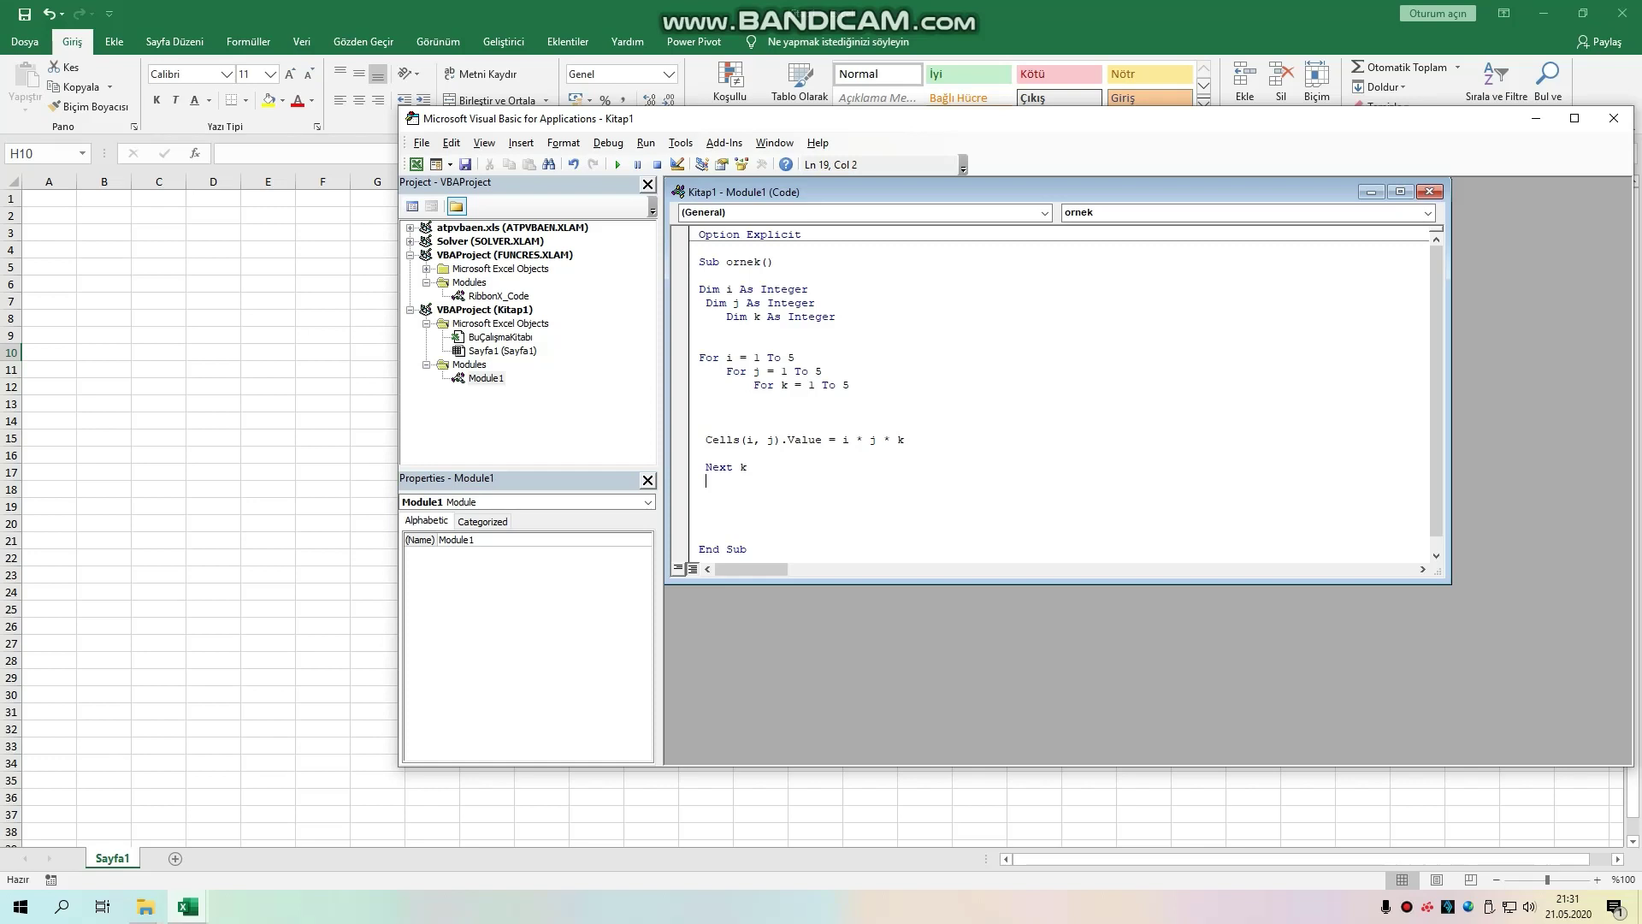
type("next")
key("Return")
key("Tab")
type("ext")
type(" j")
key("Down")
key("Down")
Step: Run ornek, dismiss the compile error, and change the closing lines to Next j and Next i
key("F5")
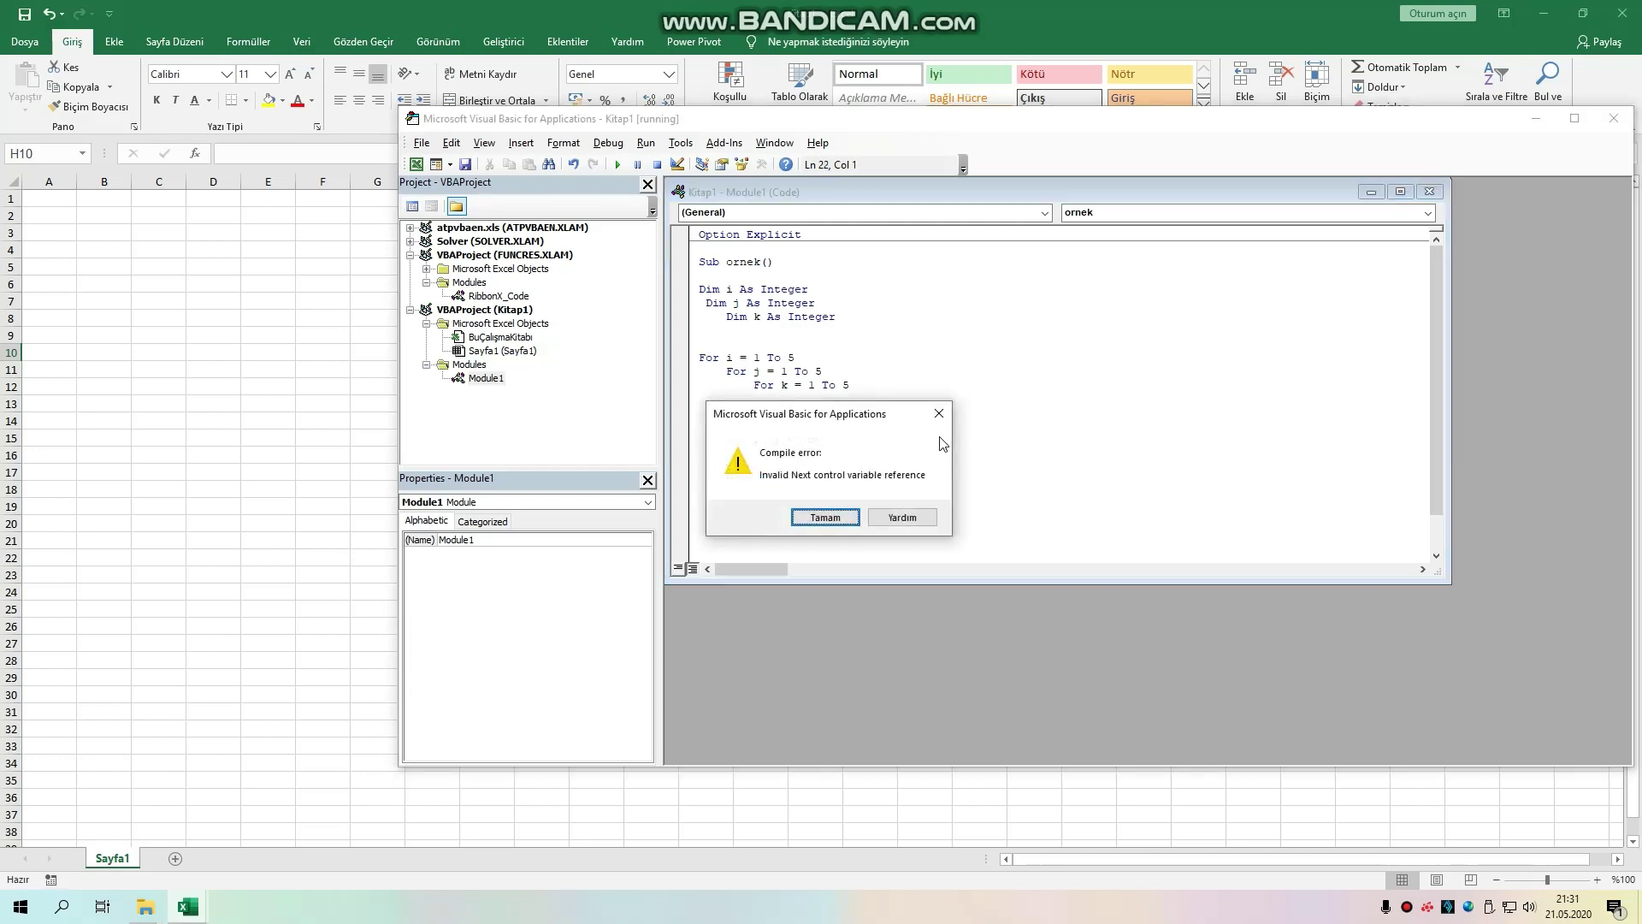
left_click(825, 519)
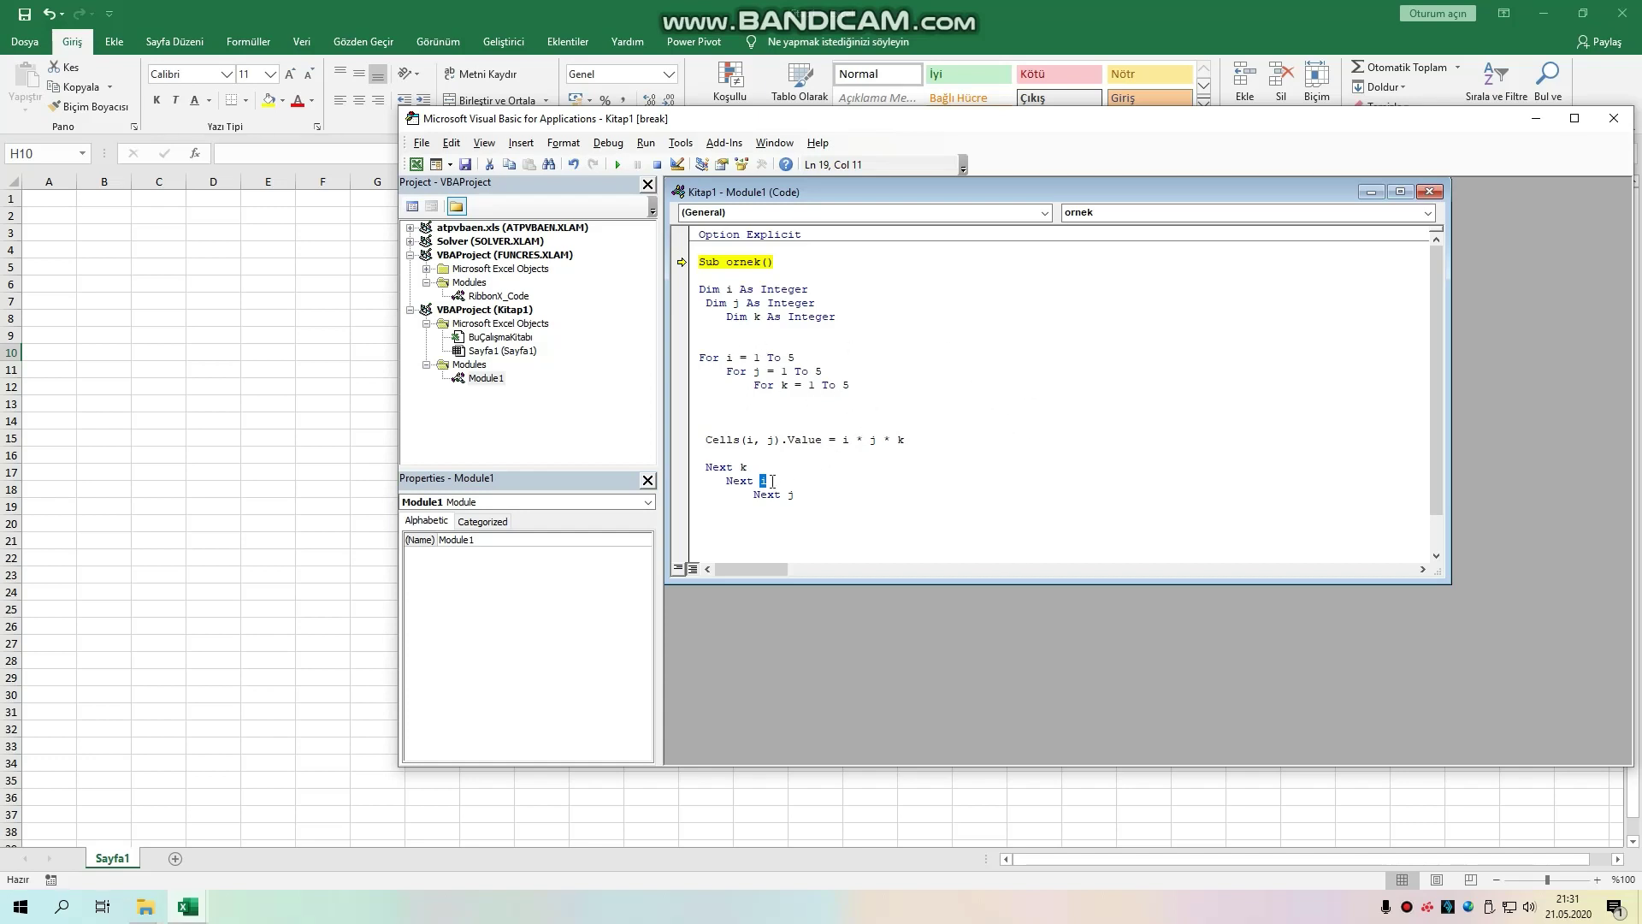
key("BackSpace")
type("j")
left_click(801, 495)
key("BackSpace")
type("i")
Step: Start stepping through the corrected ornek macro with F8
scroll(744, 513, "down", 1)
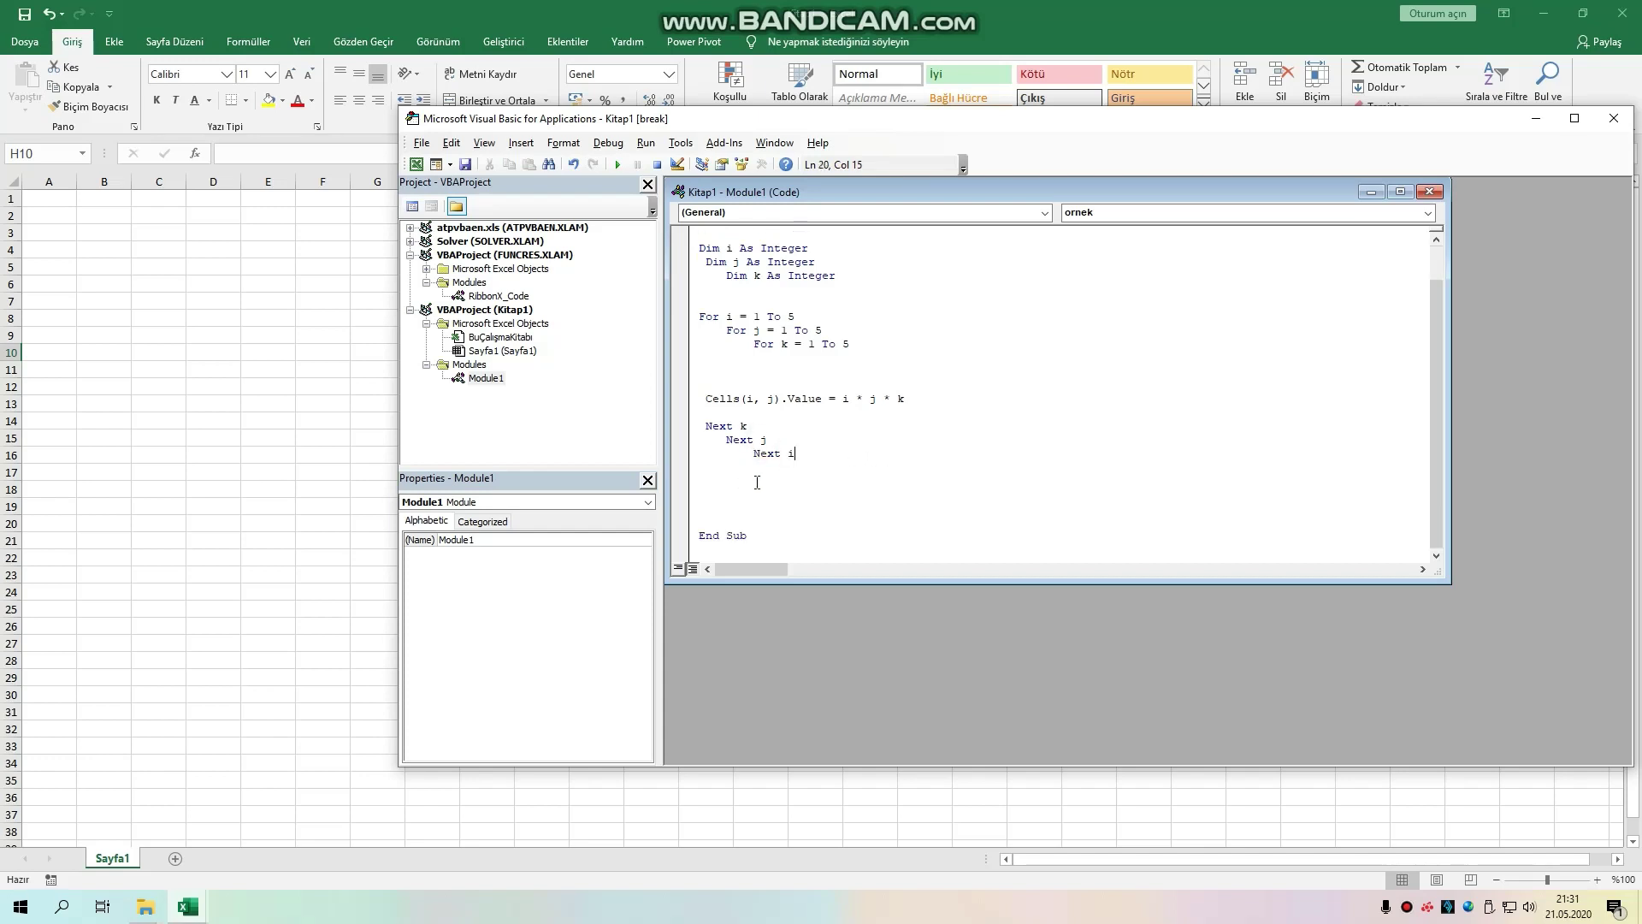
left_click(736, 511)
key("F8")
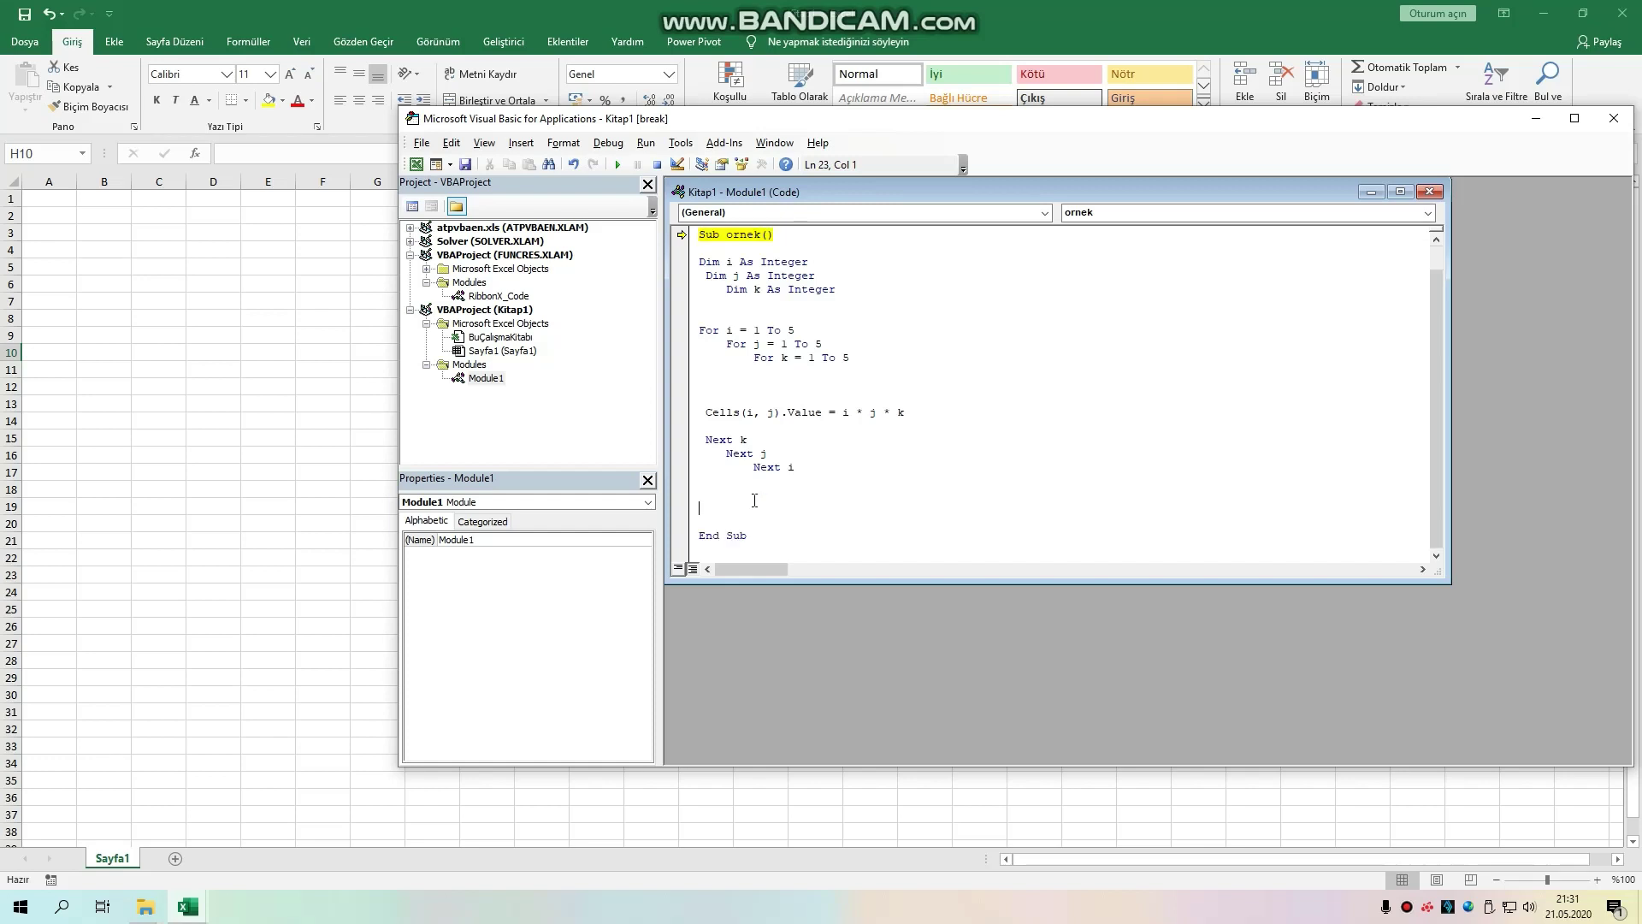
Step: Step through the triple loop with F8 until A1 reaches 5 and C1 holds 9, then finish with F5
left_click(800, 271)
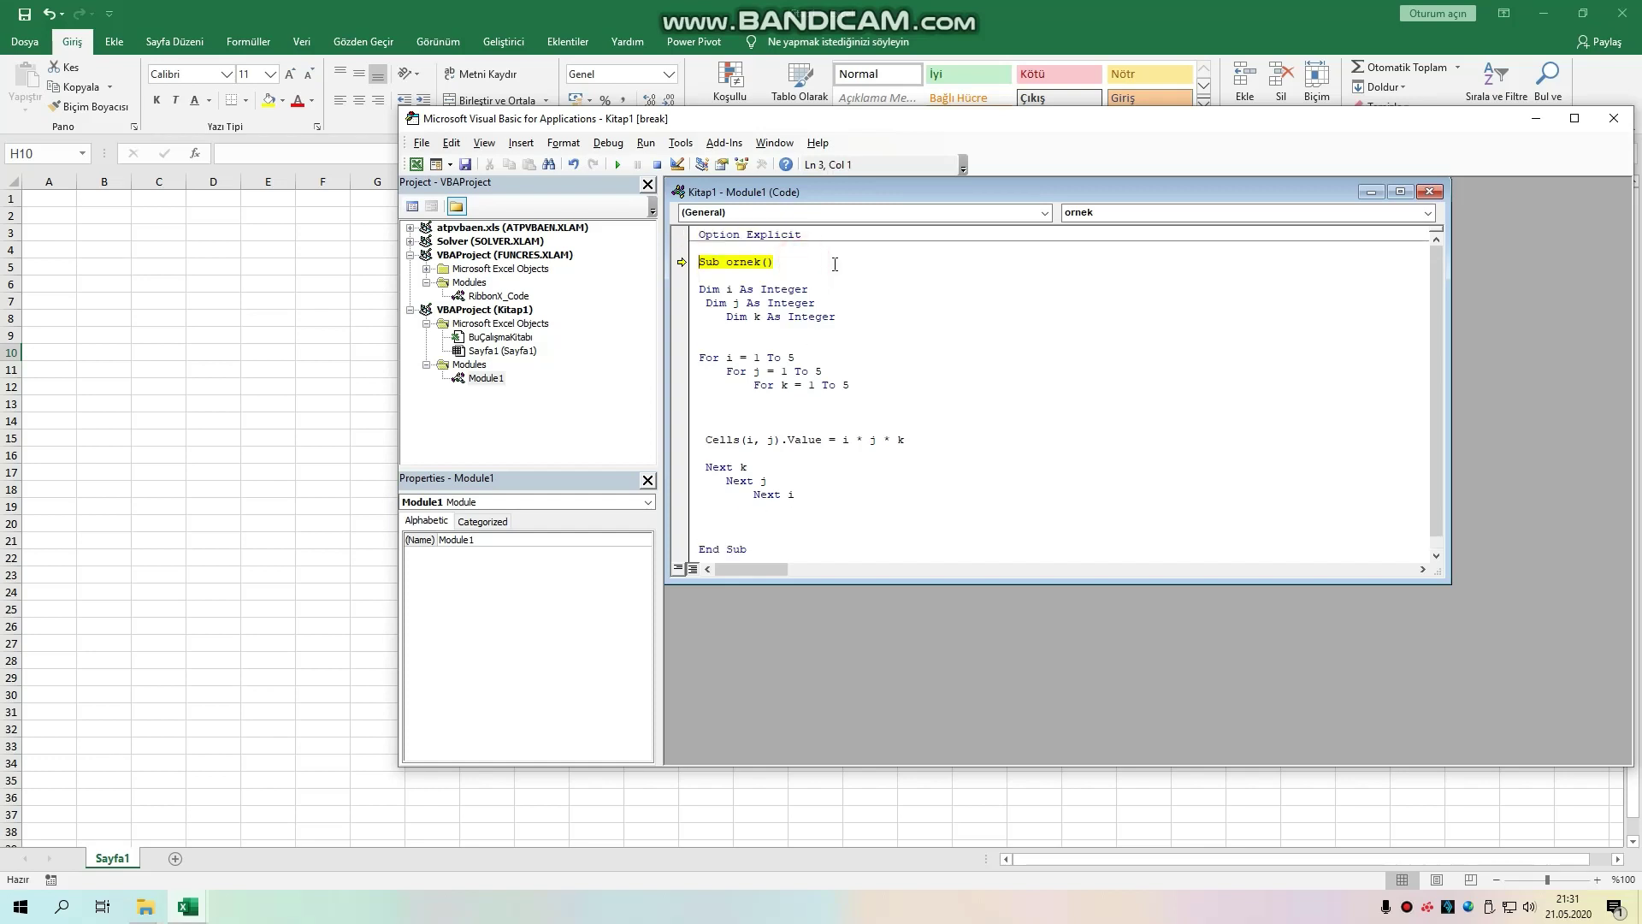
key("F8")
key("F8")
key("F8")
key("F8")
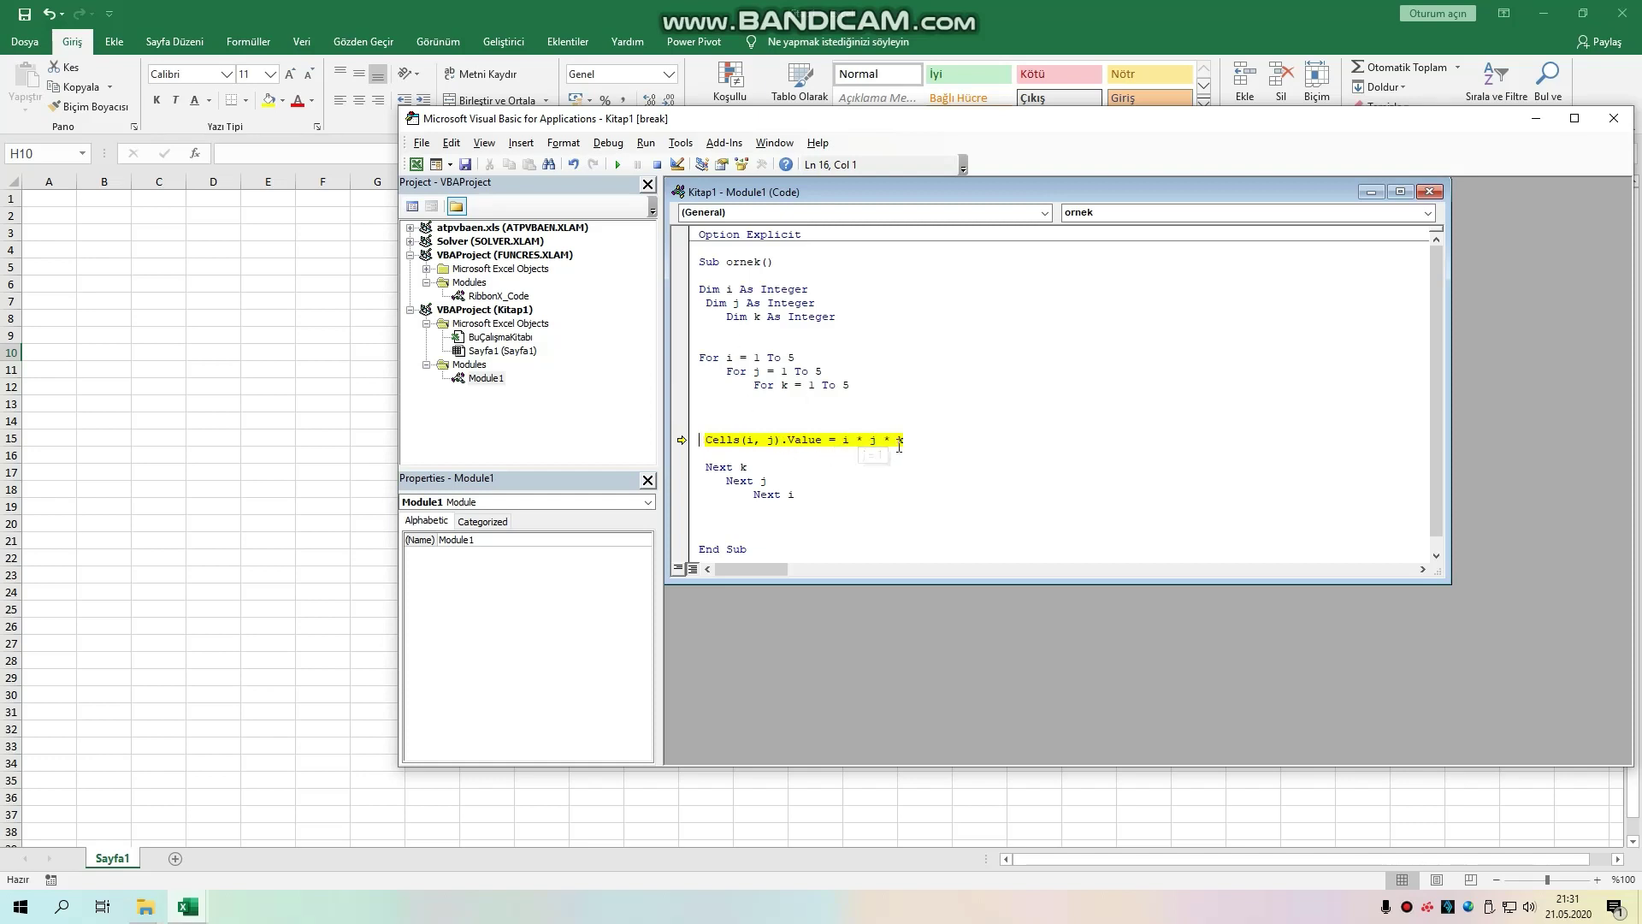
key("F8")
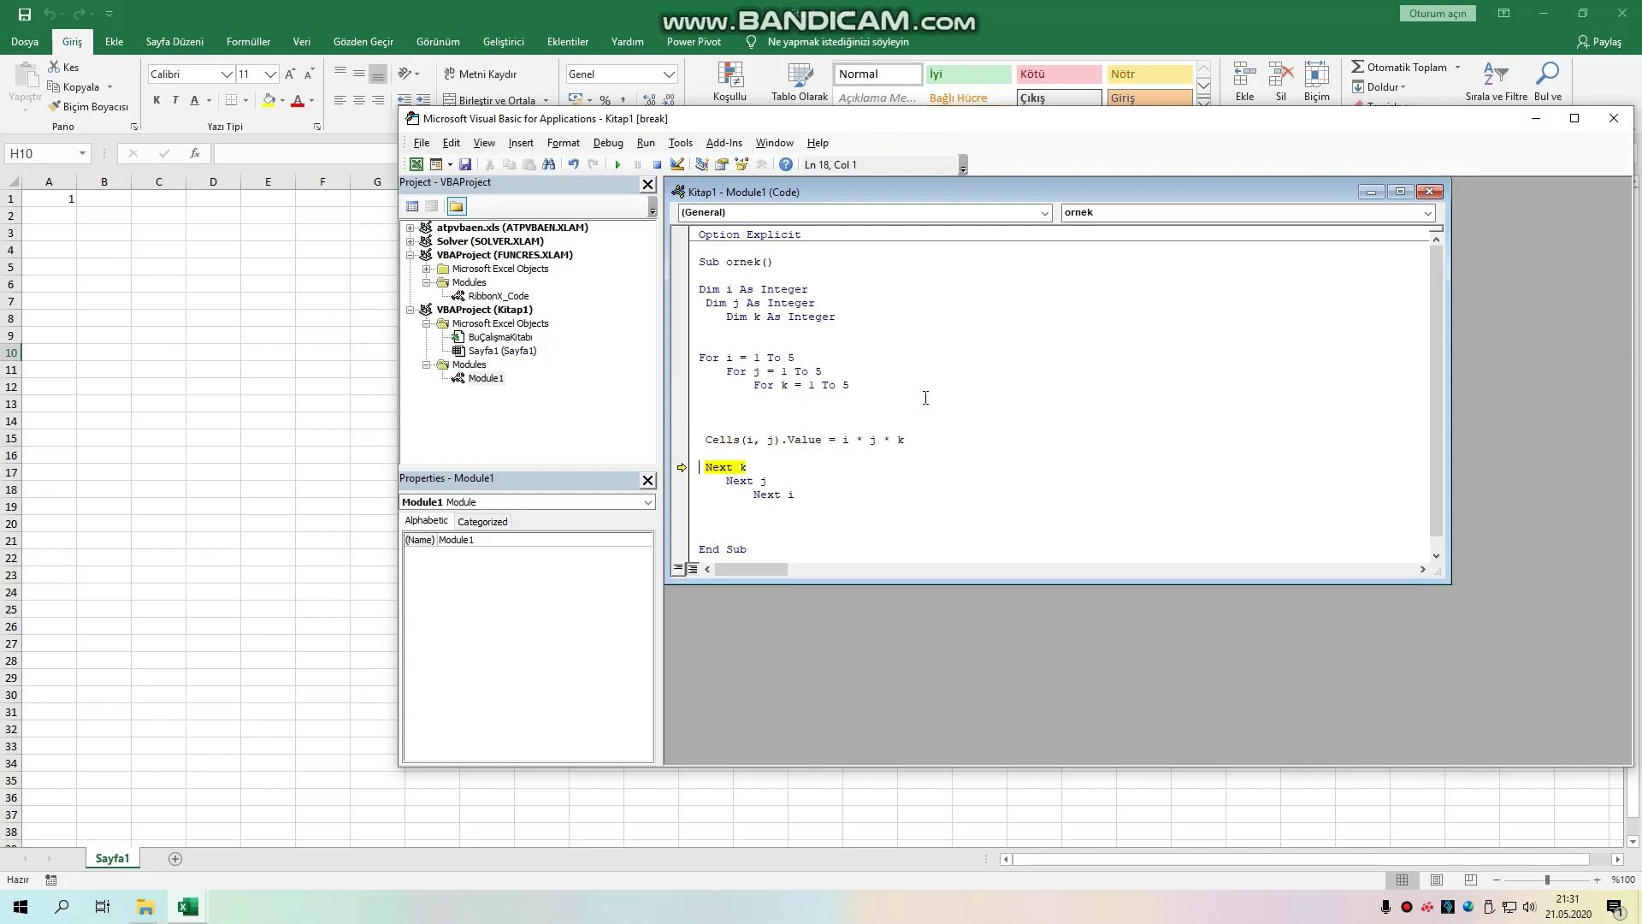
key("F8")
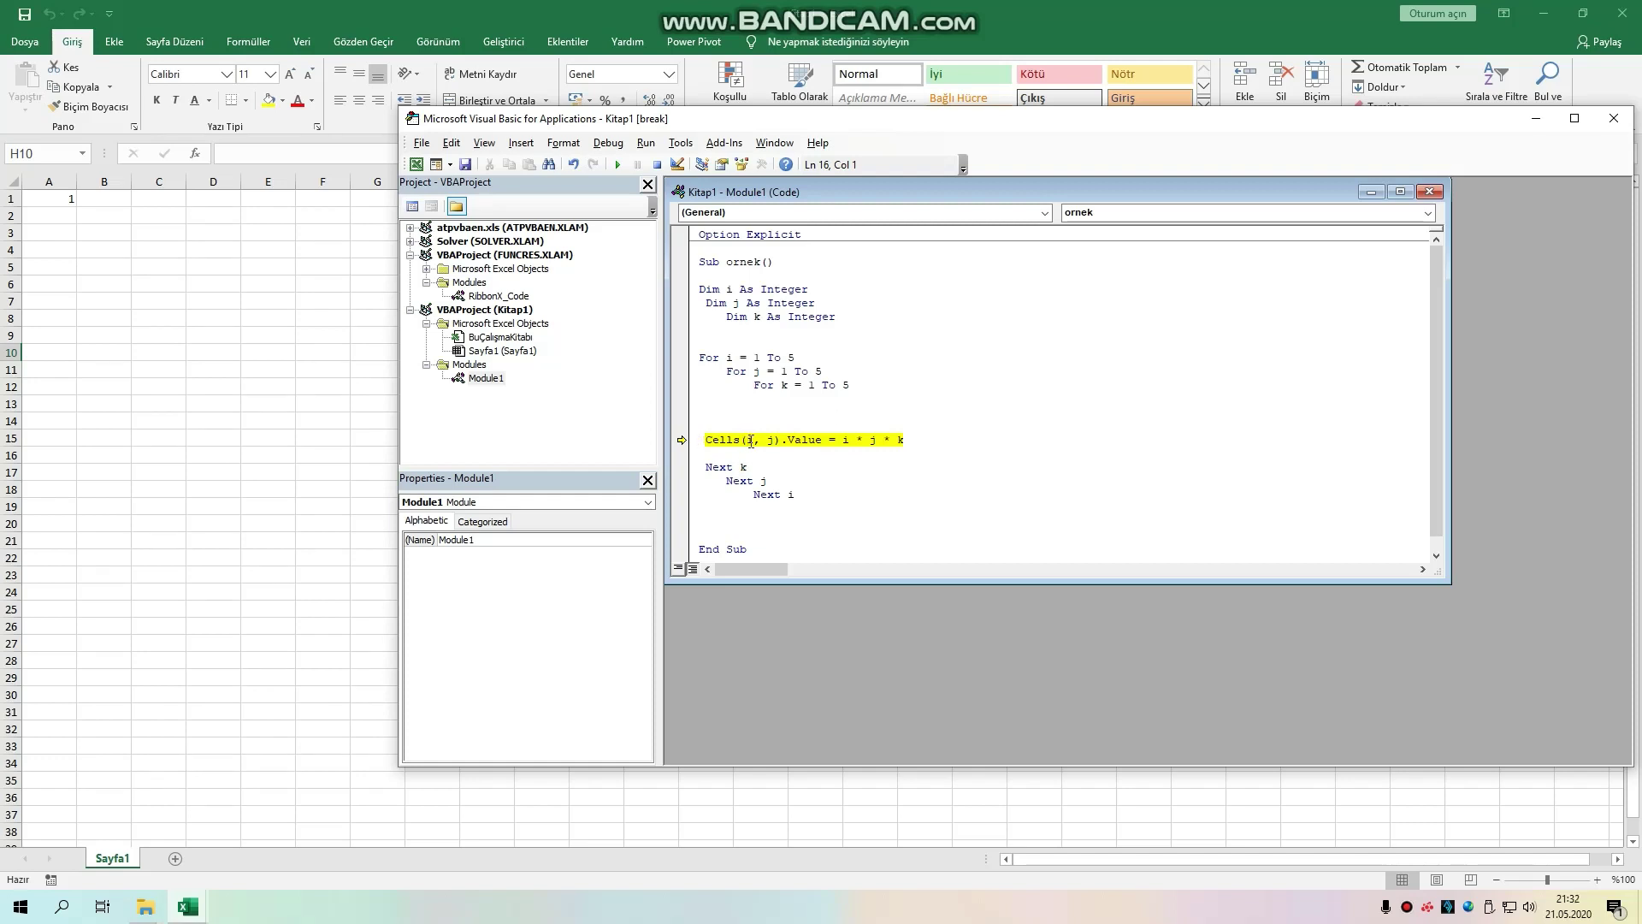
mouse_move(772, 440)
key("F8")
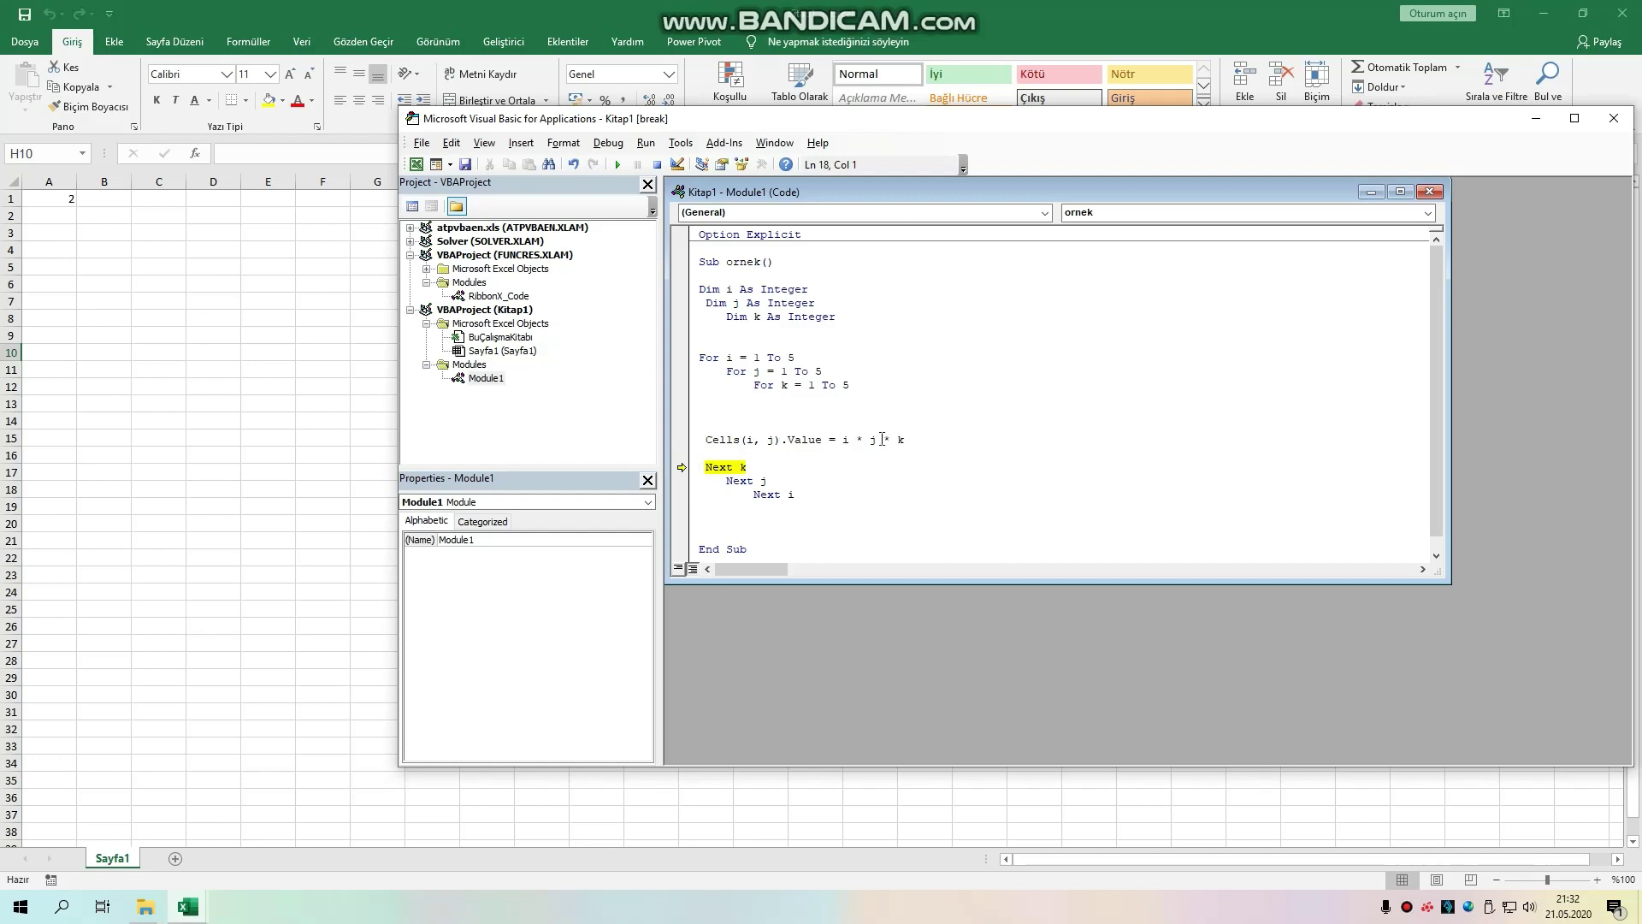
key("F8")
key("F8")
key("F8")
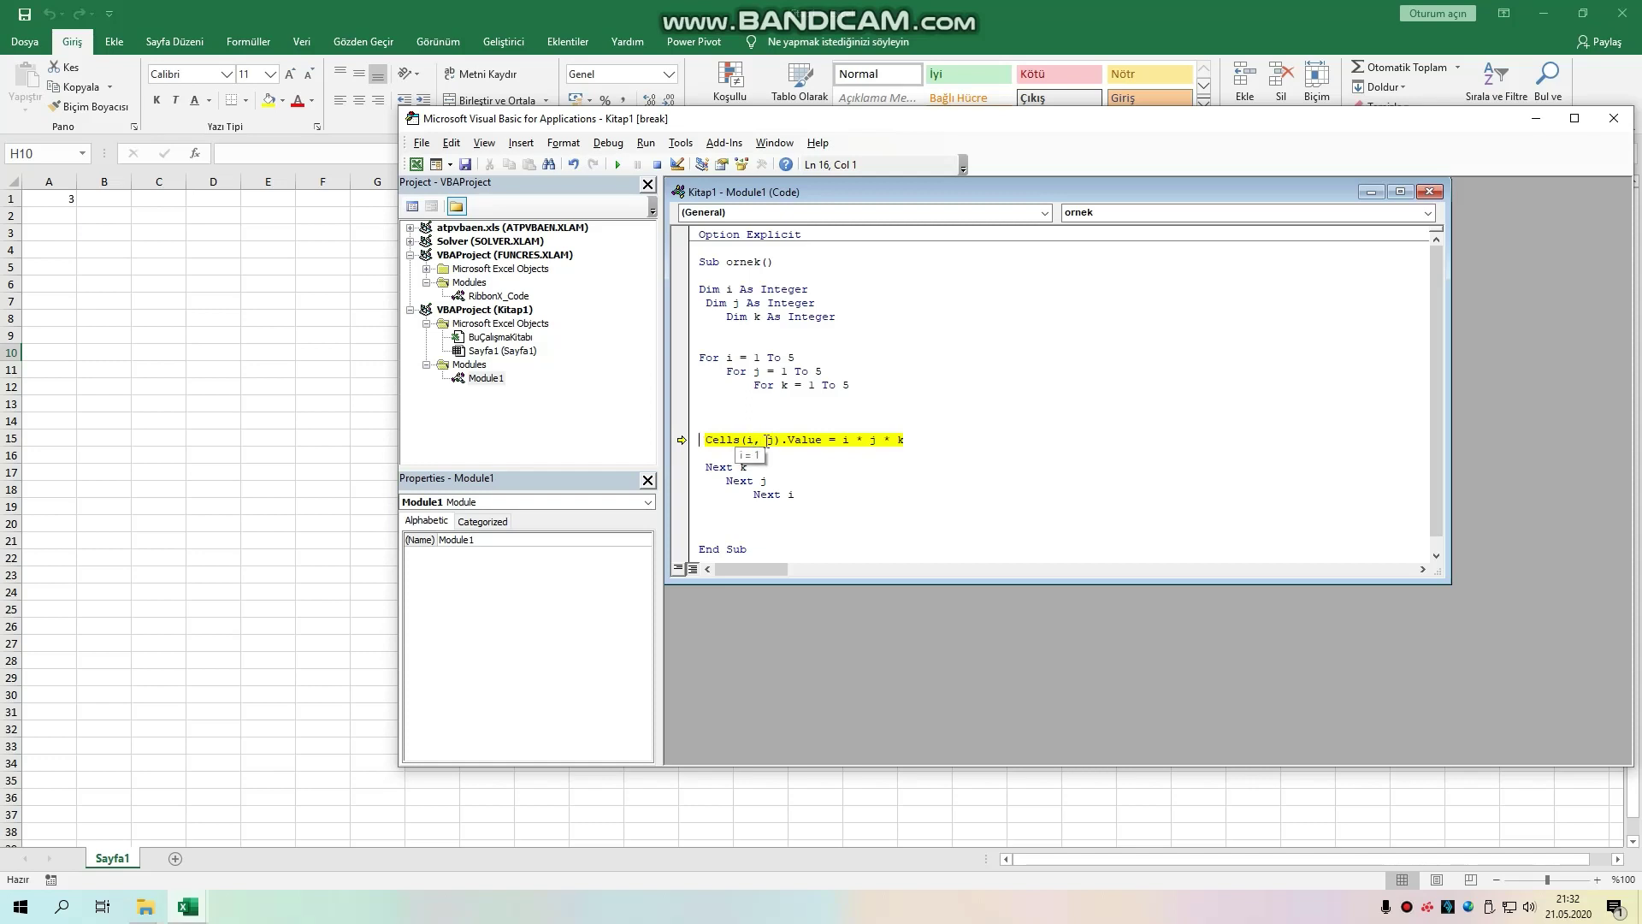
key("F8")
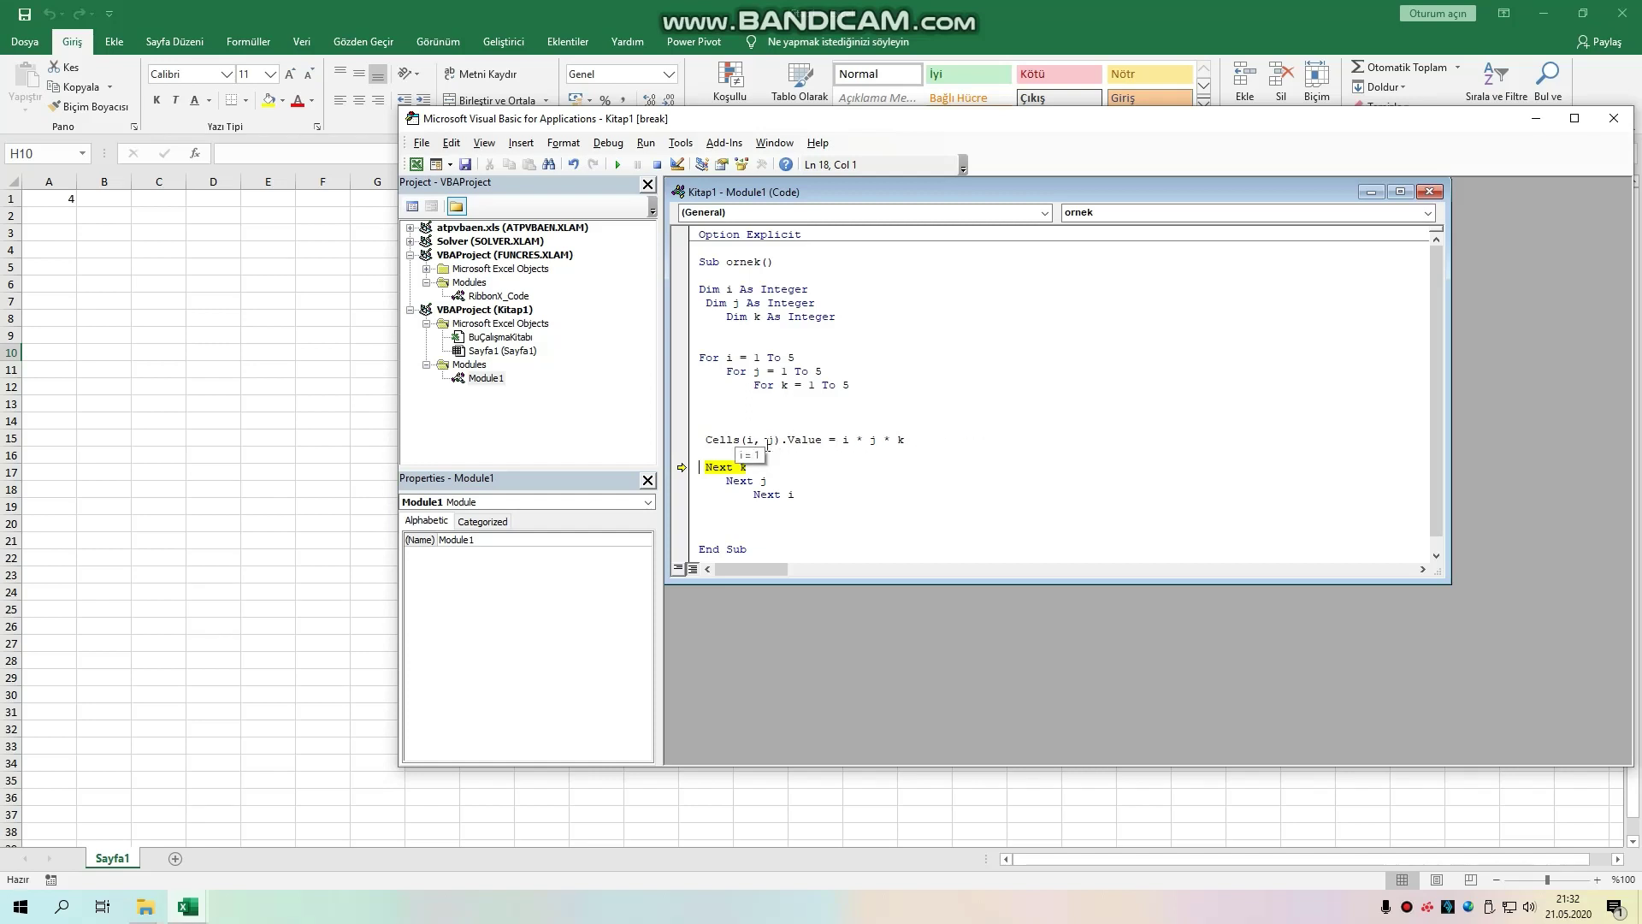
key("F8")
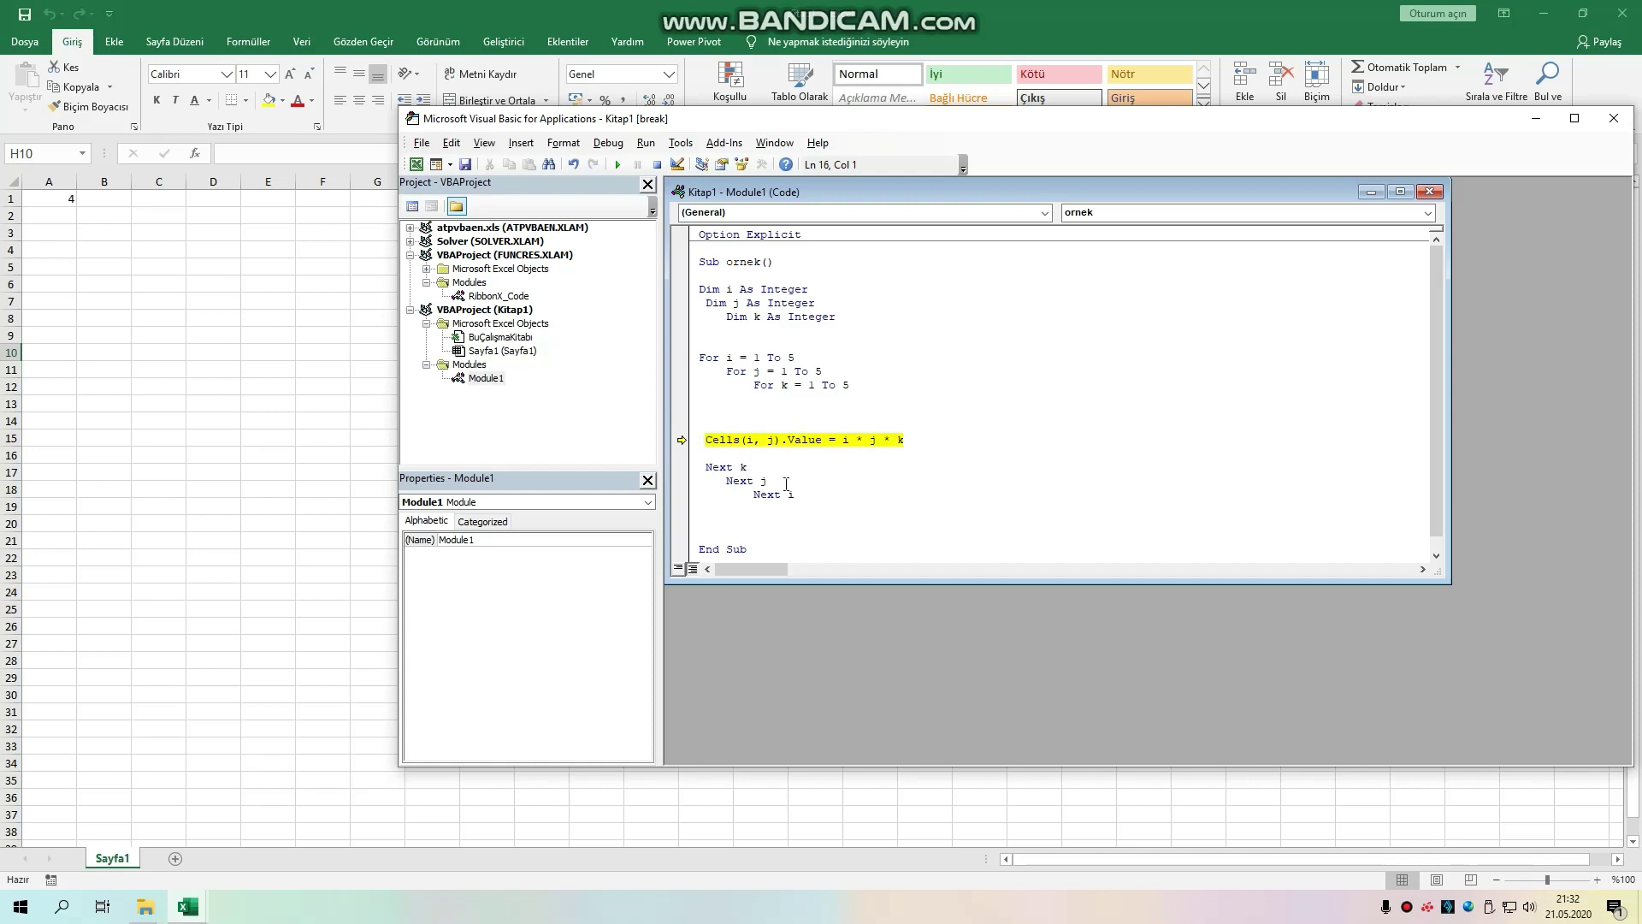
key("F8")
key("F8")
key("F8")
key("F8")
key("F8")
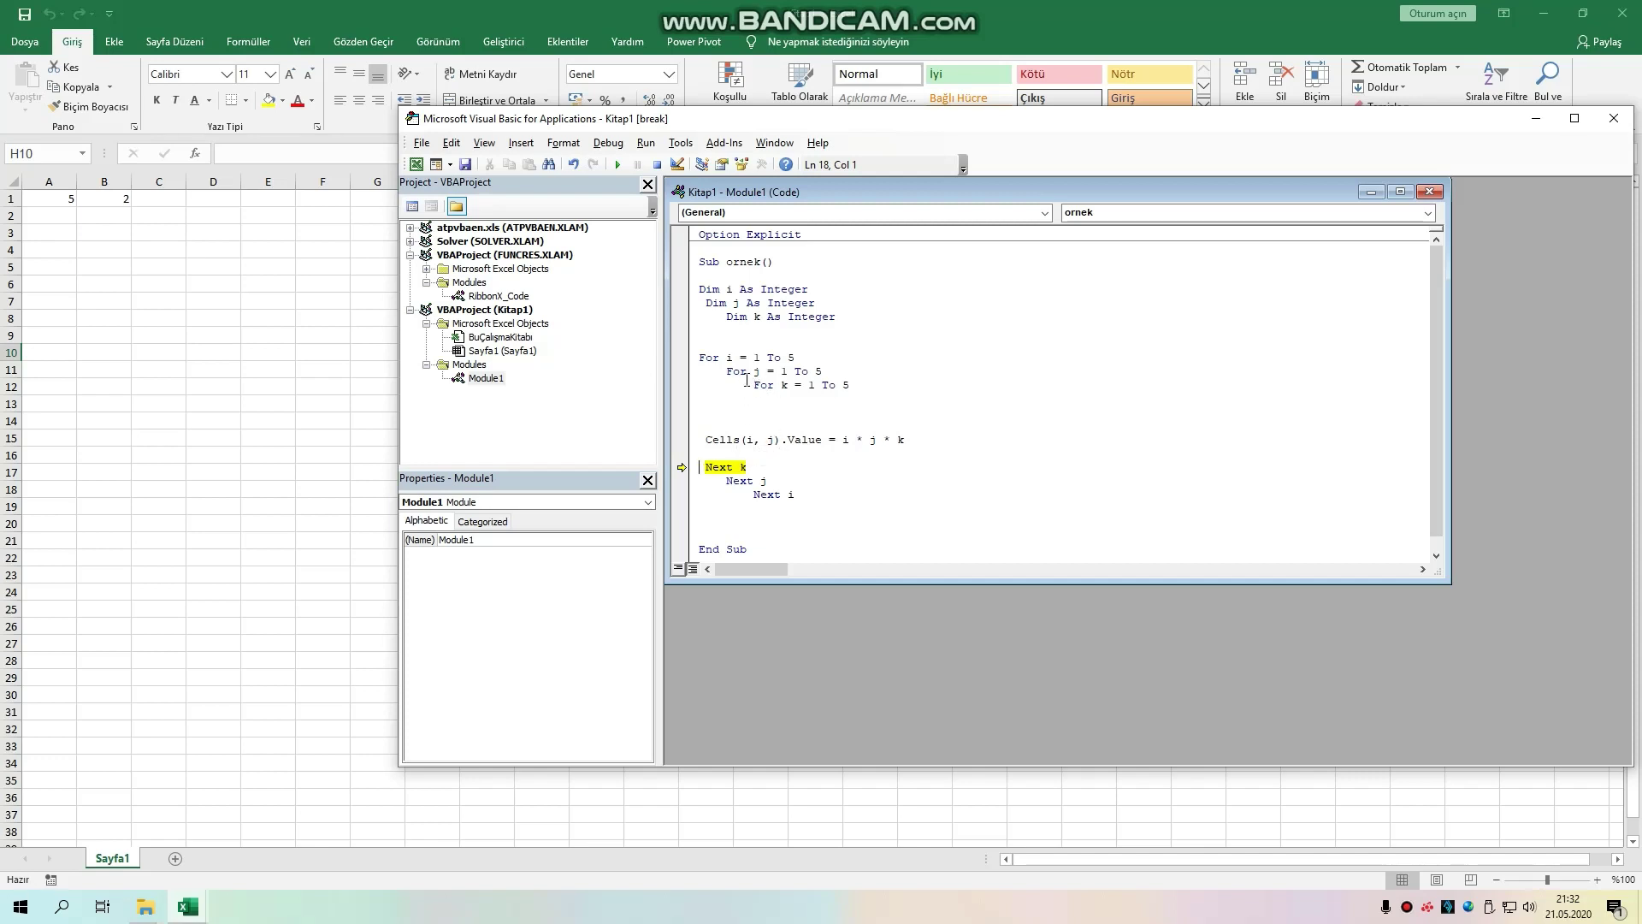
key("F8")
key("F8")
key("F8")
key("F8")
key("F8")
key("F8")
key("F8")
key("F8")
key("F8")
key("F8")
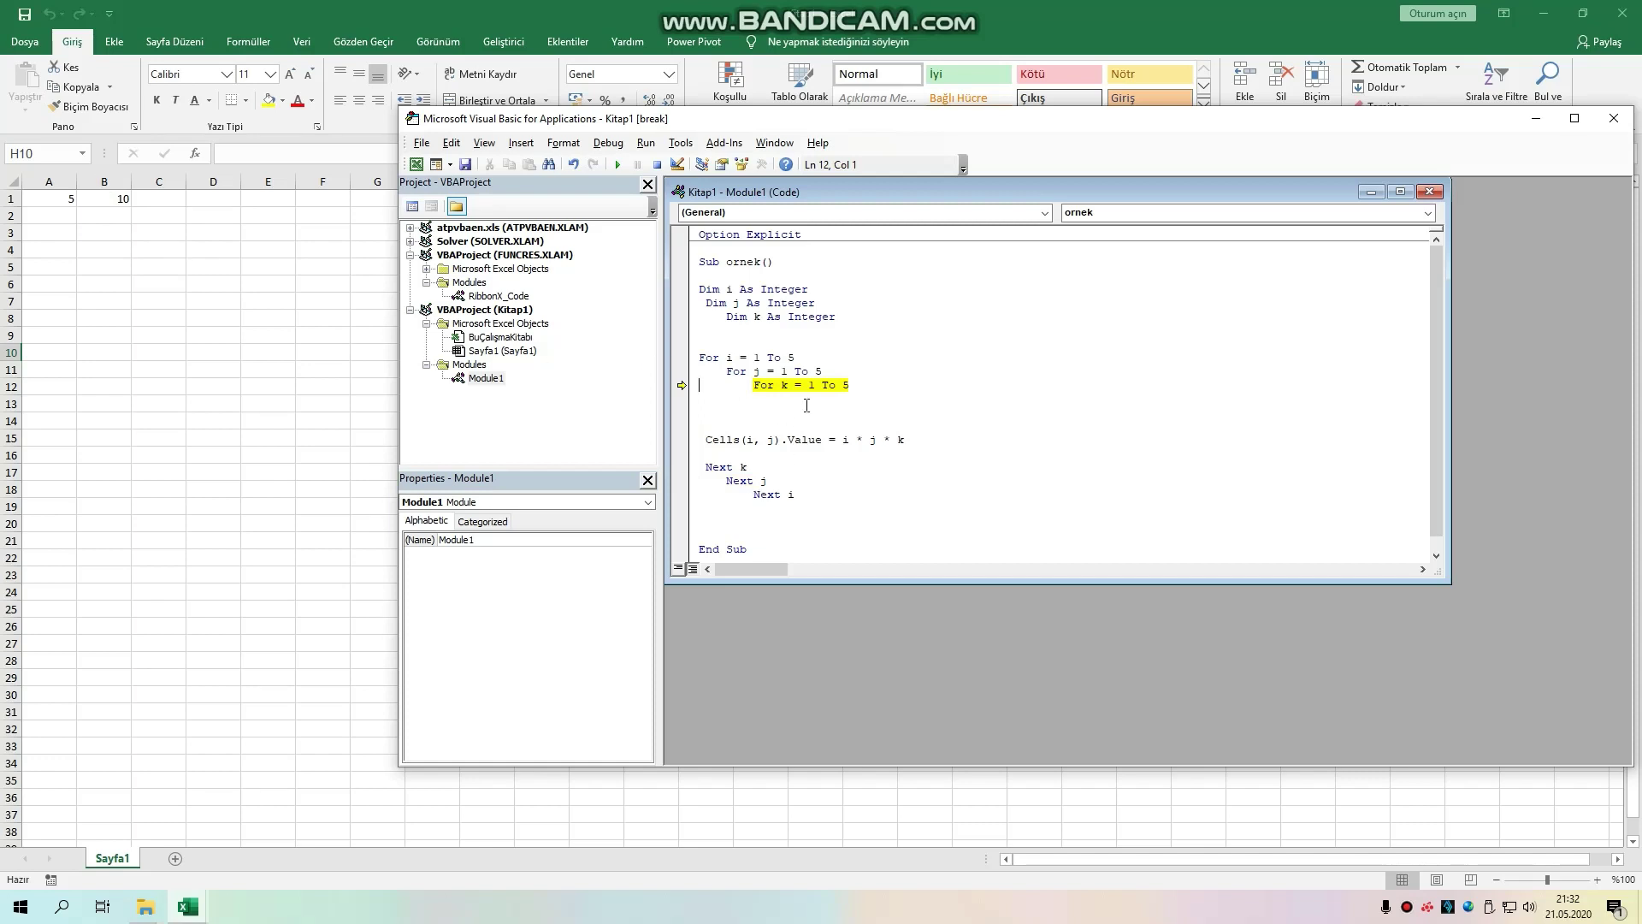
key("F8")
key("F8")
key("F8")
key("F8")
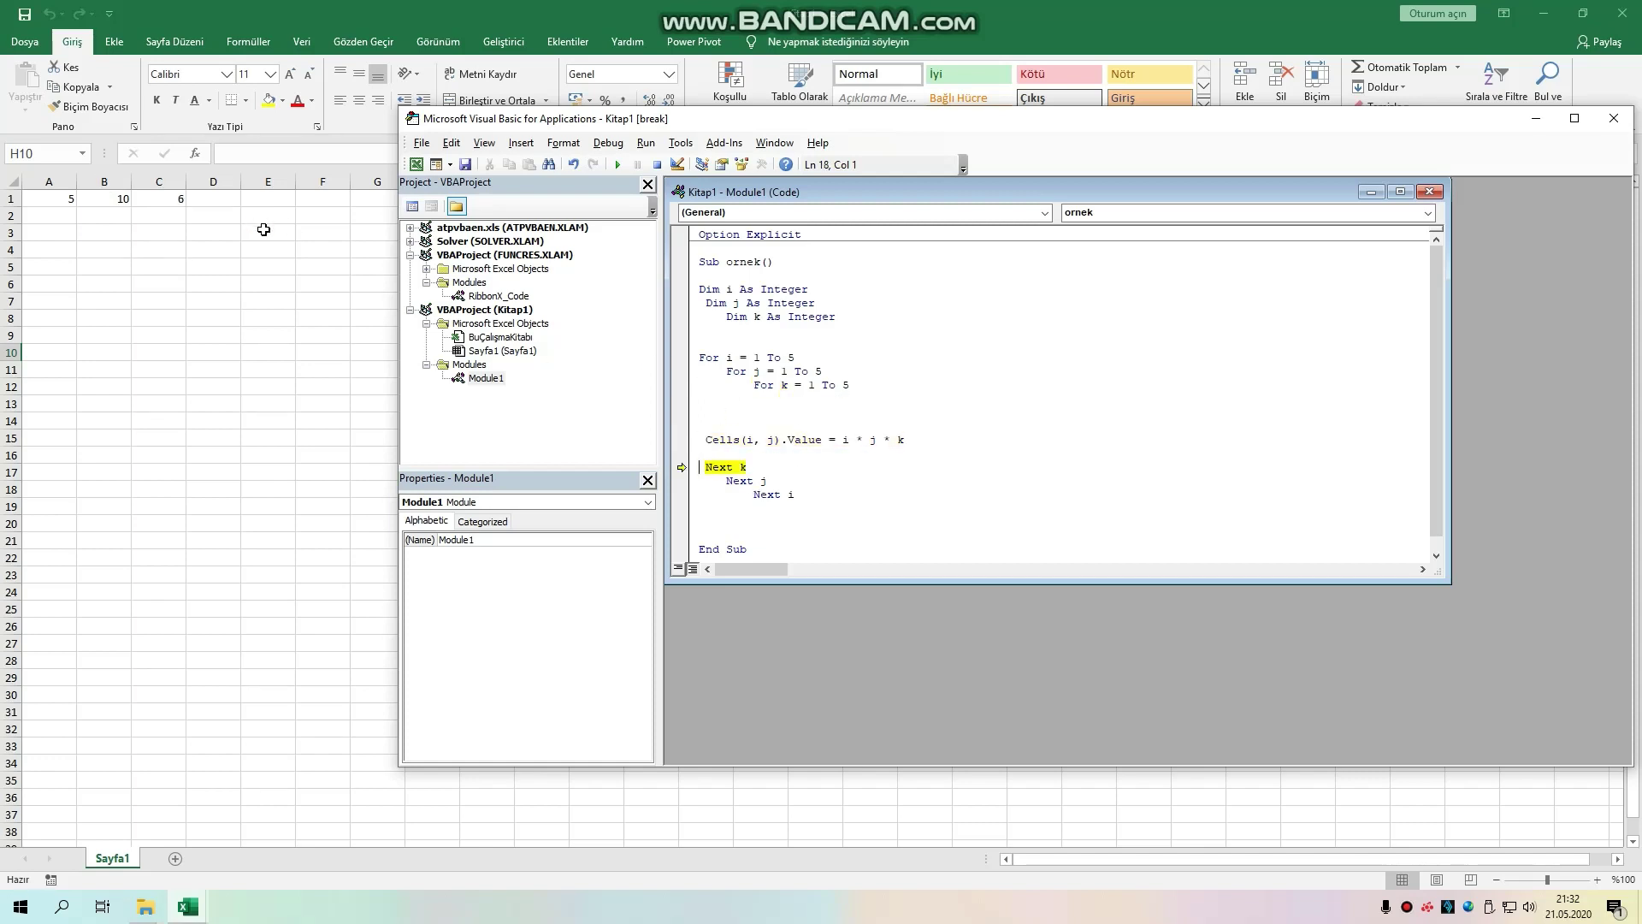
key("F8")
key("F8")
key("F8")
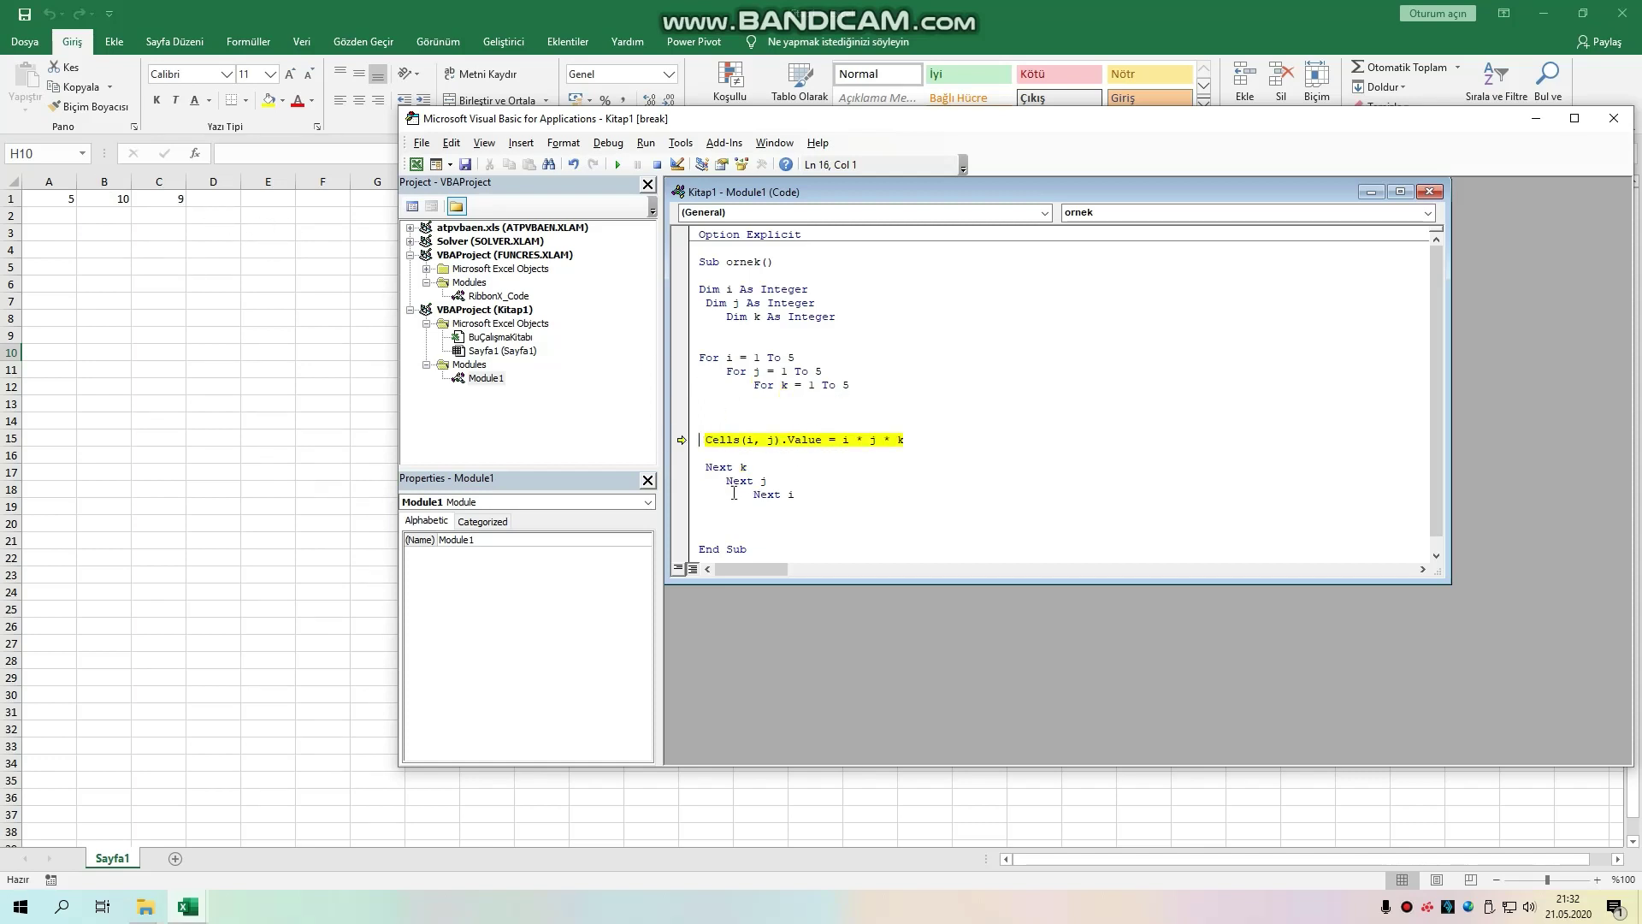
key("F5")
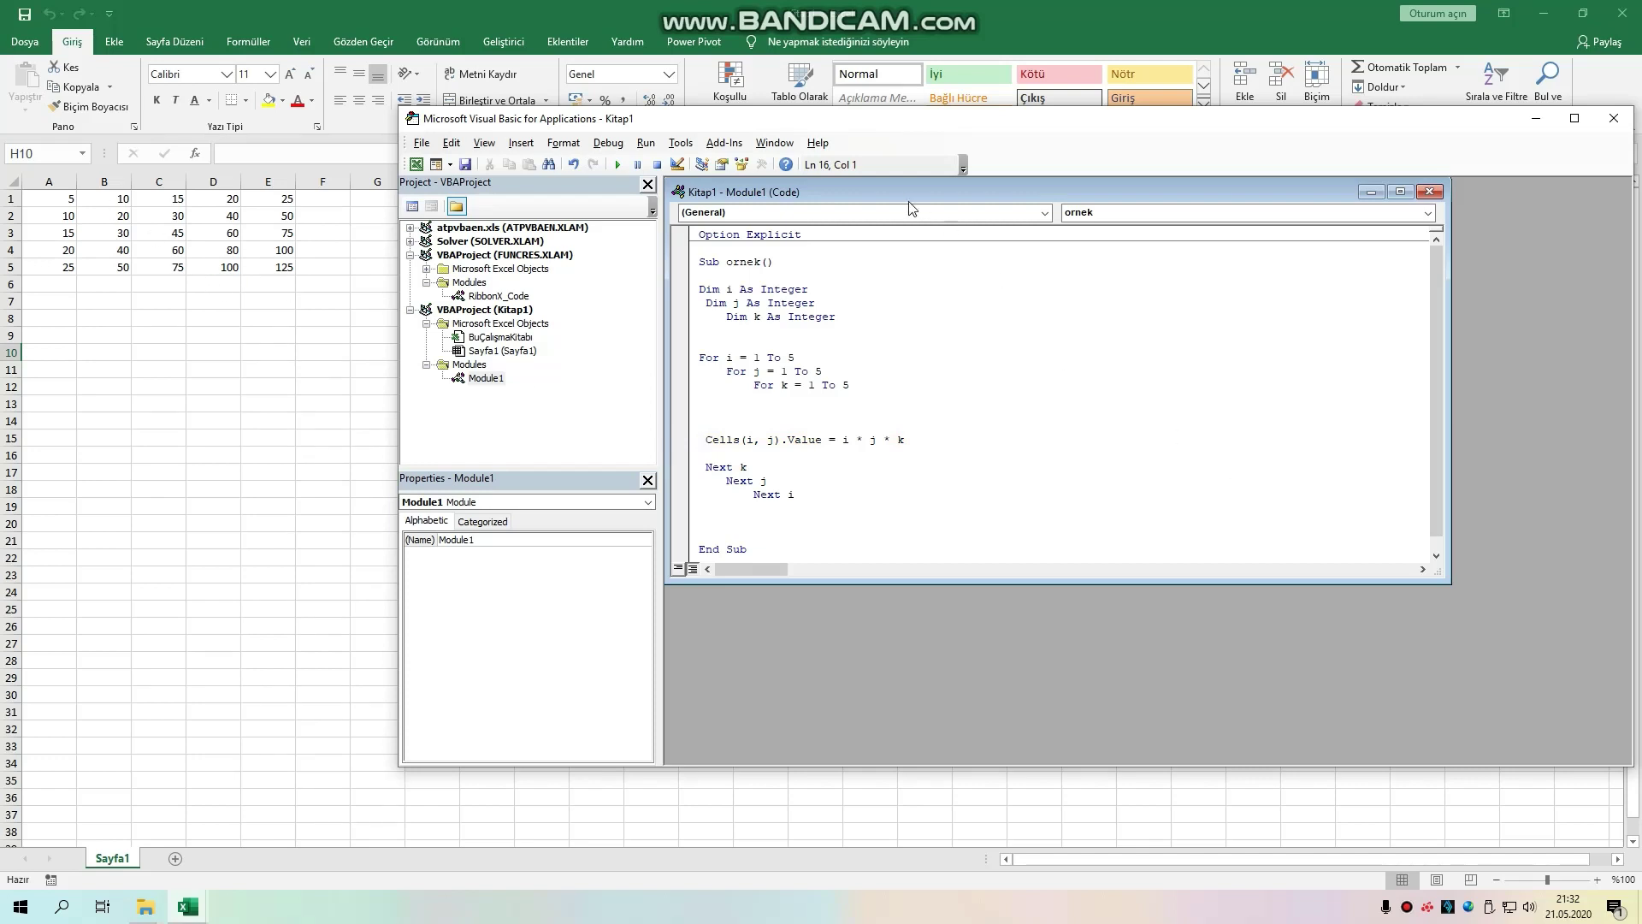
Step: Delete the whole ornek procedure from Module1, leaving only Option Explicit
left_click(73, 198)
left_click_drag(73, 198, 282, 267)
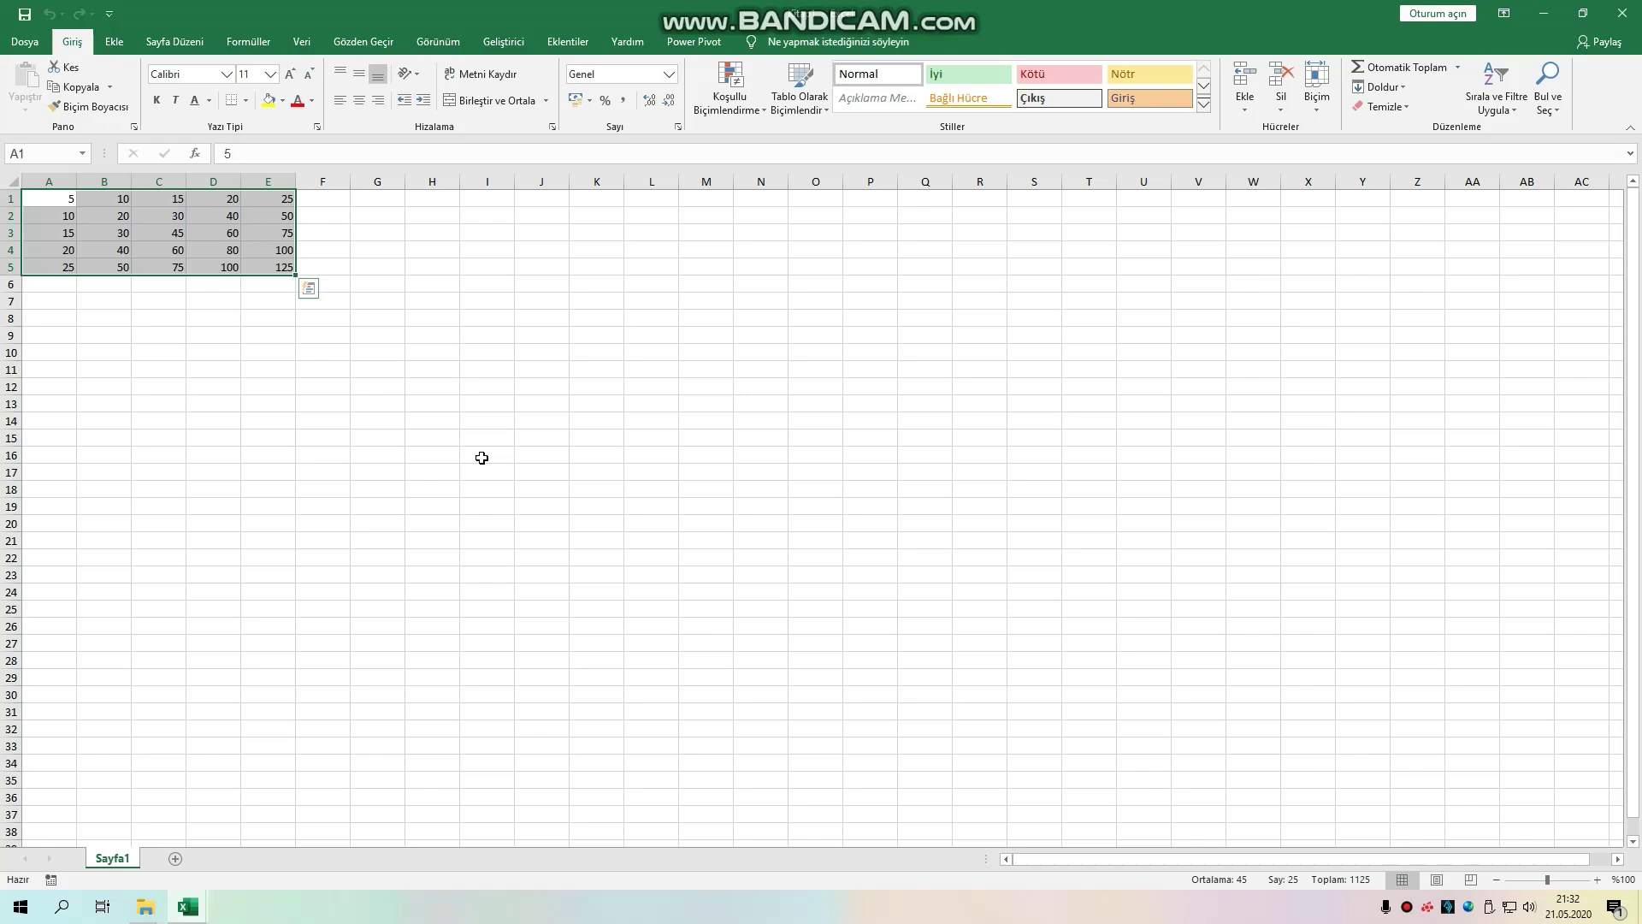
left_click(188, 906)
left_click(310, 826)
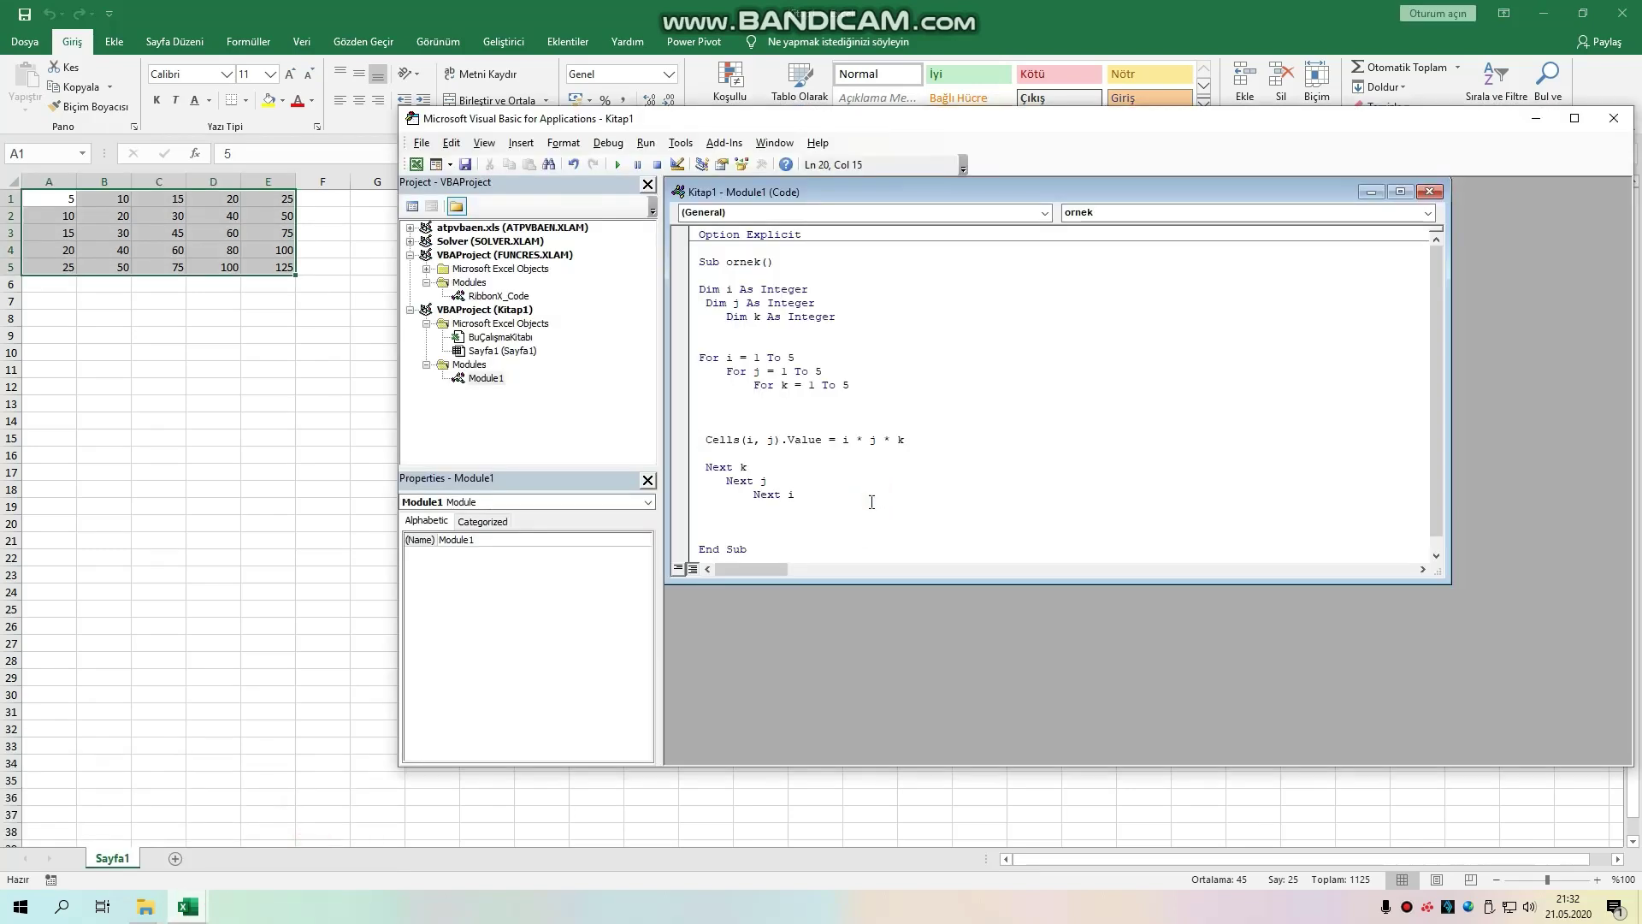
left_click(769, 528)
left_click_drag(701, 271, 753, 552)
key("Delete")
Step: Clear the values in A1:E5 on Sayfa1 and return to the VBA editor with Alt+F11
left_click(50, 197)
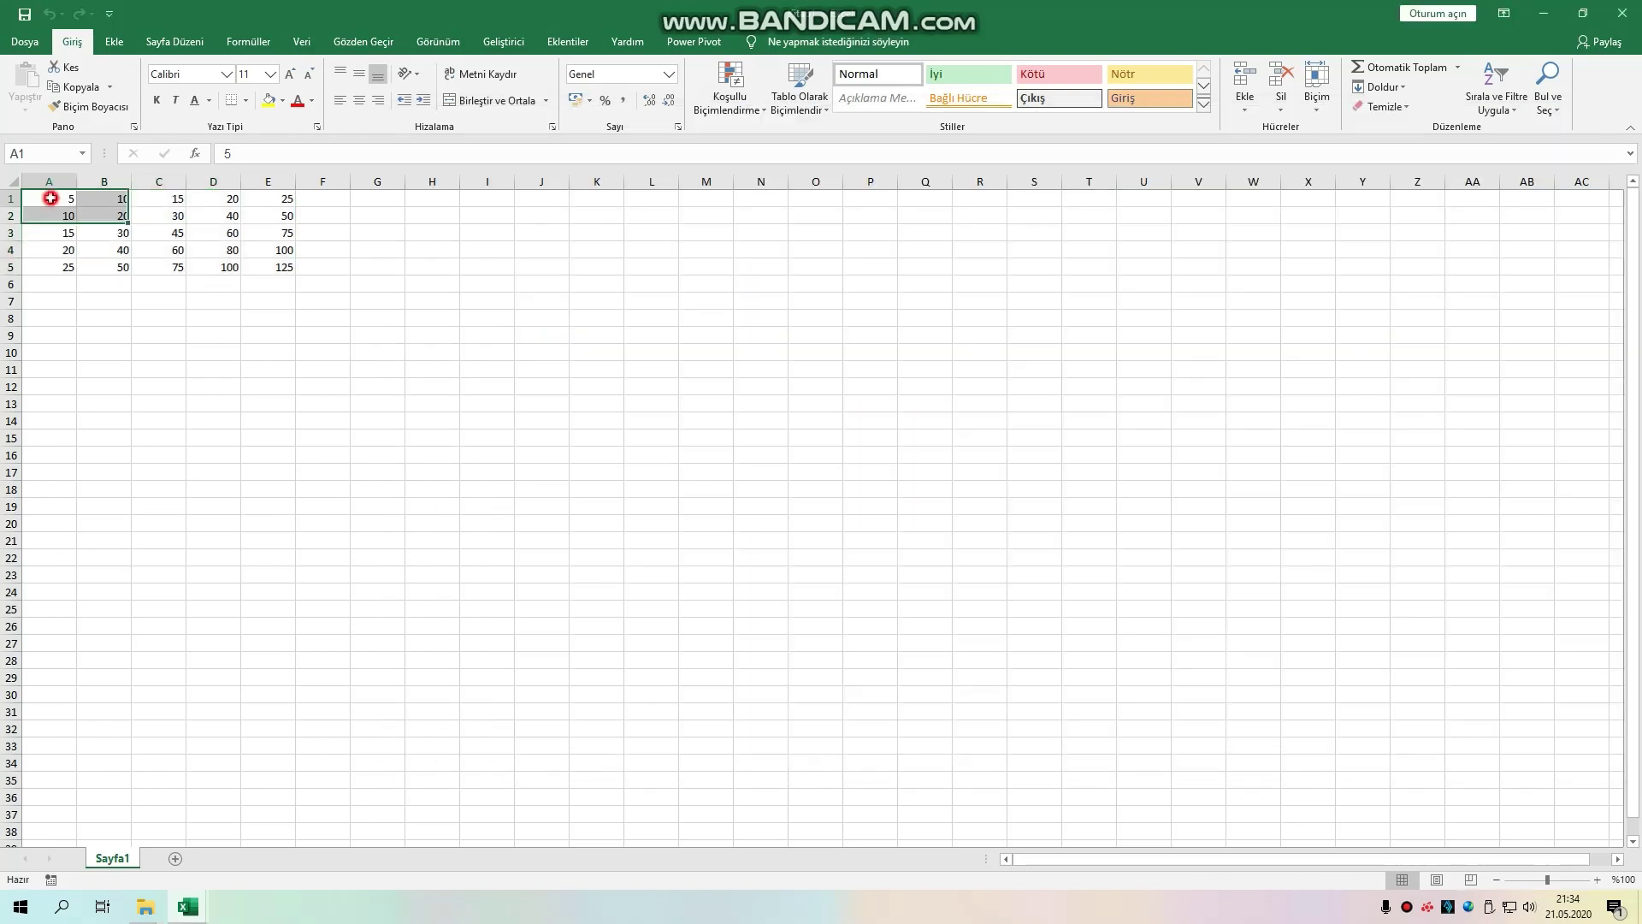
left_click(50, 198)
left_click(366, 249)
left_click_drag(60, 198, 266, 270)
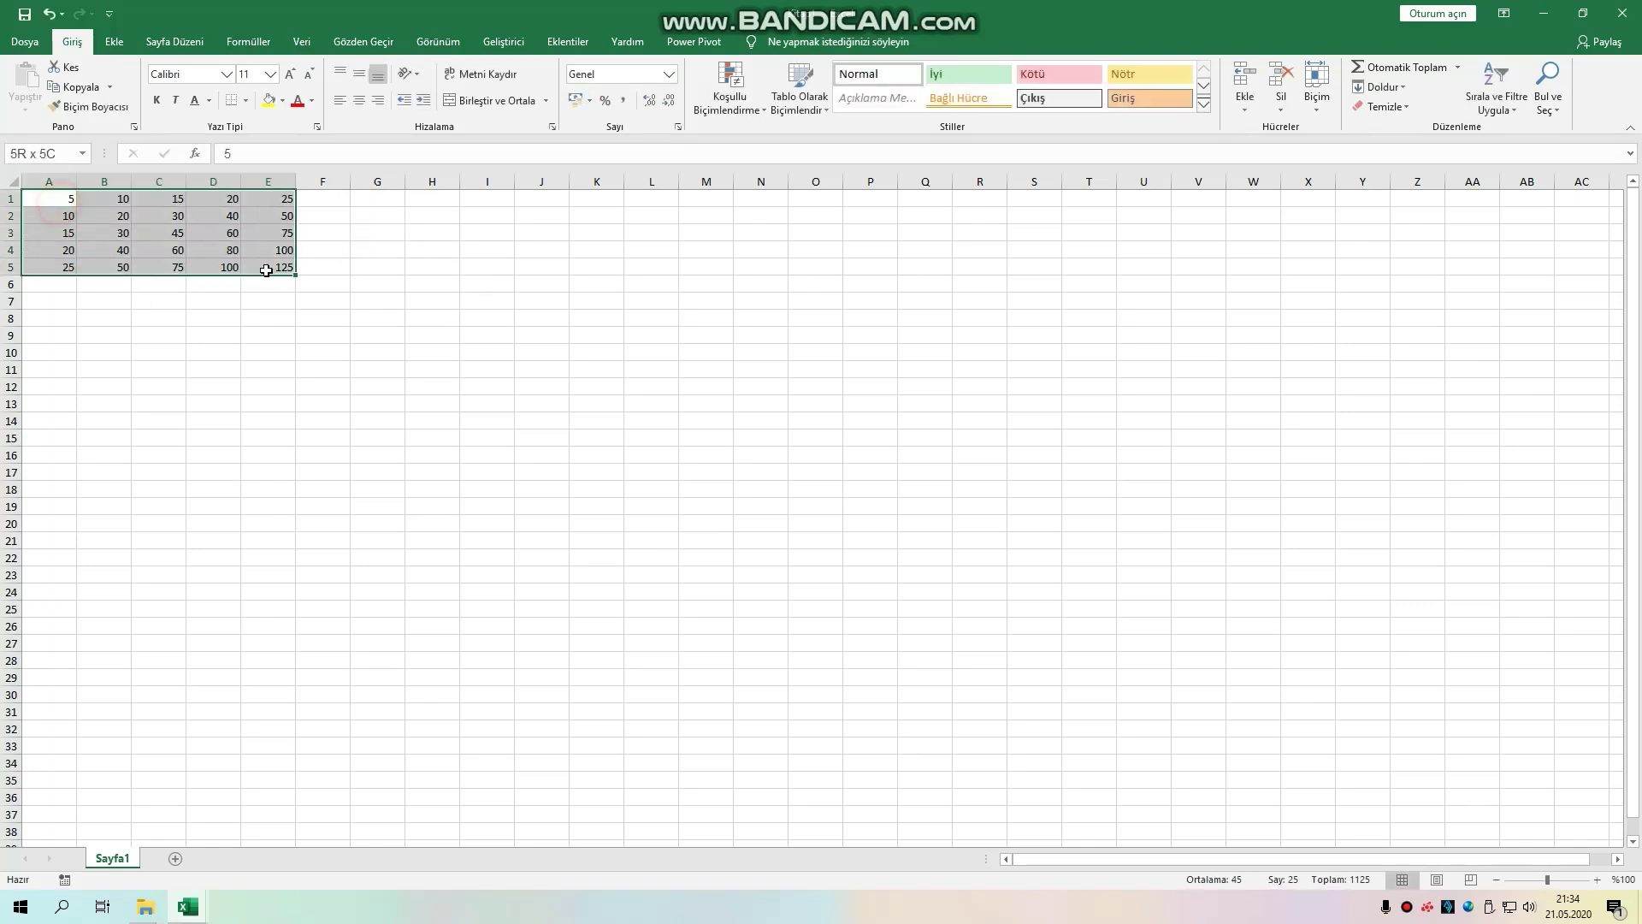
key("Delete")
left_click(403, 322)
key("alt+F11")
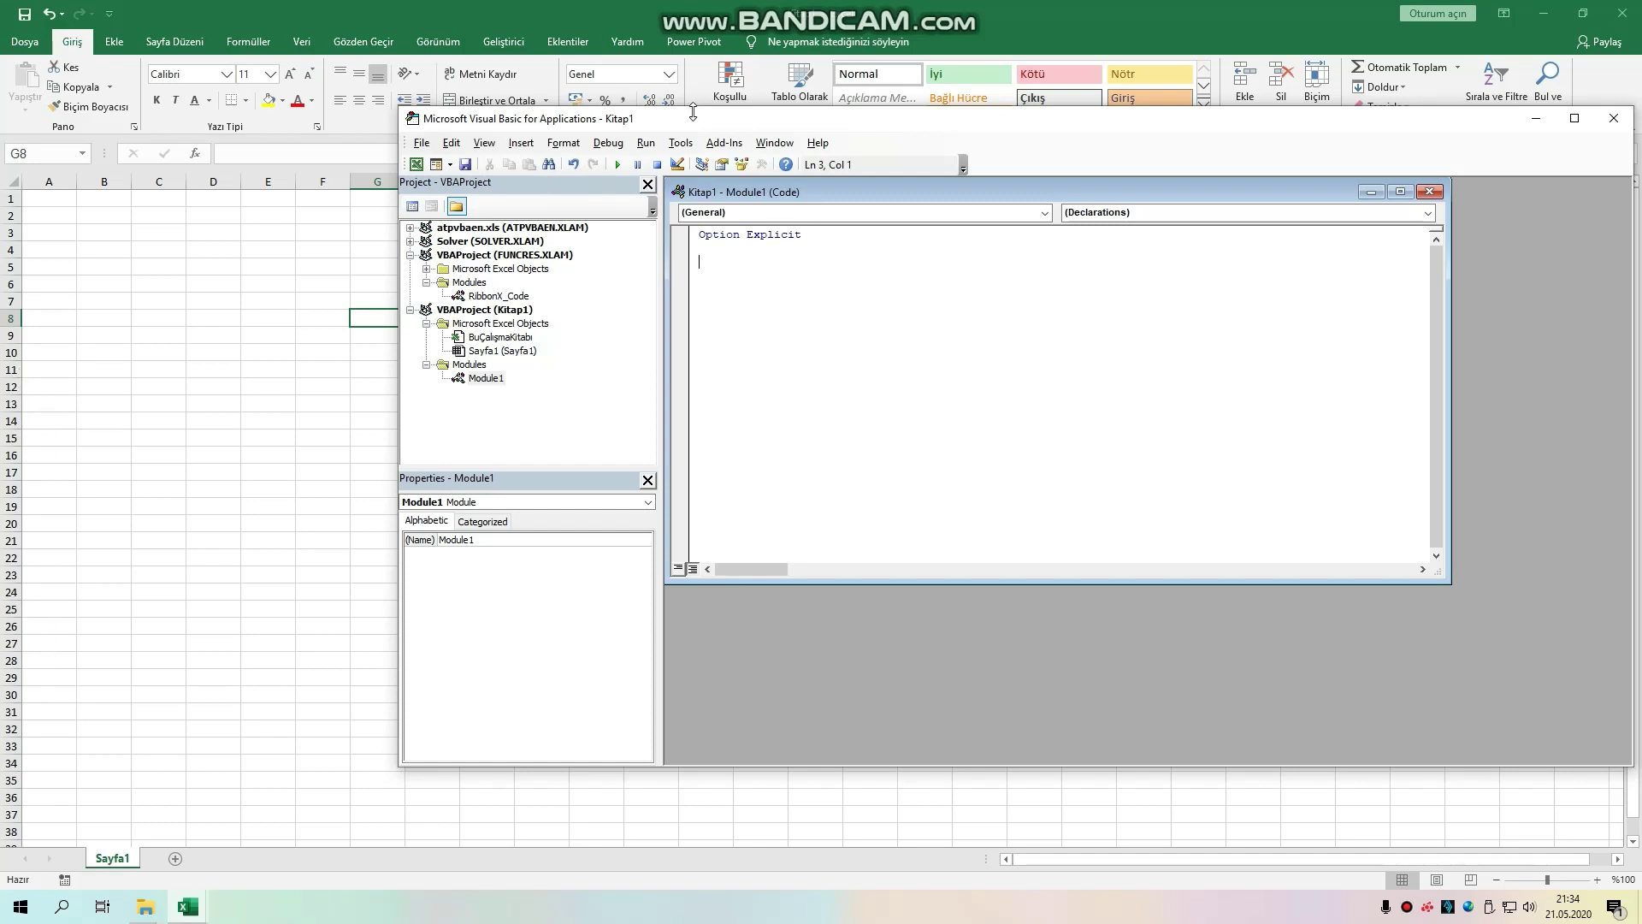
Step: Maximise the VBA editor, then narrow, shorten and move the Module1 window down to the bottom
left_click_drag(693, 118, 685, 138)
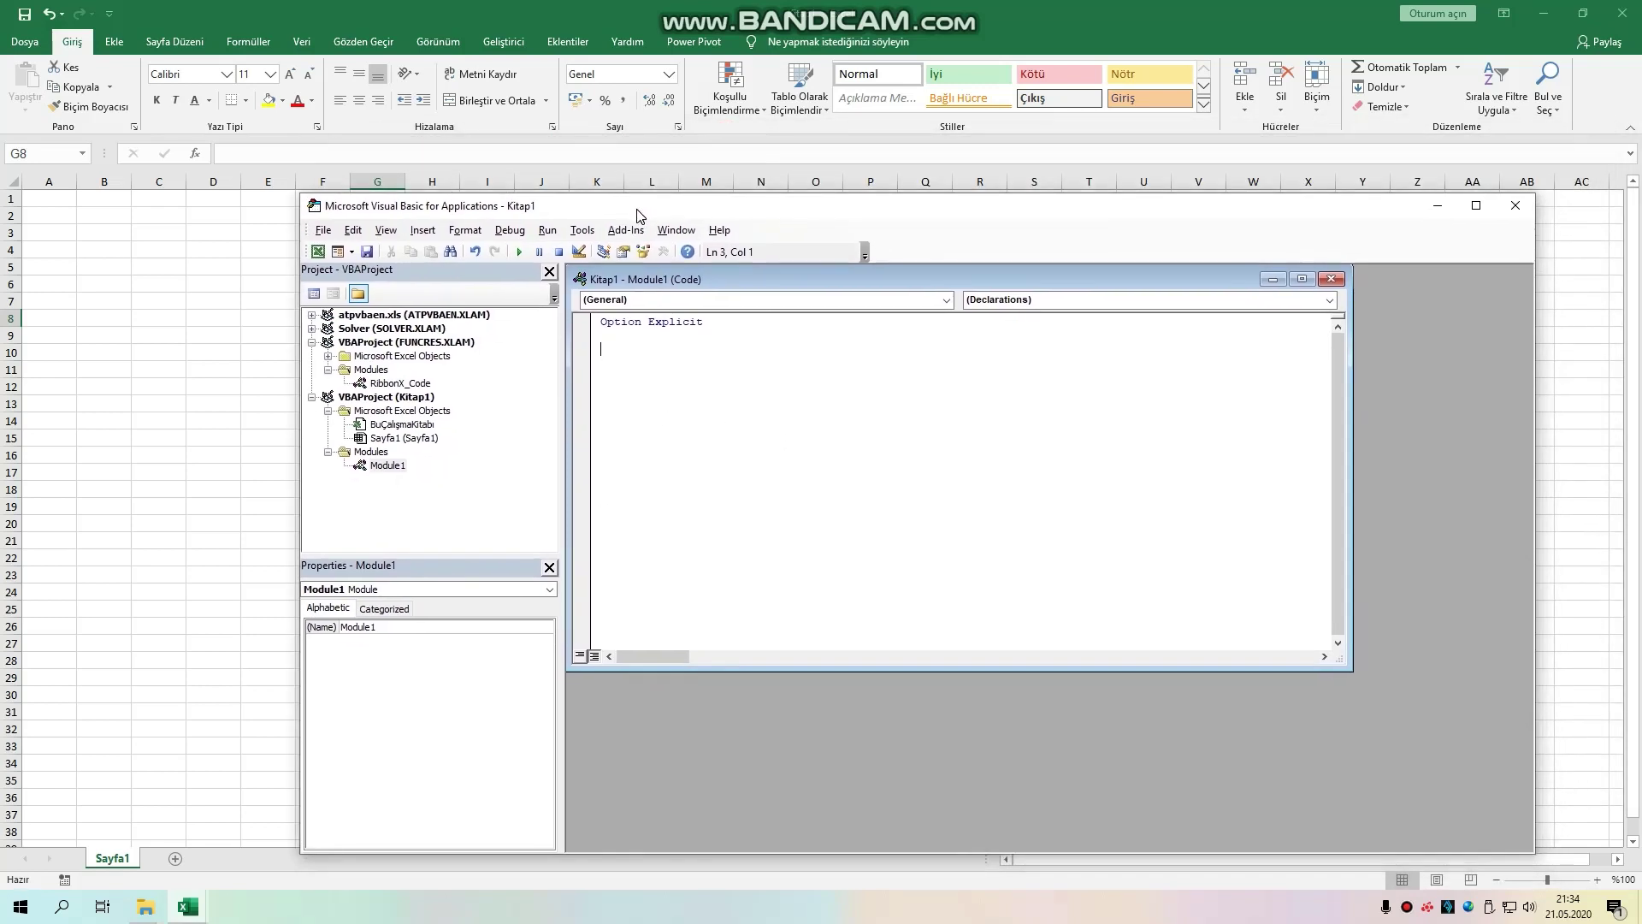
left_click_drag(719, 138, 619, 202)
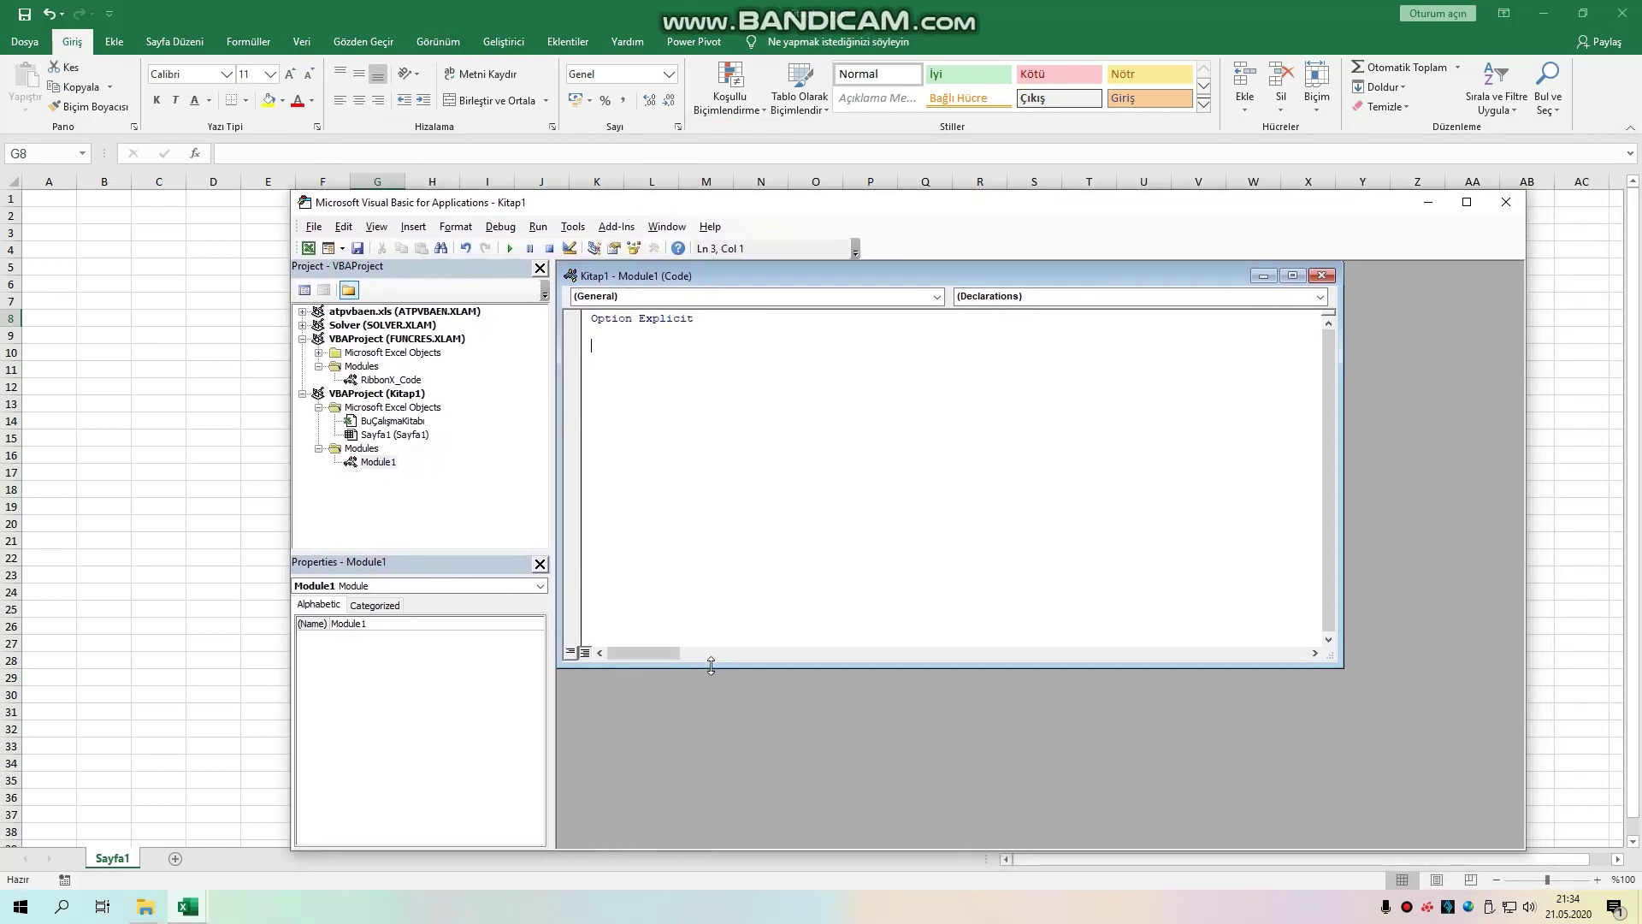
left_click(1466, 202)
left_click_drag(624, 77, 724, 129)
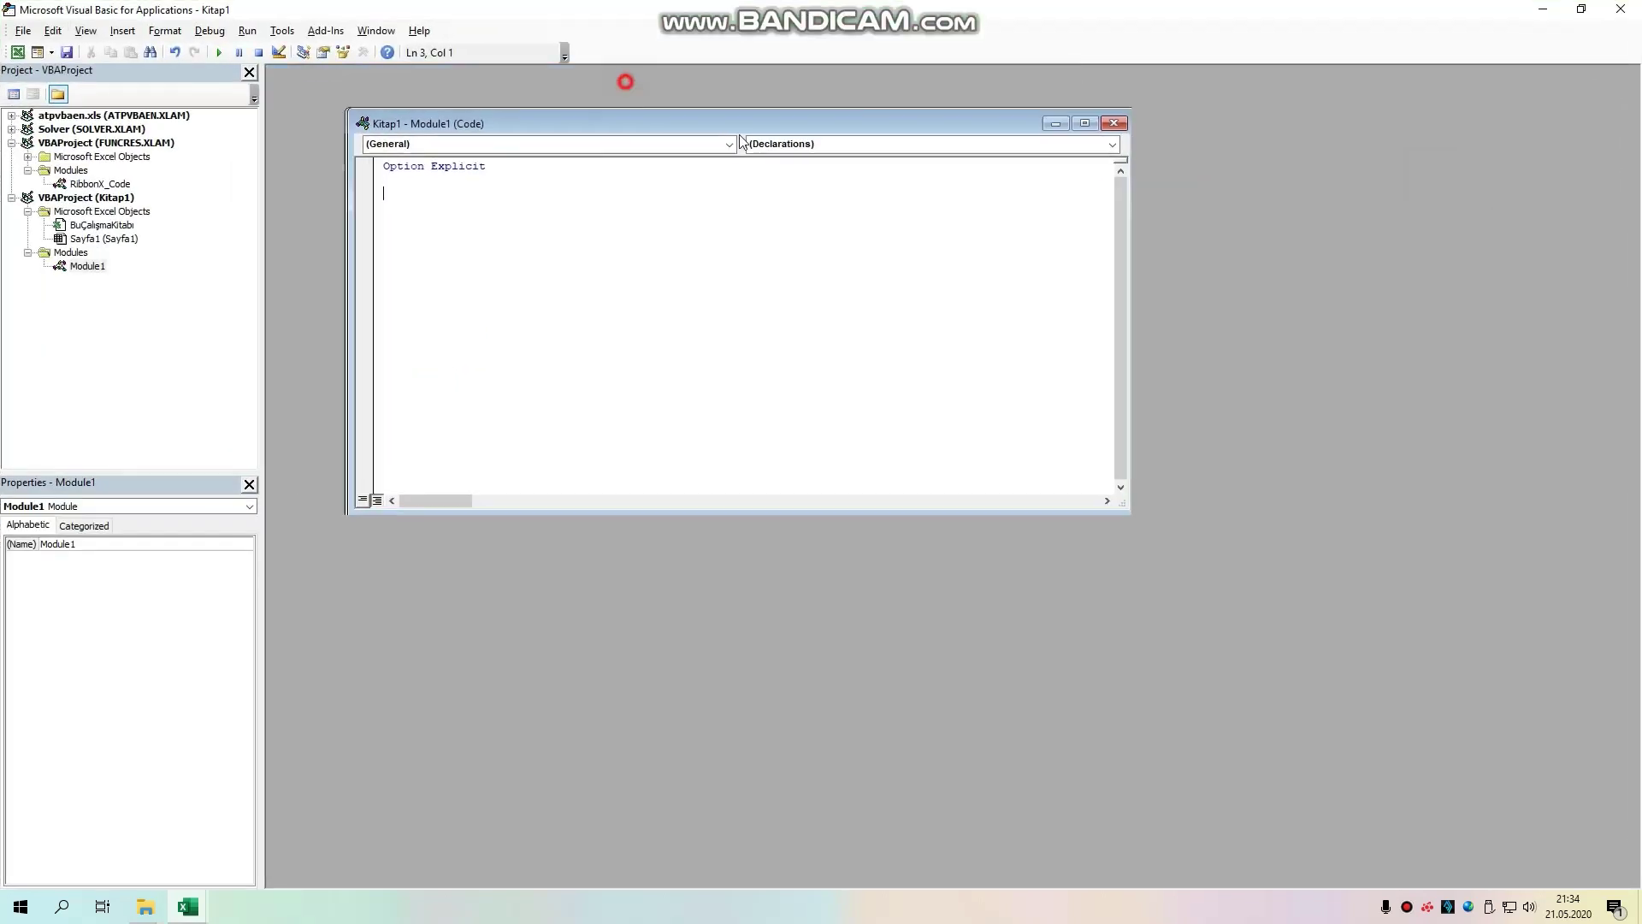
left_click_drag(1147, 345, 807, 345)
left_click_drag(579, 128, 476, 413)
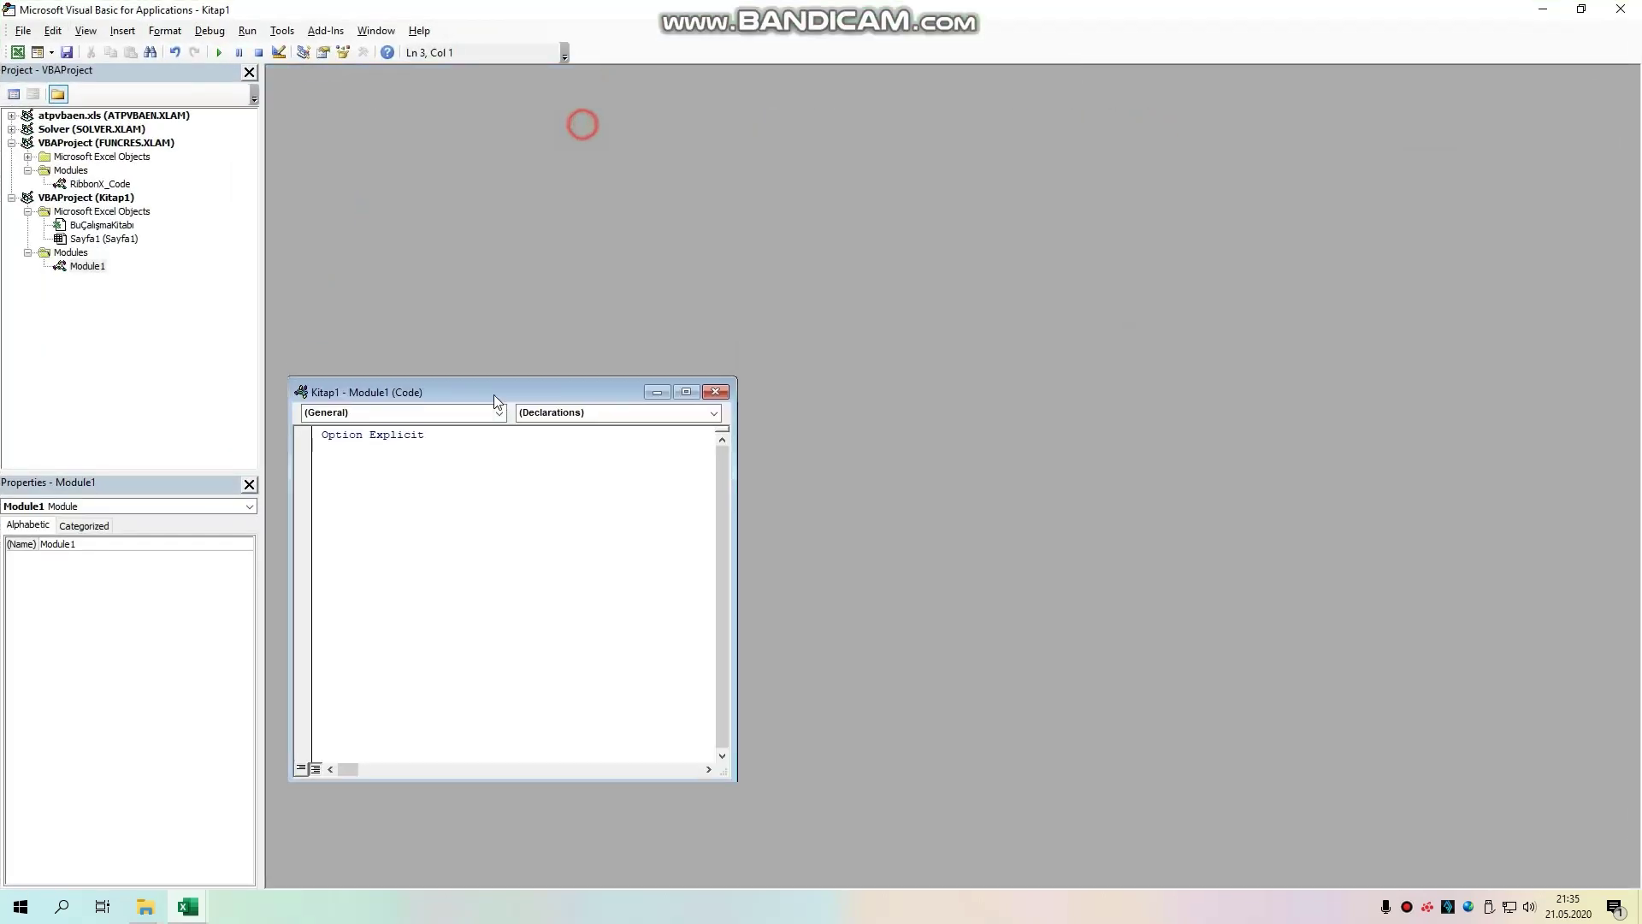
left_click_drag(451, 801, 453, 645)
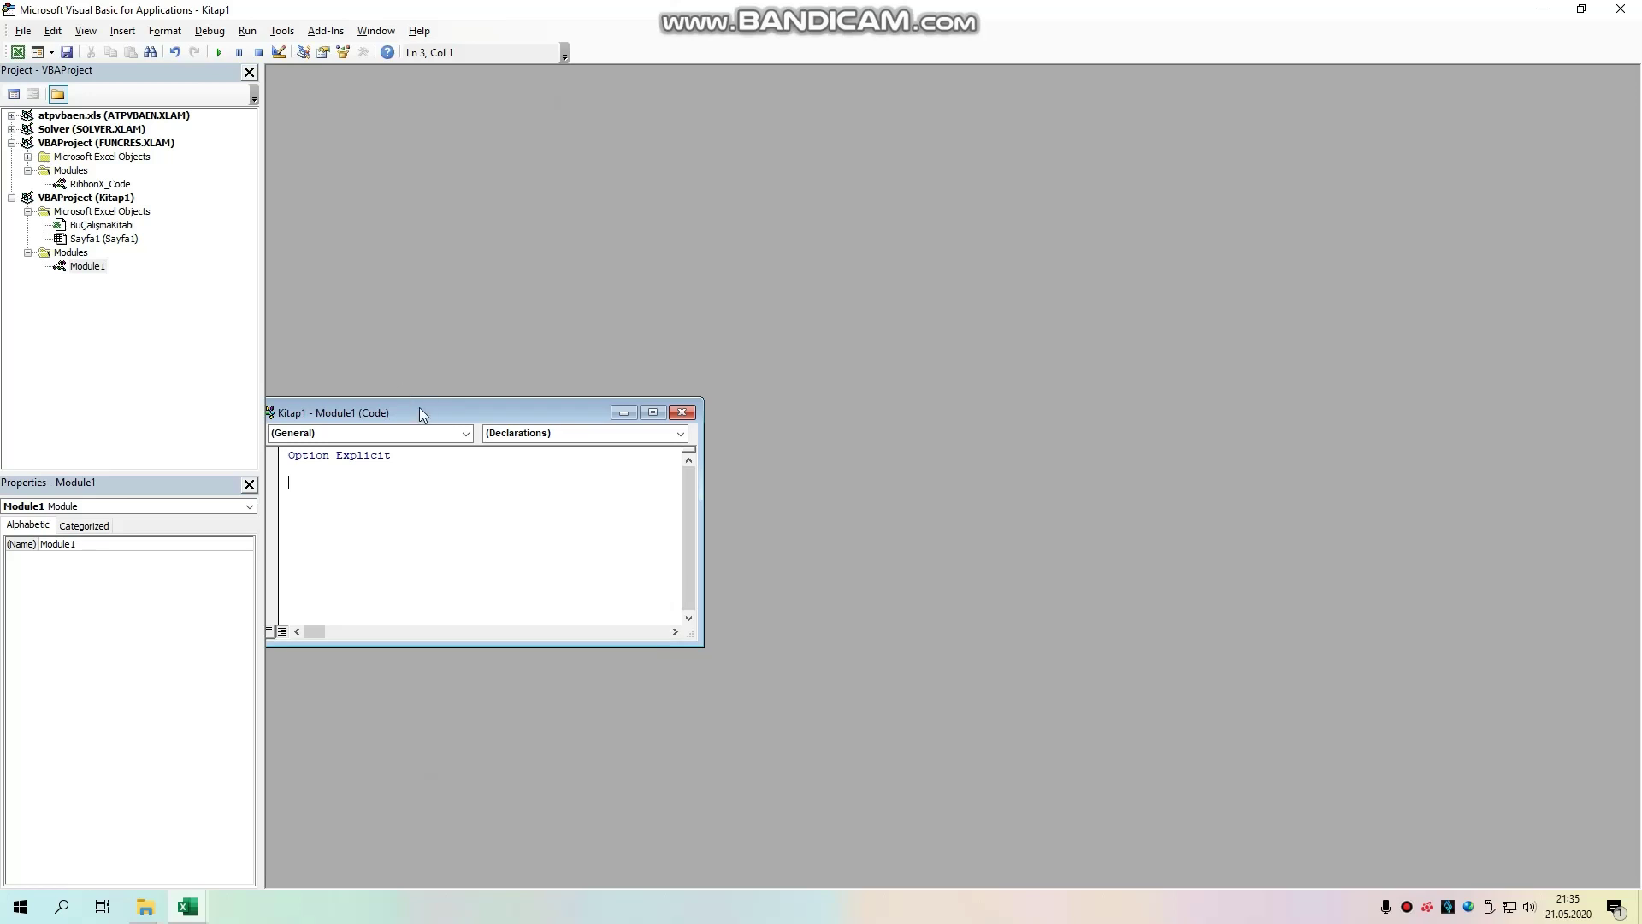
left_click_drag(419, 412, 433, 645)
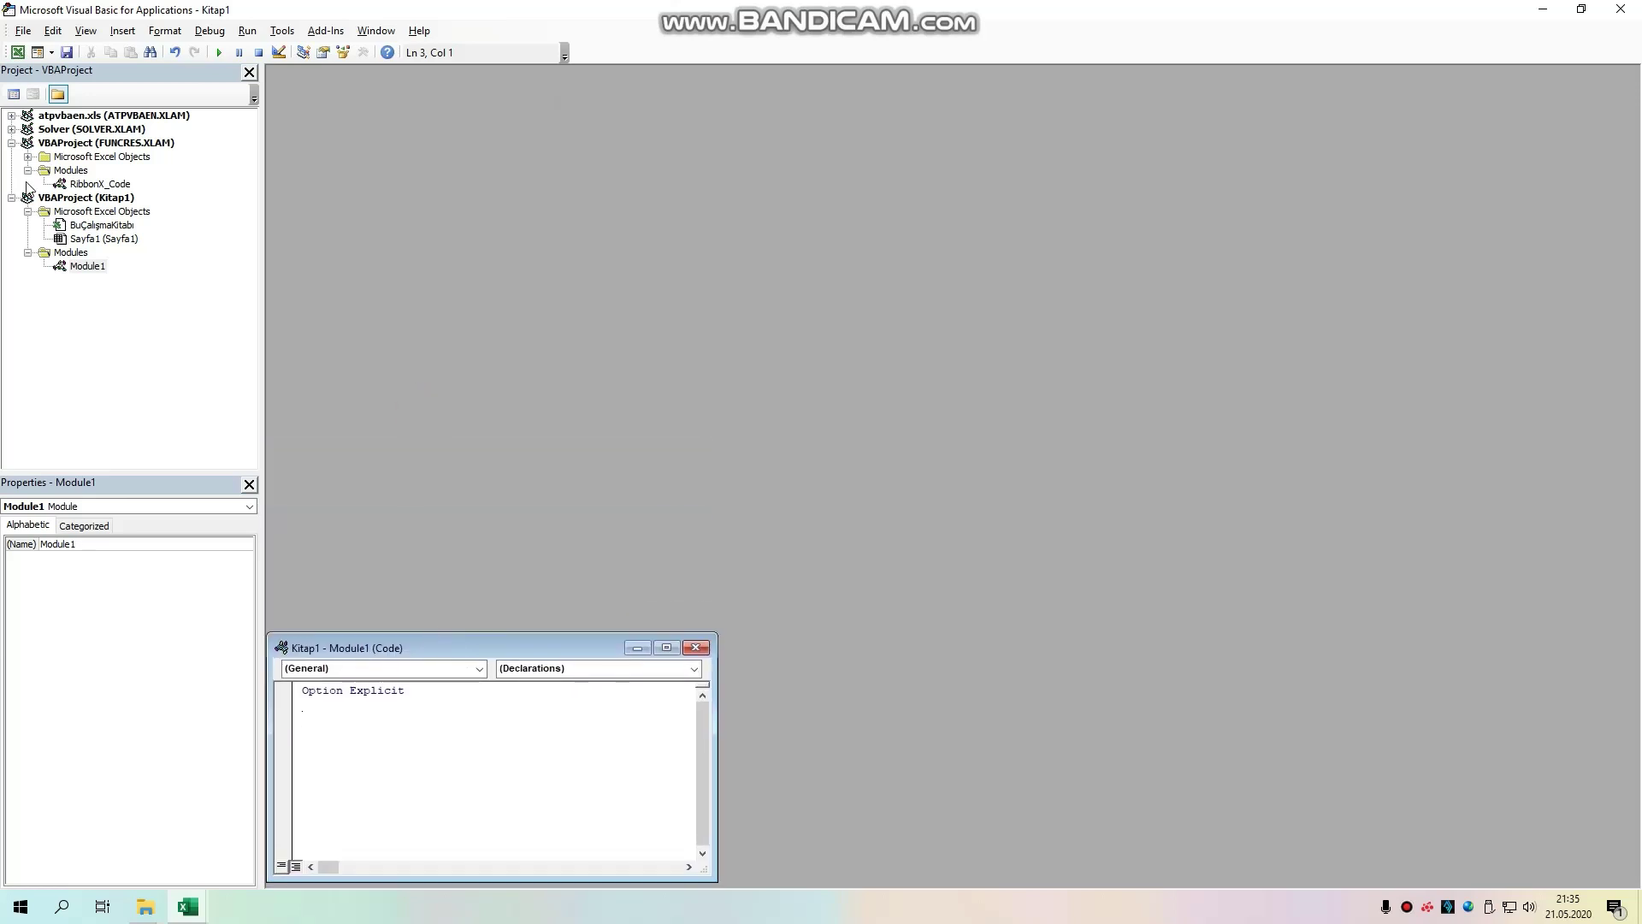
Step: Insert a new UserForm1 from the Sayfa1 context menu and resize its designer window
right_click(97, 241)
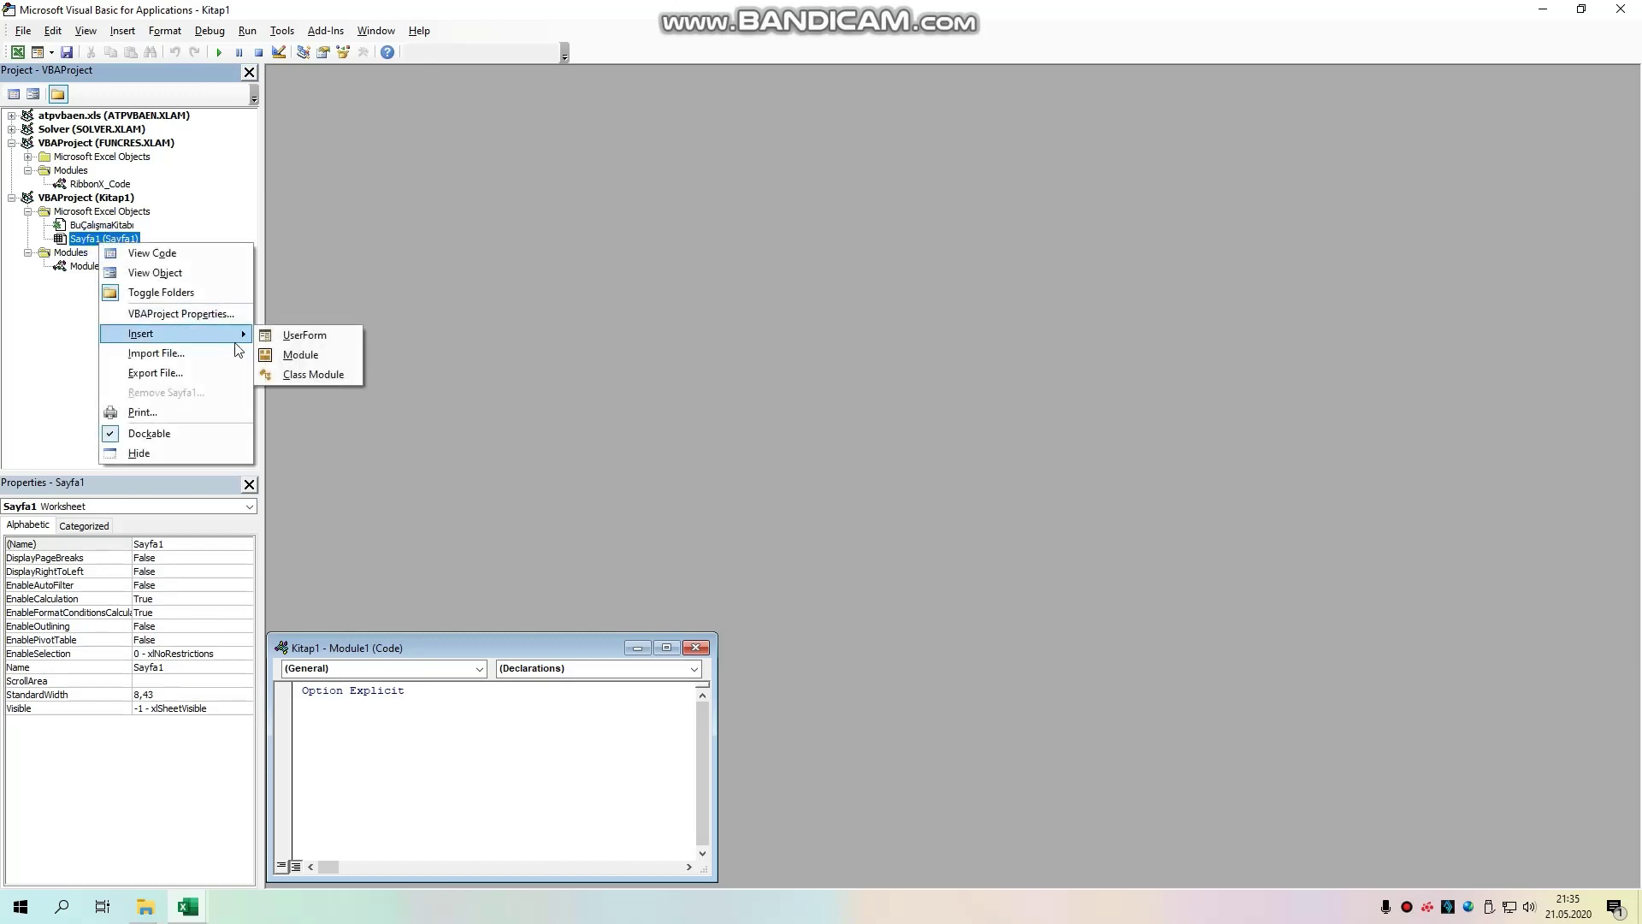
left_click(291, 335)
left_click_drag(695, 322, 540, 127)
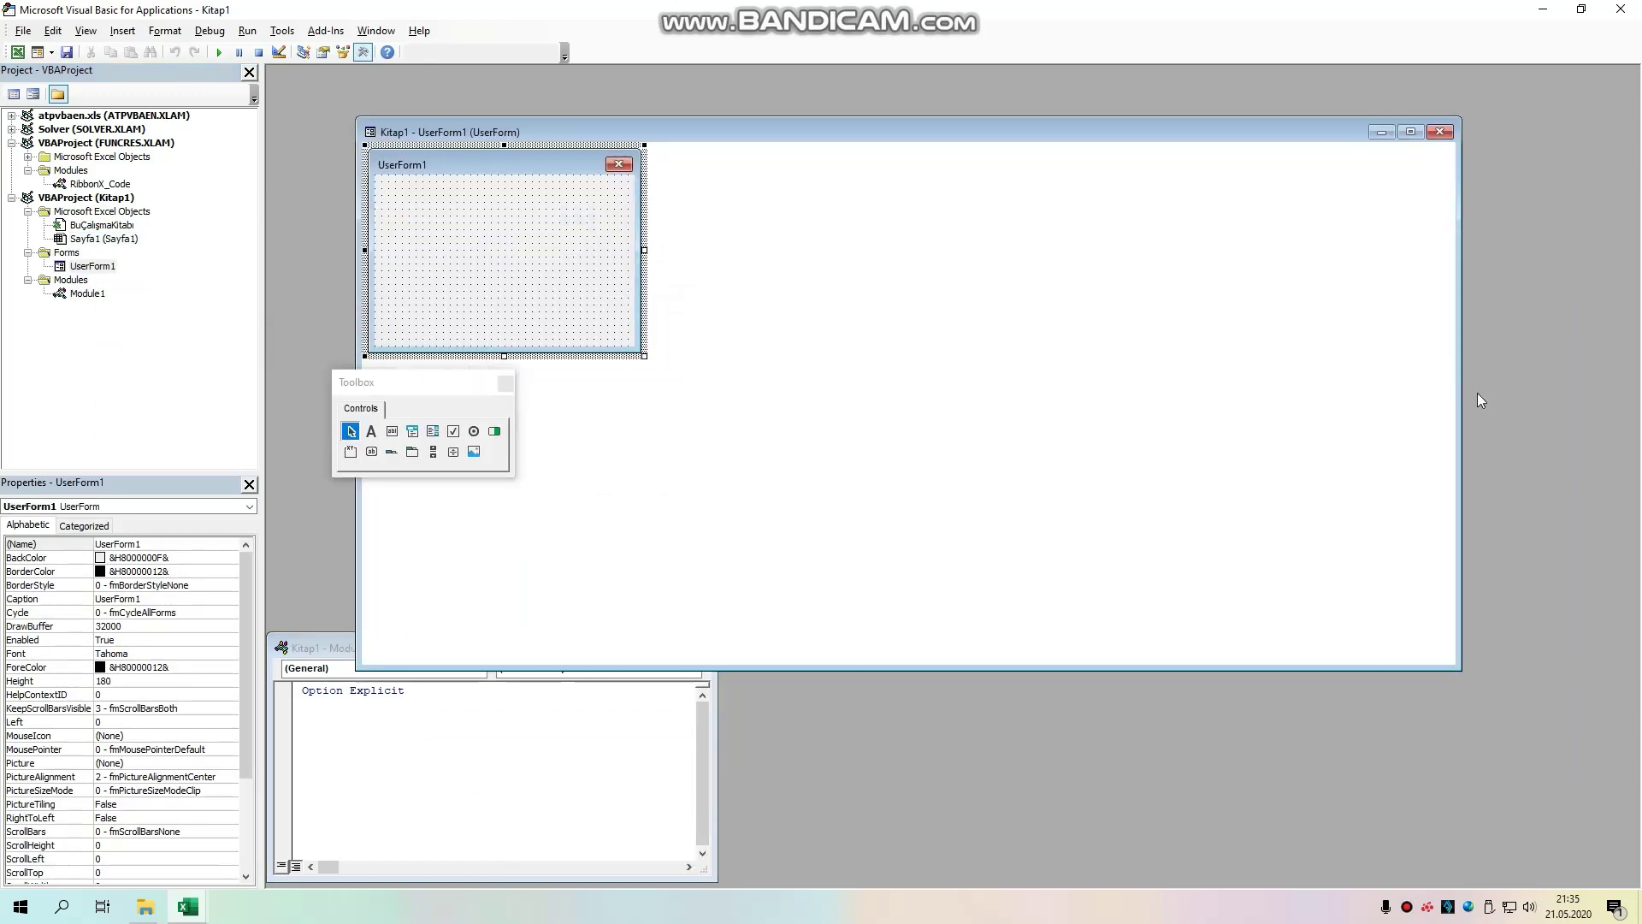
left_click_drag(1481, 402, 796, 402)
left_click_drag(603, 669, 603, 431)
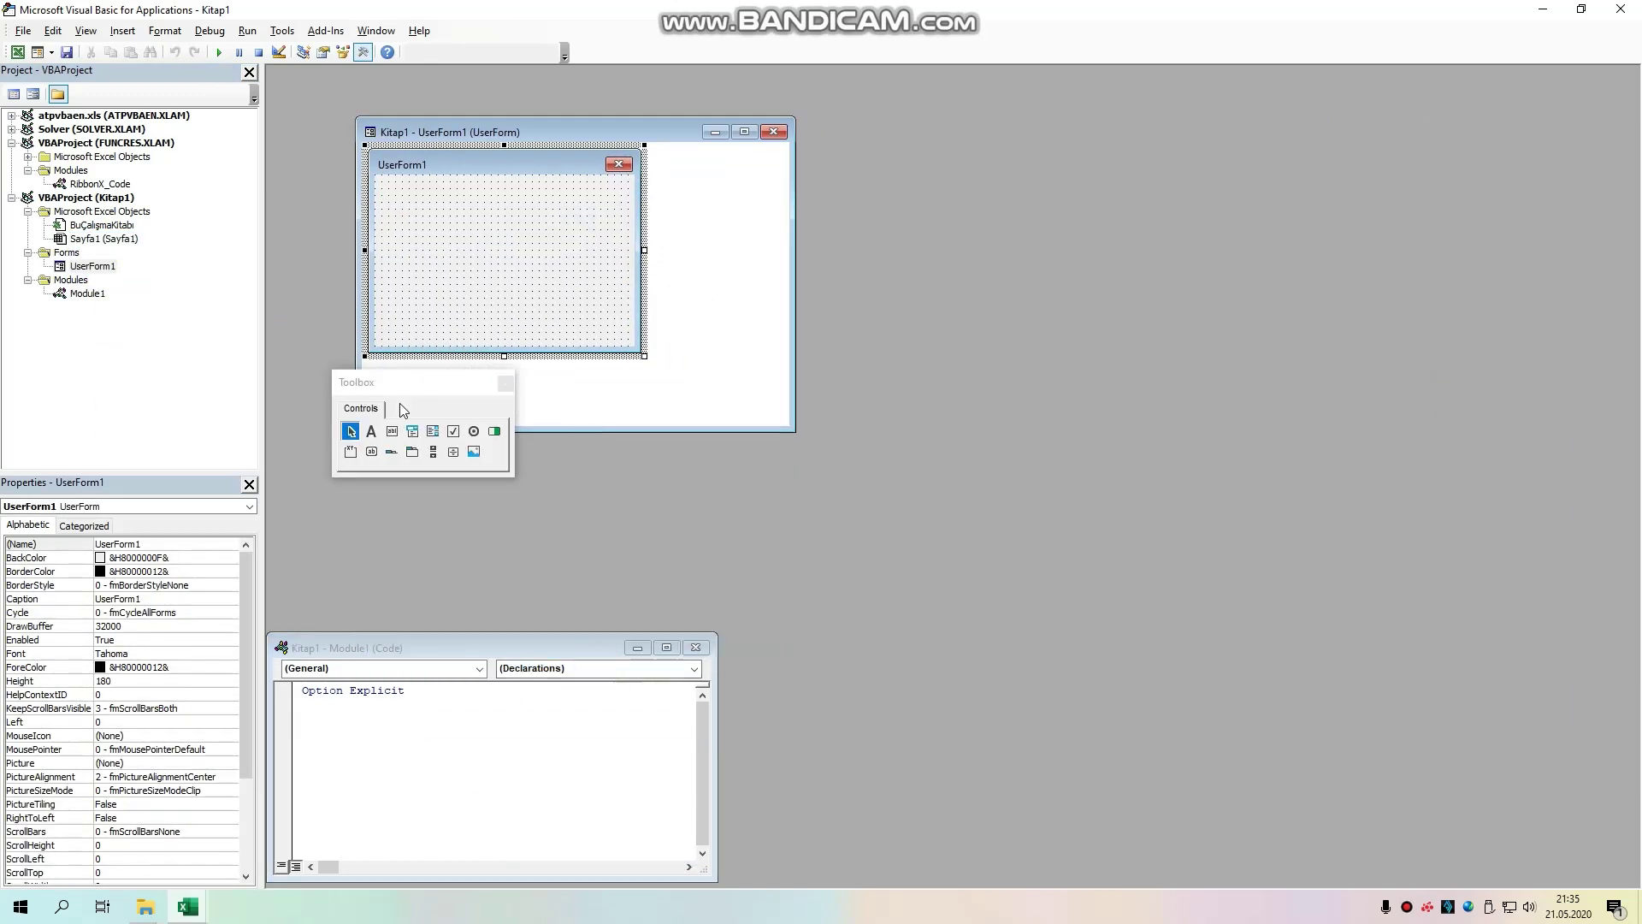
Step: Move the control palette aside and drag UserForm1 wider and taller to height 201,75
mouse_move(407, 382)
left_mouse_down()
mouse_move(979, 224)
mouse_move(1166, 208)
left_mouse_up()
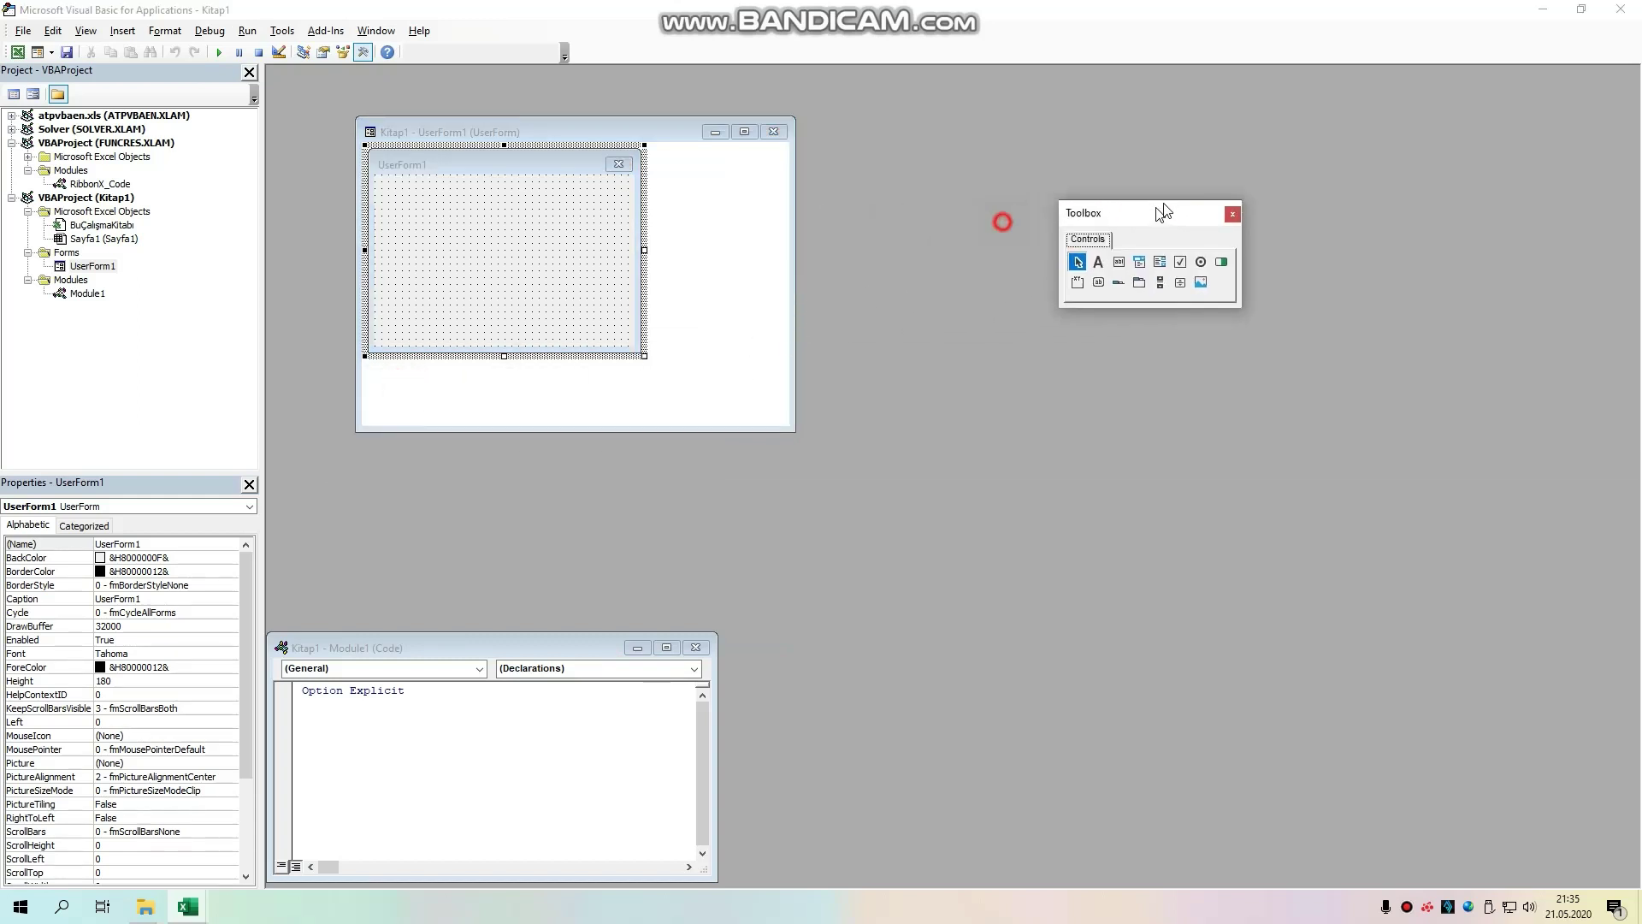
left_click_drag(573, 133, 490, 87)
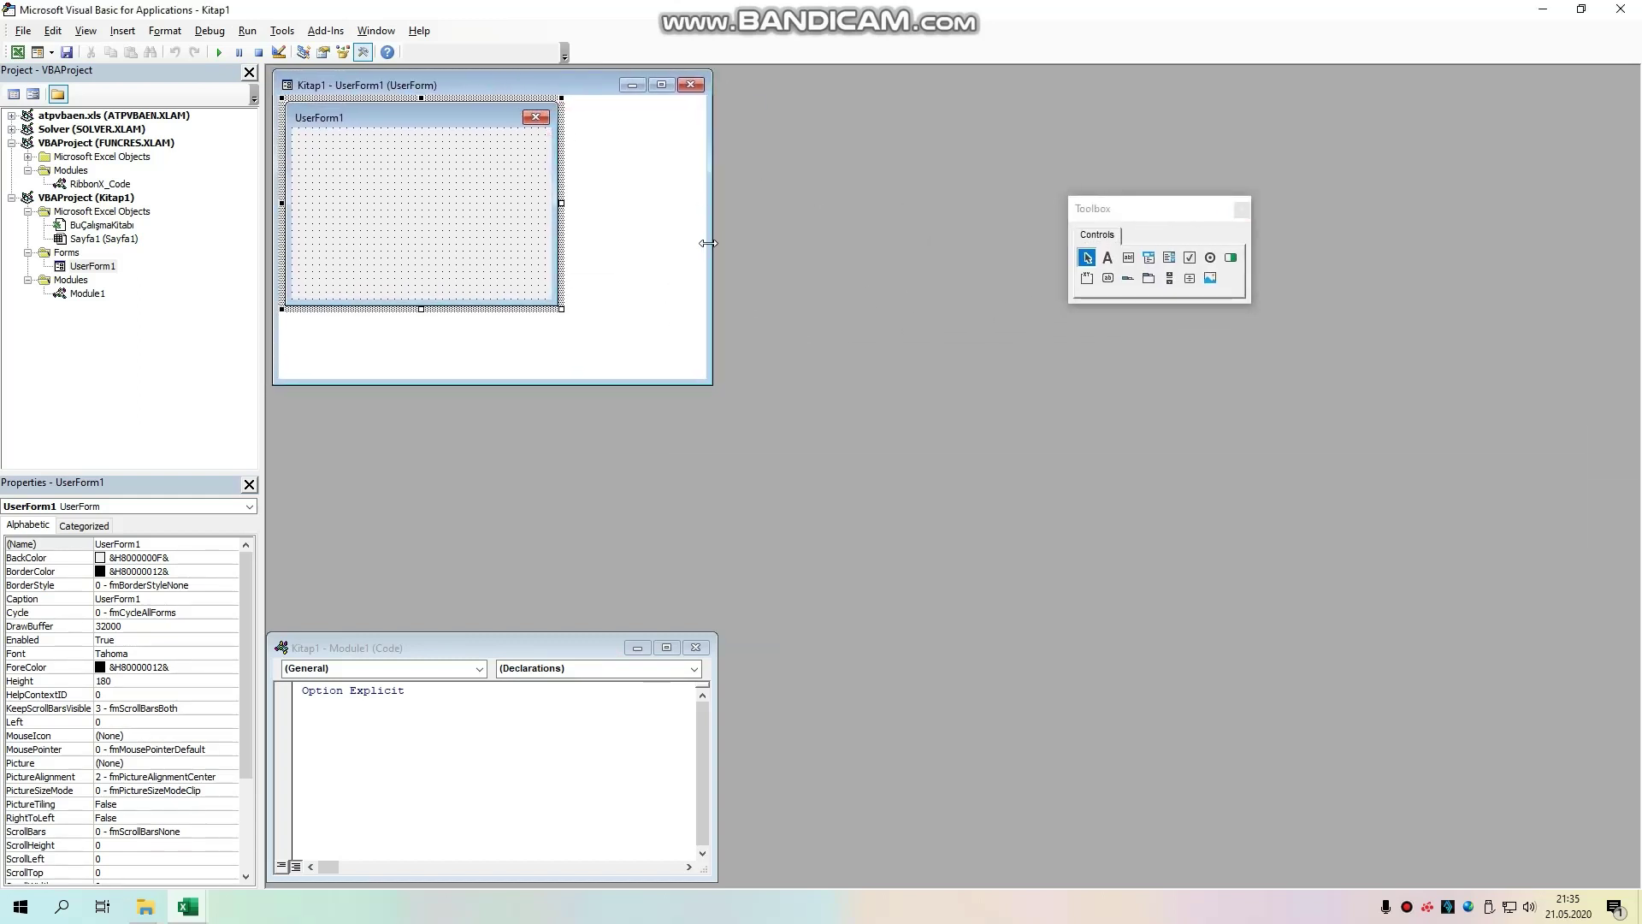
left_click_drag(712, 234, 1012, 240)
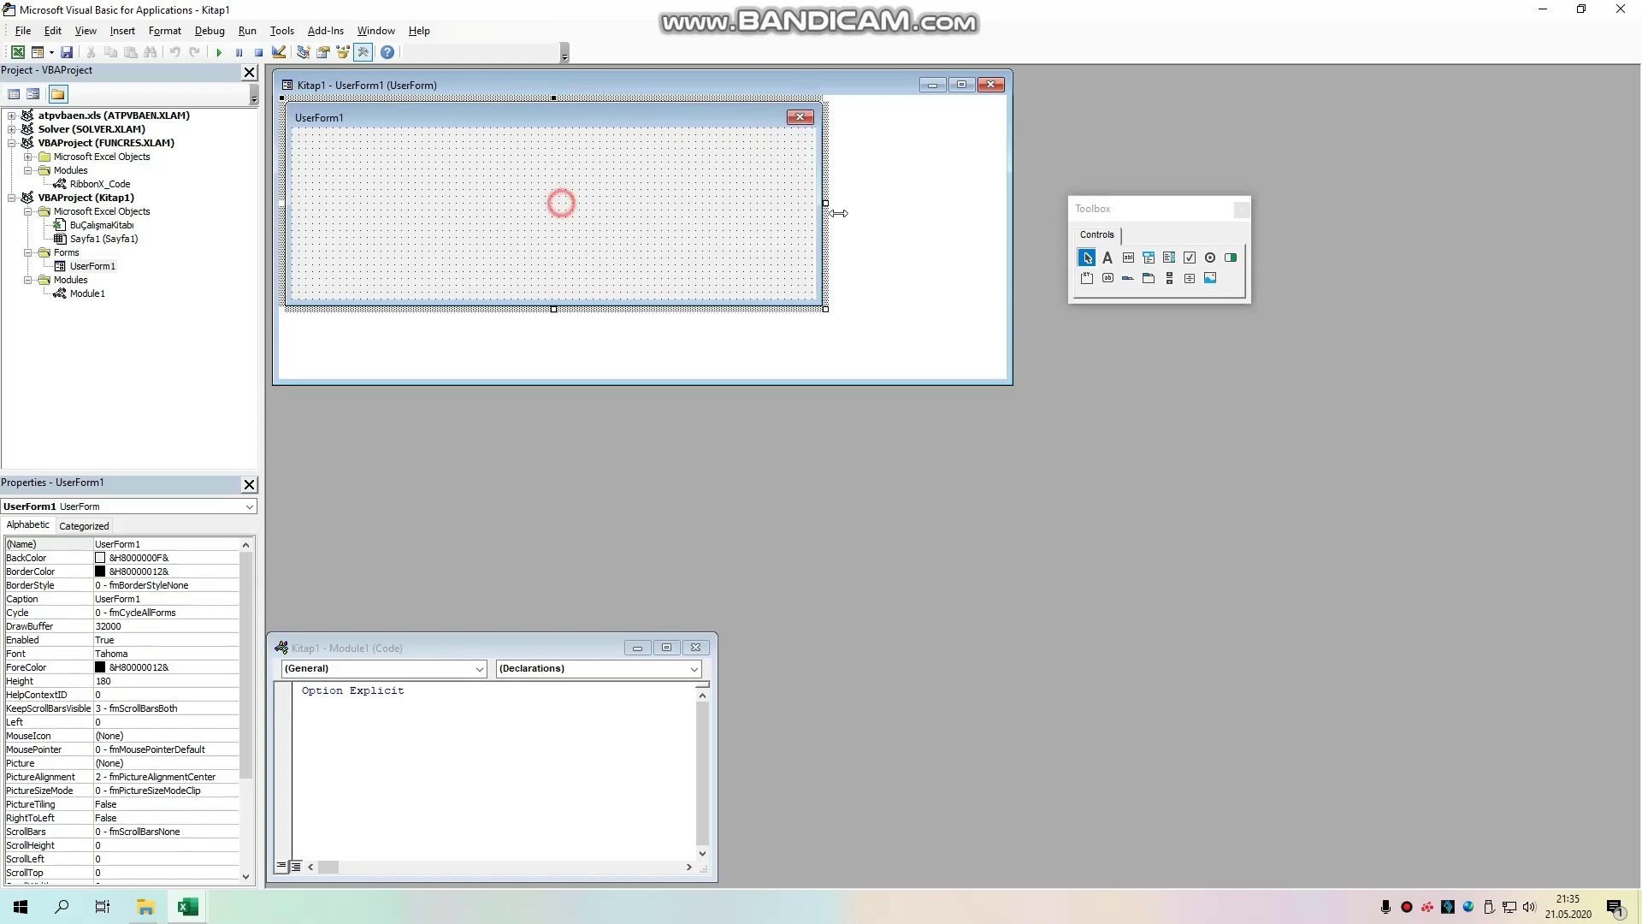
left_click_drag(561, 203, 814, 216)
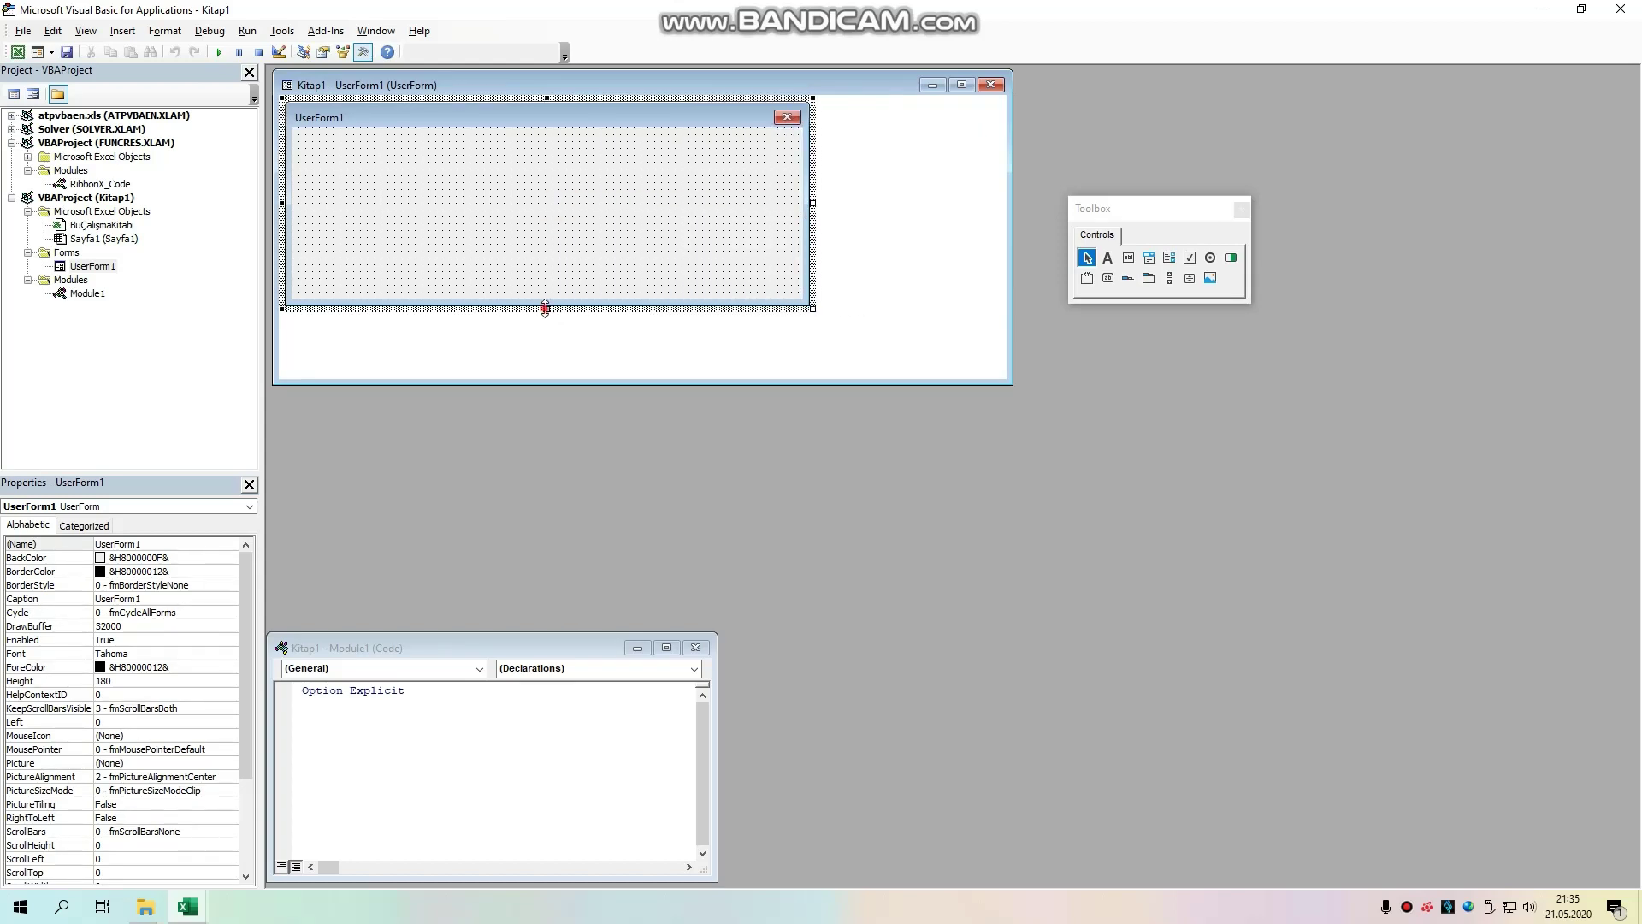
left_click_drag(541, 309, 556, 335)
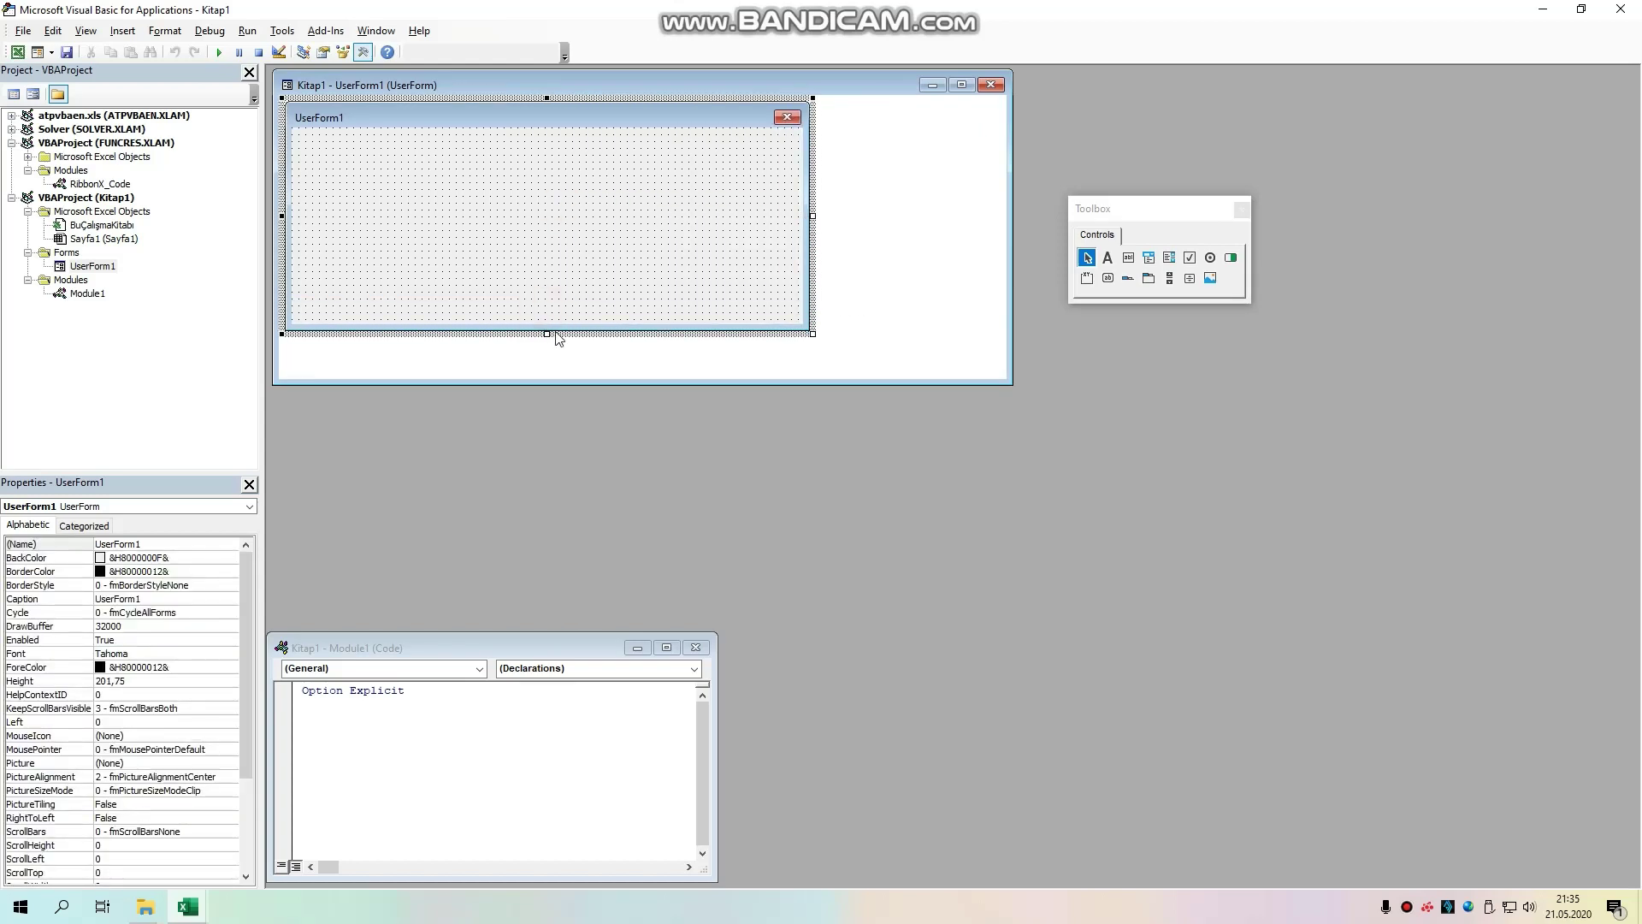
Step: Caption the form TEKRAR and give it an orange background from the Palette
left_click(155, 599)
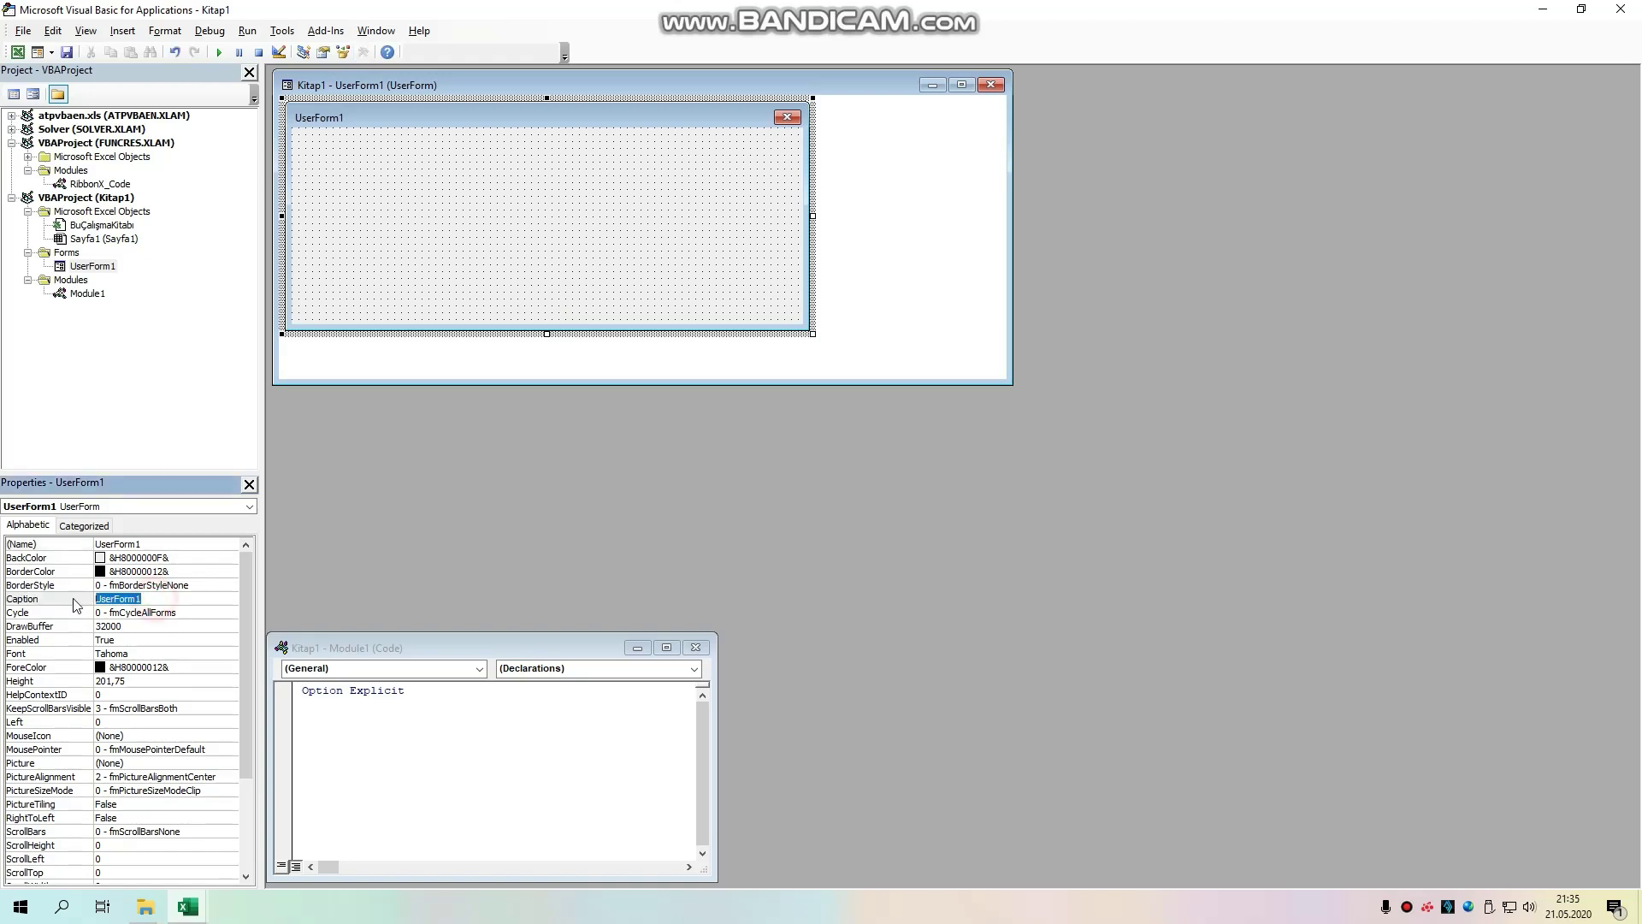
type("TEKRAR")
left_click(433, 239)
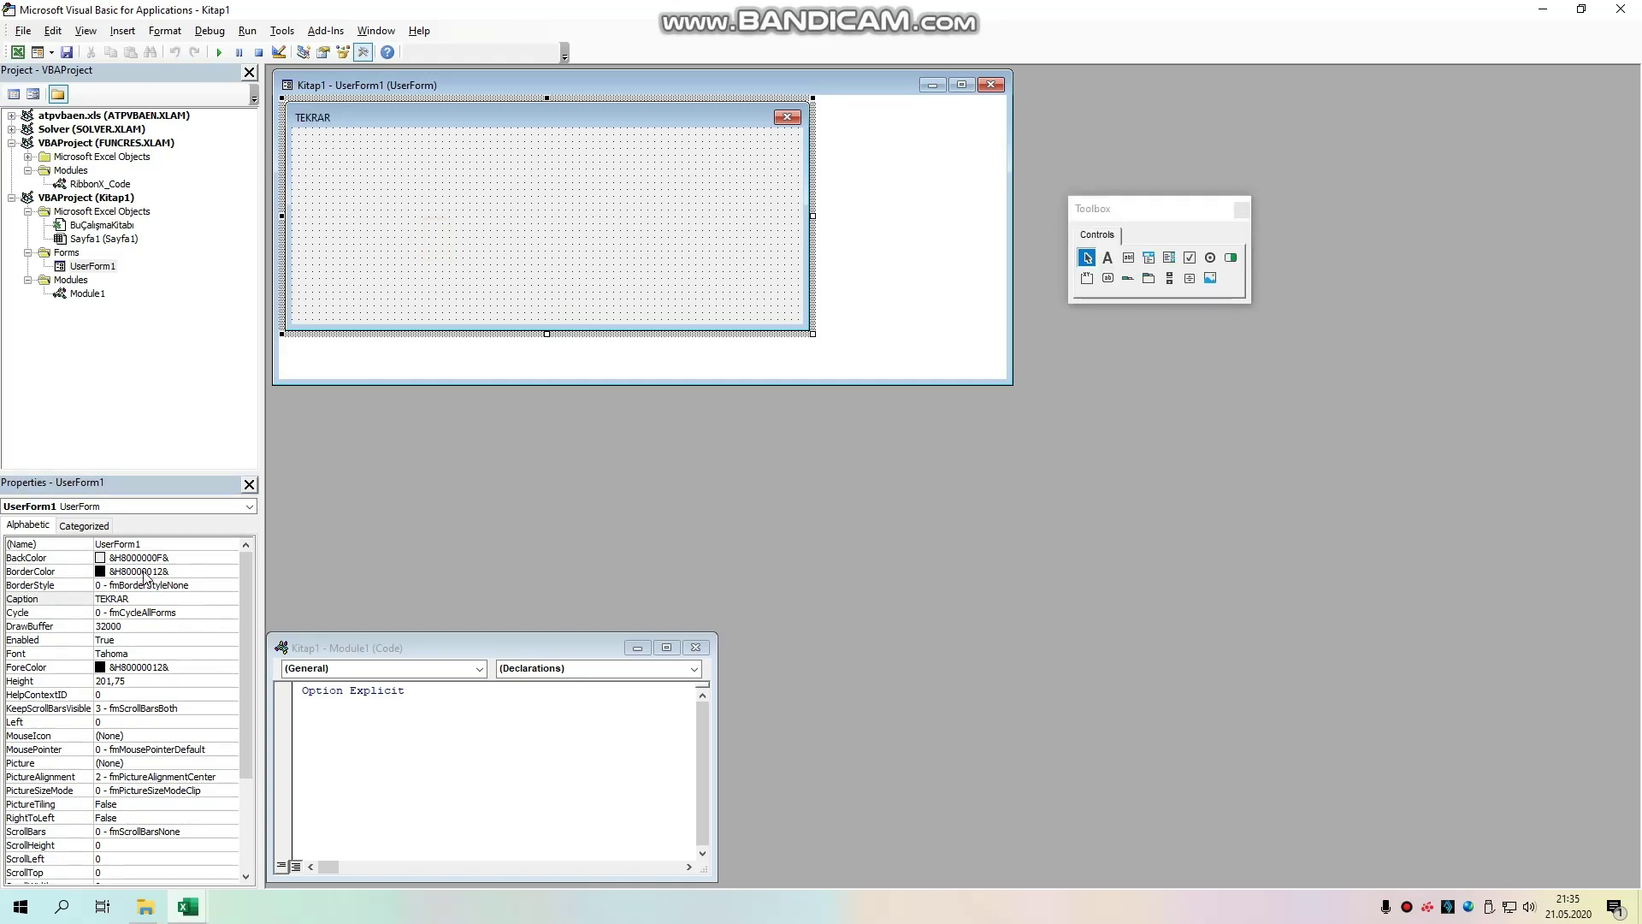
left_click(195, 561)
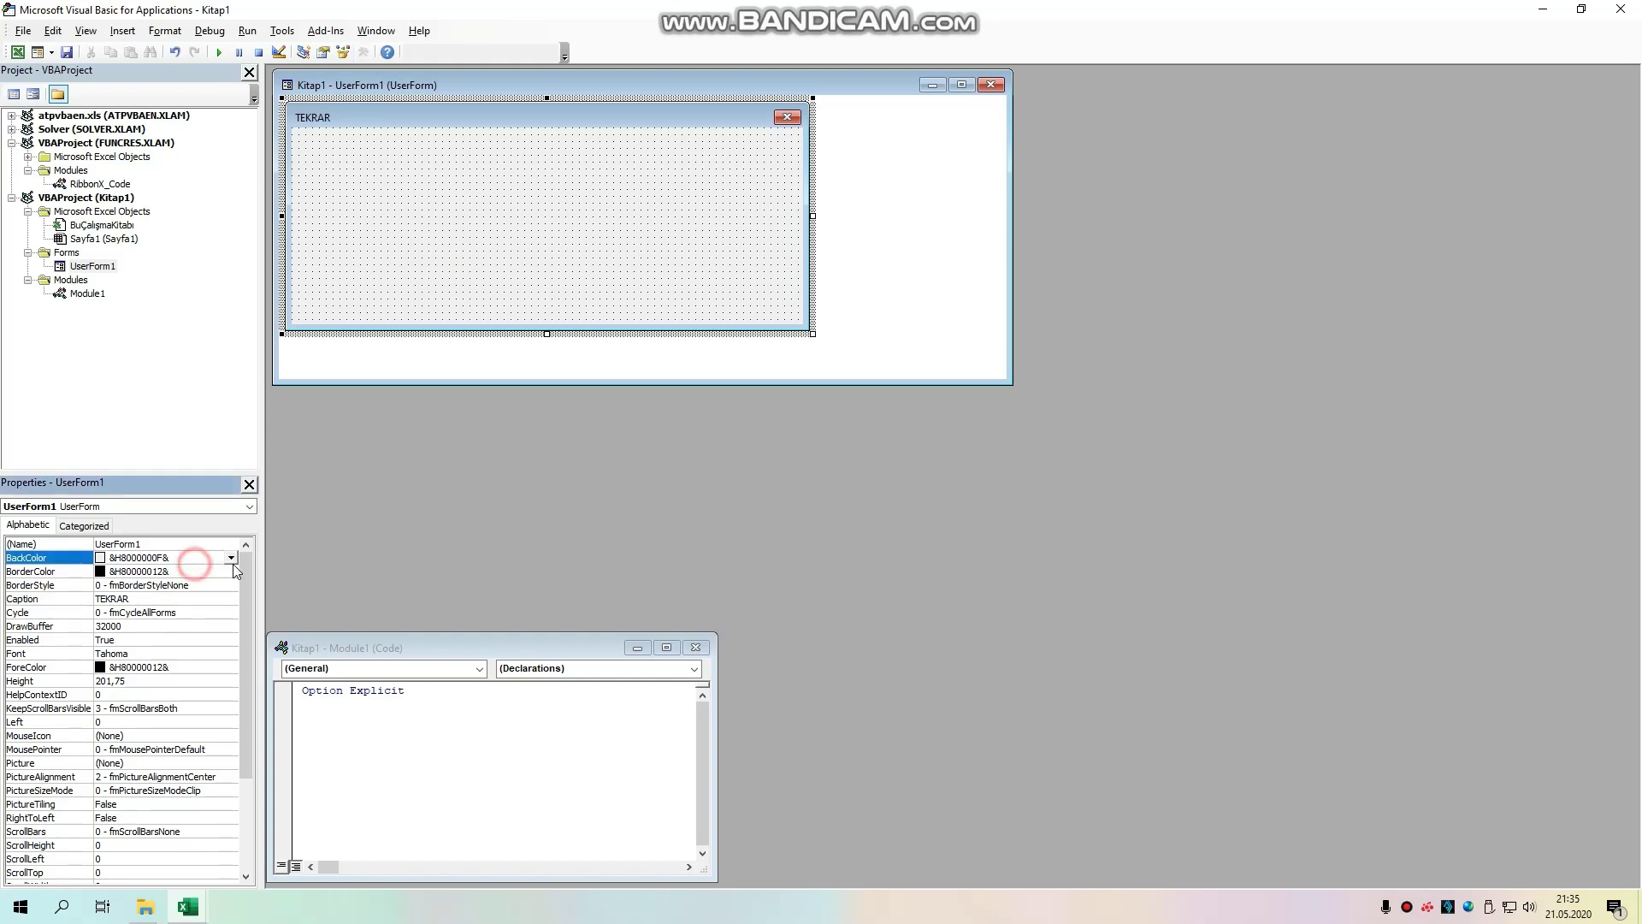
left_click(231, 558)
left_click(129, 575)
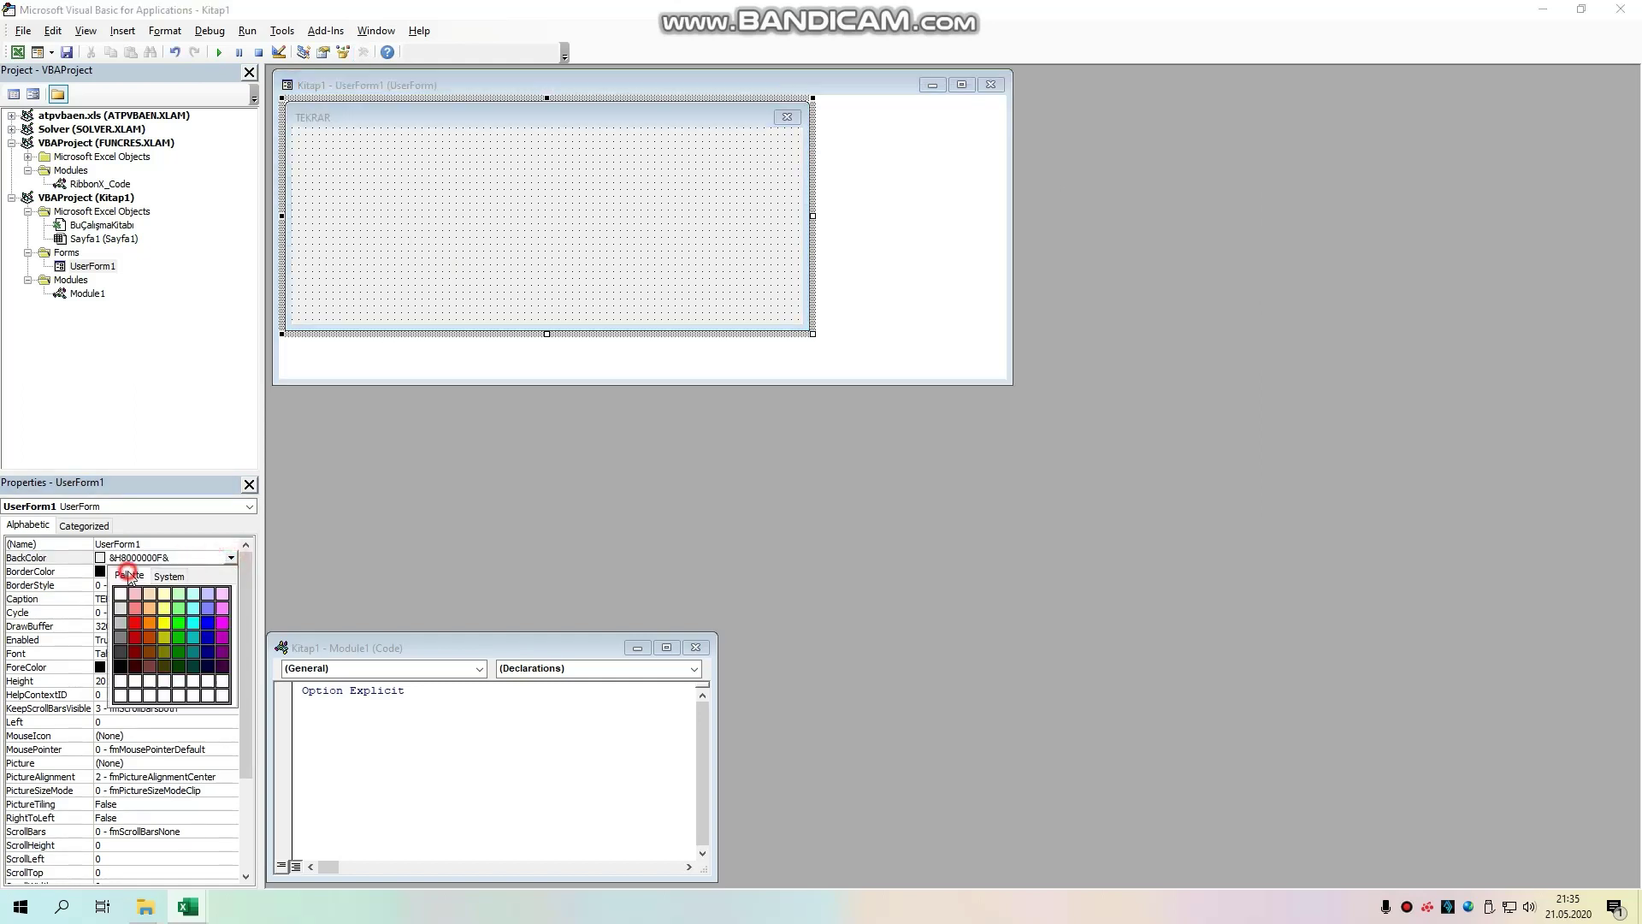
left_click(222, 608)
left_click(231, 557)
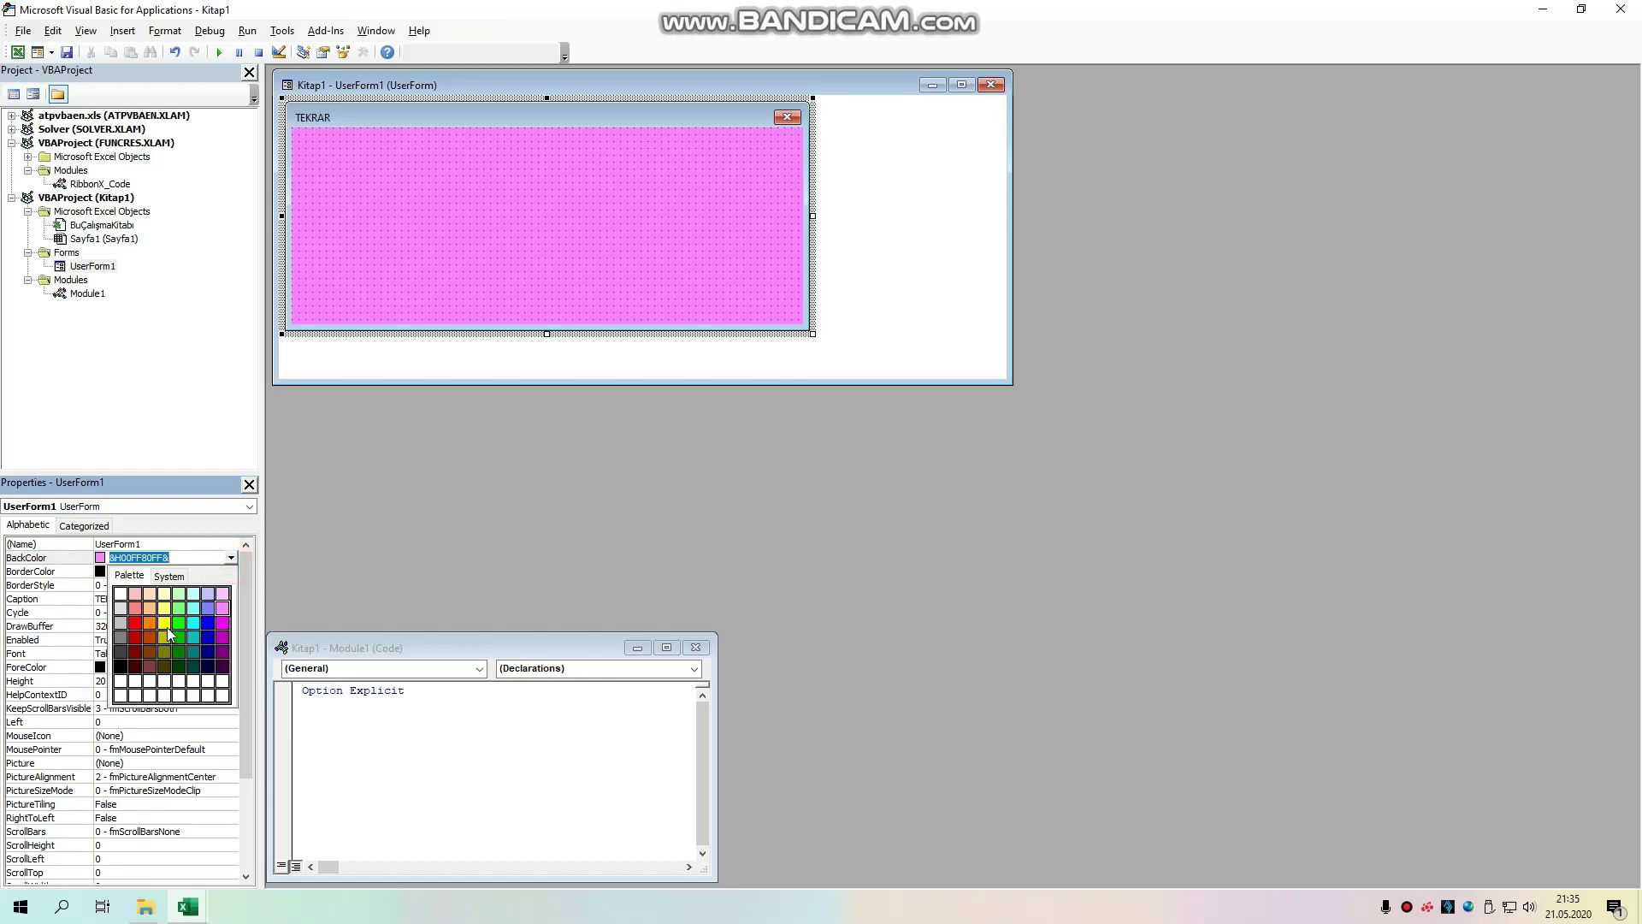
left_click(150, 623)
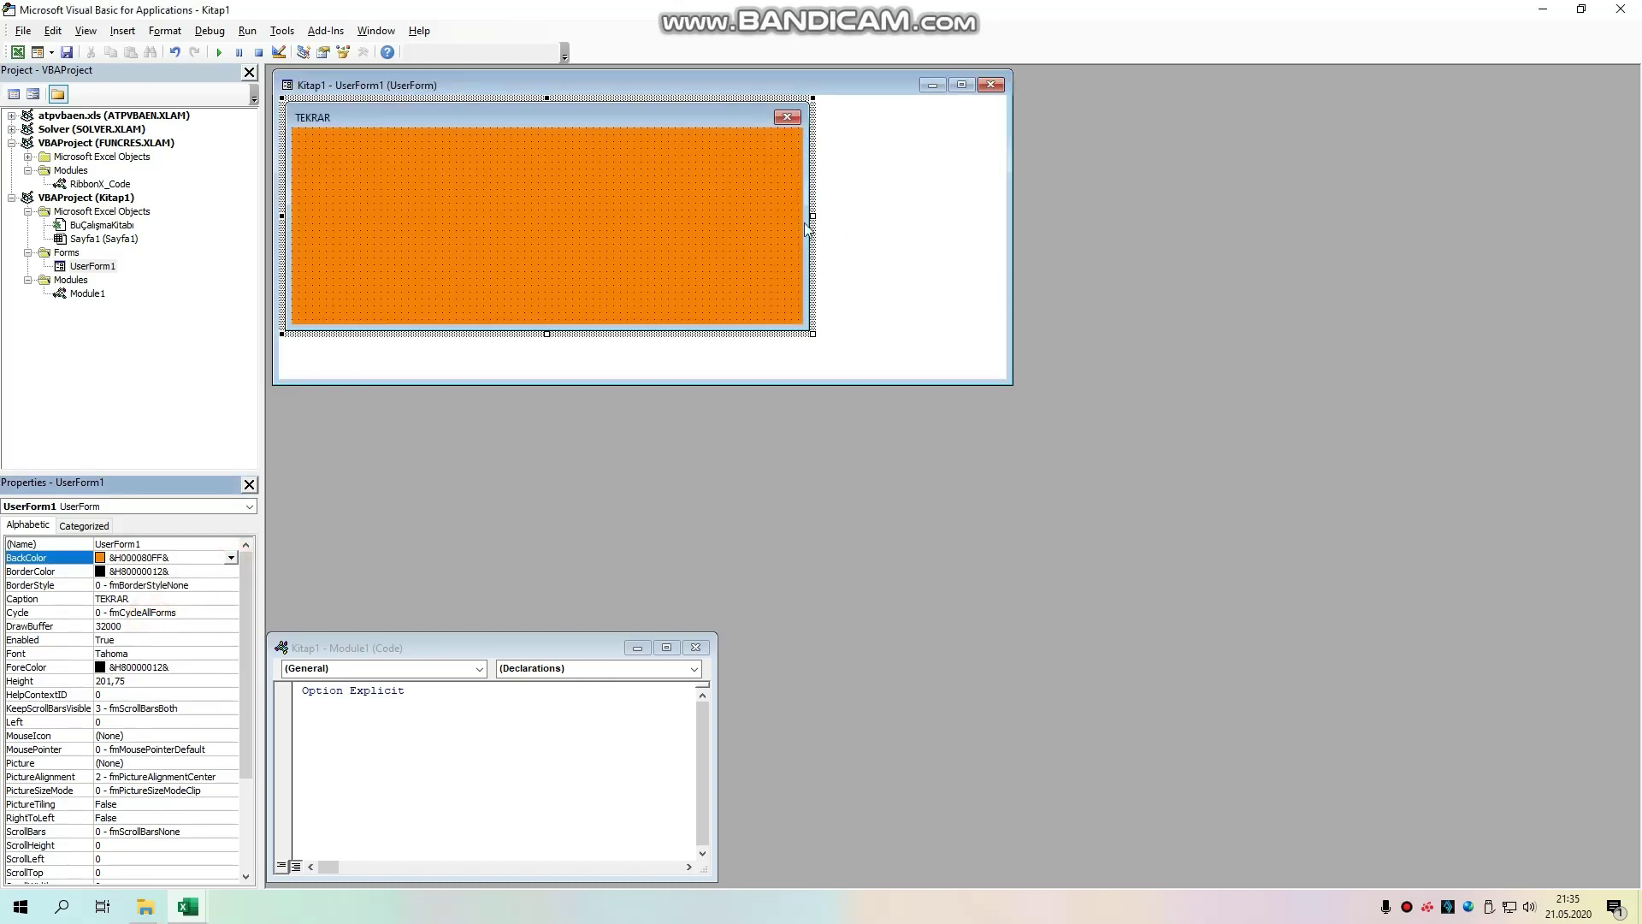
Step: Enlarge the form to 569,25 wide by 226,5 high
left_click_drag(817, 214, 938, 215)
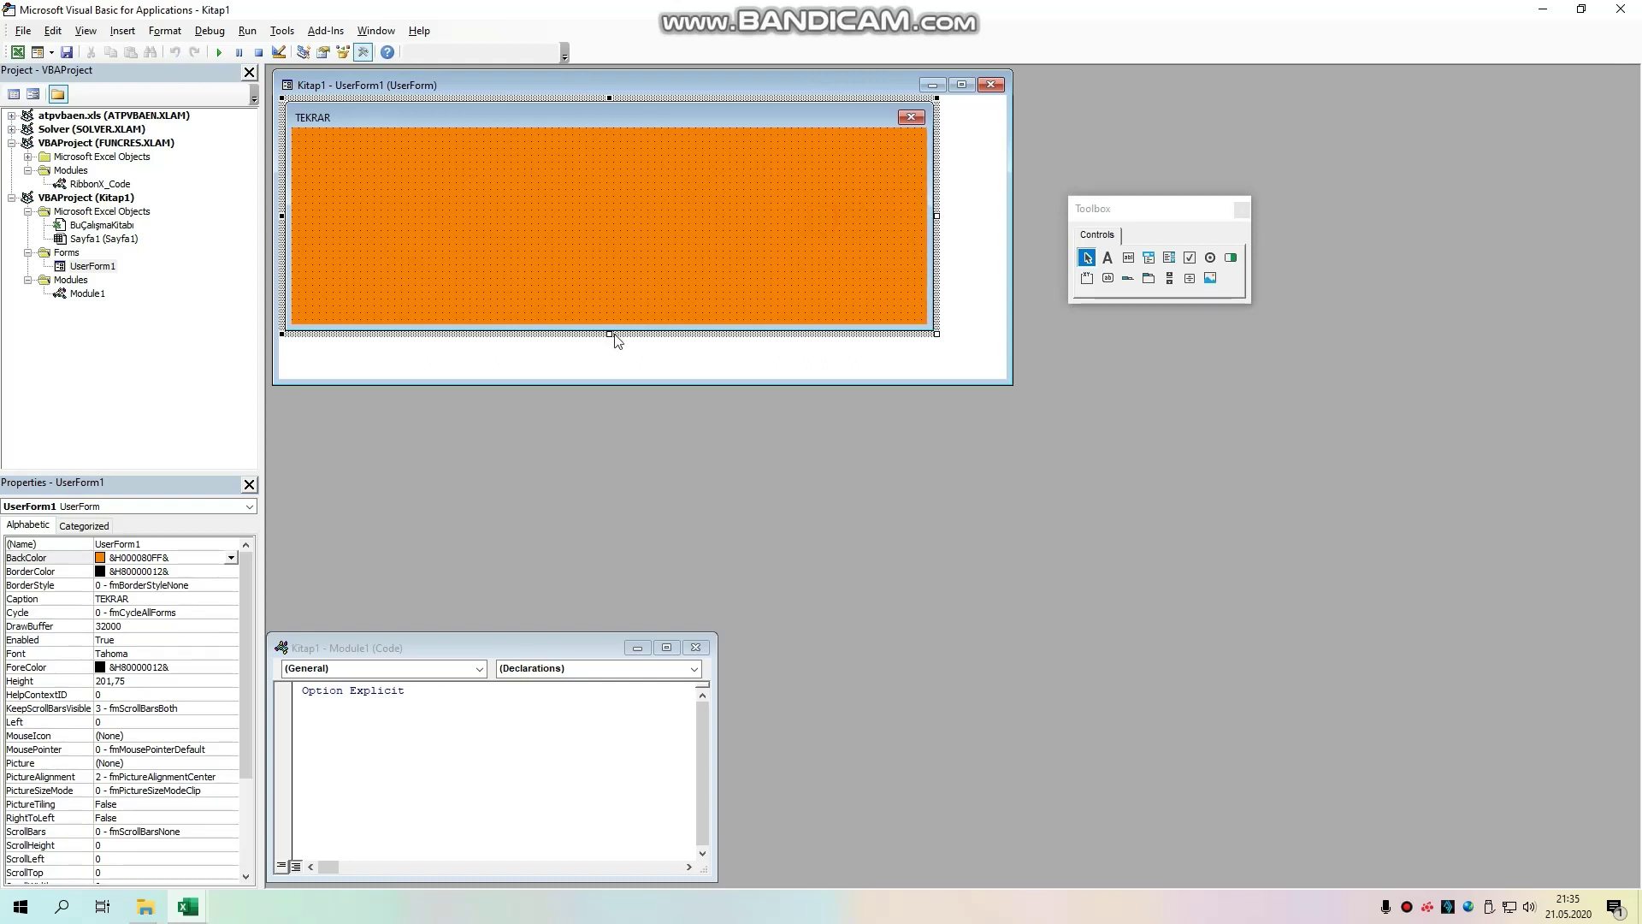
left_click_drag(609, 335, 609, 351)
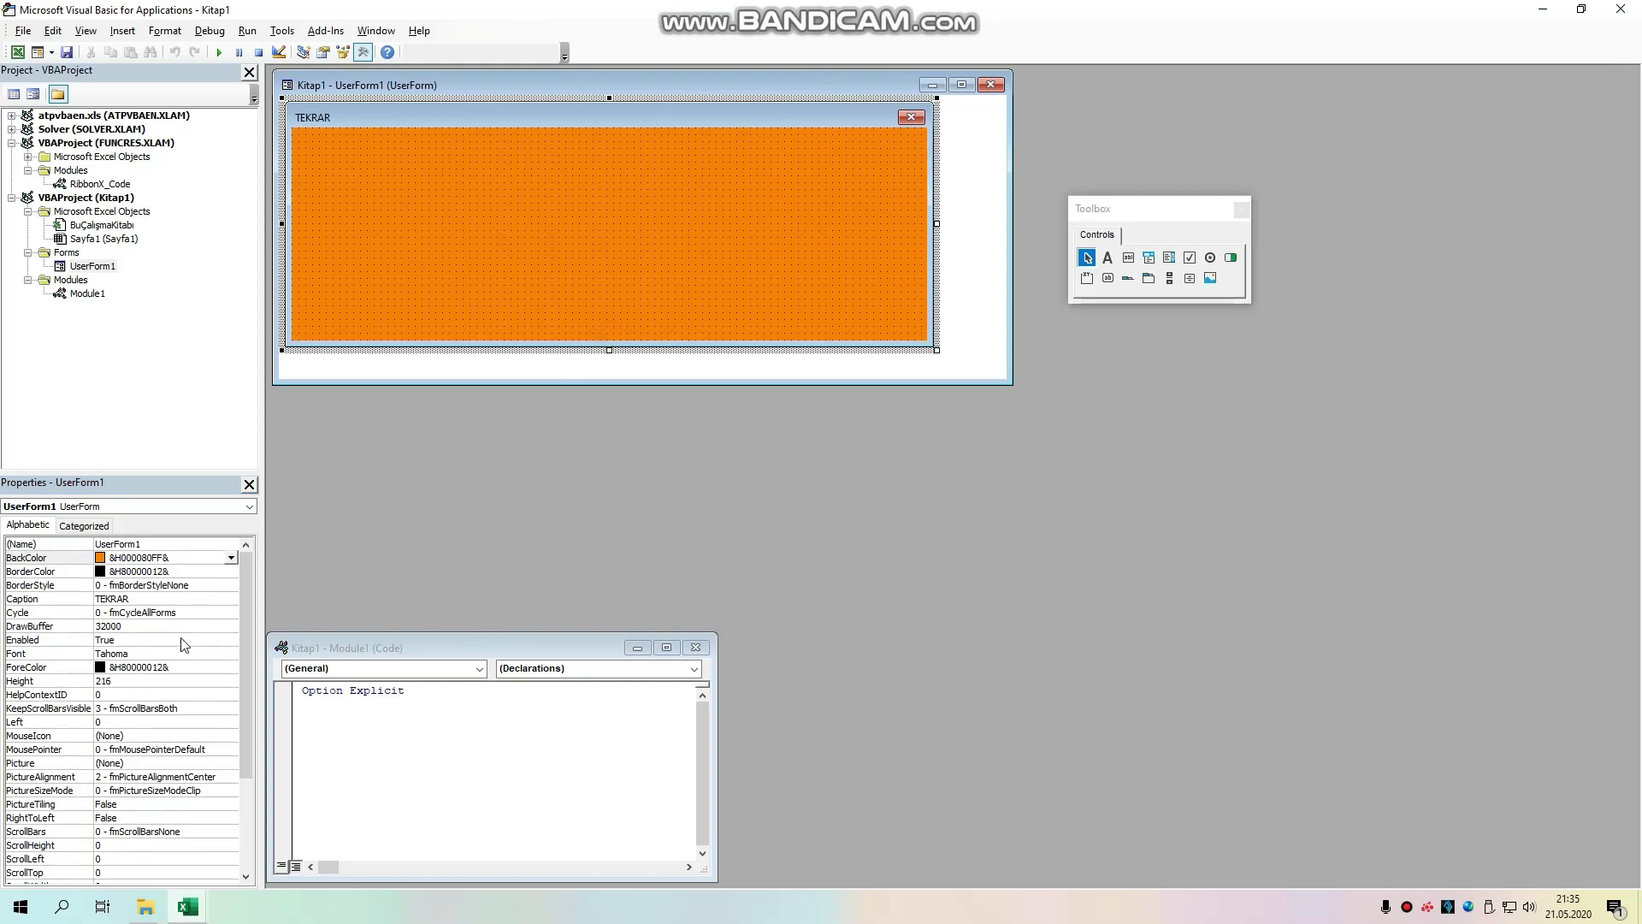
left_click_drag(245, 614, 247, 757)
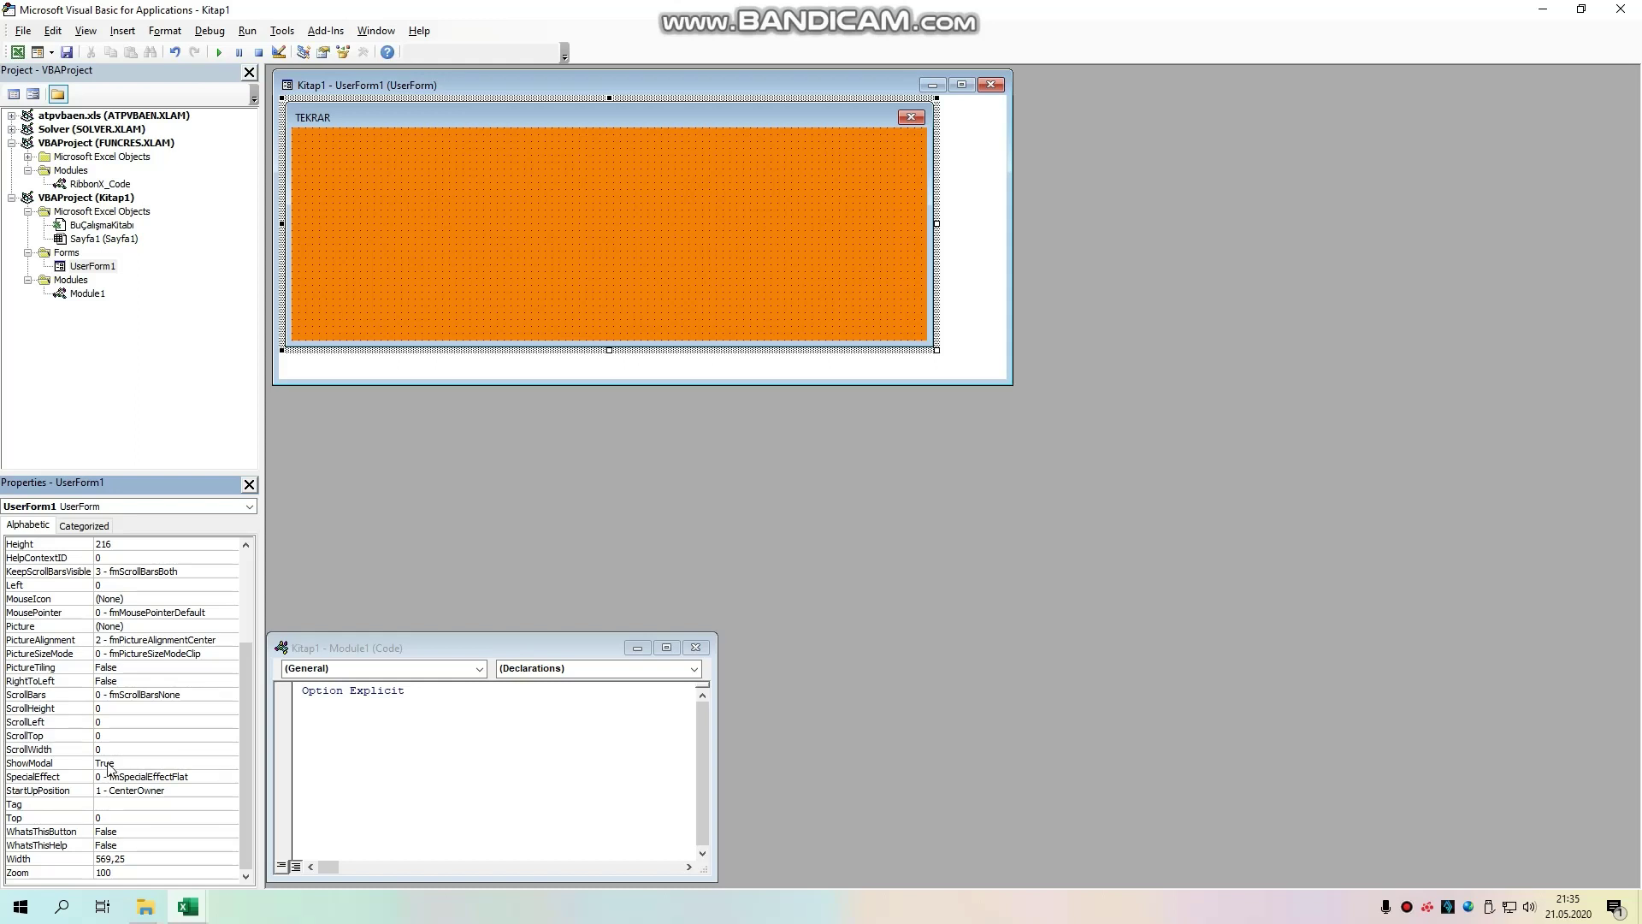
left_click_drag(248, 654, 259, 553)
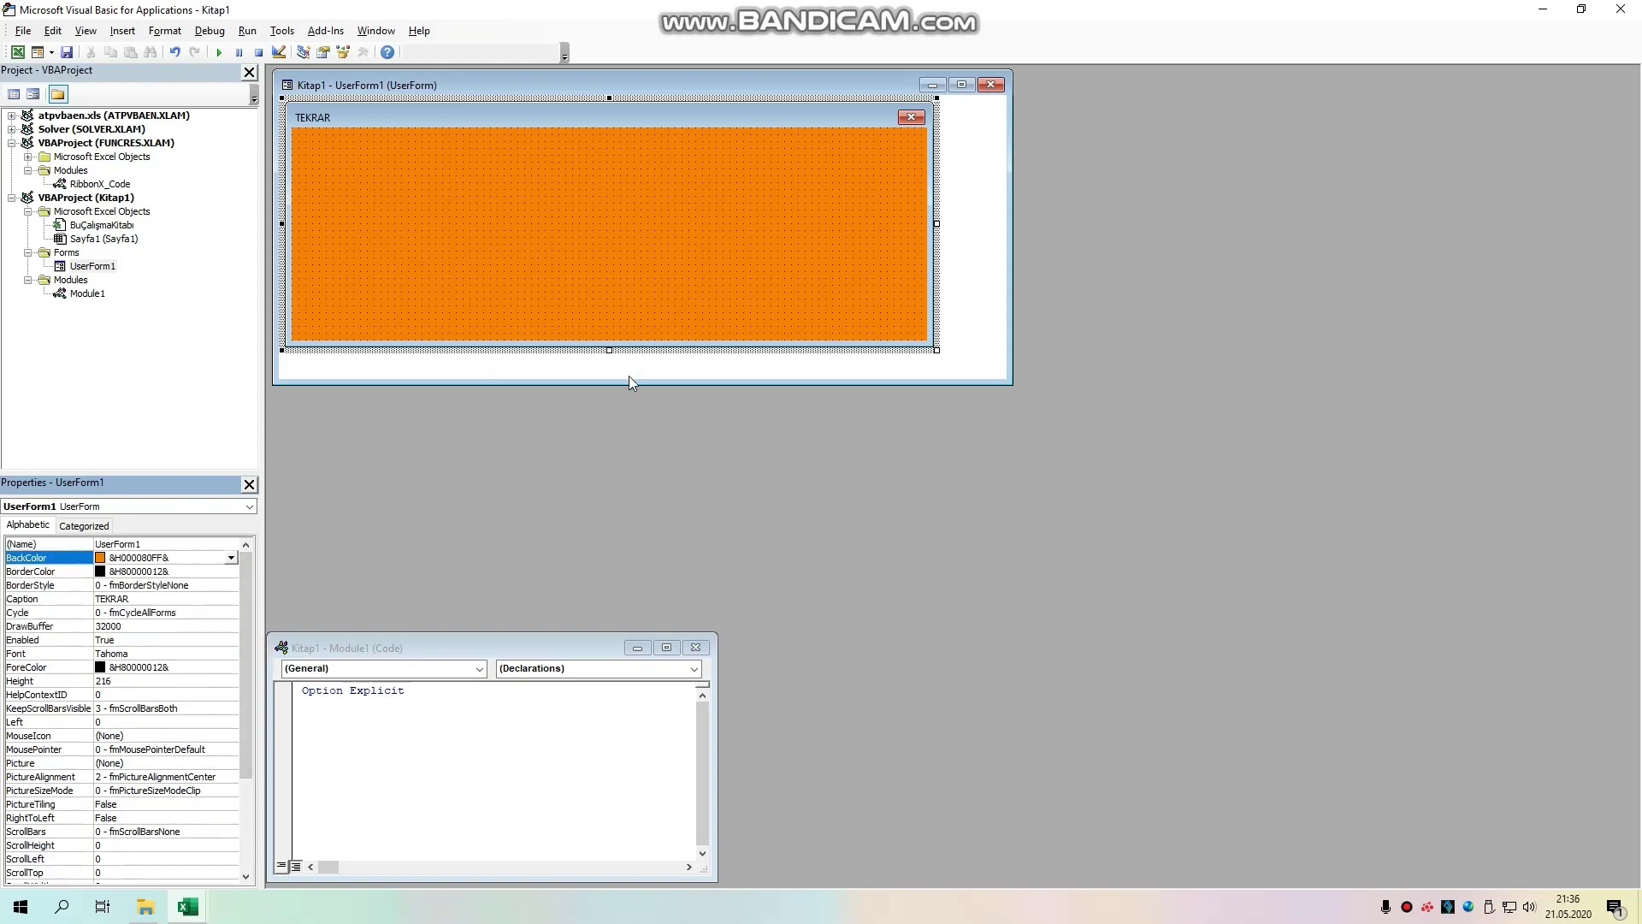
mouse_move(608, 385)
left_mouse_down()
mouse_move(611, 403)
mouse_move(609, 361)
left_mouse_up()
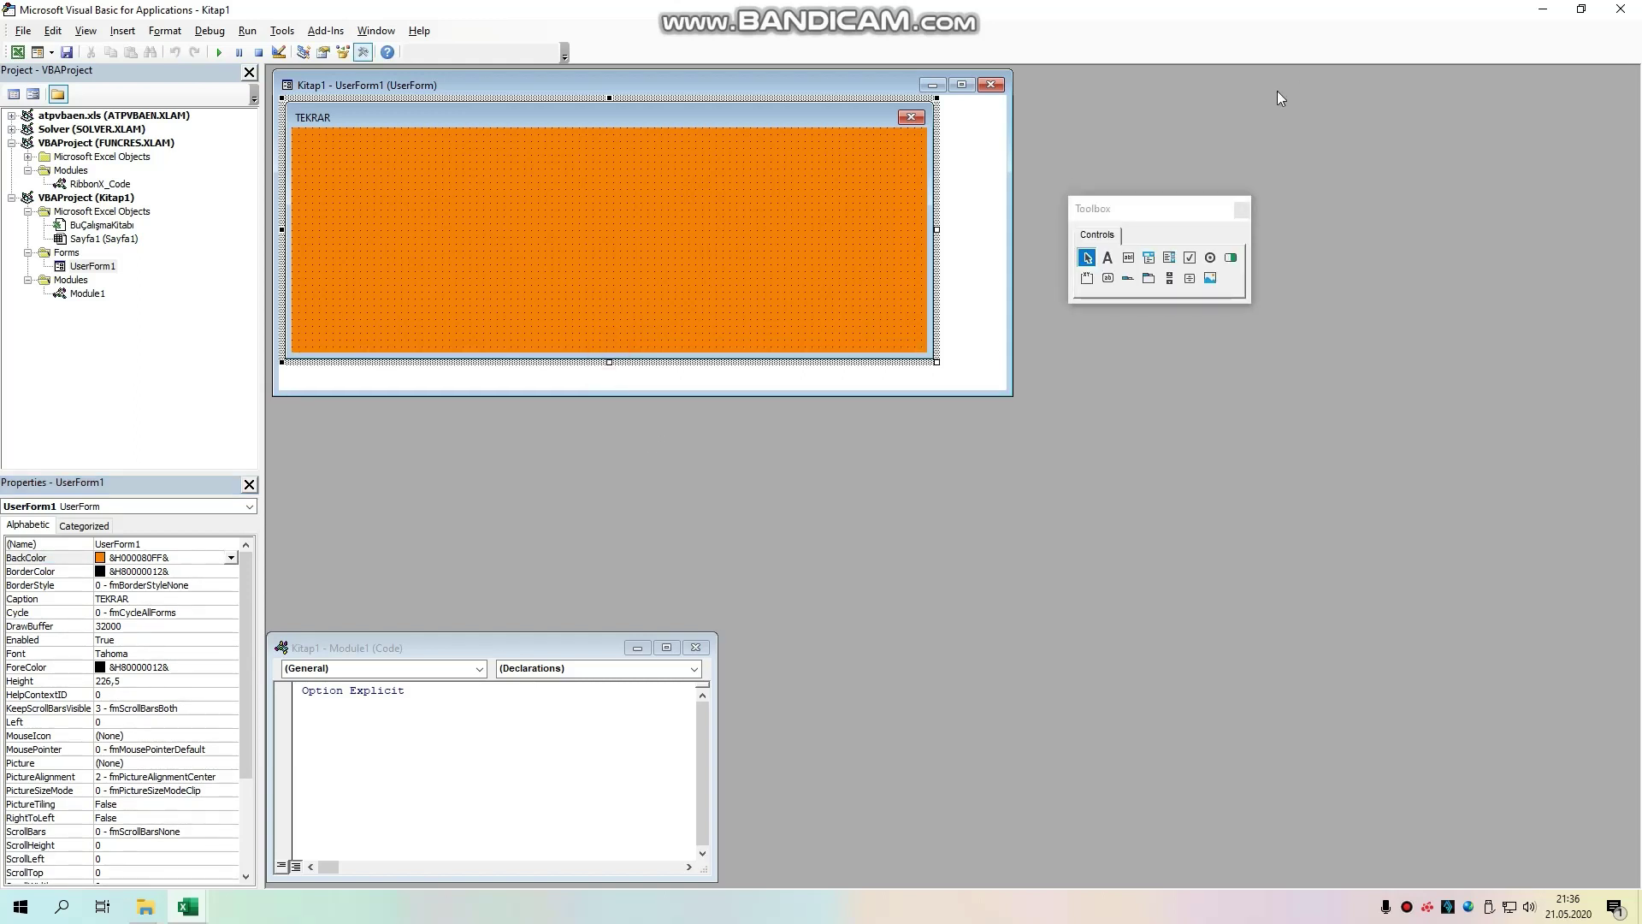
Step: Draw Label1 near the form's top-left and place a copied Label2 below it at Left 42, Top 102
left_click(1107, 257)
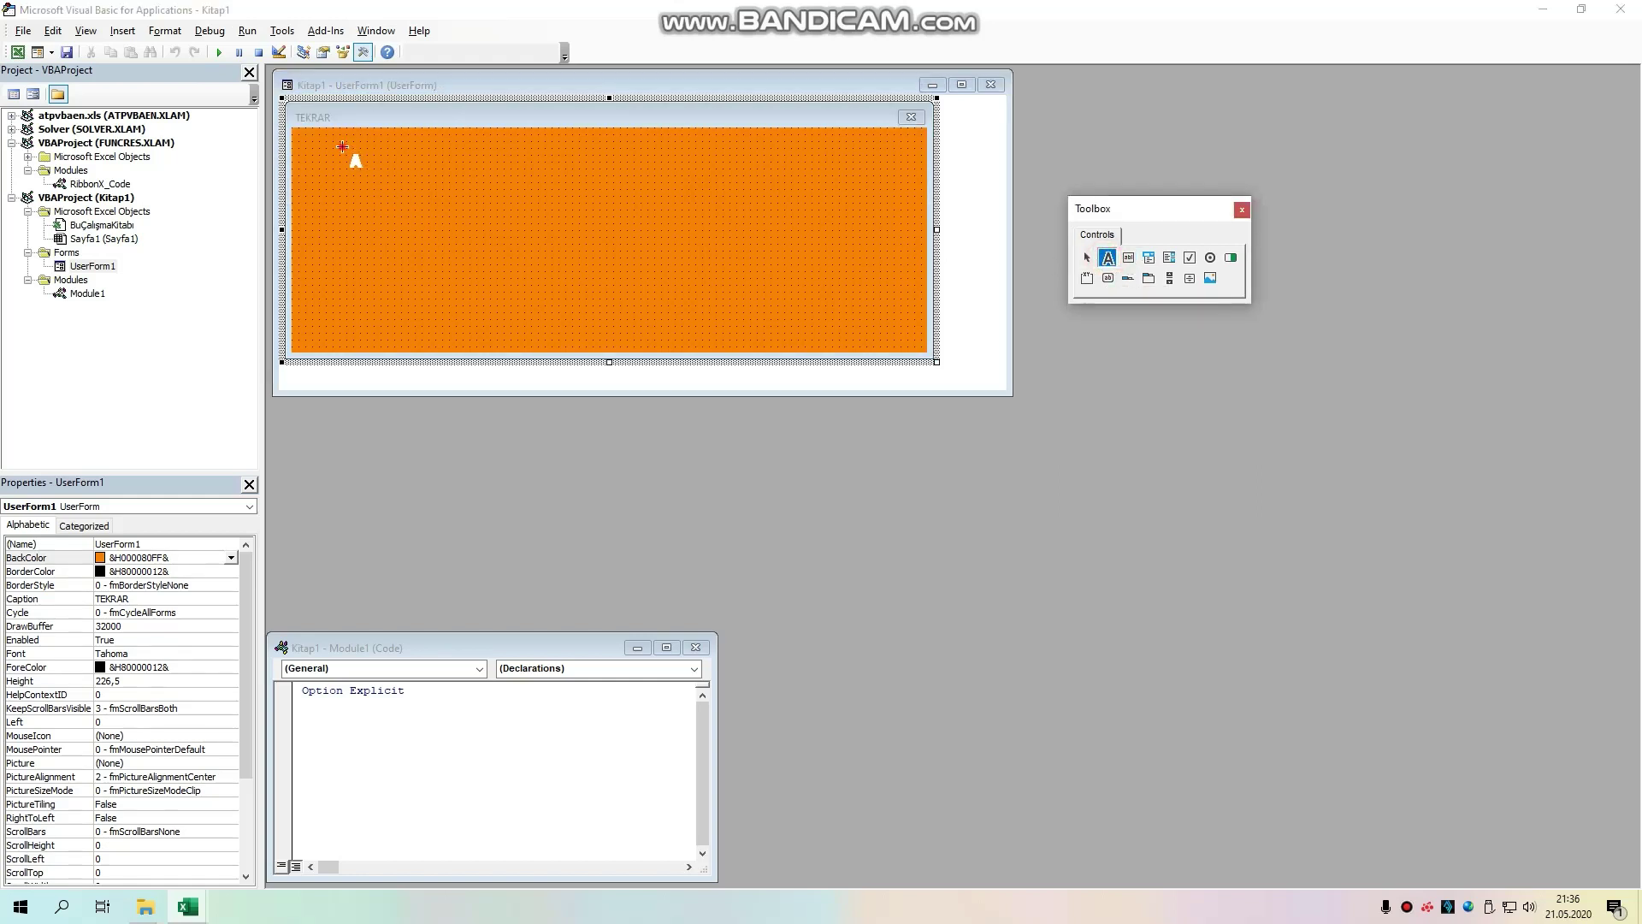
left_click_drag(343, 146, 568, 198)
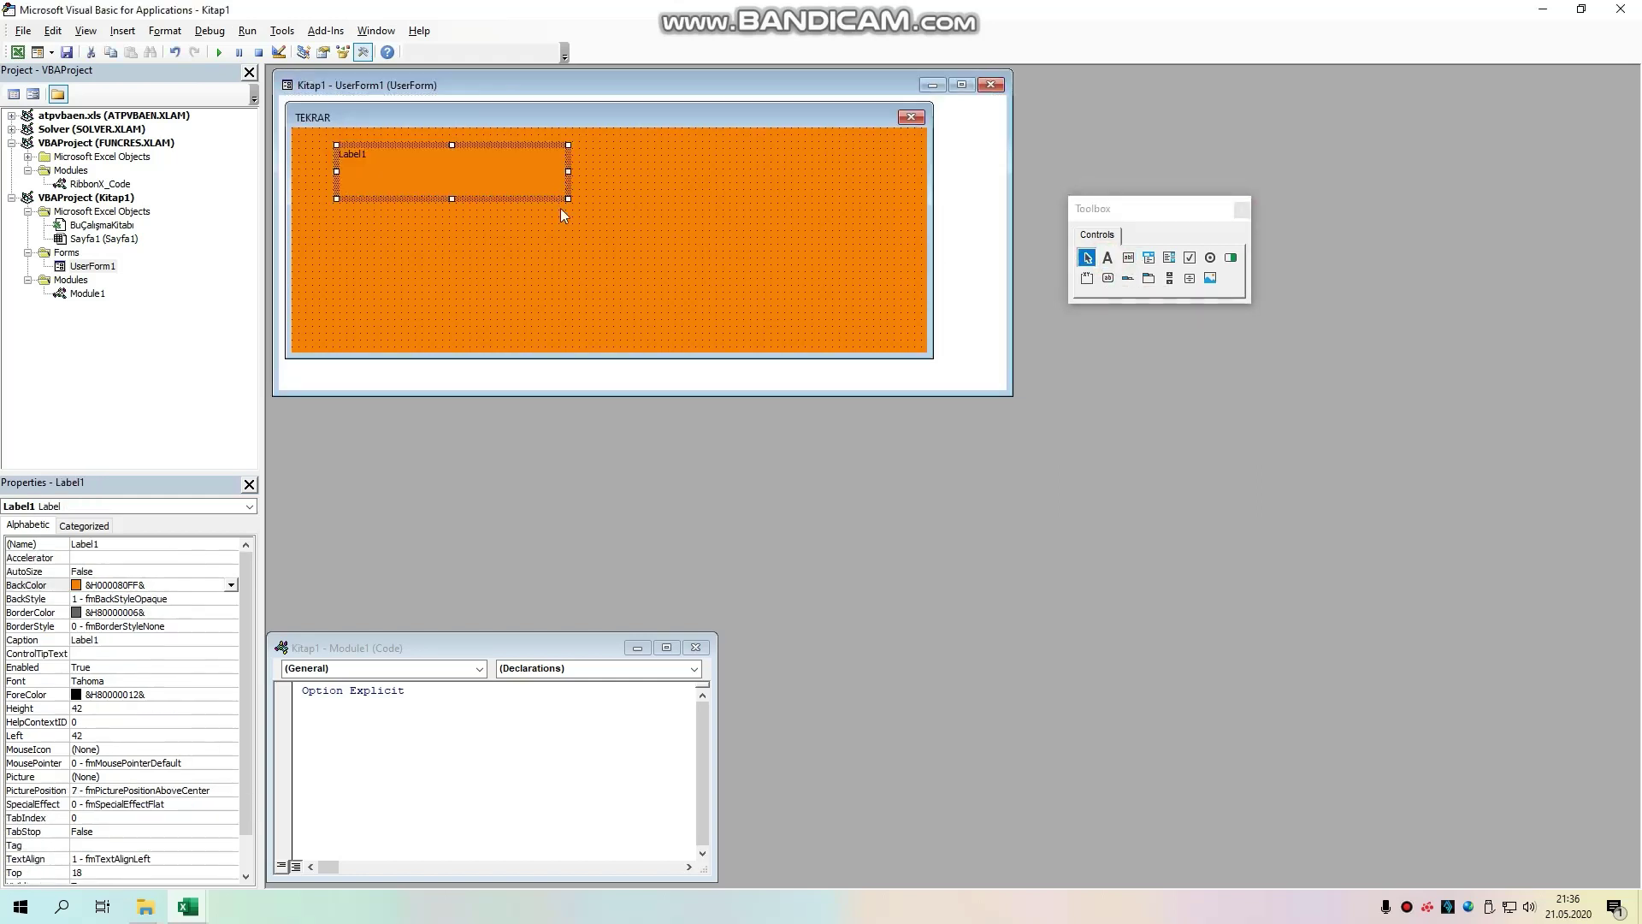
key("ctrl+c")
key("ctrl+v")
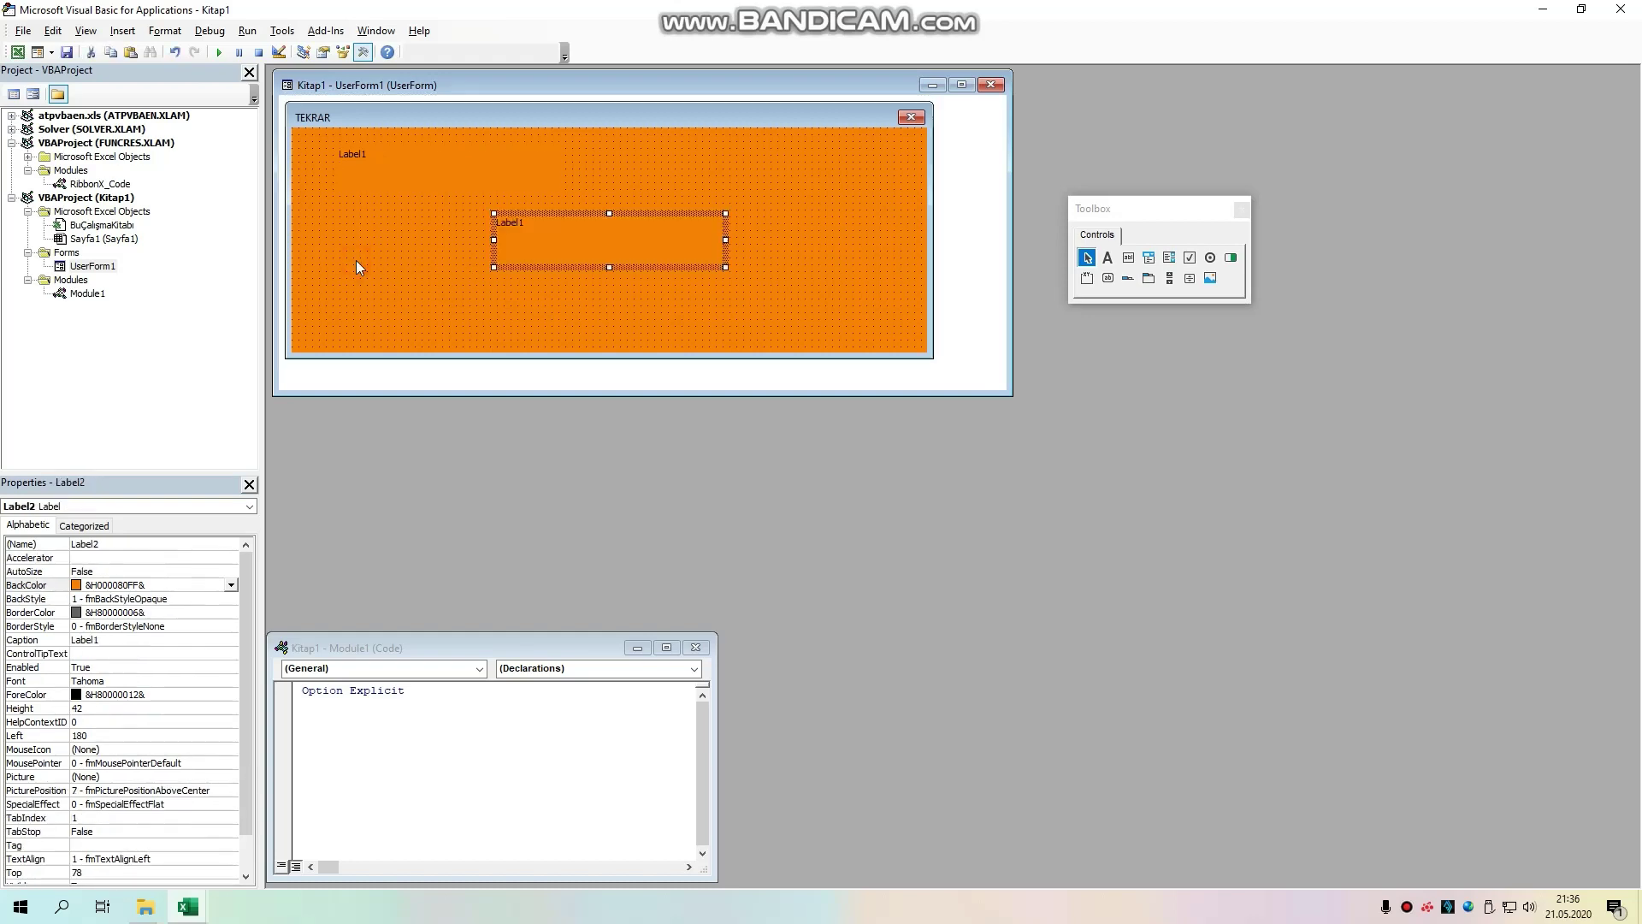
left_click_drag(588, 223, 377, 240)
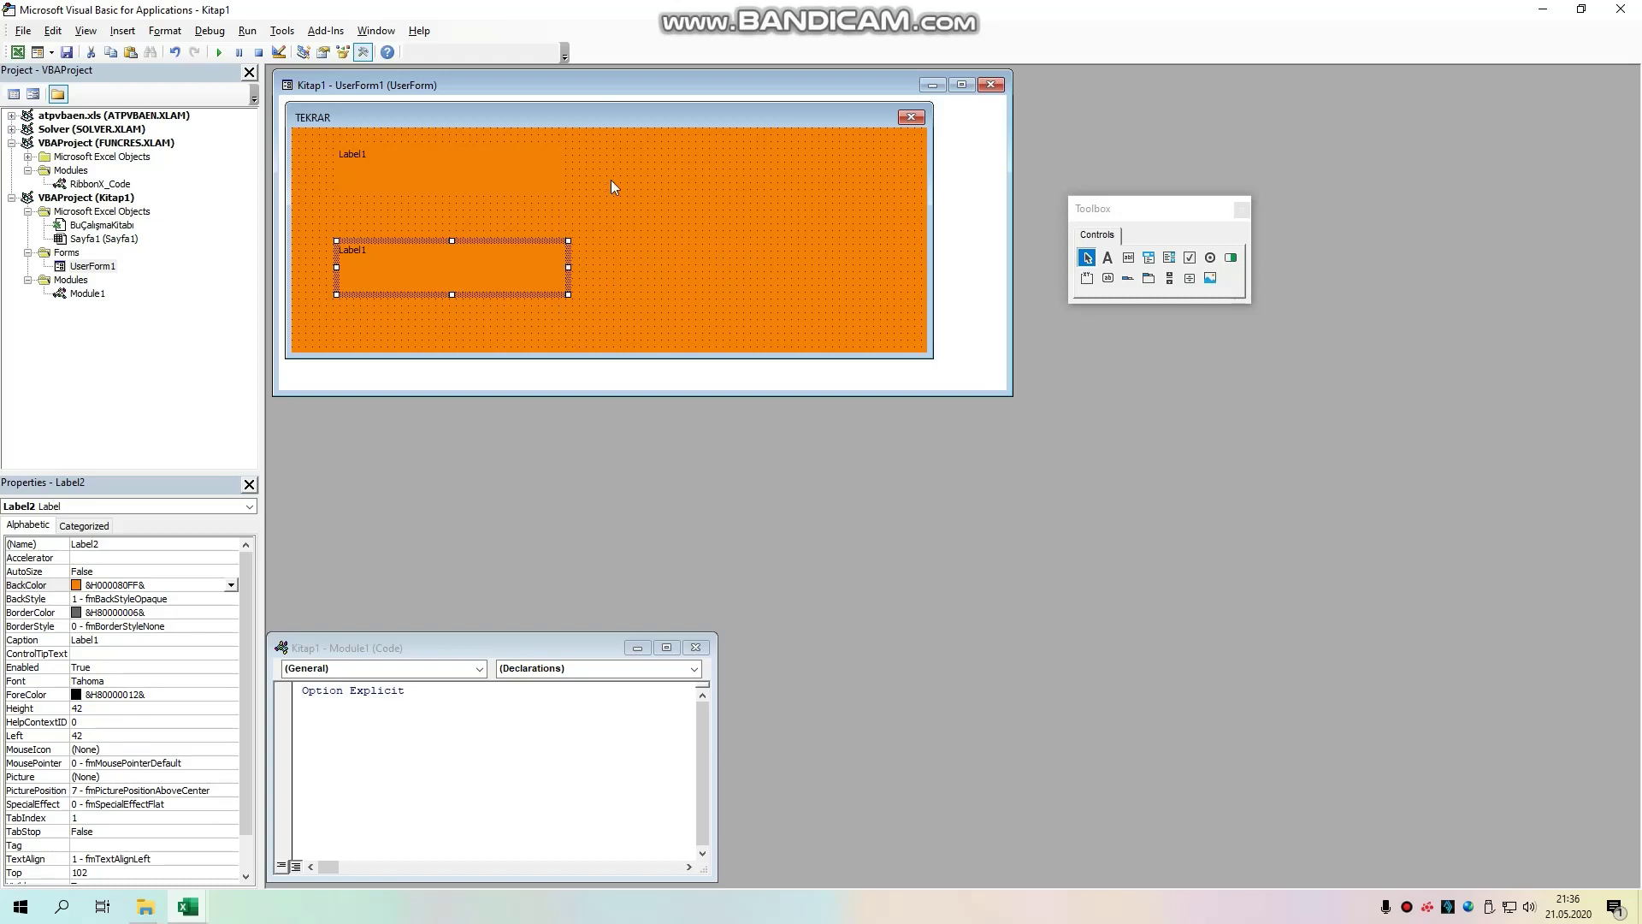
Step: Caption the top label 'LÜTFEN TEKRAR SAYISI GİRİNİZ' with a transparent background
left_click(375, 154)
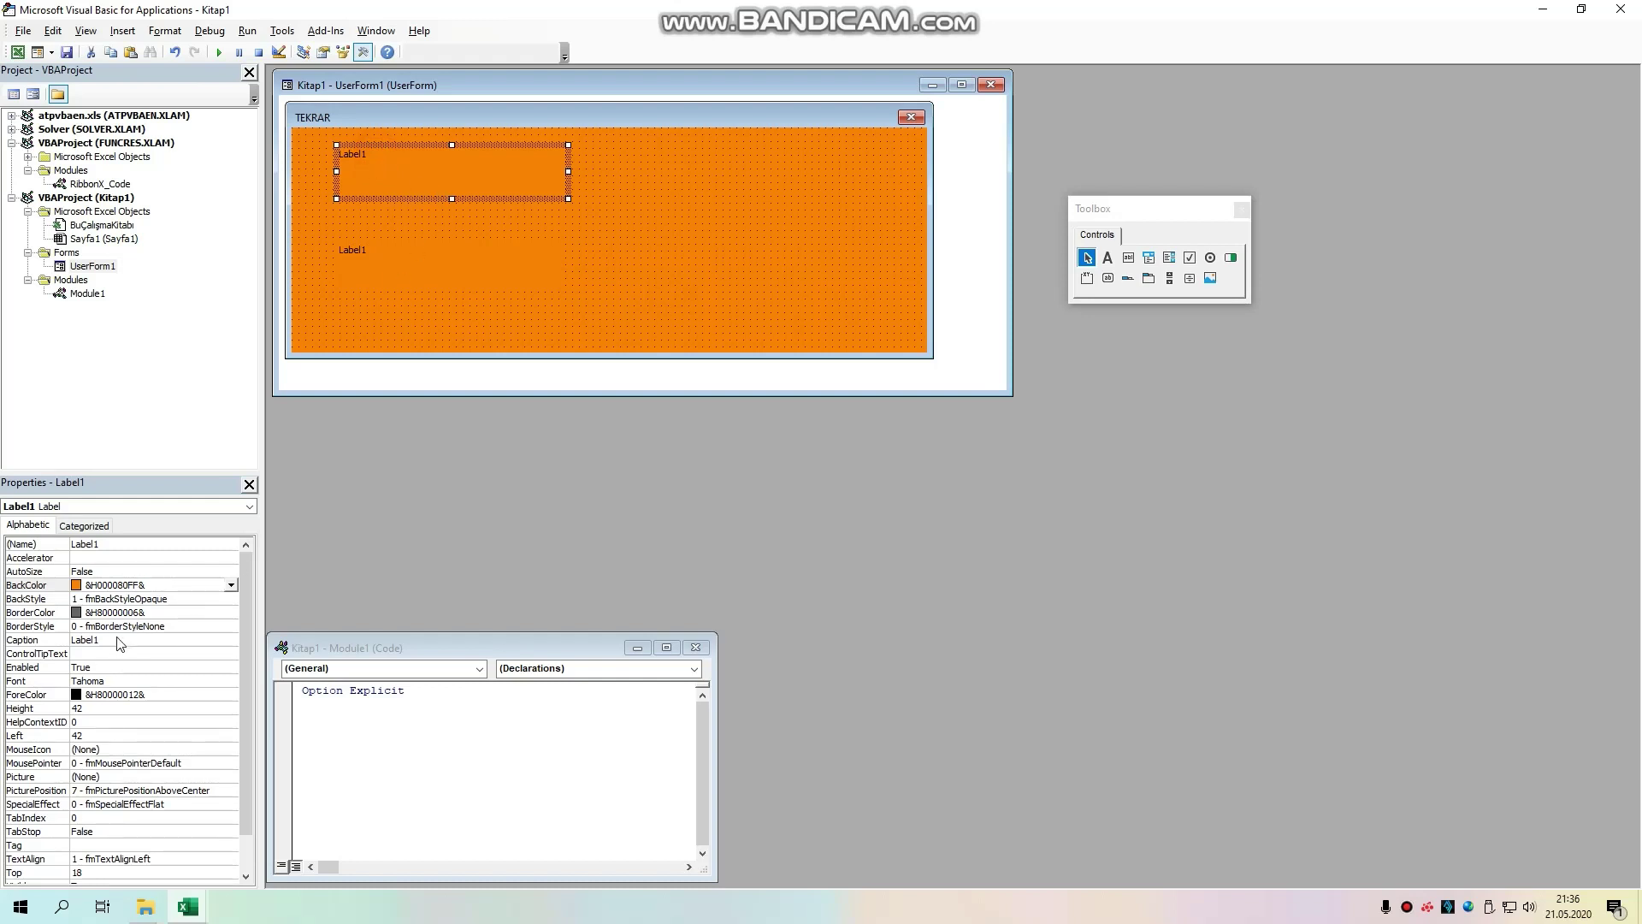
left_click(101, 642)
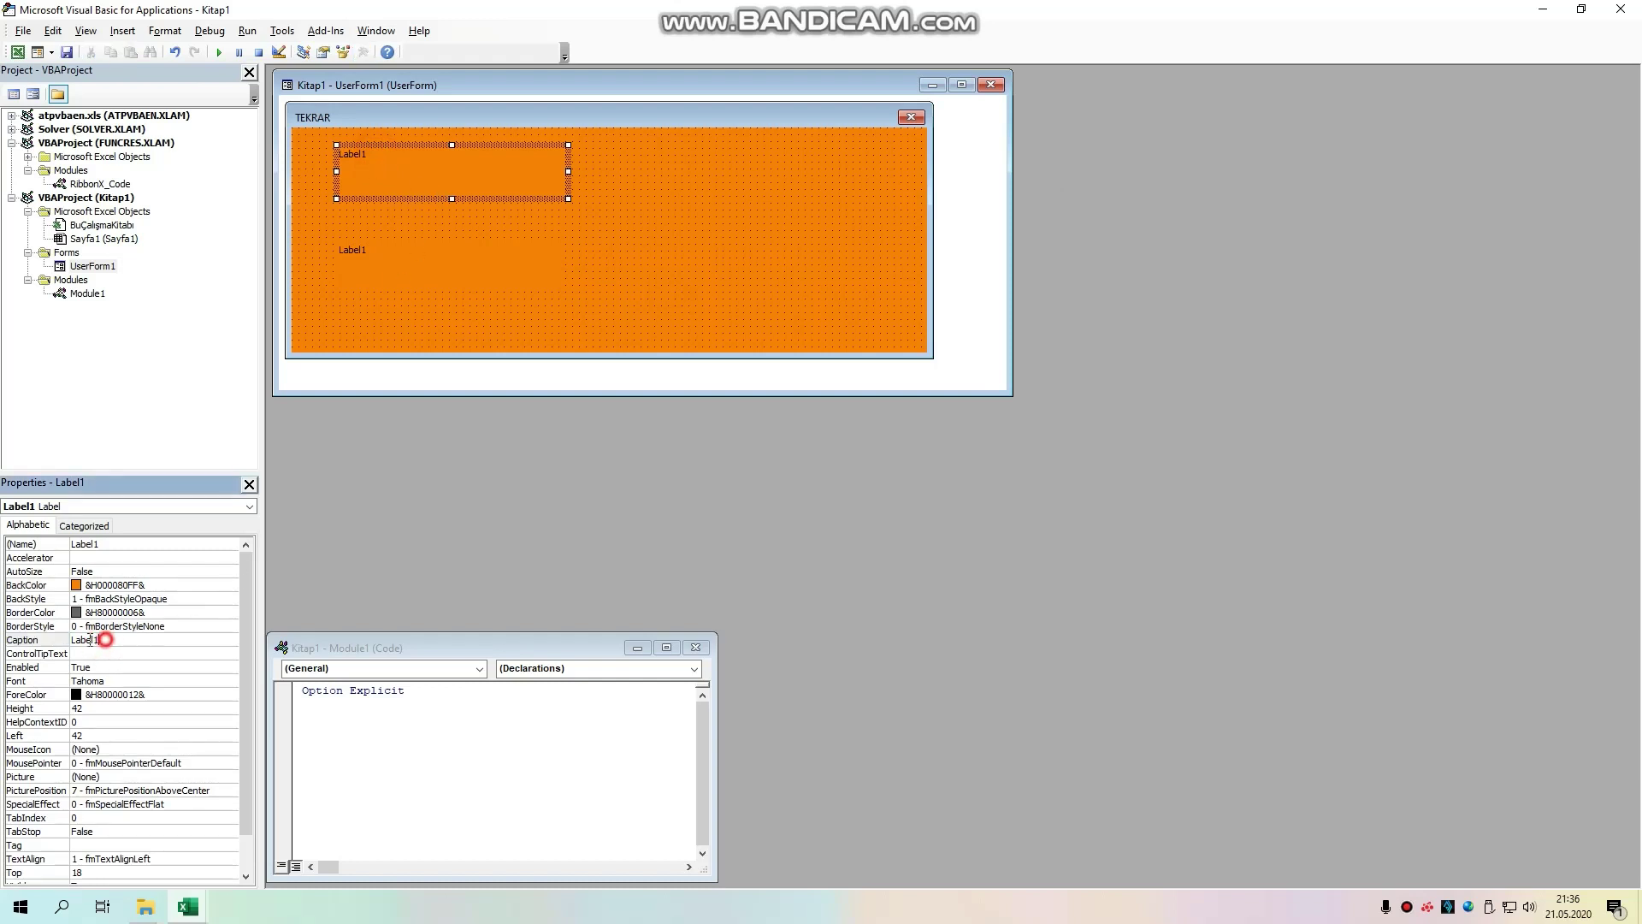
key("BackSpace")
type("LÜTFEN TEKRAR SAYISI GİRİNİZ")
left_click(176, 653)
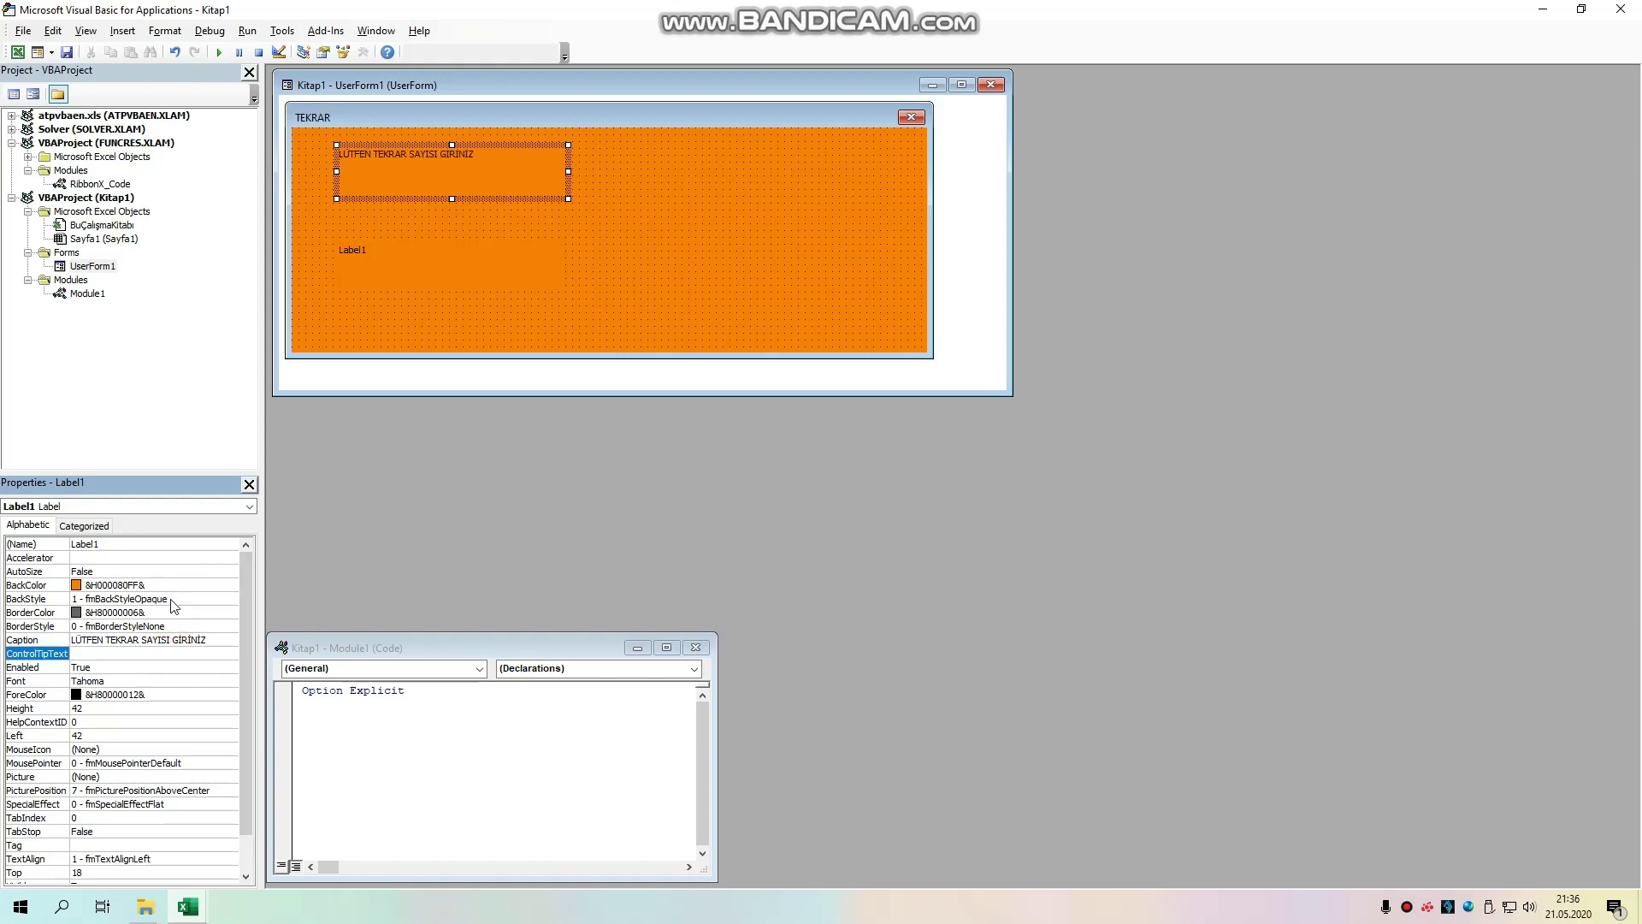
left_click(178, 586)
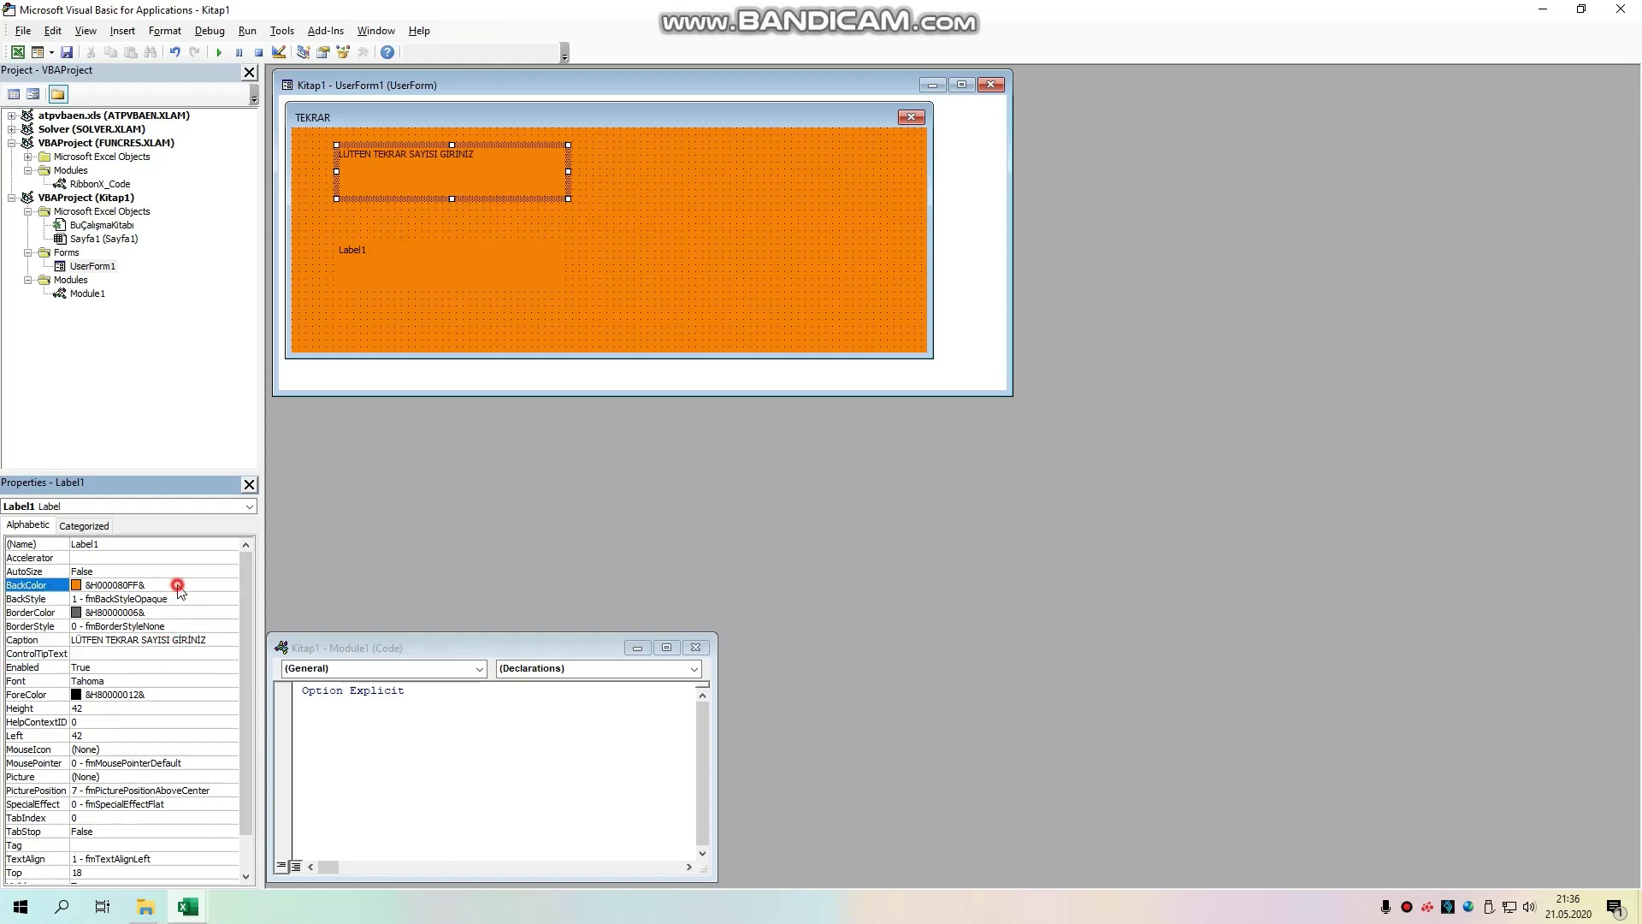
left_click(234, 598)
left_click(231, 598)
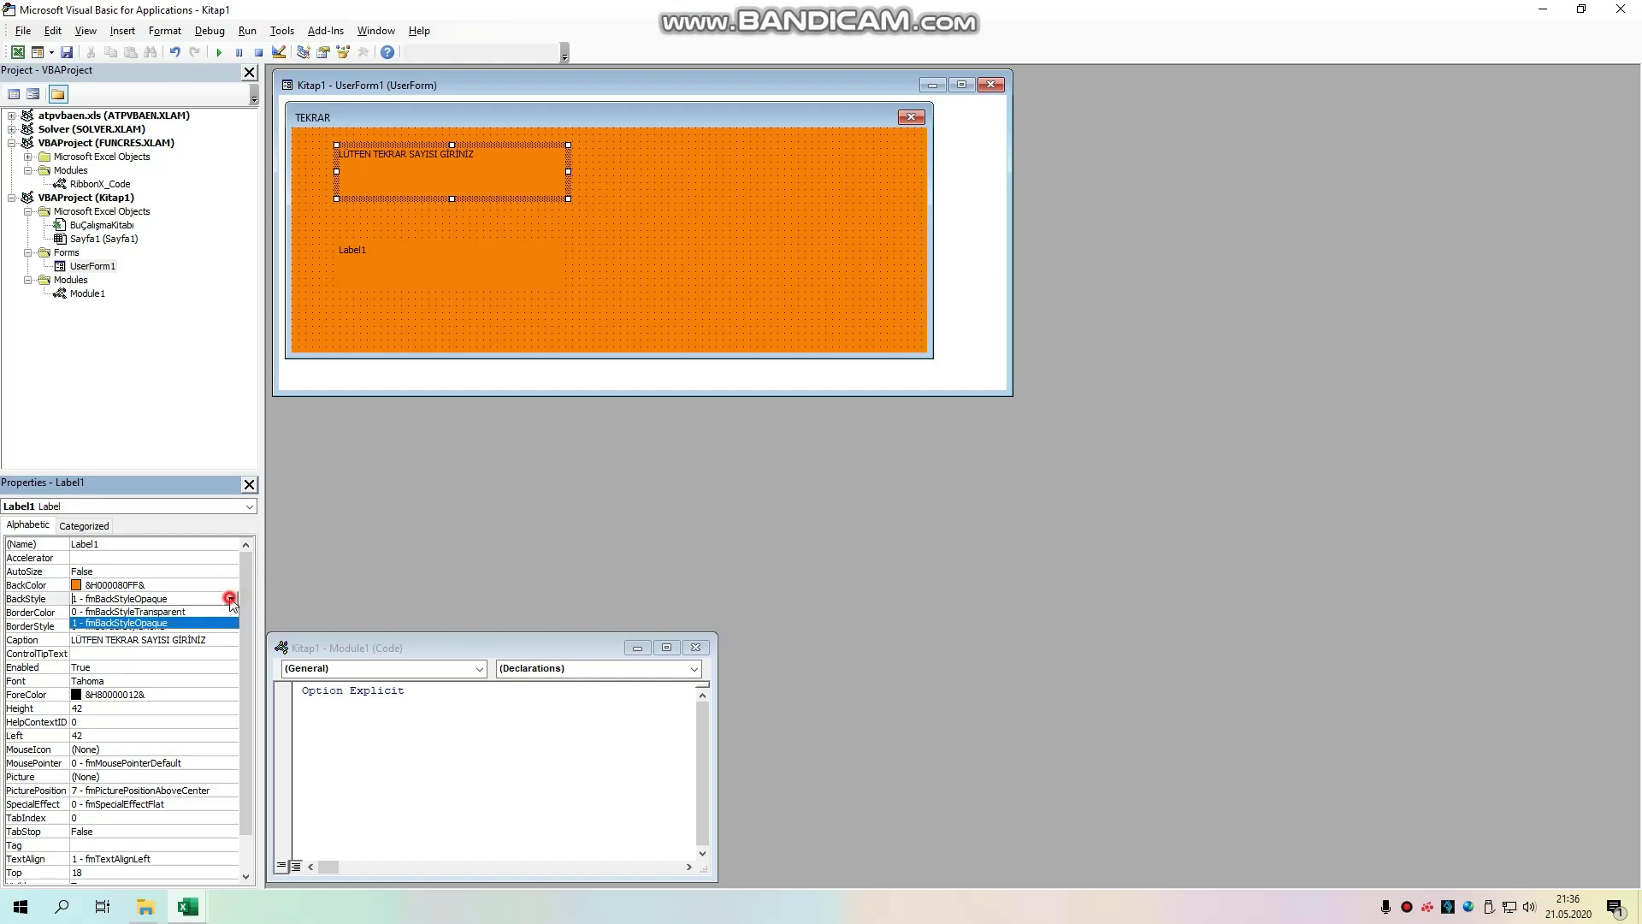
left_click(162, 611)
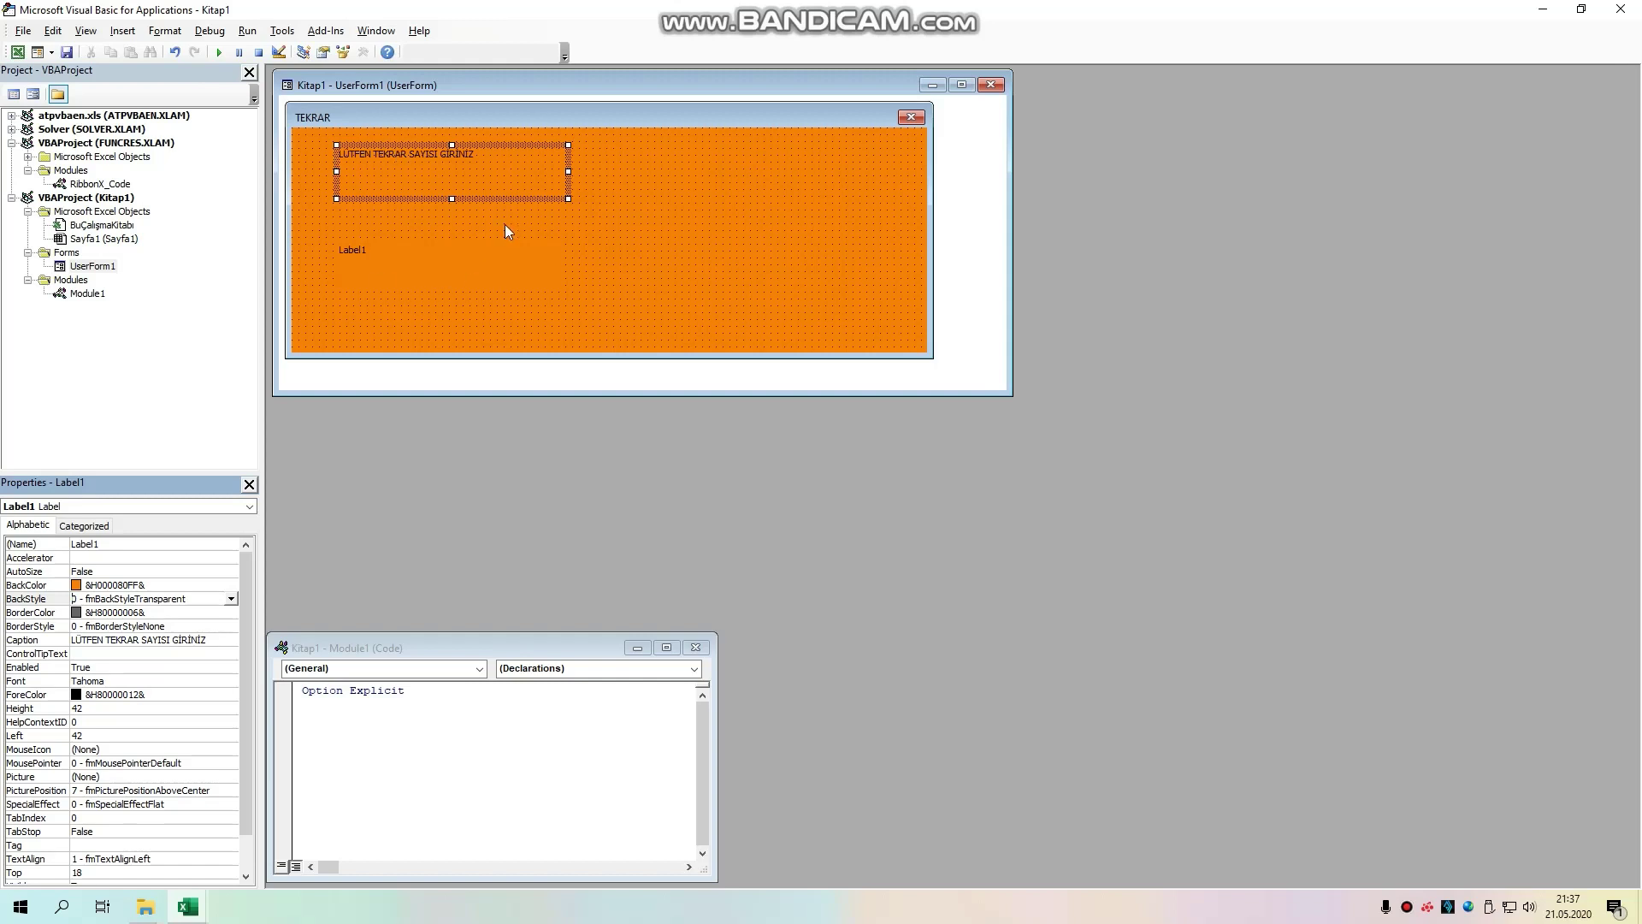
Step: Set the top label's font to bold Tempus Sans ITC at a larger size
left_click(209, 681)
left_click(231, 681)
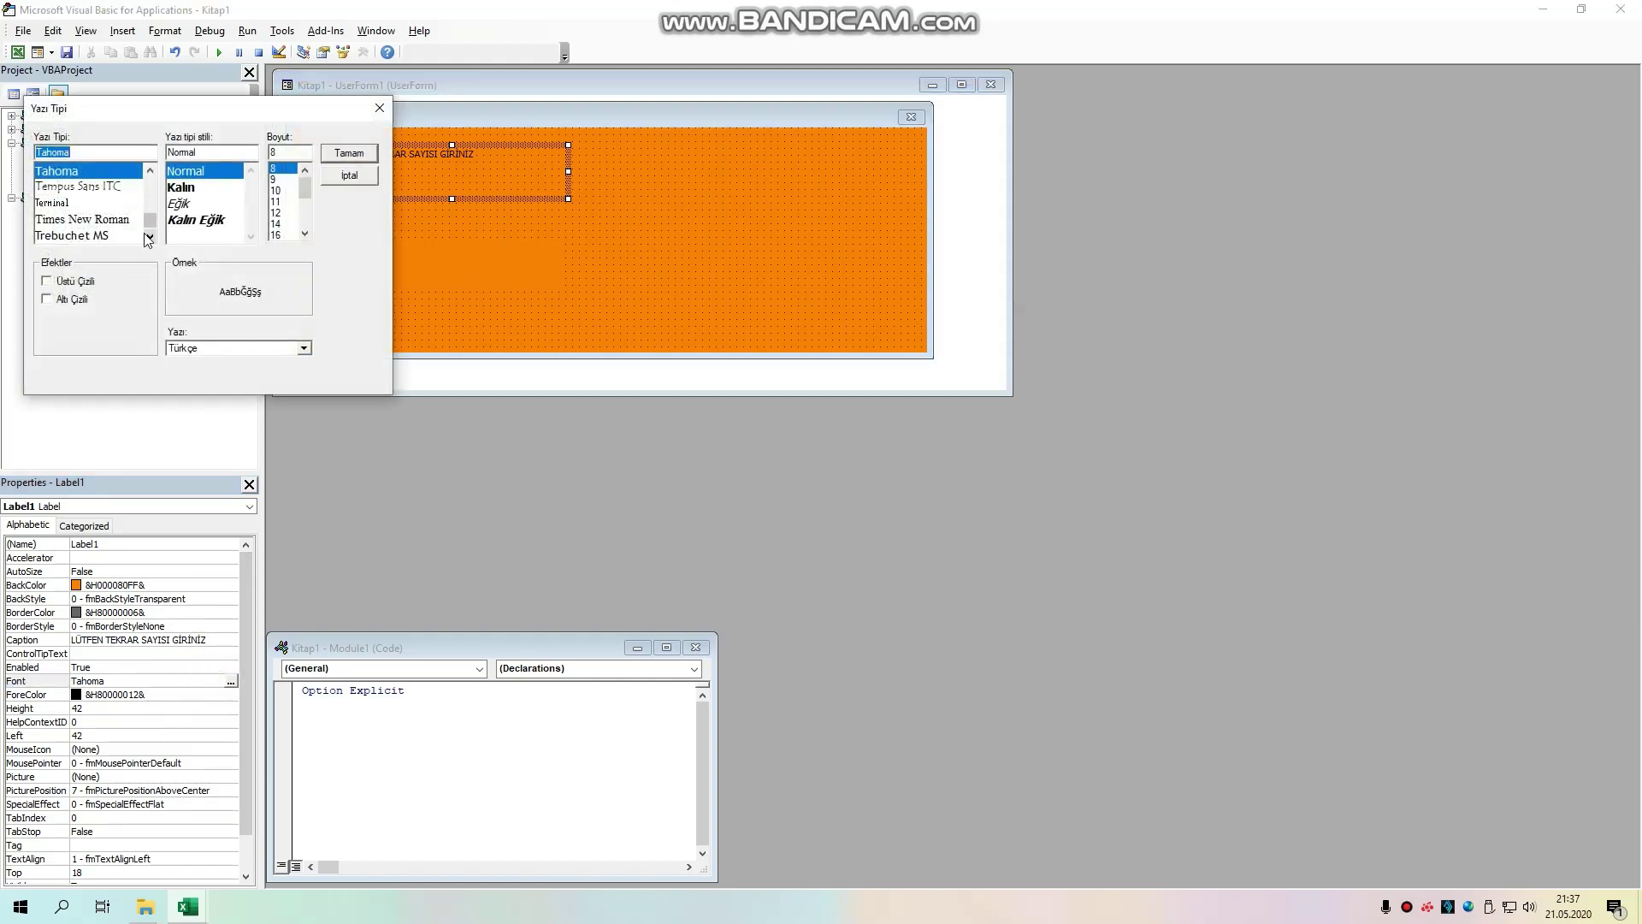
left_click(69, 188)
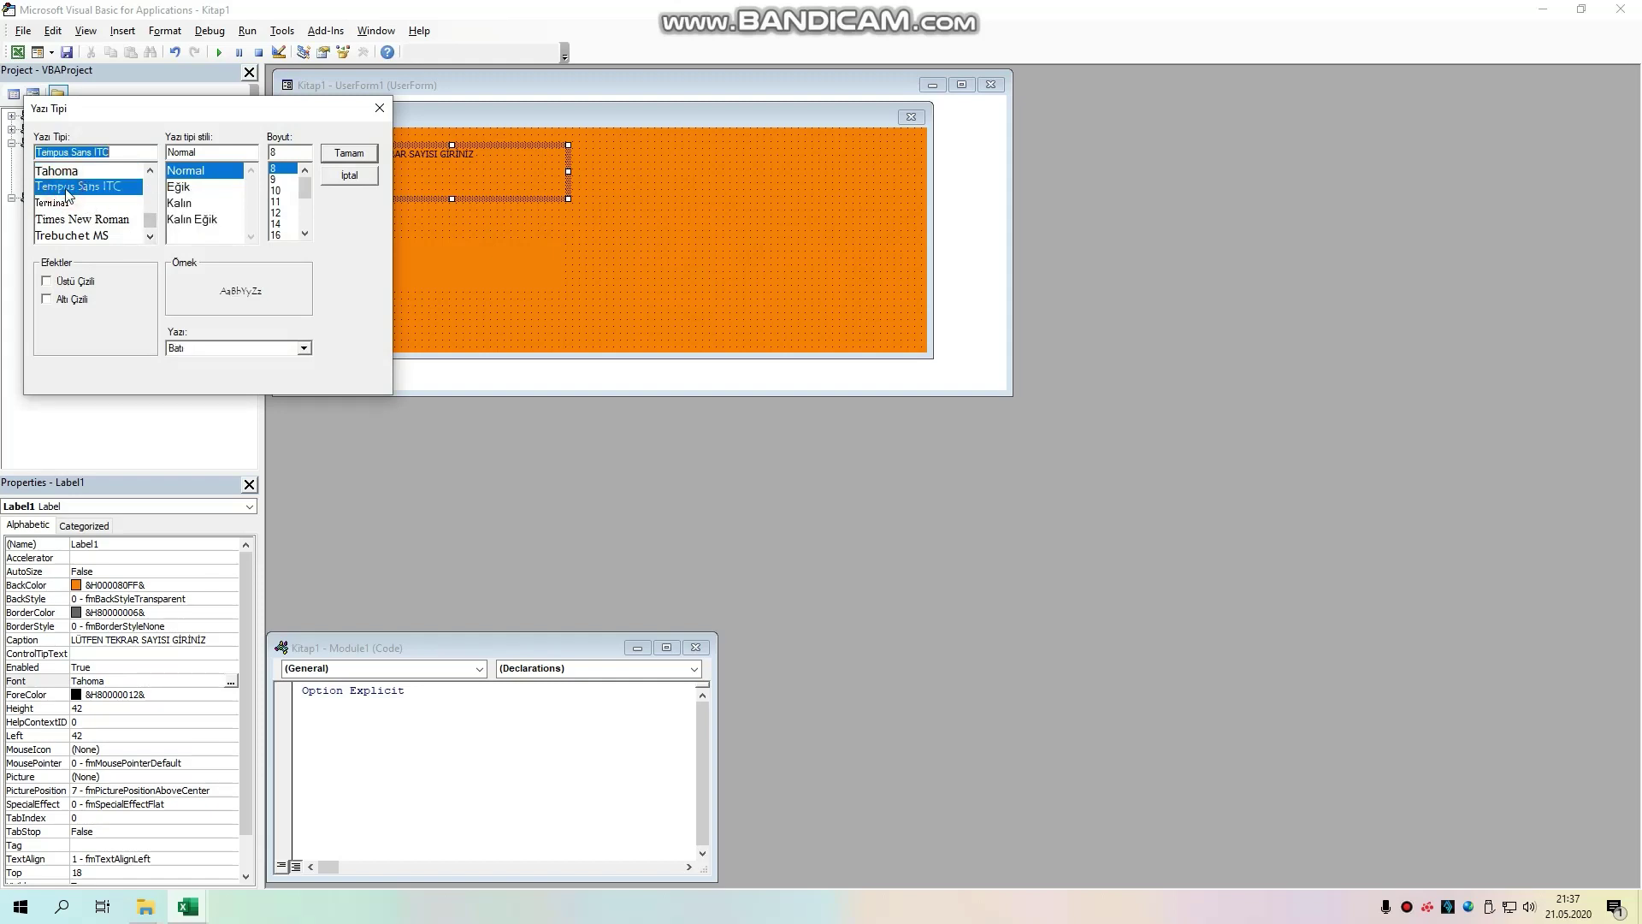
left_click(82, 219)
left_click(74, 188)
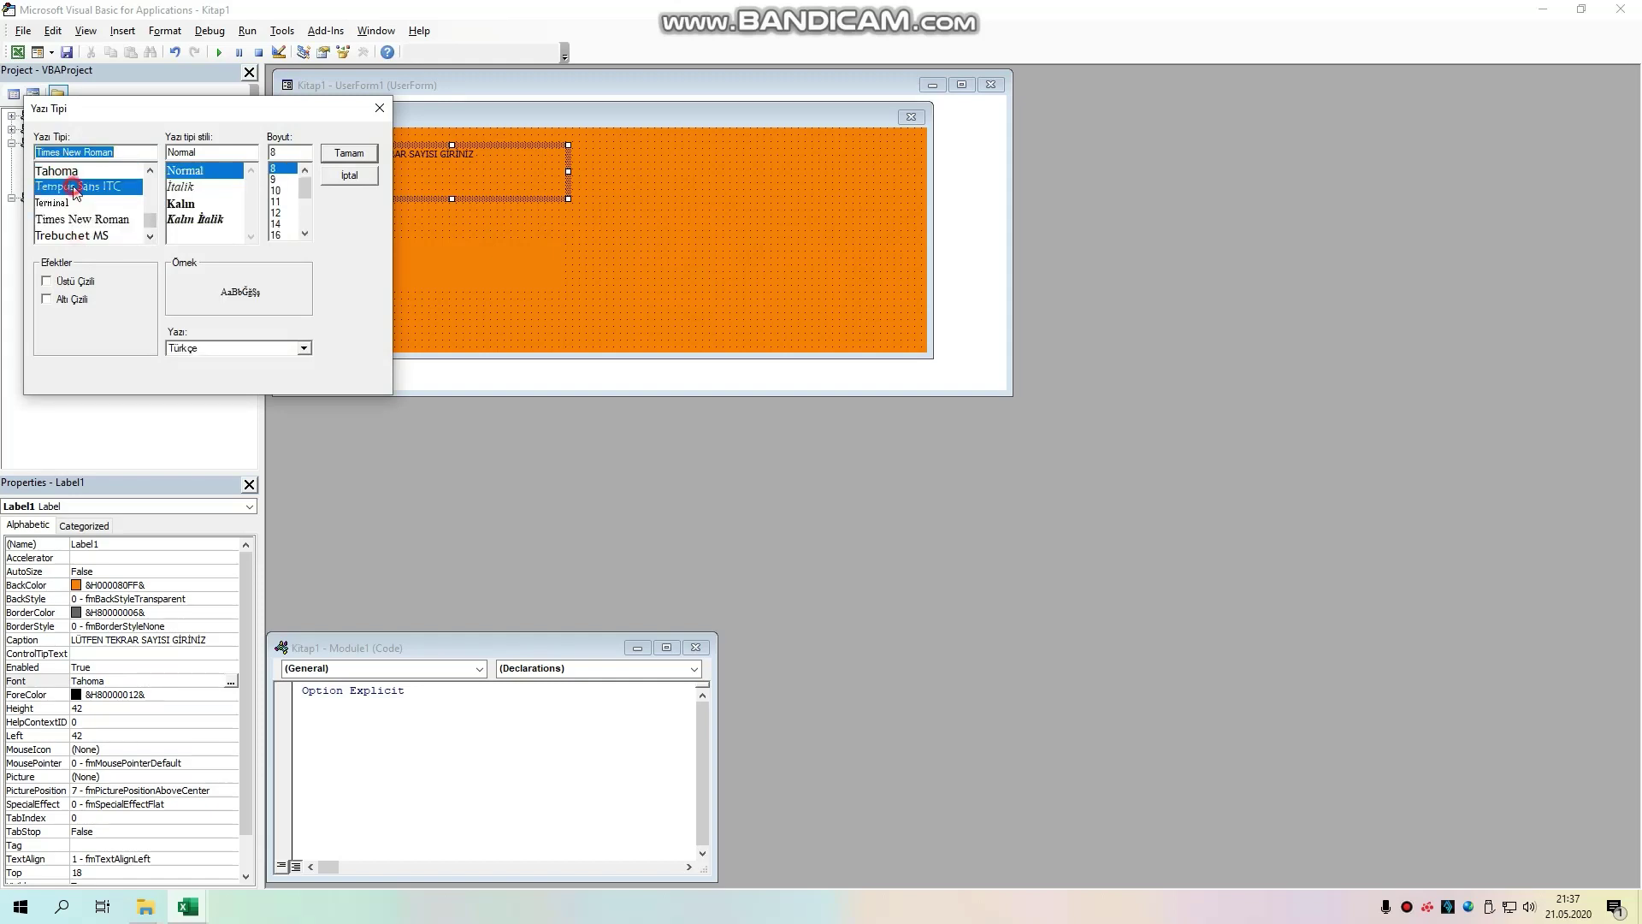
left_click(206, 205)
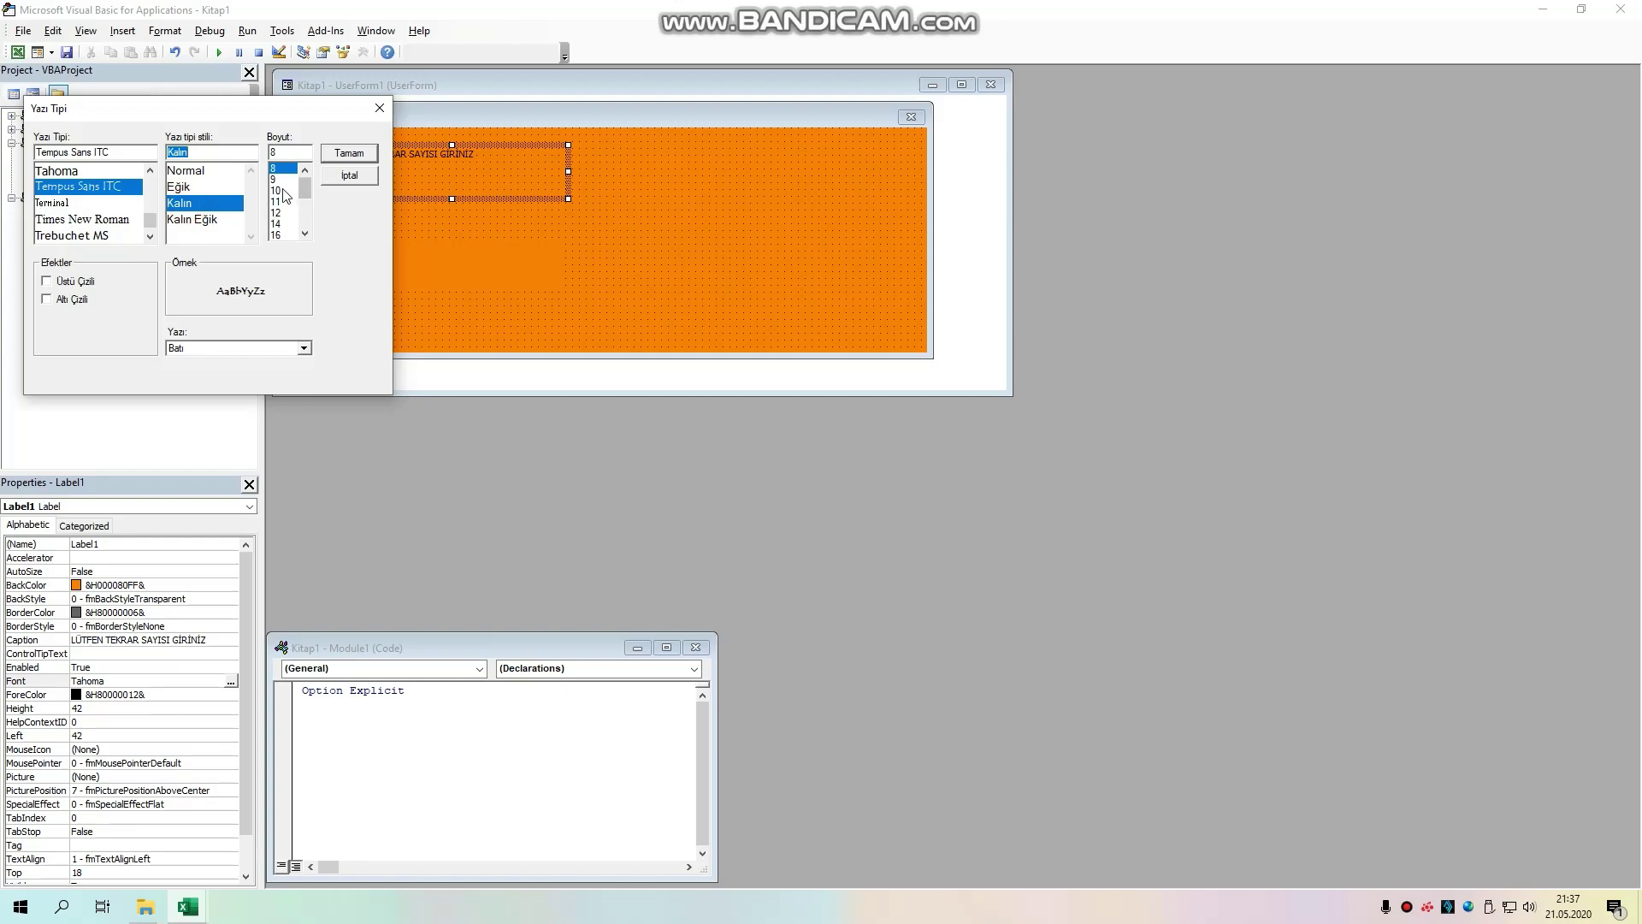
left_click(276, 212)
left_click(276, 223)
left_click(349, 153)
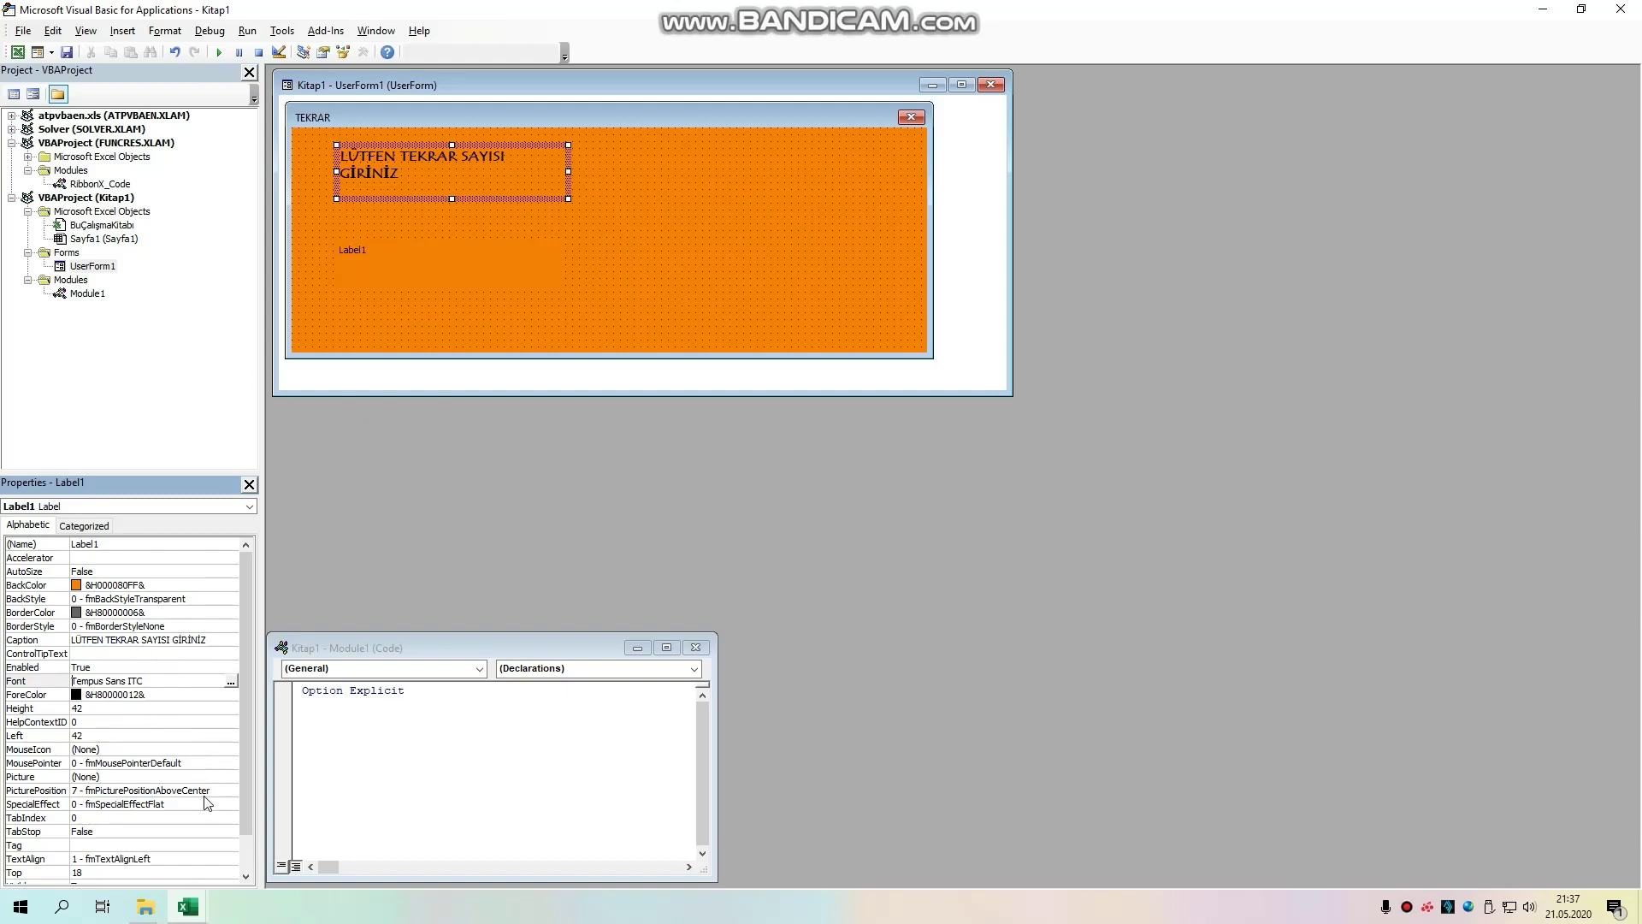
Step: Set the top label's TextAlign to 2 - fmTextAlignCenter
left_click(233, 787)
left_click(231, 790)
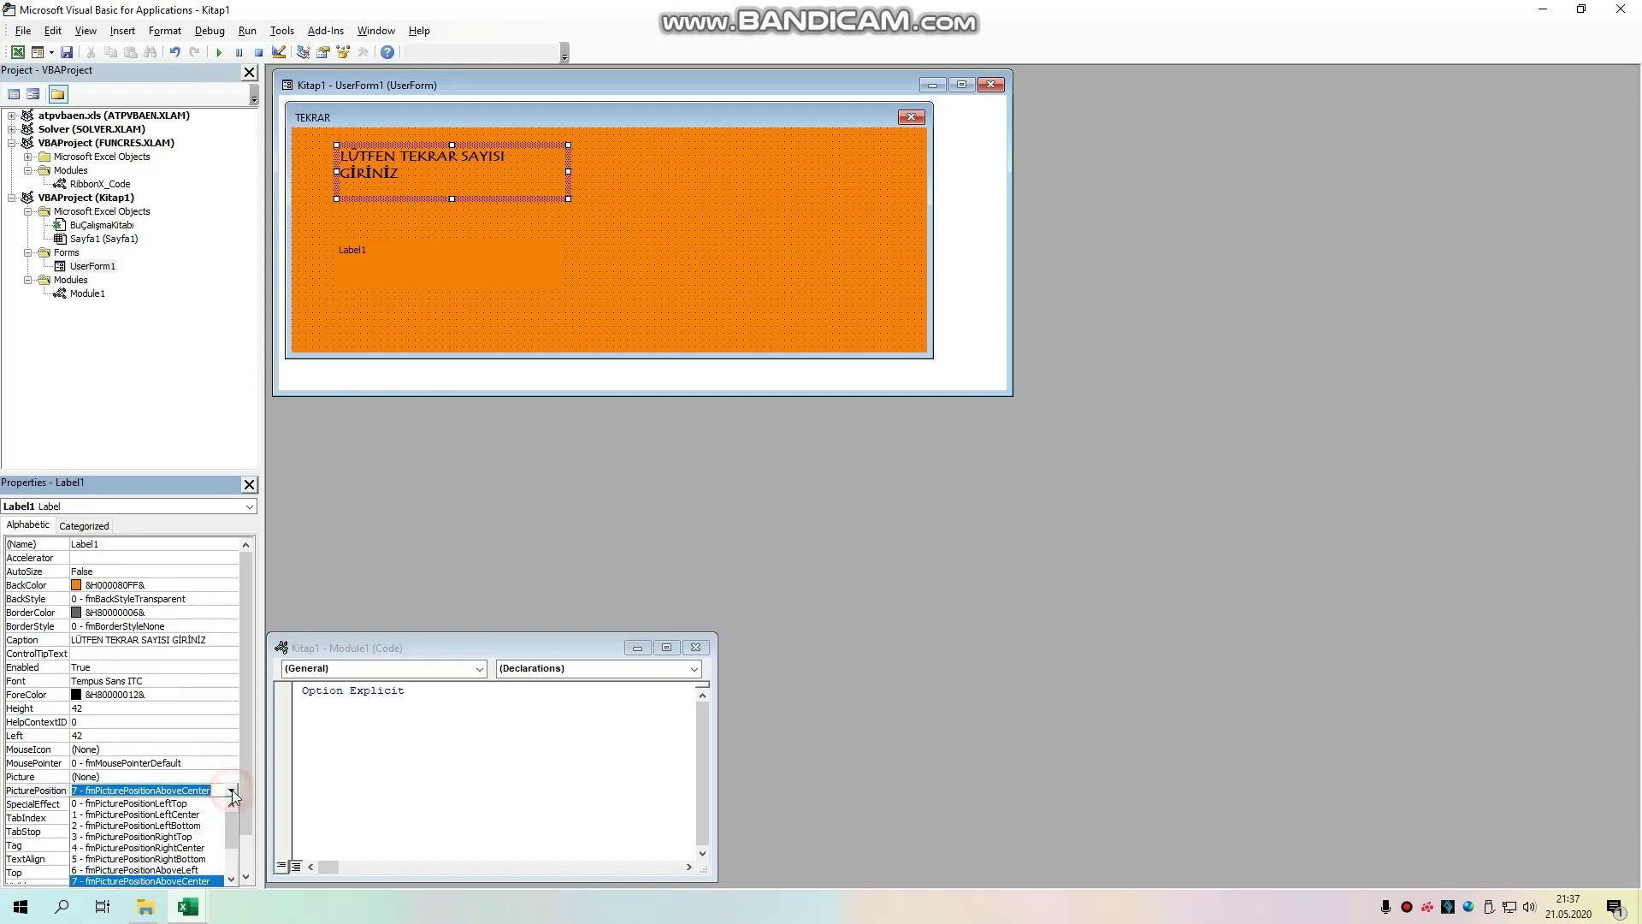
left_click(231, 790)
scroll(205, 744, "down", 1)
left_click(224, 818)
left_click(231, 818)
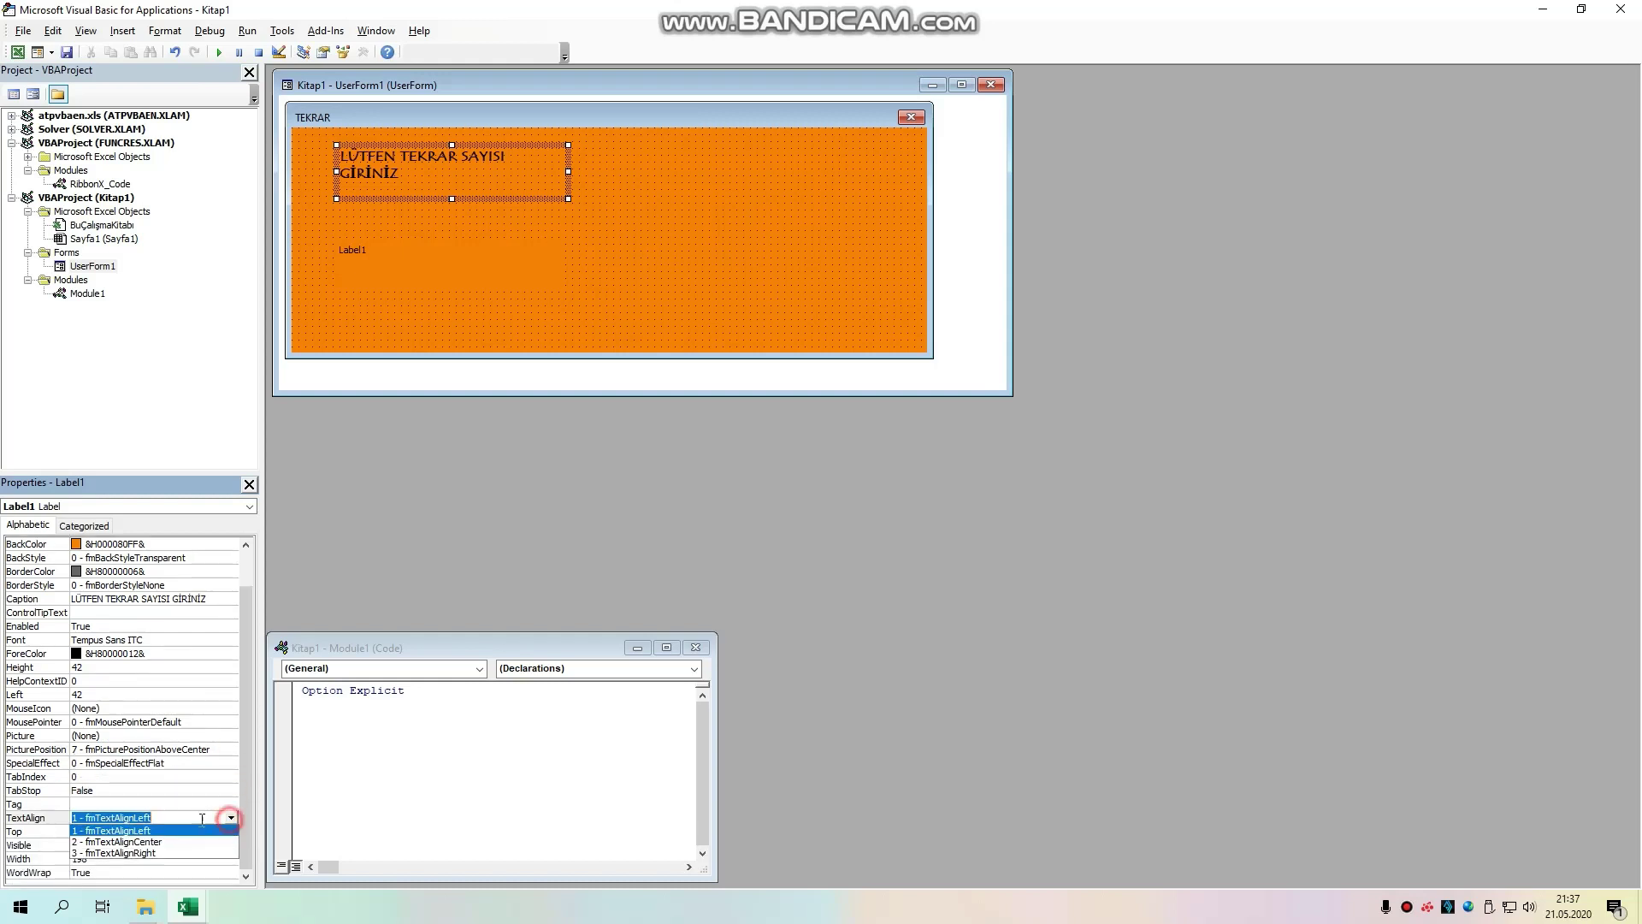
left_click(139, 845)
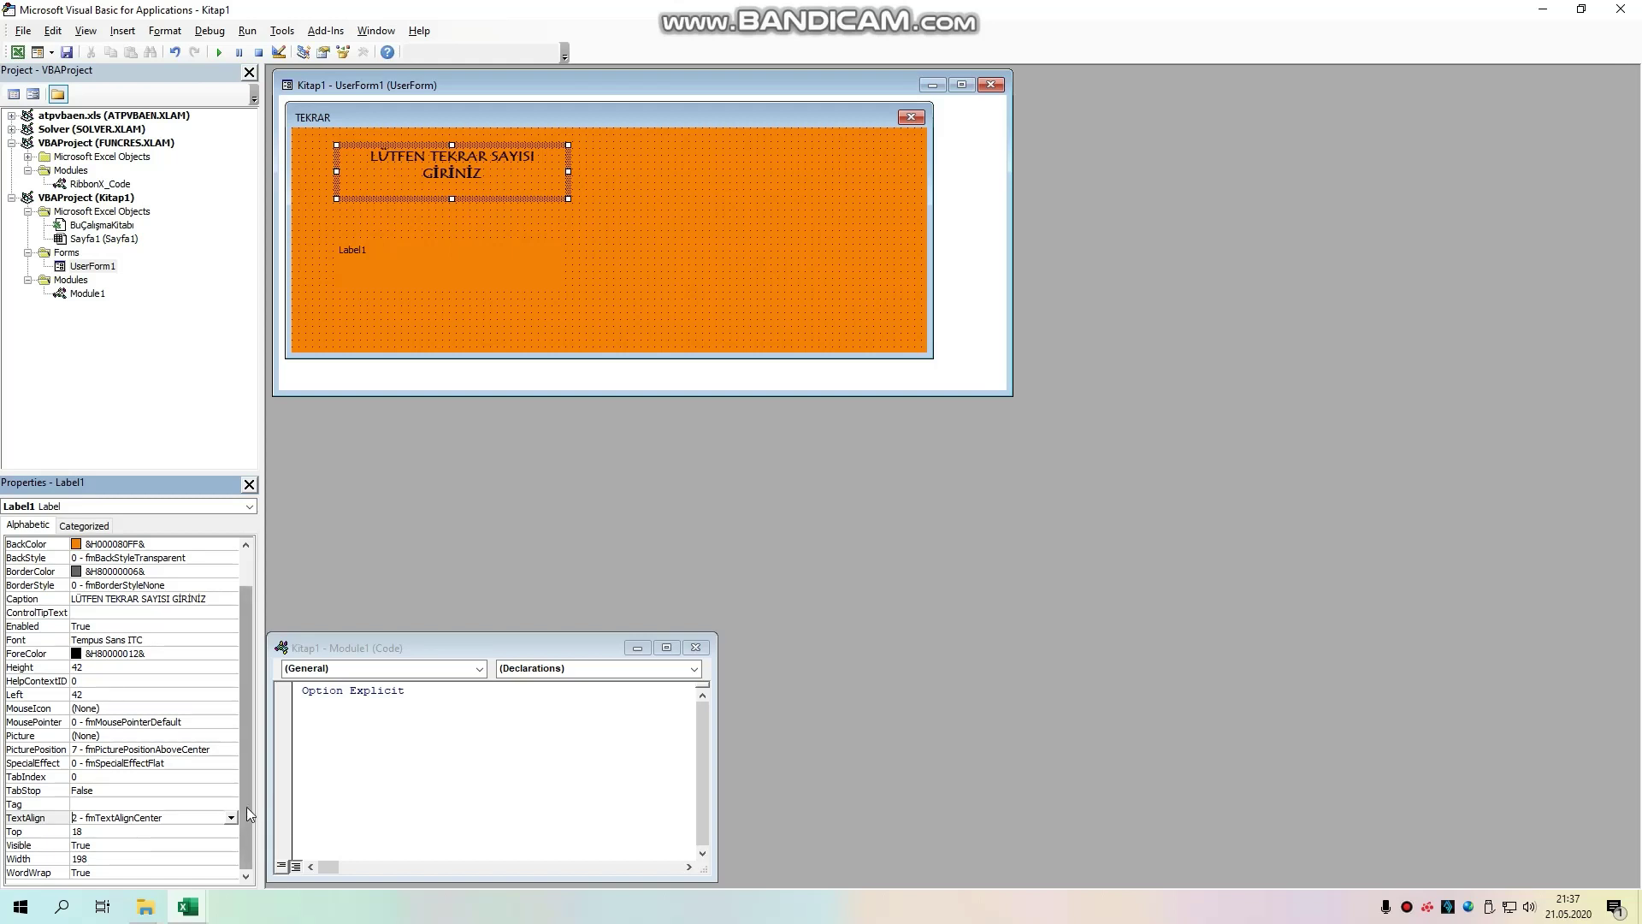
scroll(214, 660, "up", 1)
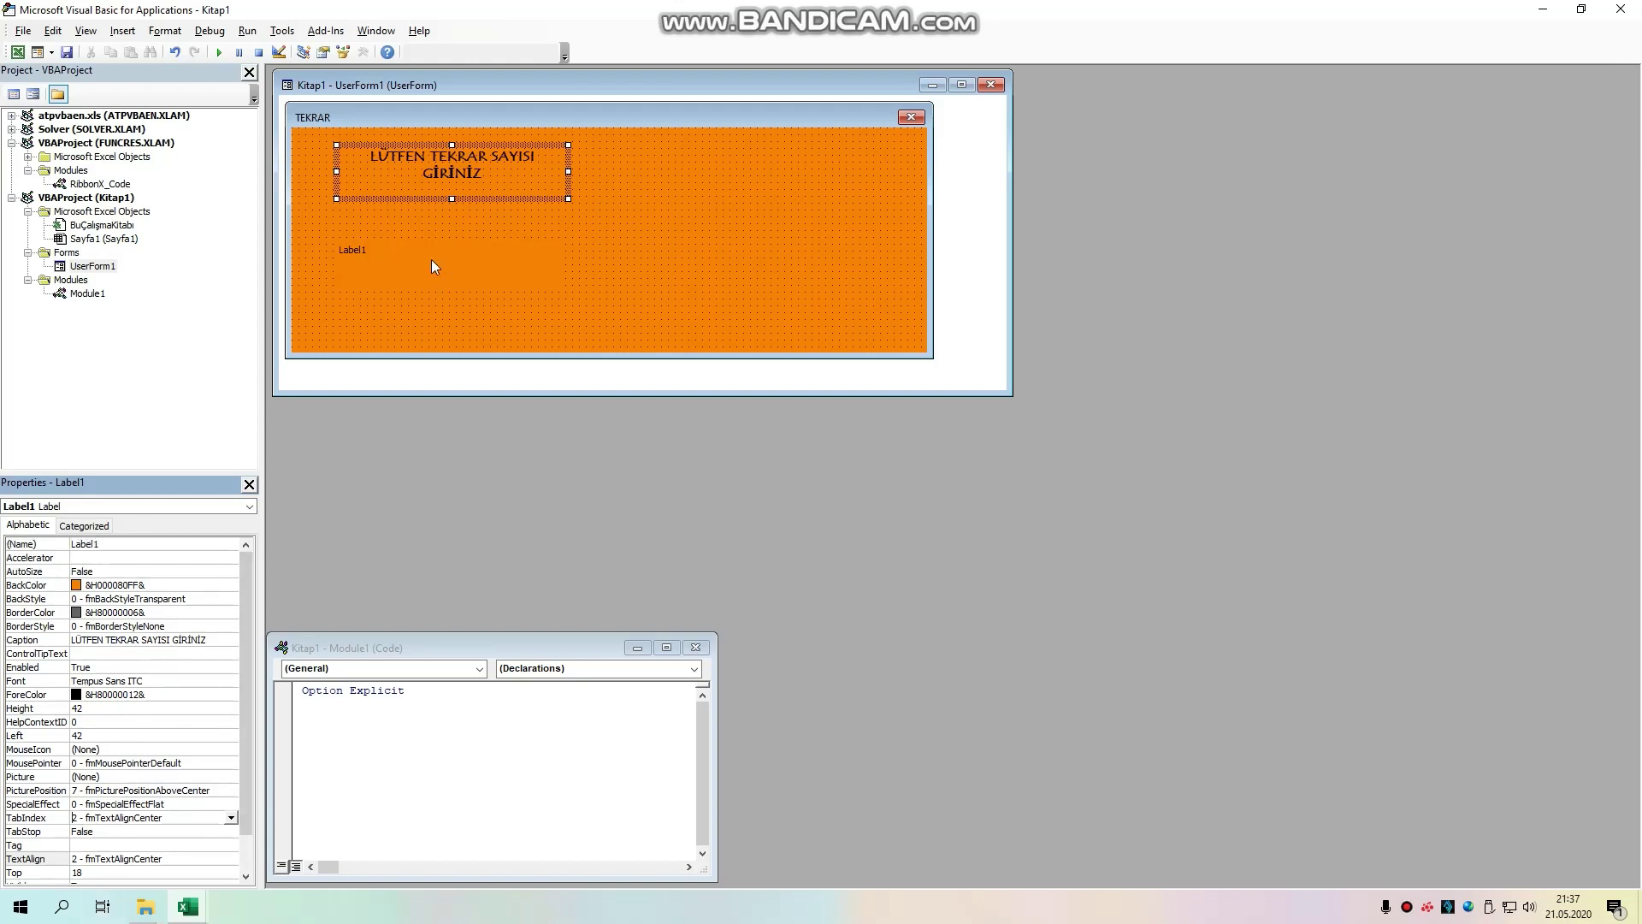
left_click(387, 262)
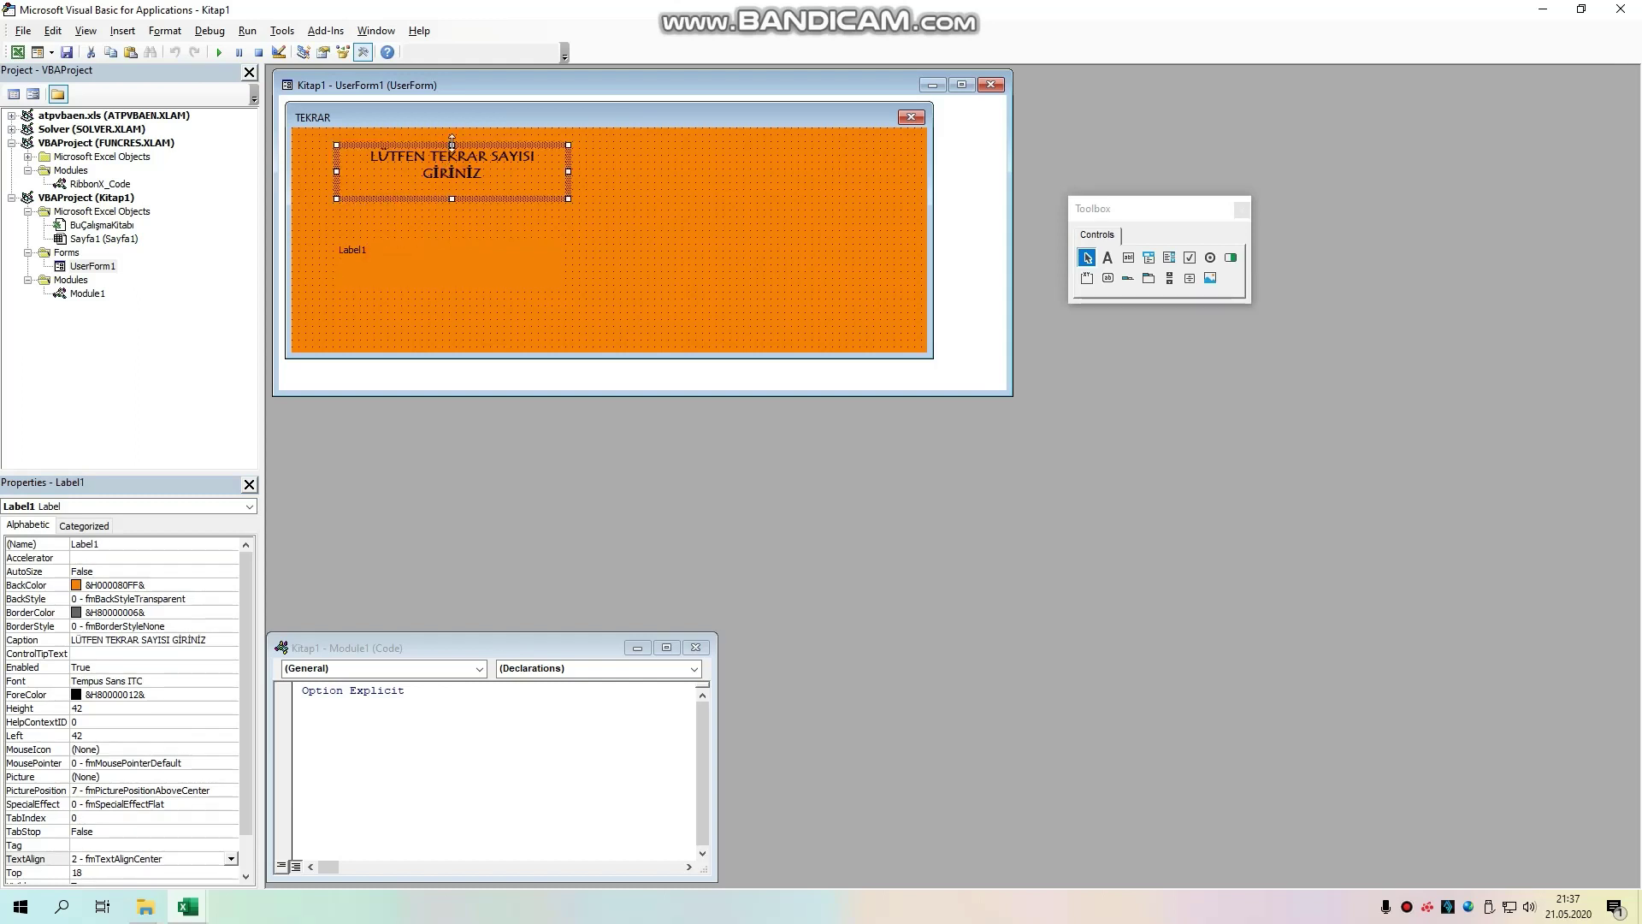
Step: Caption the second label 'LÜTFEN TEKRAR EDİLECEK KARAKTERİ GİRİNİZ' with a transparent background
left_click(407, 265)
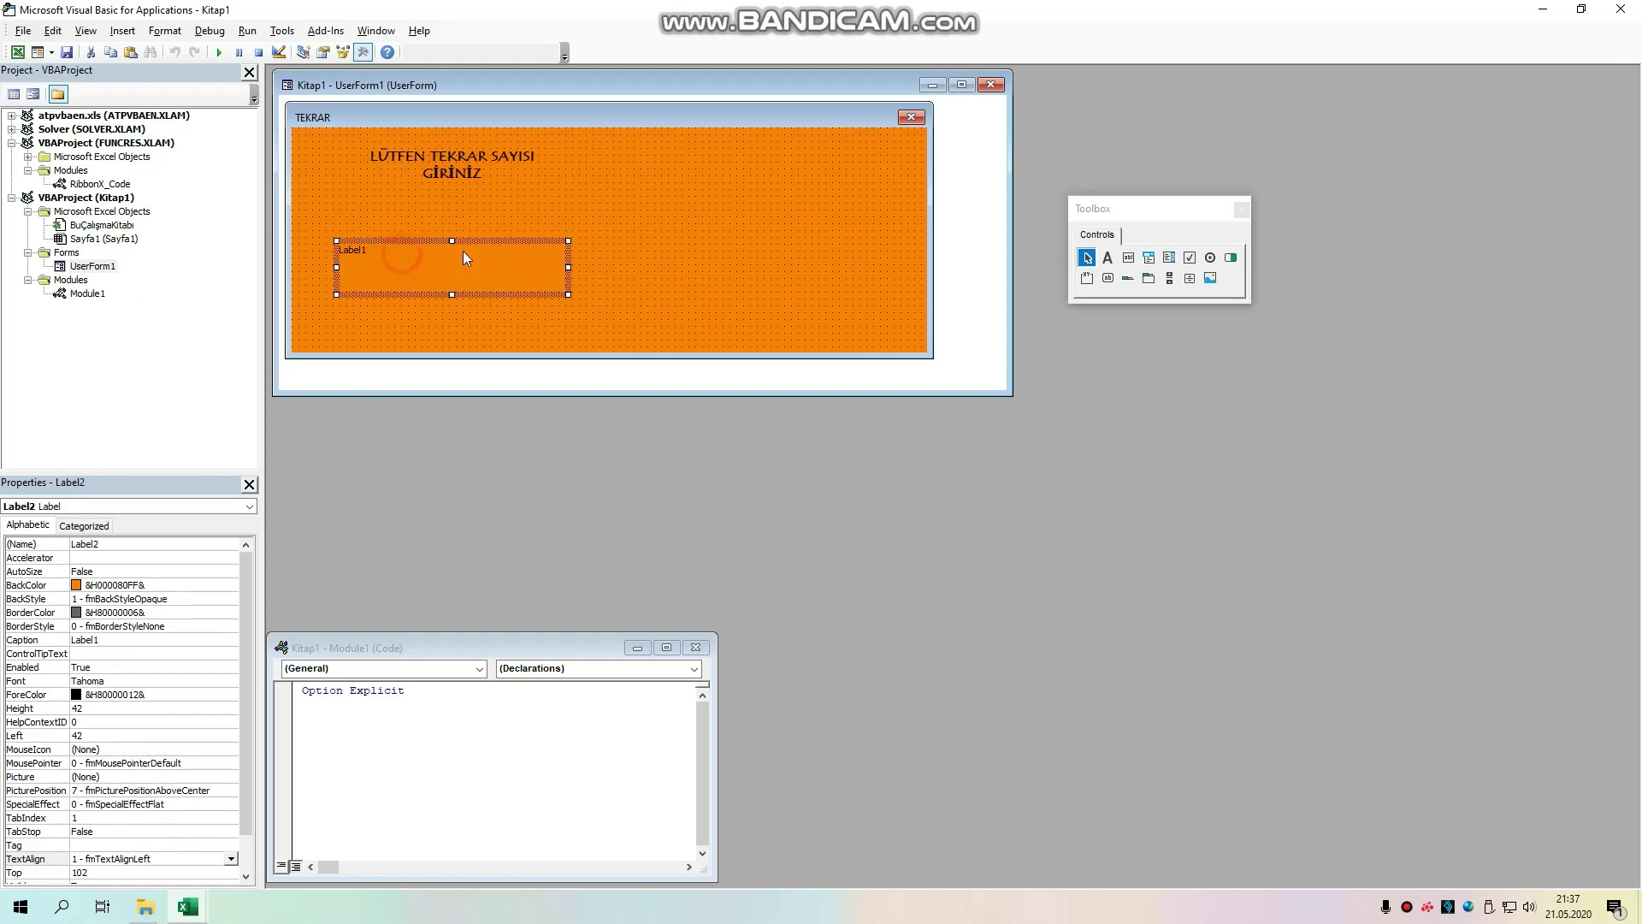
left_click(113, 642)
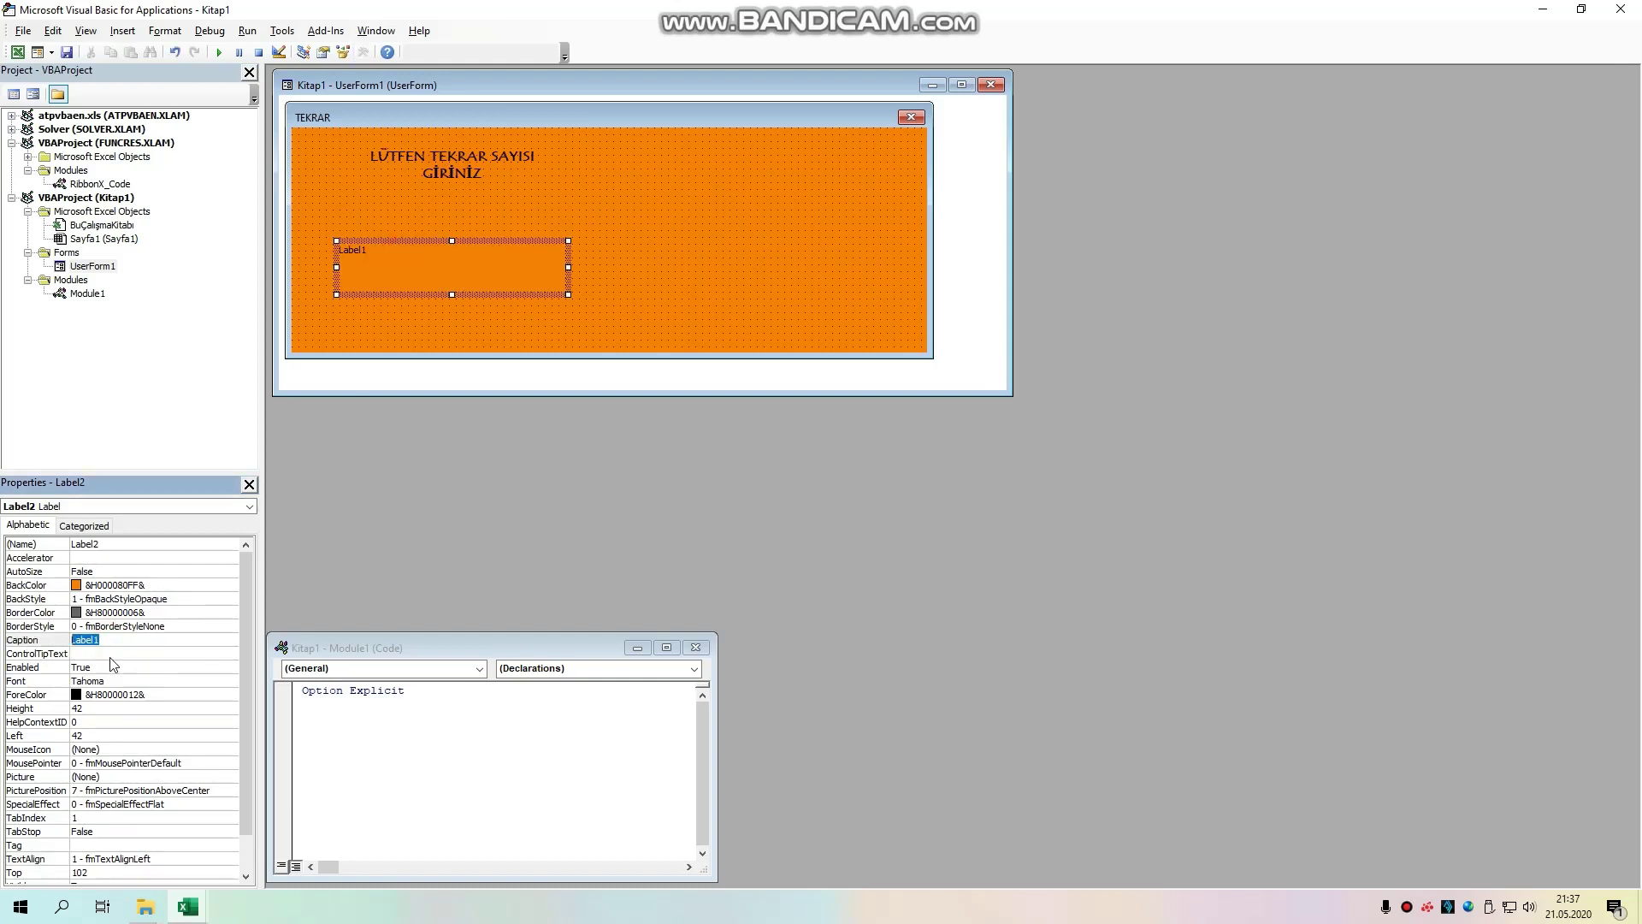
type("L")
type("GİRİNİZ")
key("Return")
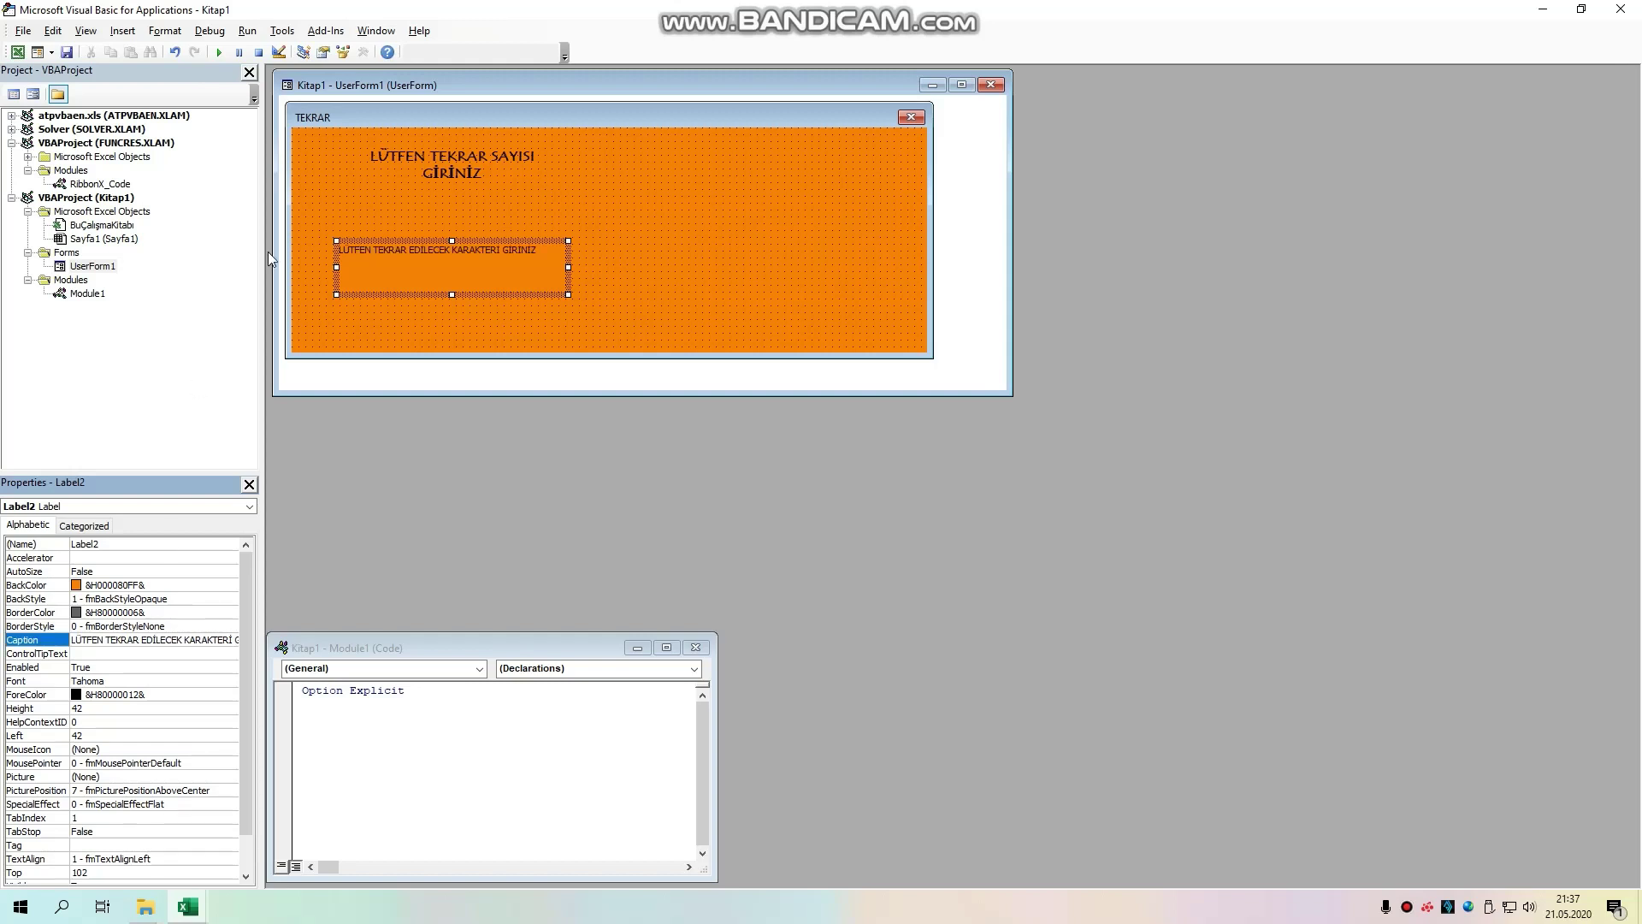
left_click(229, 597)
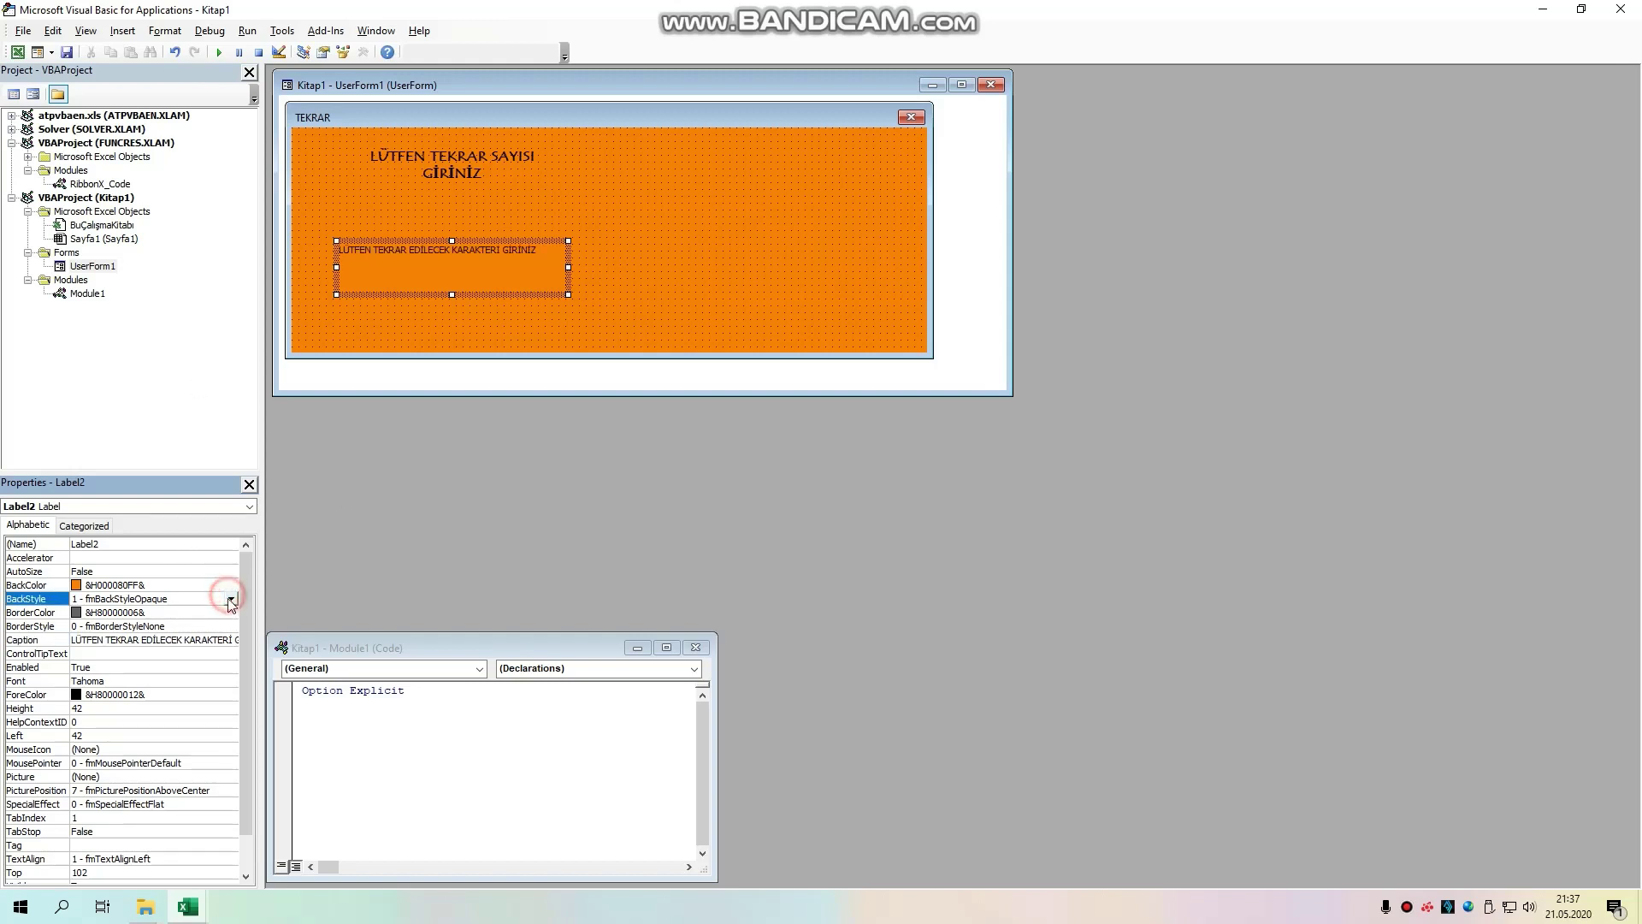
left_click(231, 599)
left_click(160, 613)
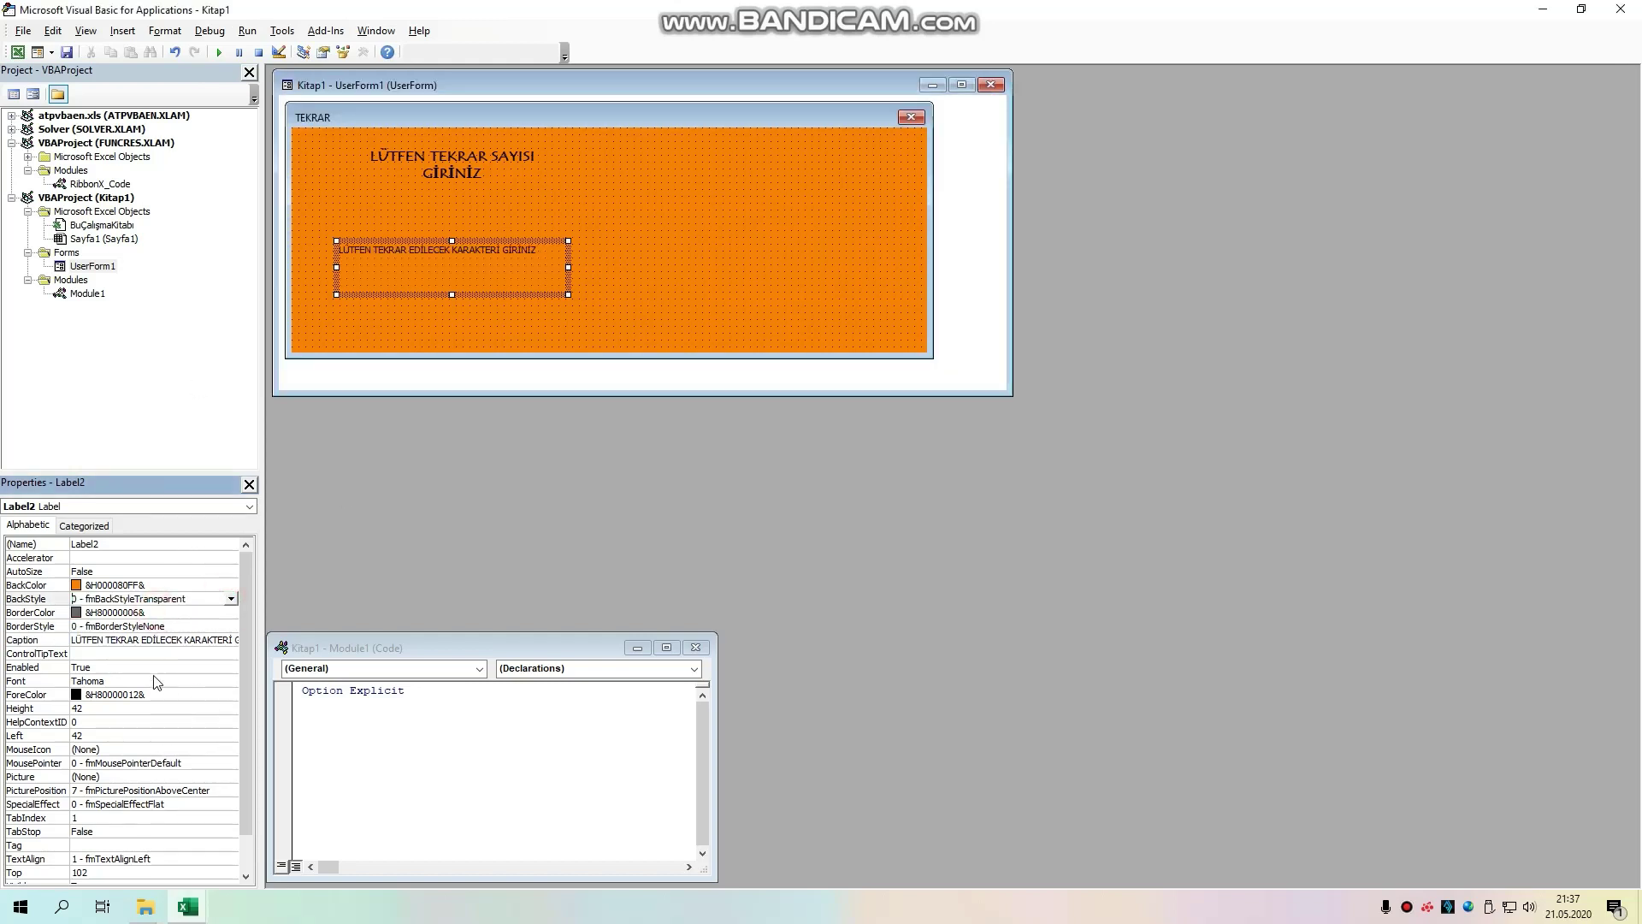
Step: Set the second label's font to Tempus Sans ITC, Kalın, size 12
left_click(232, 683)
left_click(231, 681)
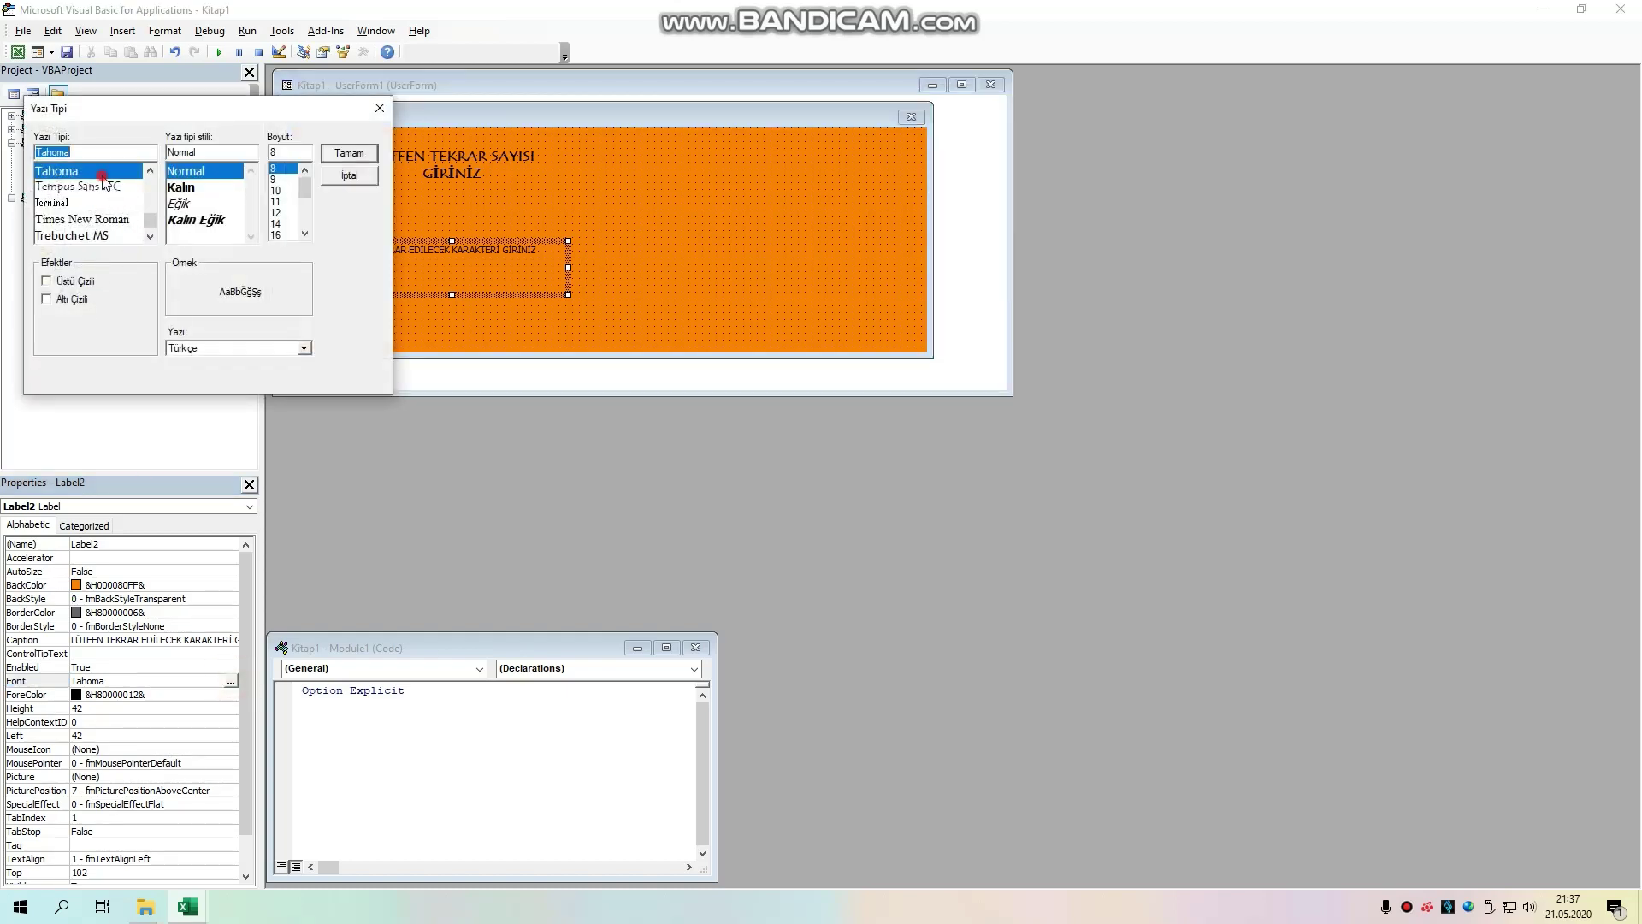
left_click(90, 185)
left_click(201, 203)
left_click(278, 213)
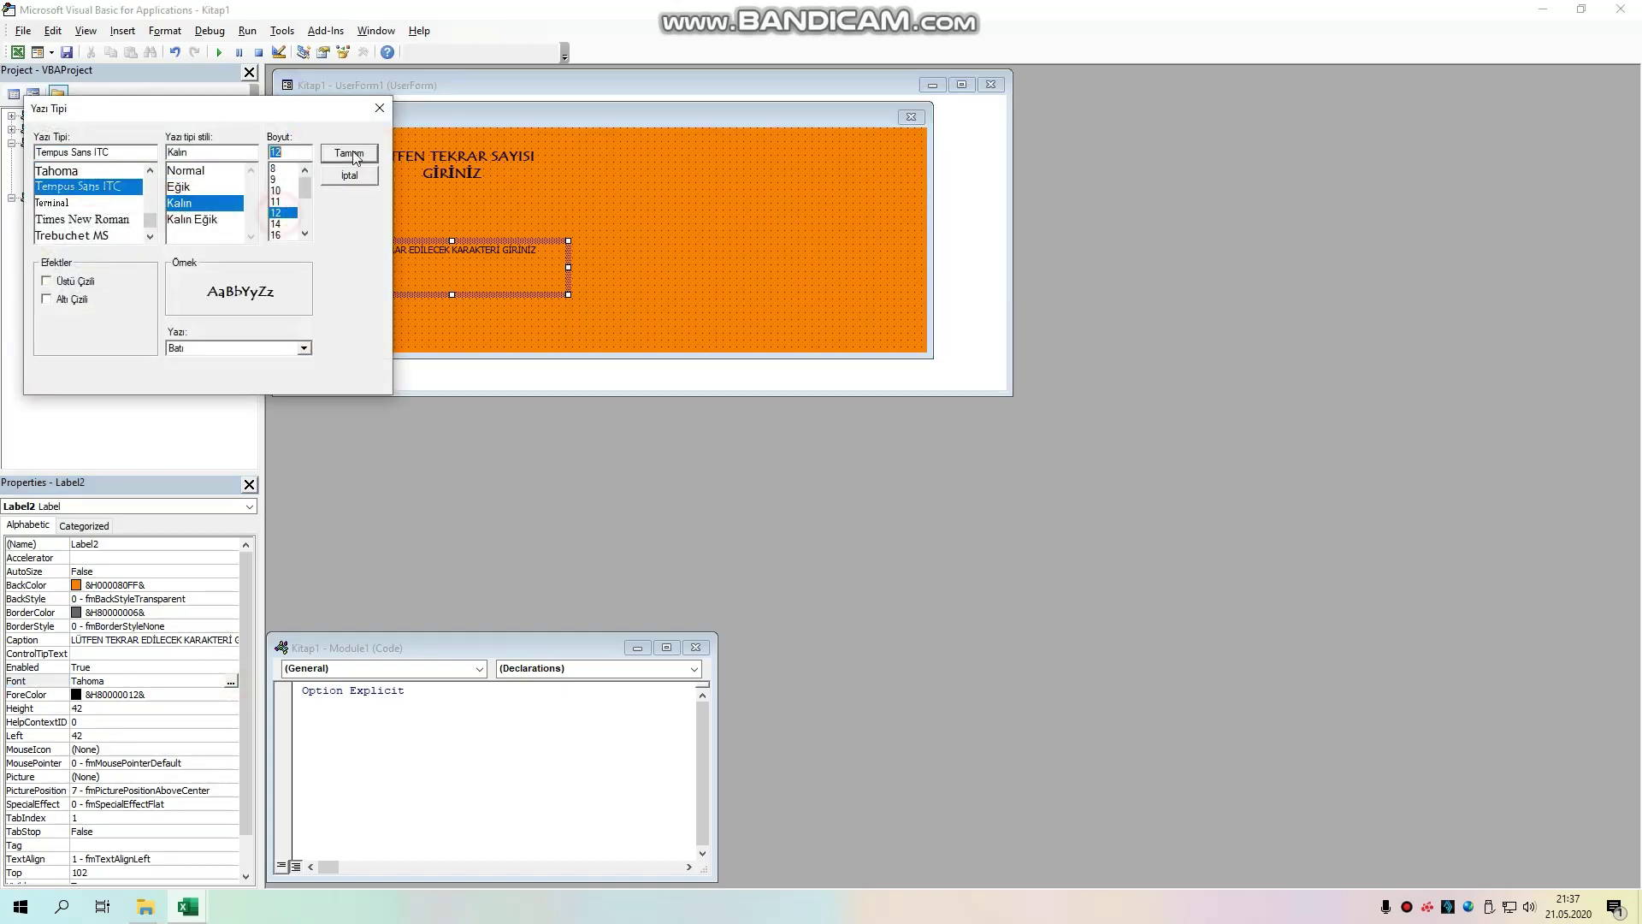
left_click(349, 153)
Step: Set the second label's TextAlign to Center
left_click(195, 859)
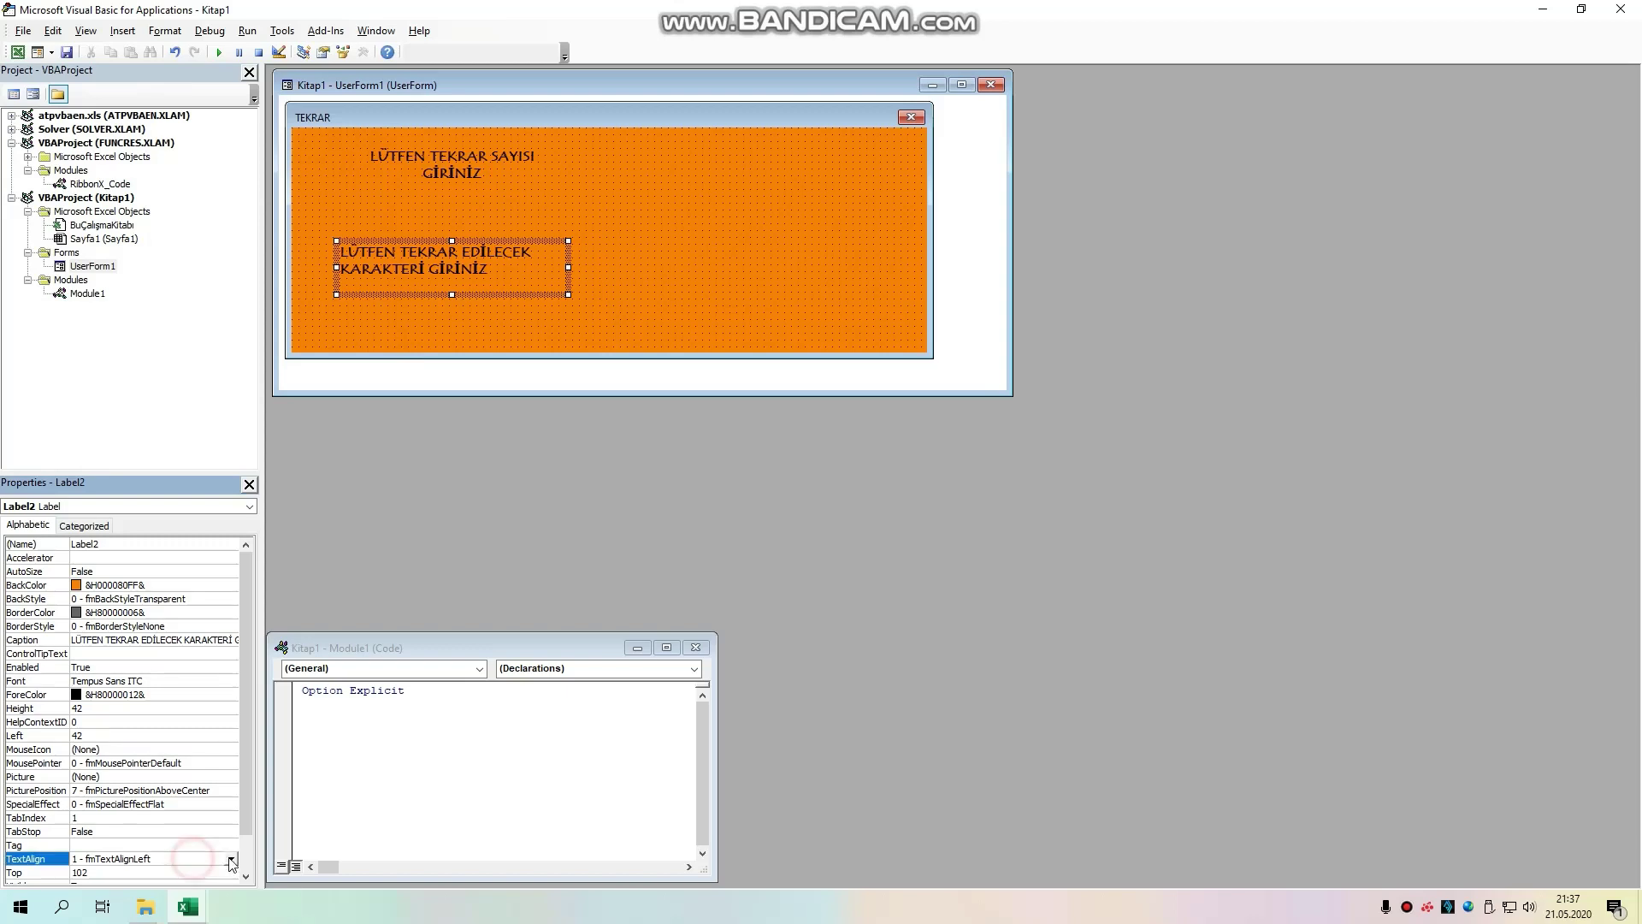
left_click(231, 858)
left_click(141, 886)
left_click(622, 292)
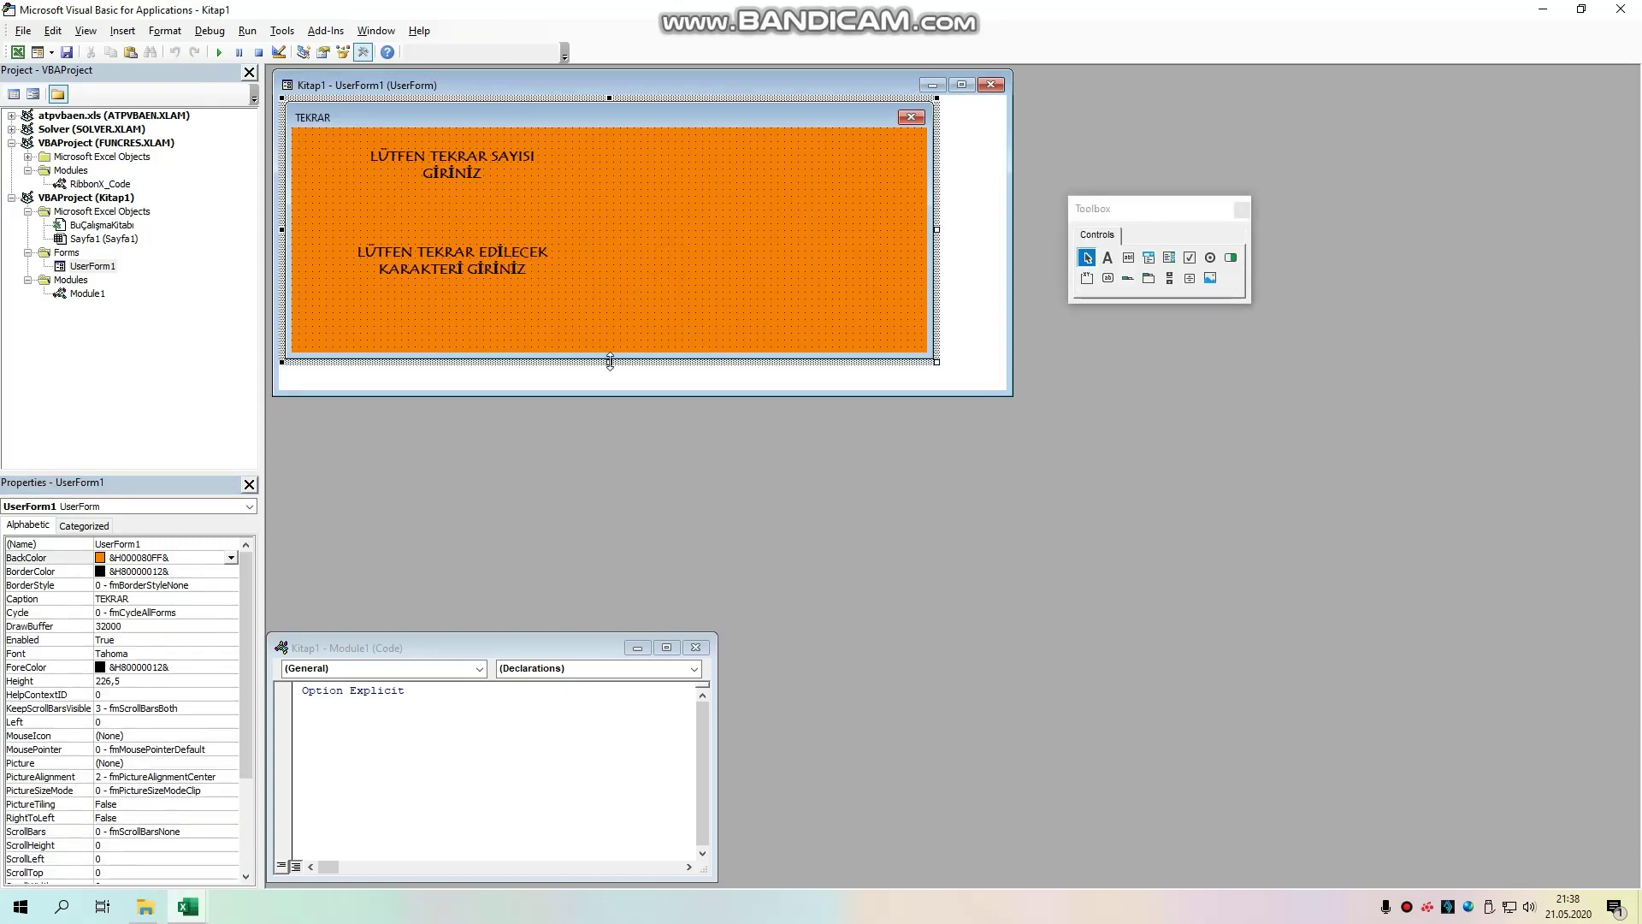
Step: Stretch the form's bottom edge down to make room below the prompts
left_click_drag(610, 360, 609, 406)
left_click(484, 168)
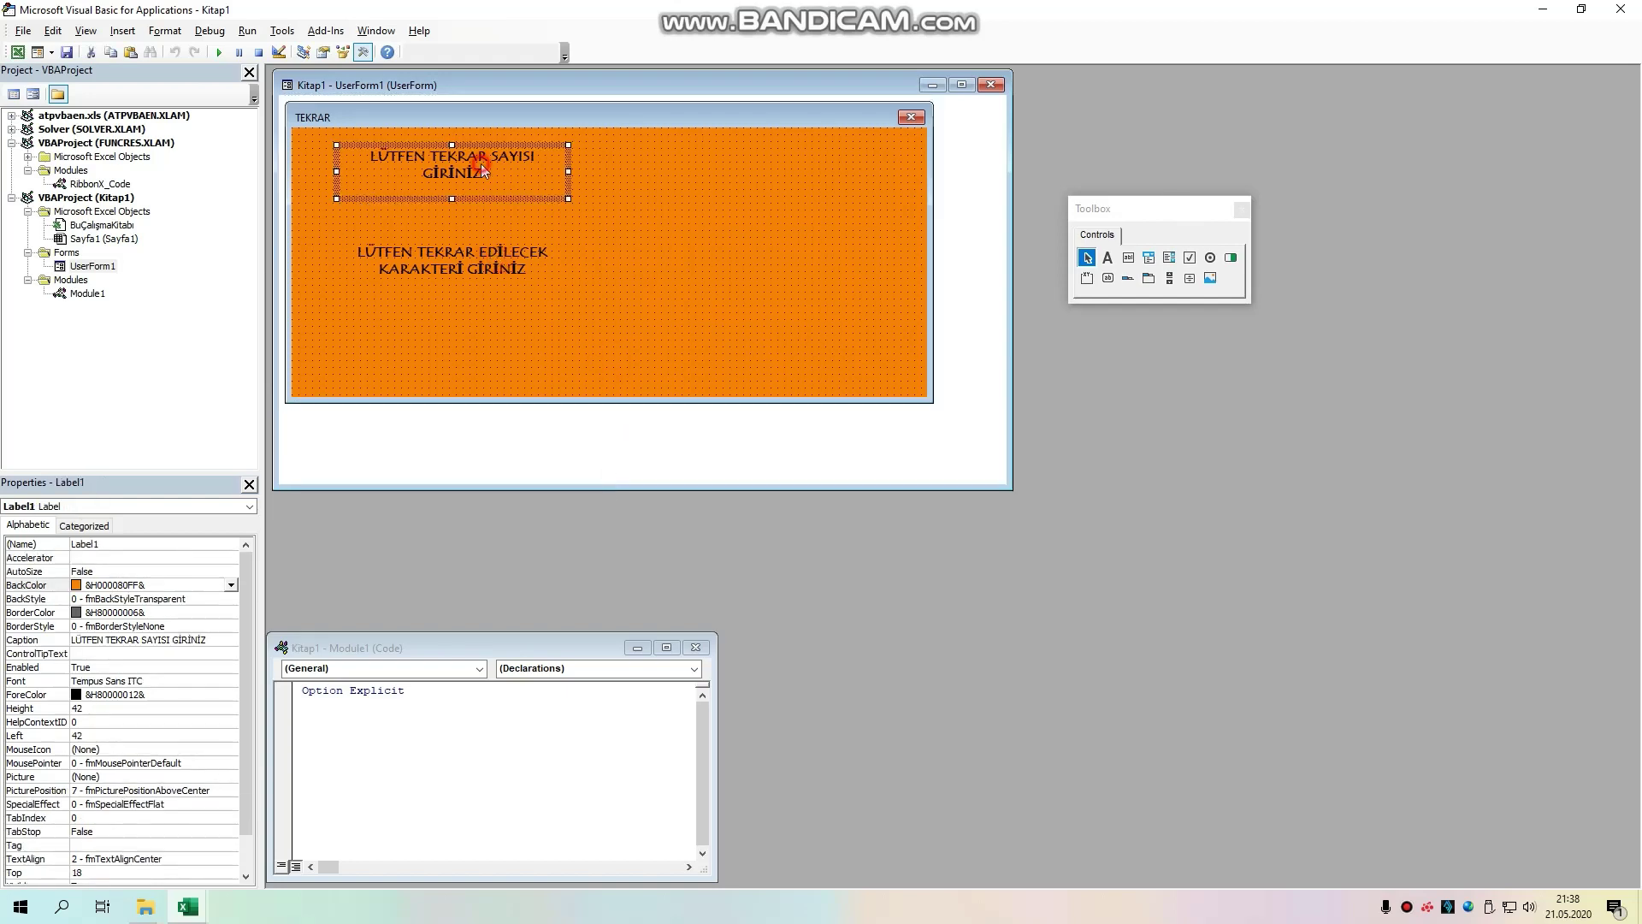
left_click(462, 270)
left_click(671, 247)
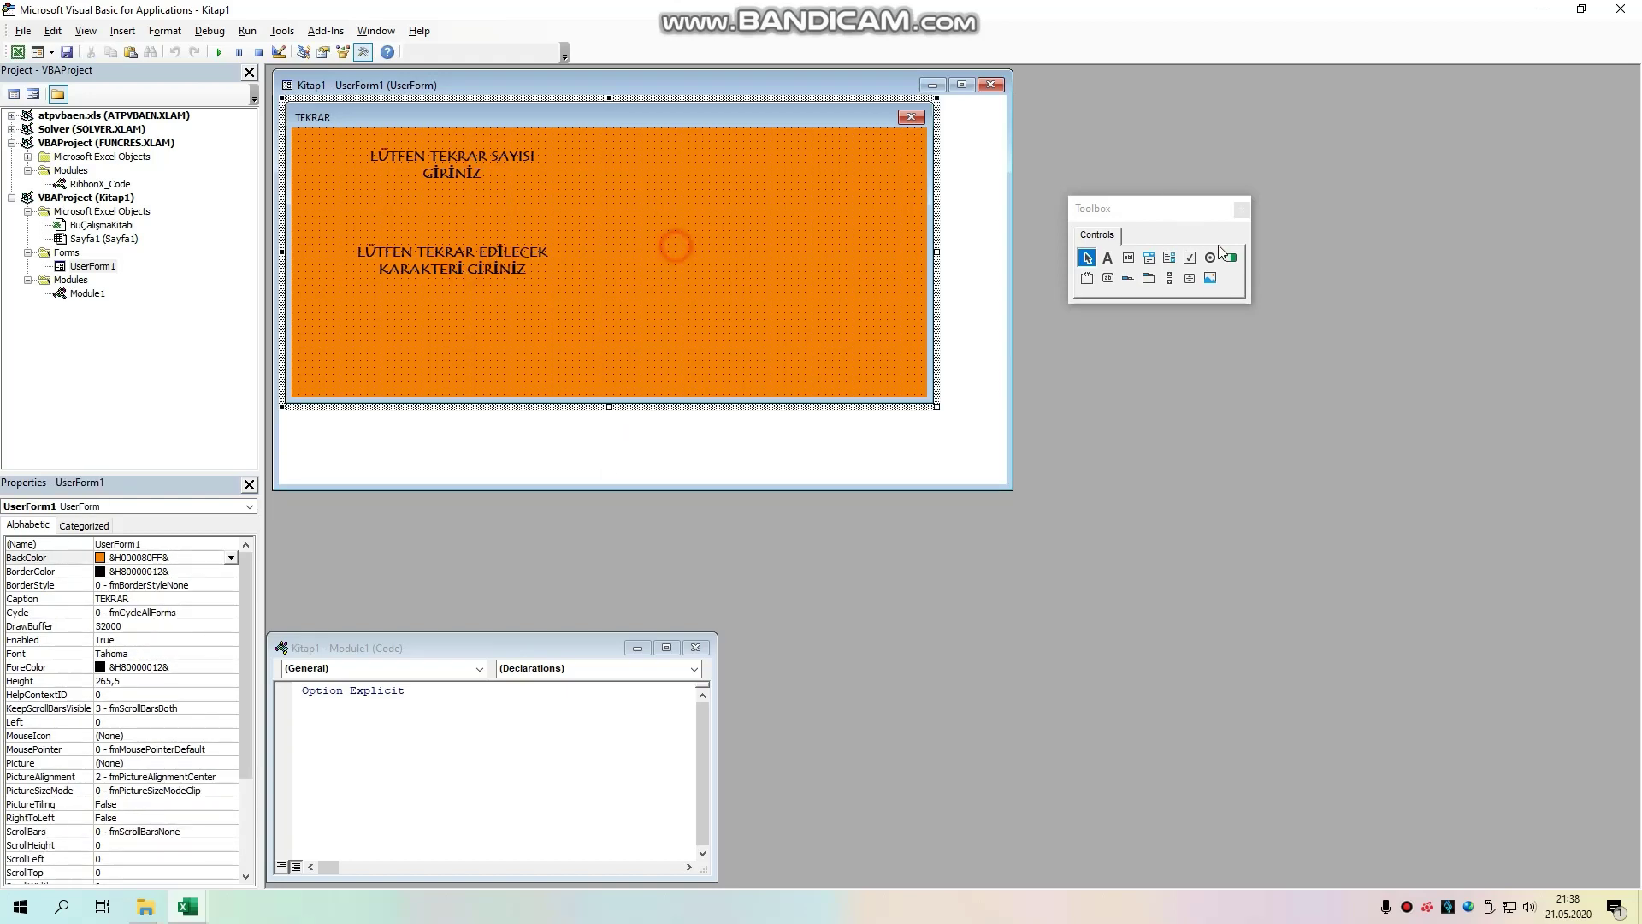
Step: Draw TextBox1 beside the first prompt and place a copied TextBox2 beside the second
left_click(1129, 258)
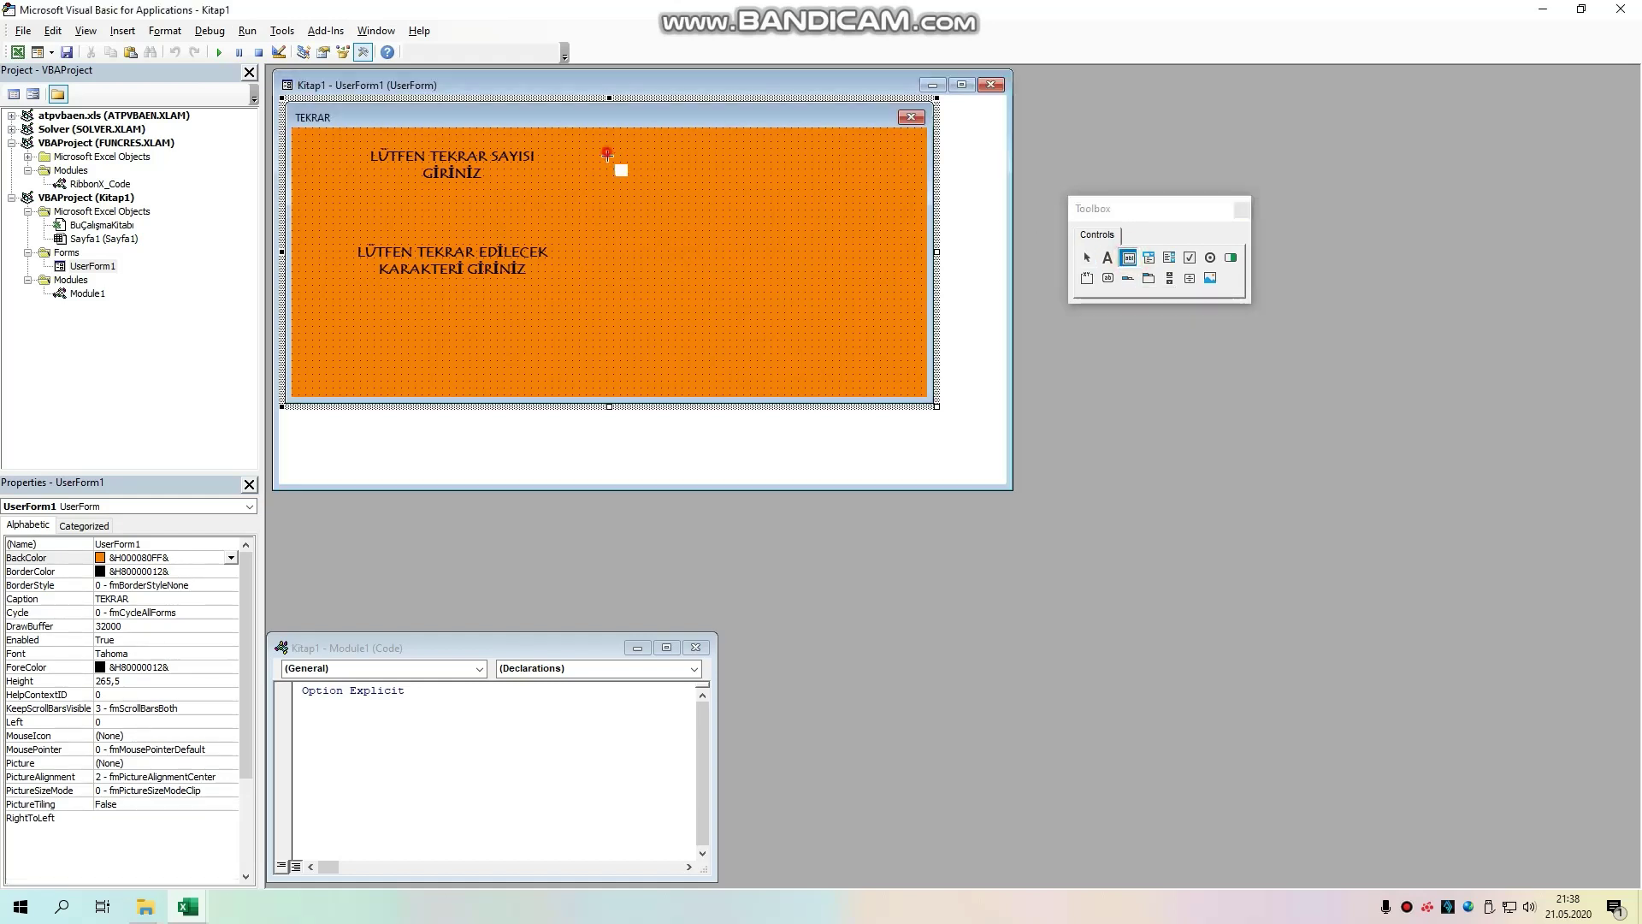
mouse_move(607, 148)
left_mouse_down()
mouse_move(651, 191)
mouse_move(845, 192)
left_mouse_up()
key("ctrl+c")
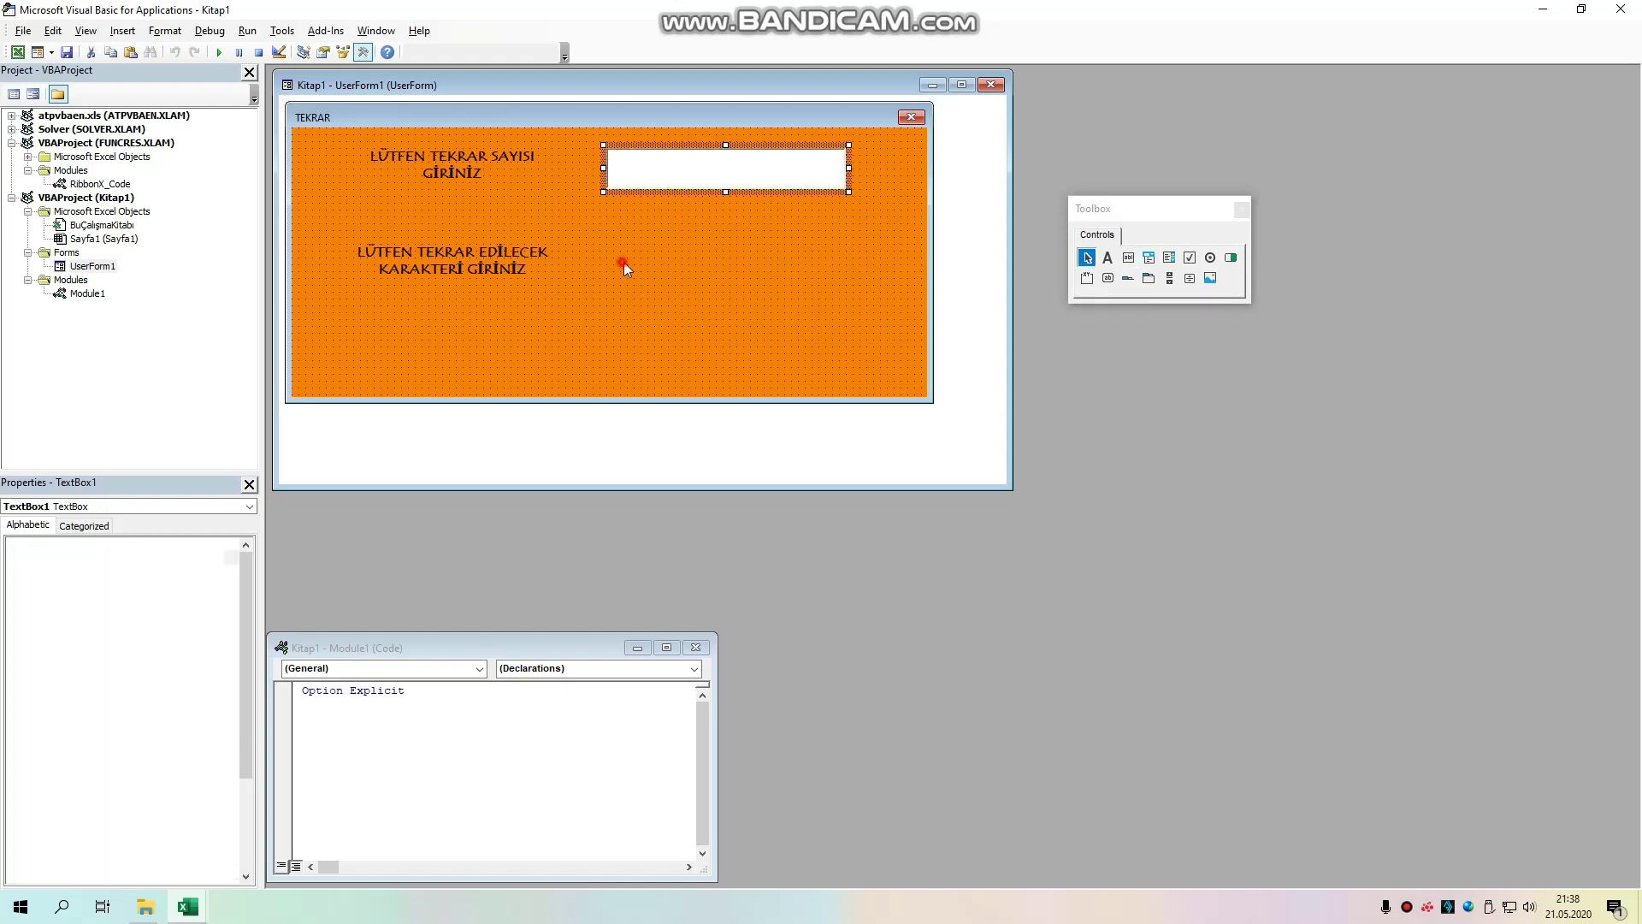
key("ctrl+v")
left_click_drag(638, 245, 759, 245)
left_click(748, 331)
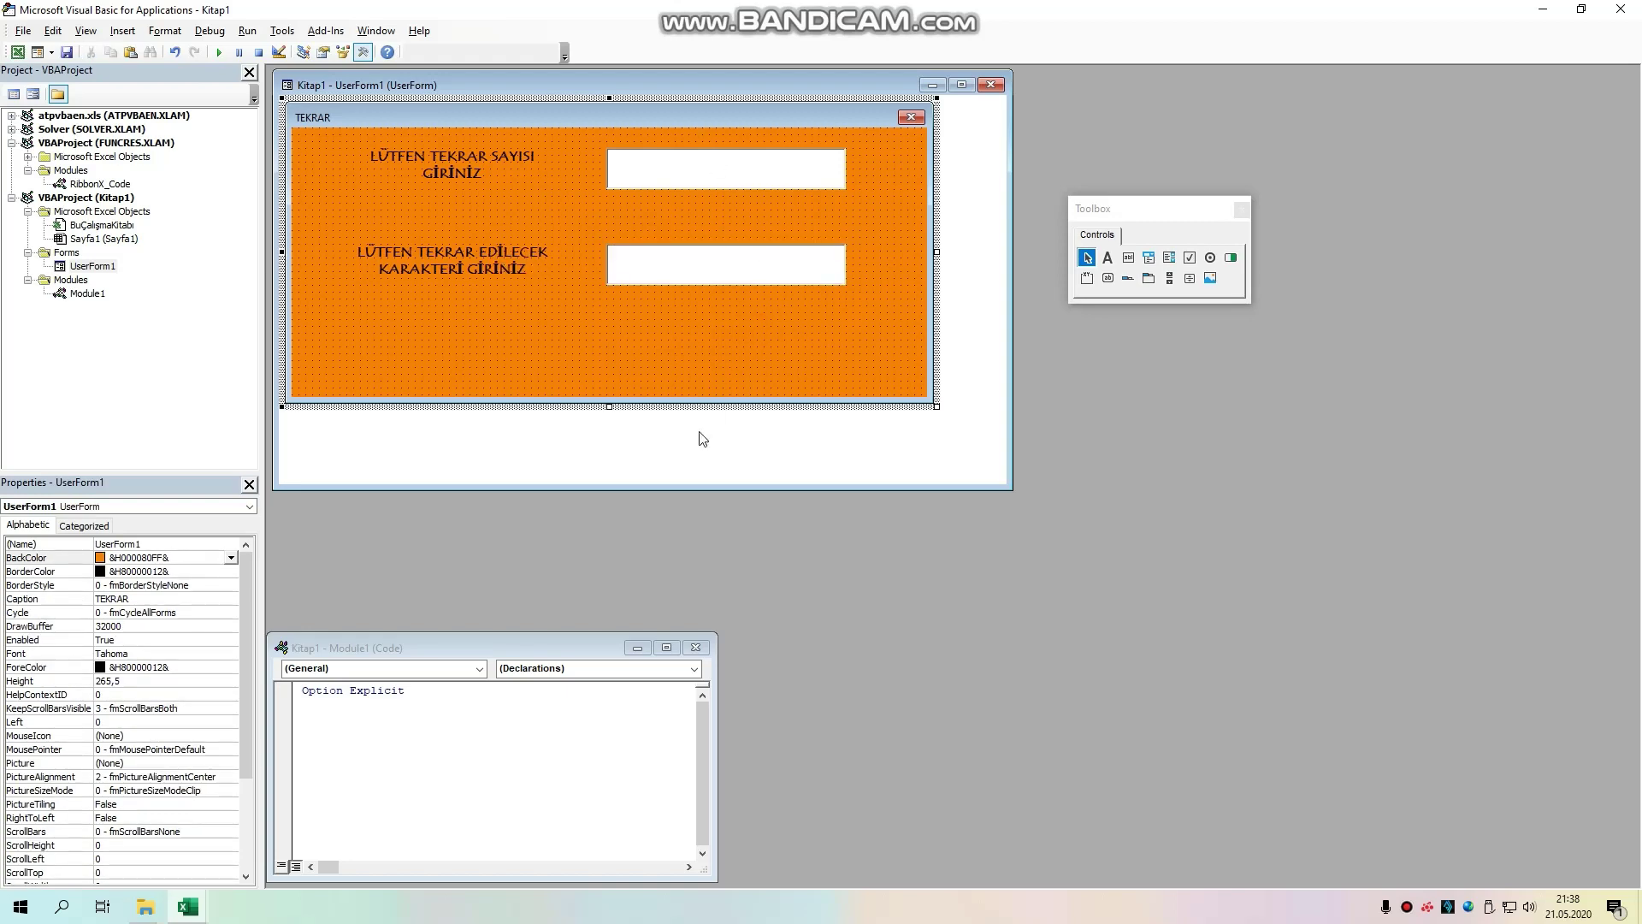
Step: Set TextBox1's font to Tempus Sans ITC, Kalın, size 12
left_click(728, 175)
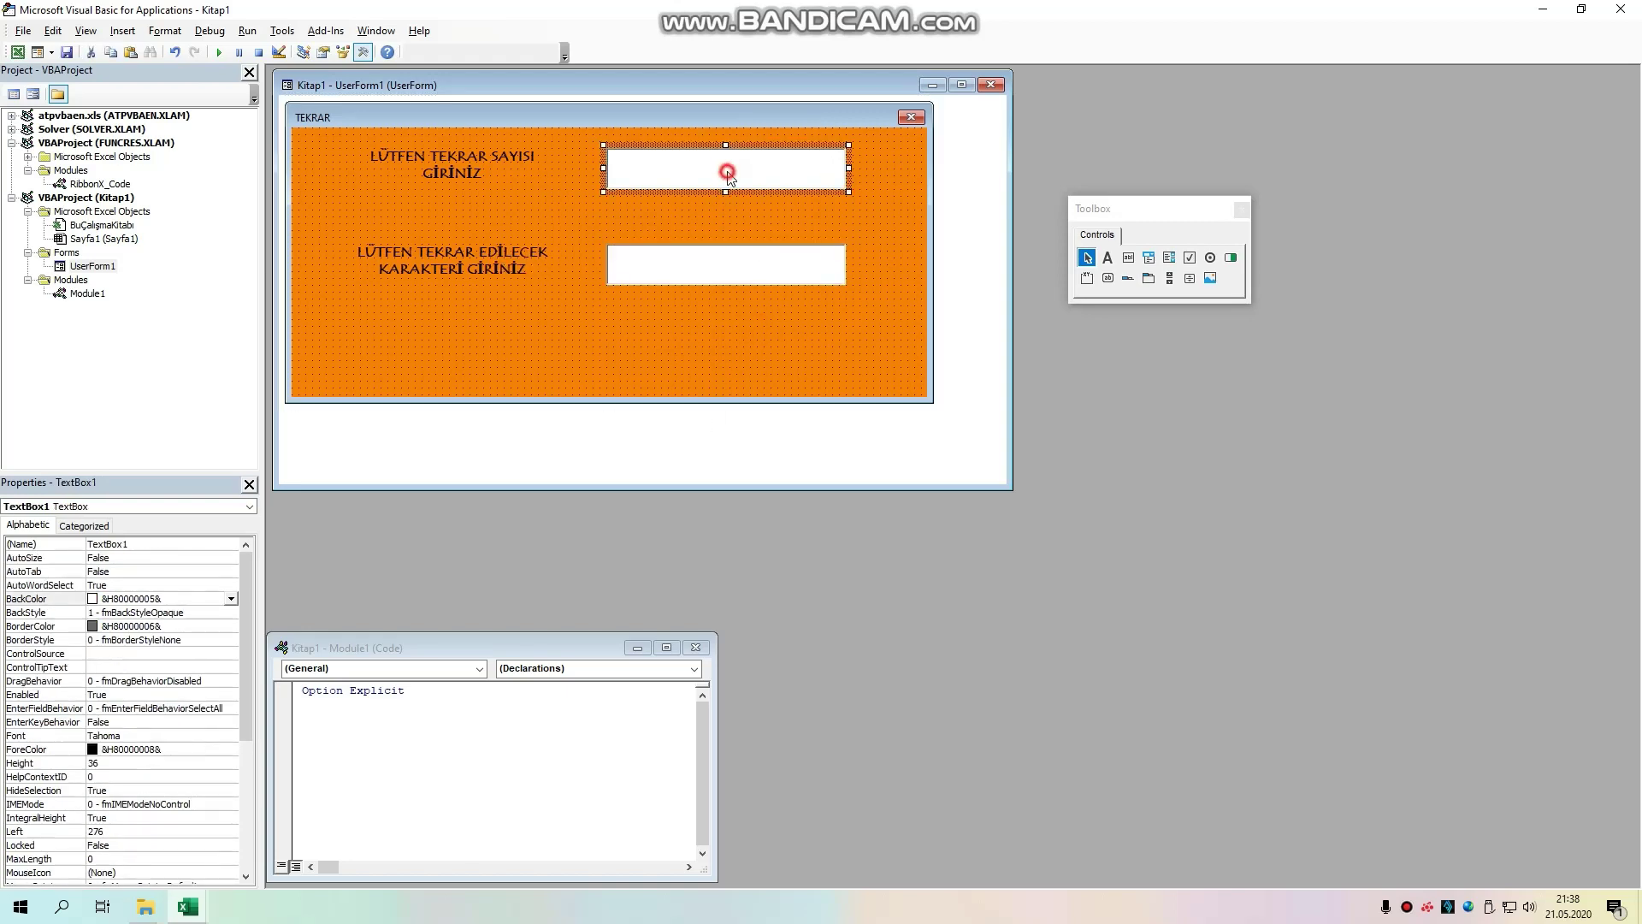
left_click(670, 261)
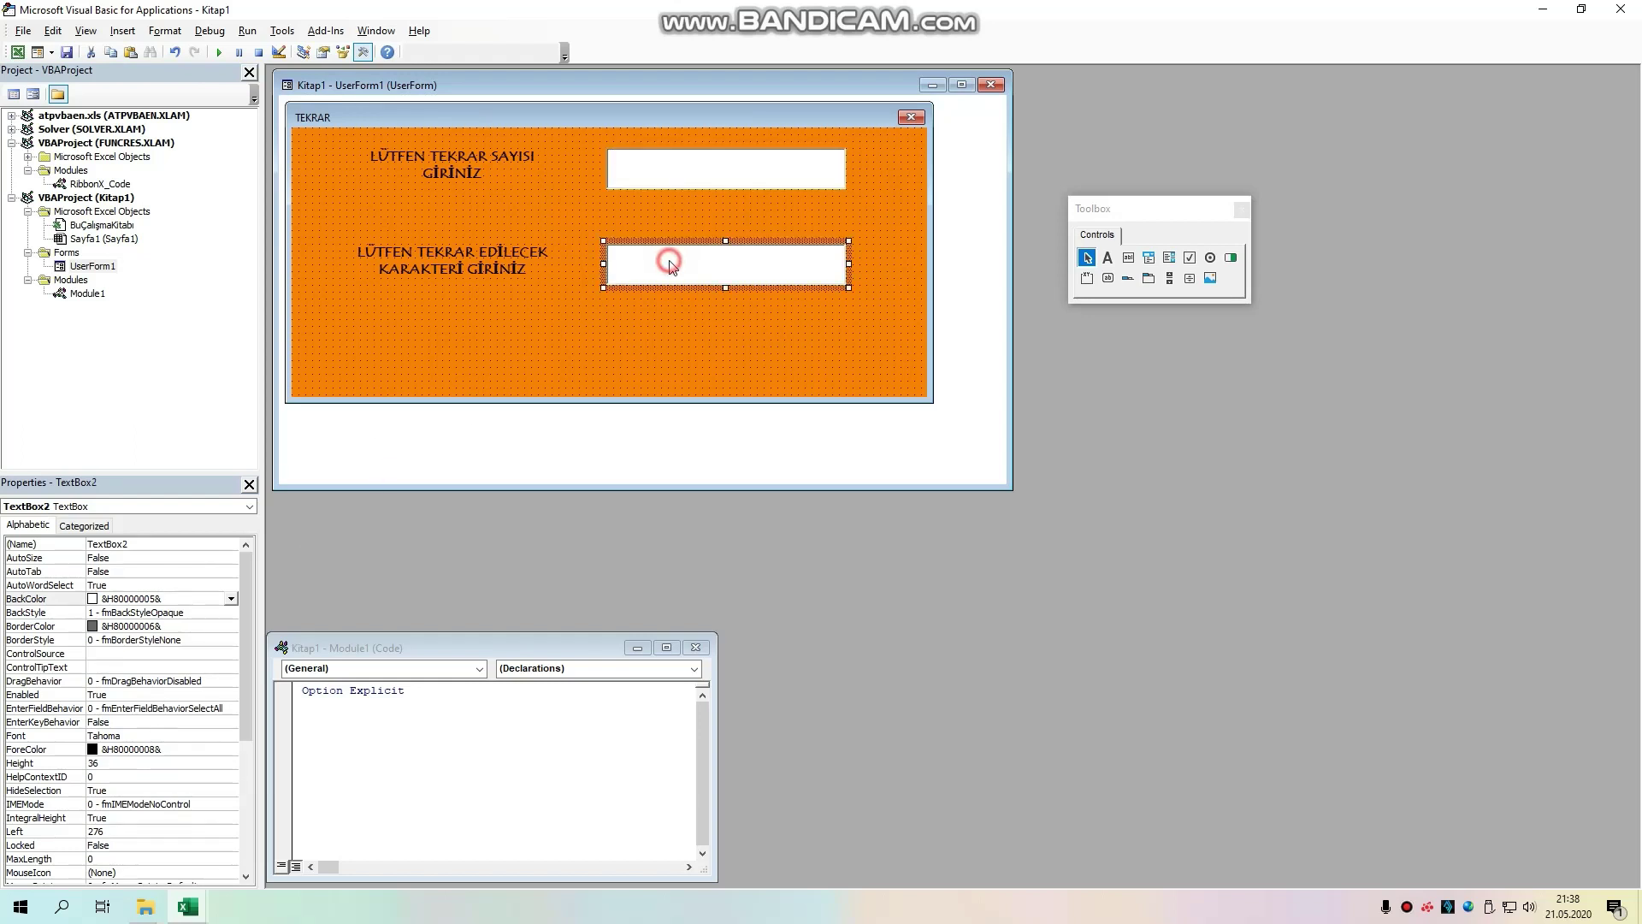
left_click(704, 160)
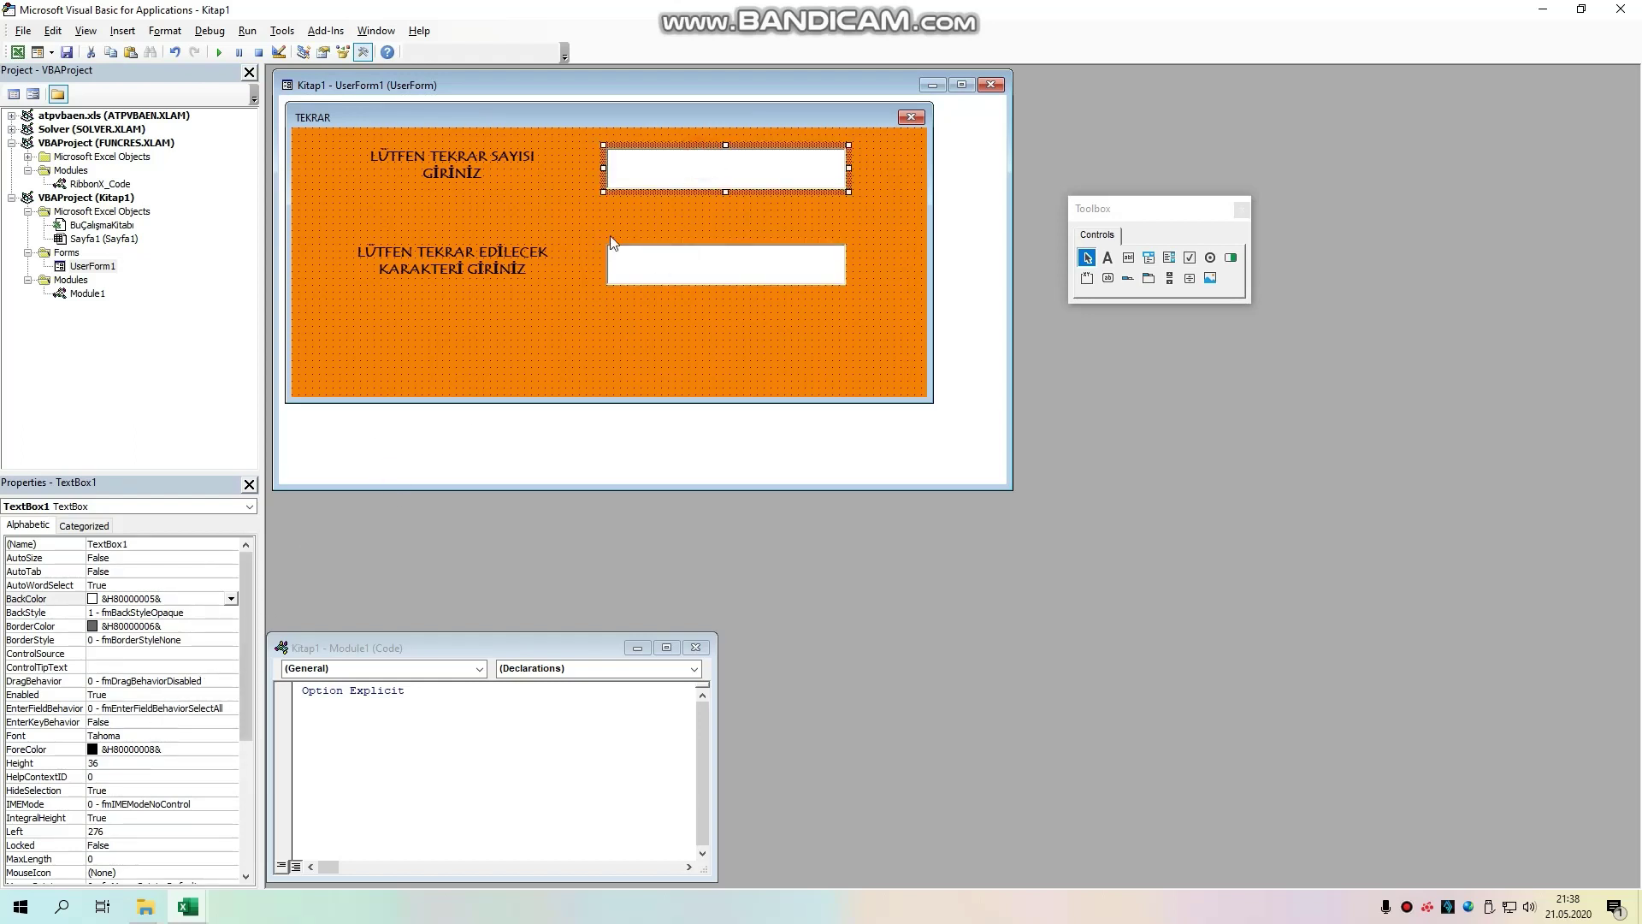
left_click(228, 737)
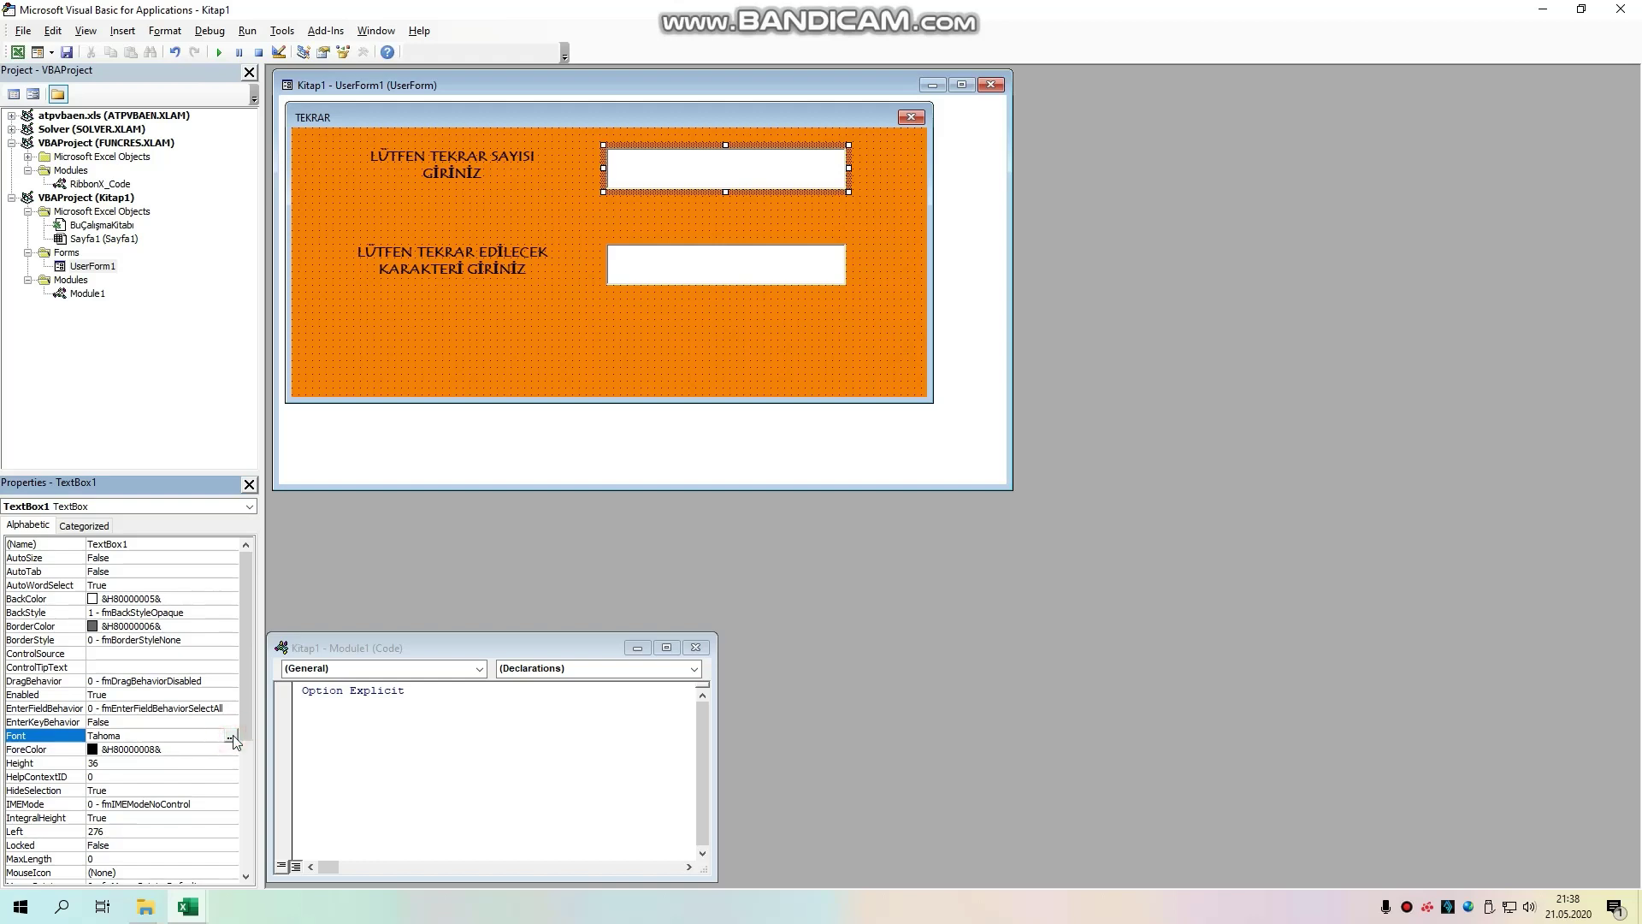
left_click(231, 736)
left_click(77, 186)
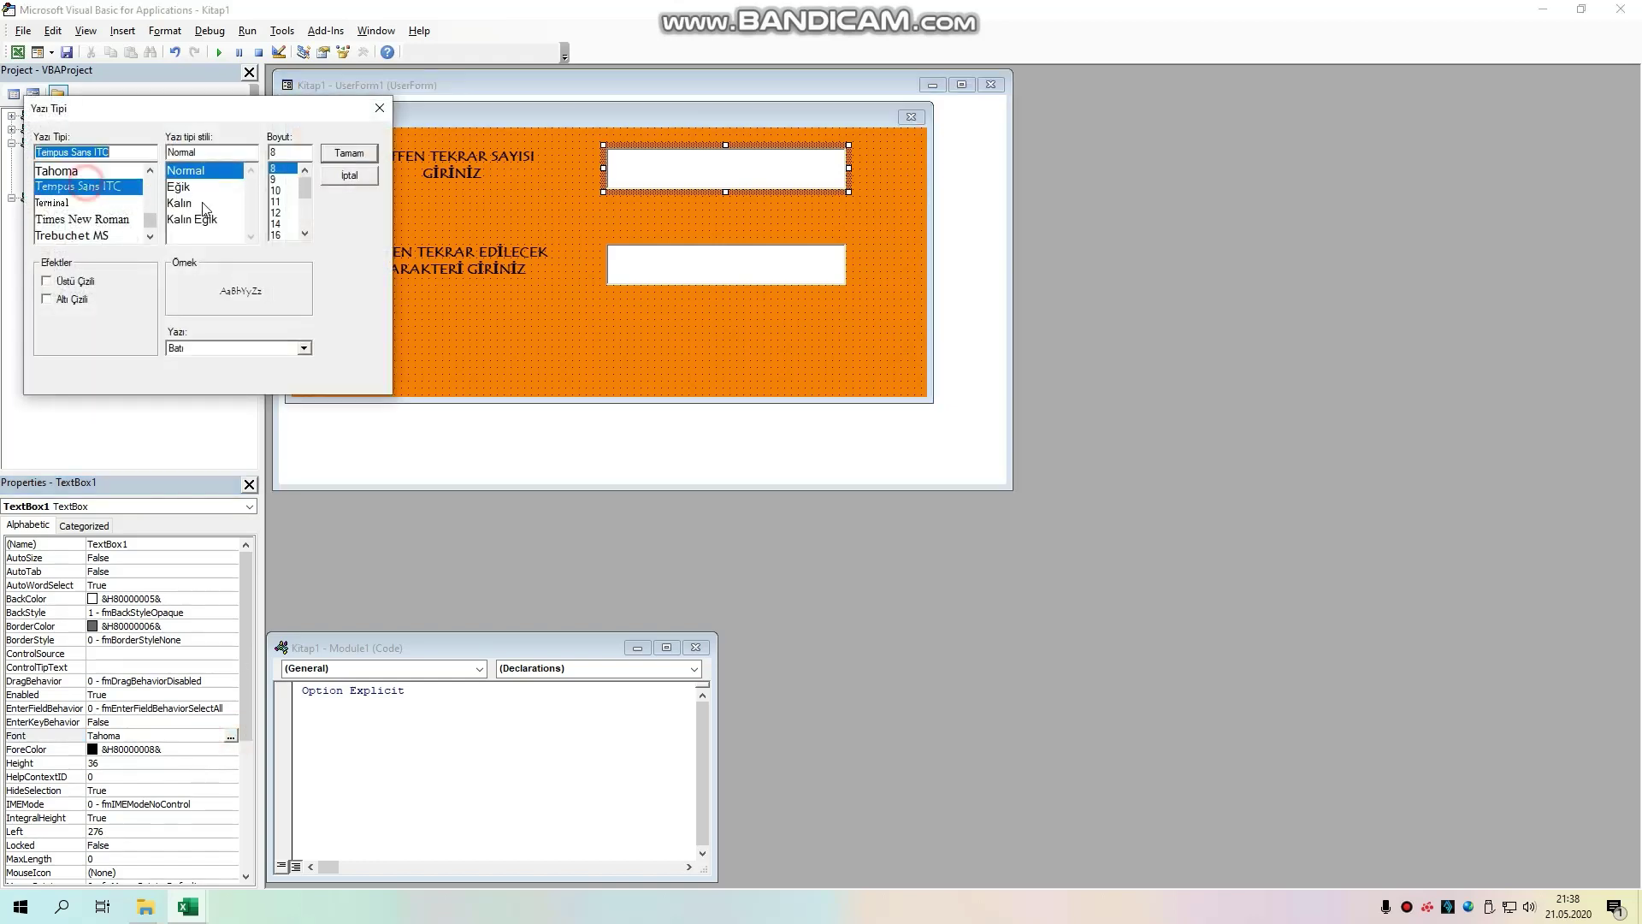
left_click(184, 203)
left_click(278, 218)
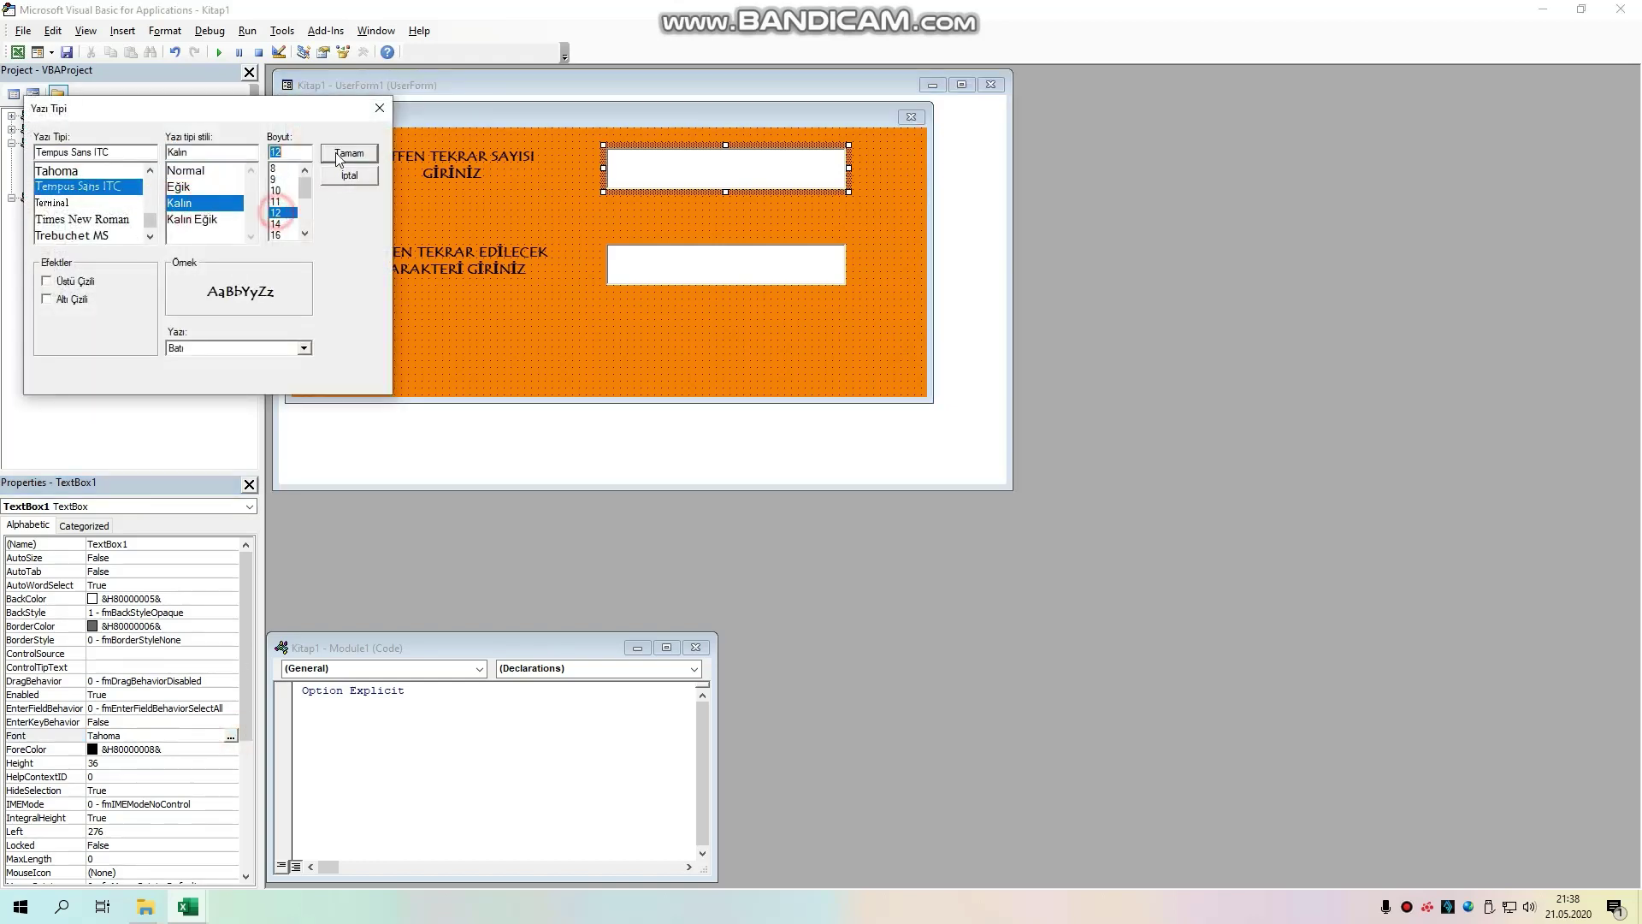
left_click(349, 152)
Step: Set TextBox2's font to Tempus Sans ITC, Kalın, size 12
left_click(652, 261)
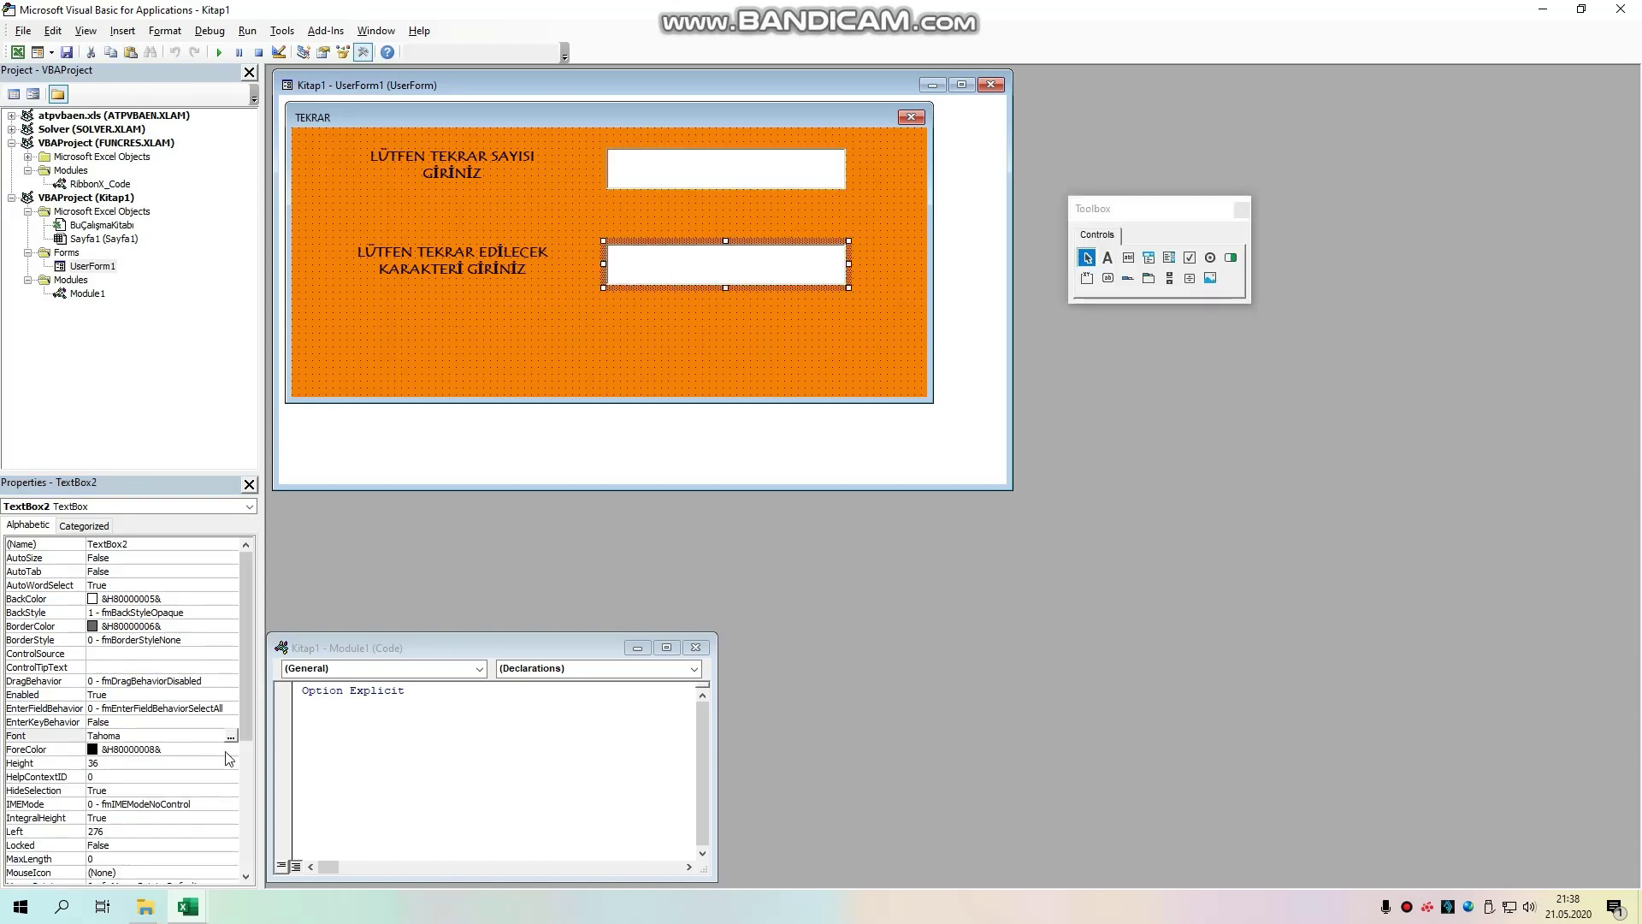
left_click(231, 735)
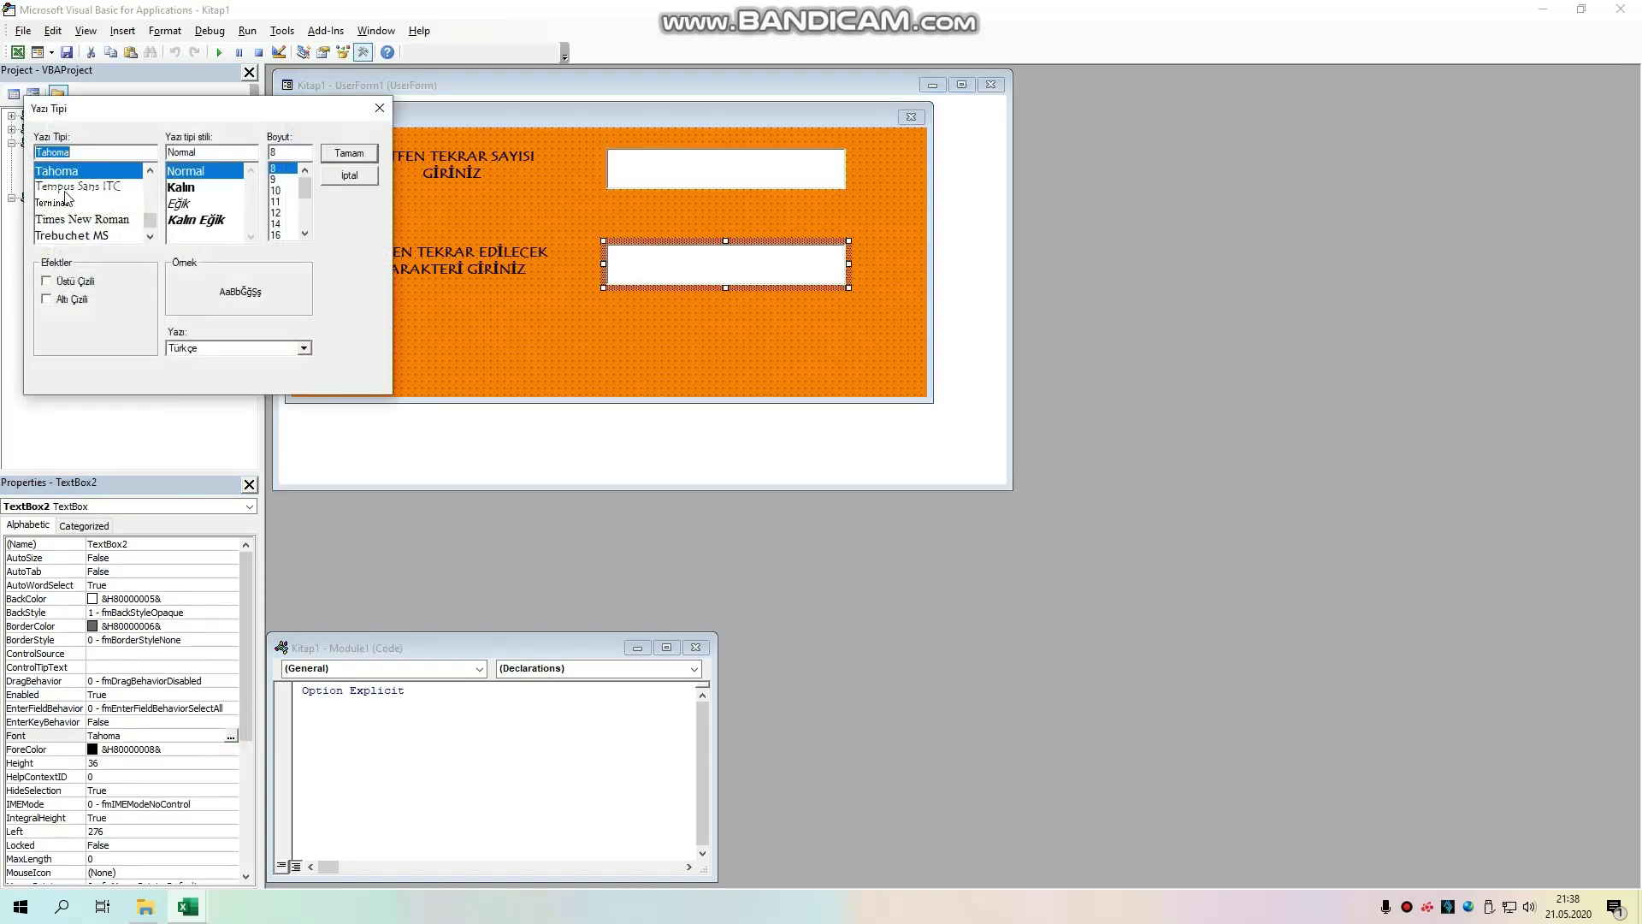
left_click(77, 186)
left_click(182, 204)
left_click(276, 213)
left_click(342, 153)
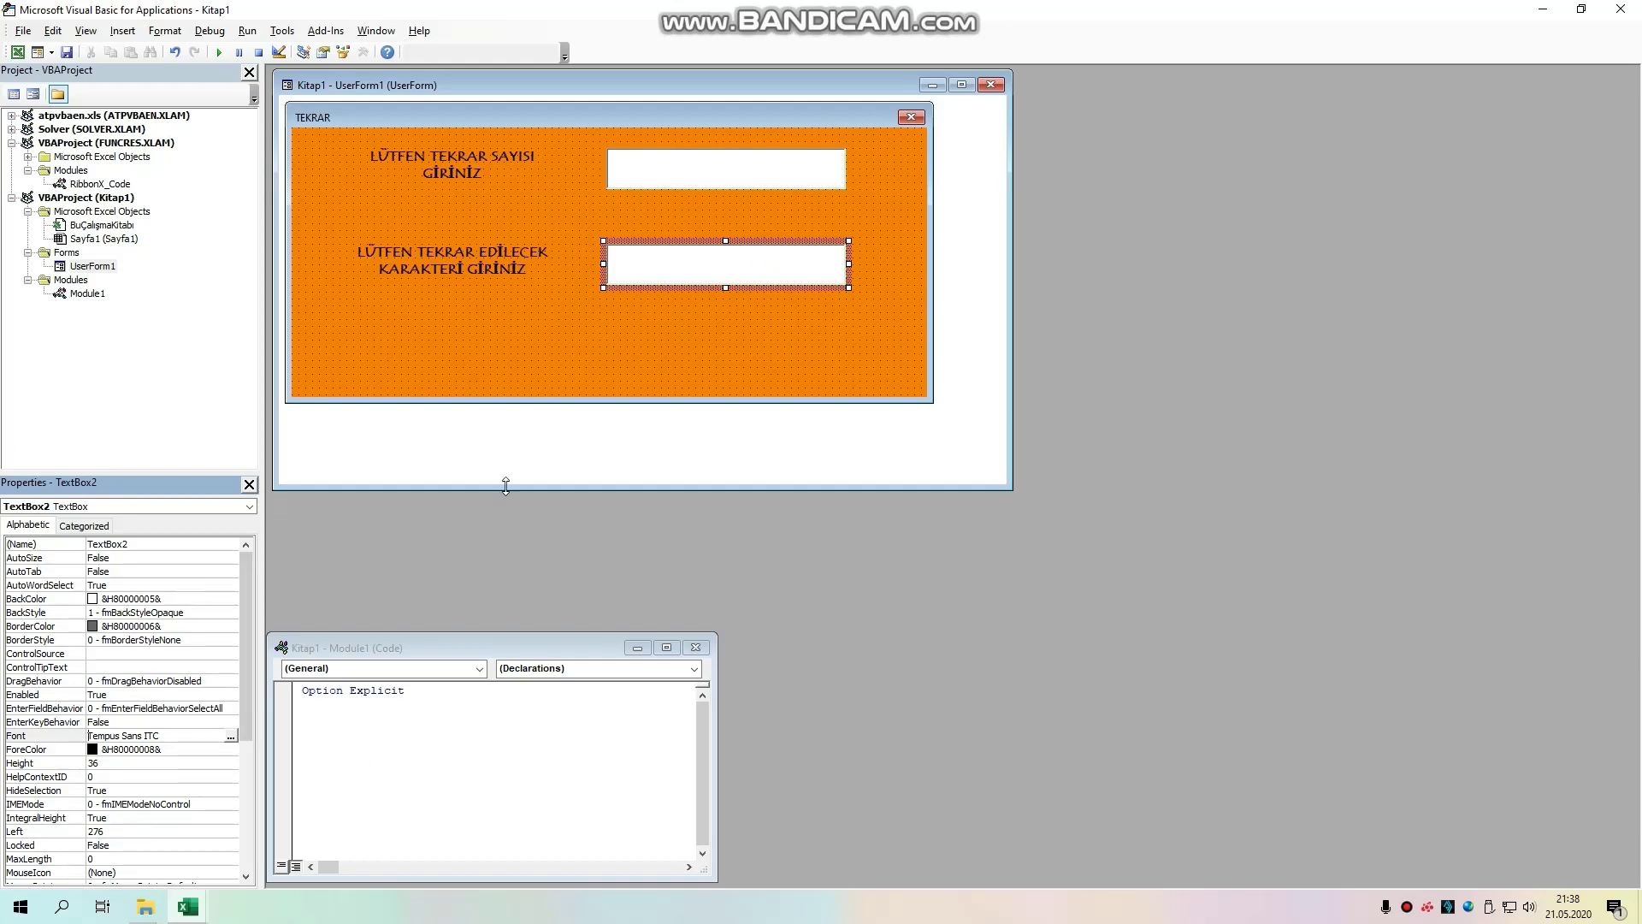
left_click(770, 340)
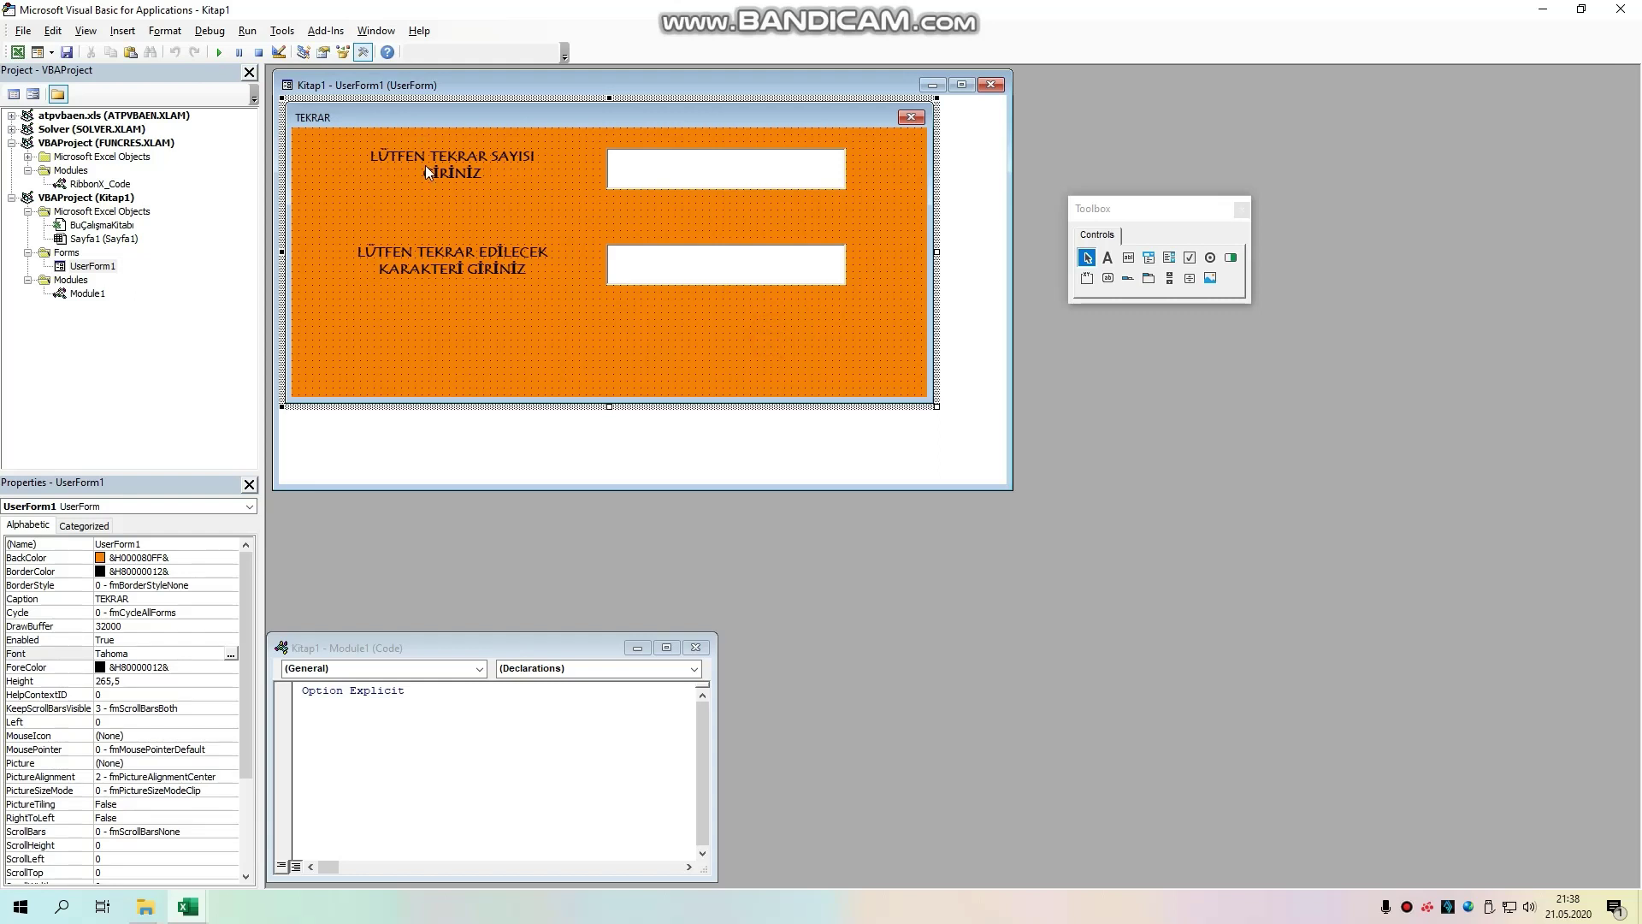
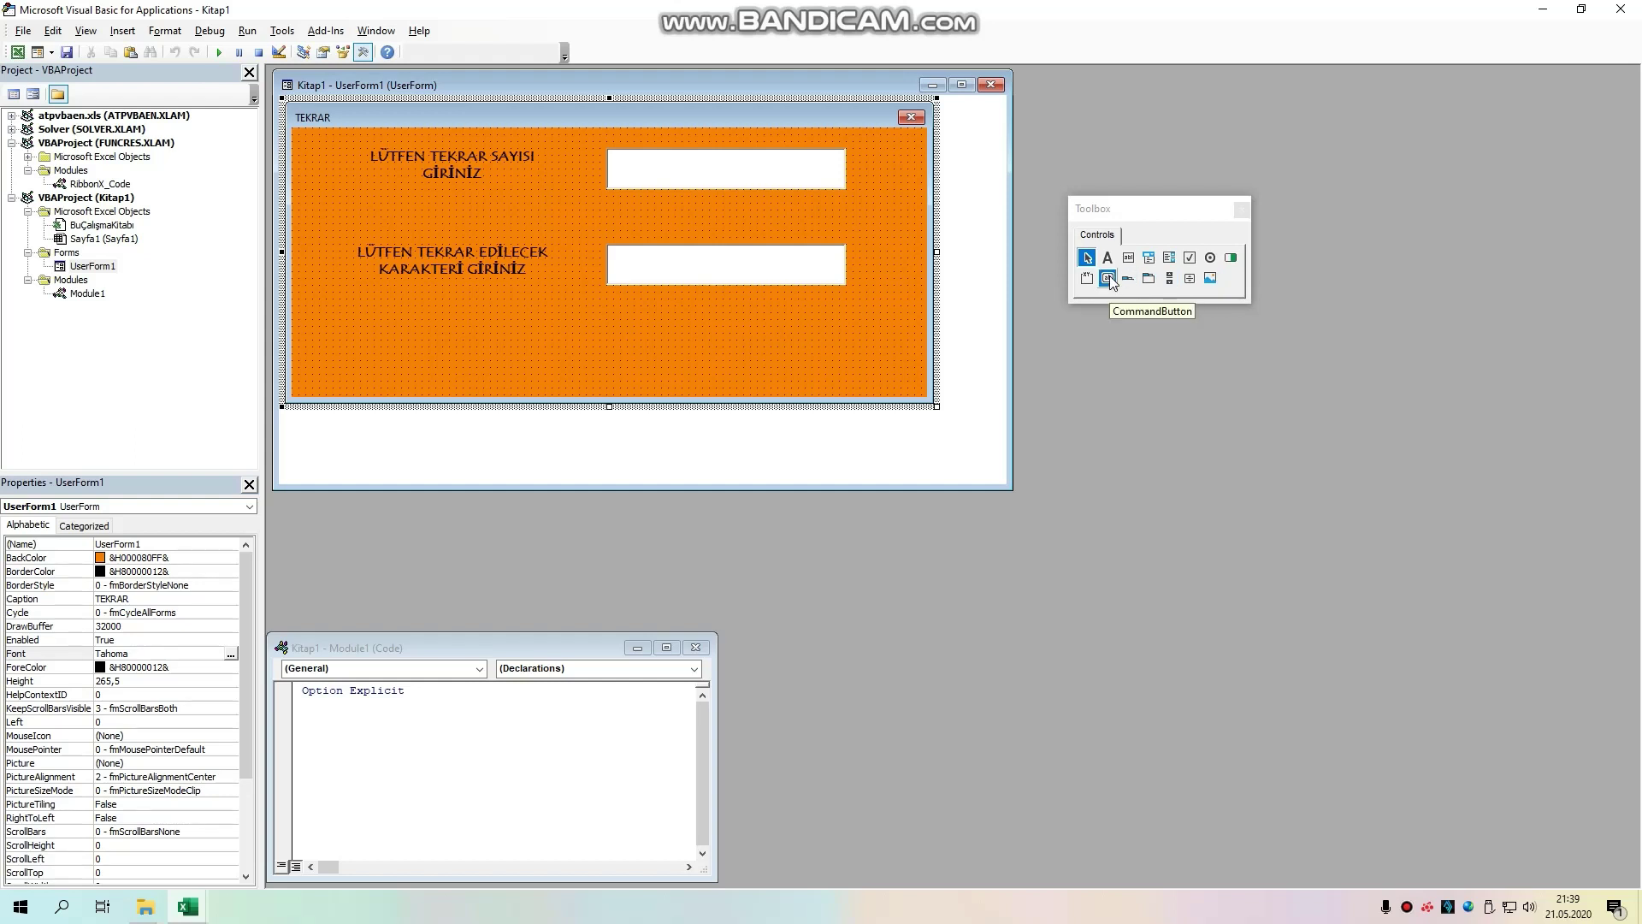
Step: Place a new CommandButton at the form's lower left and discard an accidentally pasted text box
left_click_drag(1110, 288, 430, 336)
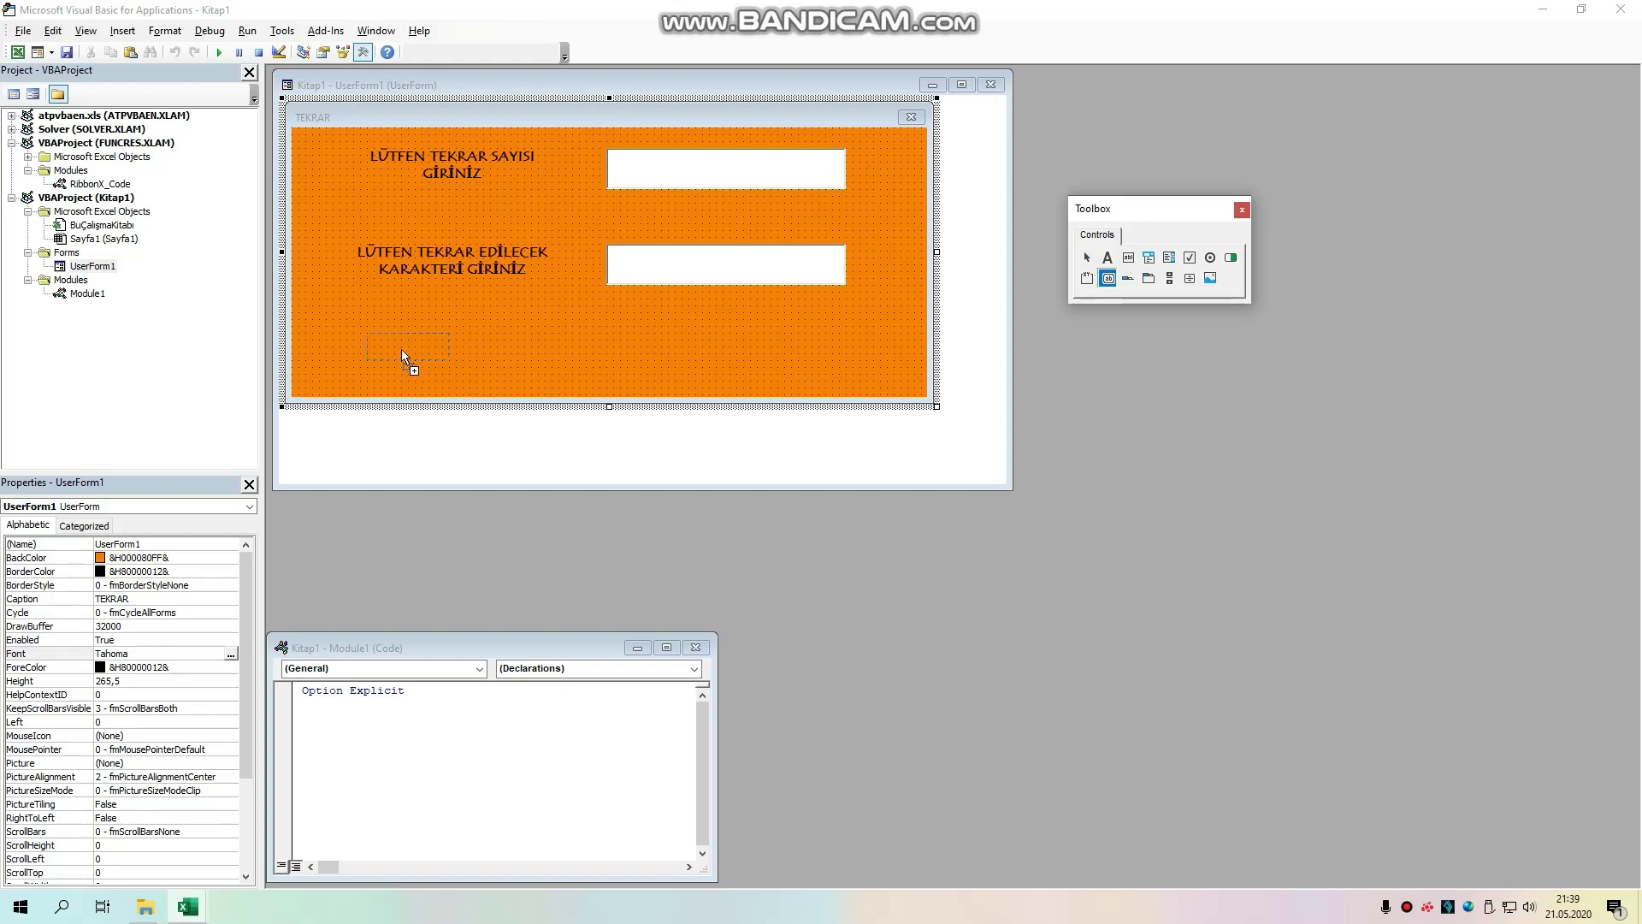
left_click_drag(402, 351, 425, 377)
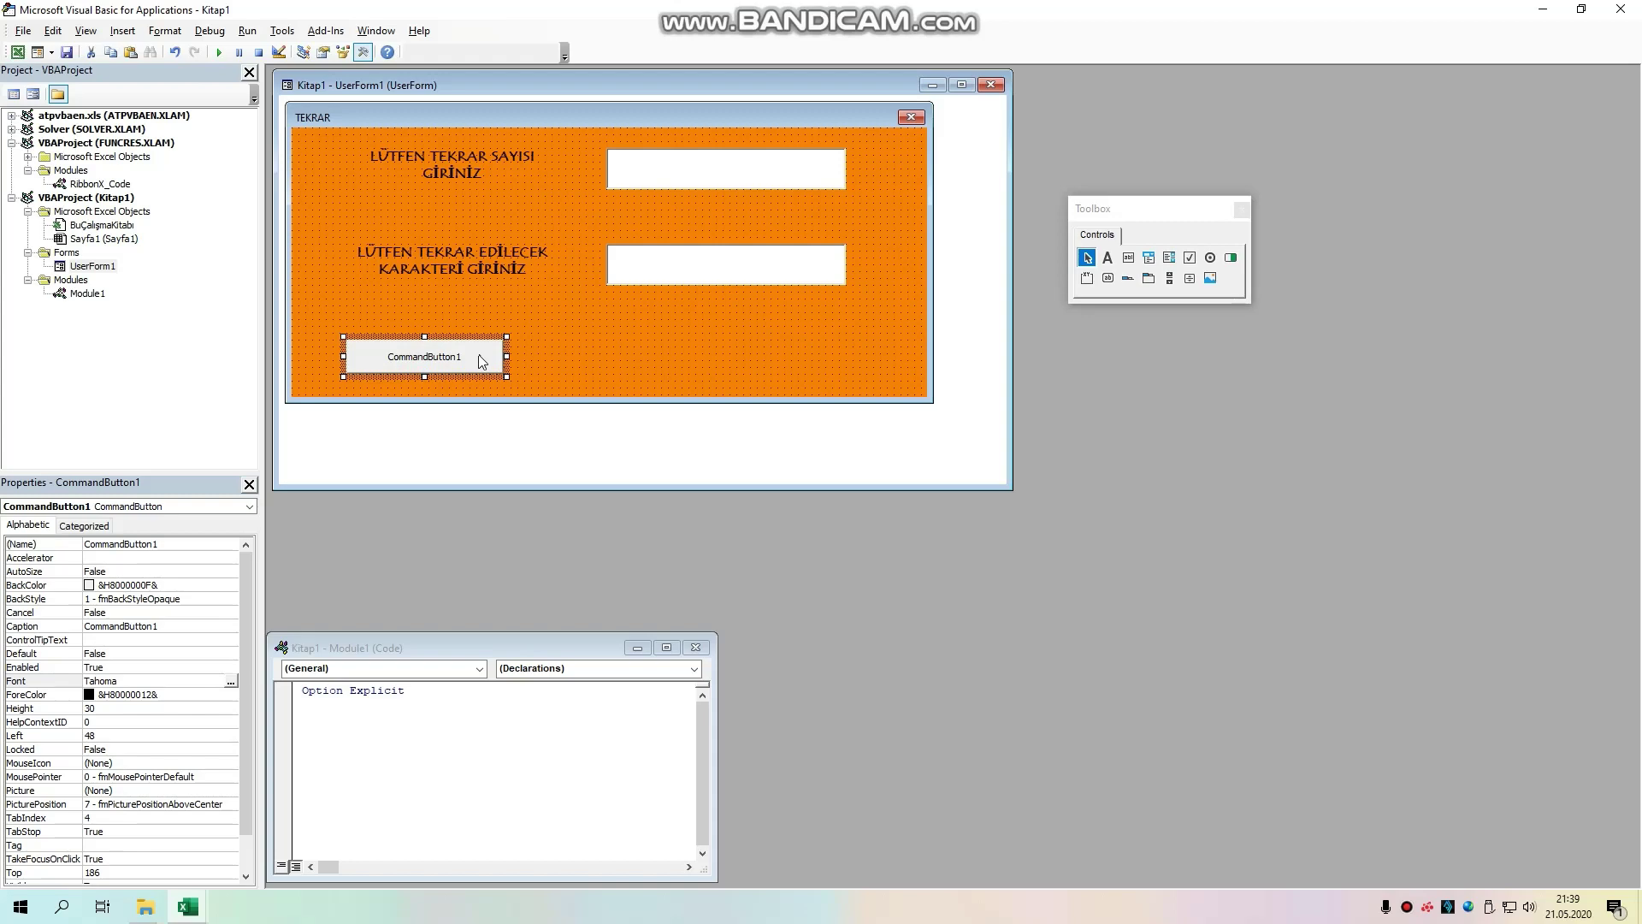
left_click(561, 349)
key("ctrl+v")
key("ctrl+v")
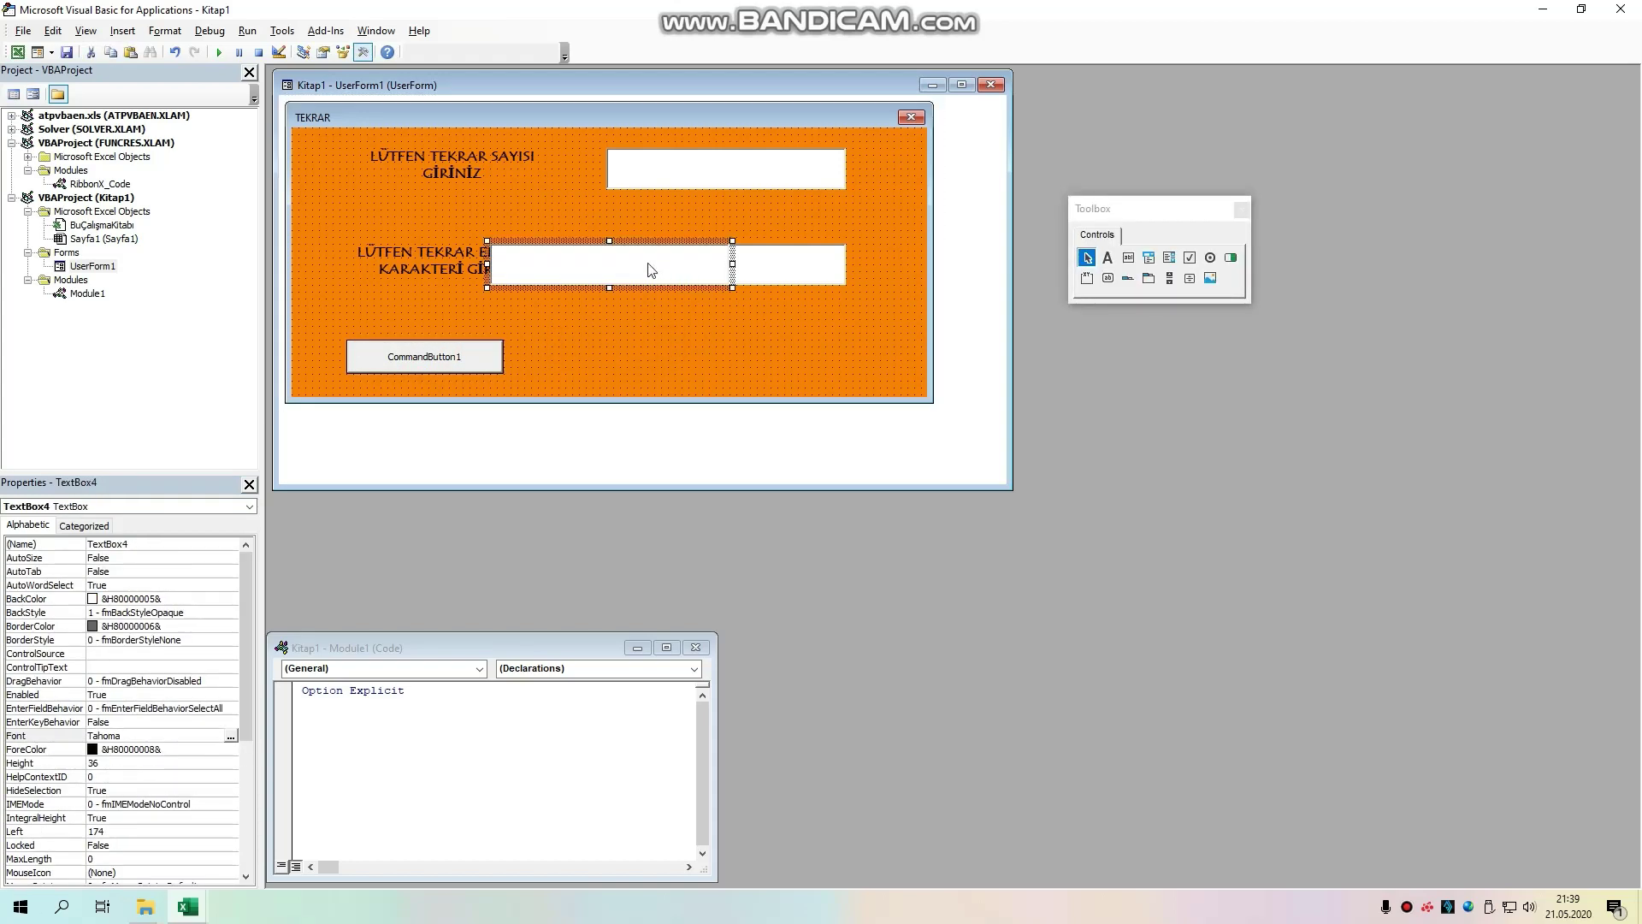
left_click(624, 287)
left_click_drag(624, 287, 645, 369)
mouse_move(753, 346)
left_mouse_down()
mouse_move(644, 346)
mouse_move(689, 346)
left_mouse_up()
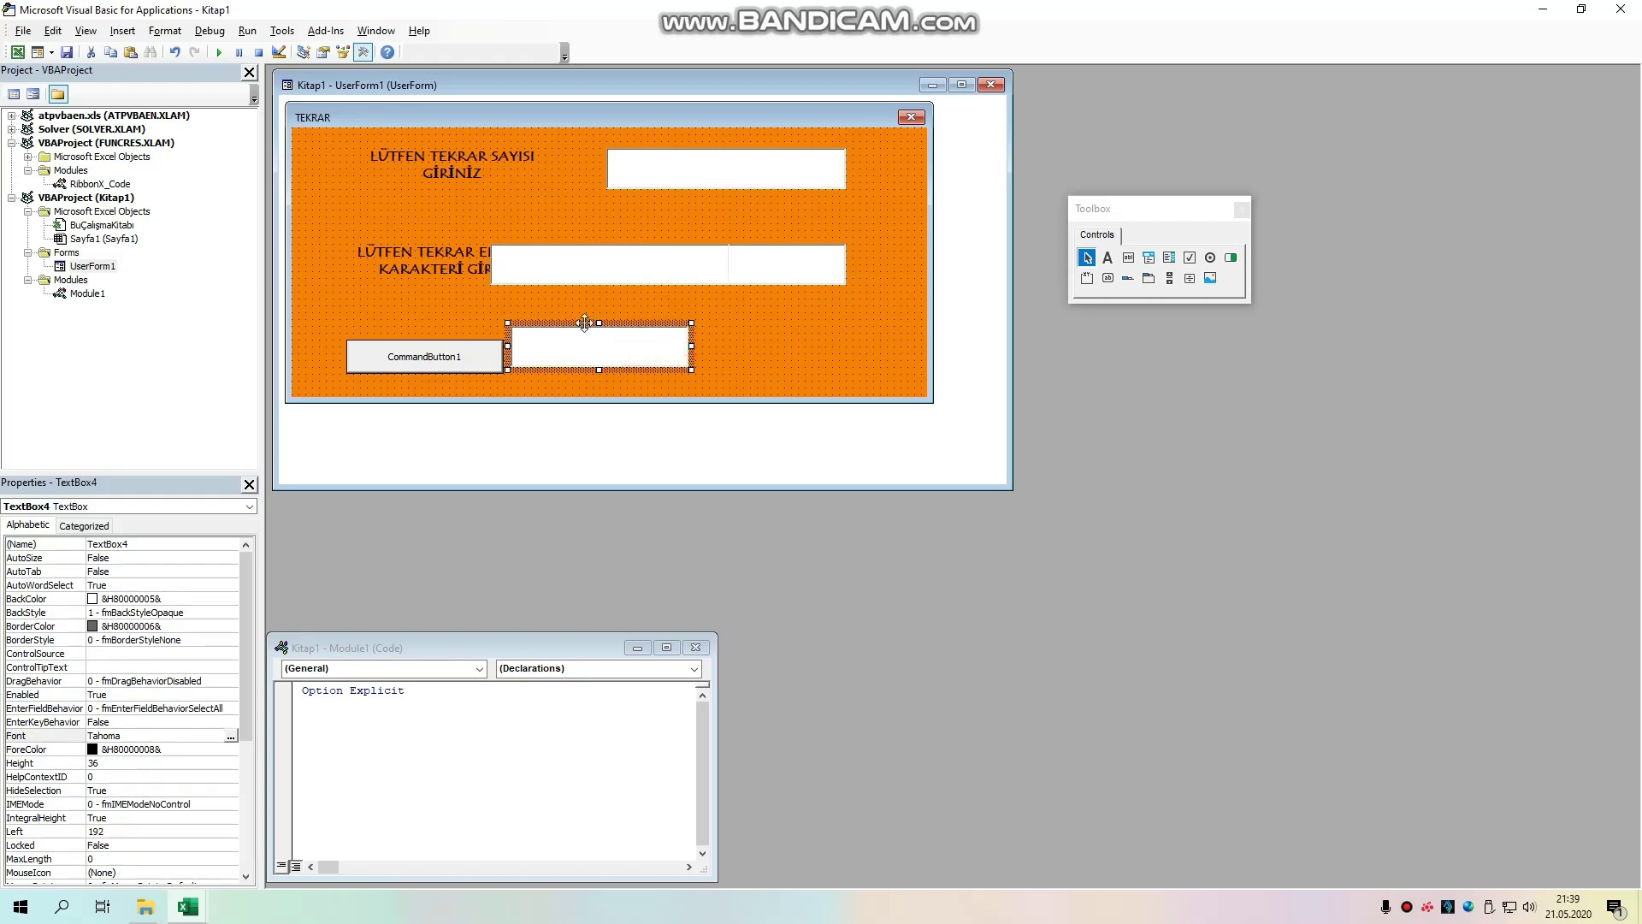
key("Delete")
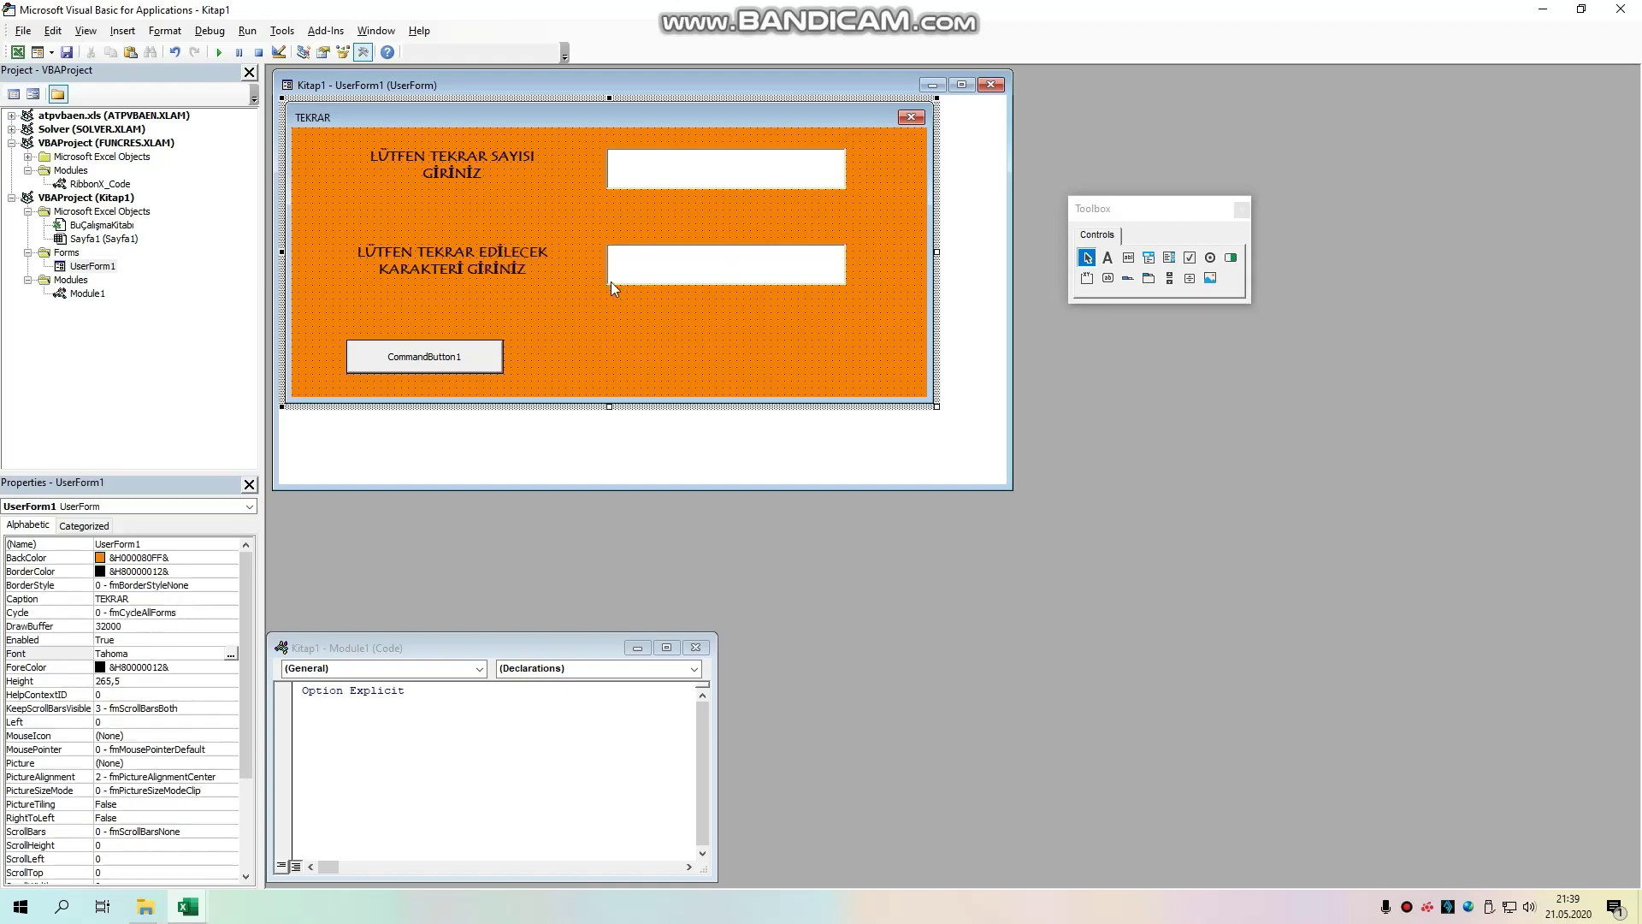
Step: Copy the first bottom button and paste duplicates of it onto the form
left_click(470, 361)
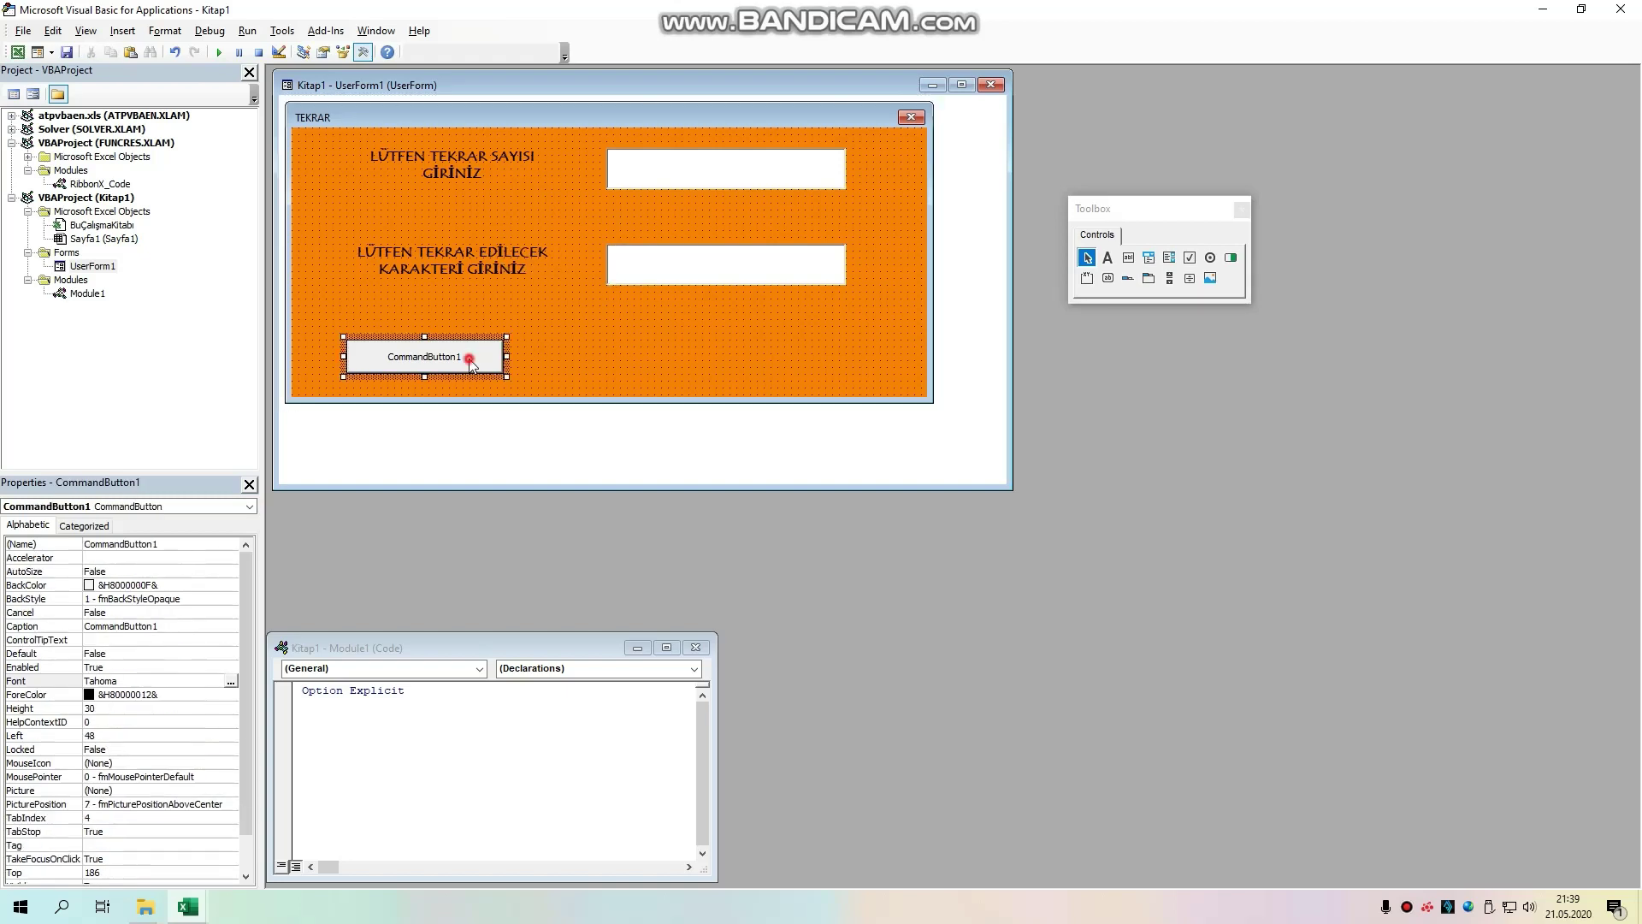
key("ctrl+c")
left_click(581, 363)
key("ctrl+v")
left_click(608, 357)
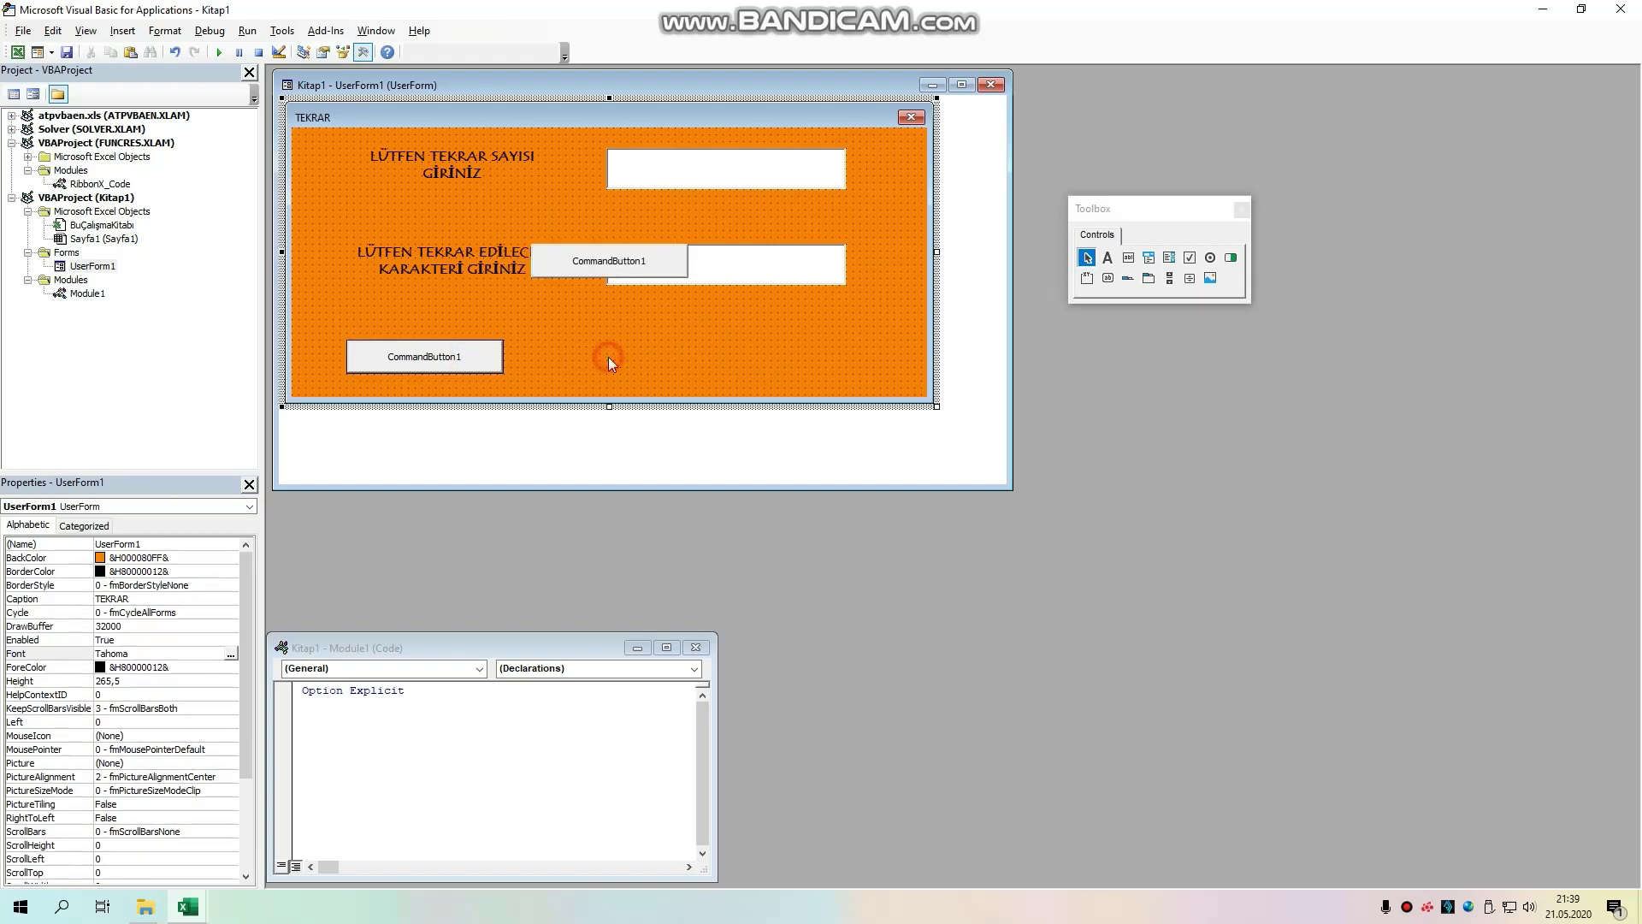
left_click(477, 358)
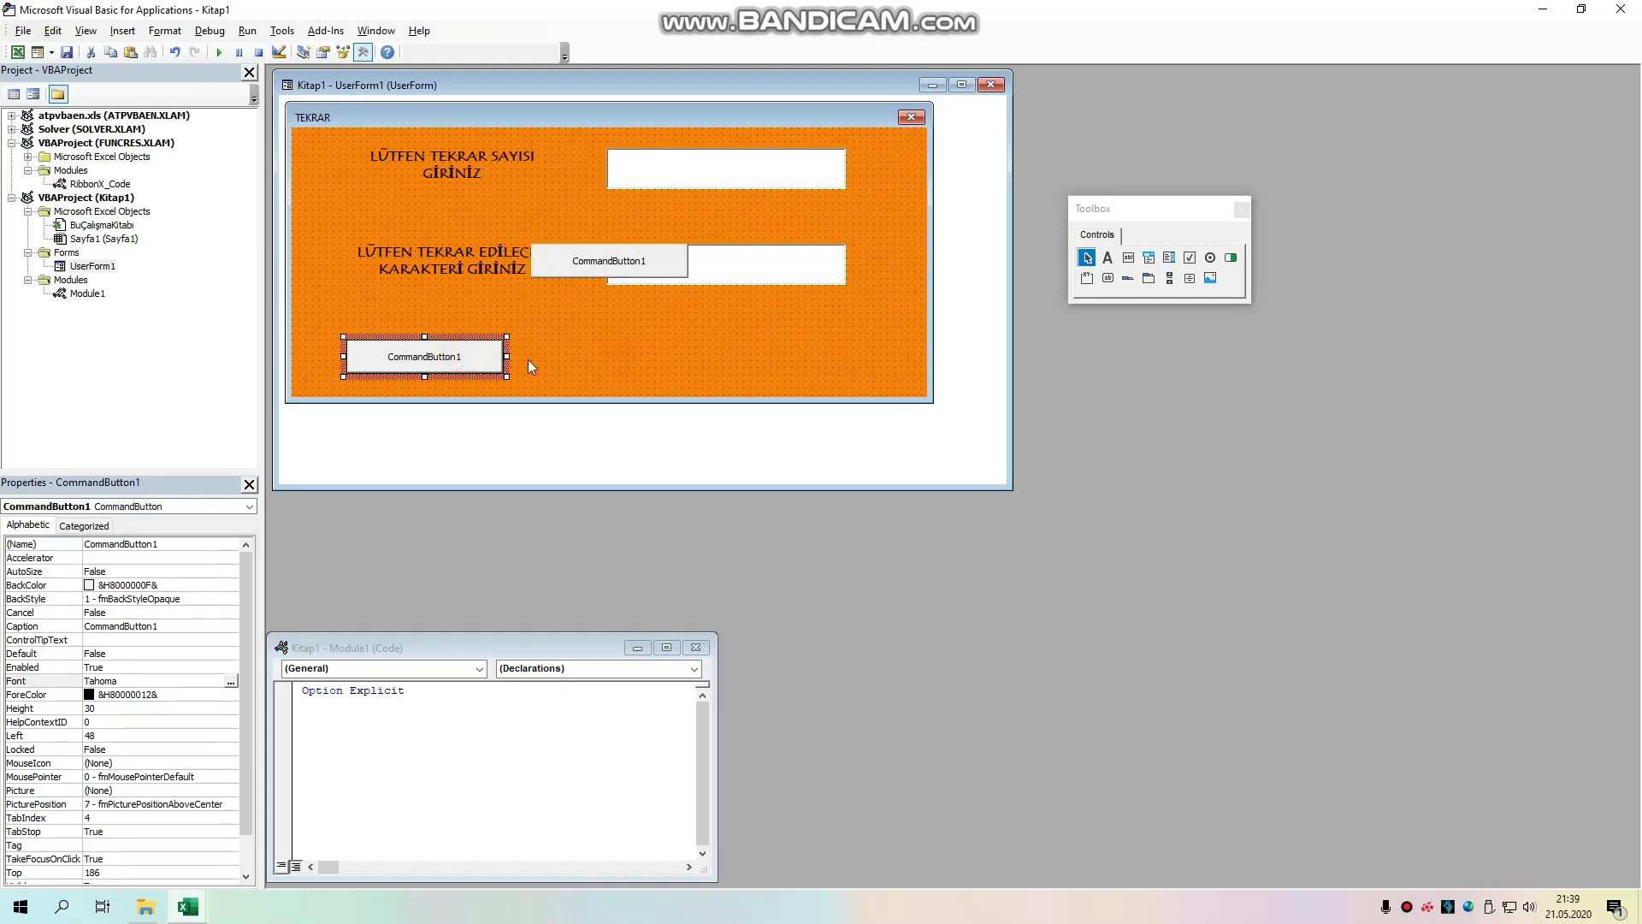
left_click(573, 357)
Step: Move two button copies to the middle and right of the bottom row, deleting the leftover copy
left_click(609, 263)
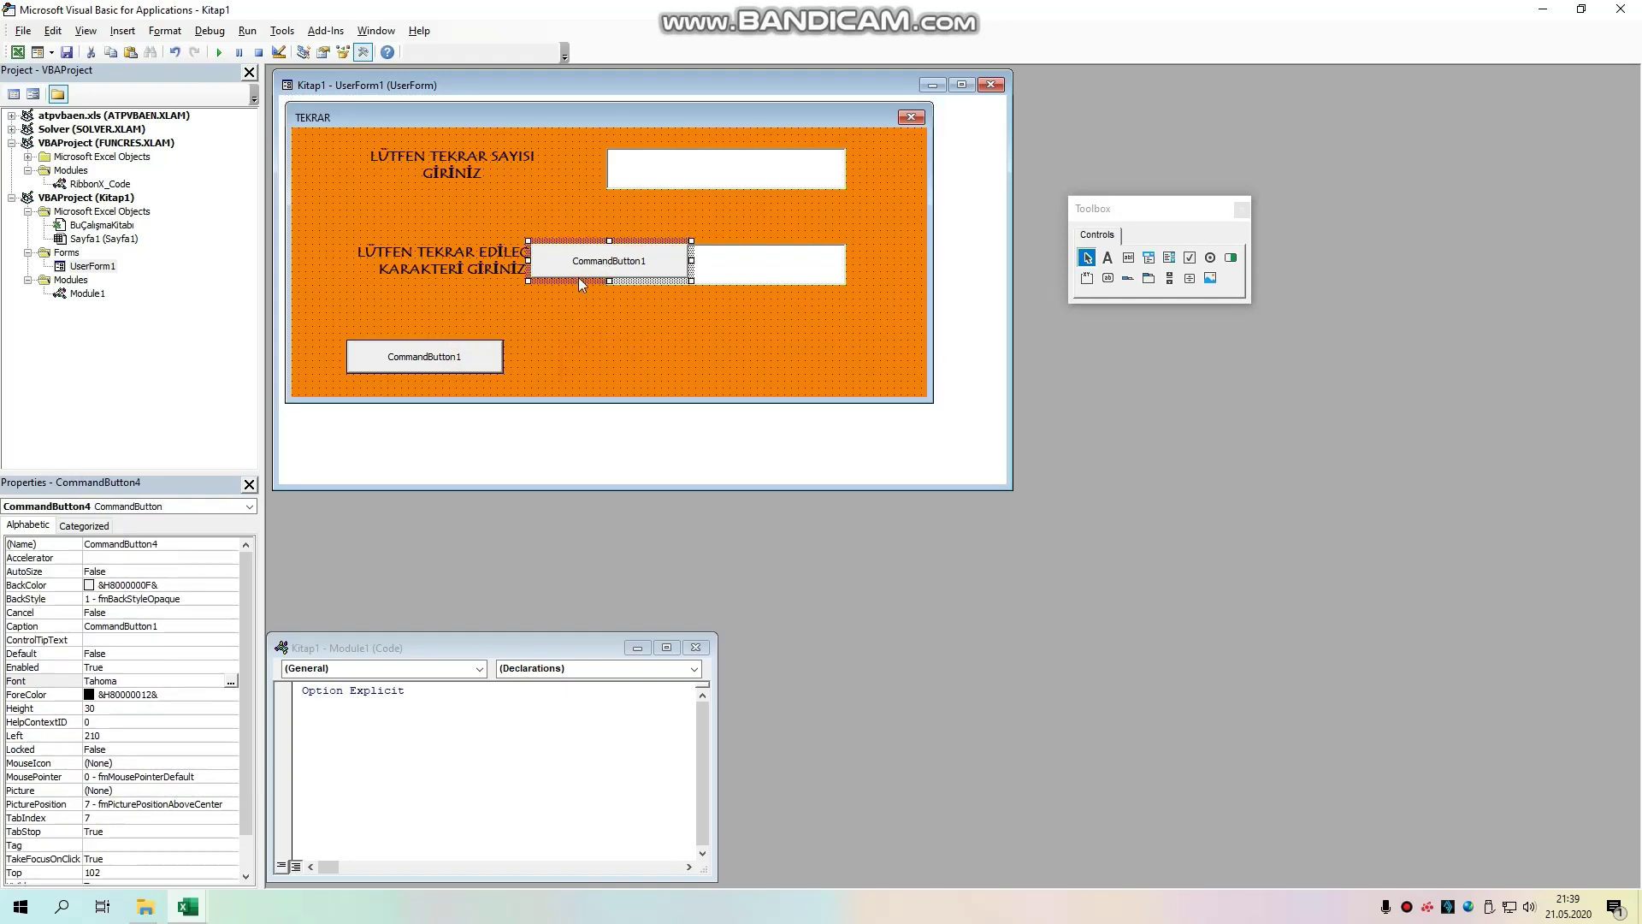
left_click_drag(580, 276, 577, 372)
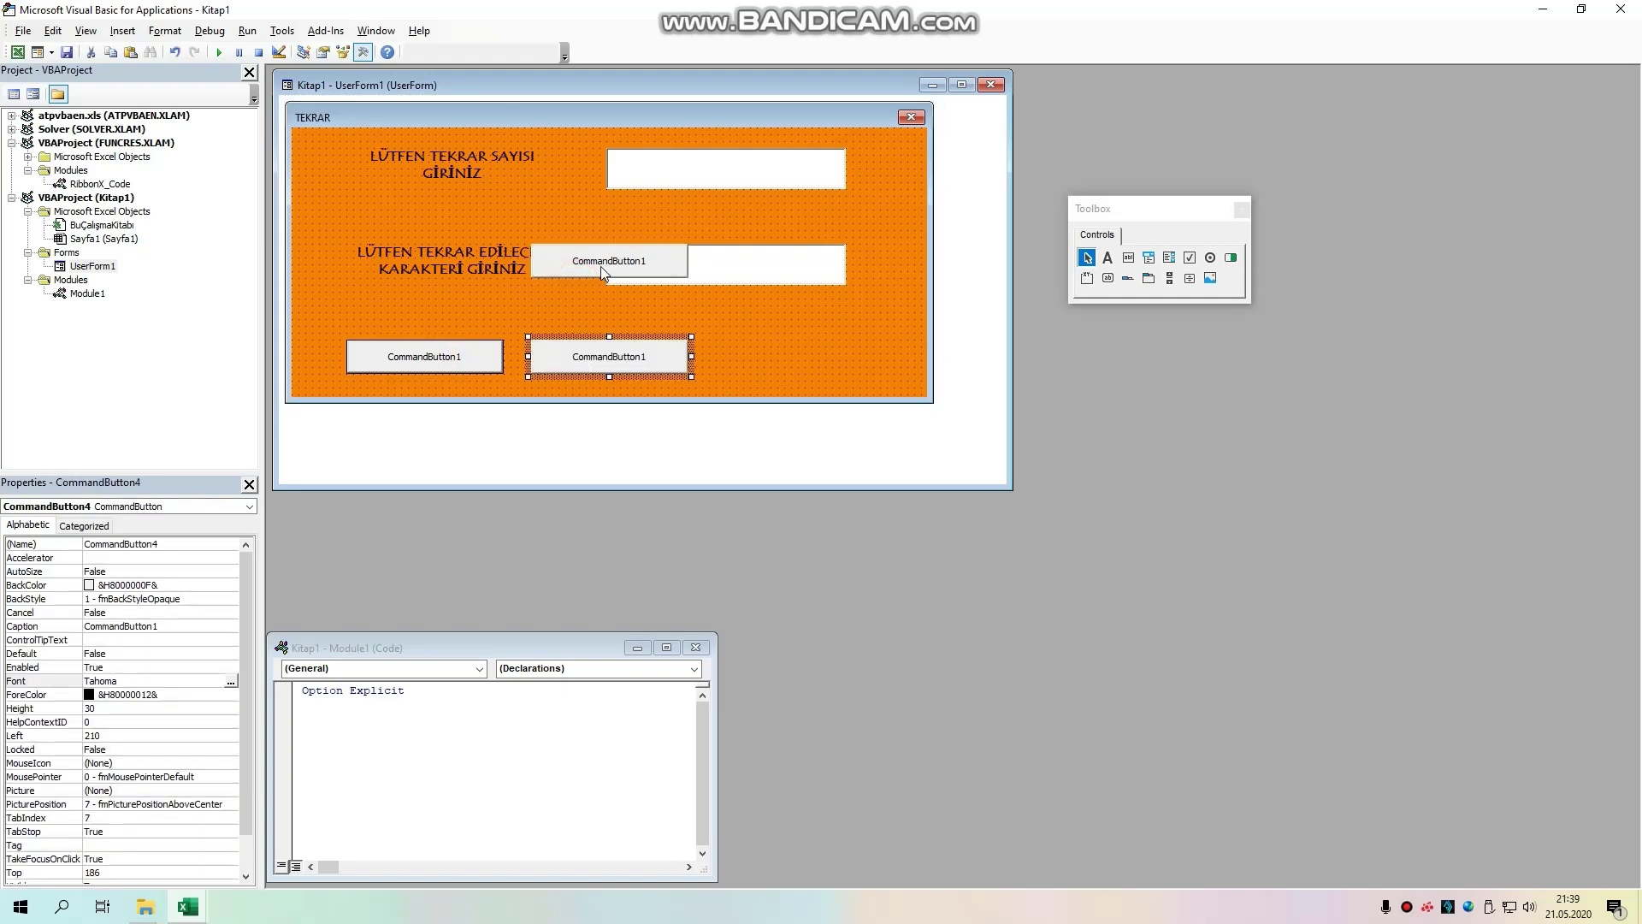
left_click(604, 274)
left_click_drag(546, 270, 754, 376)
left_click(619, 267)
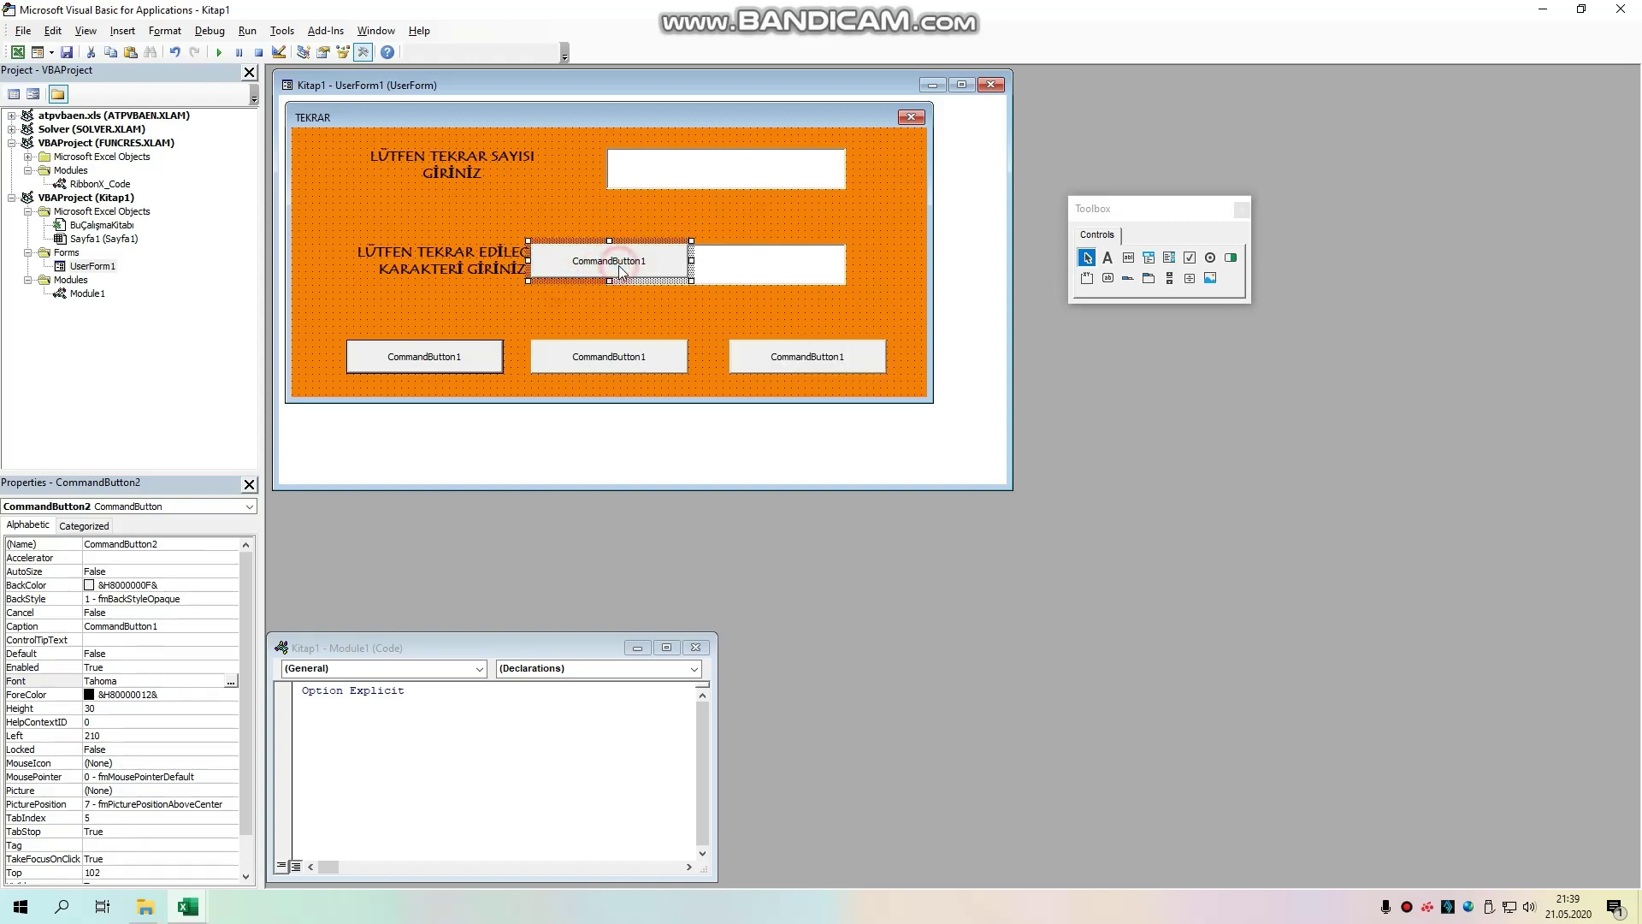
key("Delete")
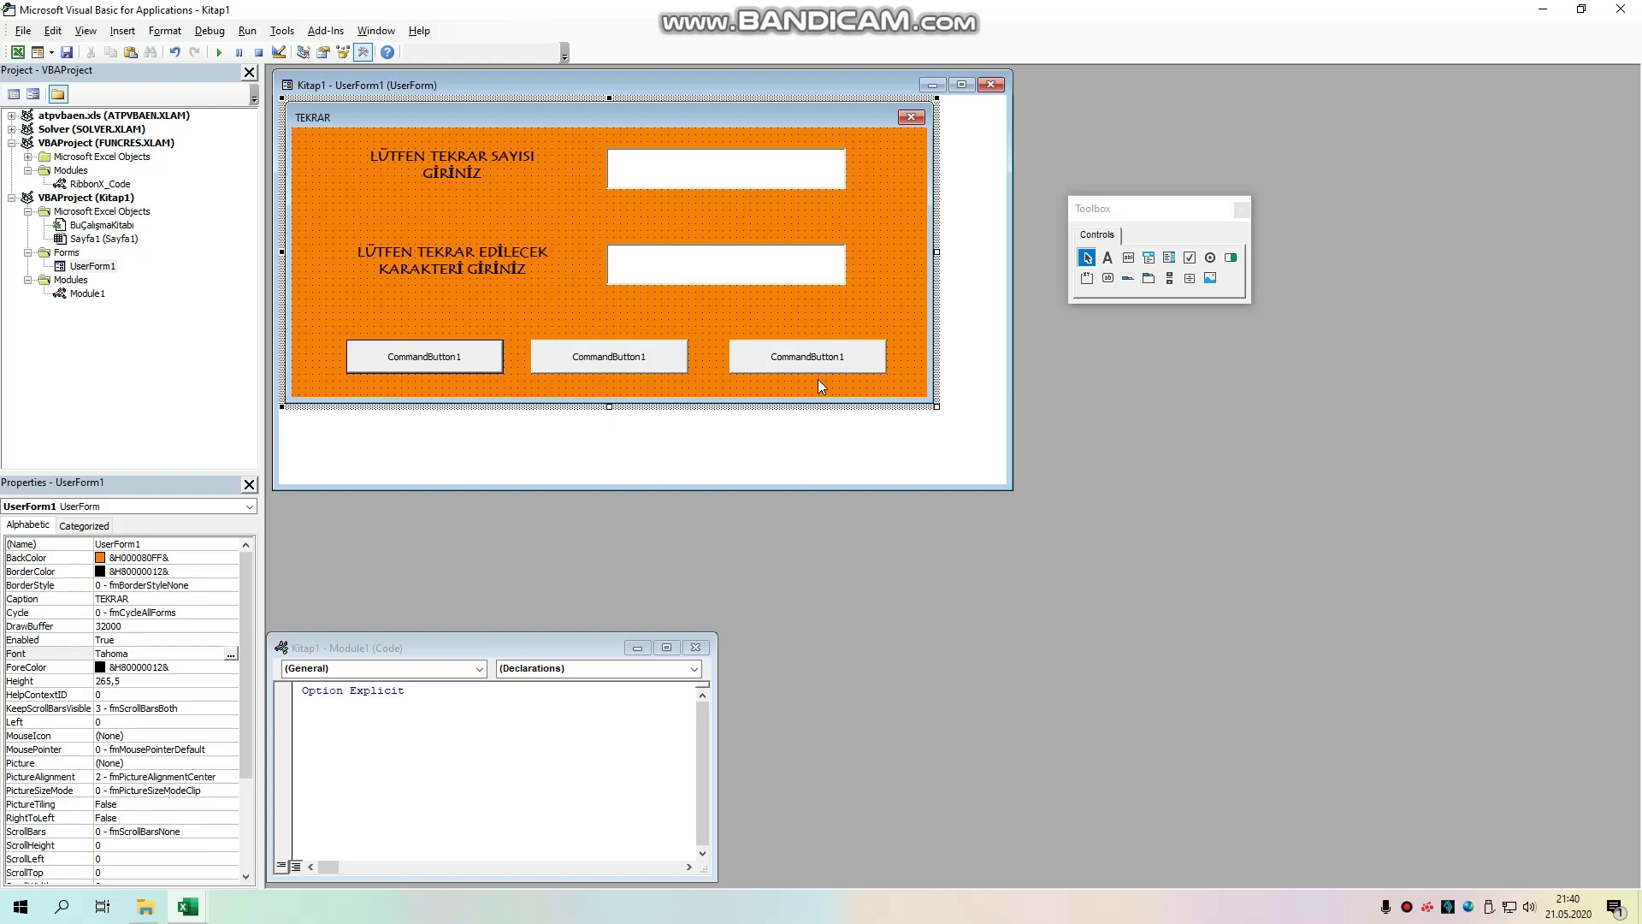
Step: Caption the first bottom button YAZDIR in bold, larger Tempus Sans ITC
left_click(501, 359)
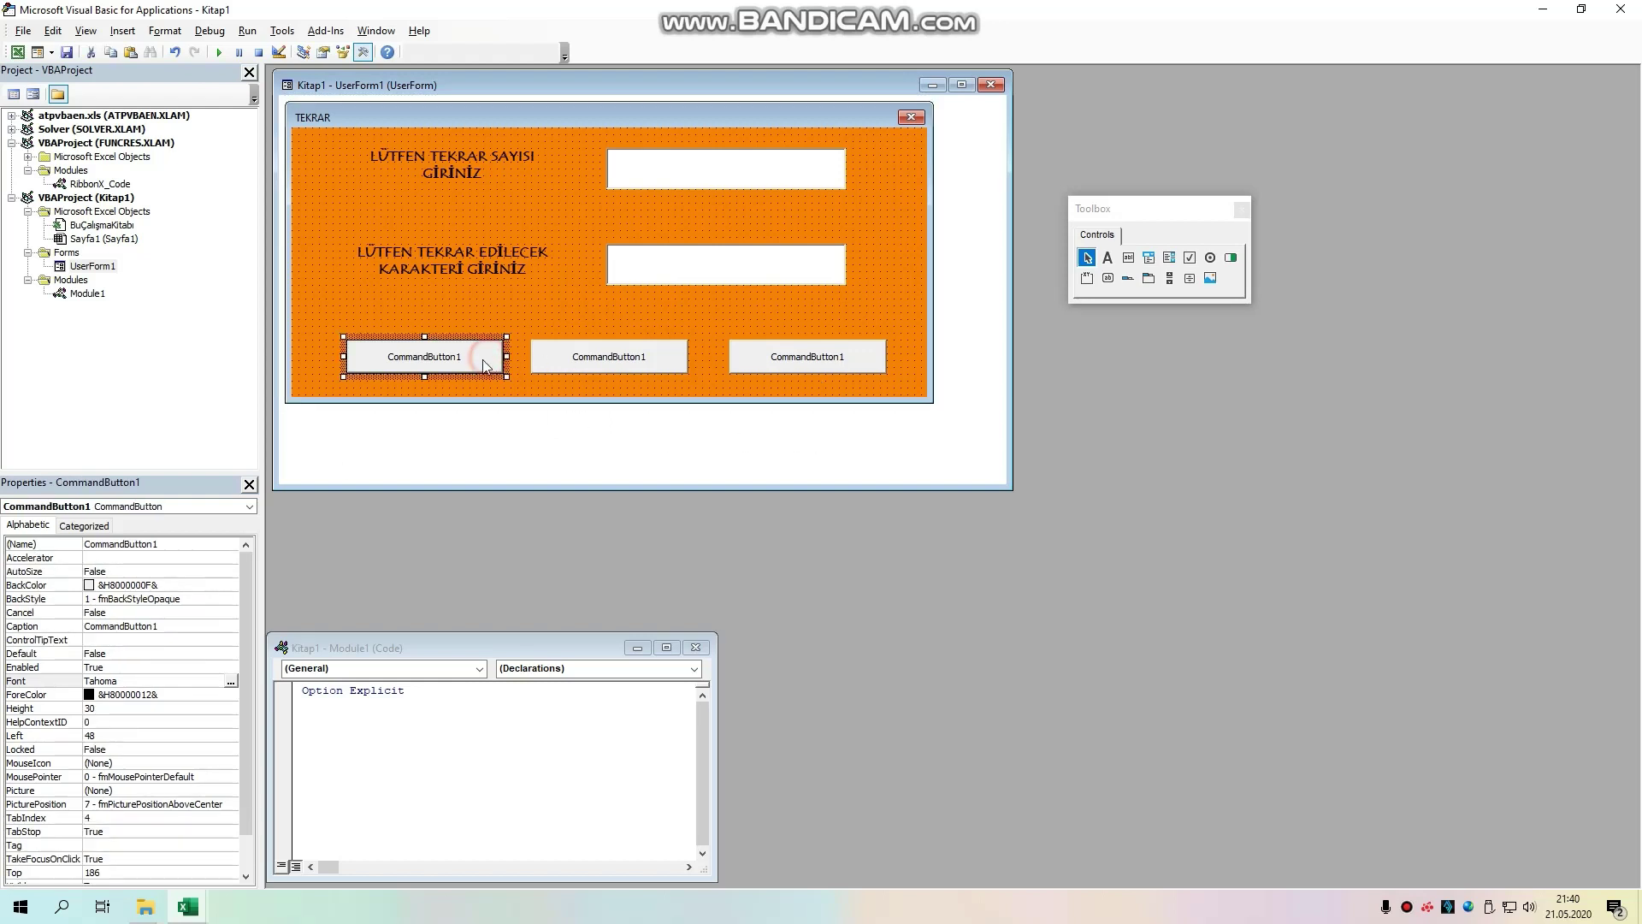
left_click_drag(167, 627, 75, 630)
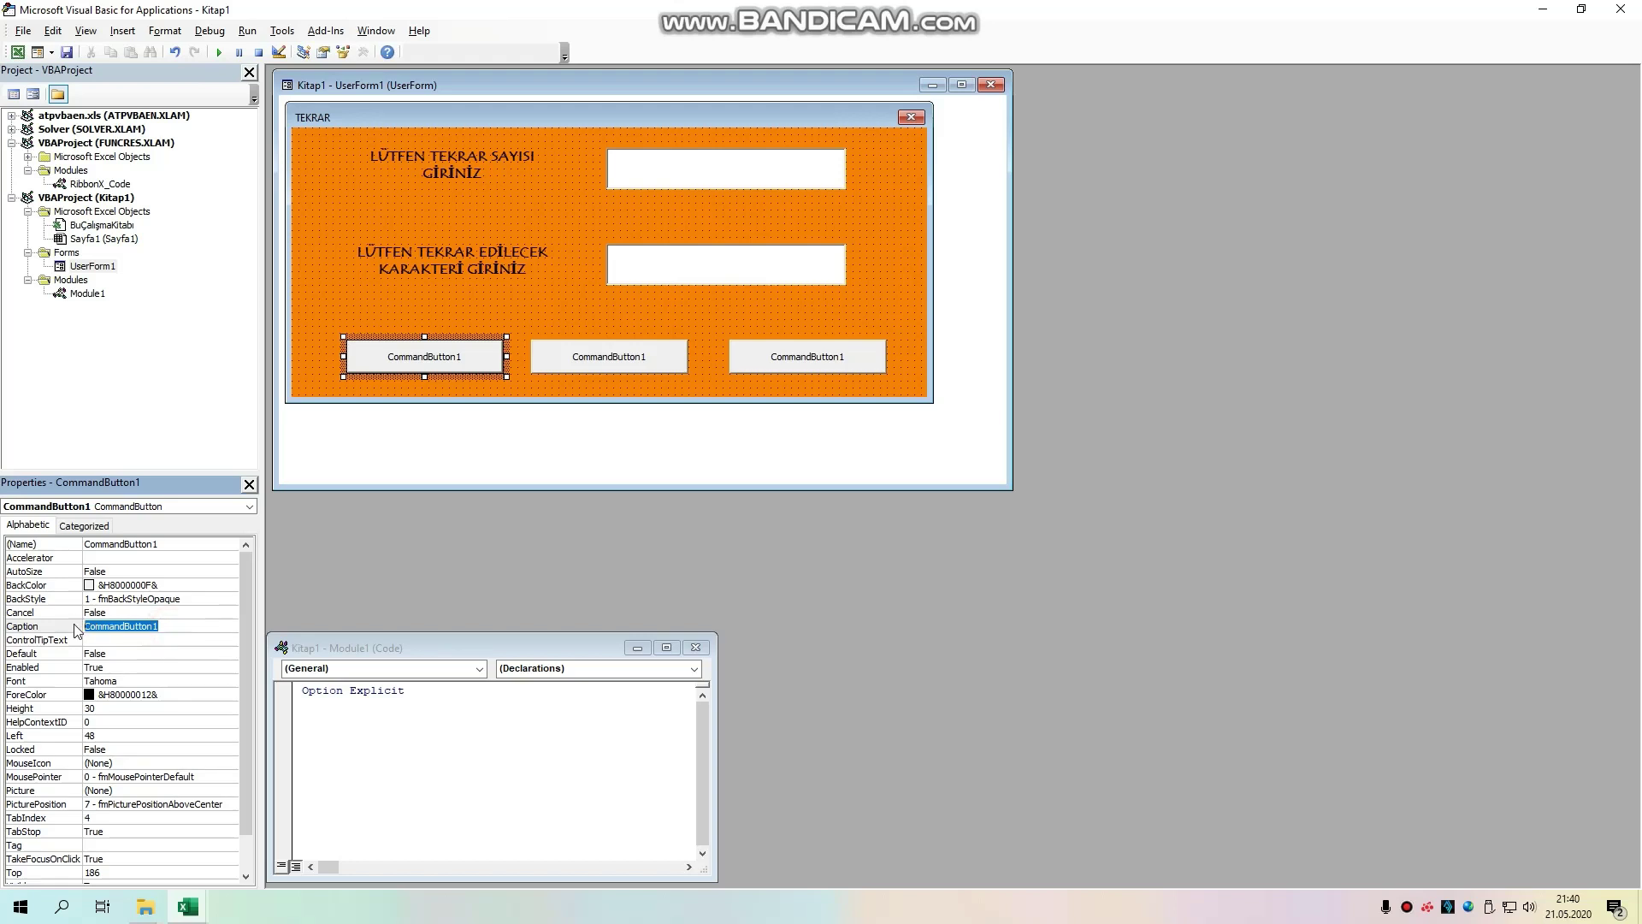
type("y")
type("ZDIR")
left_click(210, 681)
left_click(230, 680)
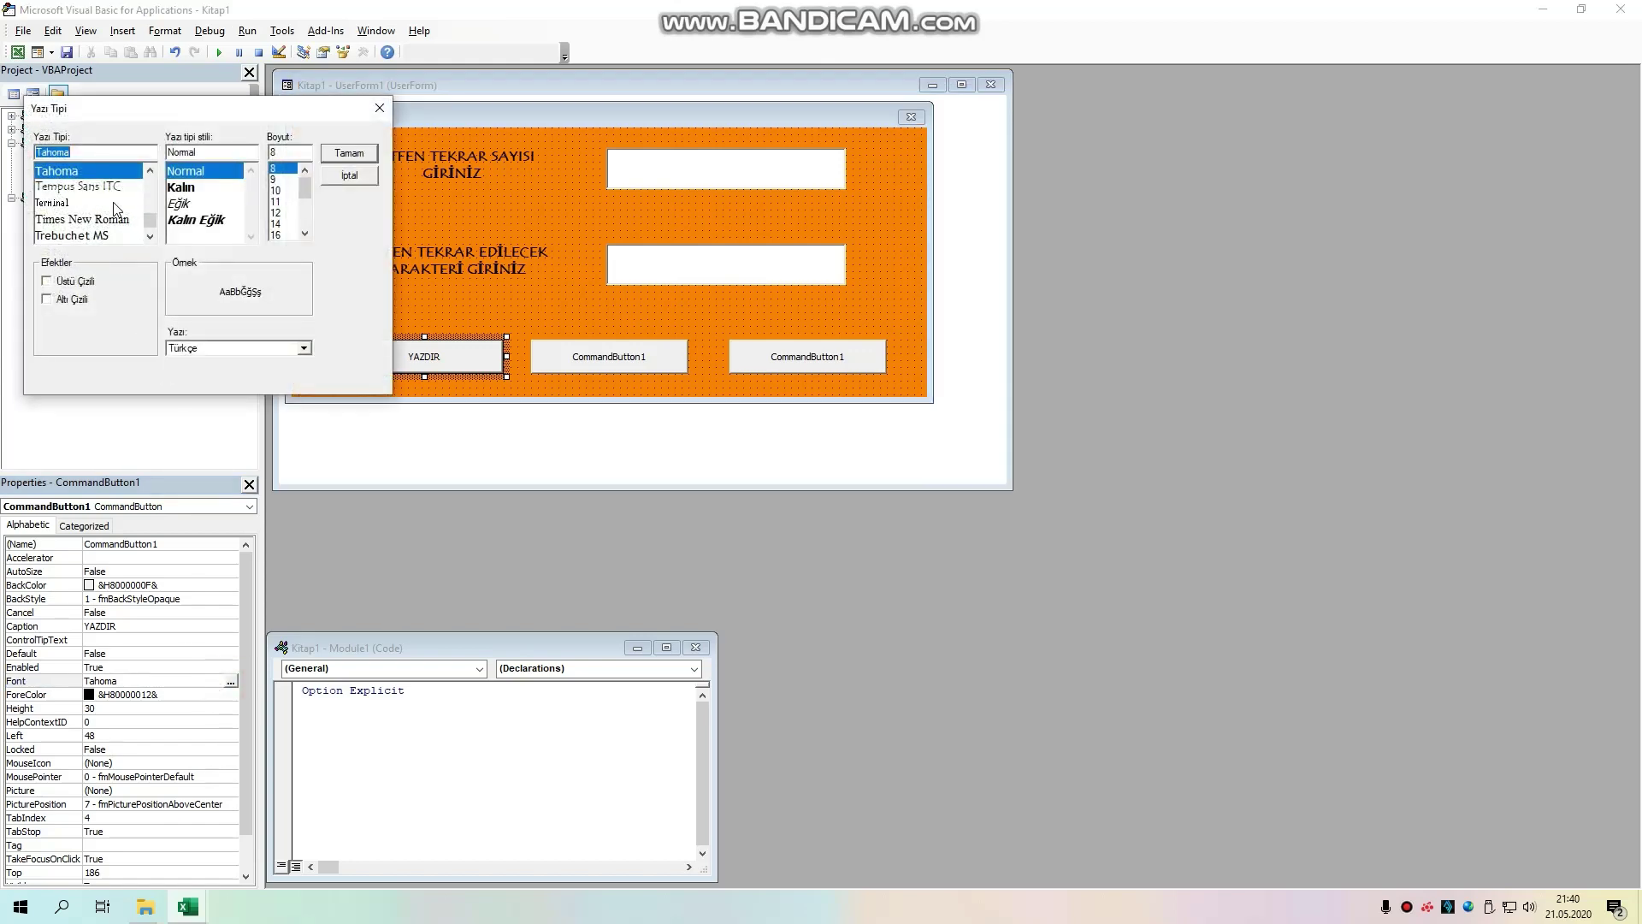
left_click(77, 186)
left_click(182, 203)
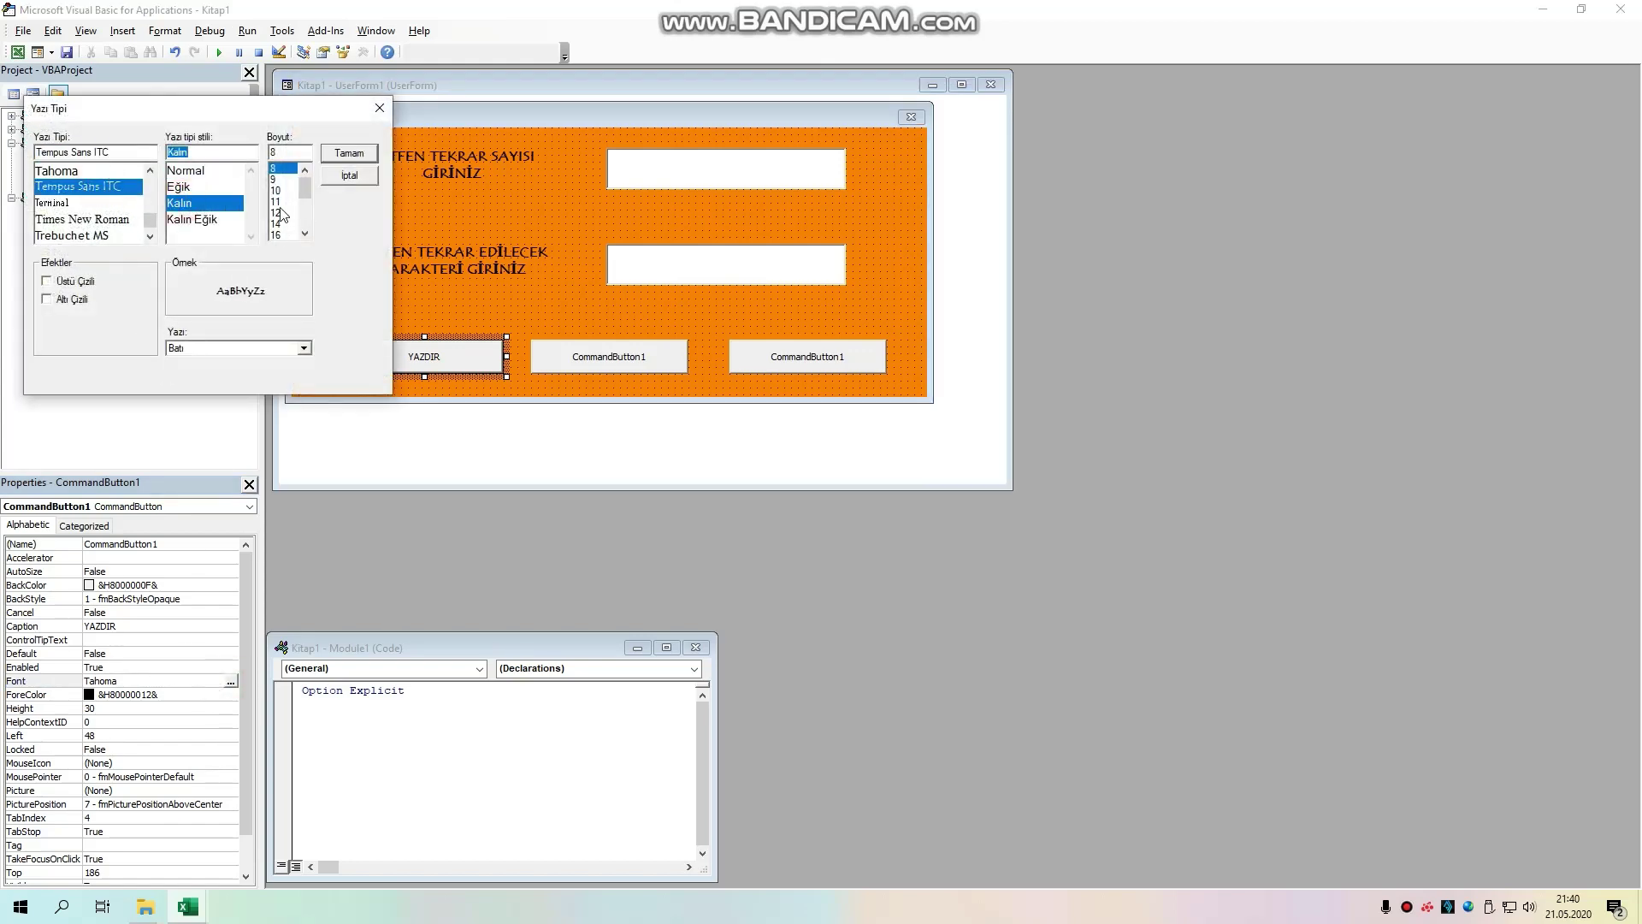
left_click(276, 213)
left_click(349, 153)
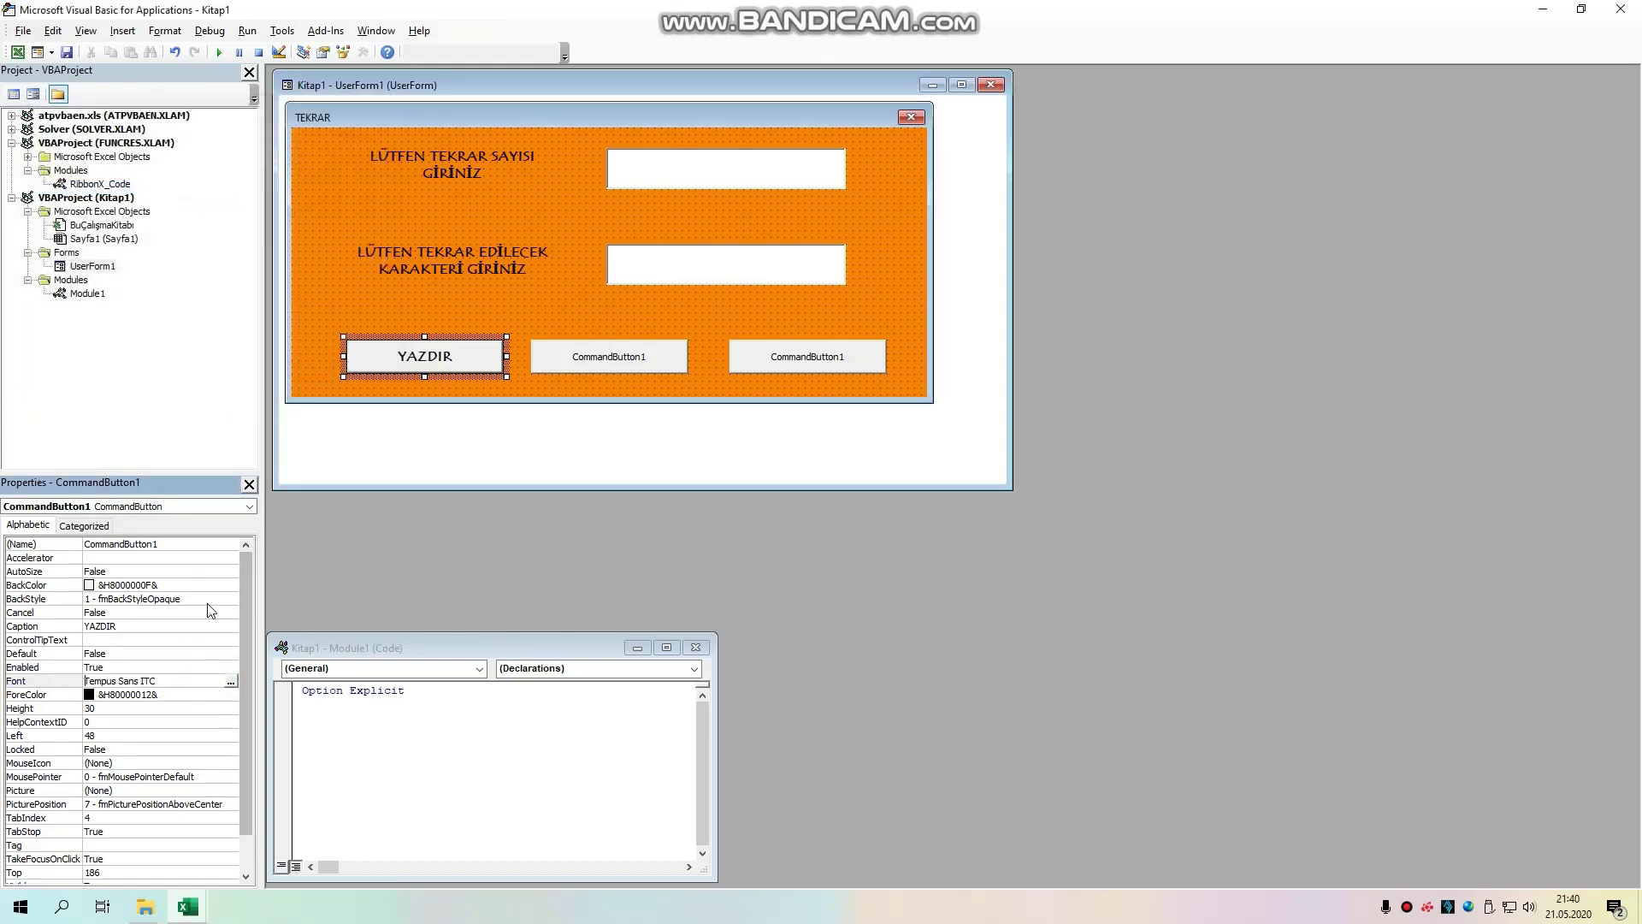
Step: Set the YAZDIR button's BackColor to pink after briefly trying dark purple
left_click(230, 586)
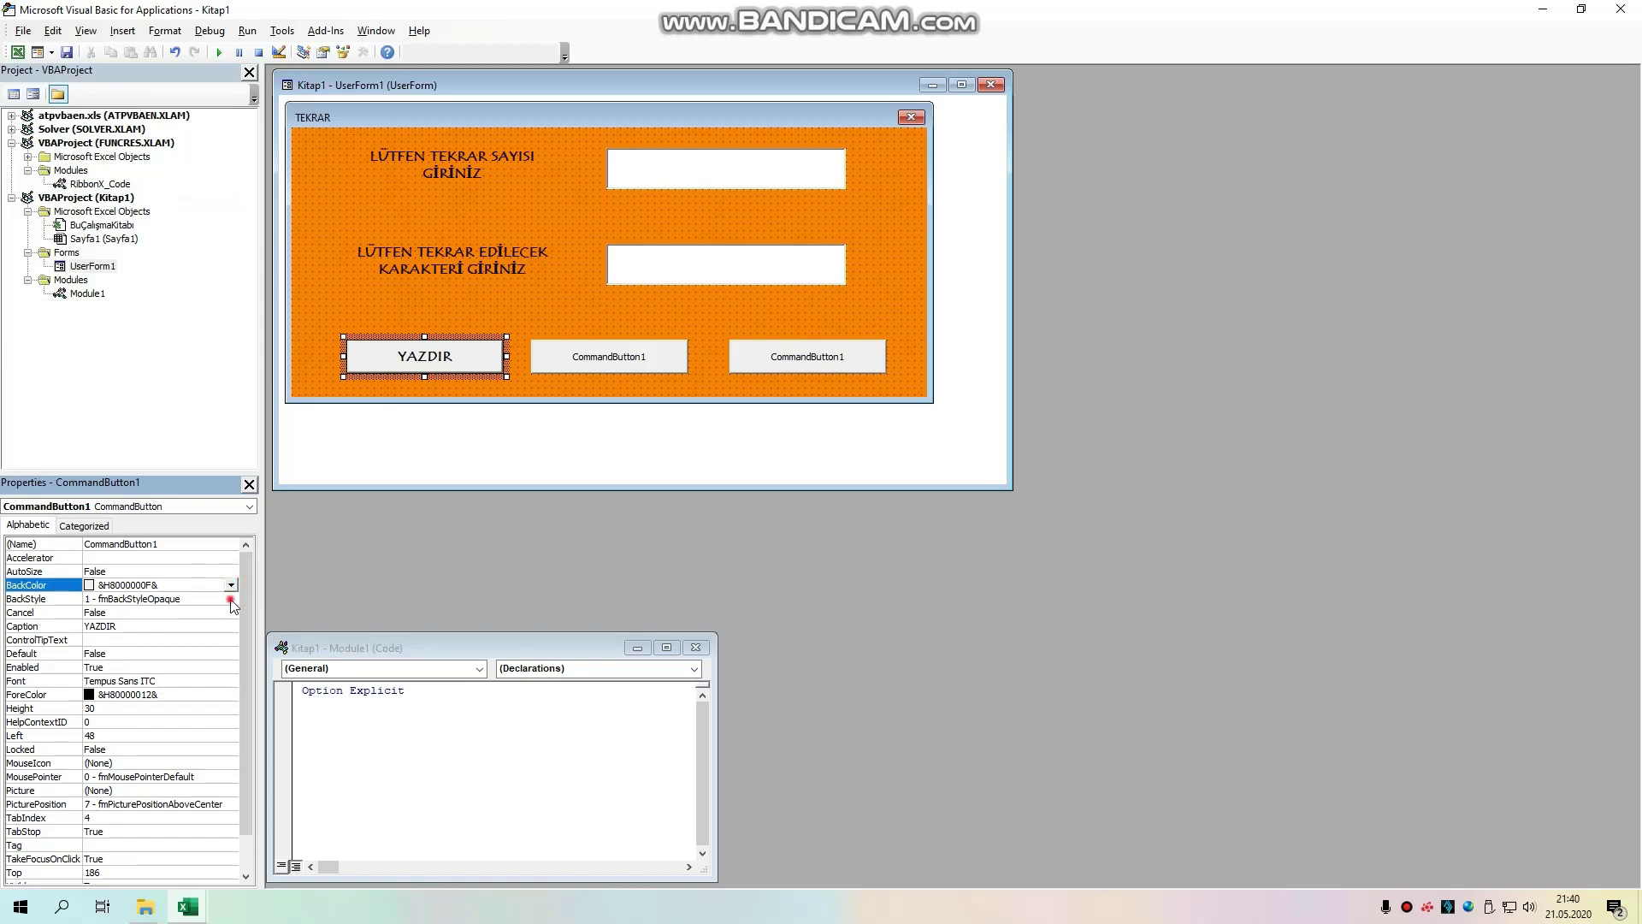
left_click(230, 599)
left_click(229, 586)
left_click(231, 585)
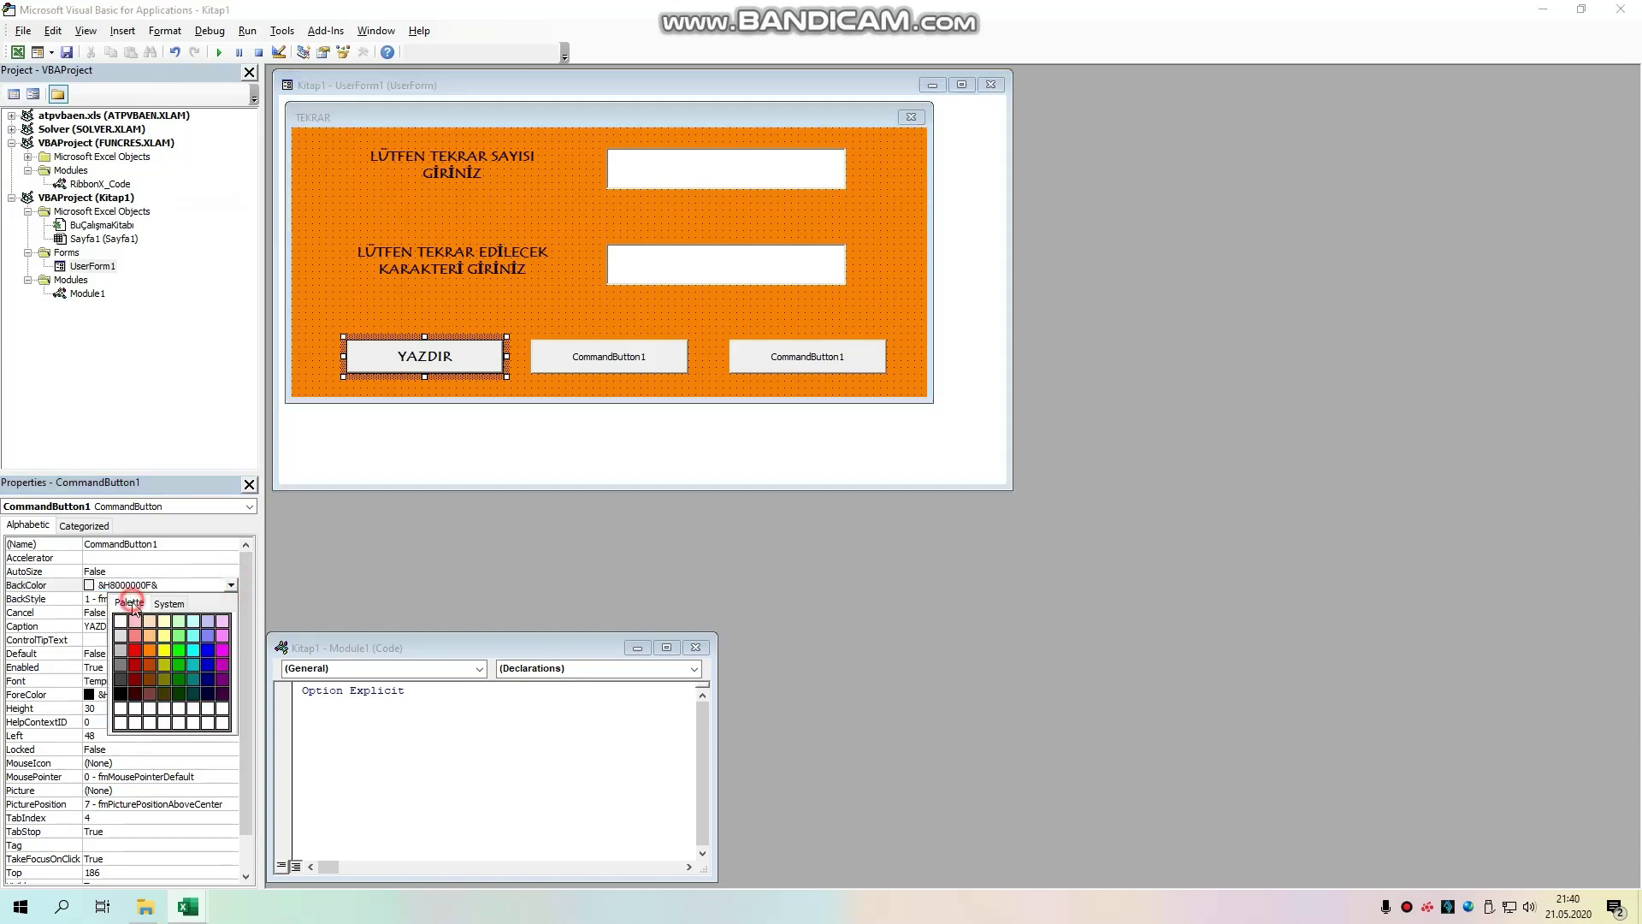
left_click(222, 634)
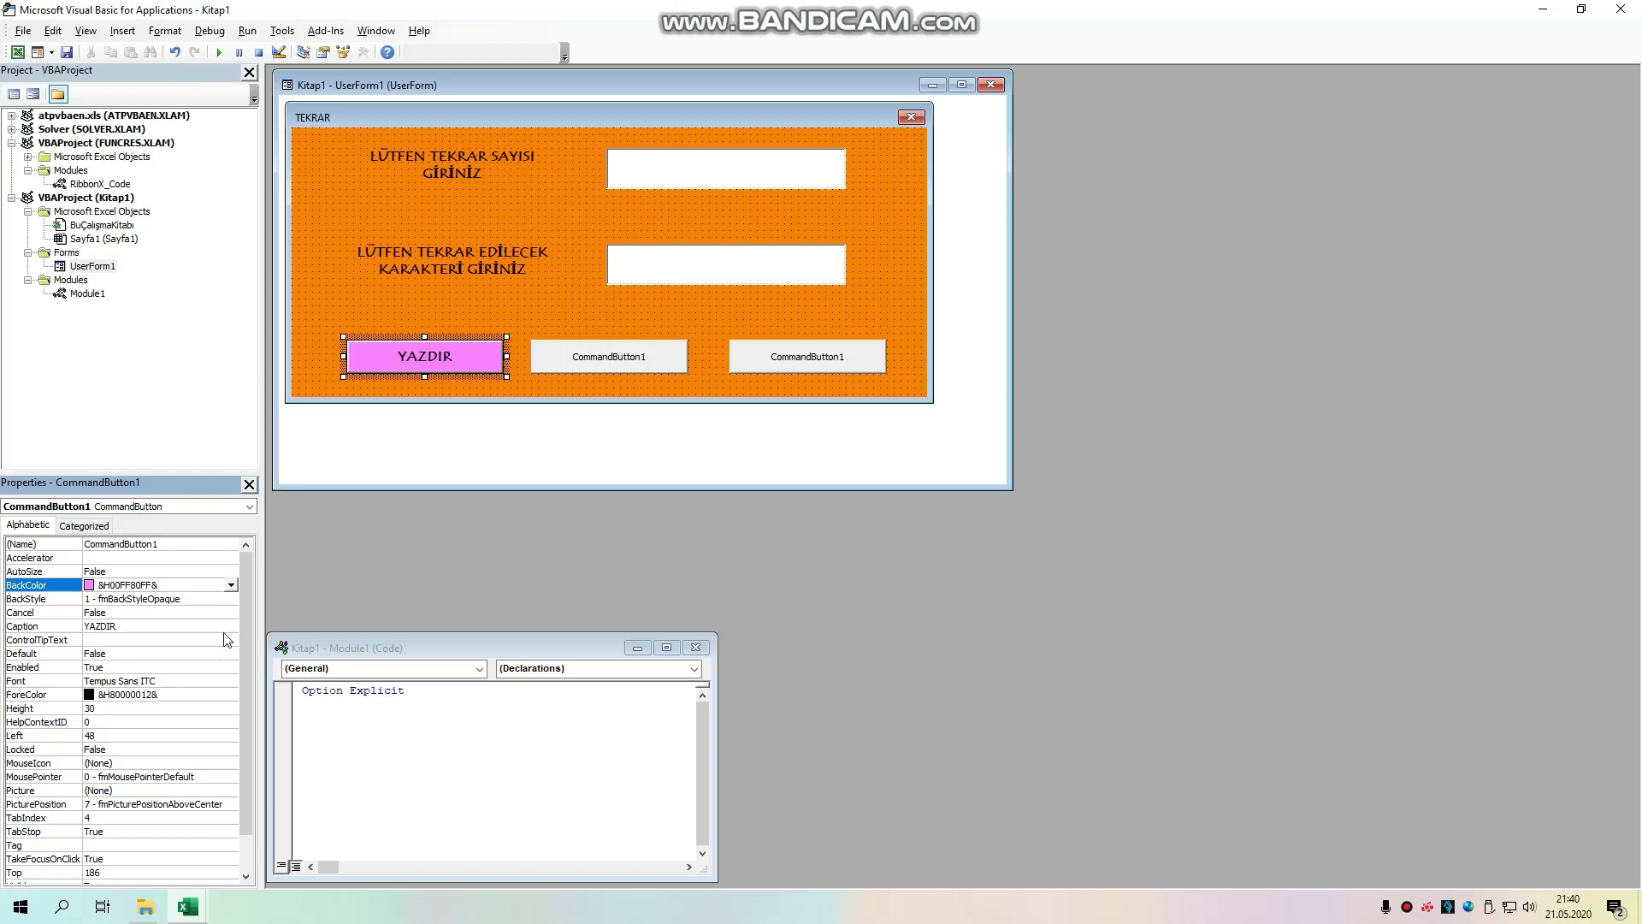
left_click(230, 585)
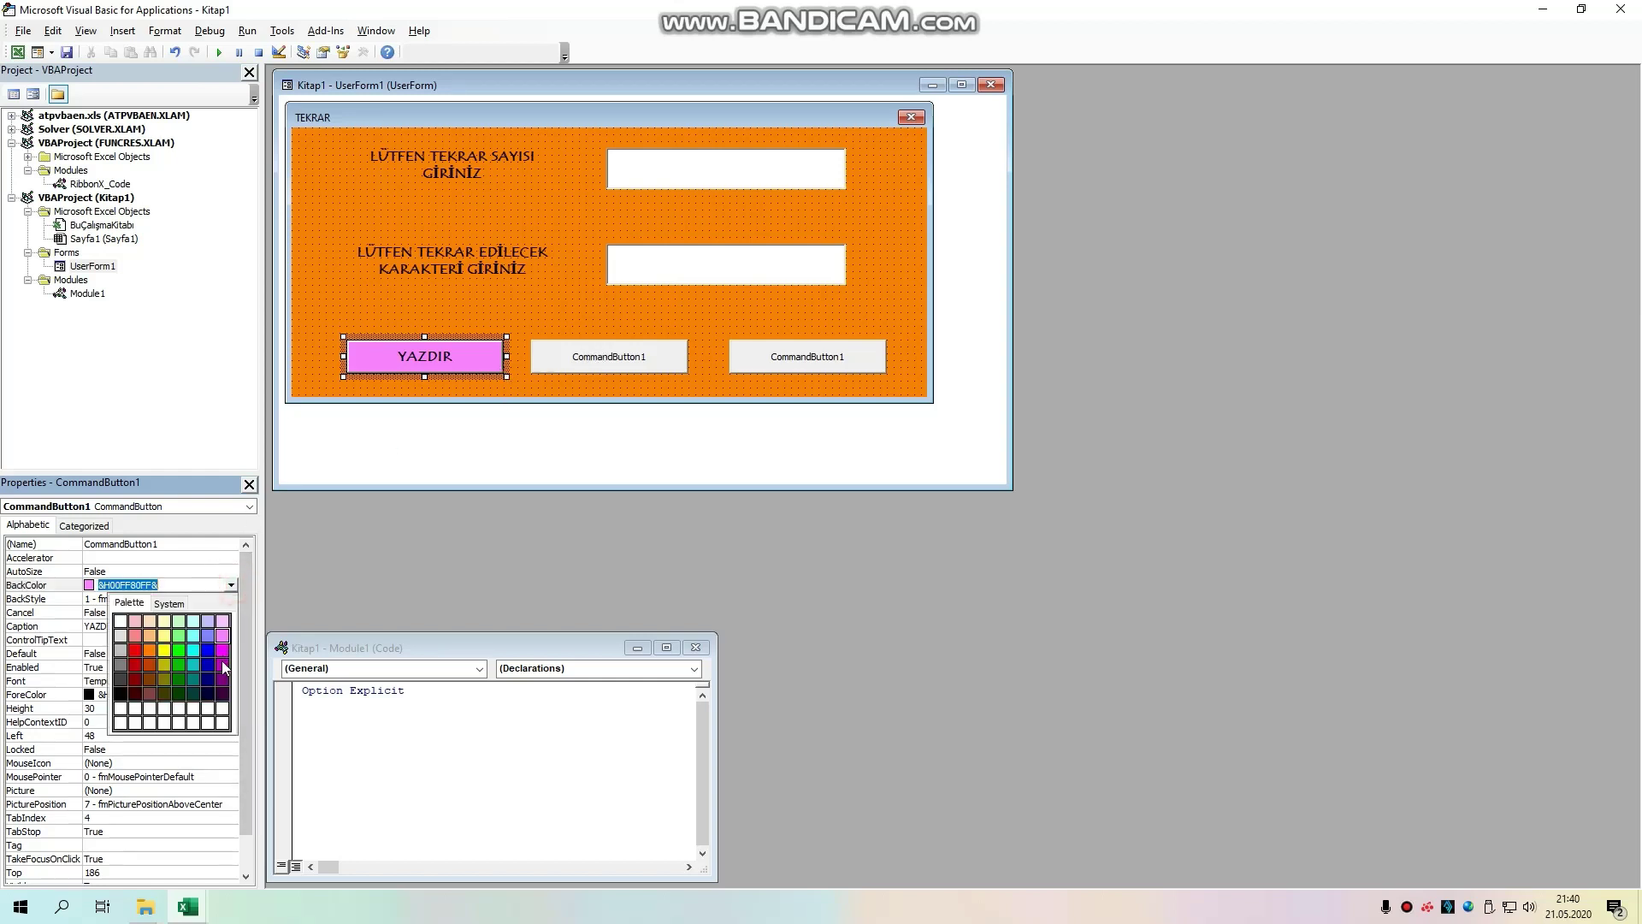
left_click(220, 681)
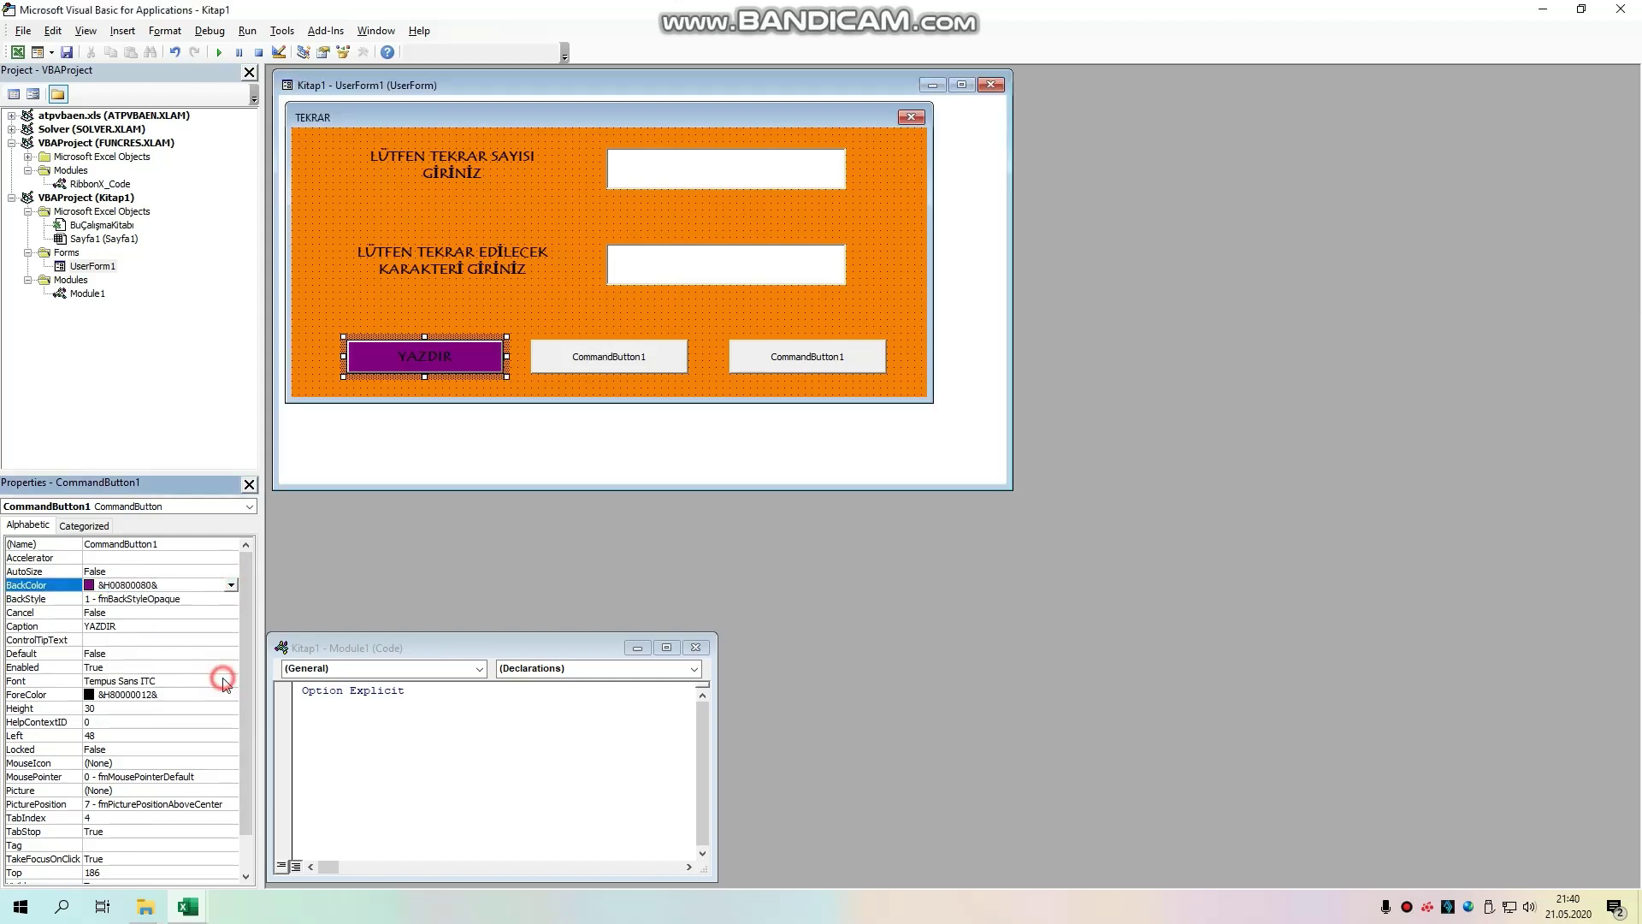
left_click(230, 585)
left_click(224, 636)
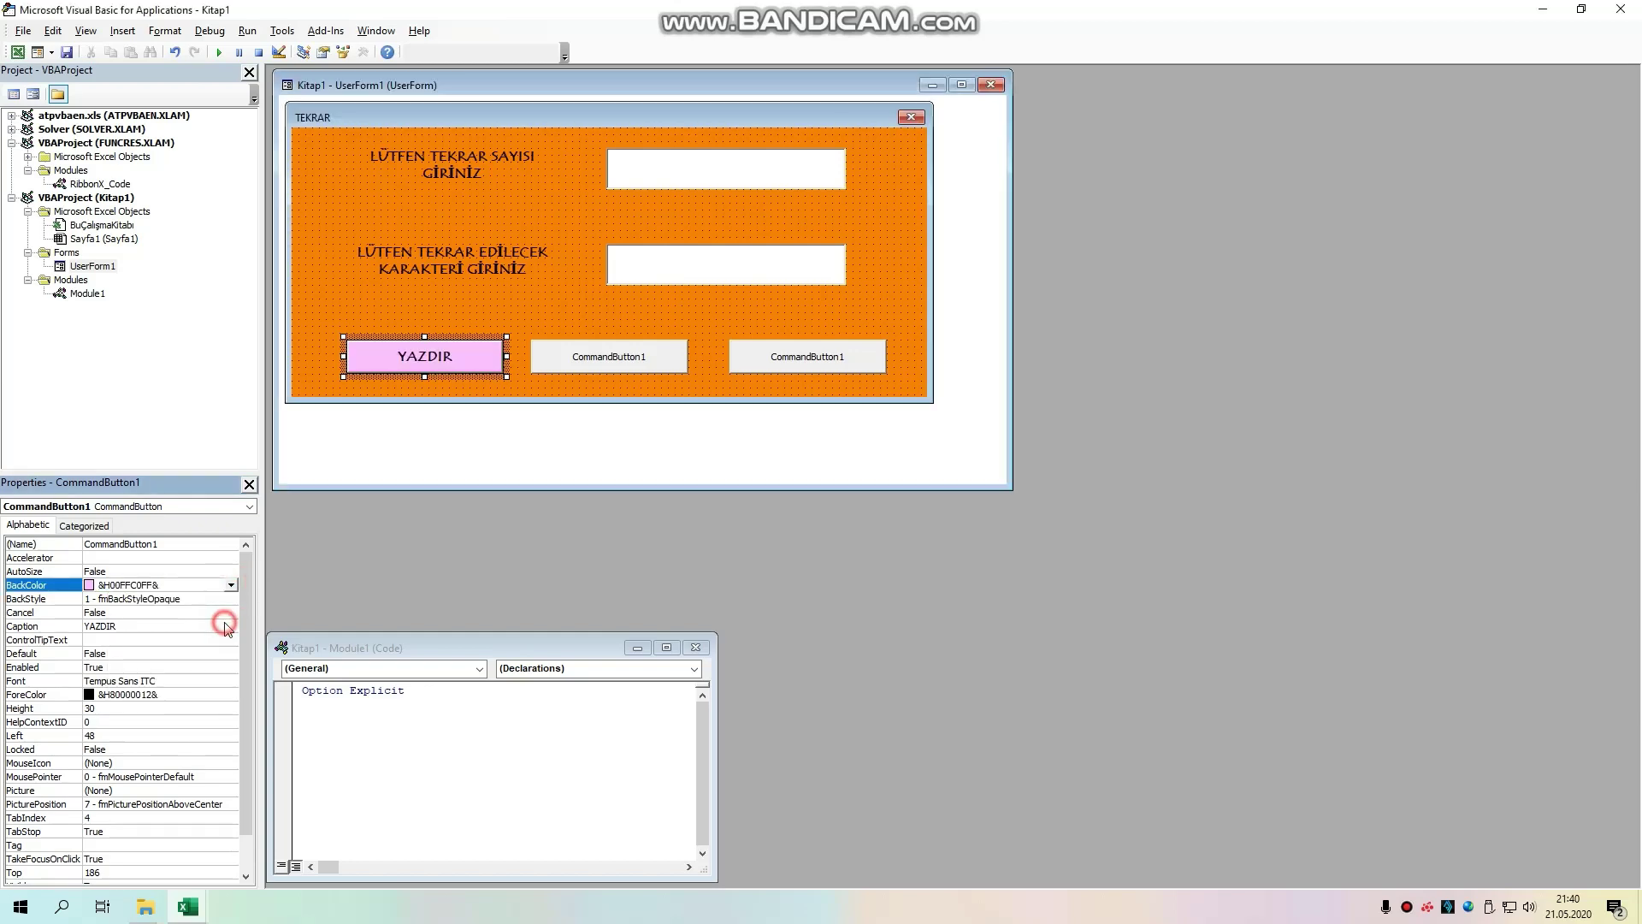
left_click(503, 306)
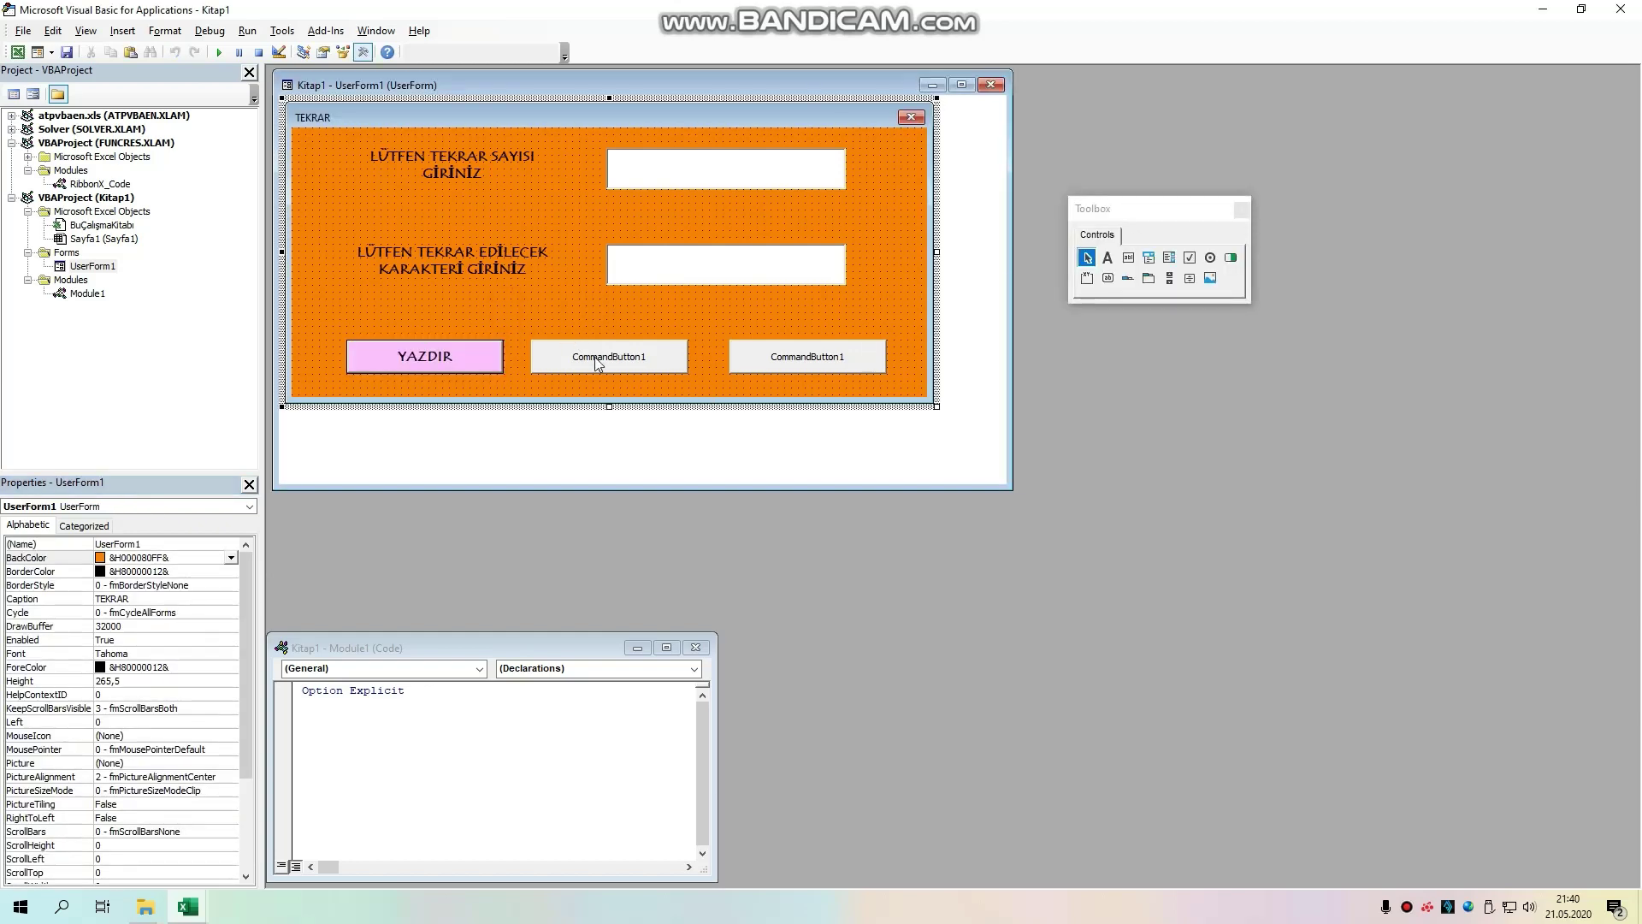
left_click(455, 361)
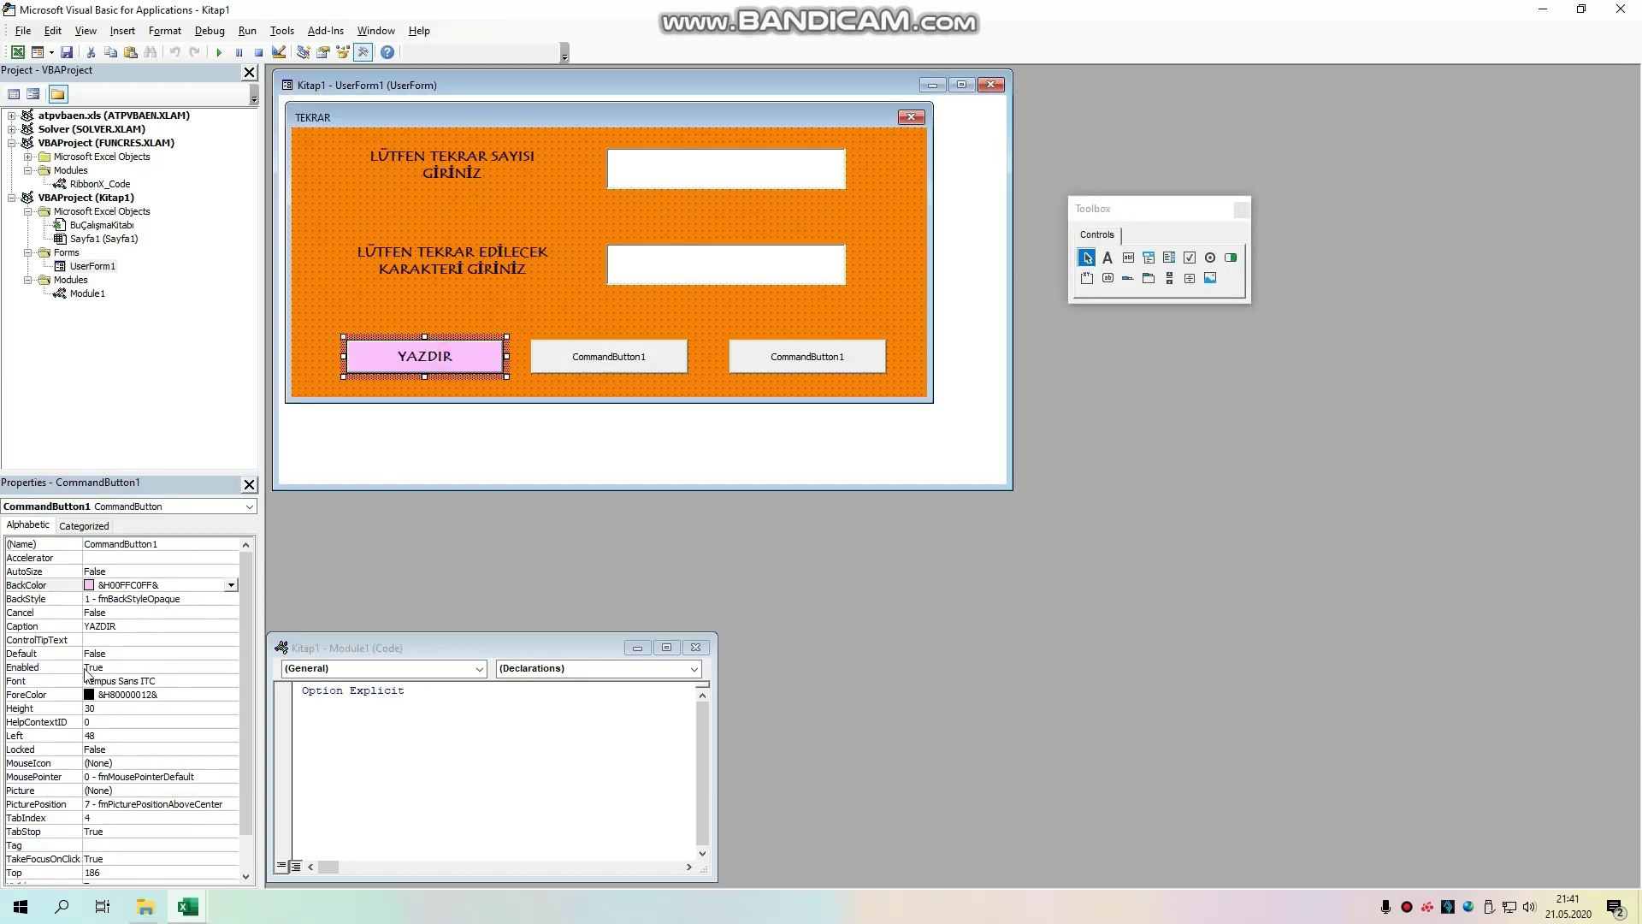
Step: Caption the middle button 'YAZILI ALANI TEMİZLE' and give it a dark red background
mouse_move(243, 667)
left_mouse_down()
mouse_move(240, 708)
mouse_move(244, 669)
left_mouse_up()
left_click(596, 366)
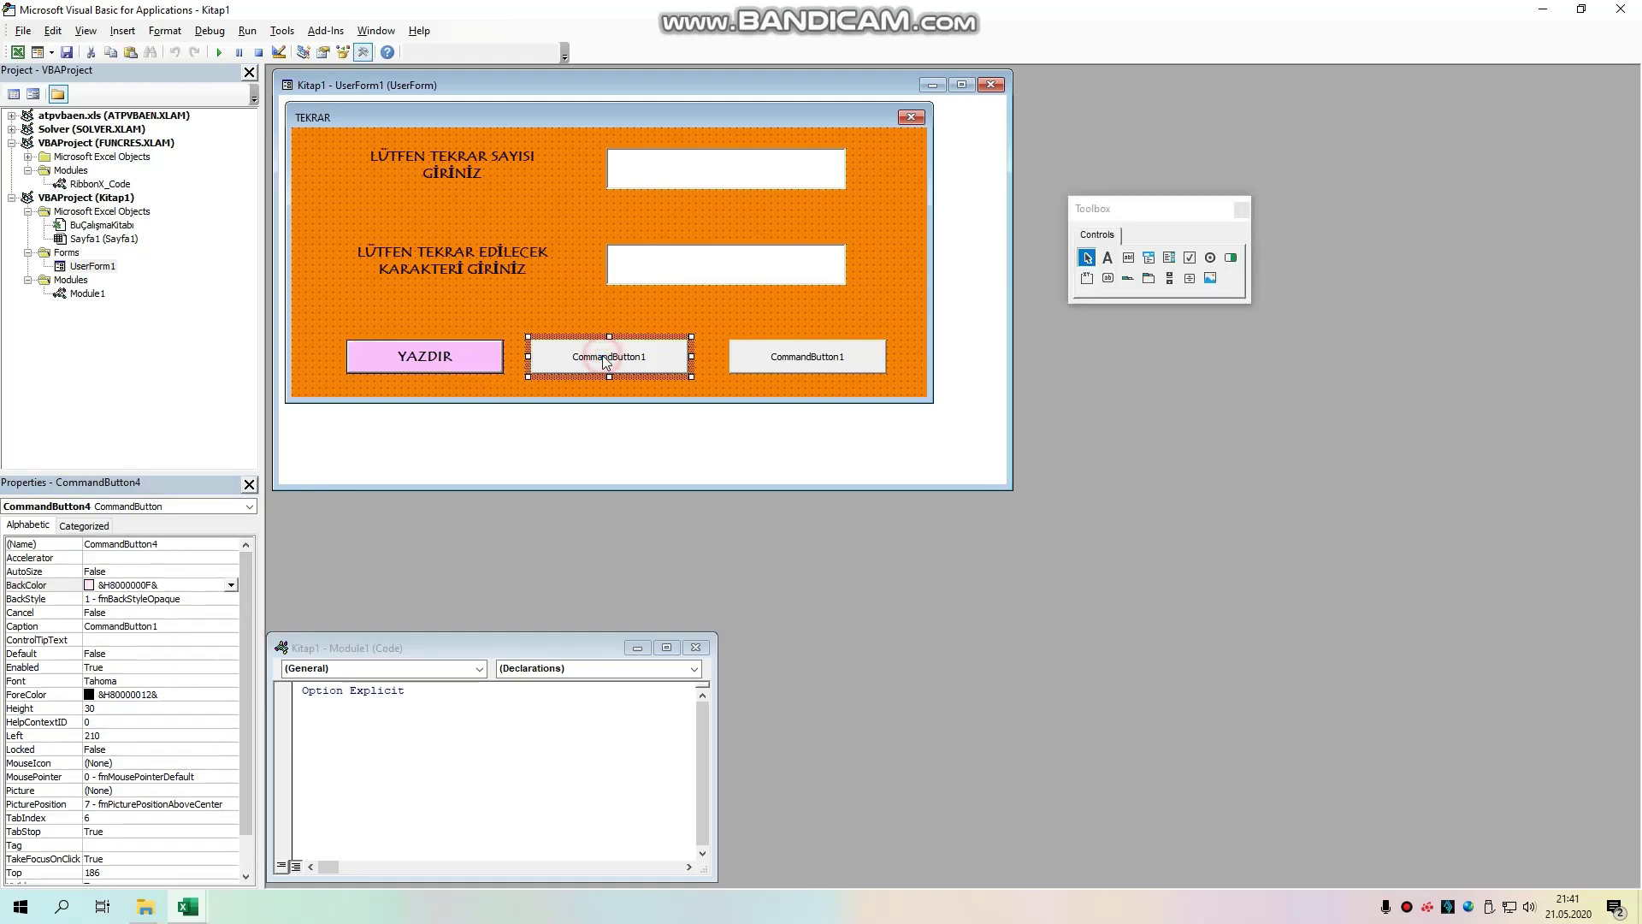
left_click(163, 626)
double_click(163, 626)
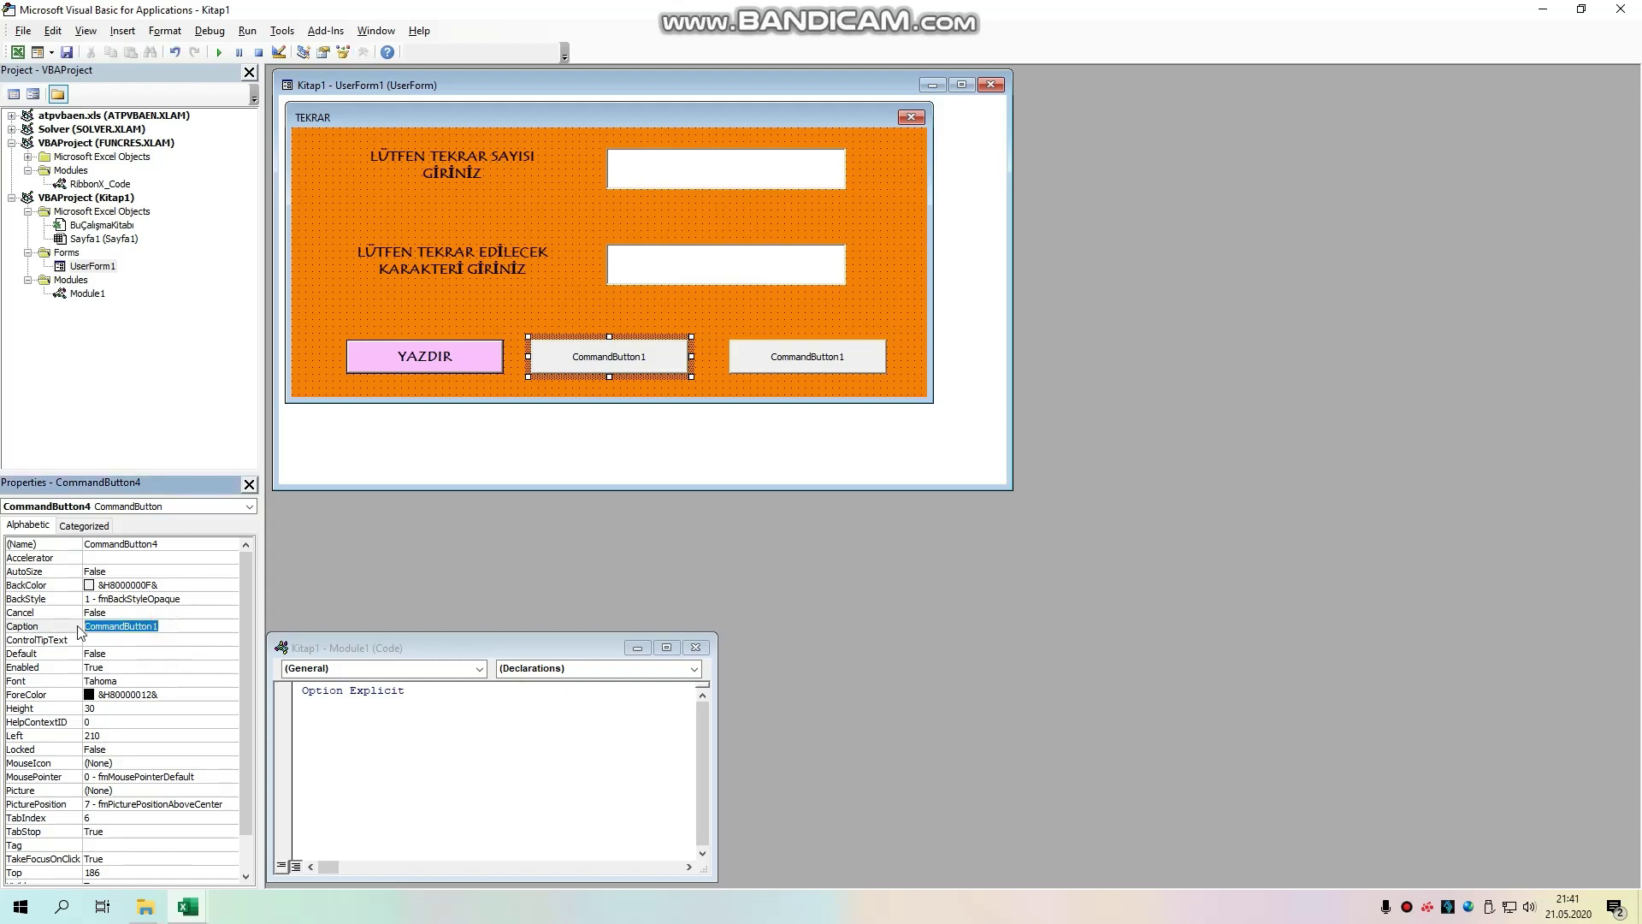
type("YAZILI A")
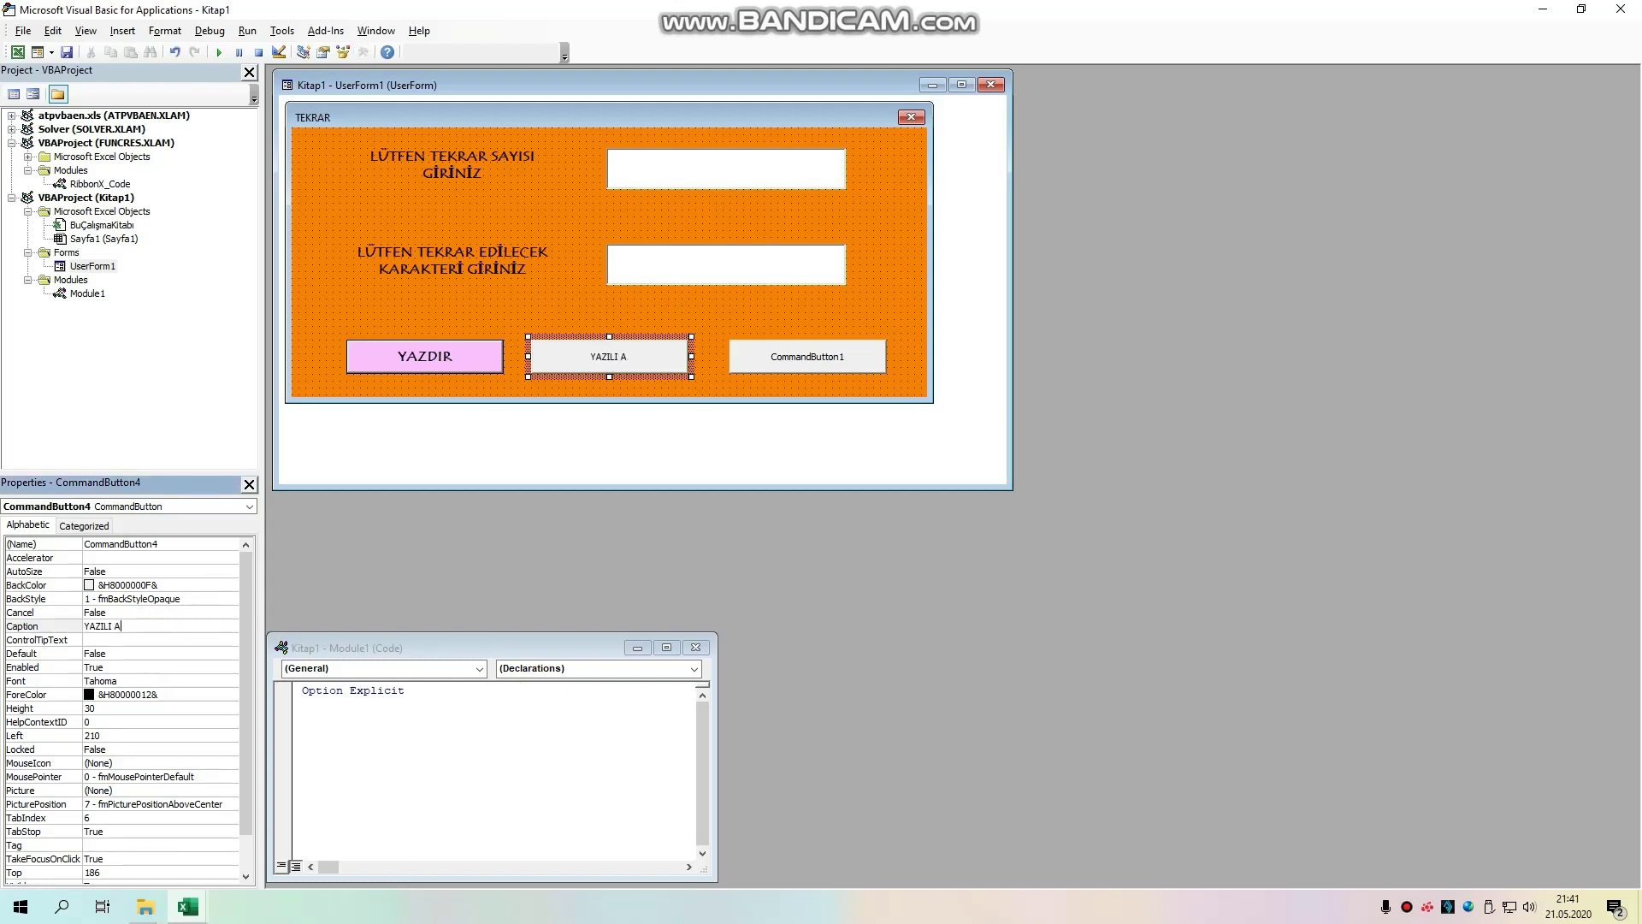
type("LANI TEMİZ")
type("LE")
left_click(233, 587)
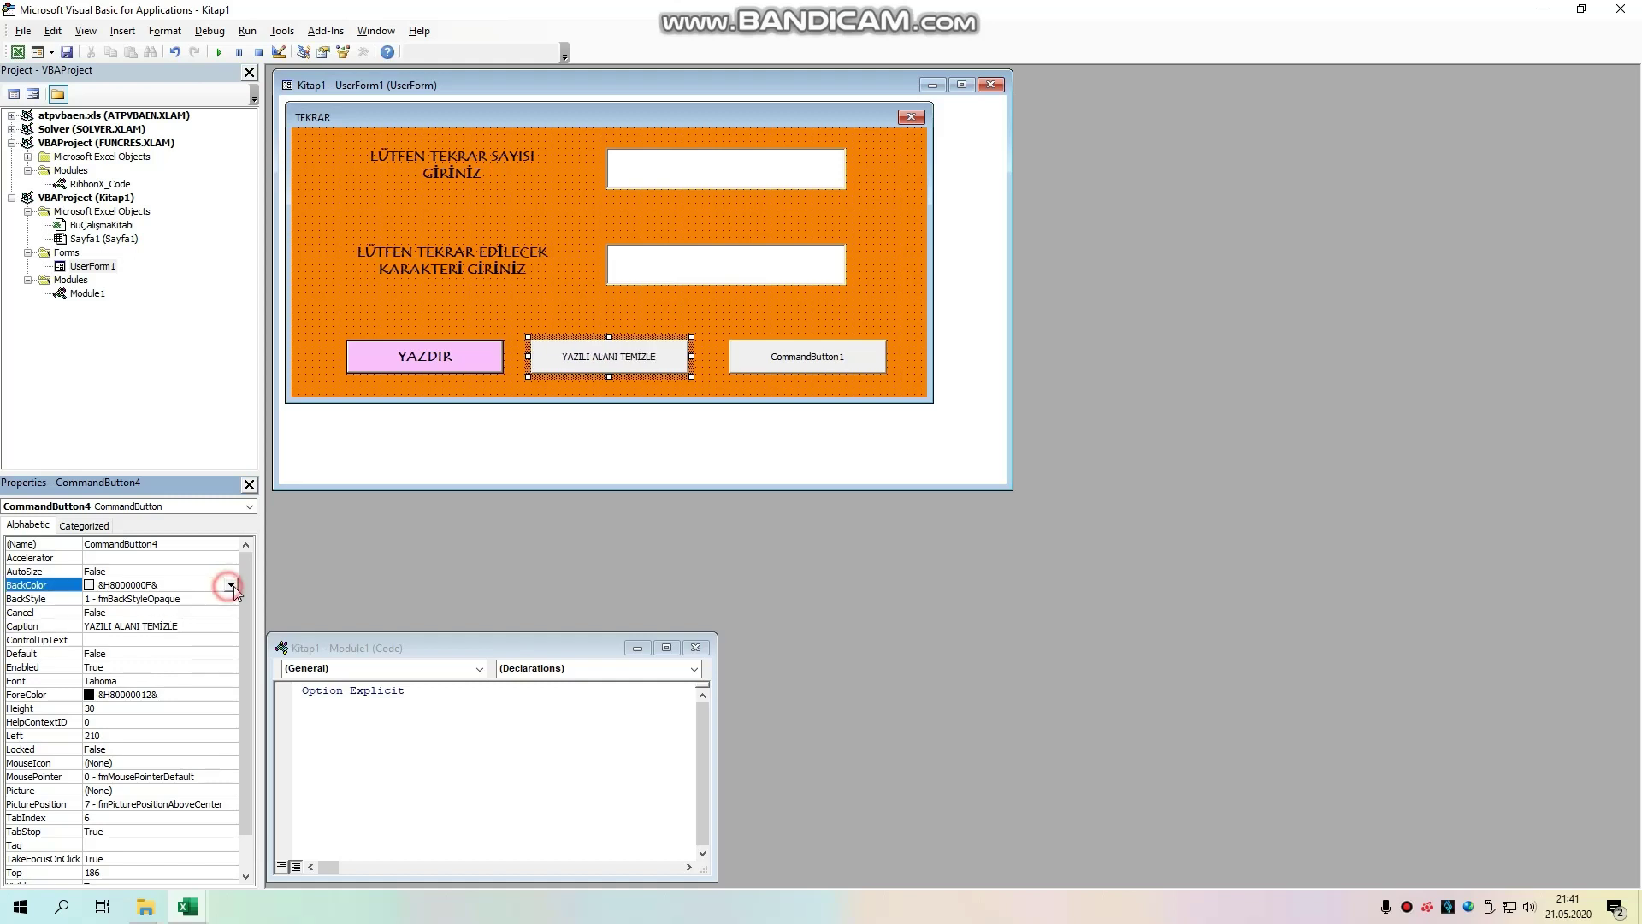
left_click(231, 585)
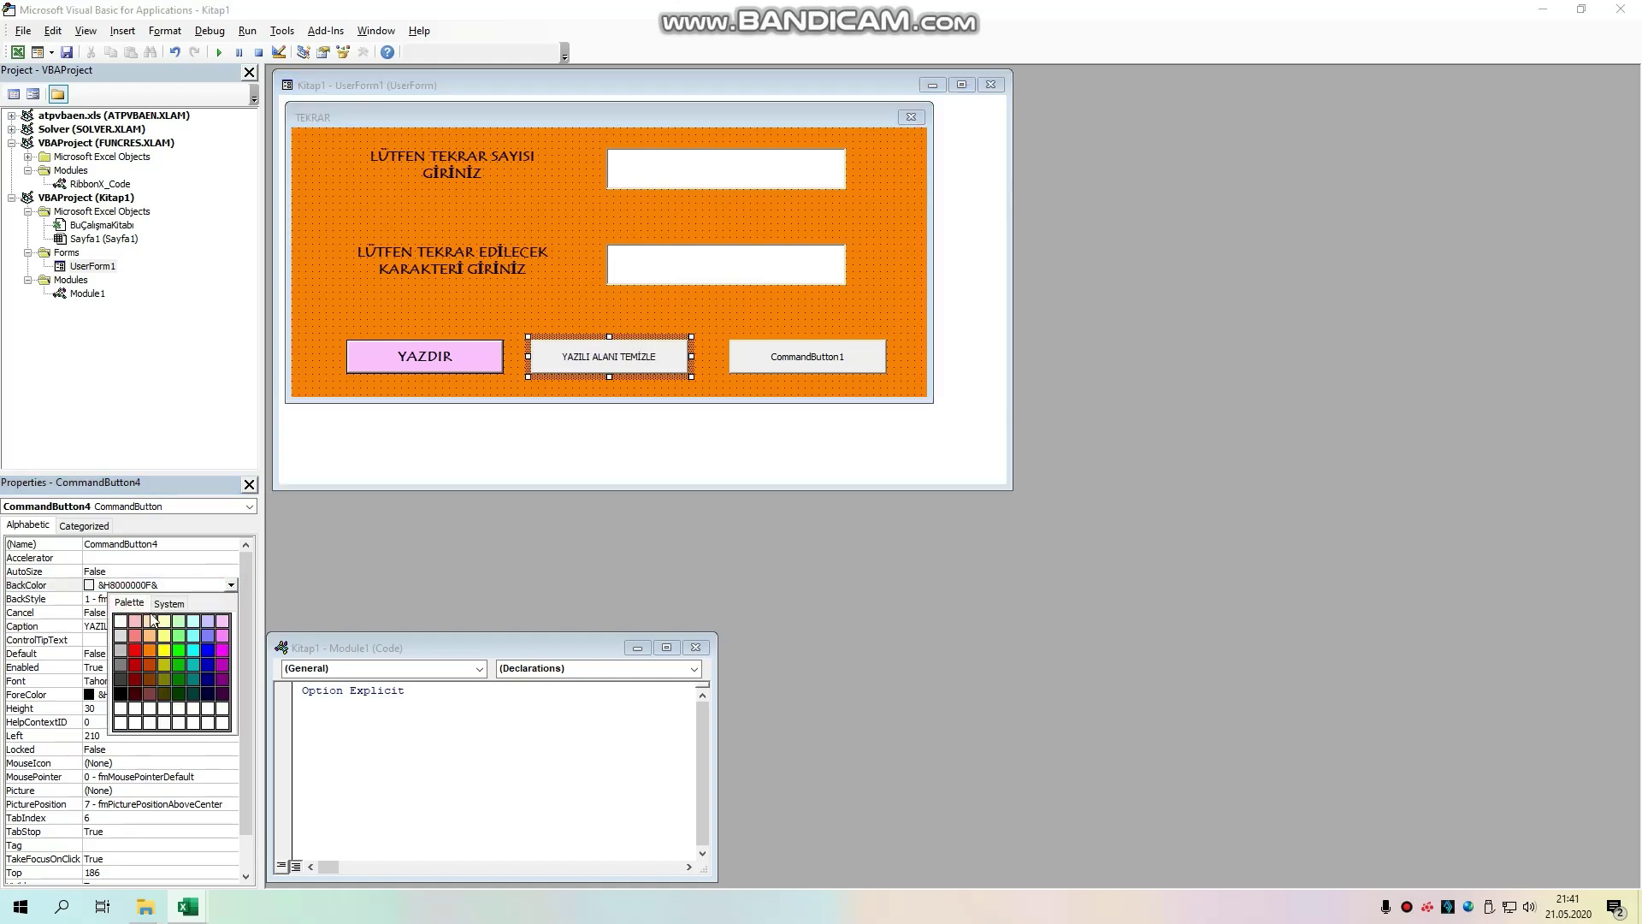
left_click(136, 667)
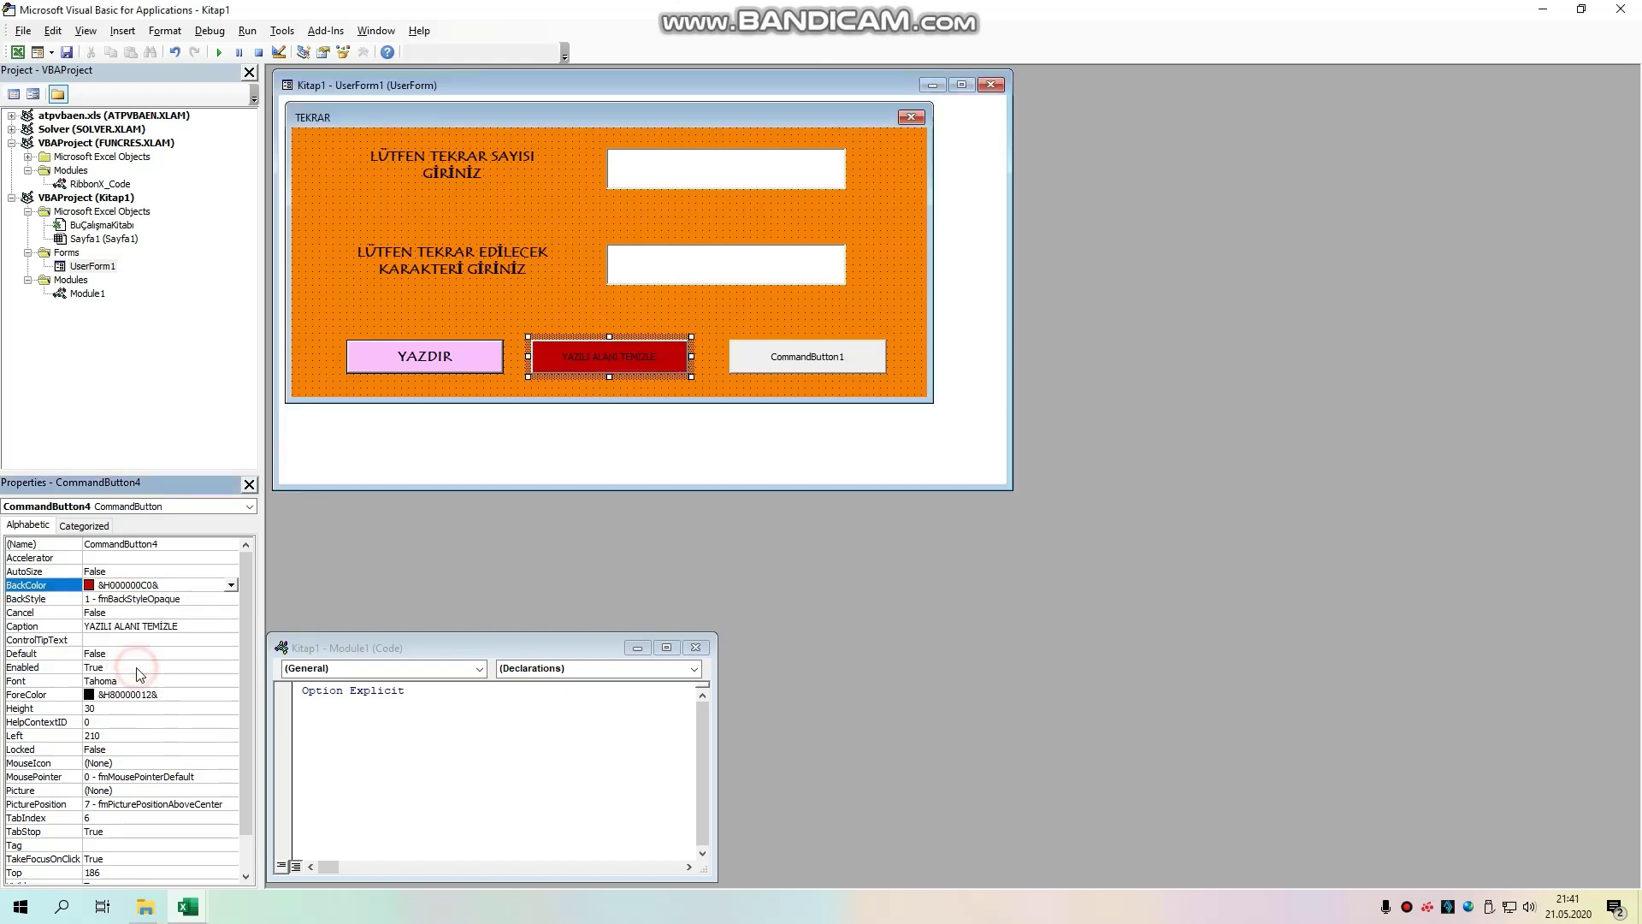
Step: Set its font to Tempus Sans ITC Bold 12 and widen the button to fit
left_click(230, 681)
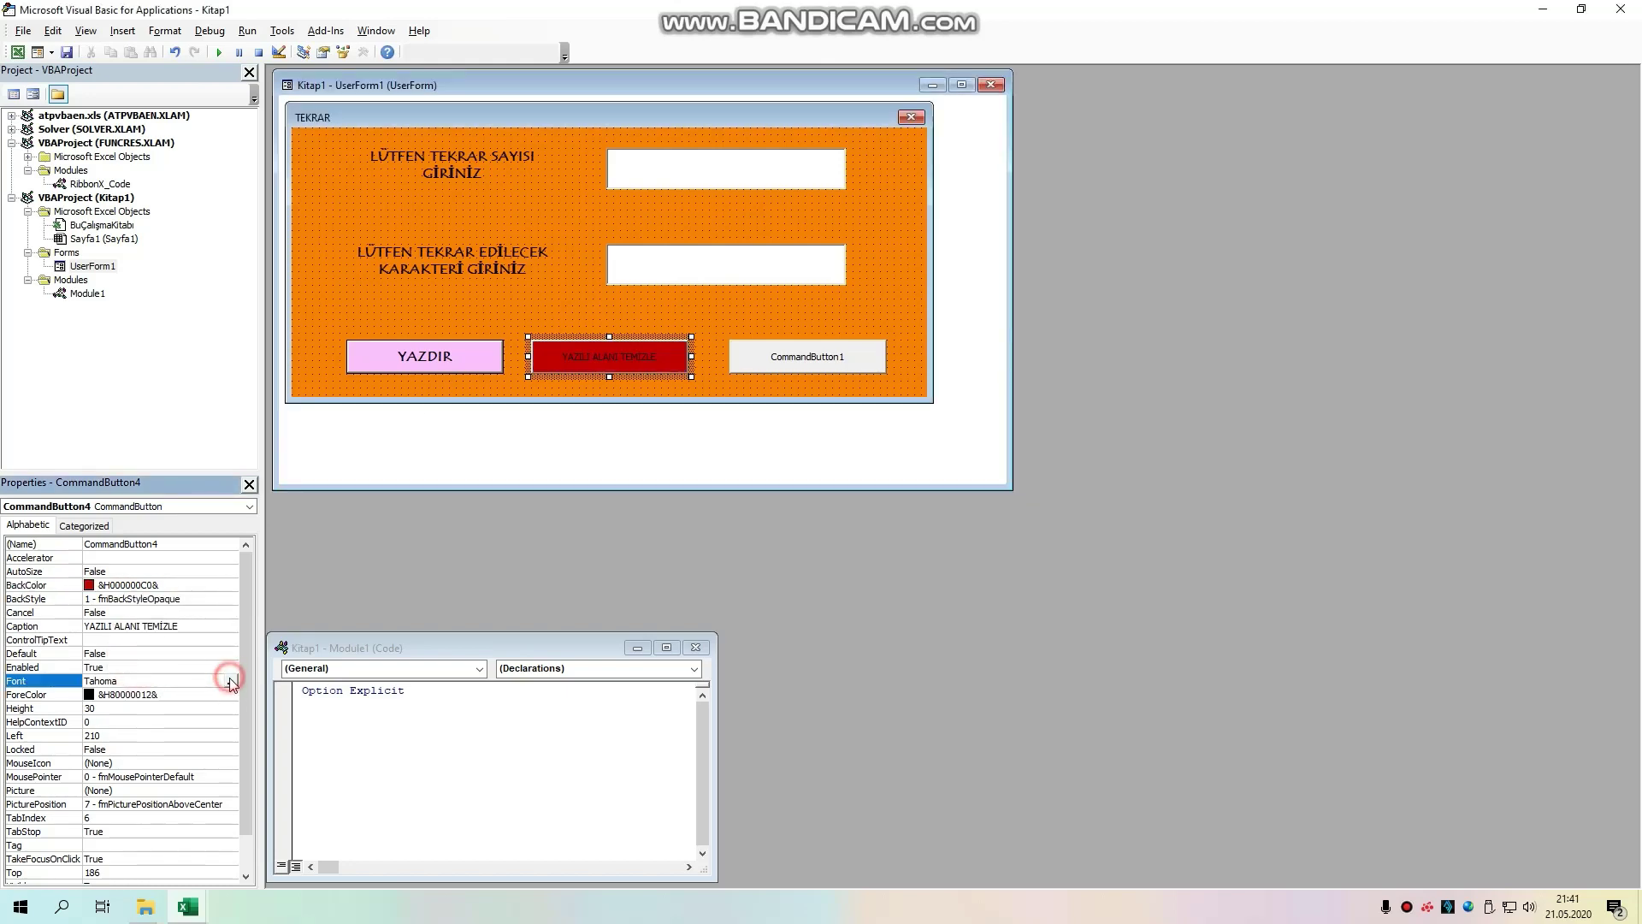
left_click(231, 680)
left_click(77, 186)
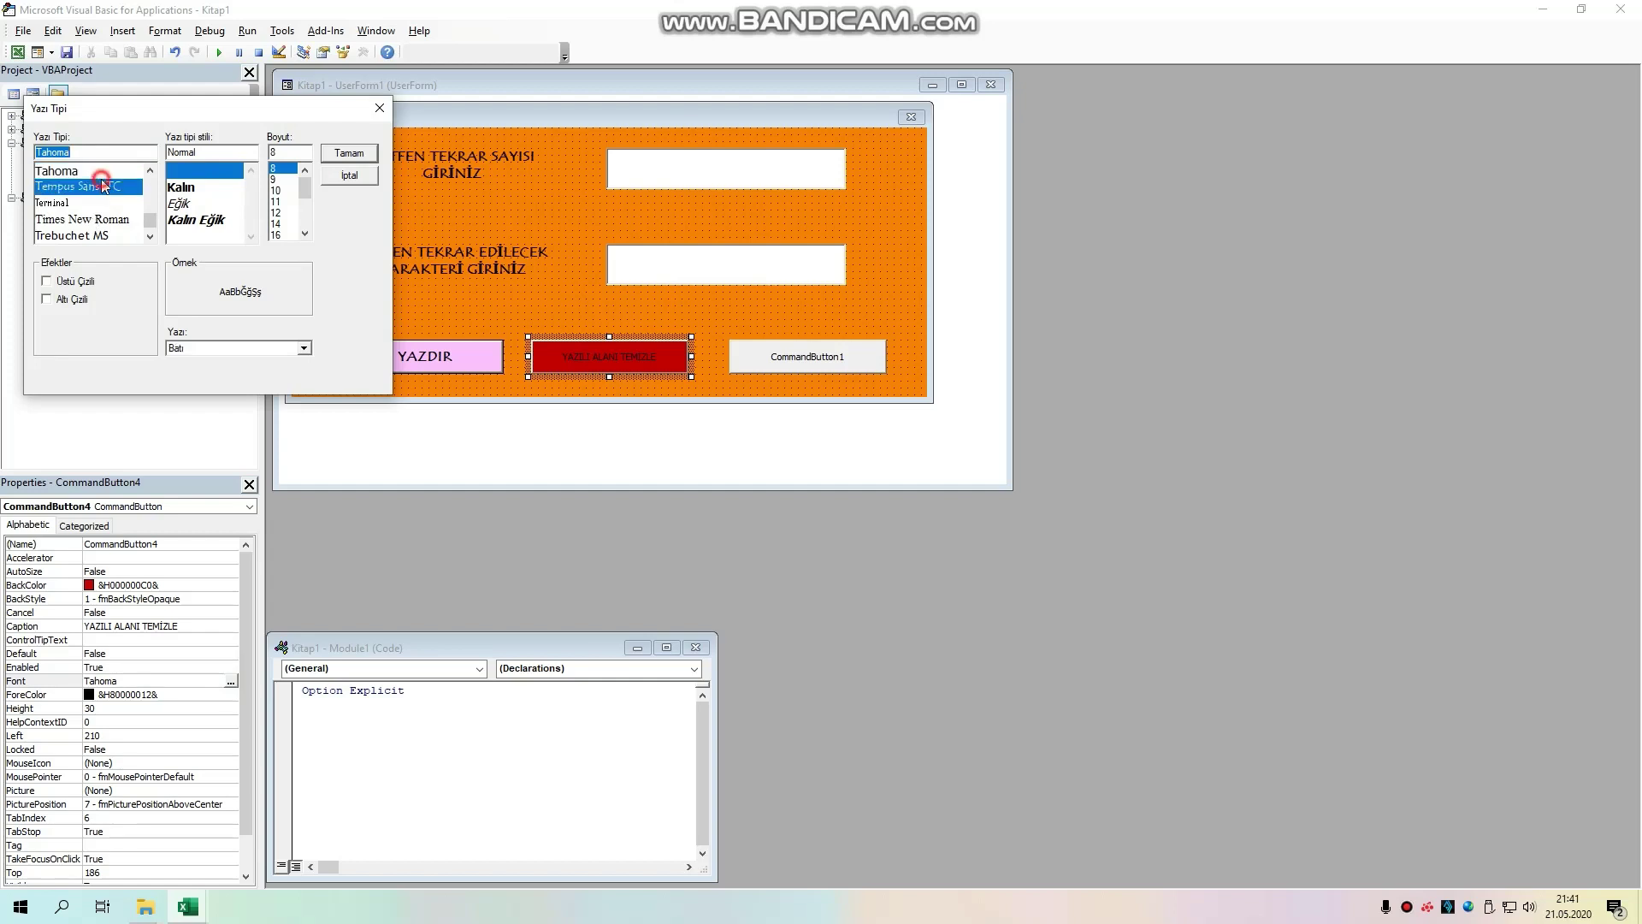
left_click(184, 202)
left_click(278, 212)
left_click(344, 154)
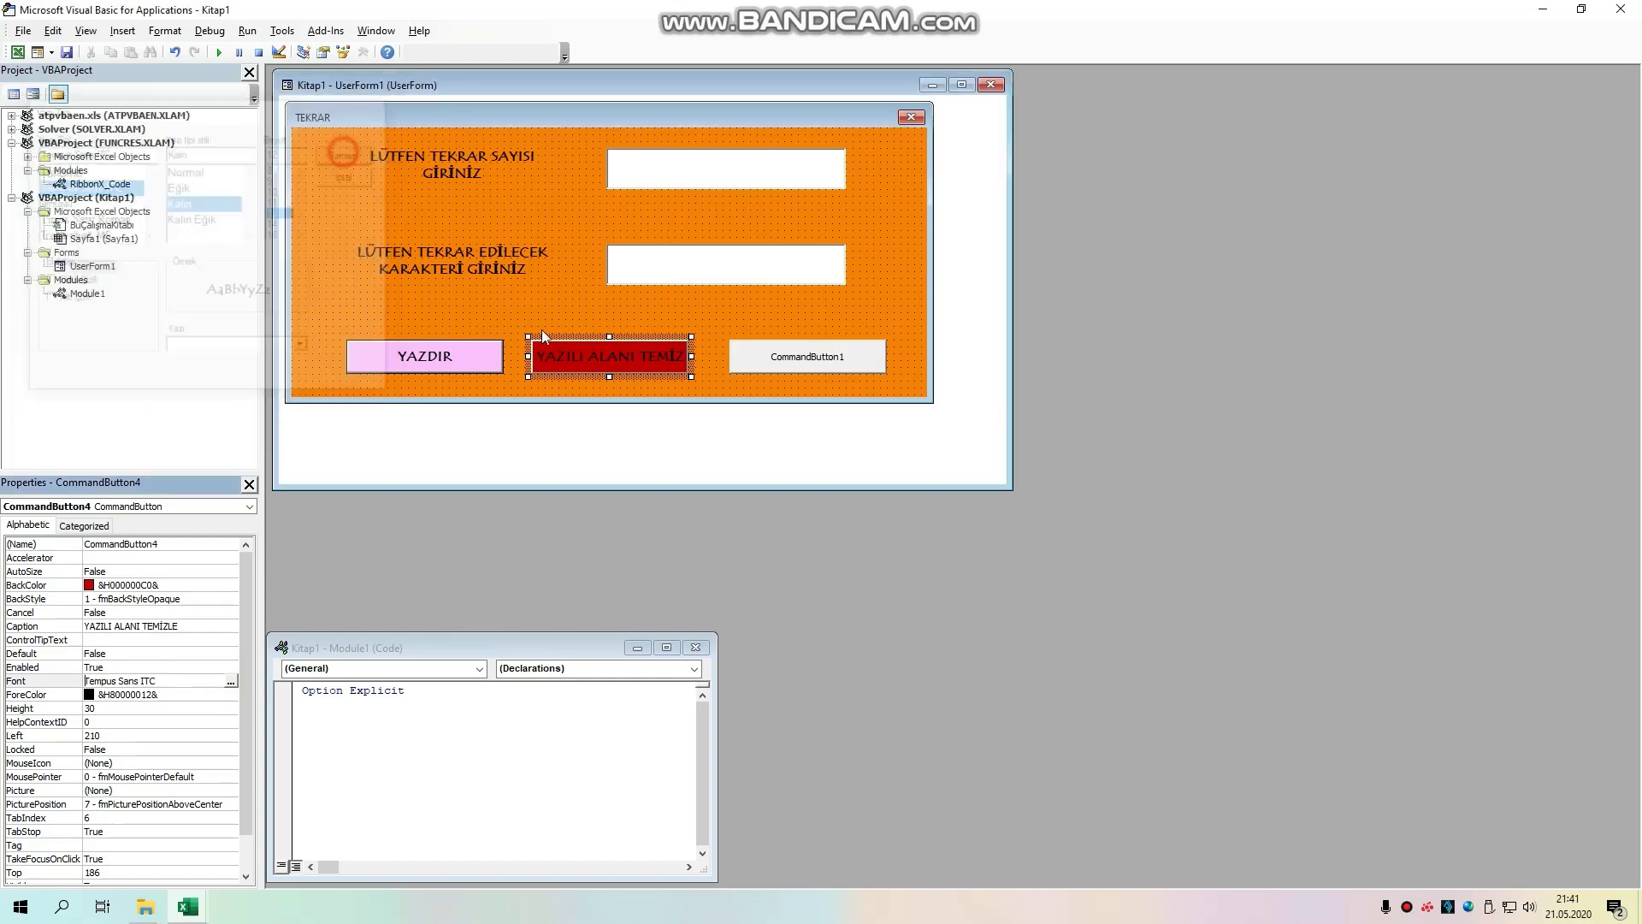
left_click_drag(694, 356, 712, 356)
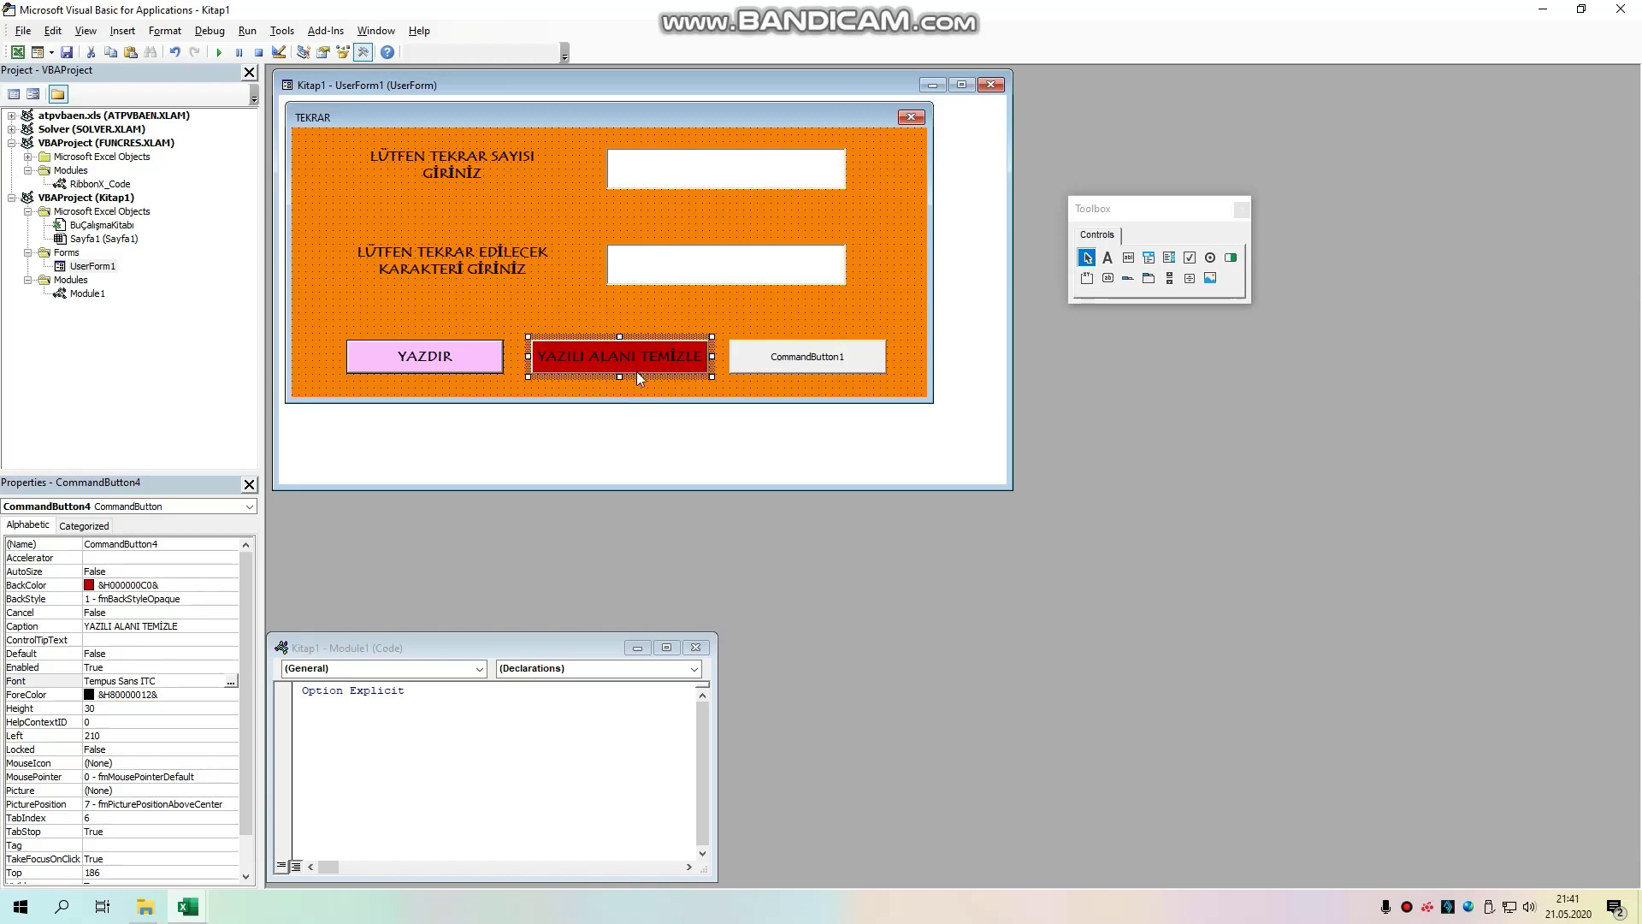
Step: Caption the third button KAPAT and give it a bright green background
left_click(570, 305)
left_click(764, 360)
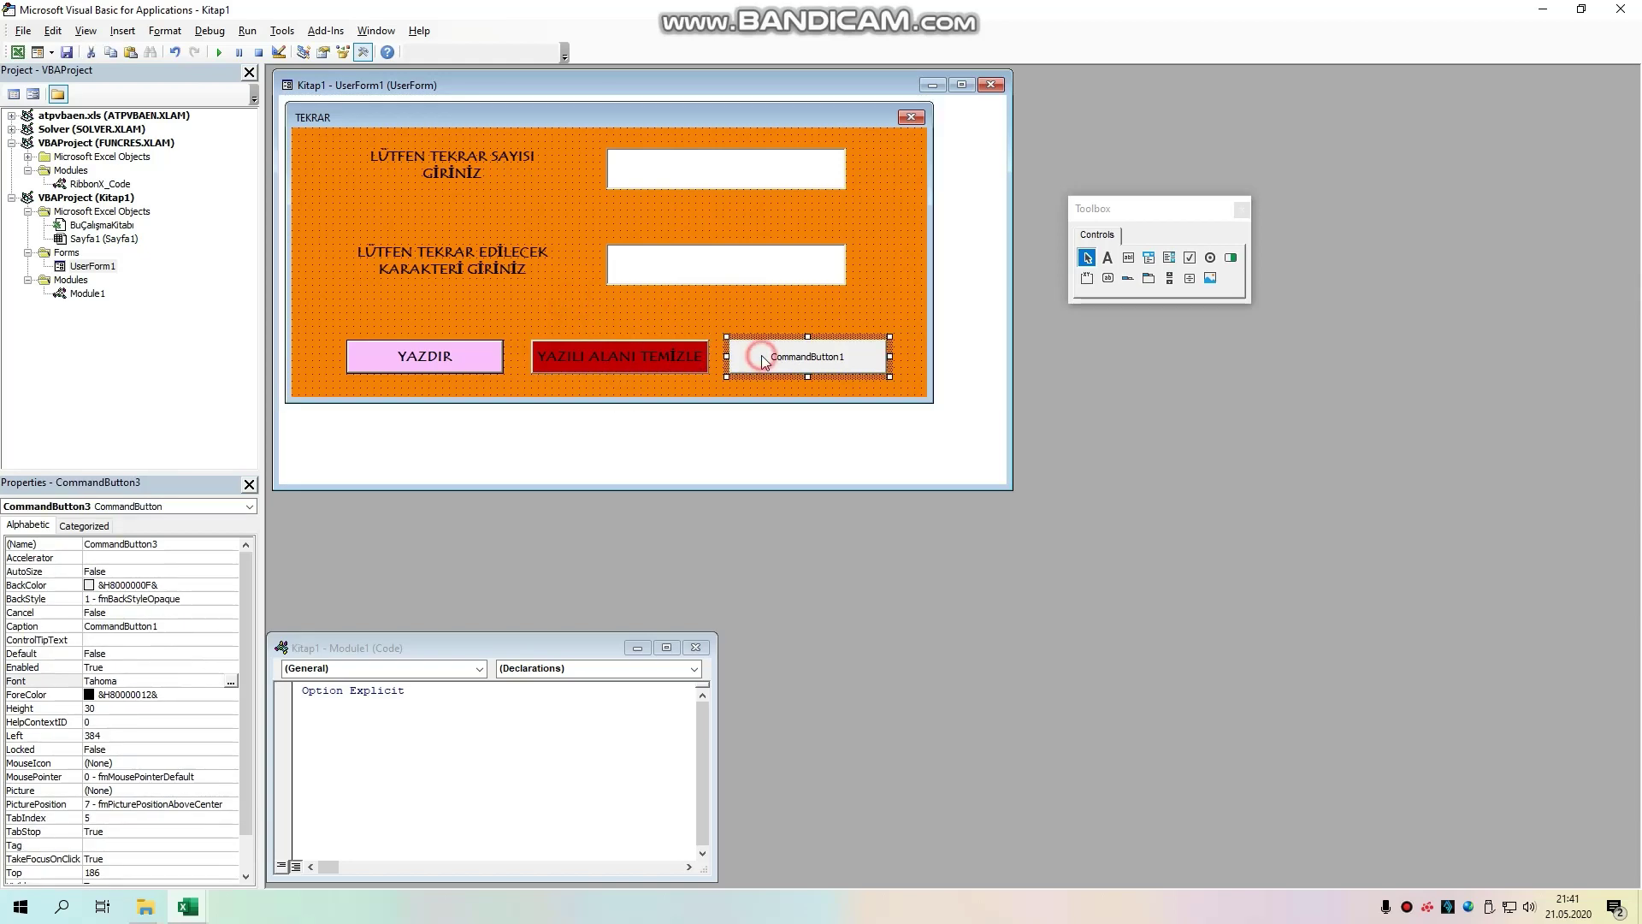
left_click(166, 631)
left_click(166, 630)
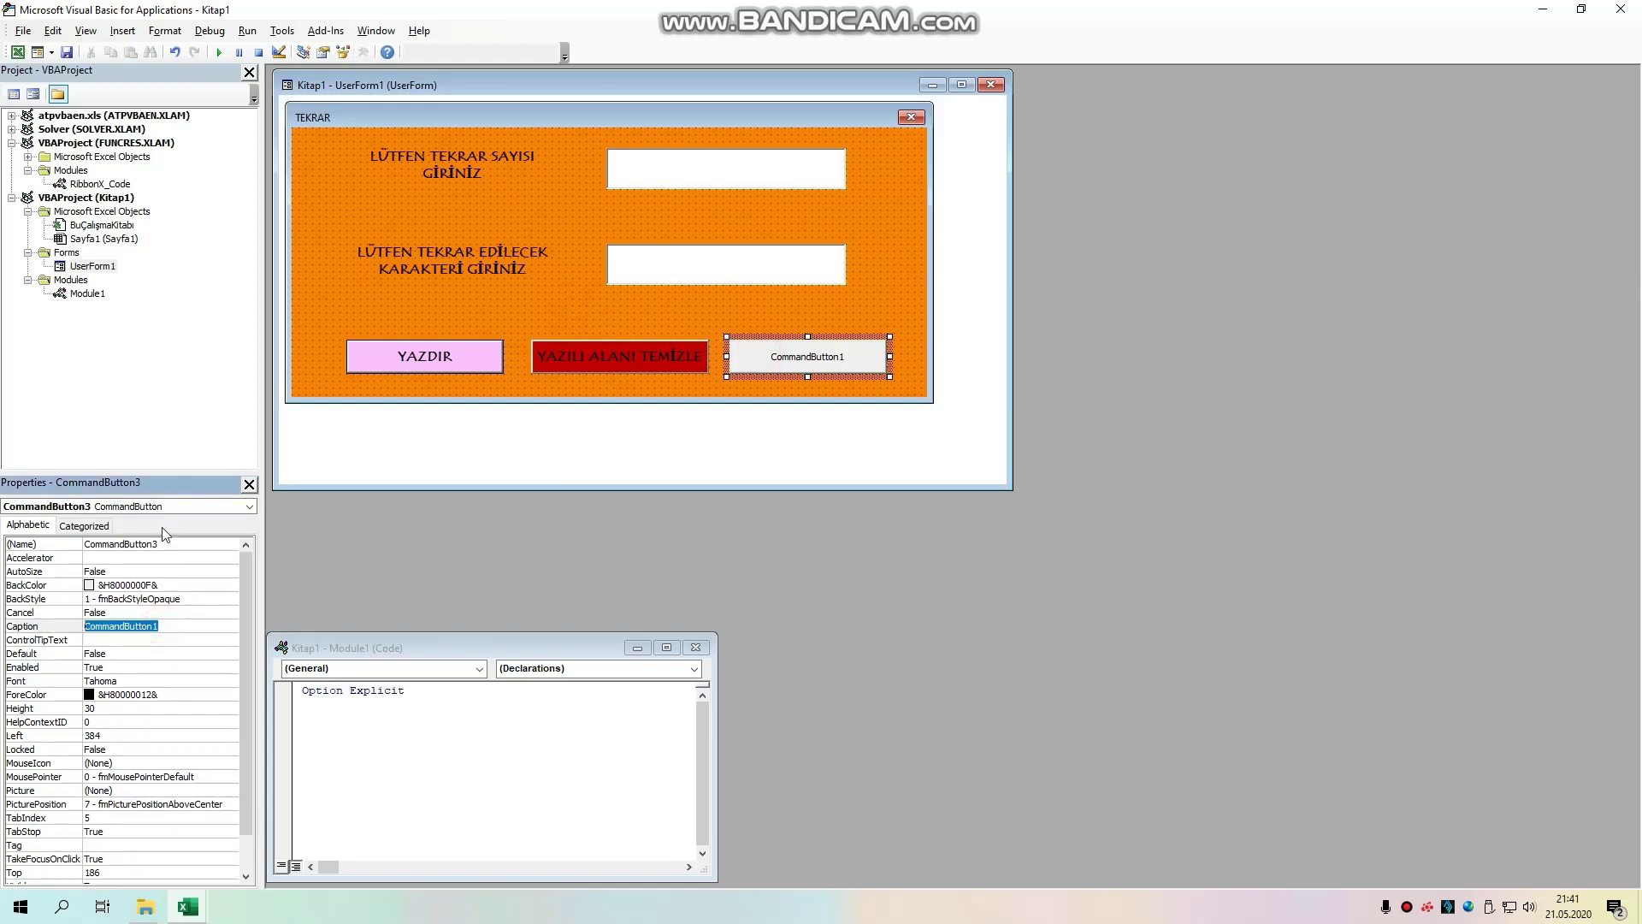
type("KAPAT")
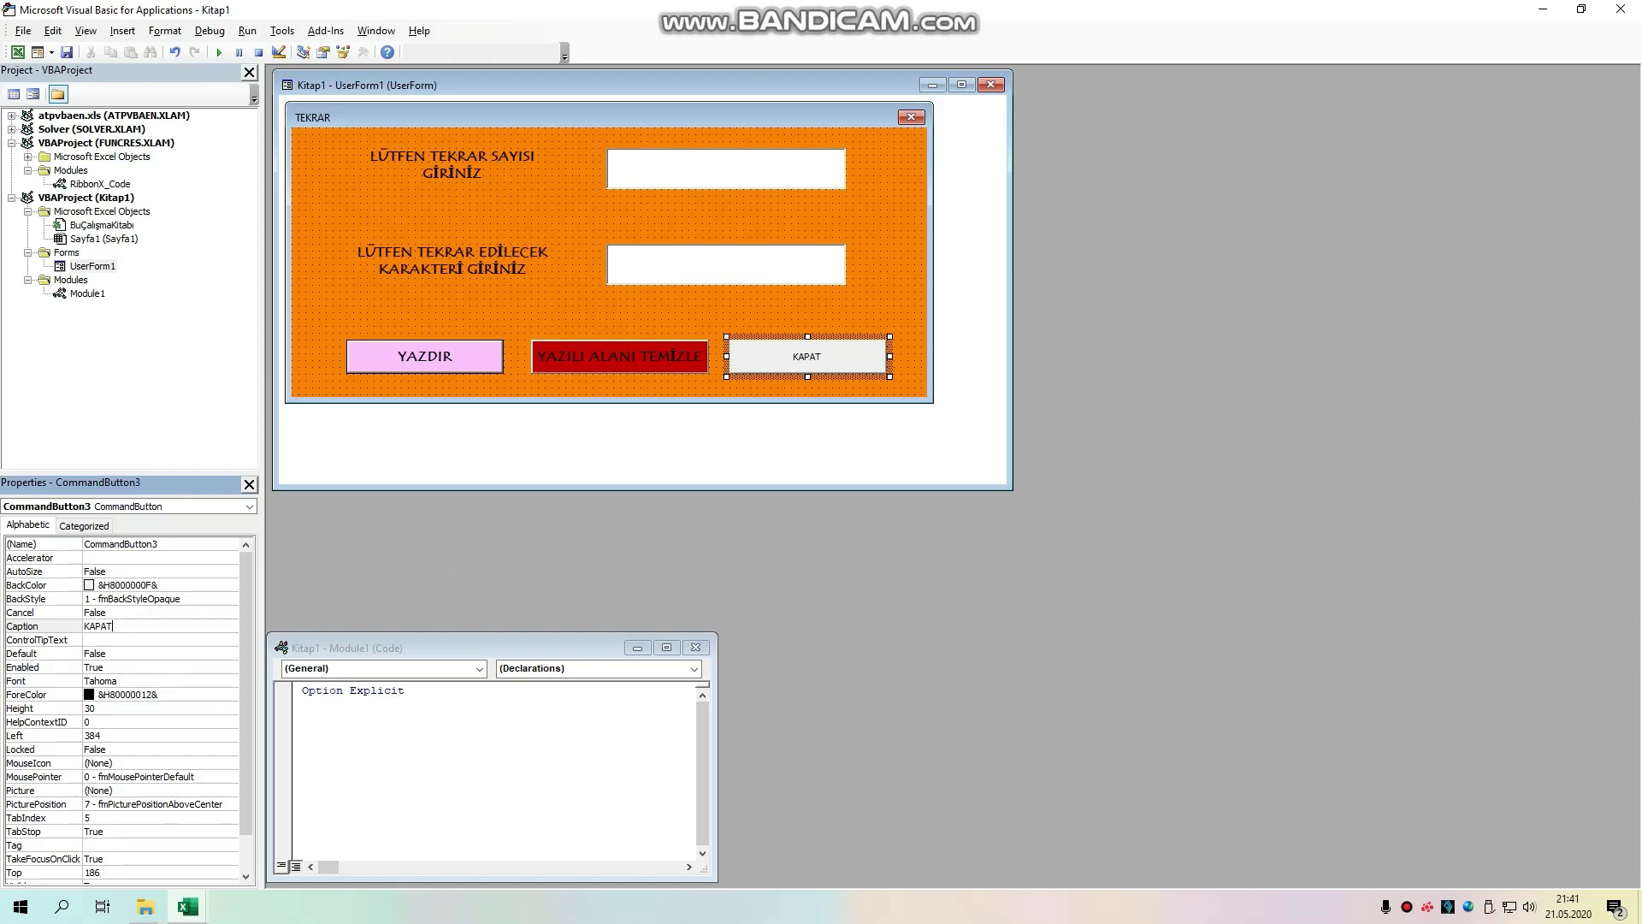
left_click(231, 586)
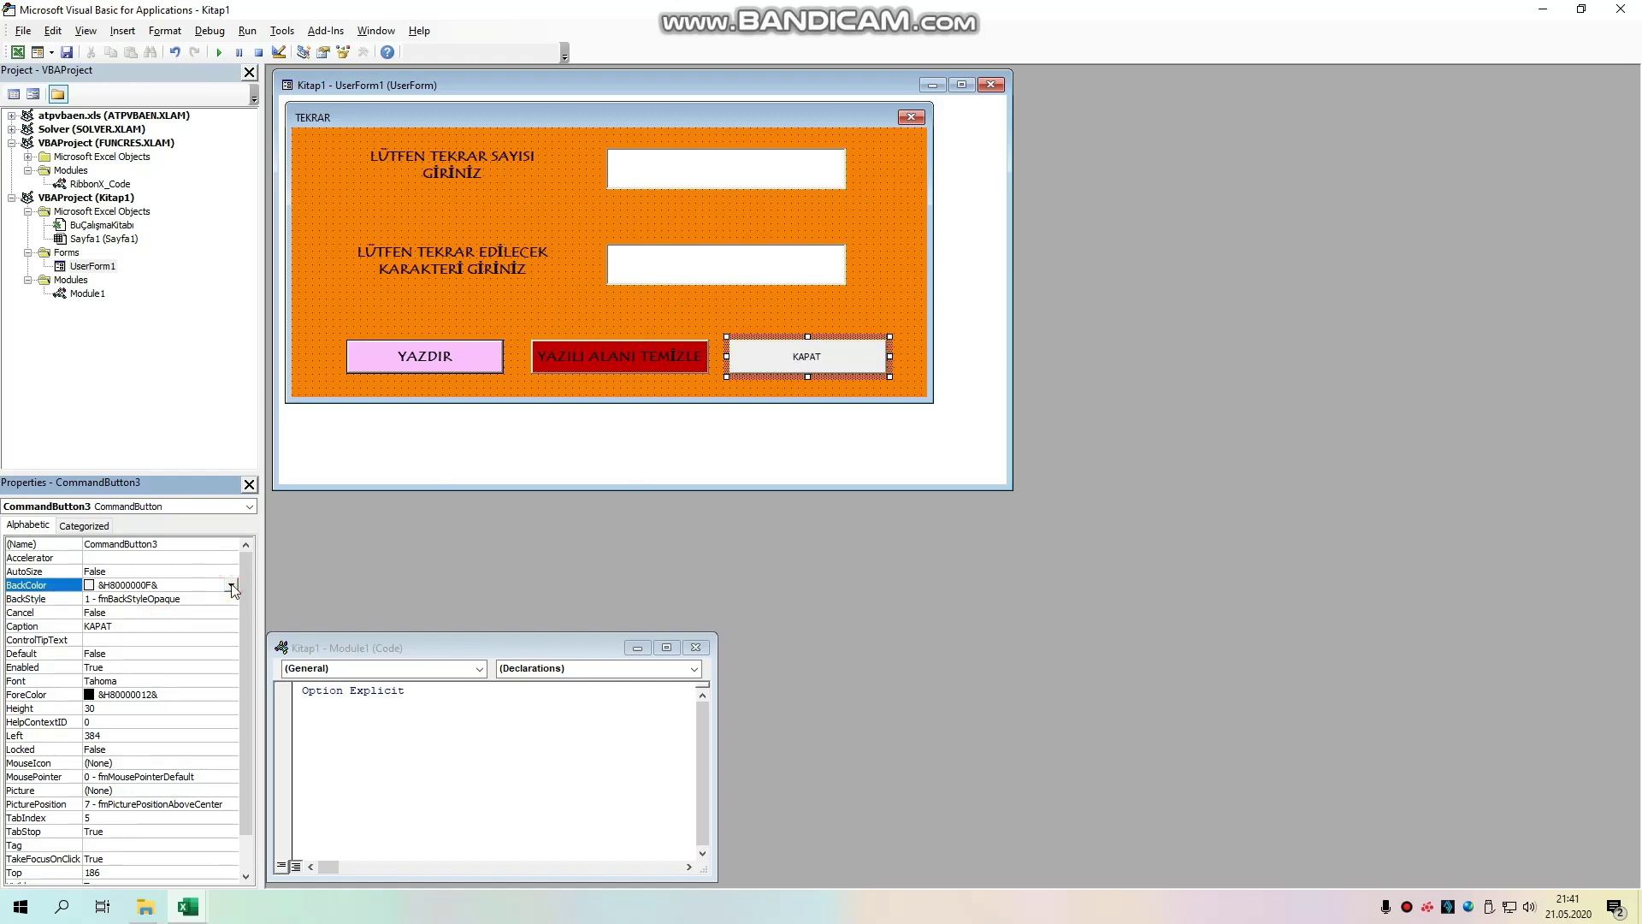
left_click(231, 586)
left_click(129, 603)
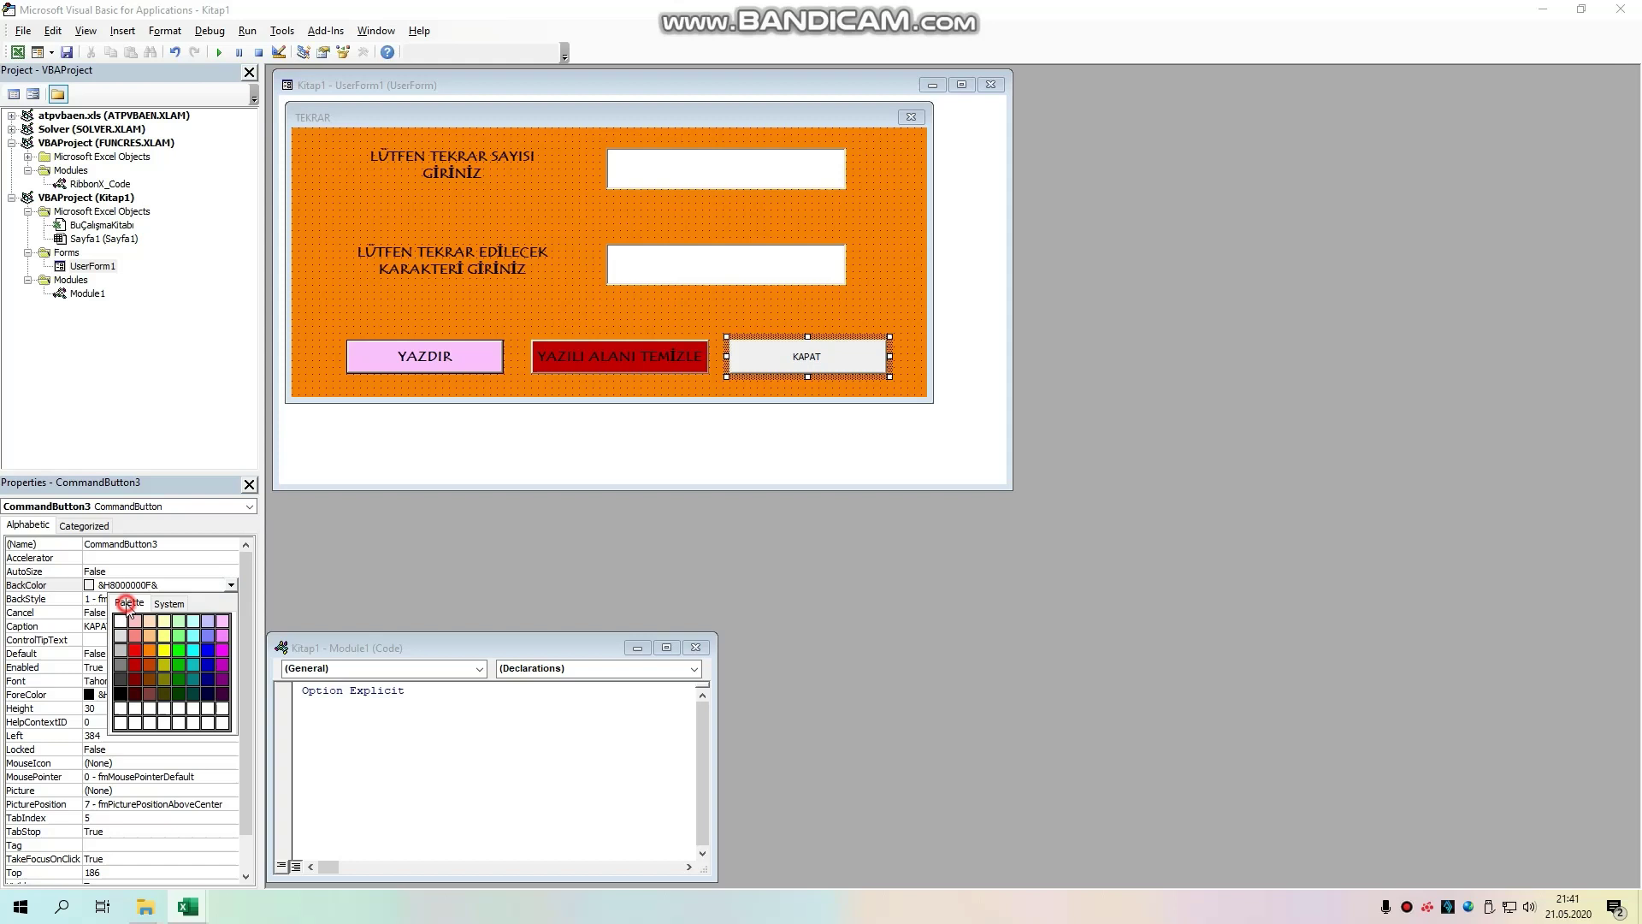
left_click(179, 635)
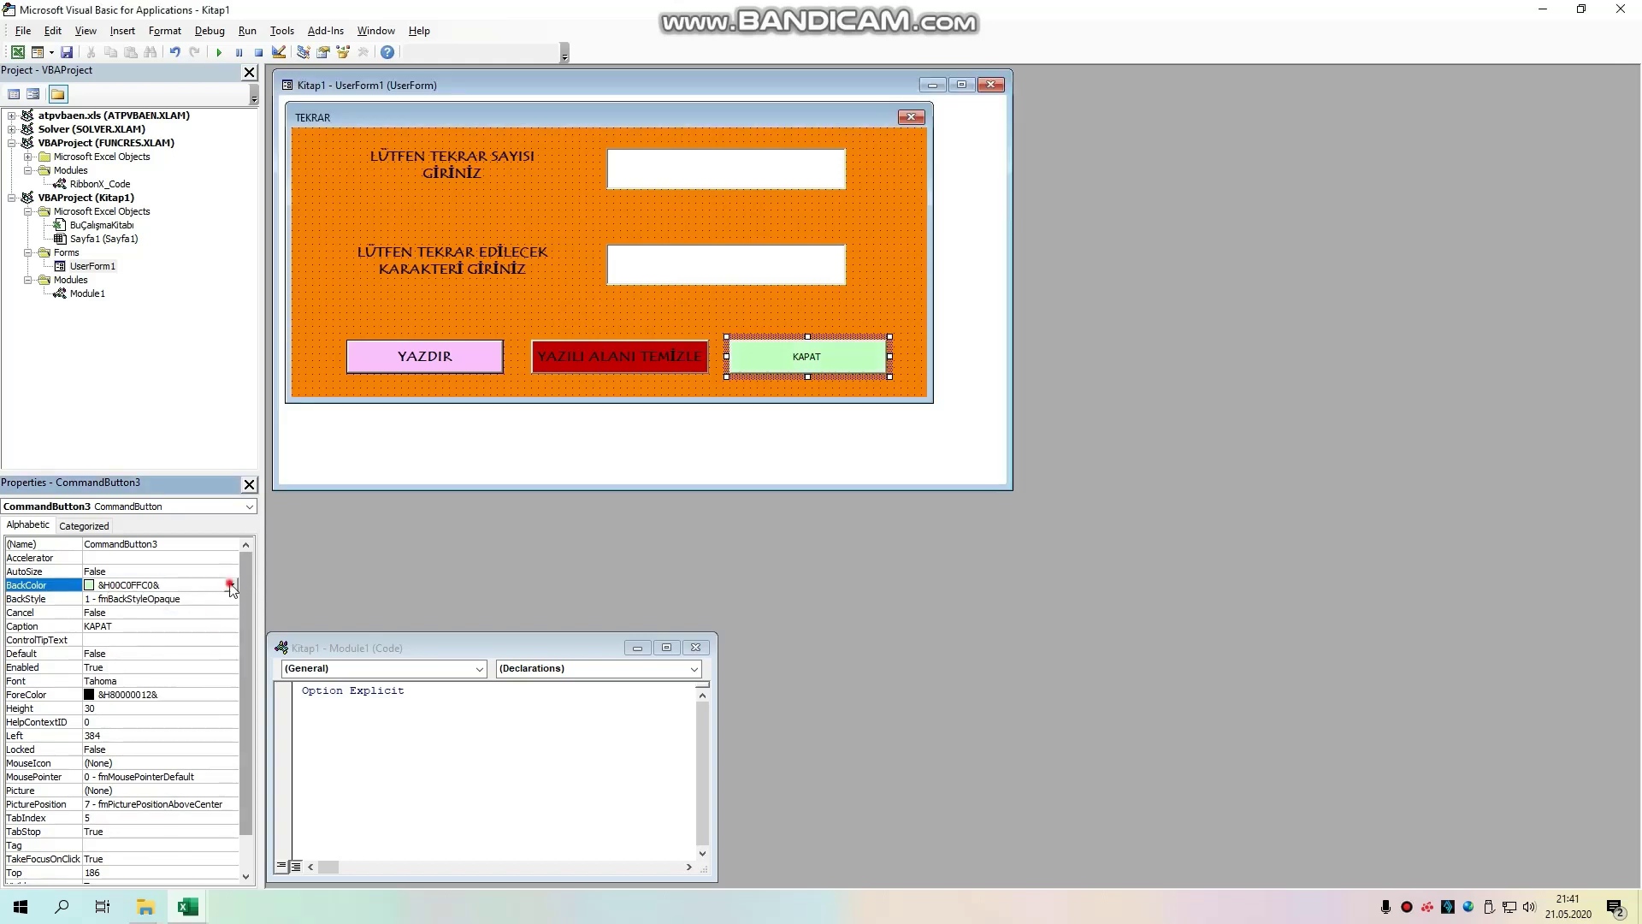
left_click(231, 585)
left_click(183, 646)
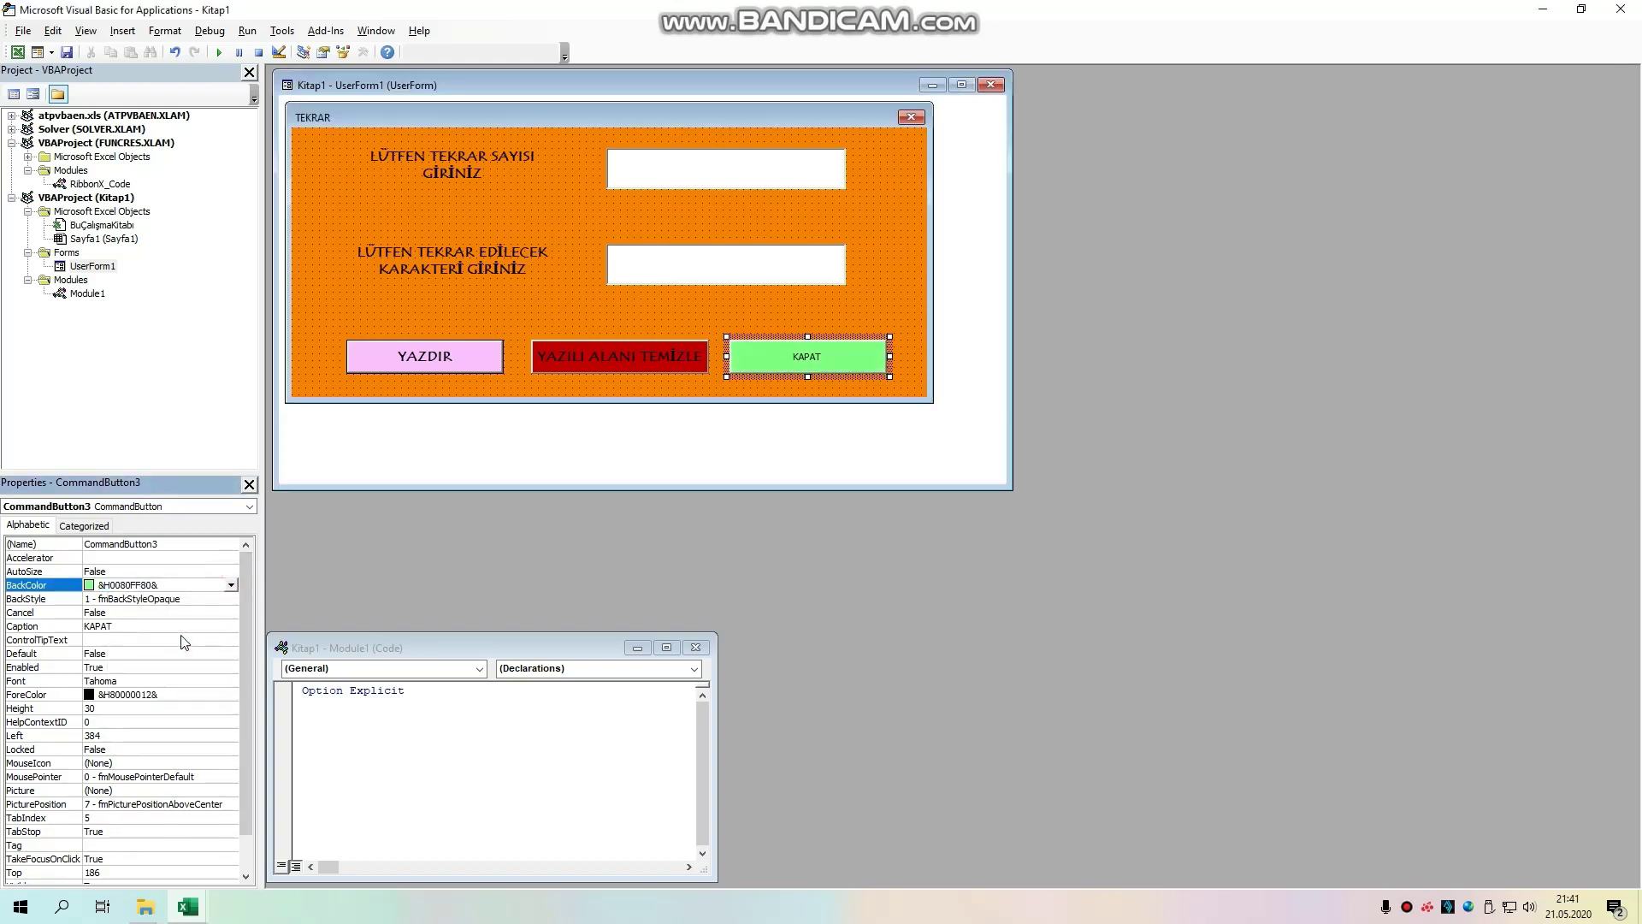
Step: Set the KAPAT caption font to bold, larger Tempus Sans ITC
left_click(195, 681)
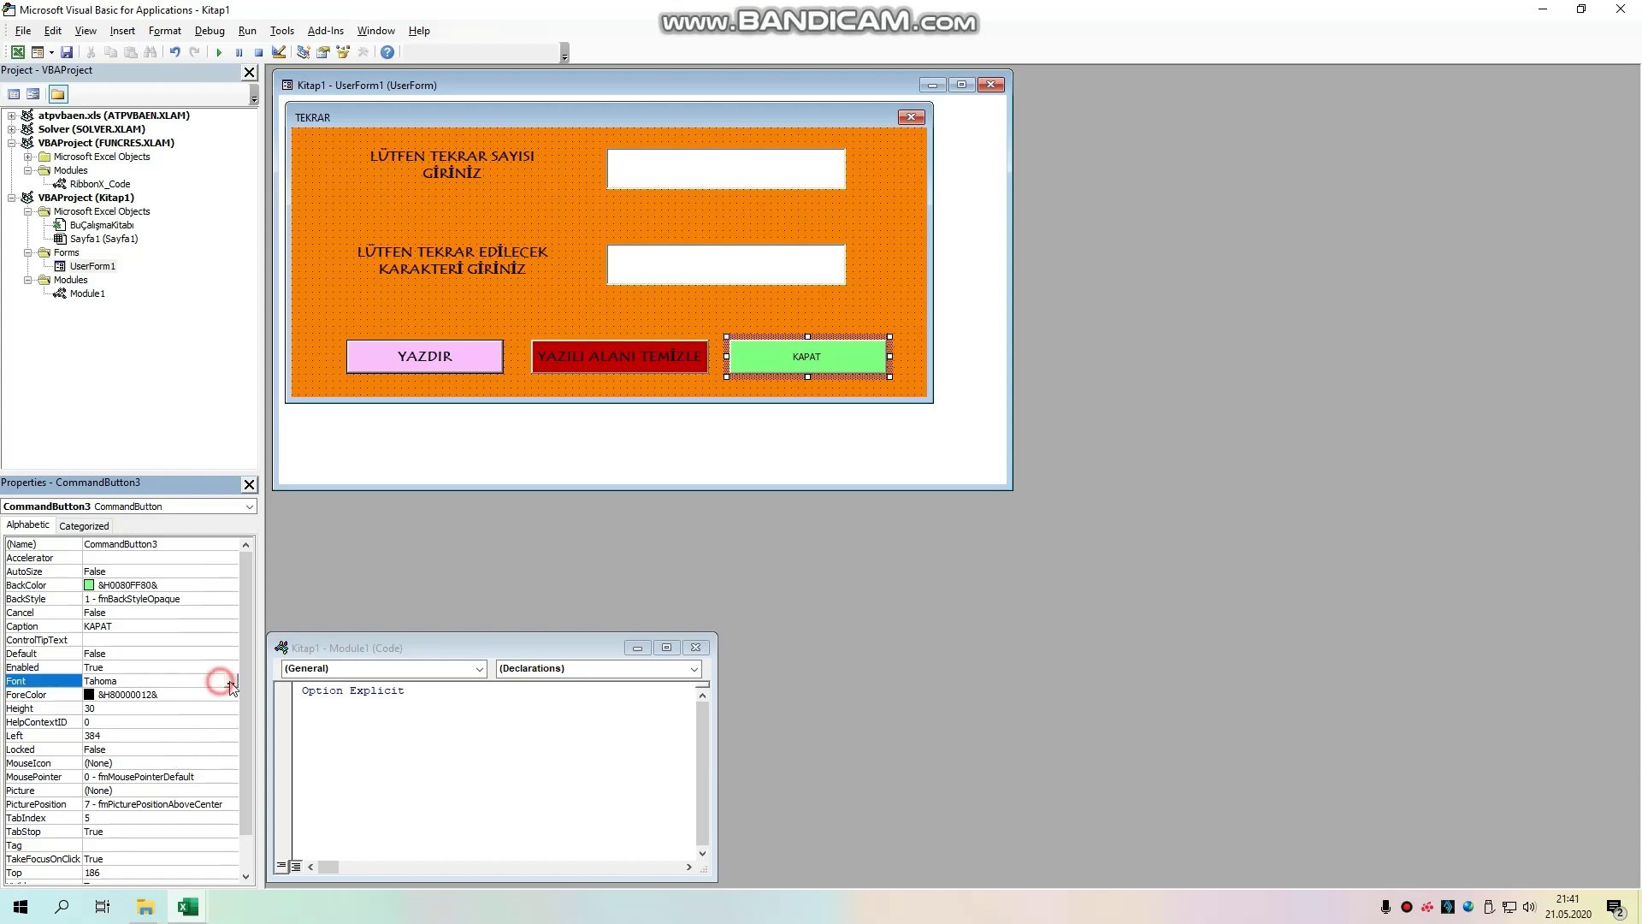
left_click(231, 681)
left_click(82, 186)
left_click(197, 204)
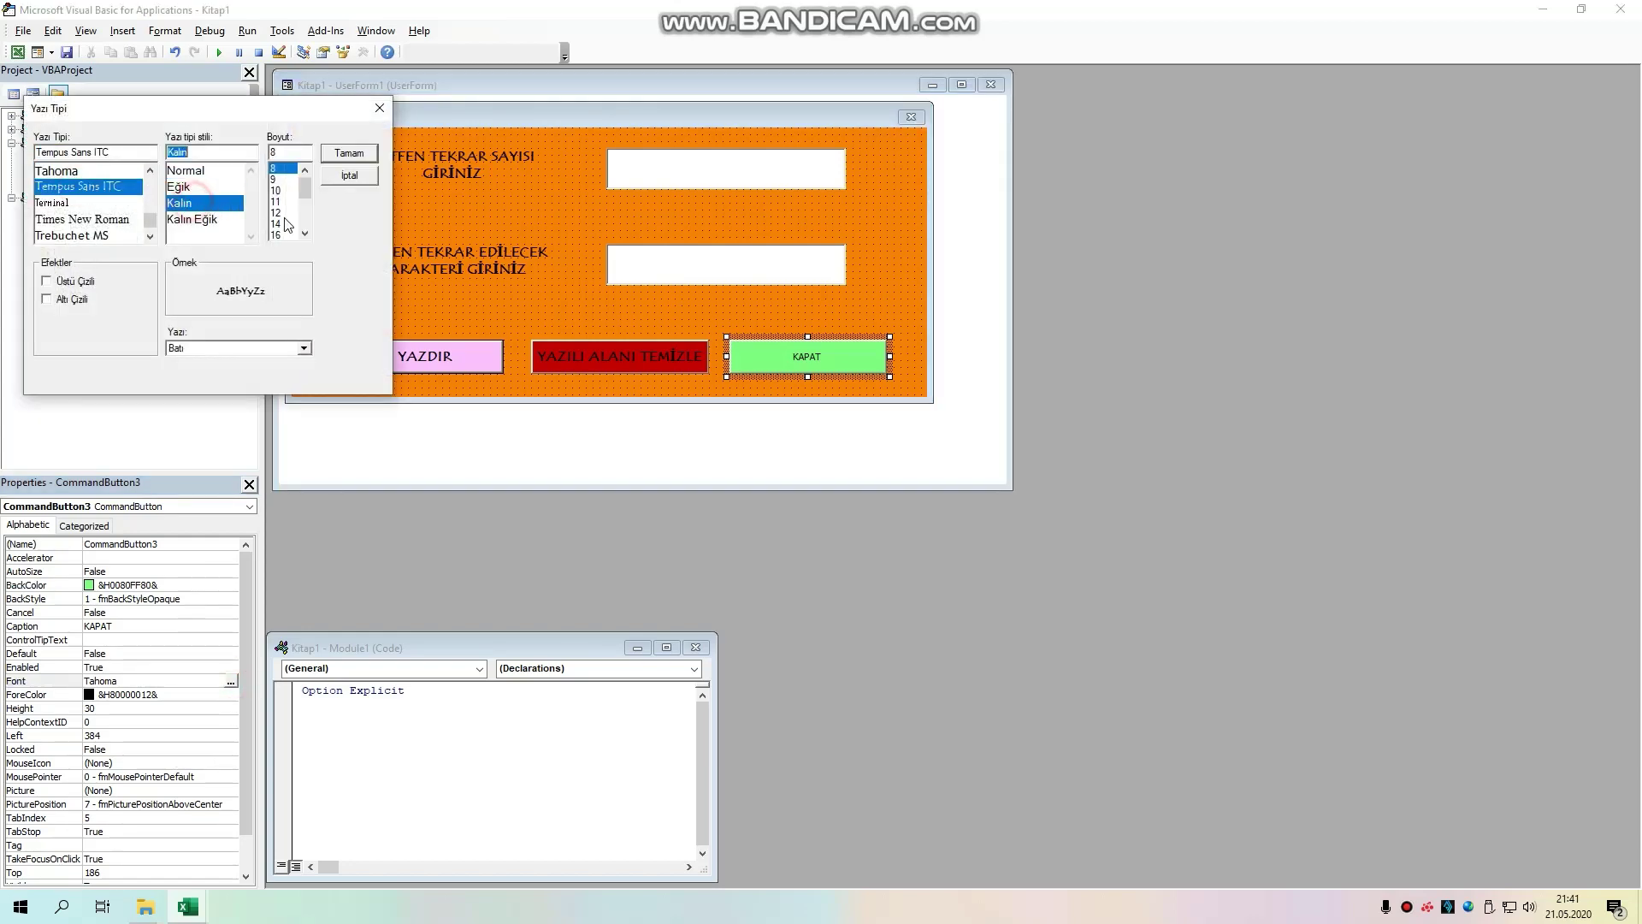
left_click(276, 213)
left_click(349, 153)
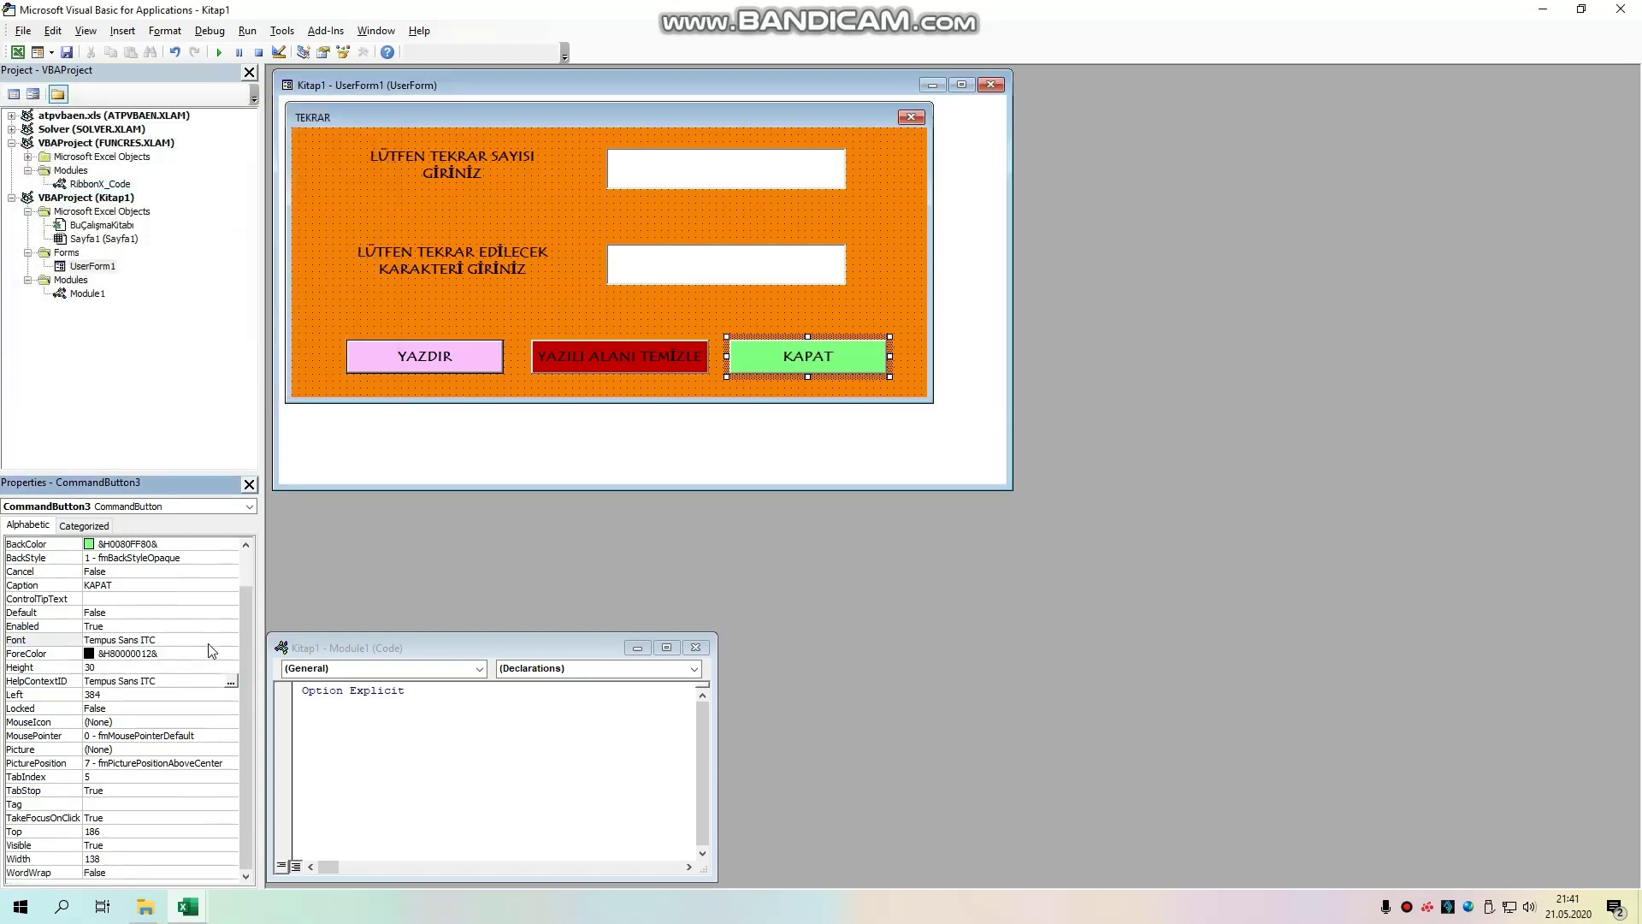
Step: Select the whole user form, then bring the Module1 code window up front
left_click(526, 445)
left_click(1150, 464)
left_click(911, 308)
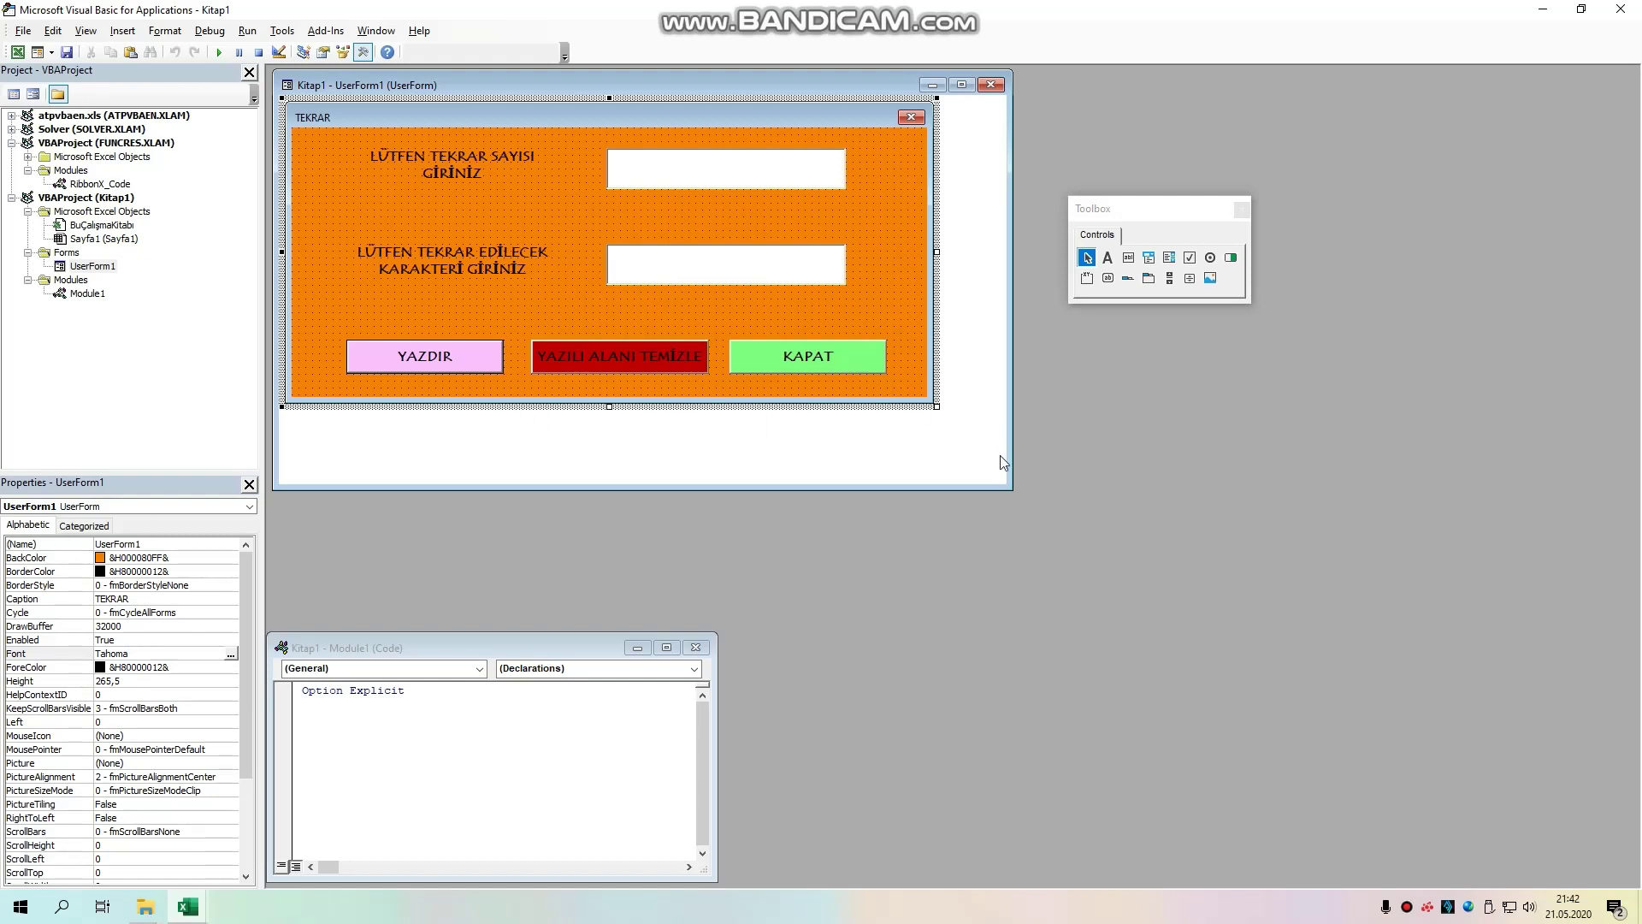
left_click(535, 645)
left_click_drag(534, 645, 539, 508)
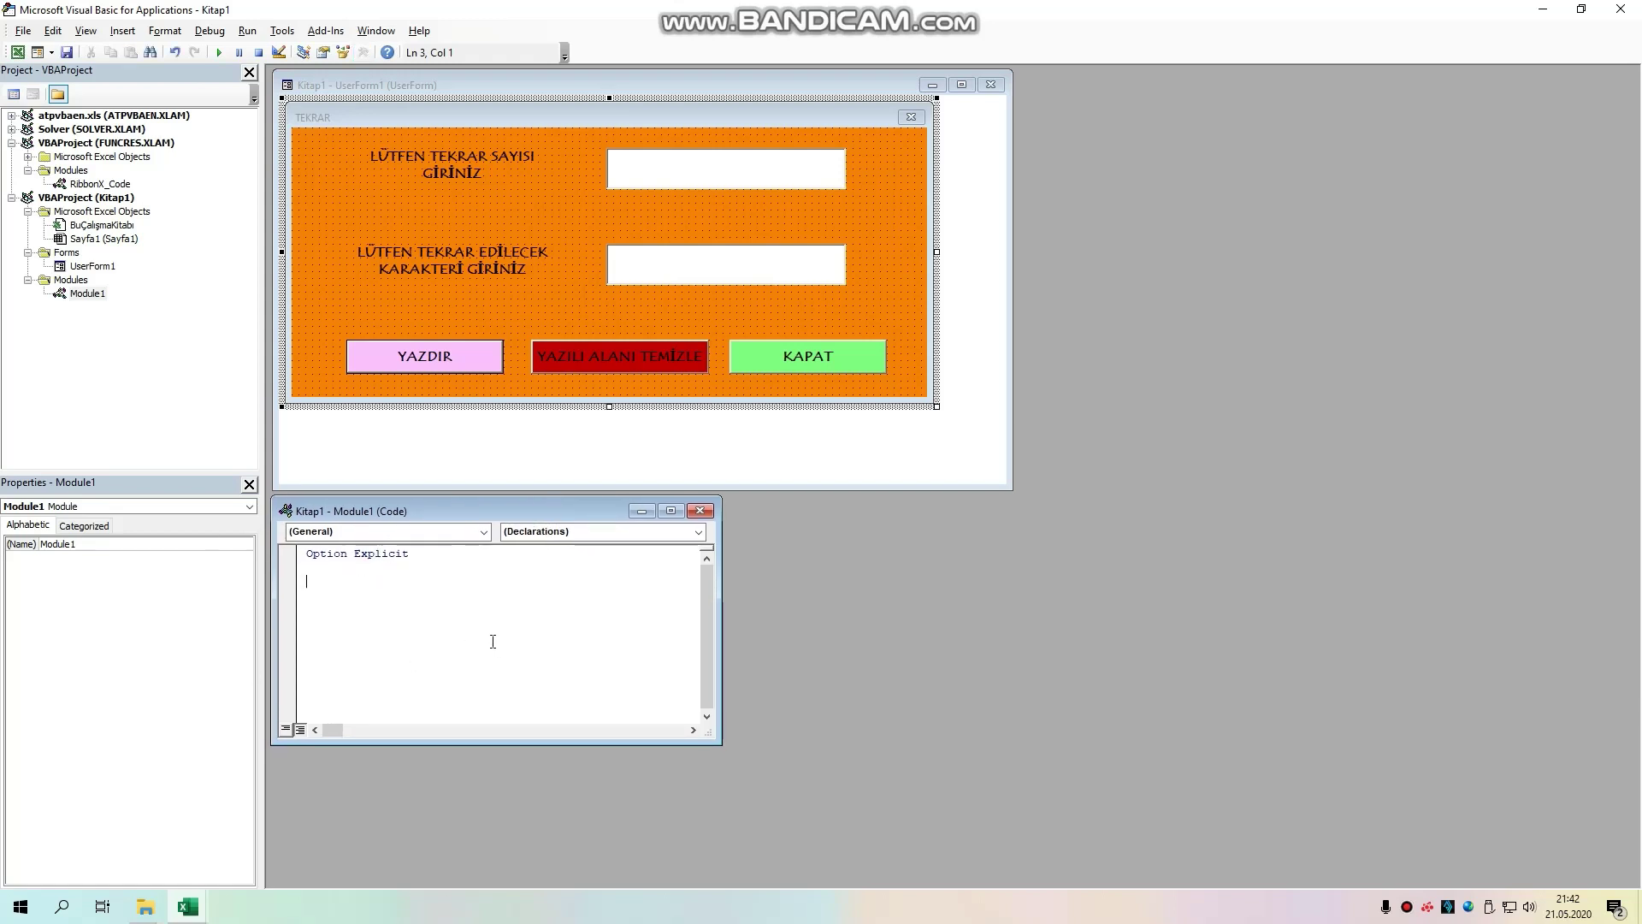
Step: Declare a Sub ornek procedure in Module1
type("sub o")
type("rnek")
key("Return")
key("Return")
key("Return")
key("Return")
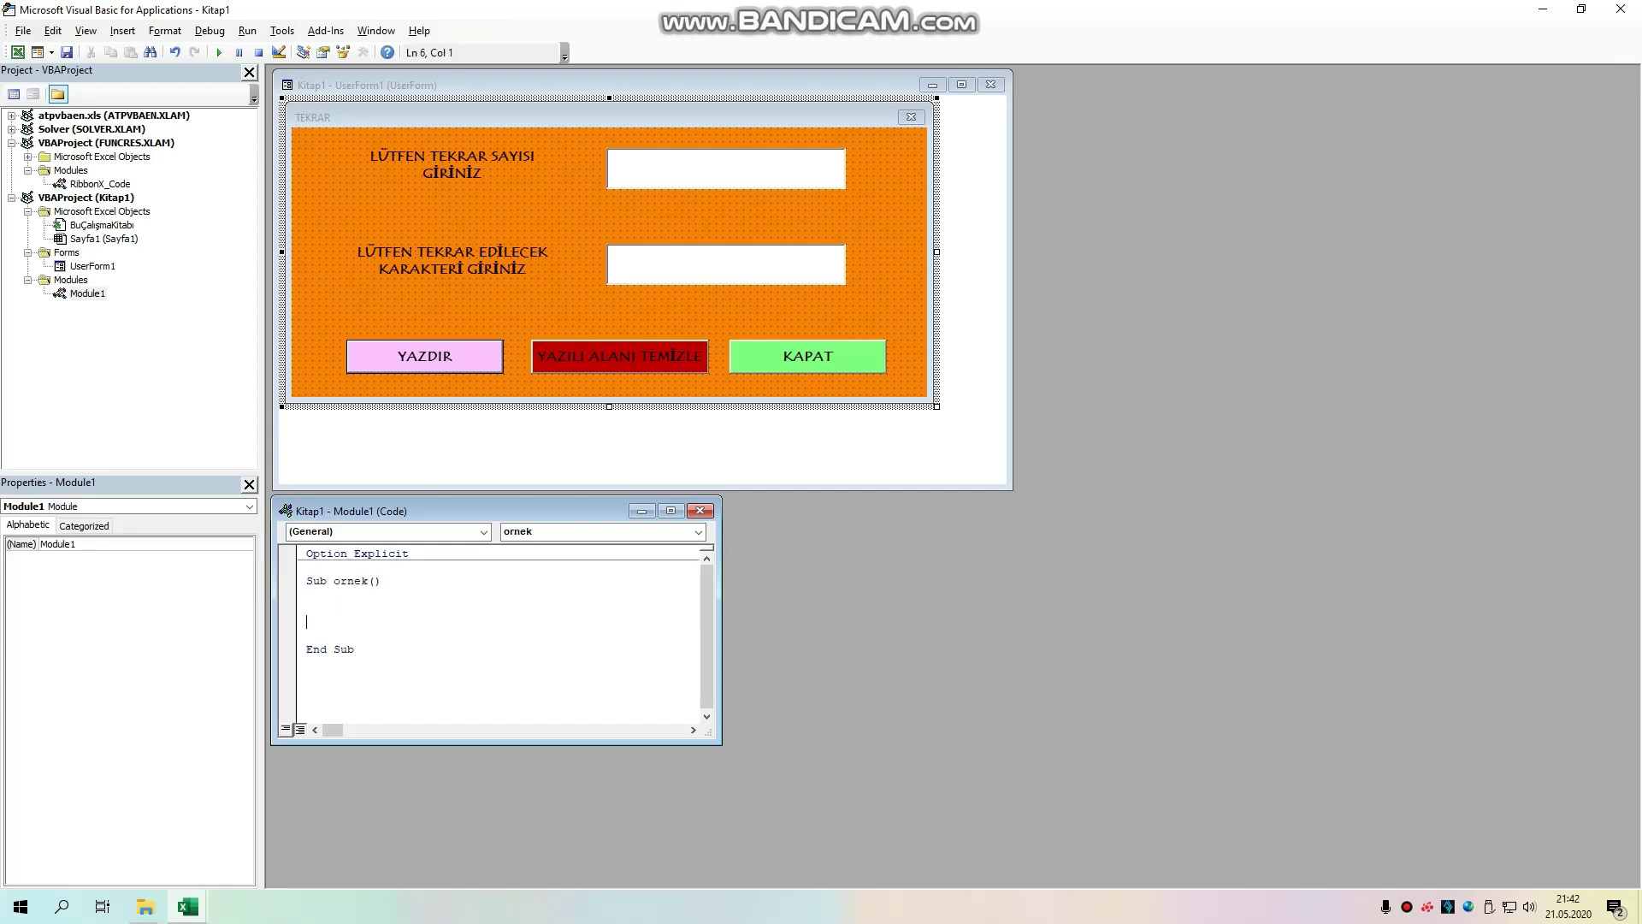
key("Up")
key("Up")
key("alt+F11")
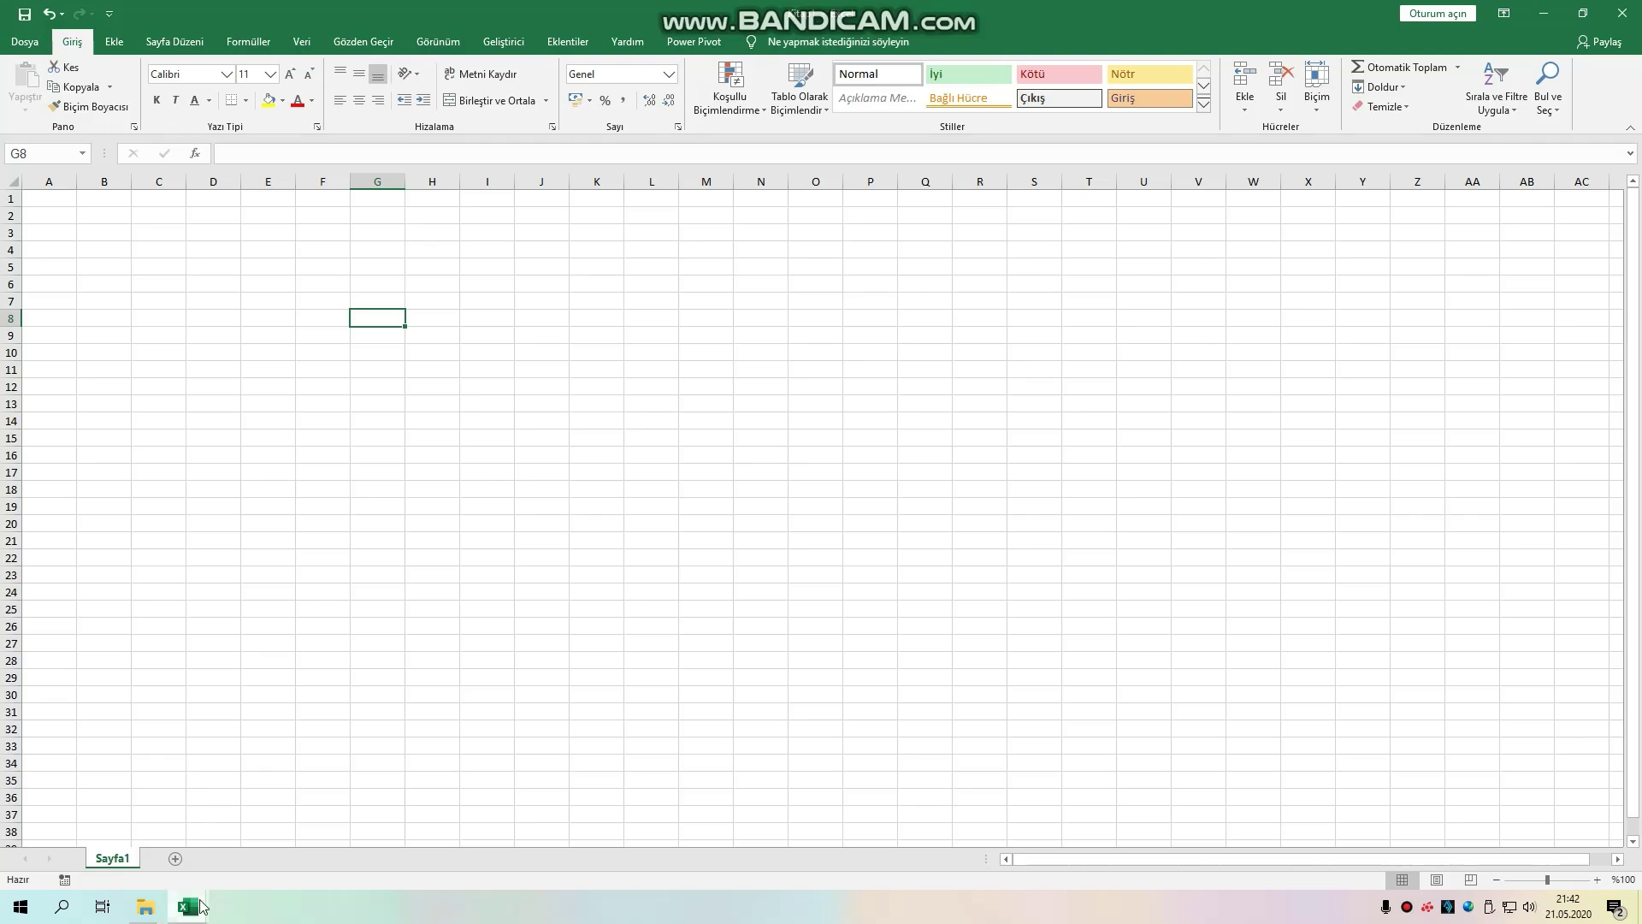
mouse_move(188, 907)
left_click(257, 817)
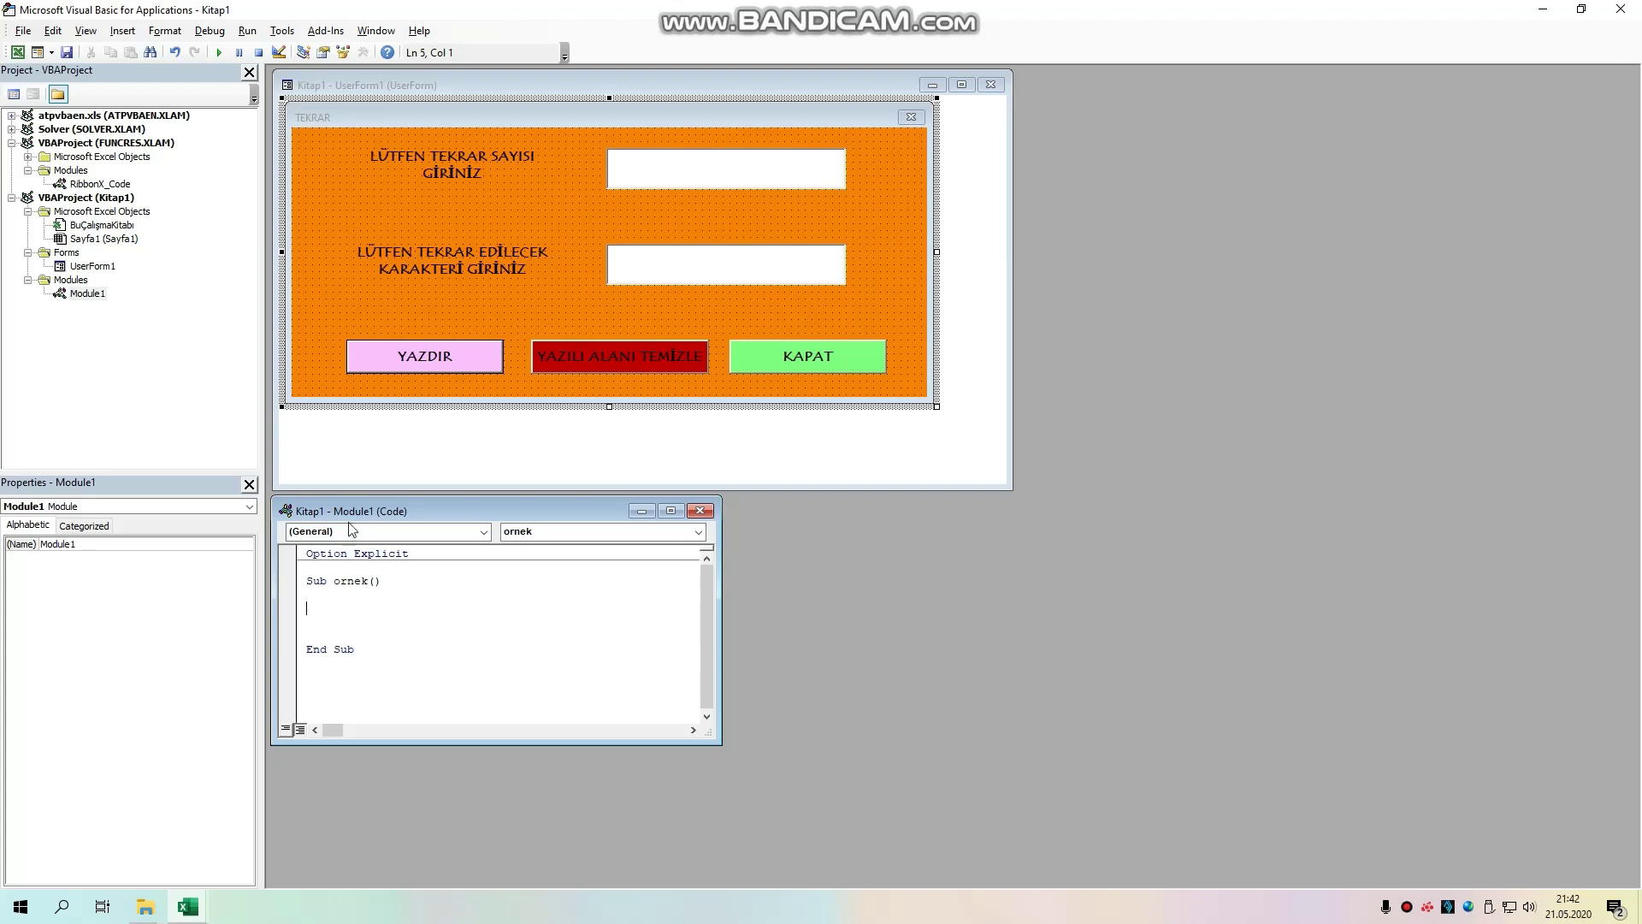
Step: Write useform1.Show as the body of the ornek procedure
left_click_drag(350, 517, 350, 515)
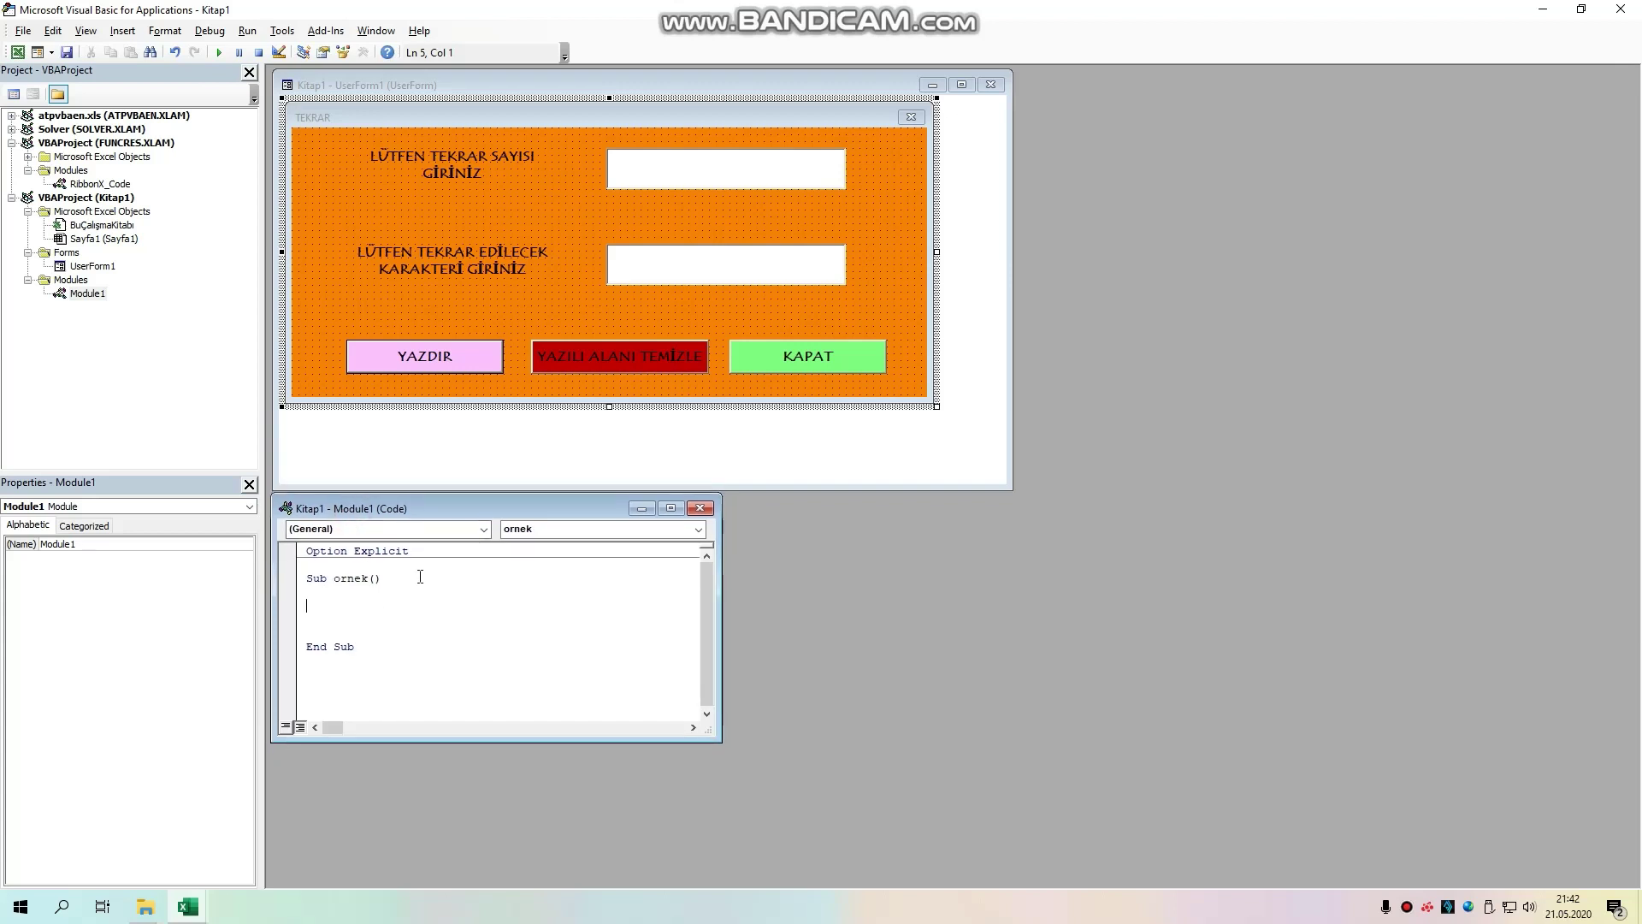
type("useform1.show")
key("Return")
key("Delete")
key("Delete")
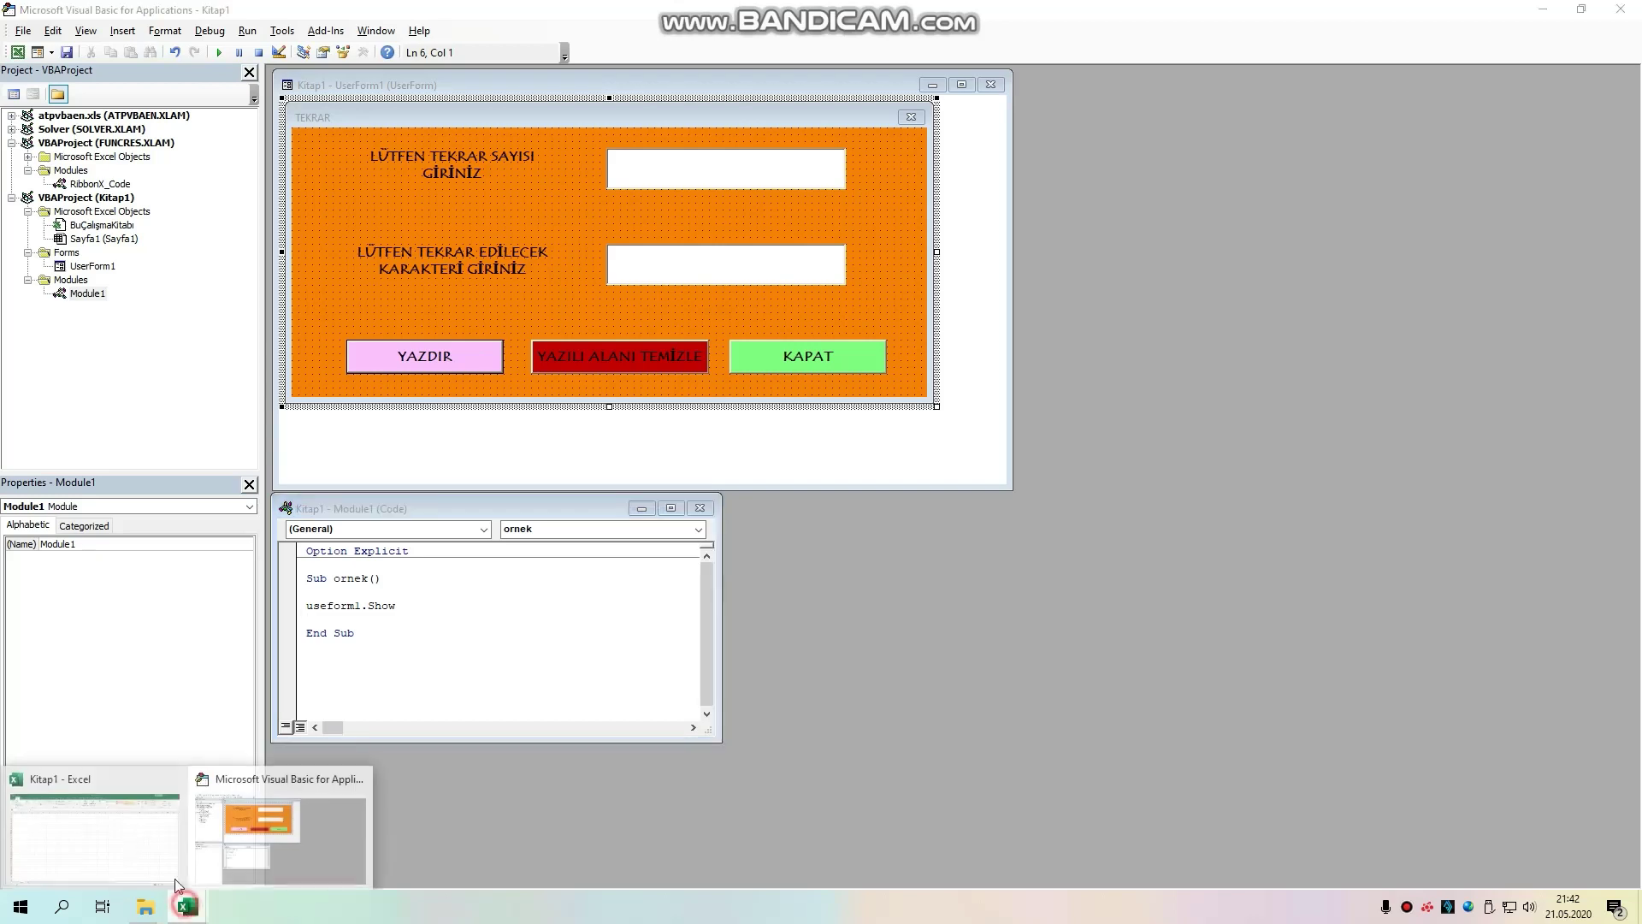
Step: In Excel, draw a blue rounded rectangle across columns U–Y near the sheet's top
left_click(108, 832)
left_click(703, 266)
left_click(113, 42)
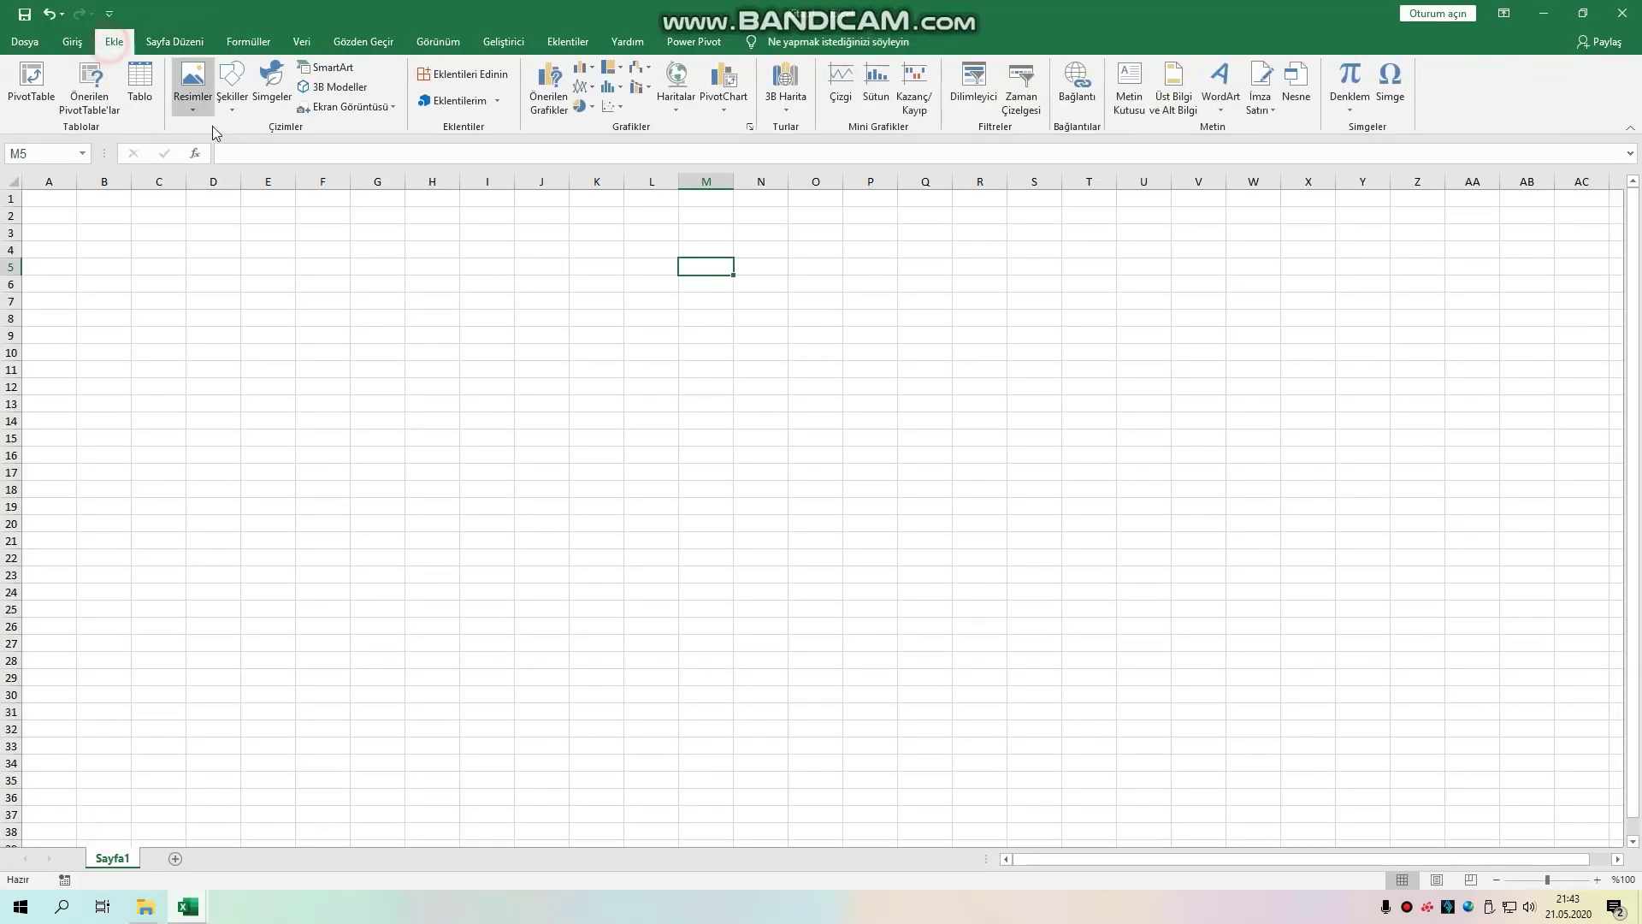
left_click(571, 41)
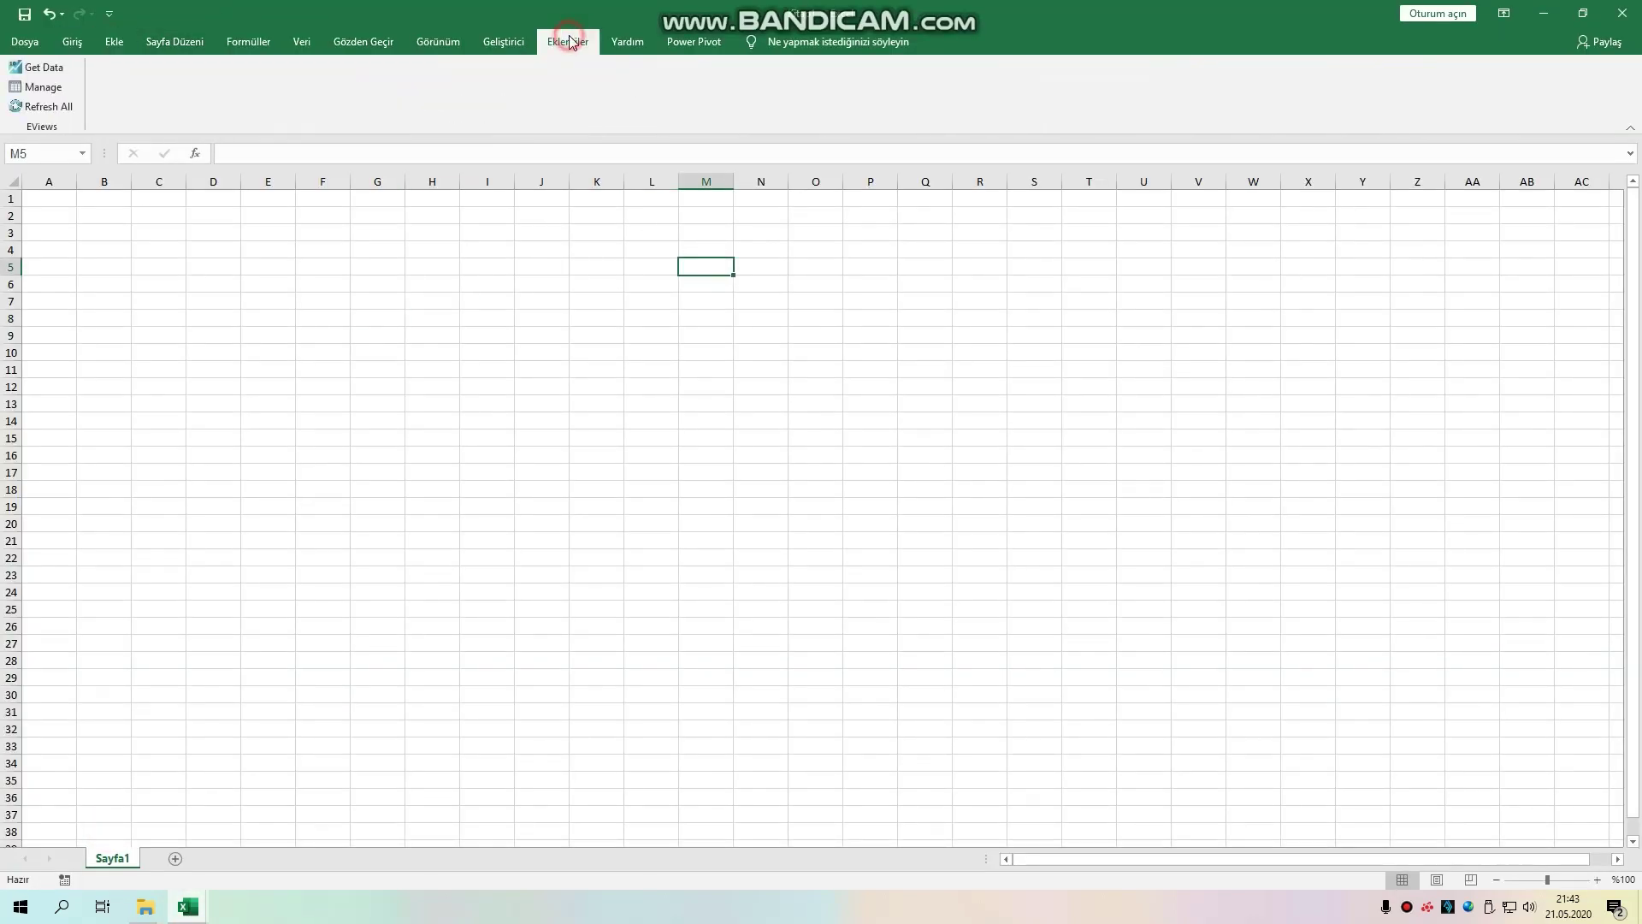
left_click(503, 41)
left_click(409, 112)
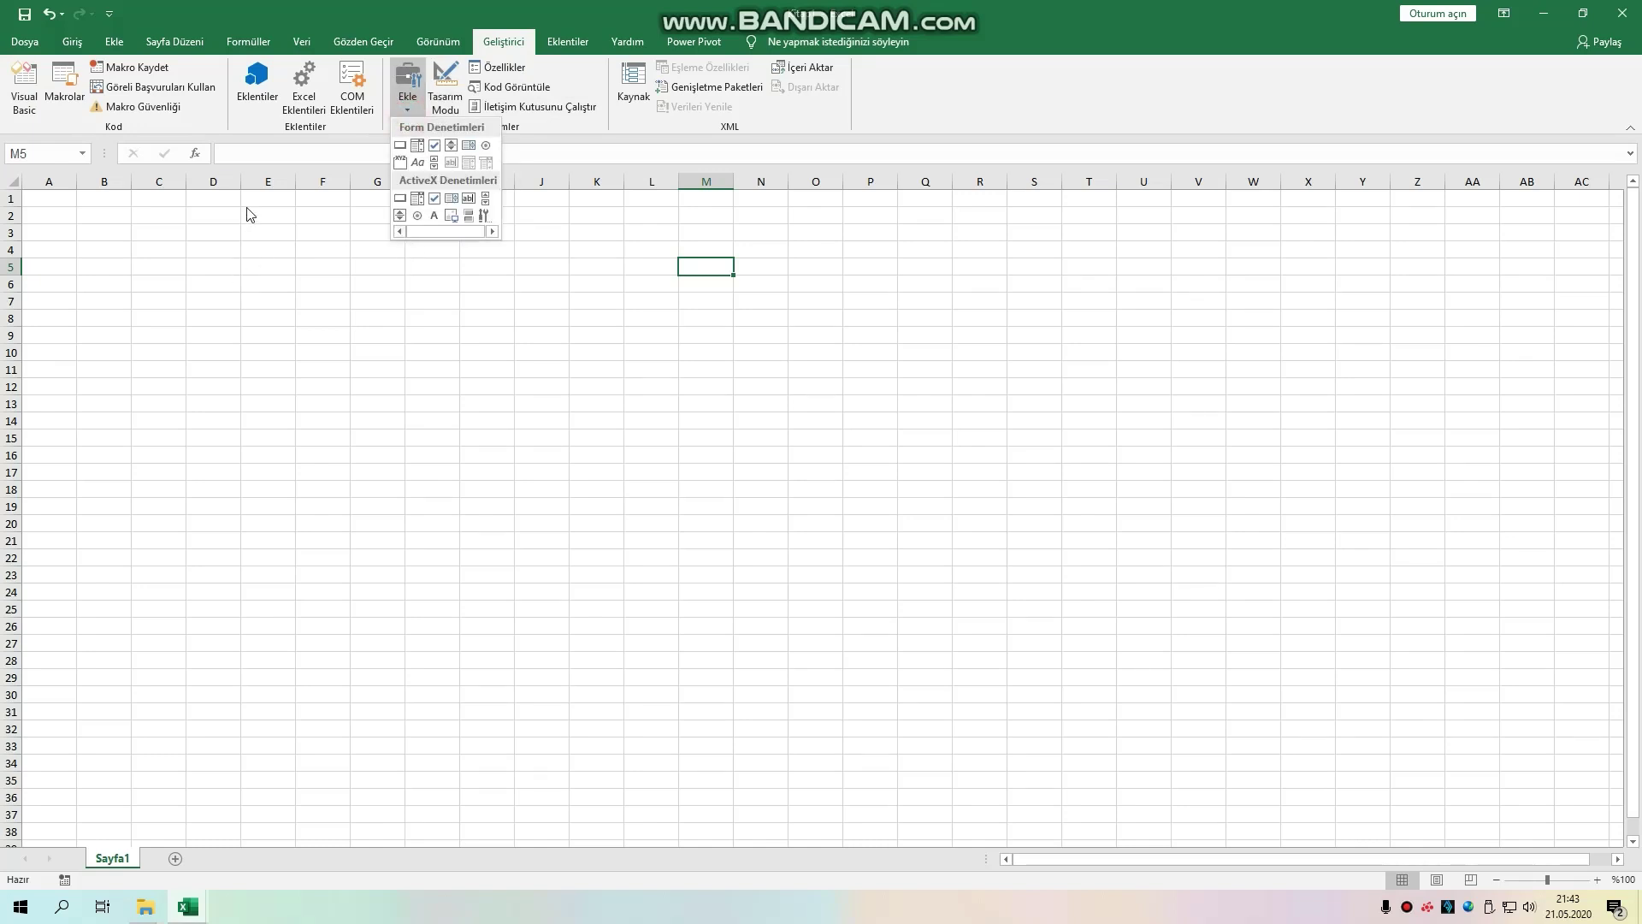
left_click(114, 41)
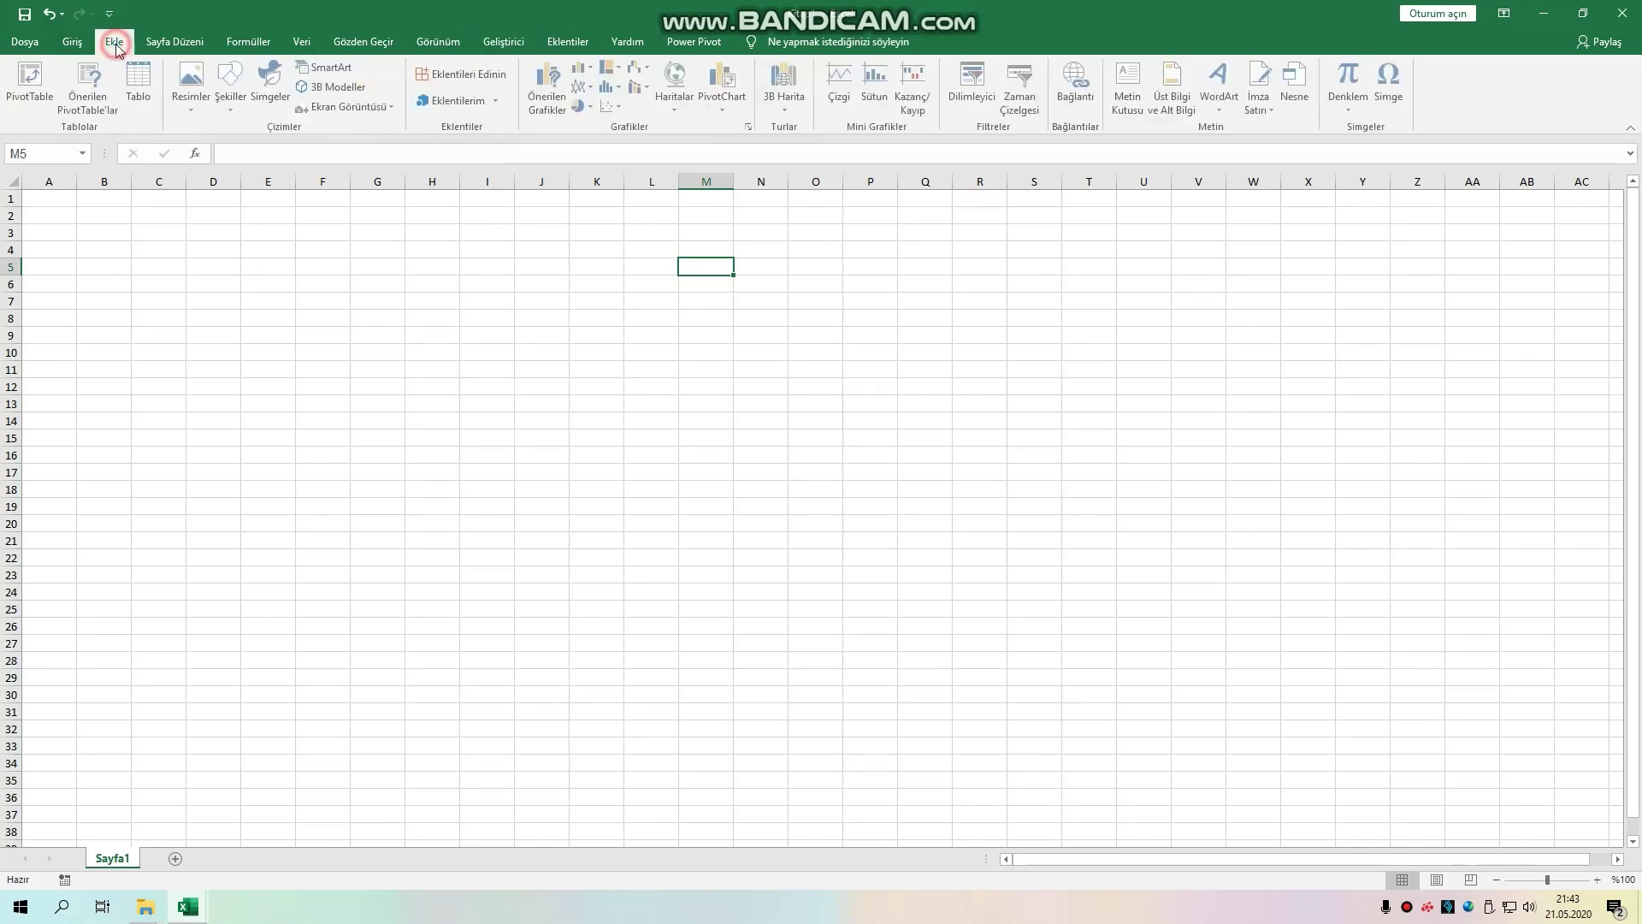
left_click(232, 84)
left_click(311, 146)
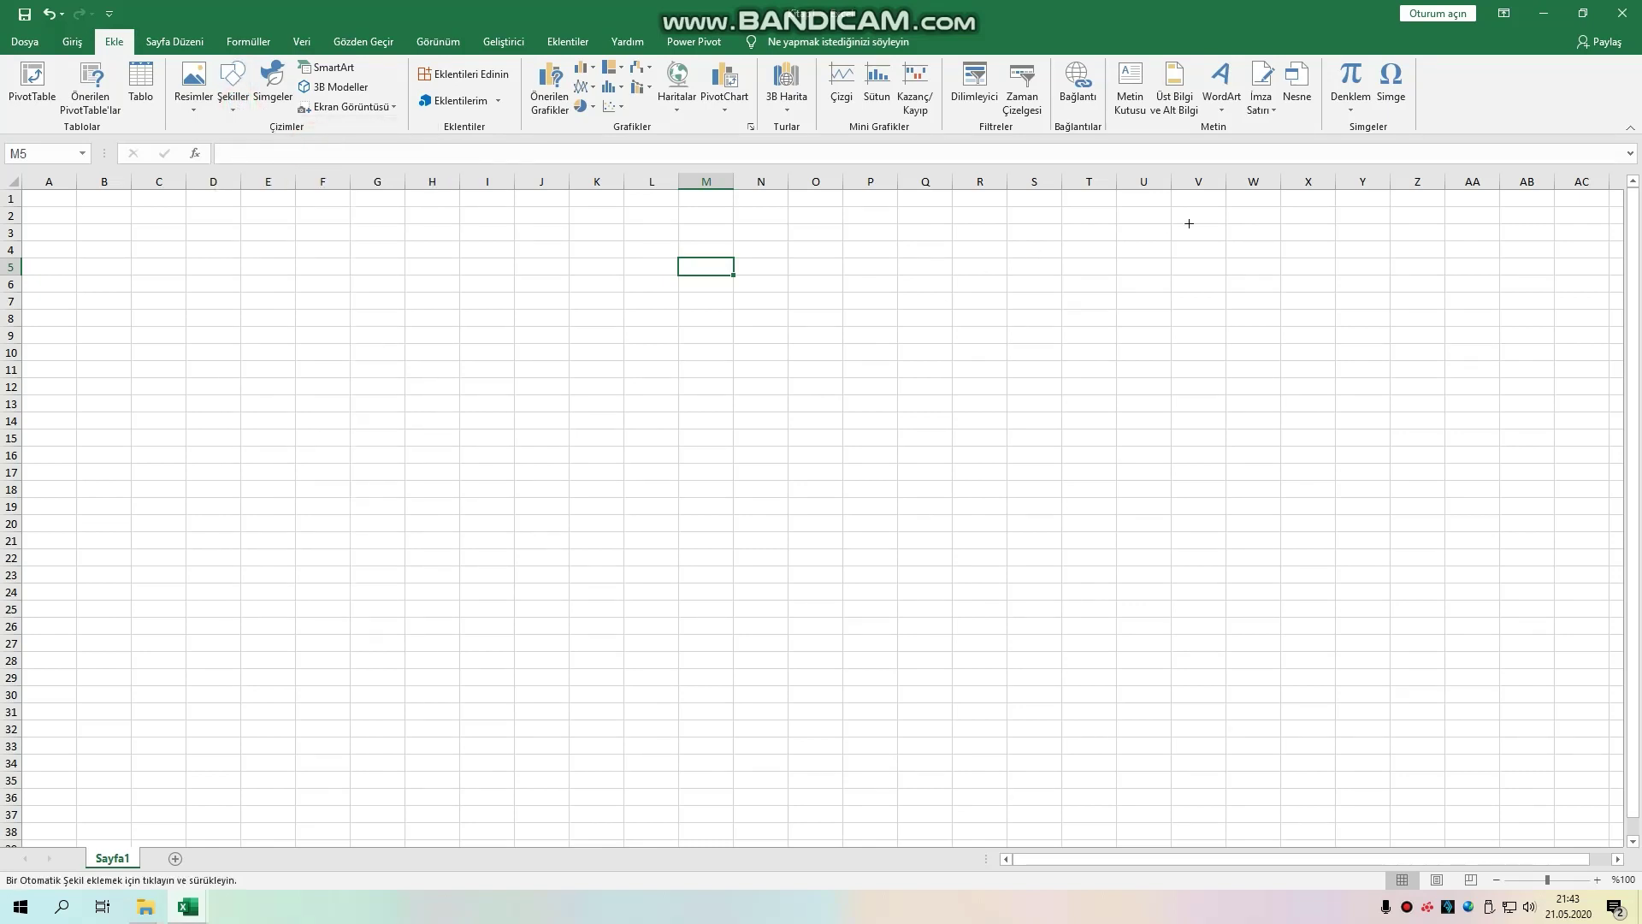
left_click_drag(1117, 209, 1389, 275)
left_click(571, 103)
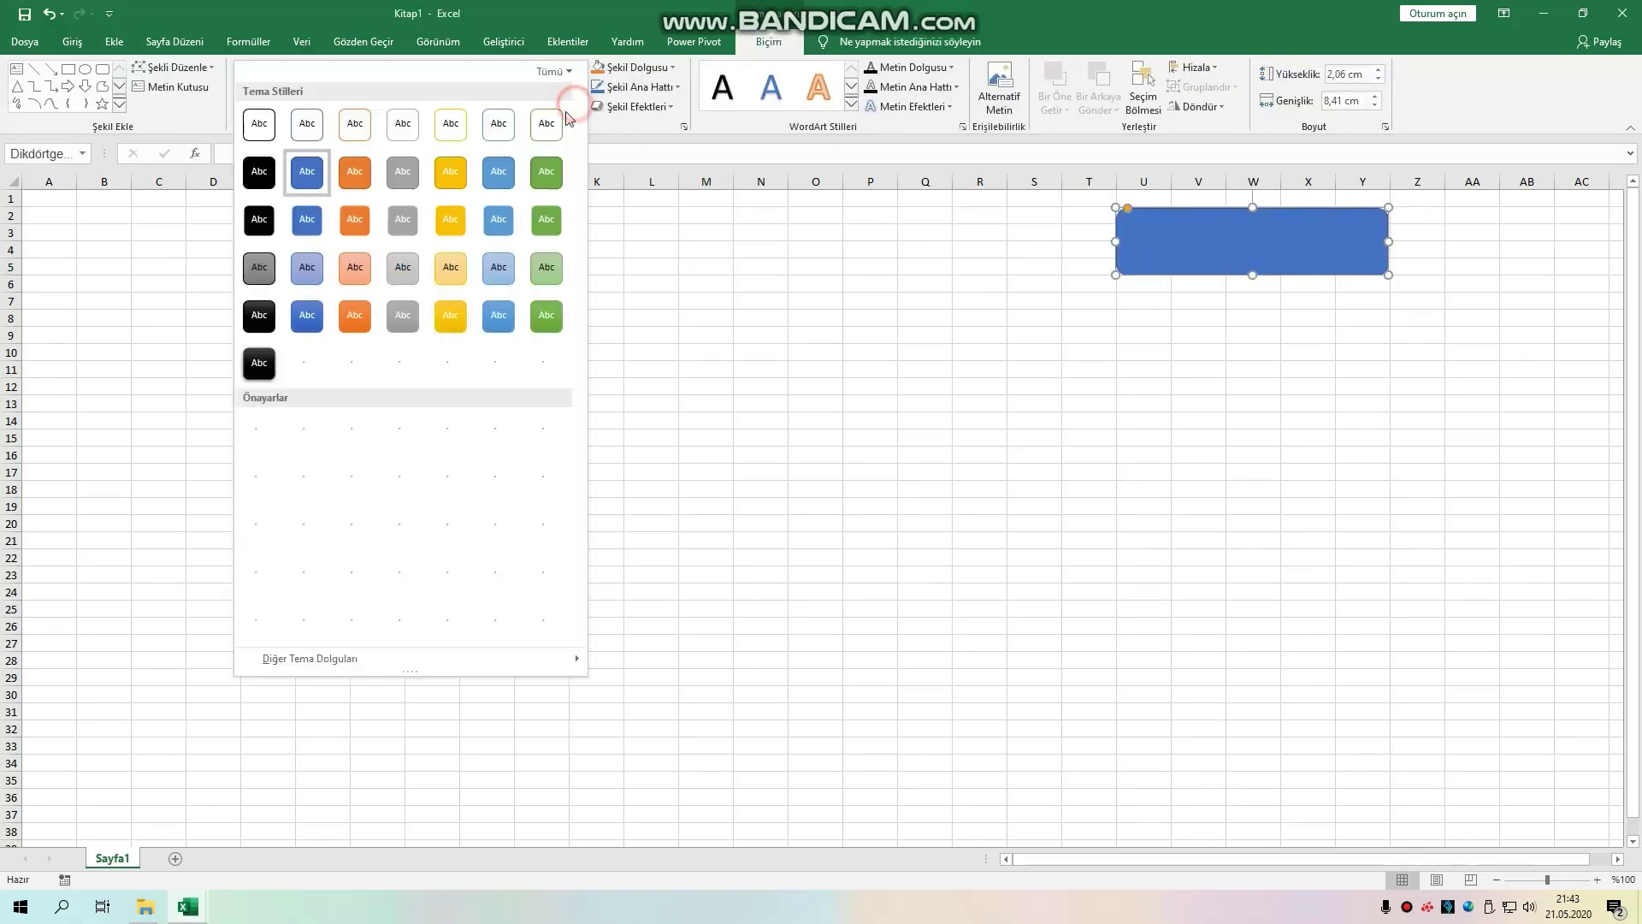
left_click(747, 267)
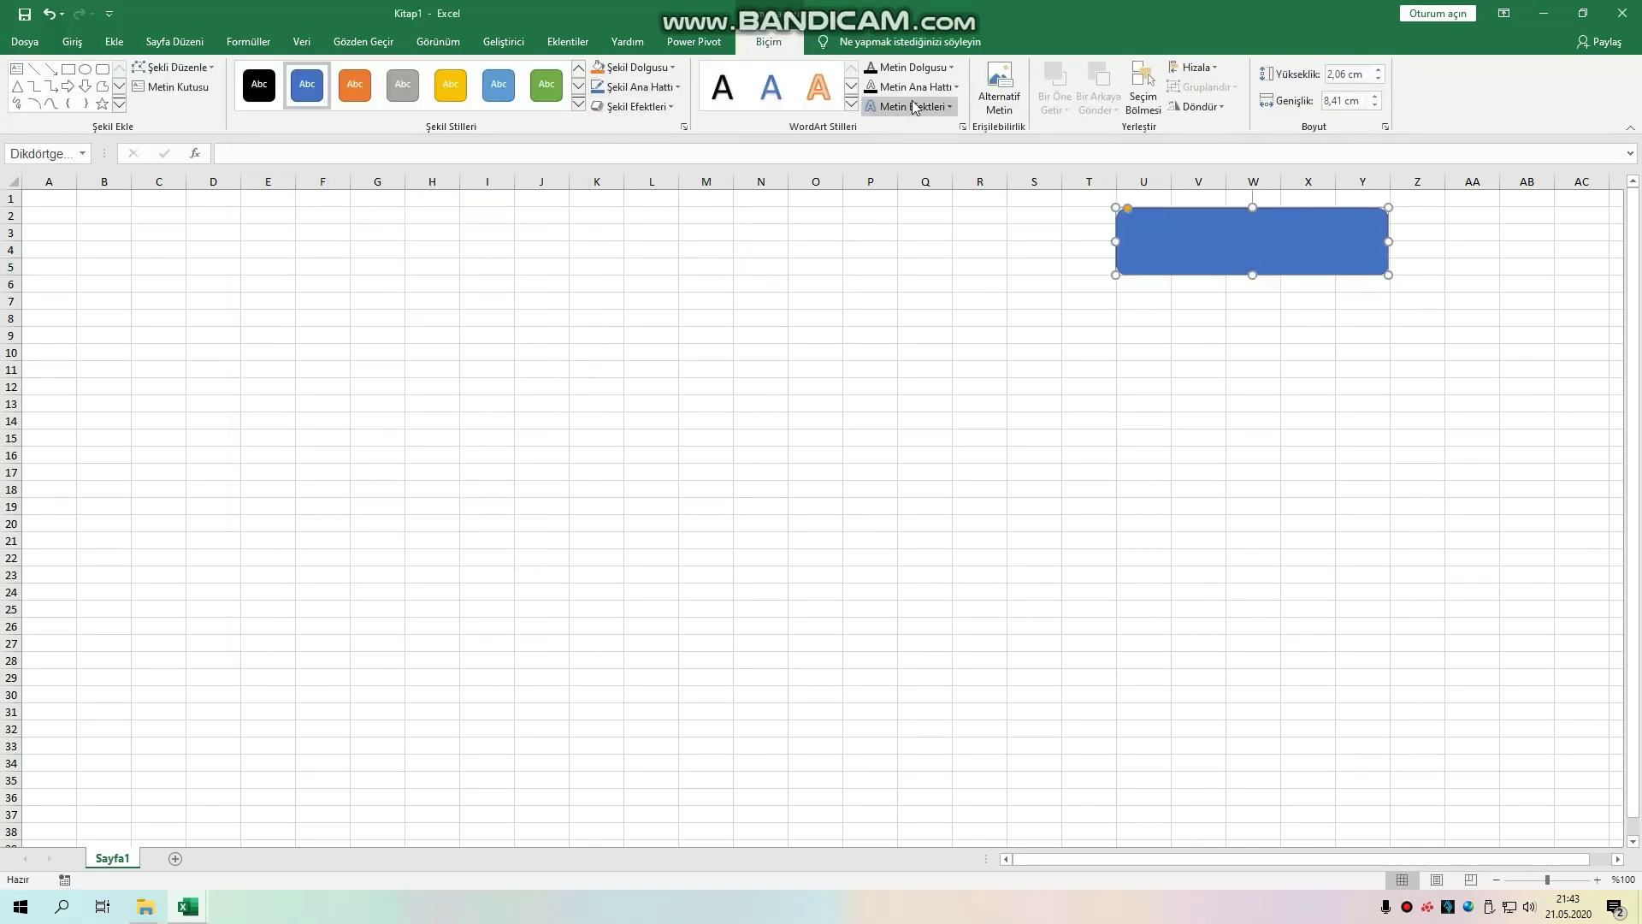
Step: Type the label TEKRAR YAPISI ÖRNEĞİ into the blue shape
left_click(1160, 234)
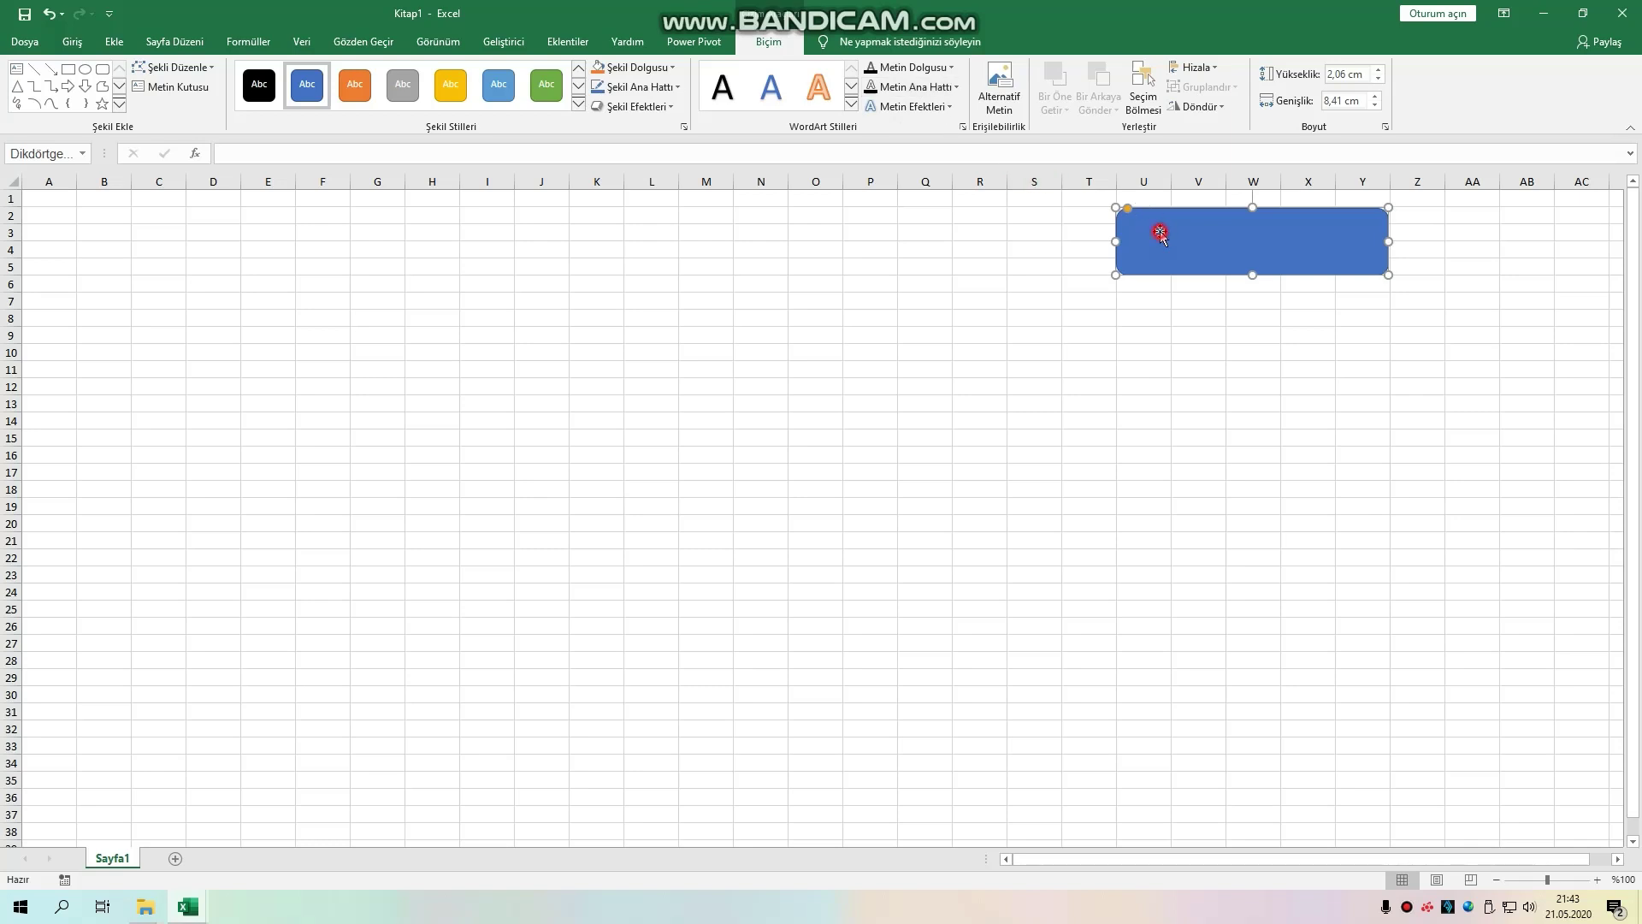
left_click(167, 88)
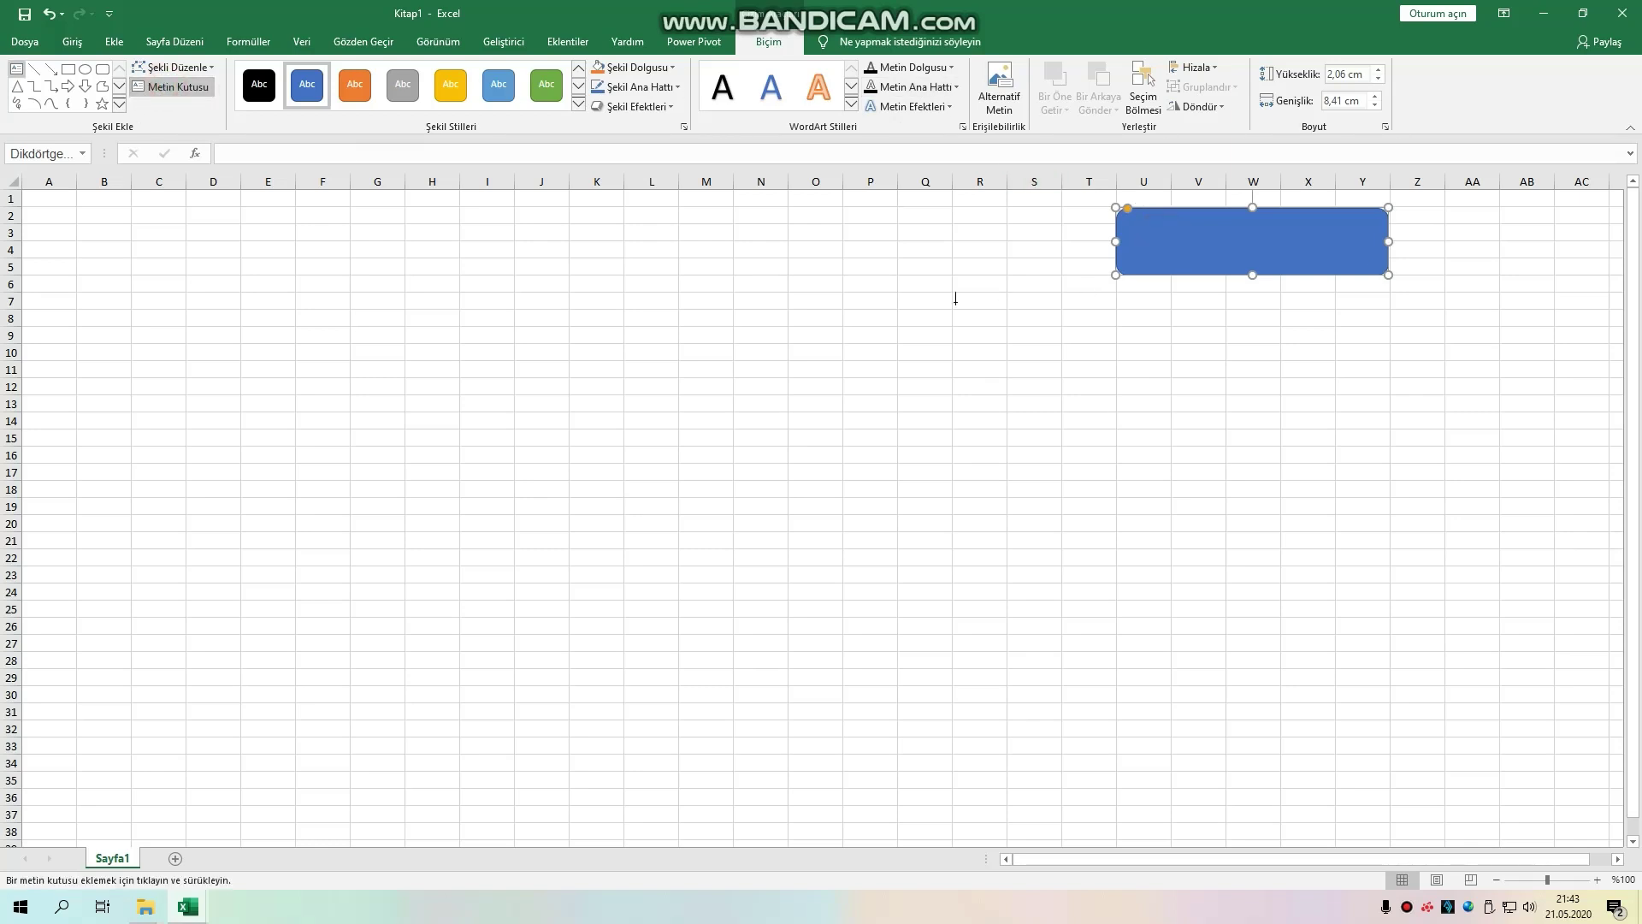
type("TEKRAR YAPISI ÖRNEĞİ")
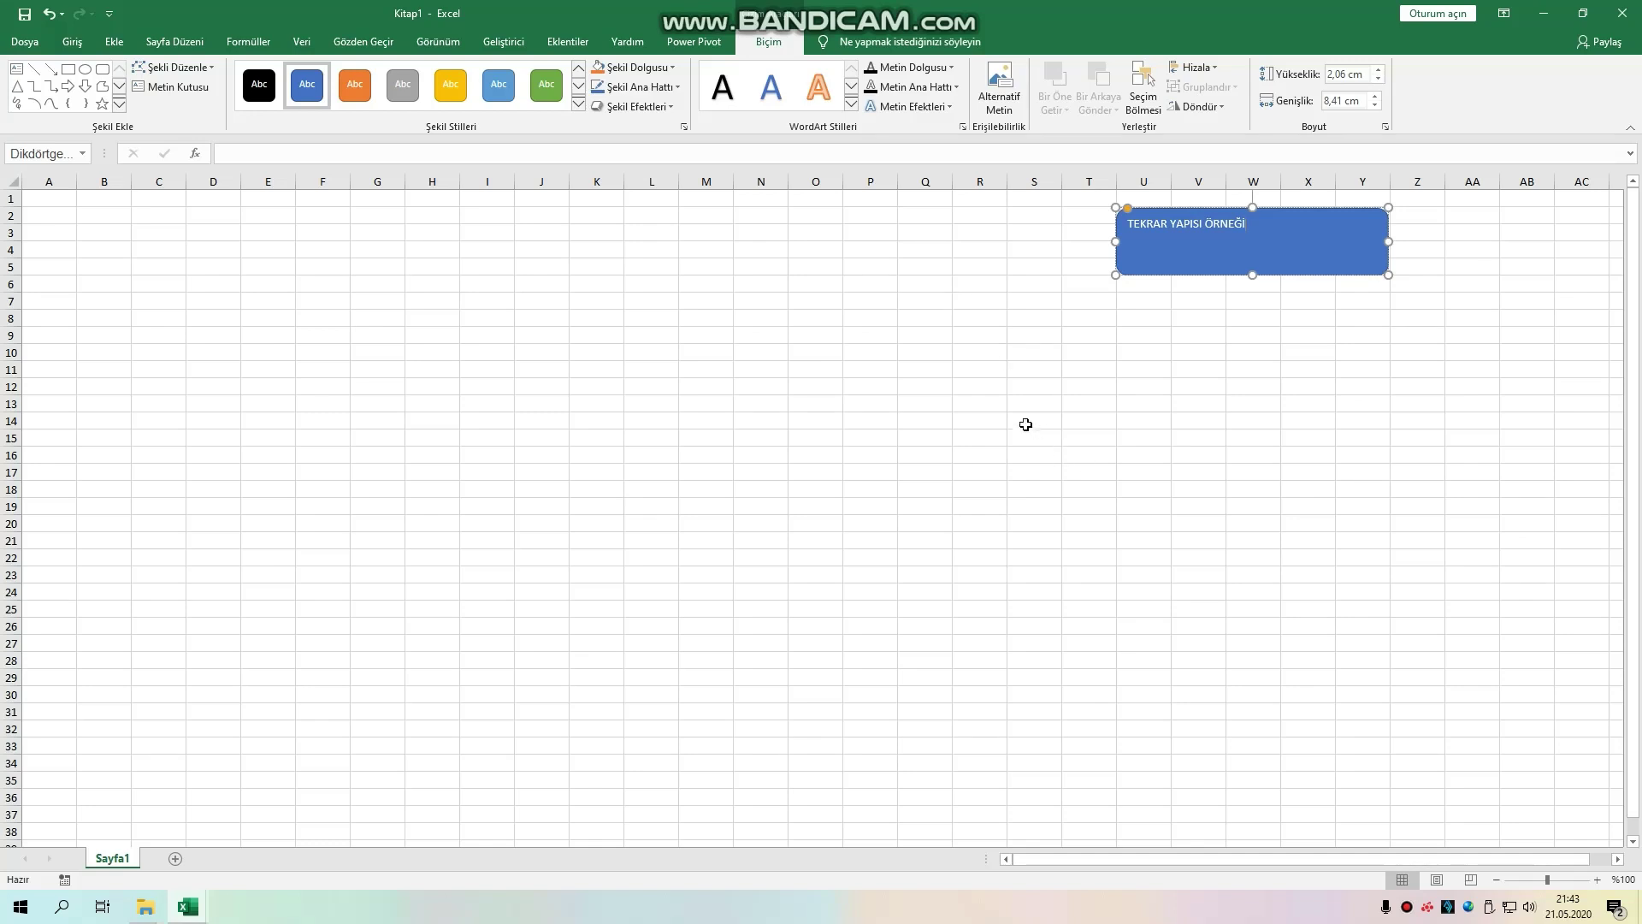
Step: Center the shape text horizontally and vertically, bold it, and apply Tempus Sans ITC
left_click(112, 43)
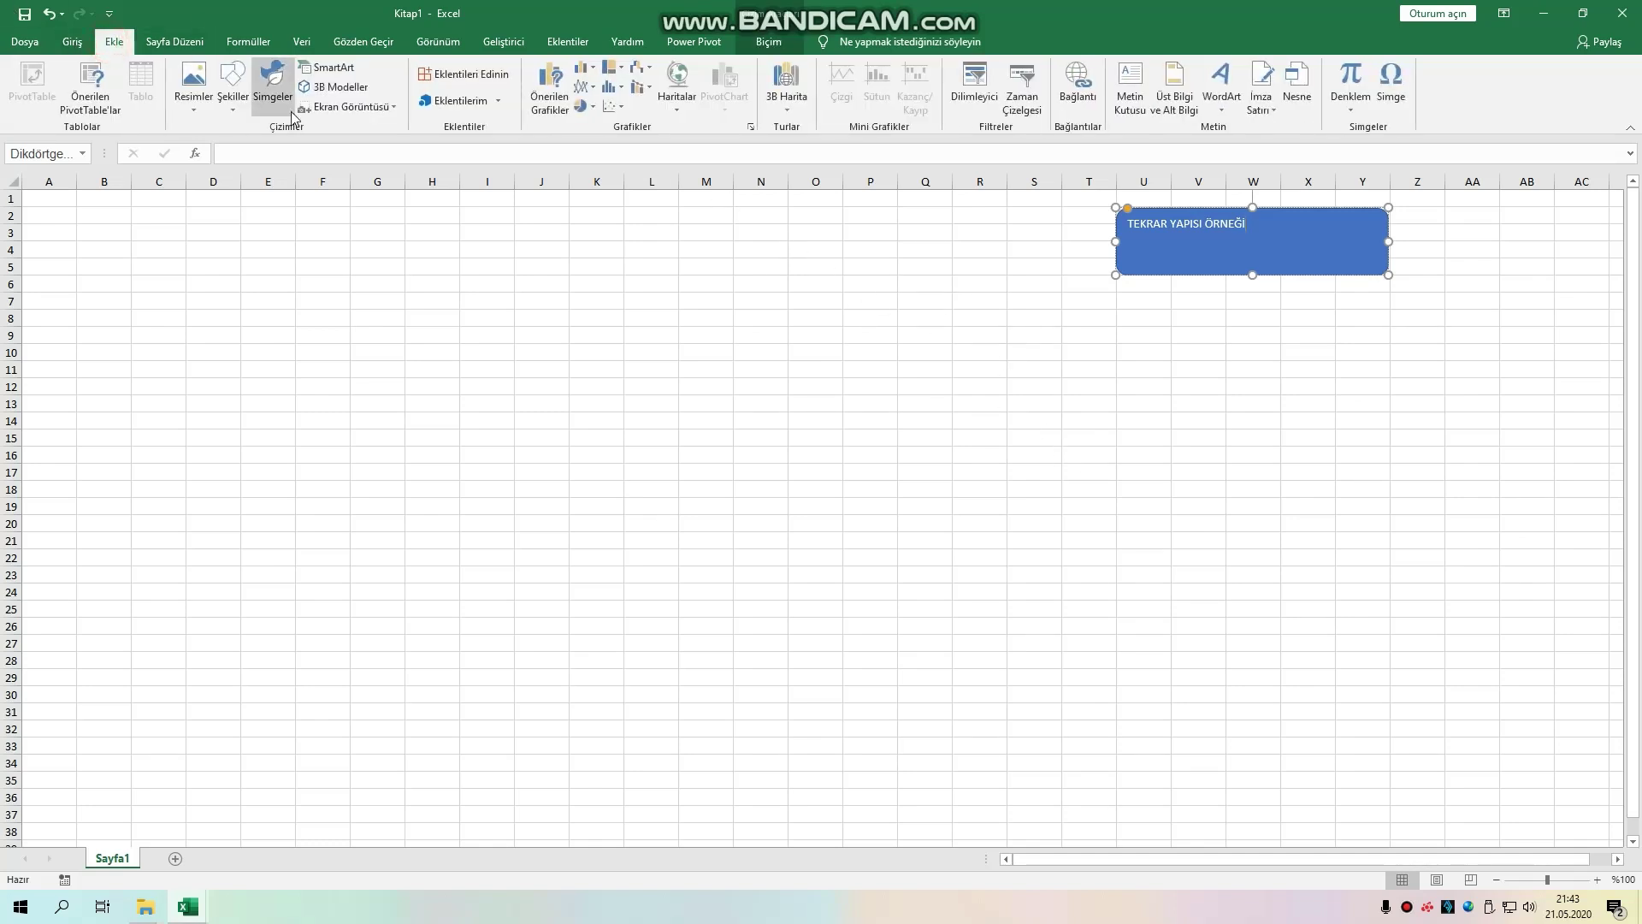
left_click(72, 42)
left_click(359, 101)
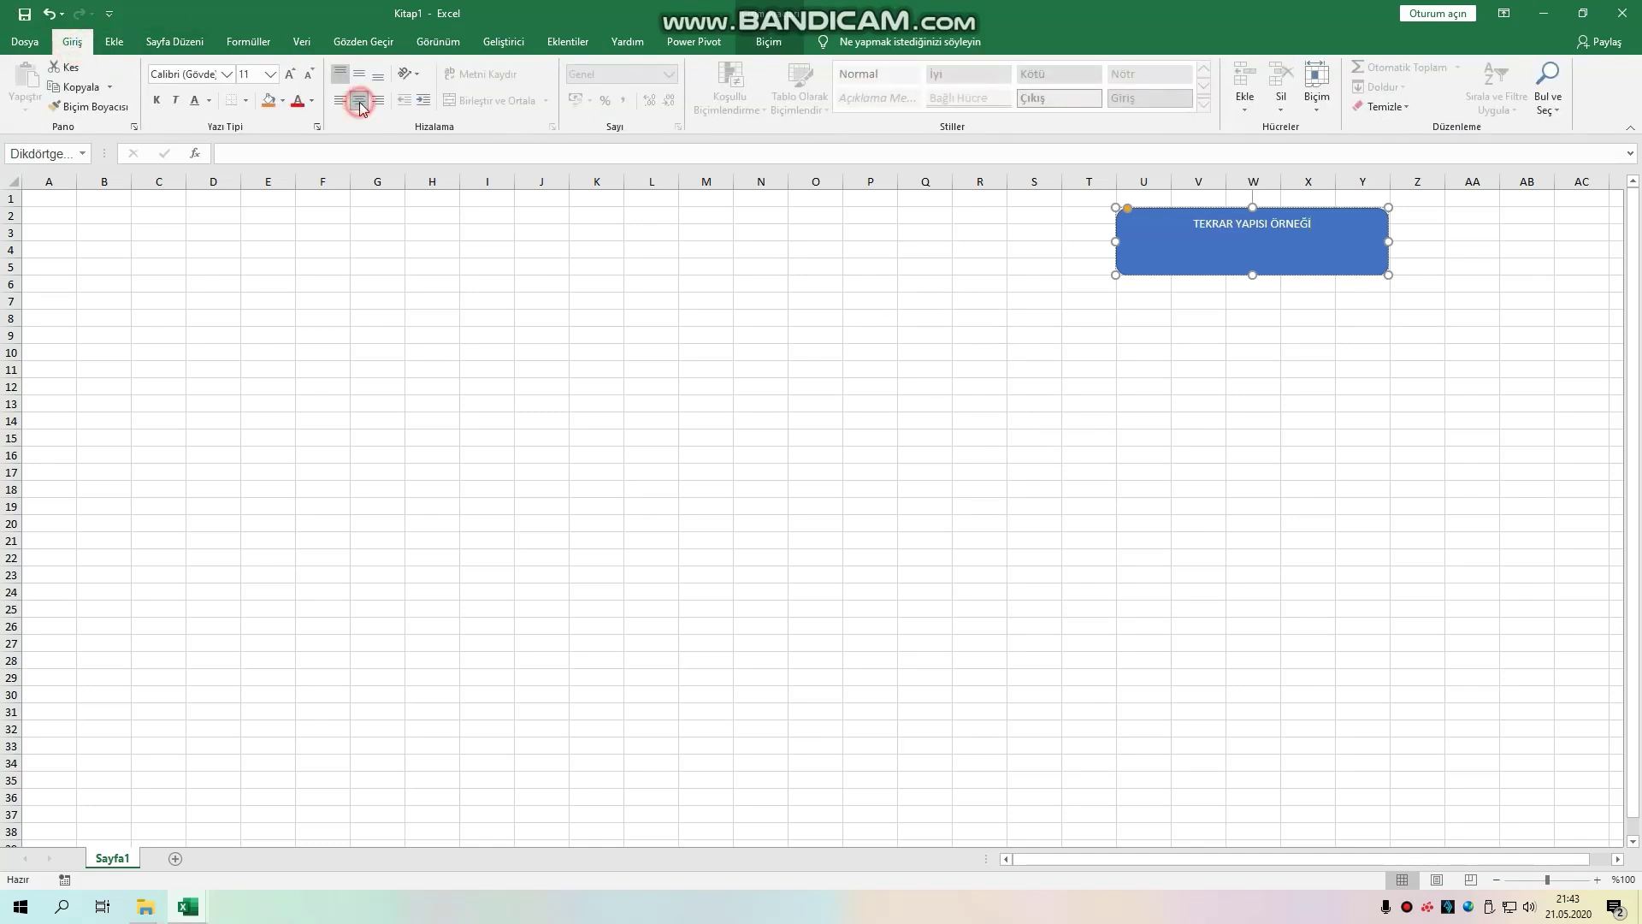
left_click(359, 73)
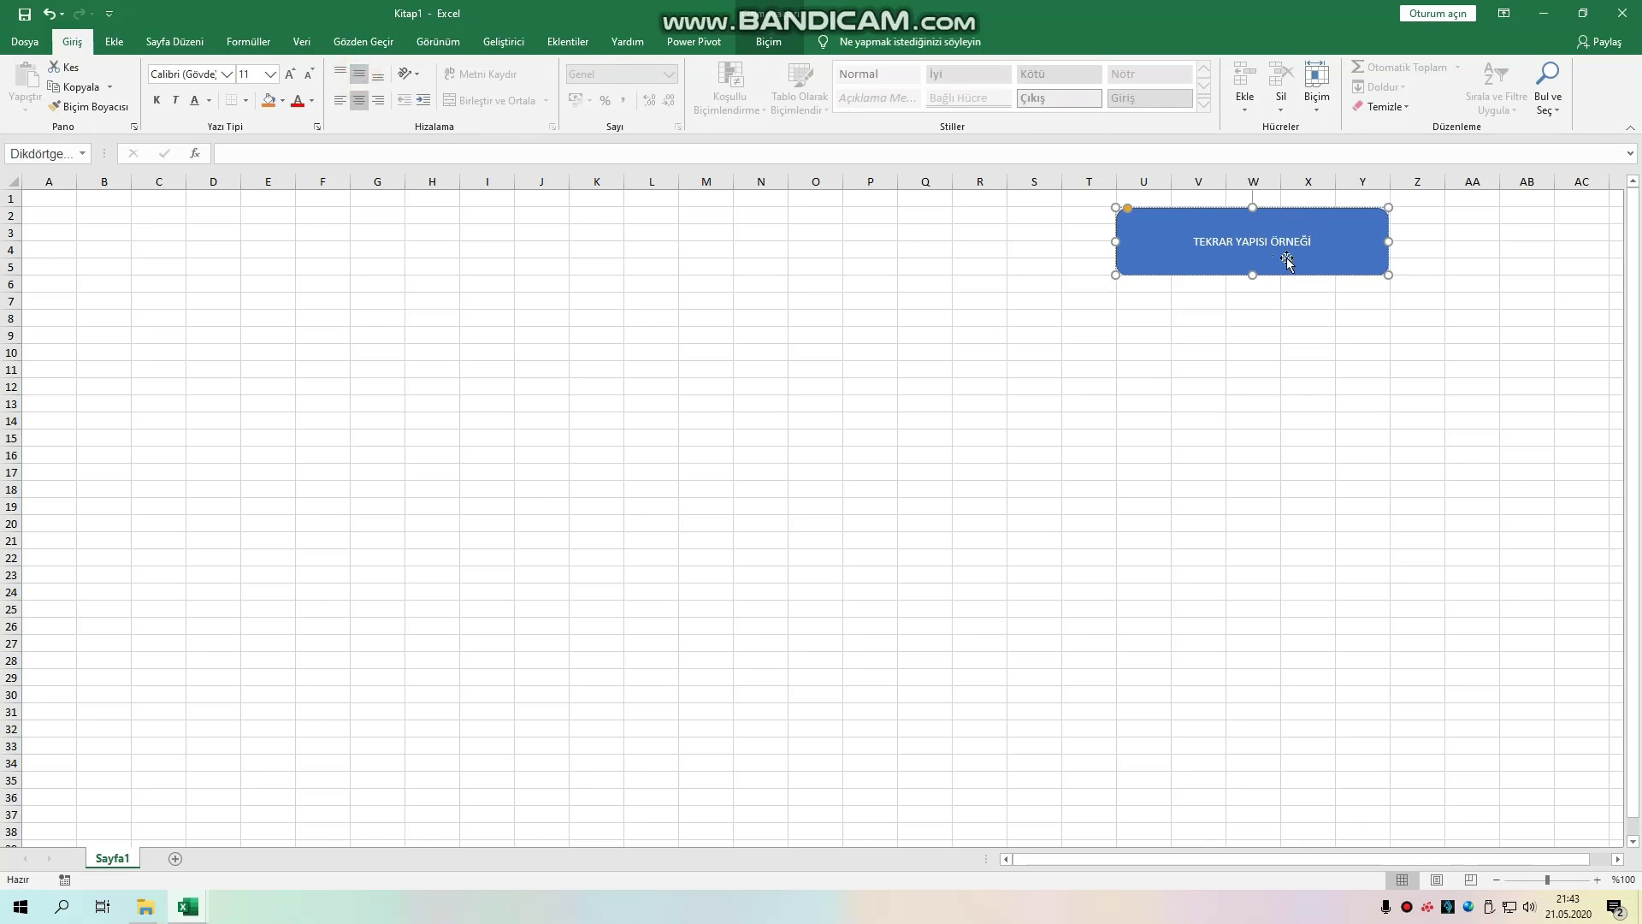
left_click(157, 100)
left_click(227, 77)
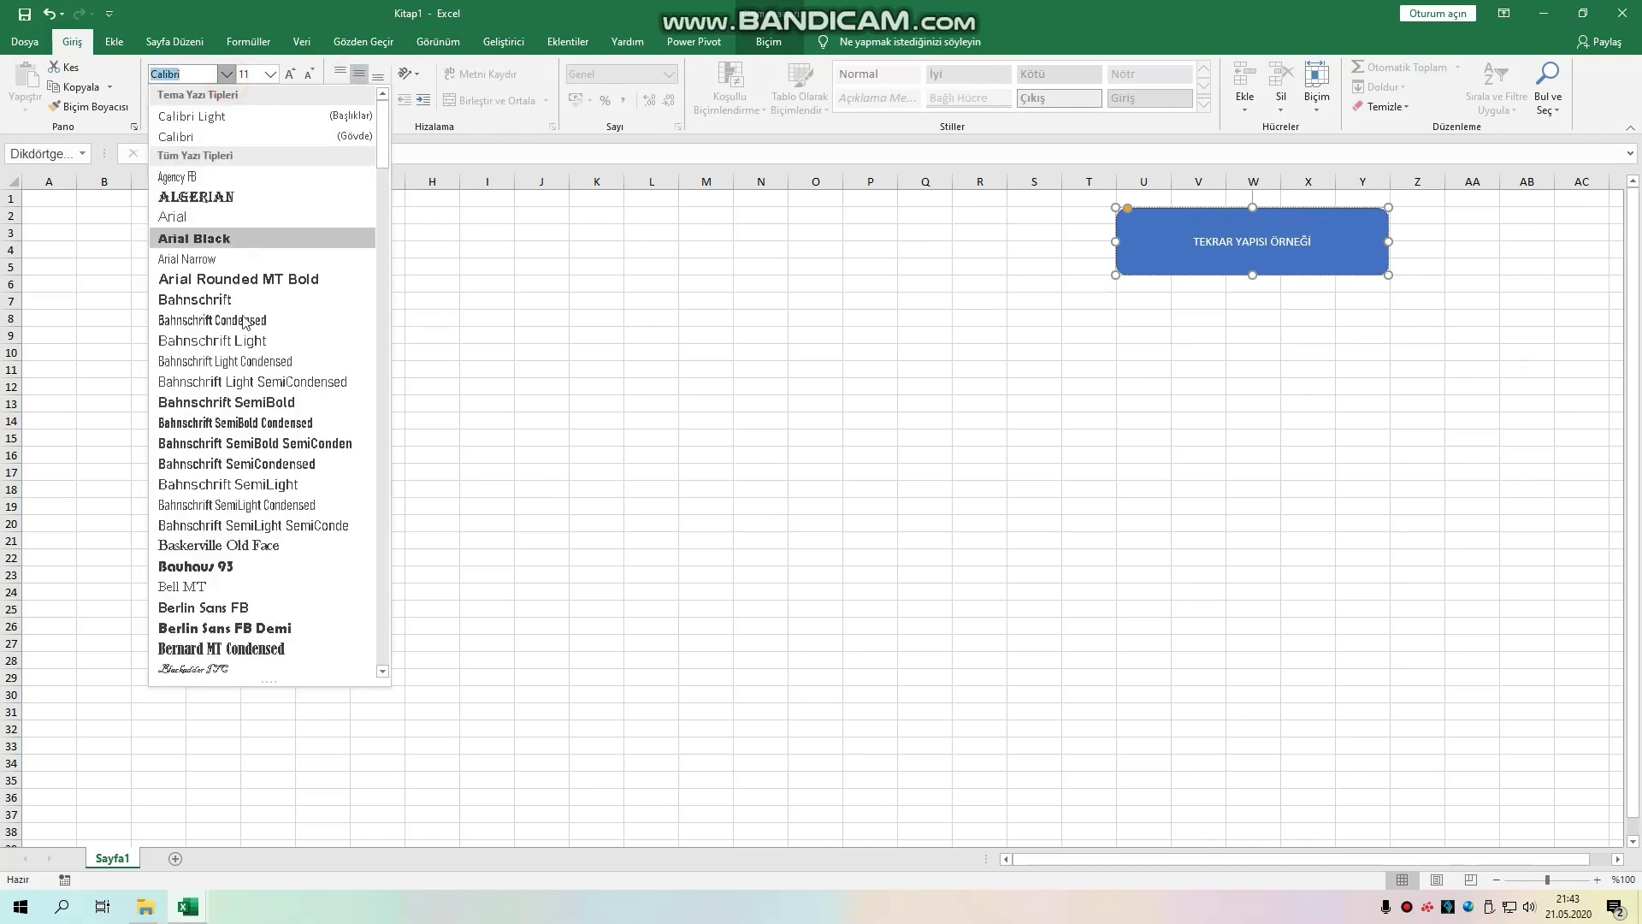
left_click_drag(383, 172, 384, 570)
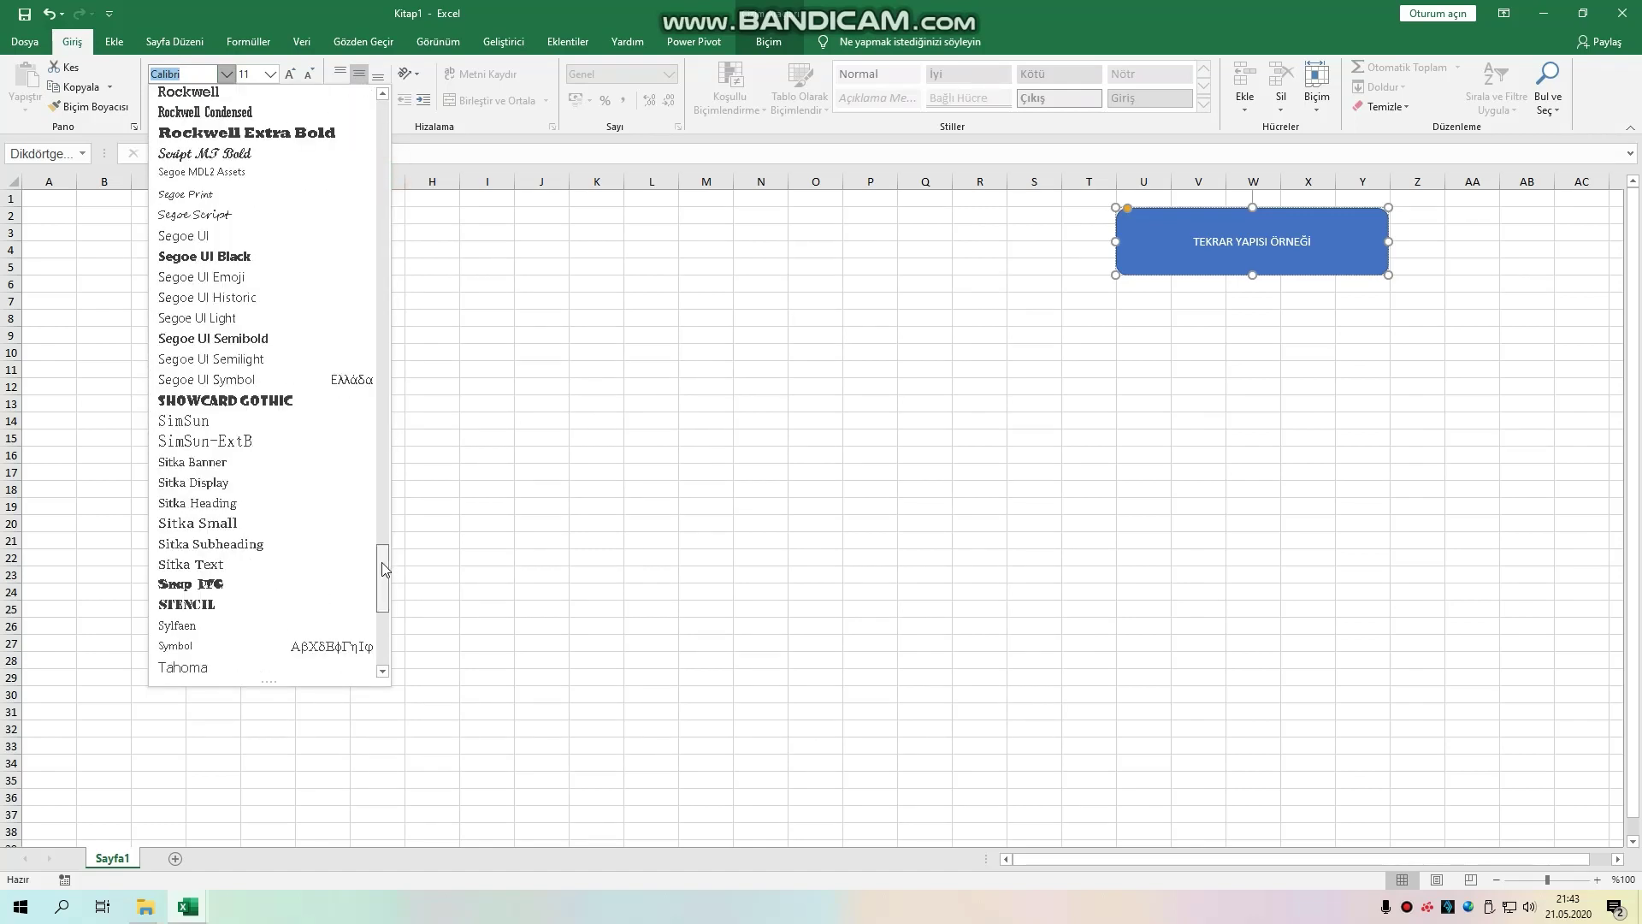
scroll(382, 574, "down", 3)
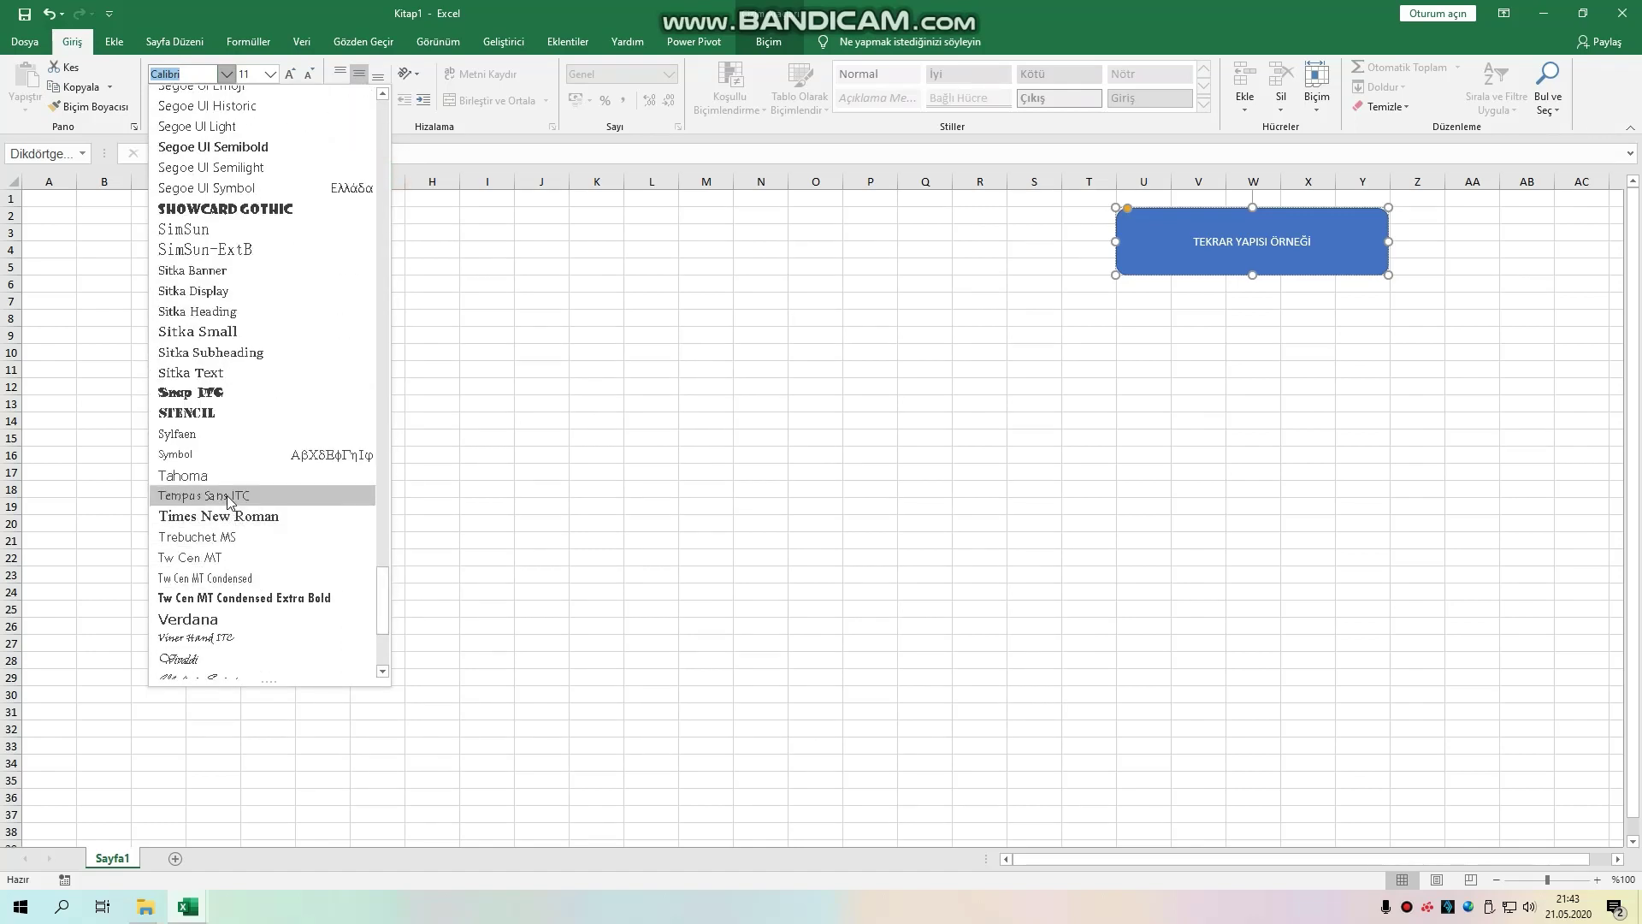
left_click(229, 497)
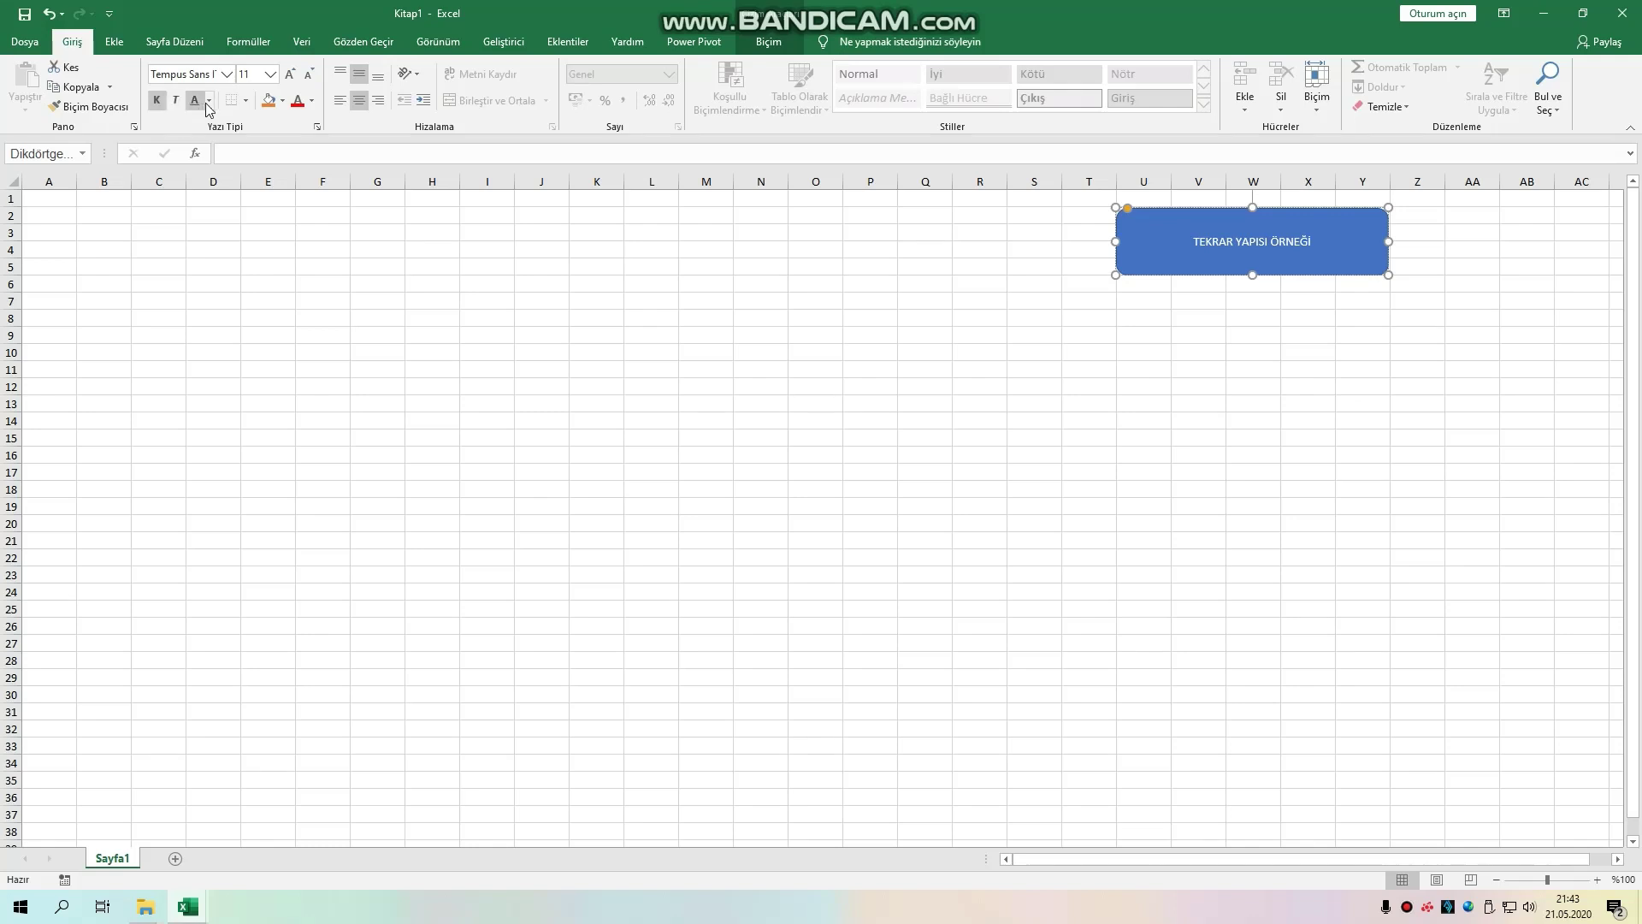
left_click(572, 451)
Step: Make the selected label bold Tempus Sans ITC at size 12
left_click(1180, 257)
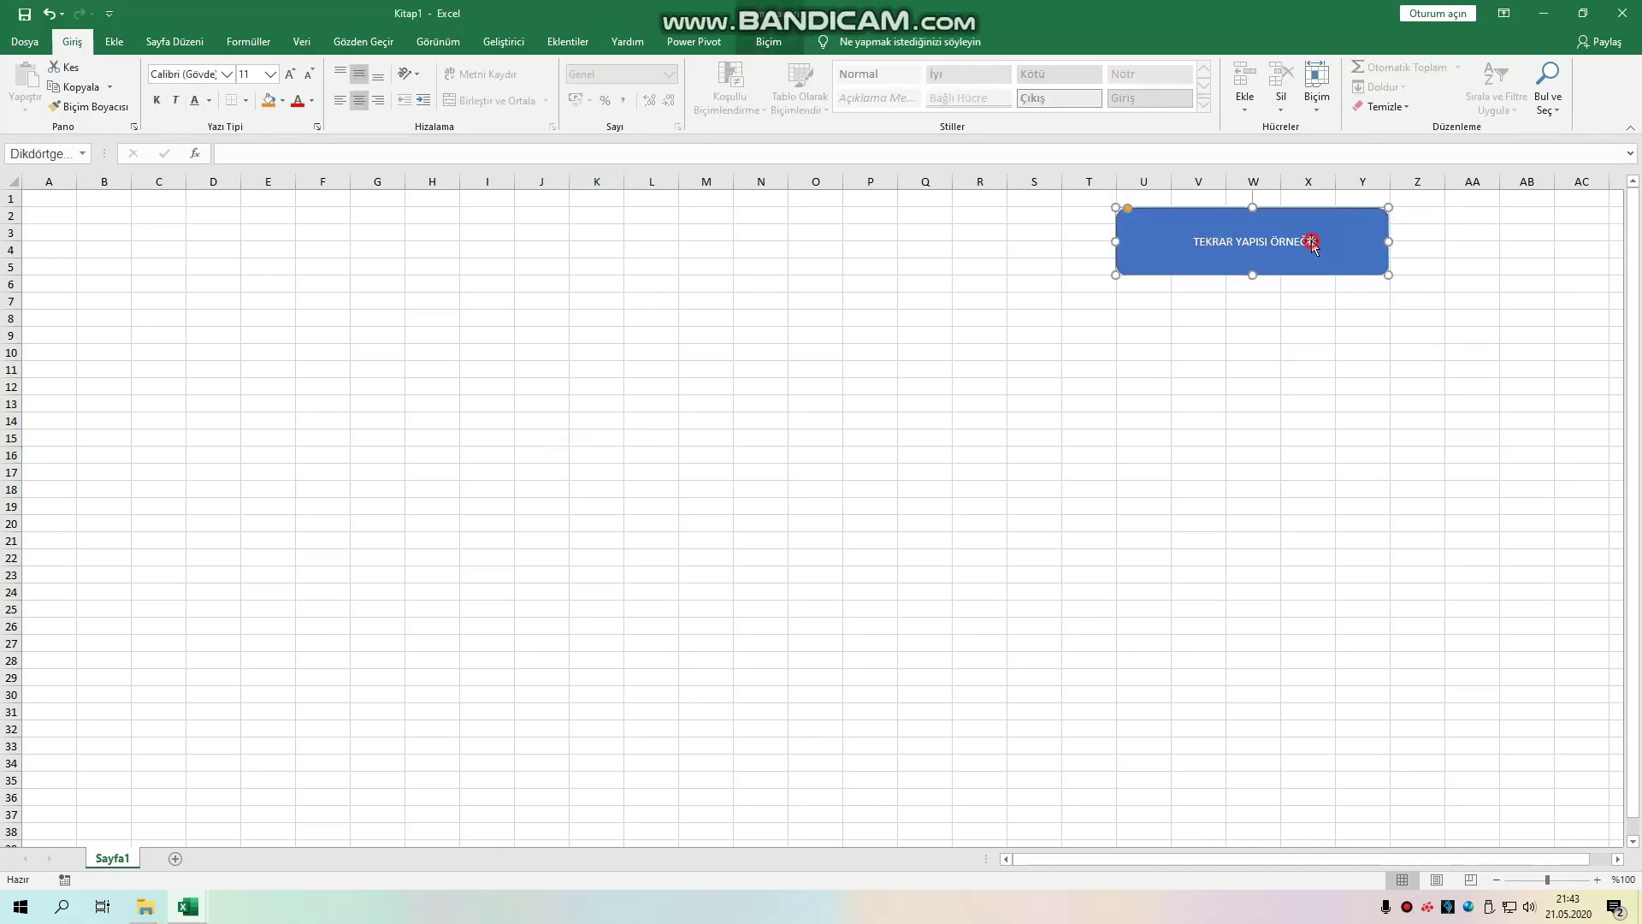
left_click_drag(1195, 244, 1315, 242)
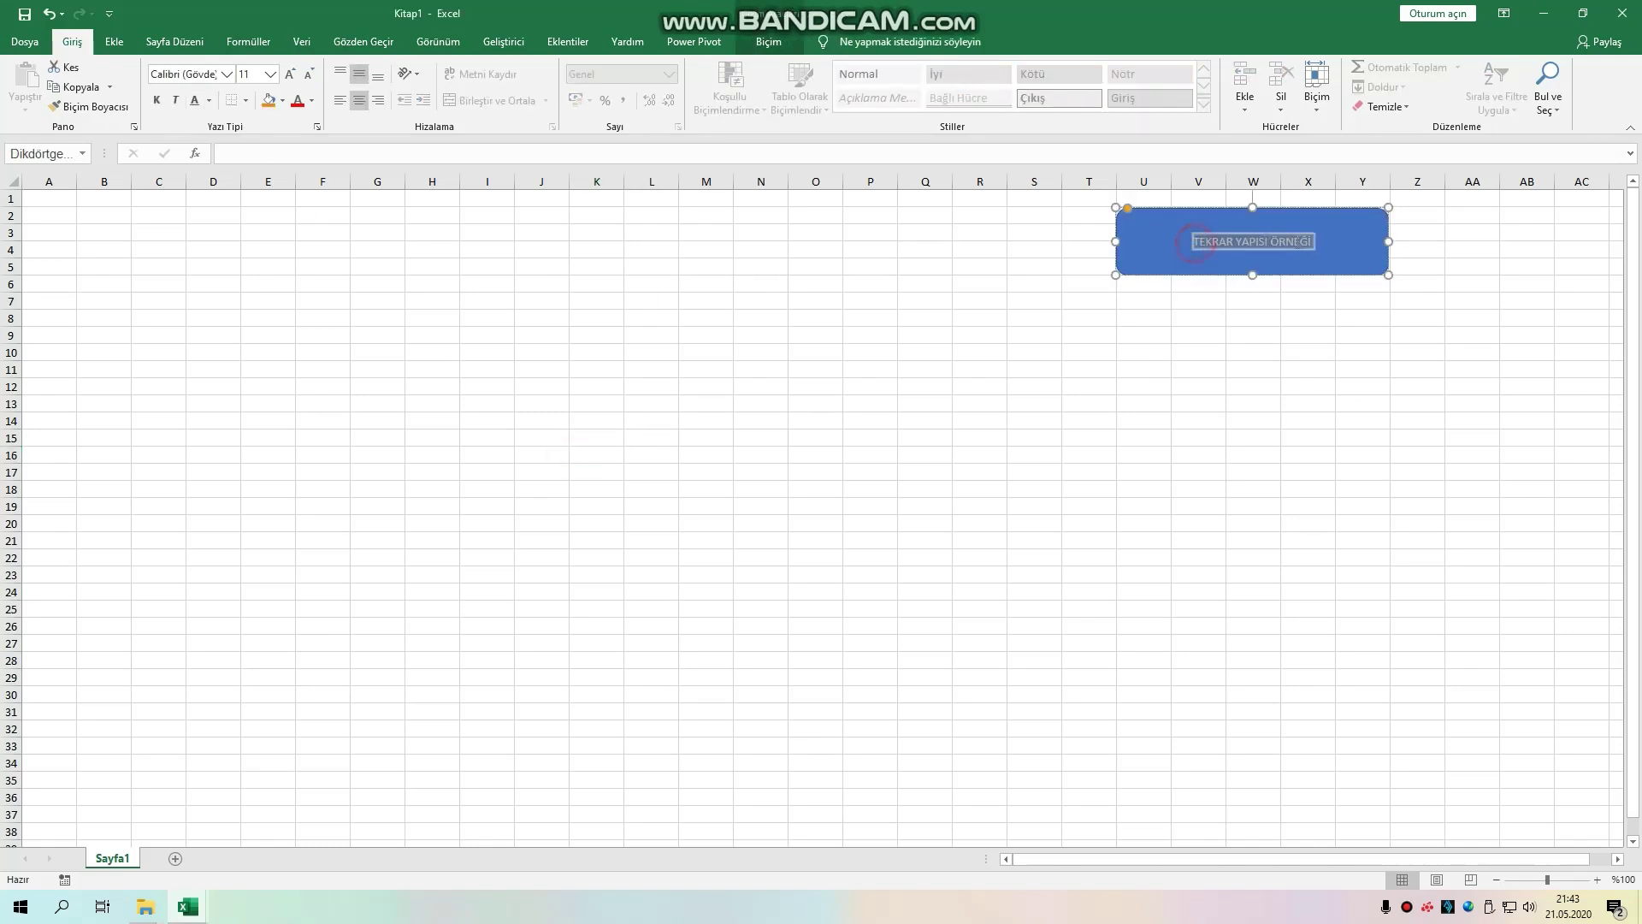
left_click(157, 100)
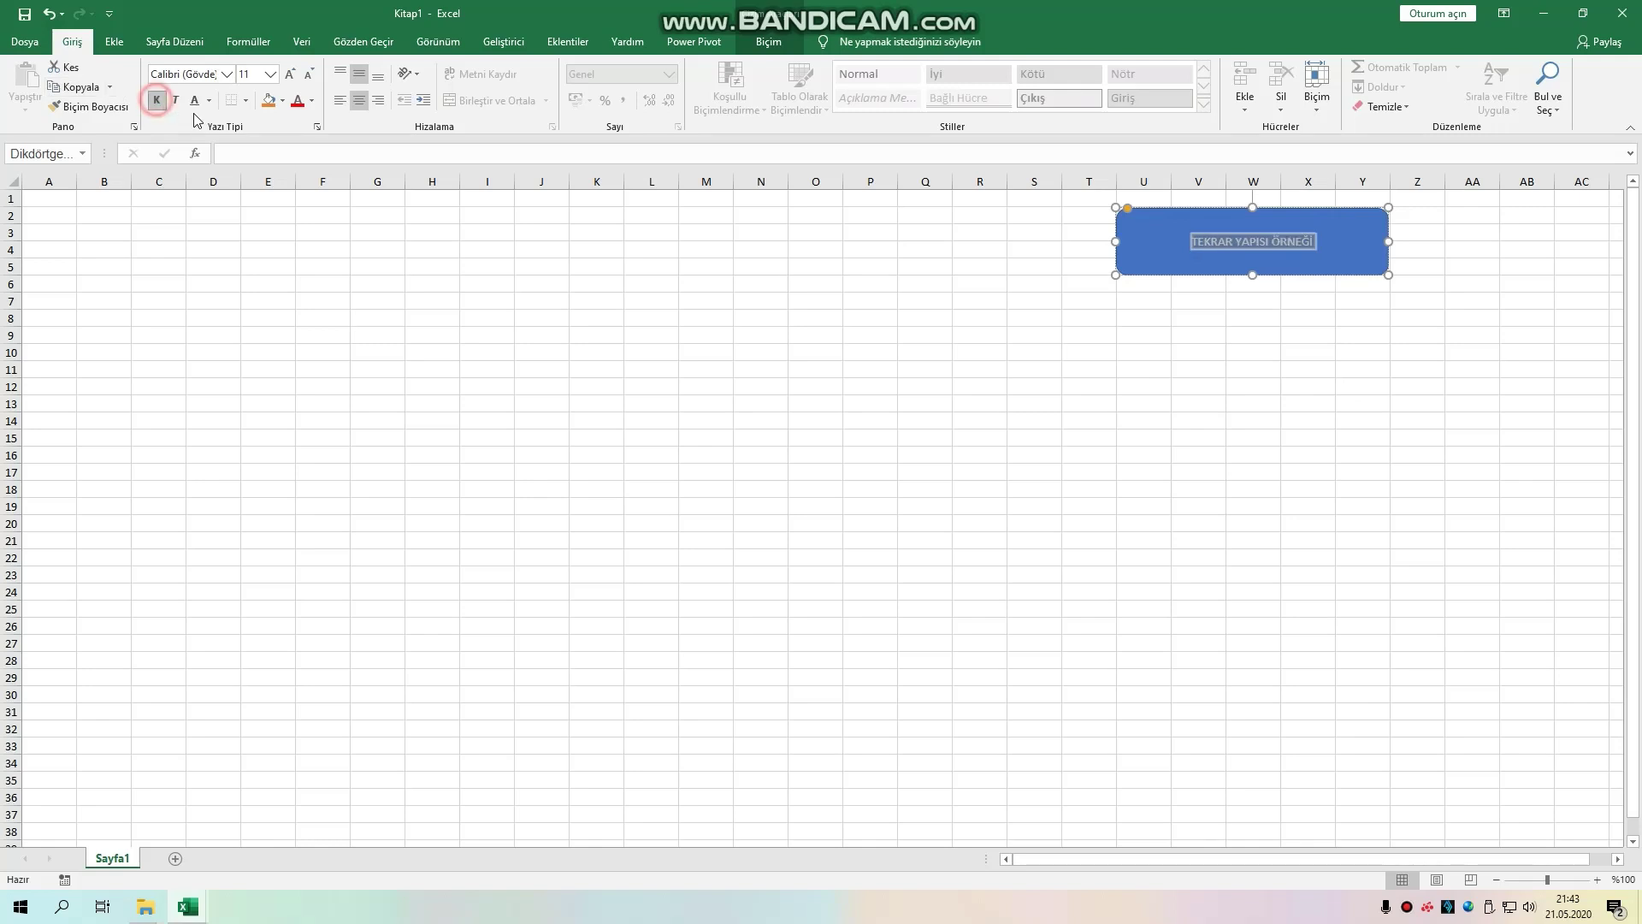
left_click(226, 74)
left_click(282, 176)
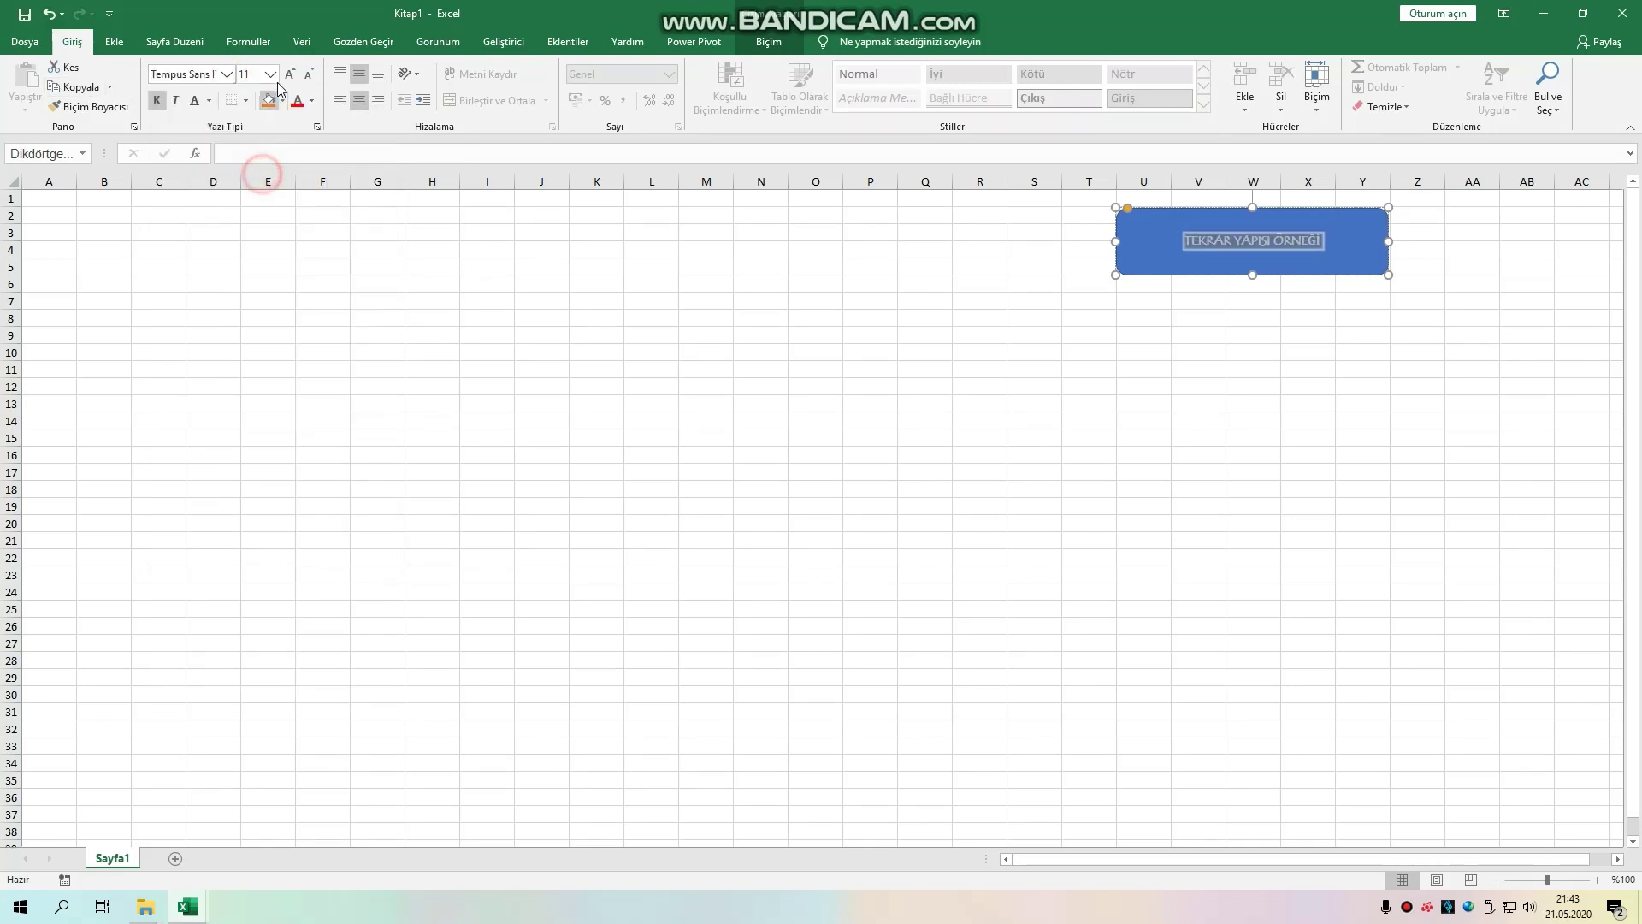
left_click(290, 75)
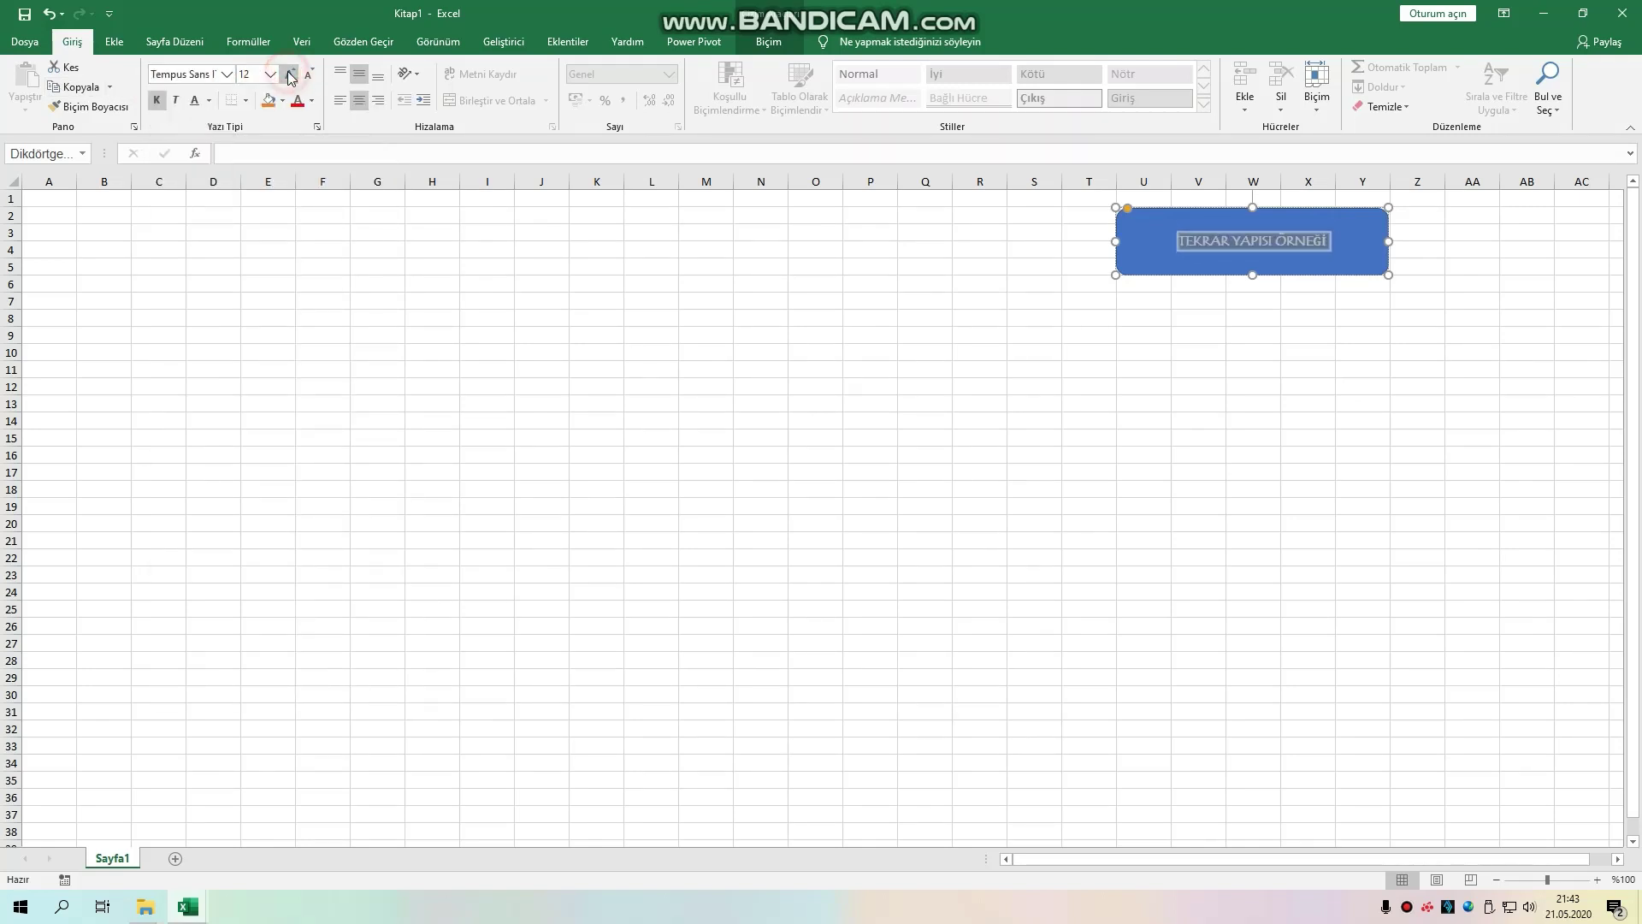
left_click(760, 438)
Step: Apply the green gradient shape style and make the shape slightly shorter
left_click(1233, 225)
left_click(1232, 225)
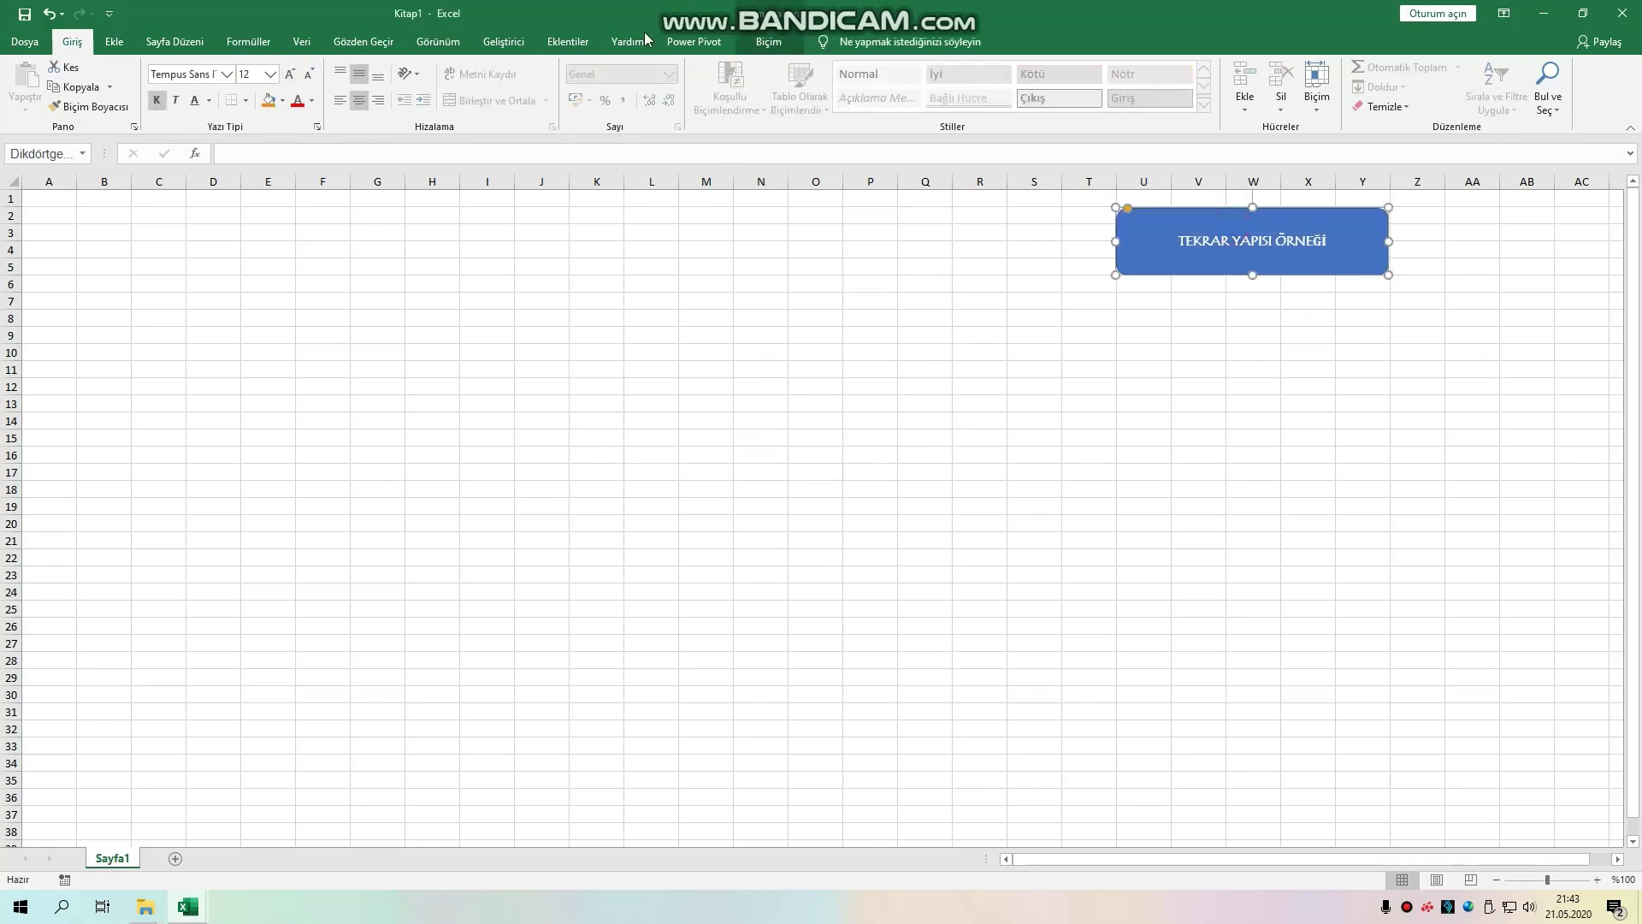
left_click(768, 41)
left_click(583, 108)
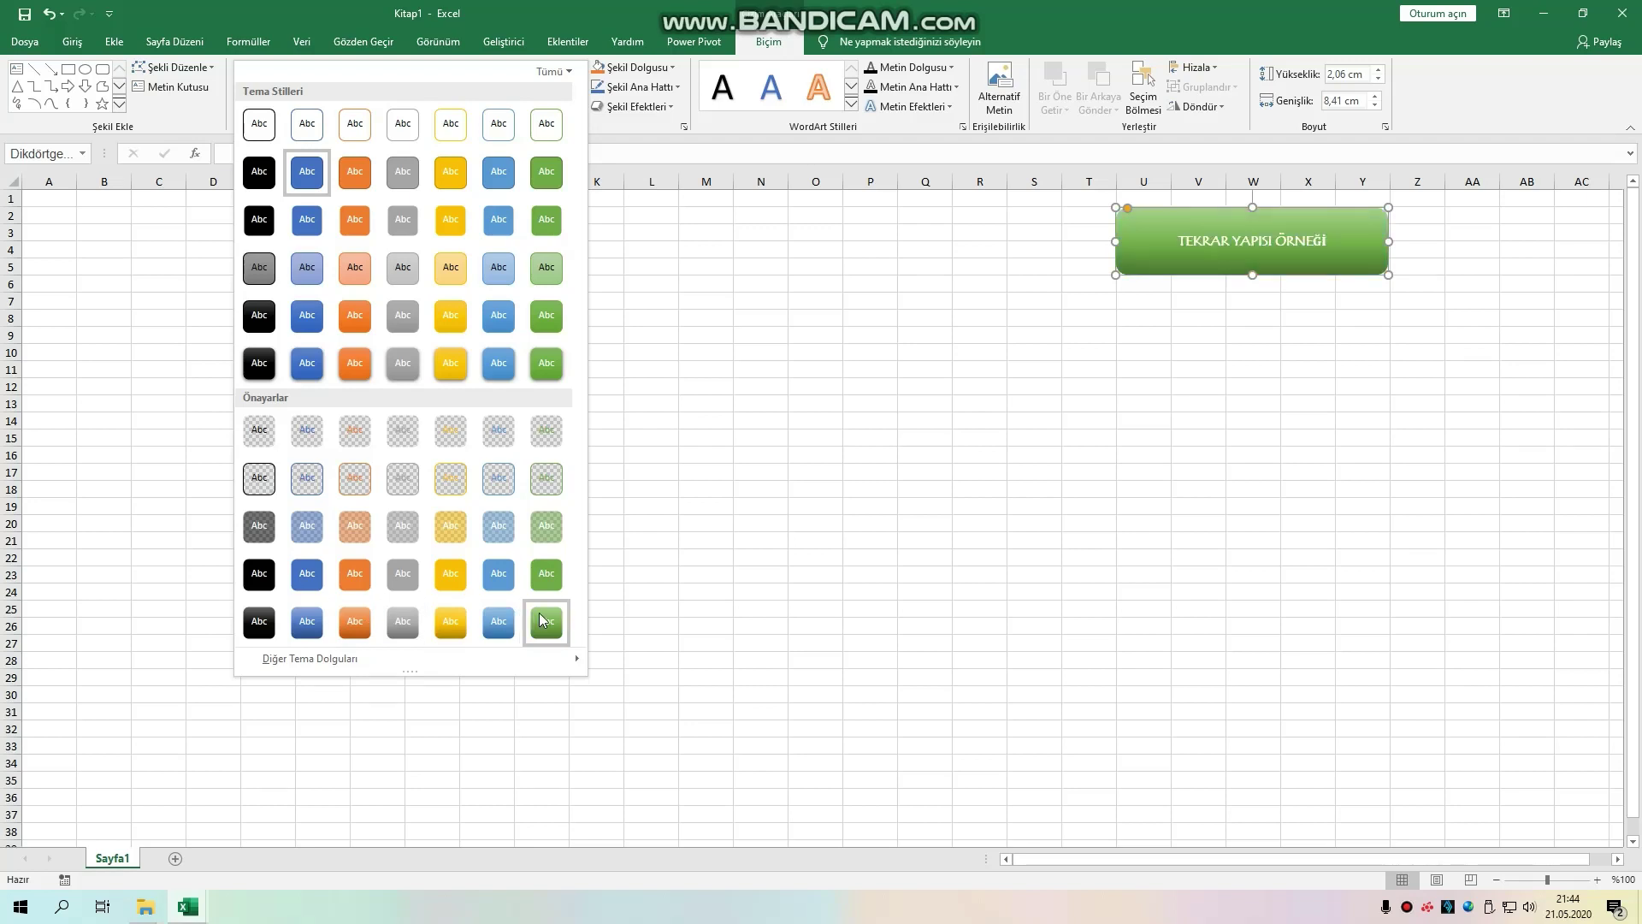
left_click(544, 622)
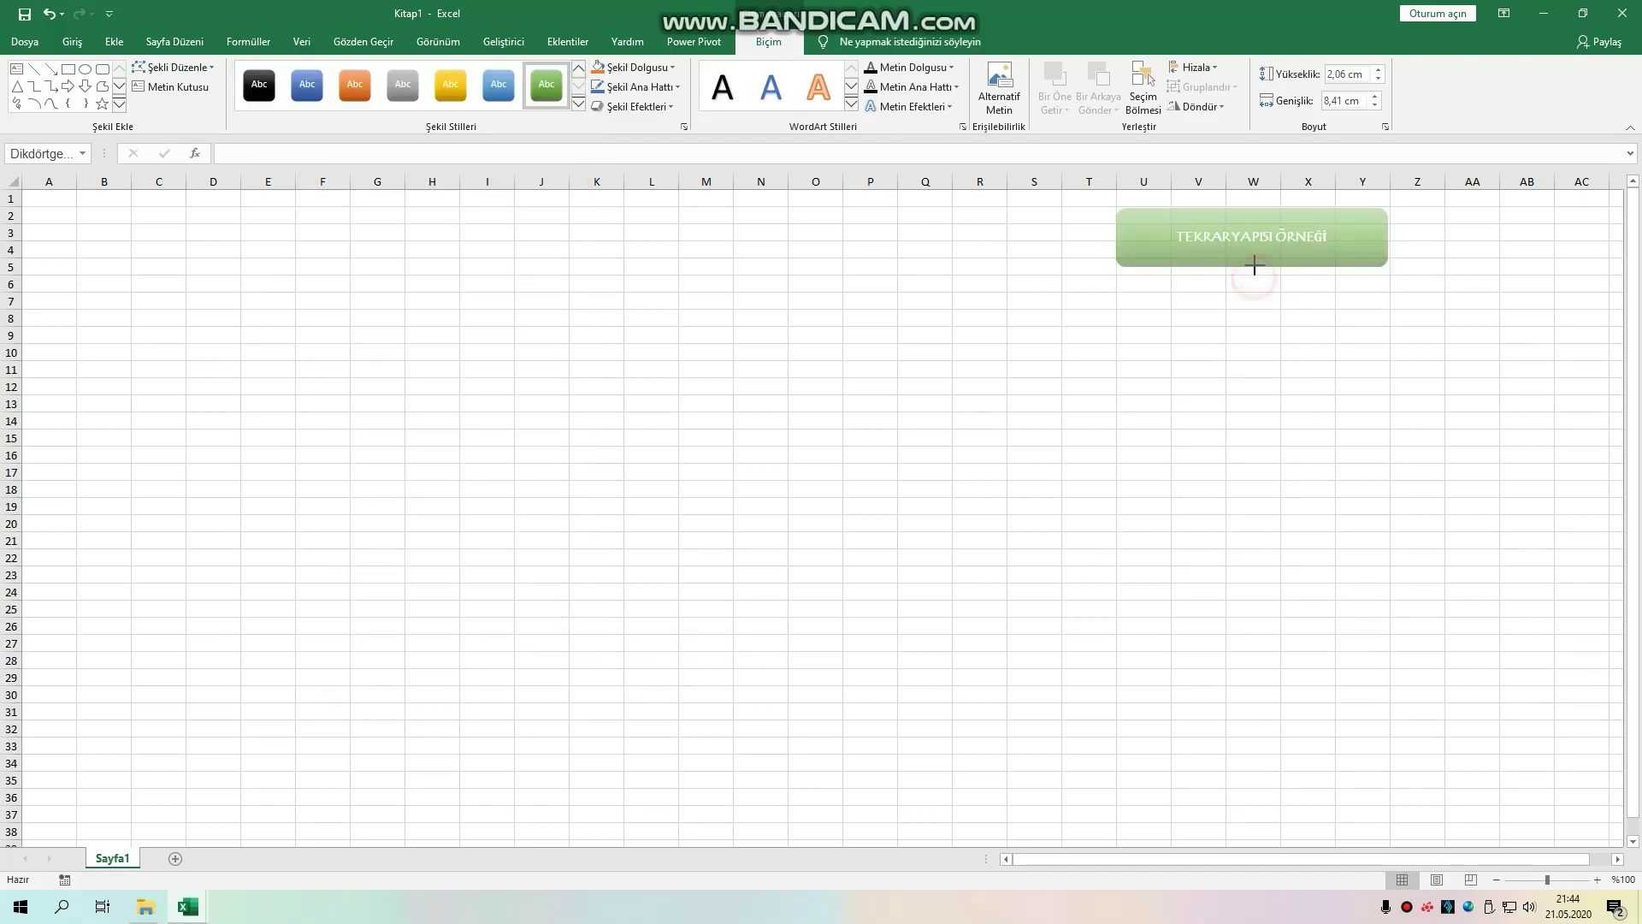
left_click_drag(1254, 275, 1254, 263)
left_click(1251, 314)
left_click(1164, 227)
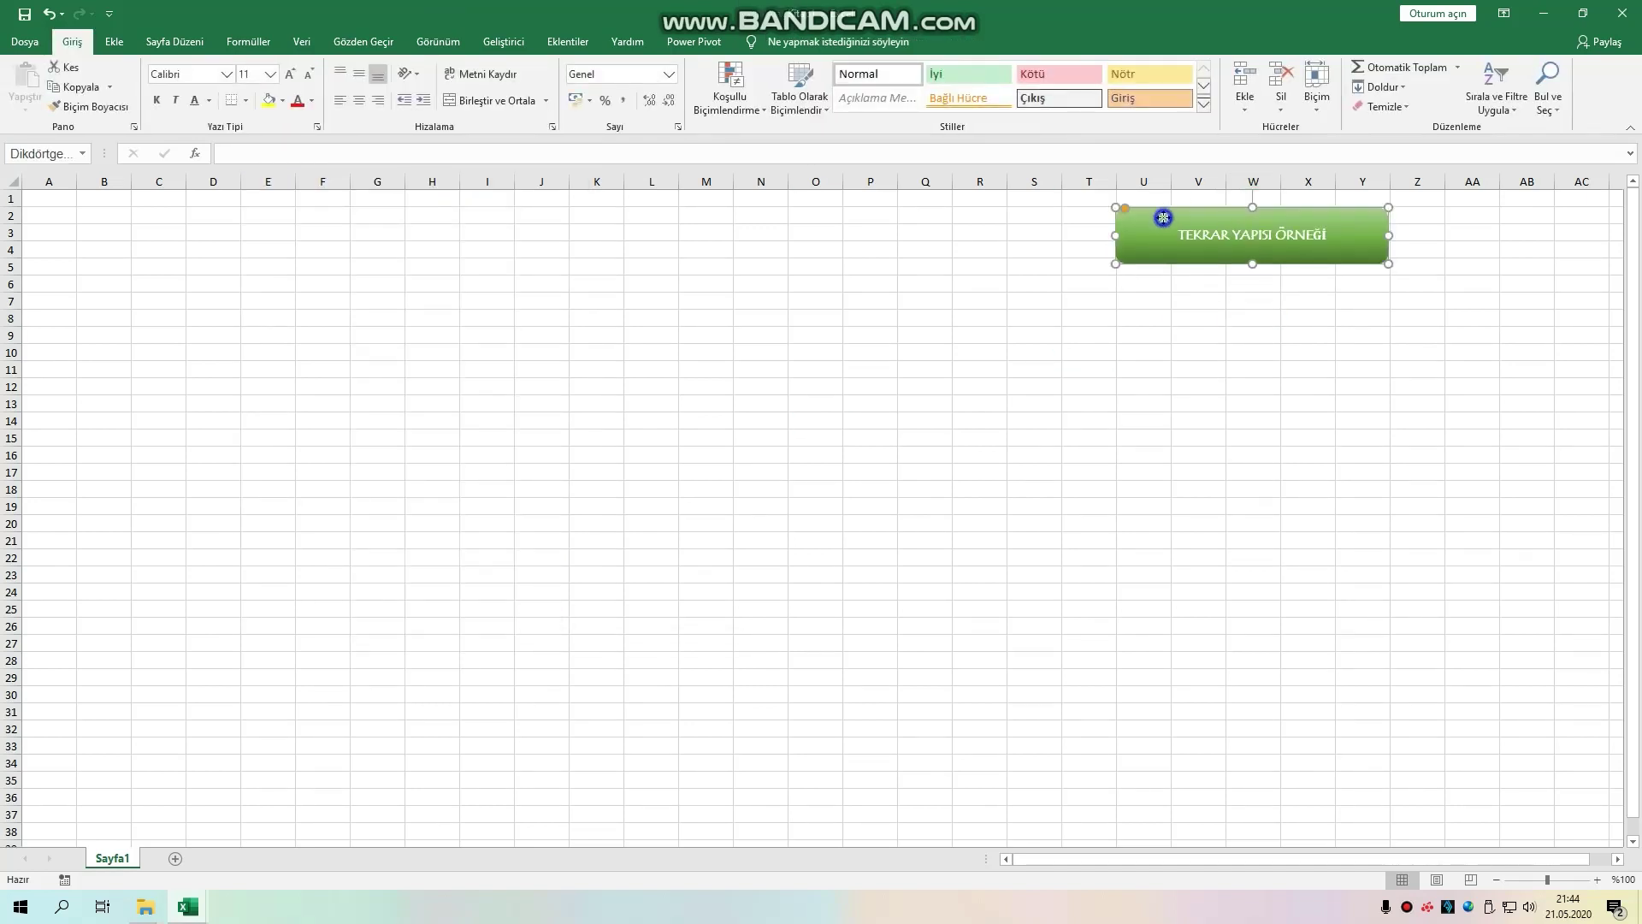
left_click(490, 42)
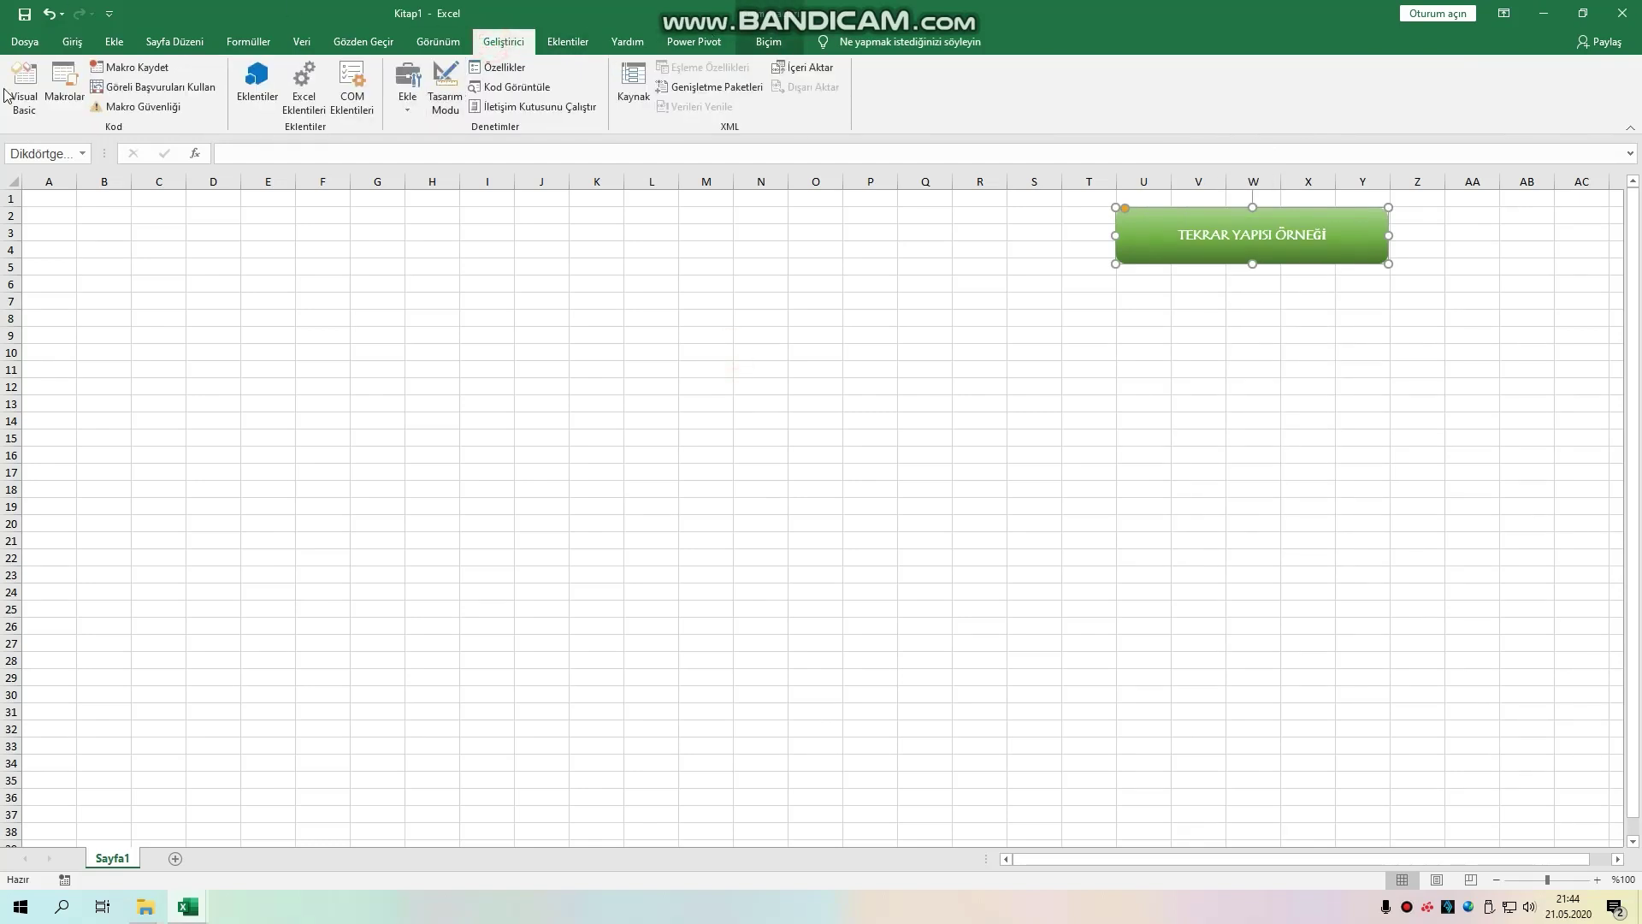
Step: Find the ornek macro in Excel's macro list, then close the list
left_click(60, 81)
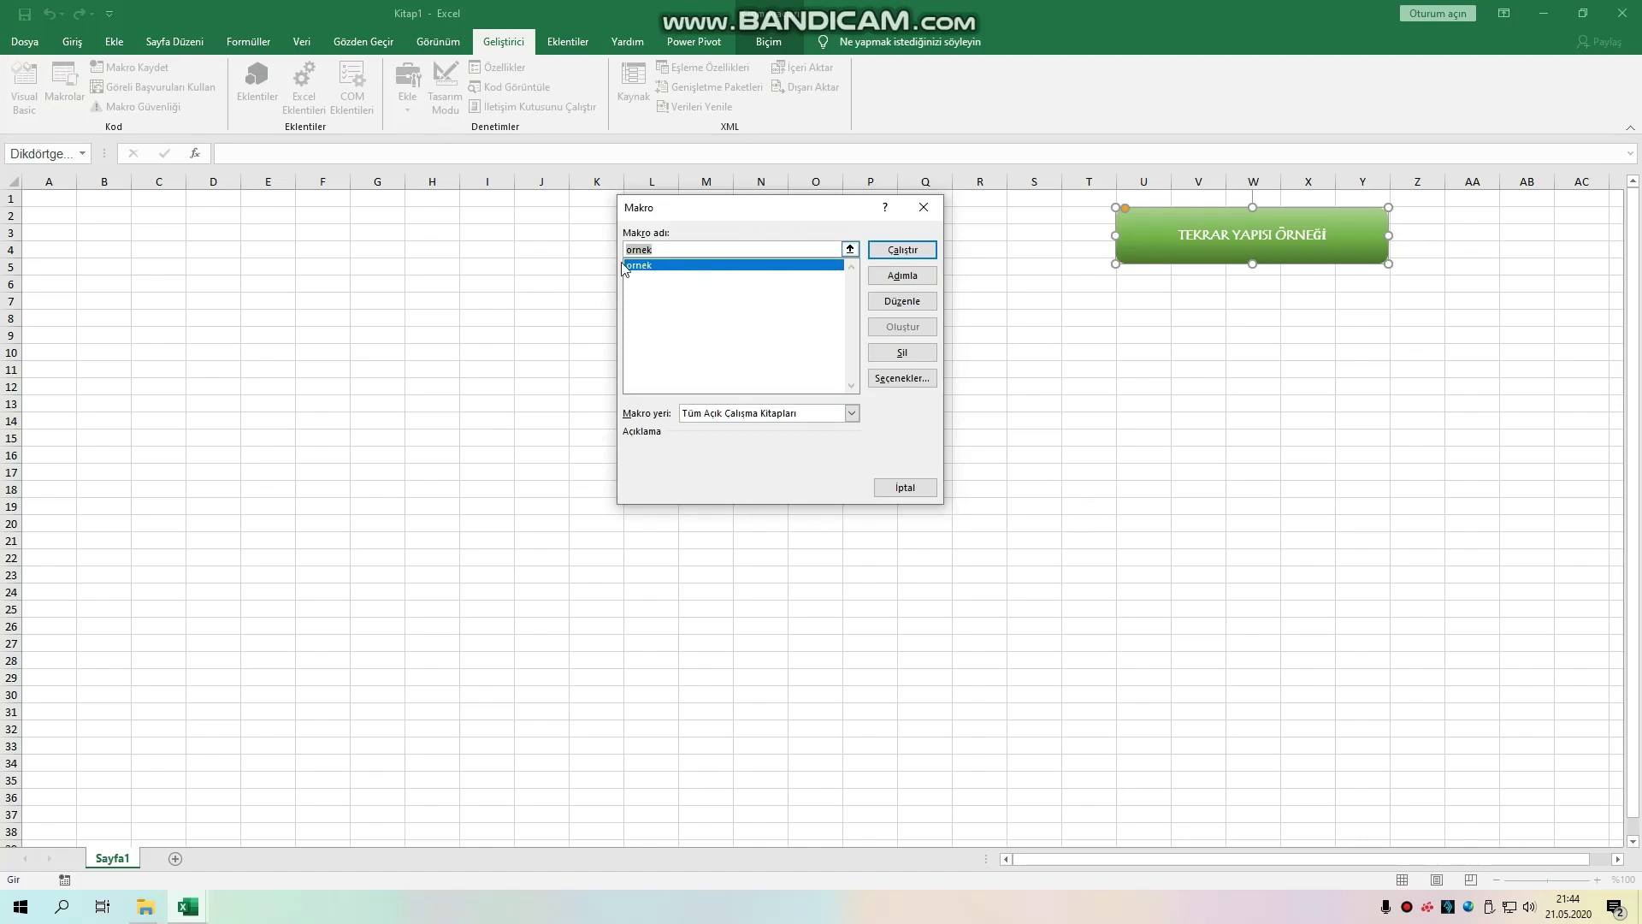
mouse_move(187, 907)
left_click(285, 848)
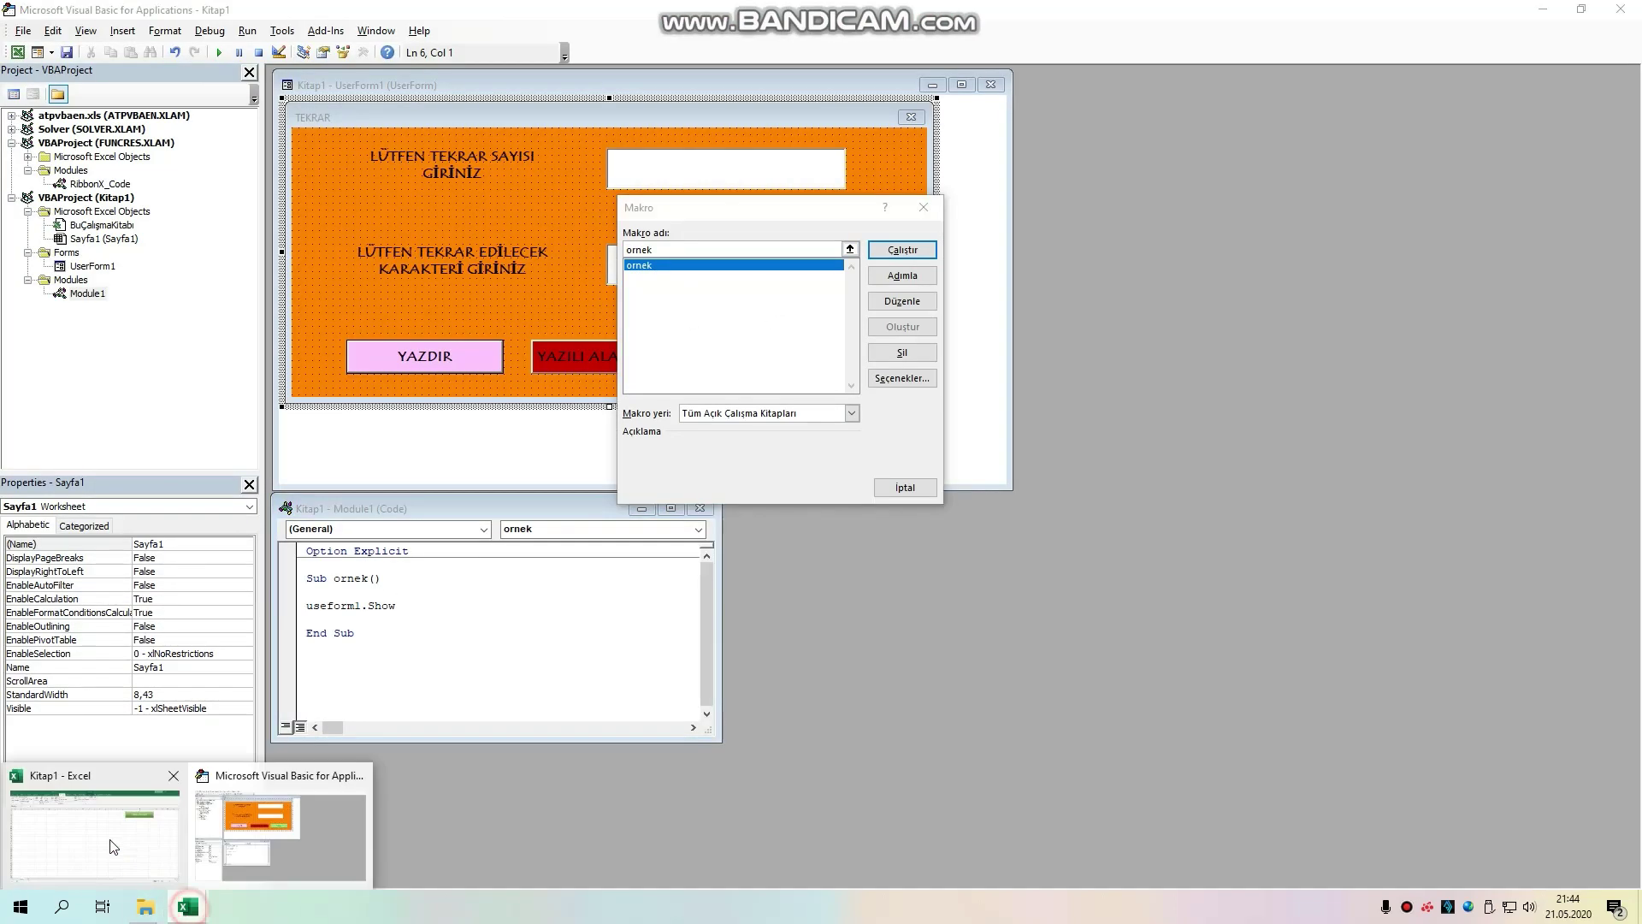
left_click(112, 834)
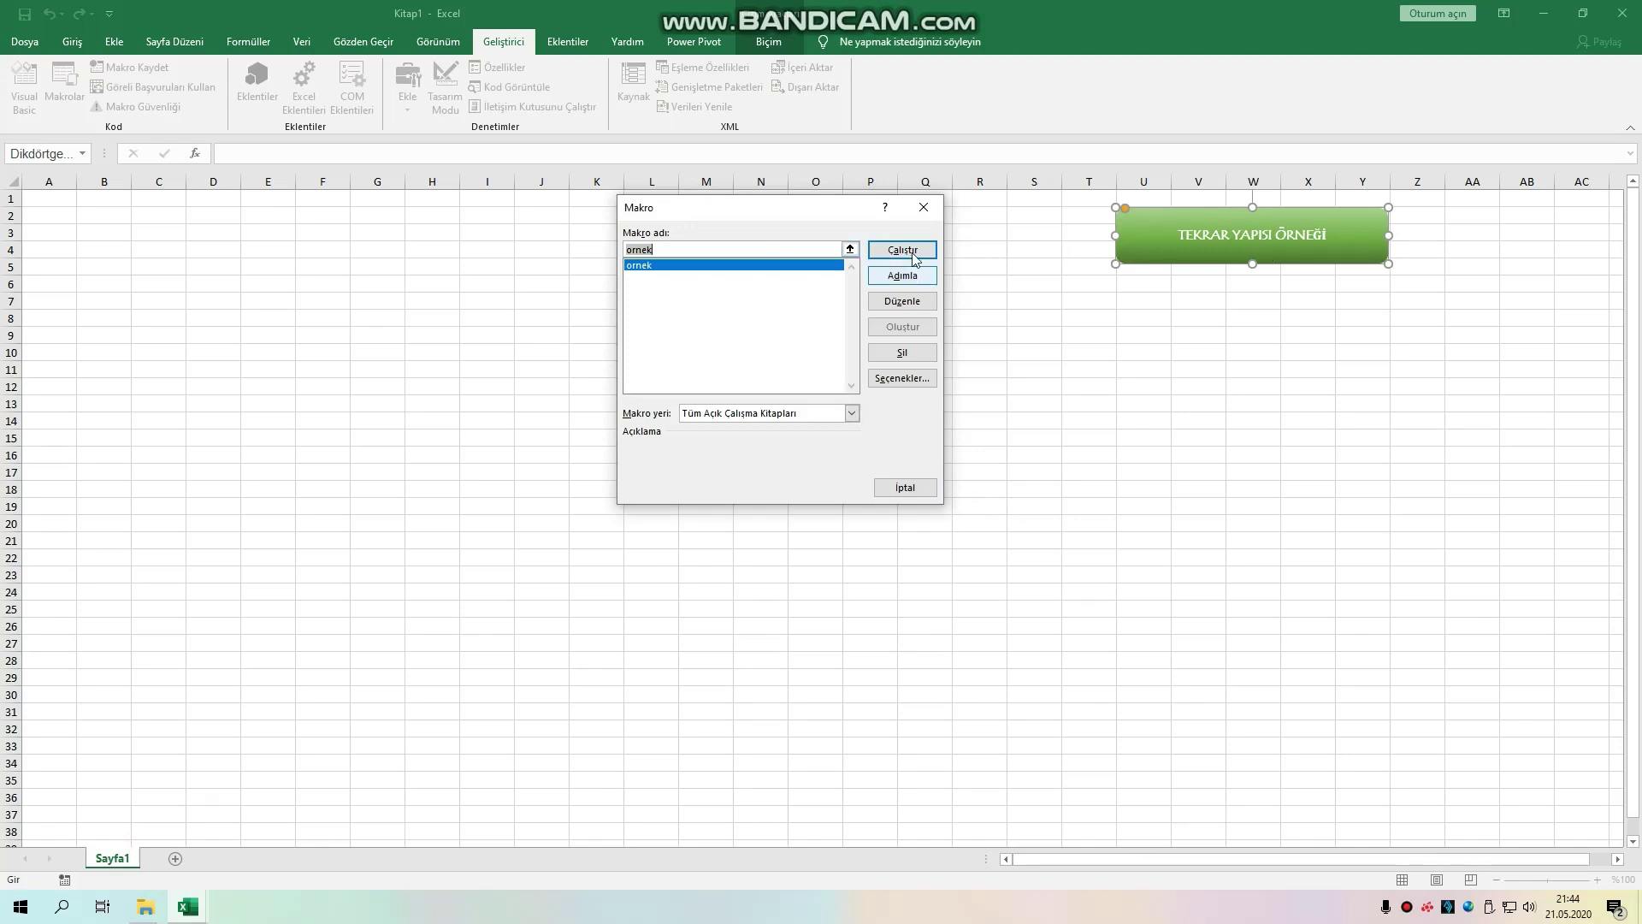
left_click(669, 266)
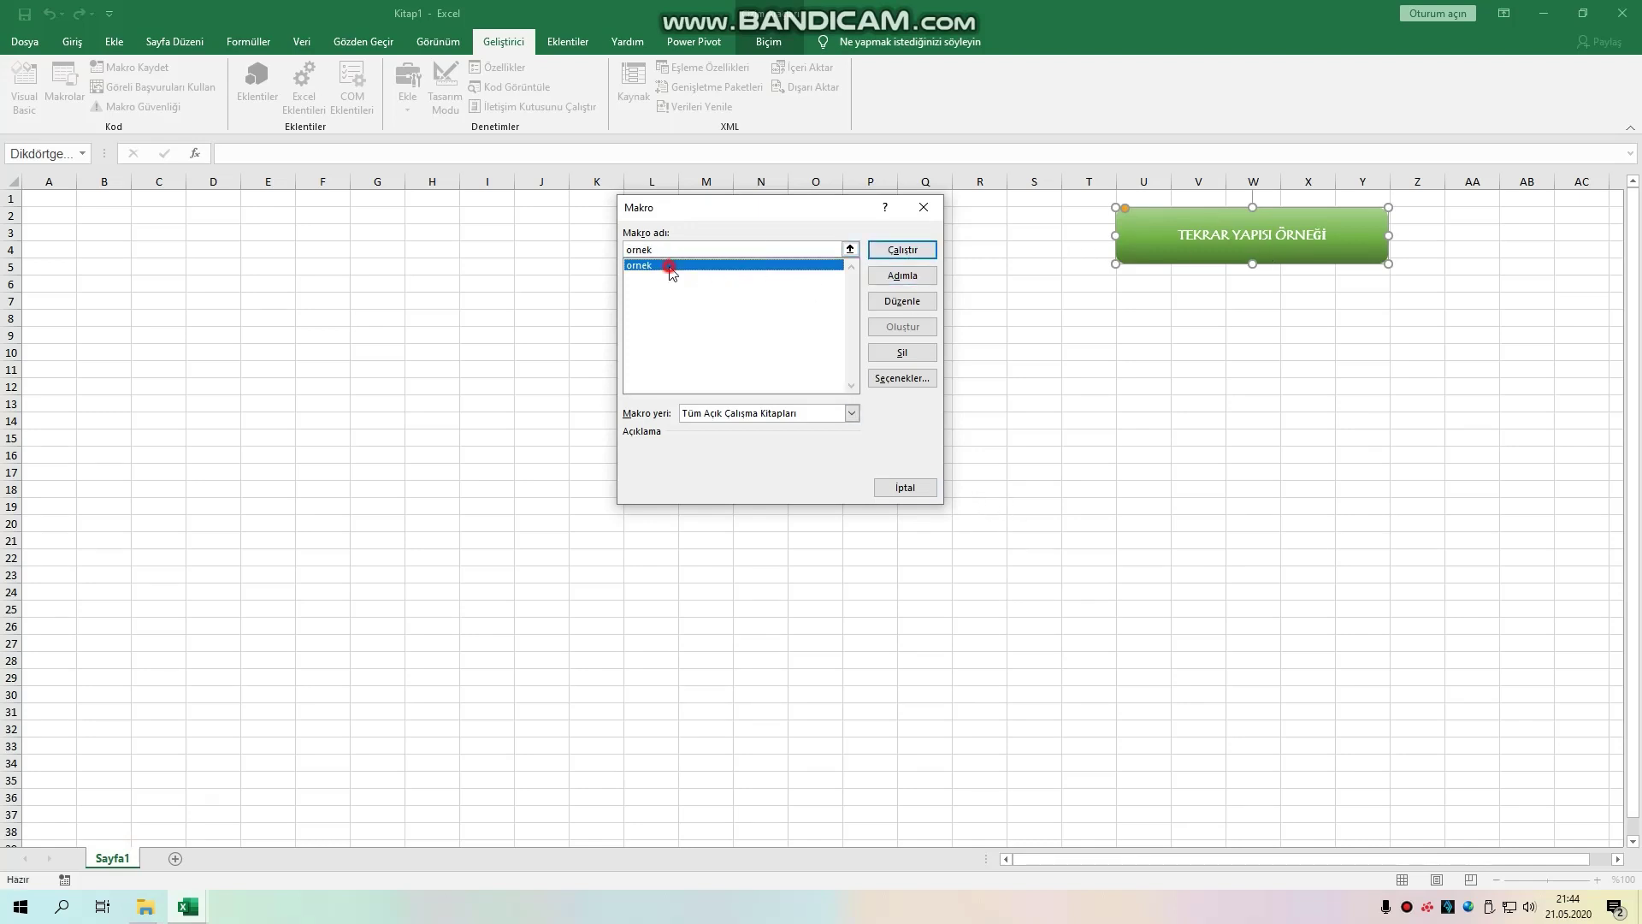
left_click(924, 207)
Step: Assign the ornek macro to the green TEKRAR YAPISI ÖRNEĞİ shape and return to the VBA editor
right_click(1215, 231)
left_click(1090, 438)
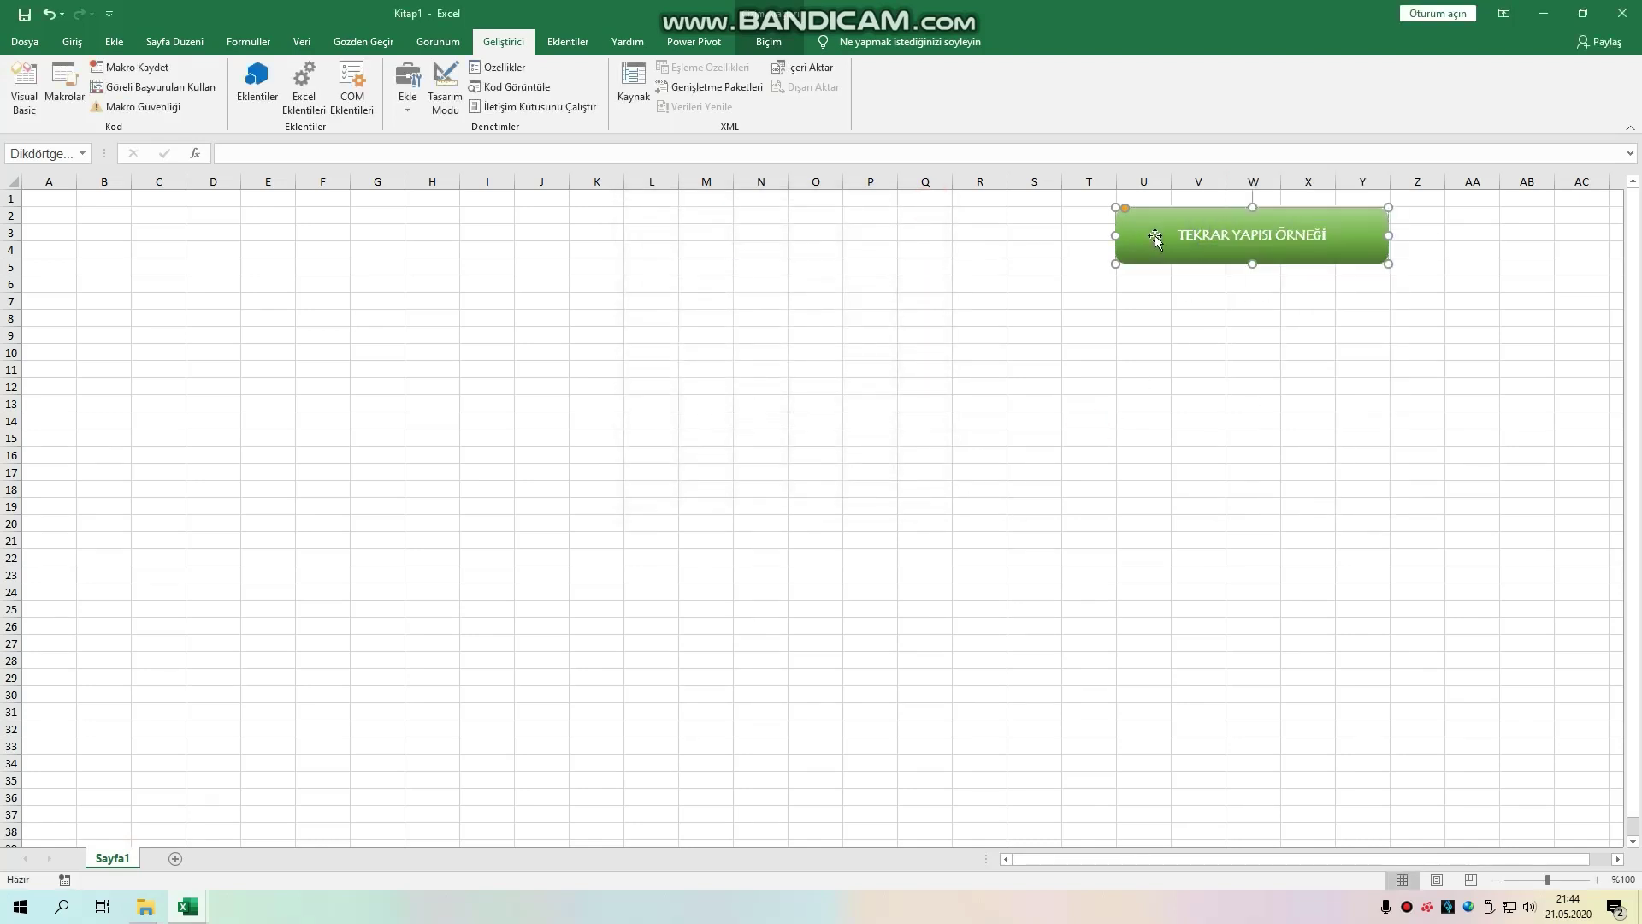
right_click(1154, 238)
left_click(1221, 492)
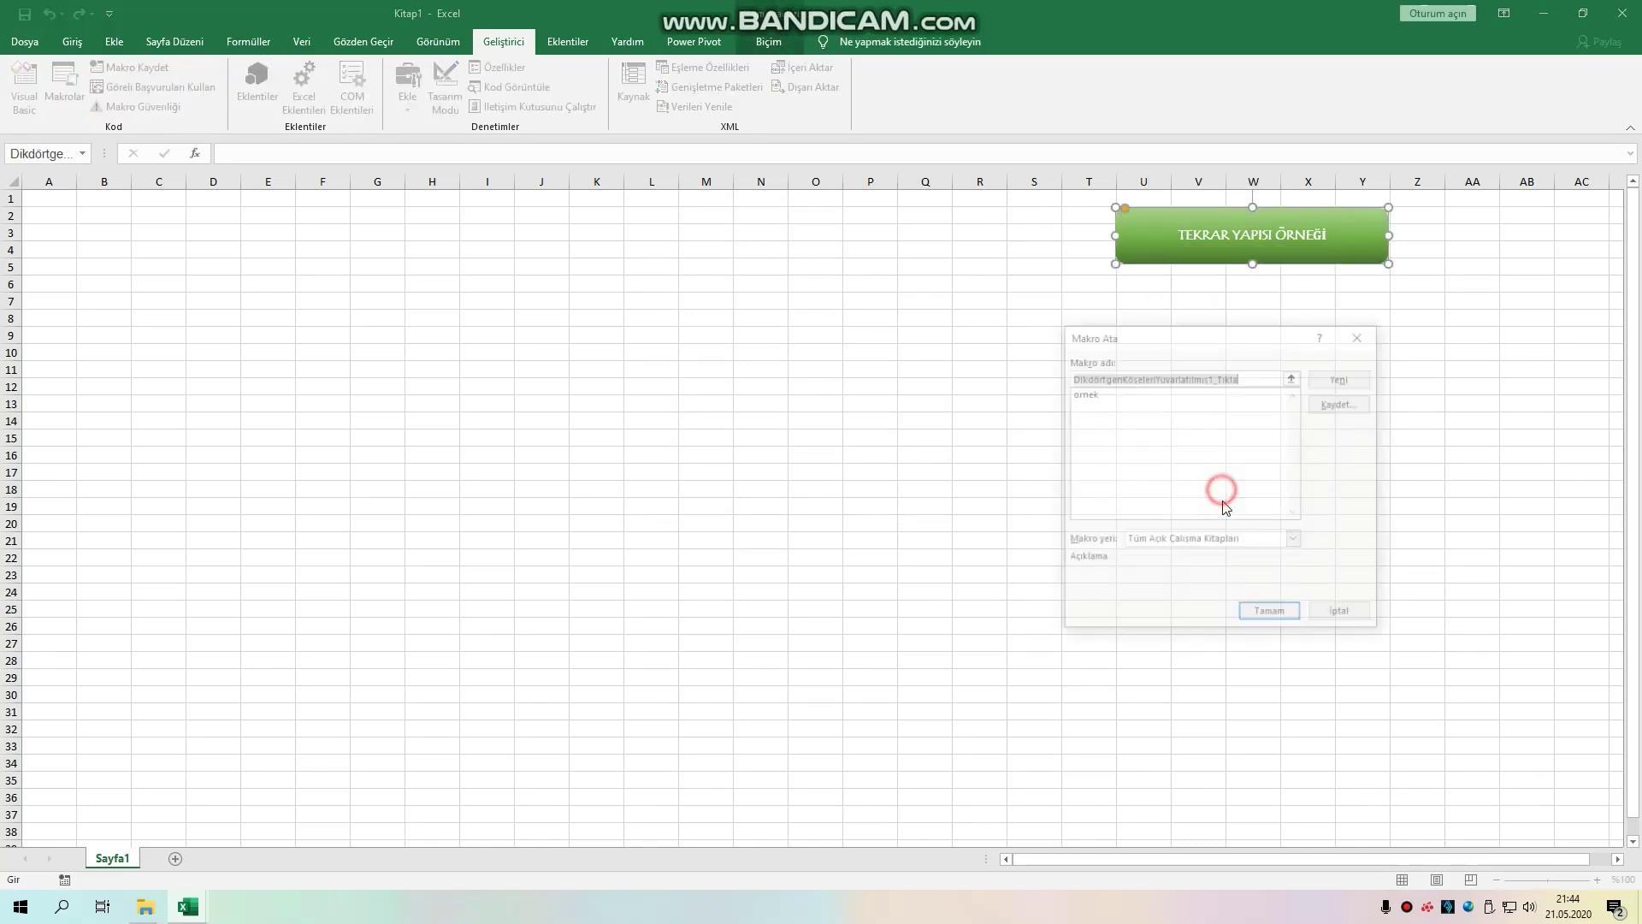
left_click(1087, 392)
left_click(1268, 616)
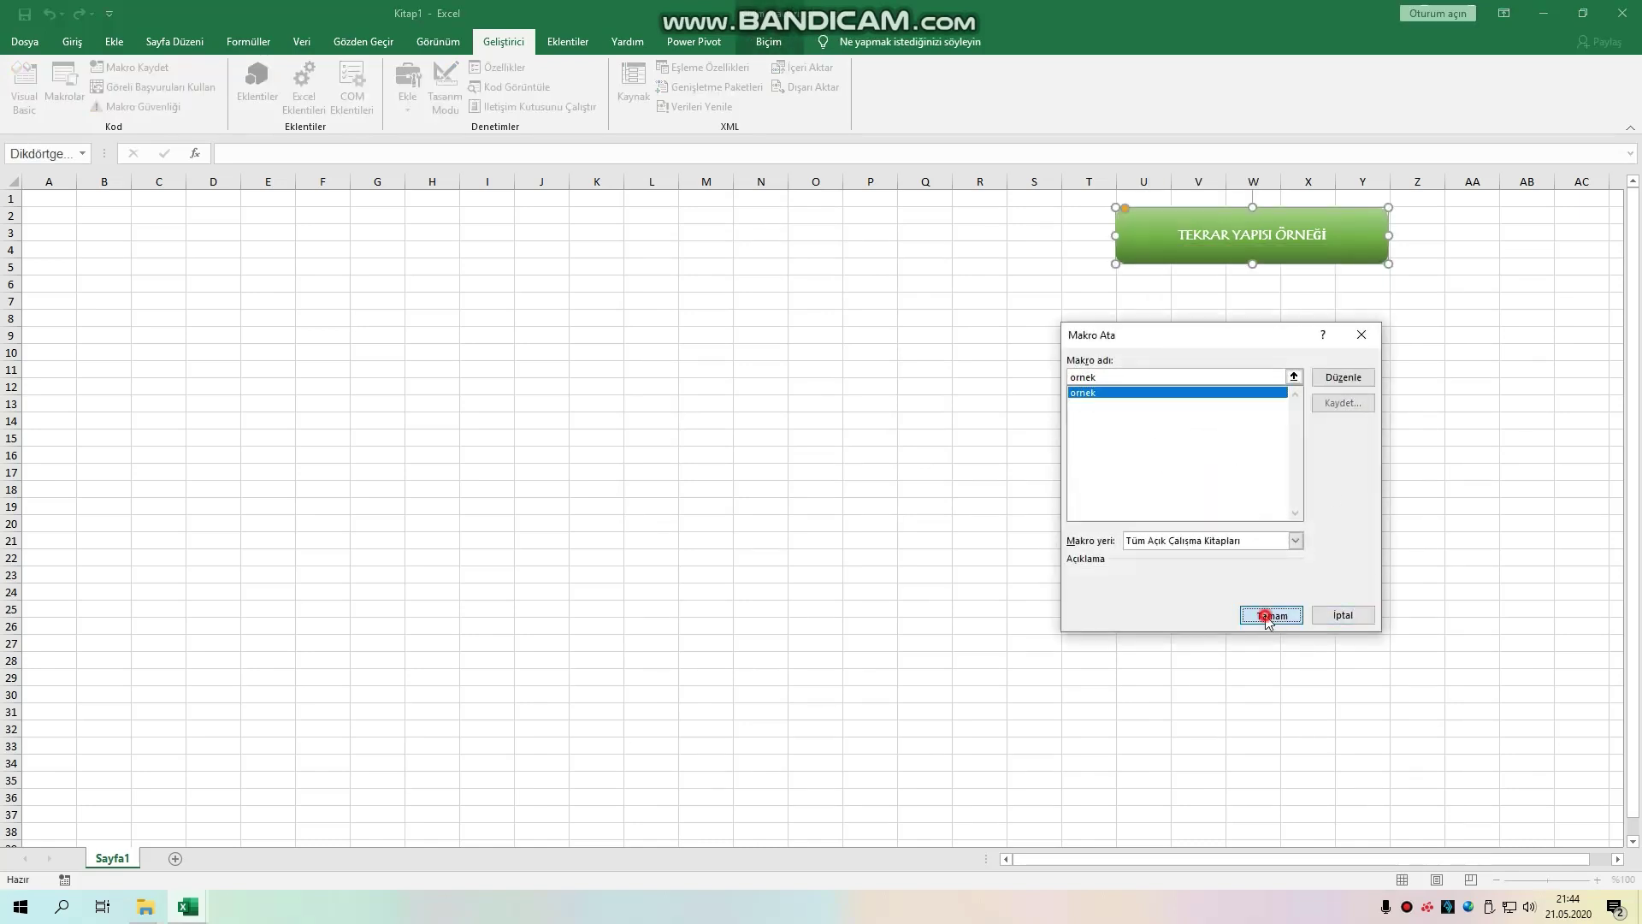
left_click(866, 335)
key("alt+F11")
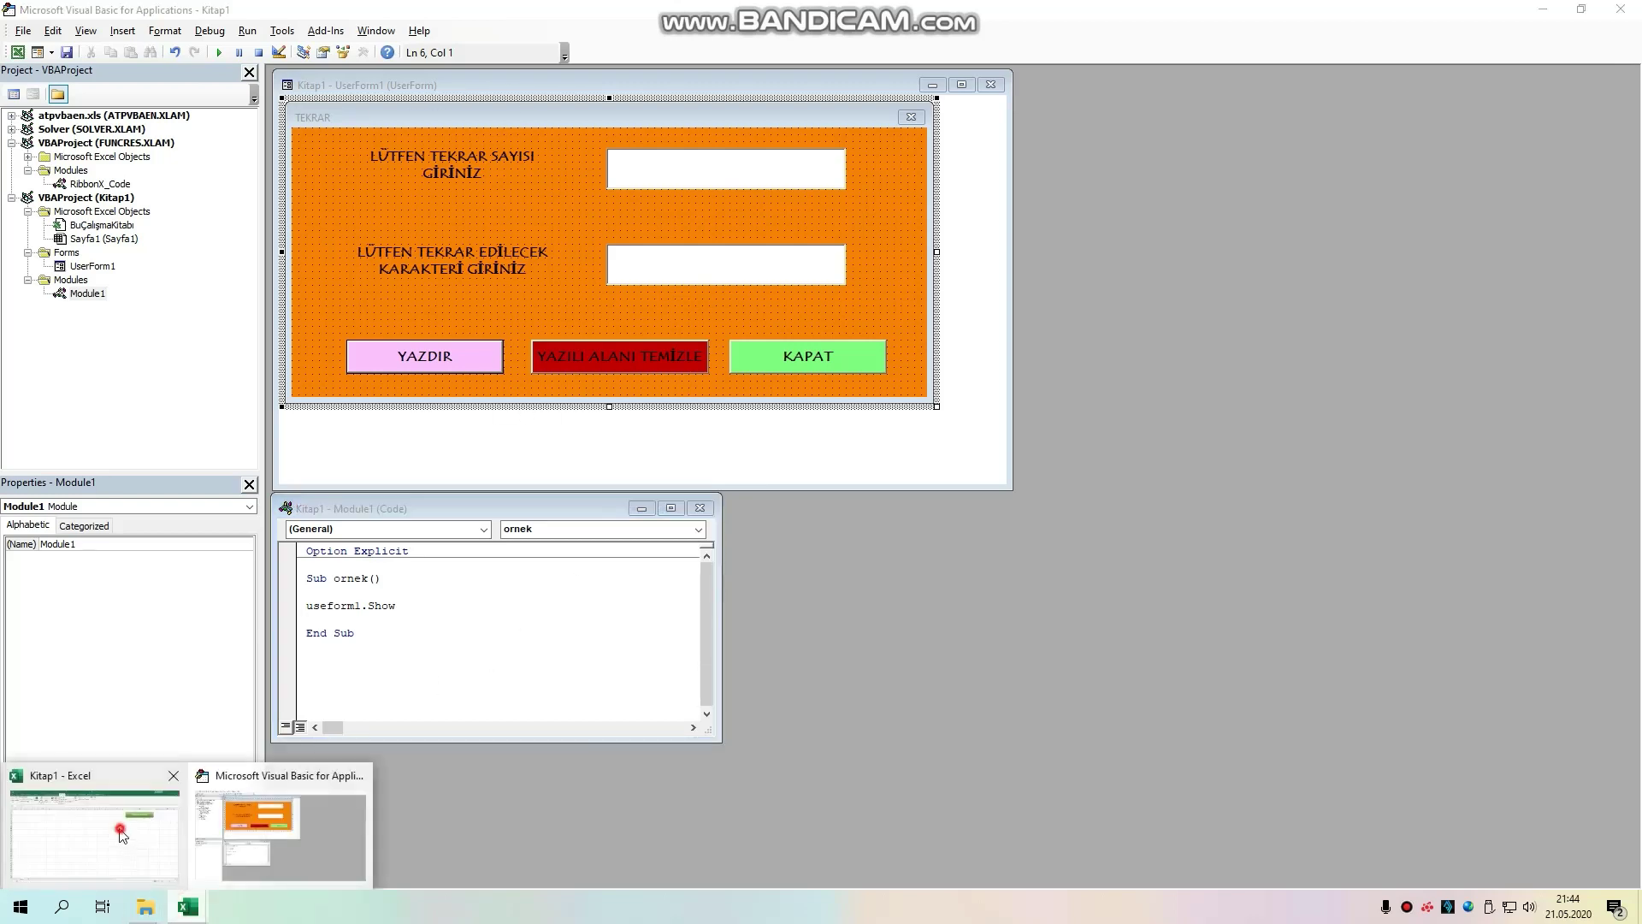
Step: Run the green button's macro and dismiss the Variable not defined compile error
left_click(98, 821)
left_click(1256, 240)
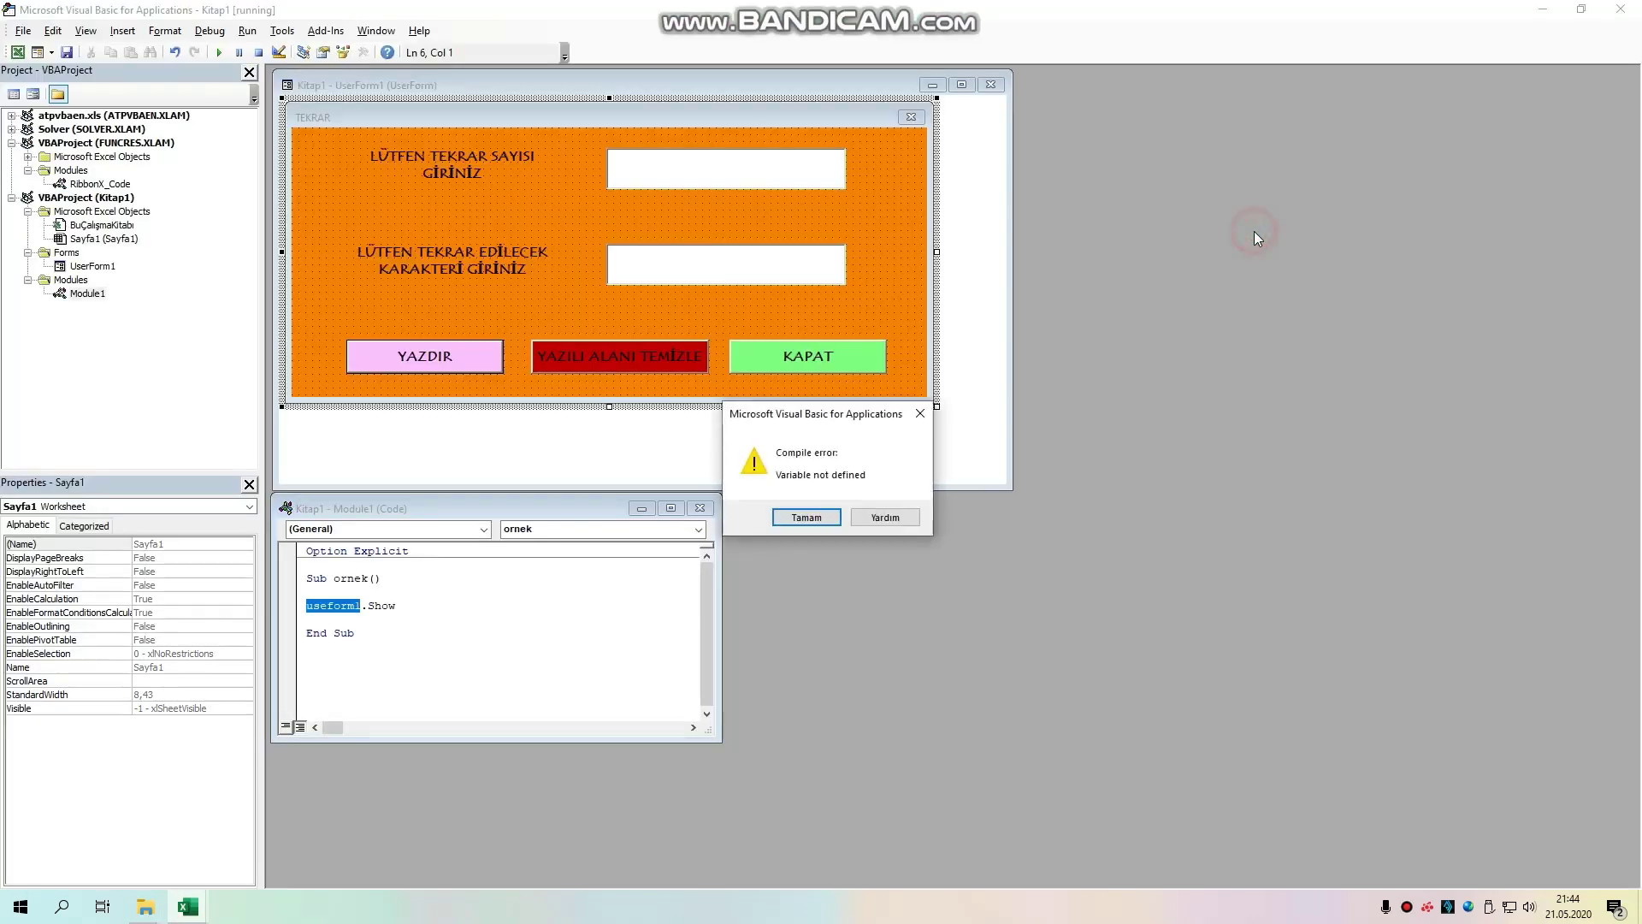
left_click(811, 519)
left_click(373, 158)
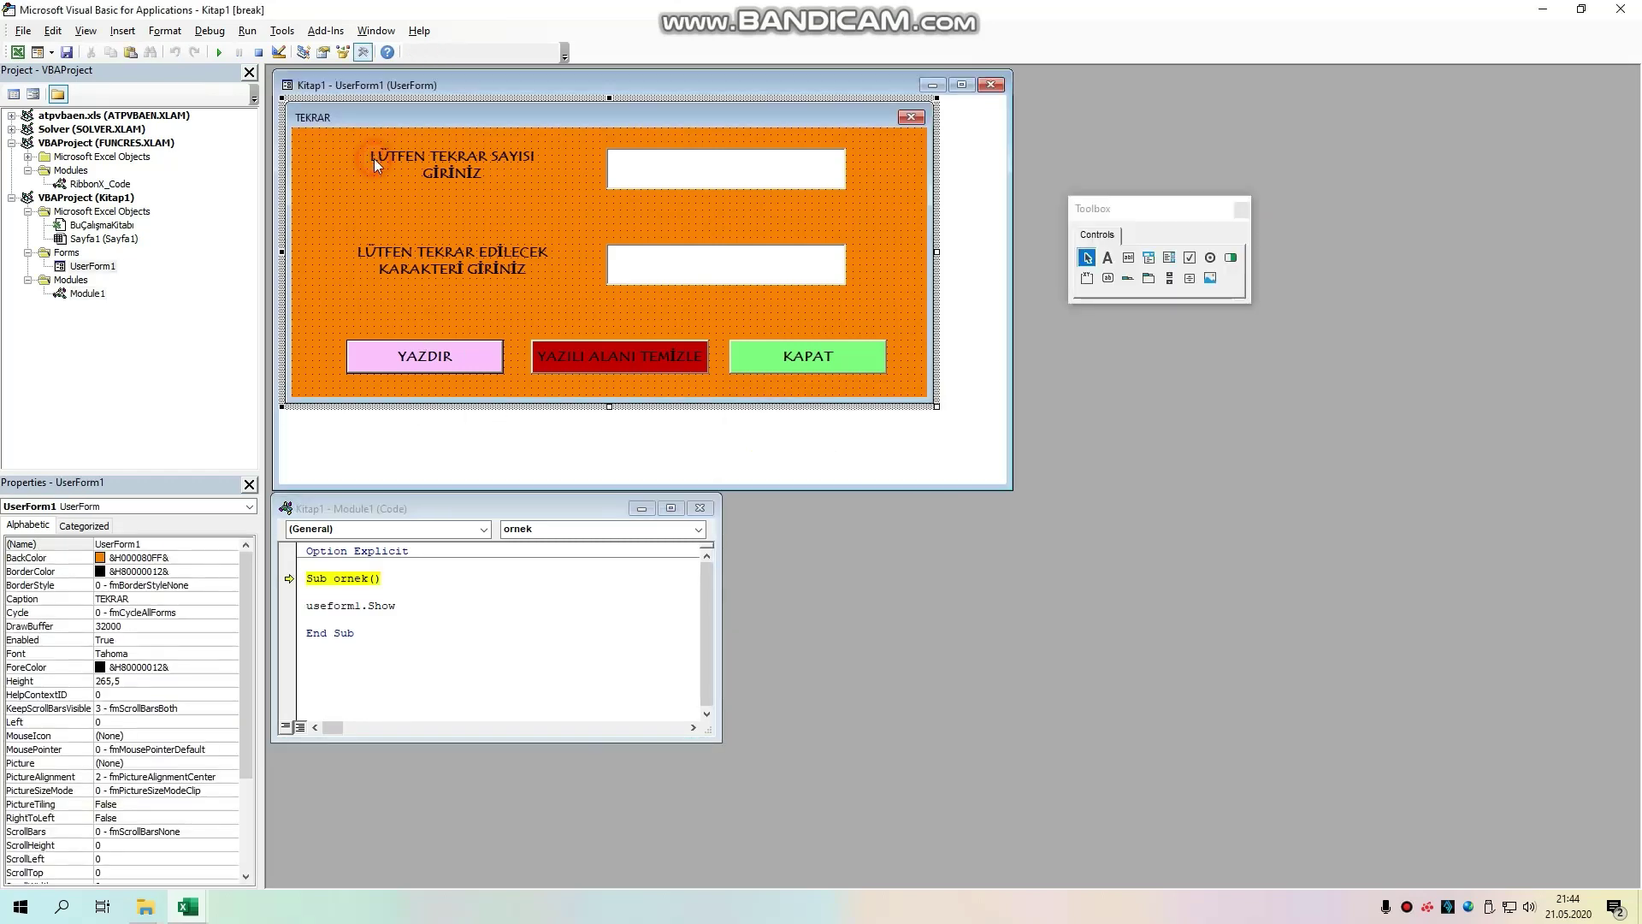
Step: Correct useform1 to UserForm1 in the ornek macro, then go back to Excel's green button
double_click(323, 607)
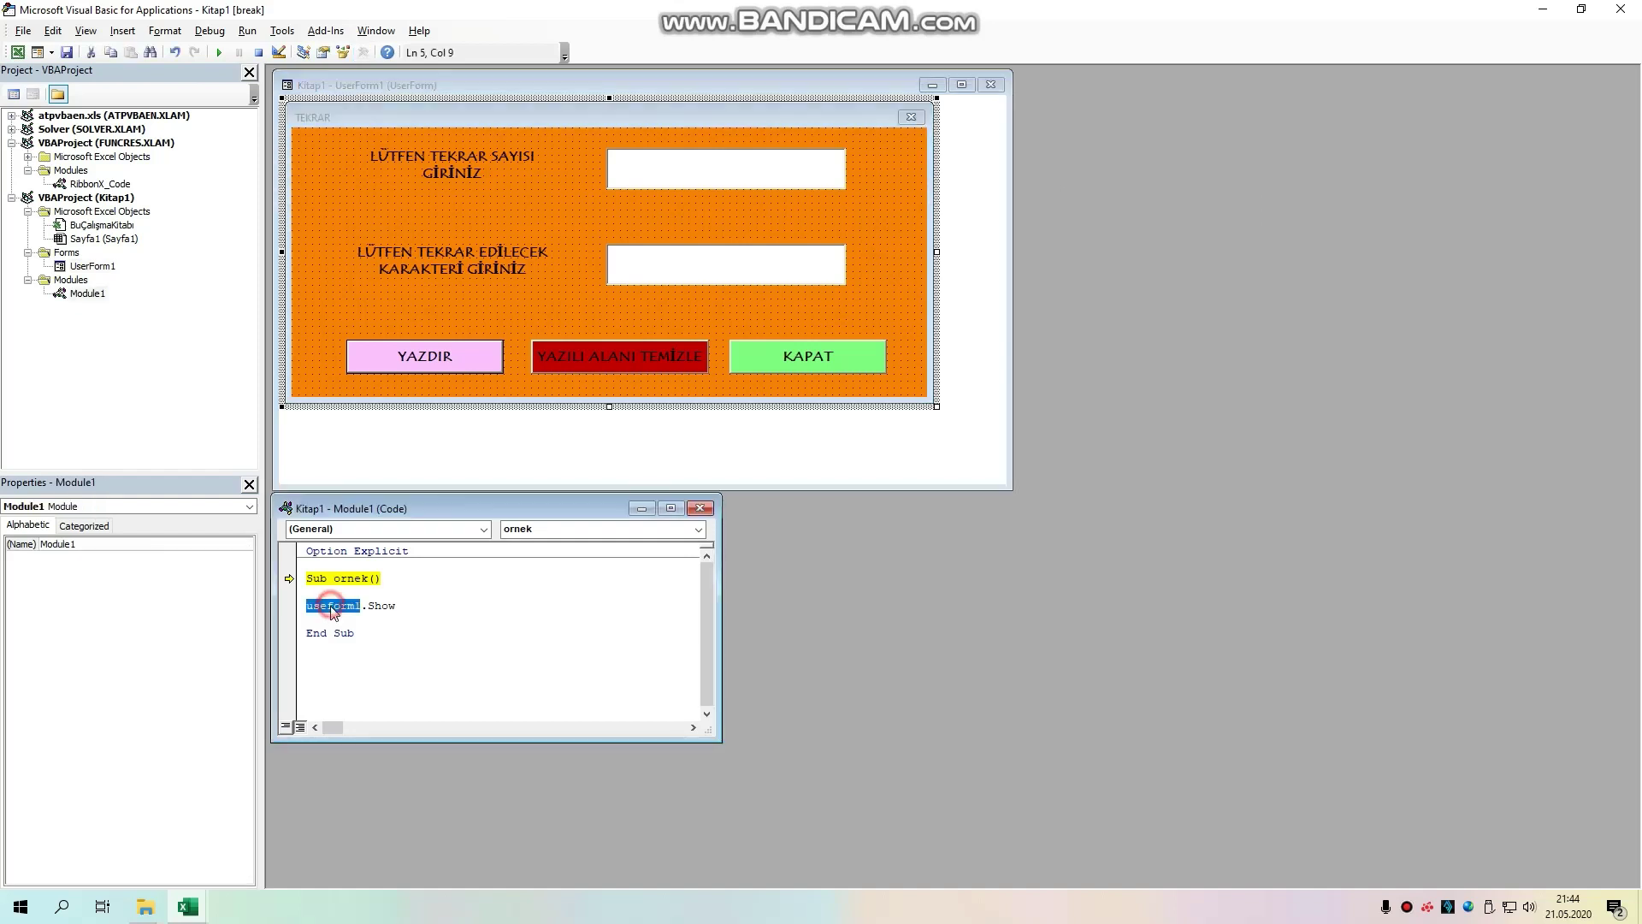
left_click(327, 607)
type("R")
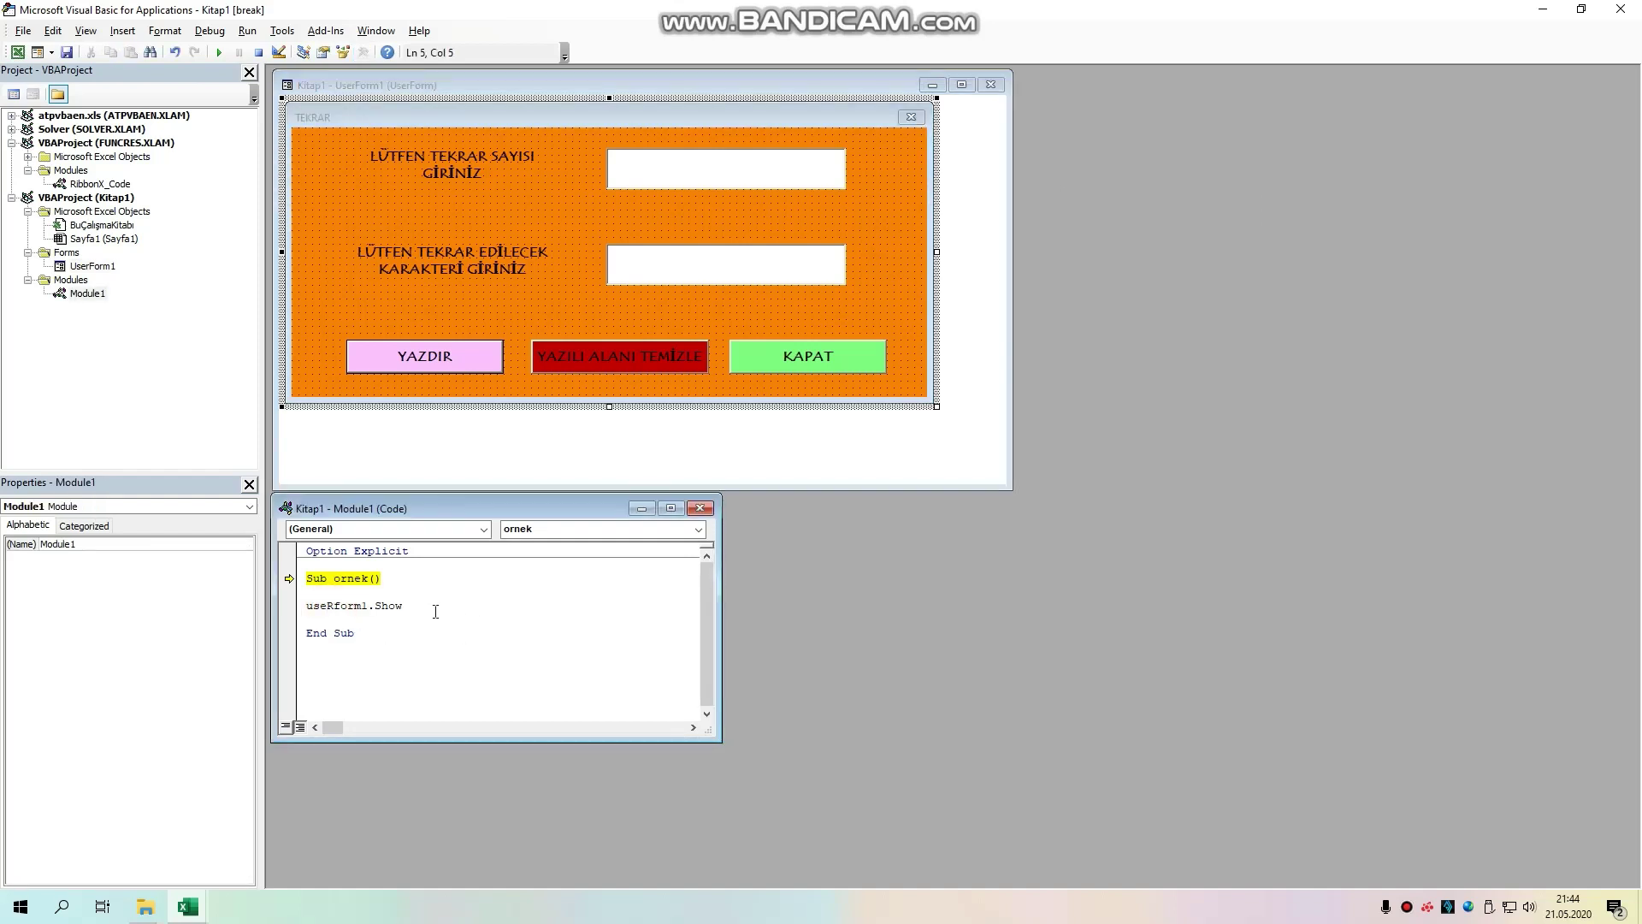
left_click(377, 621)
mouse_move(188, 906)
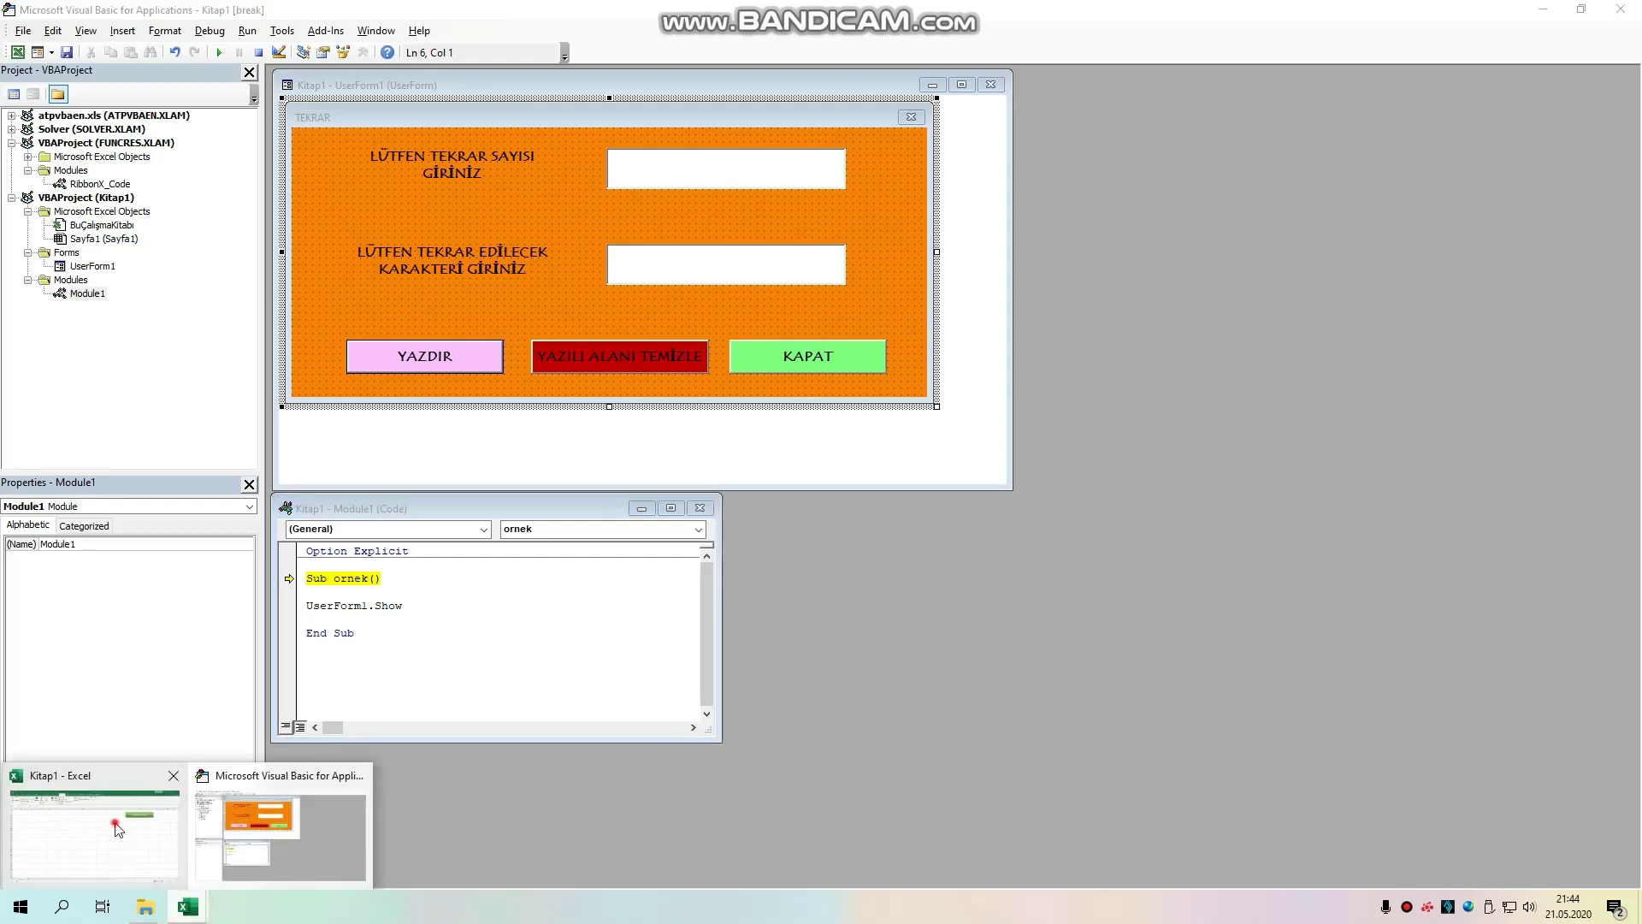
left_click(118, 826)
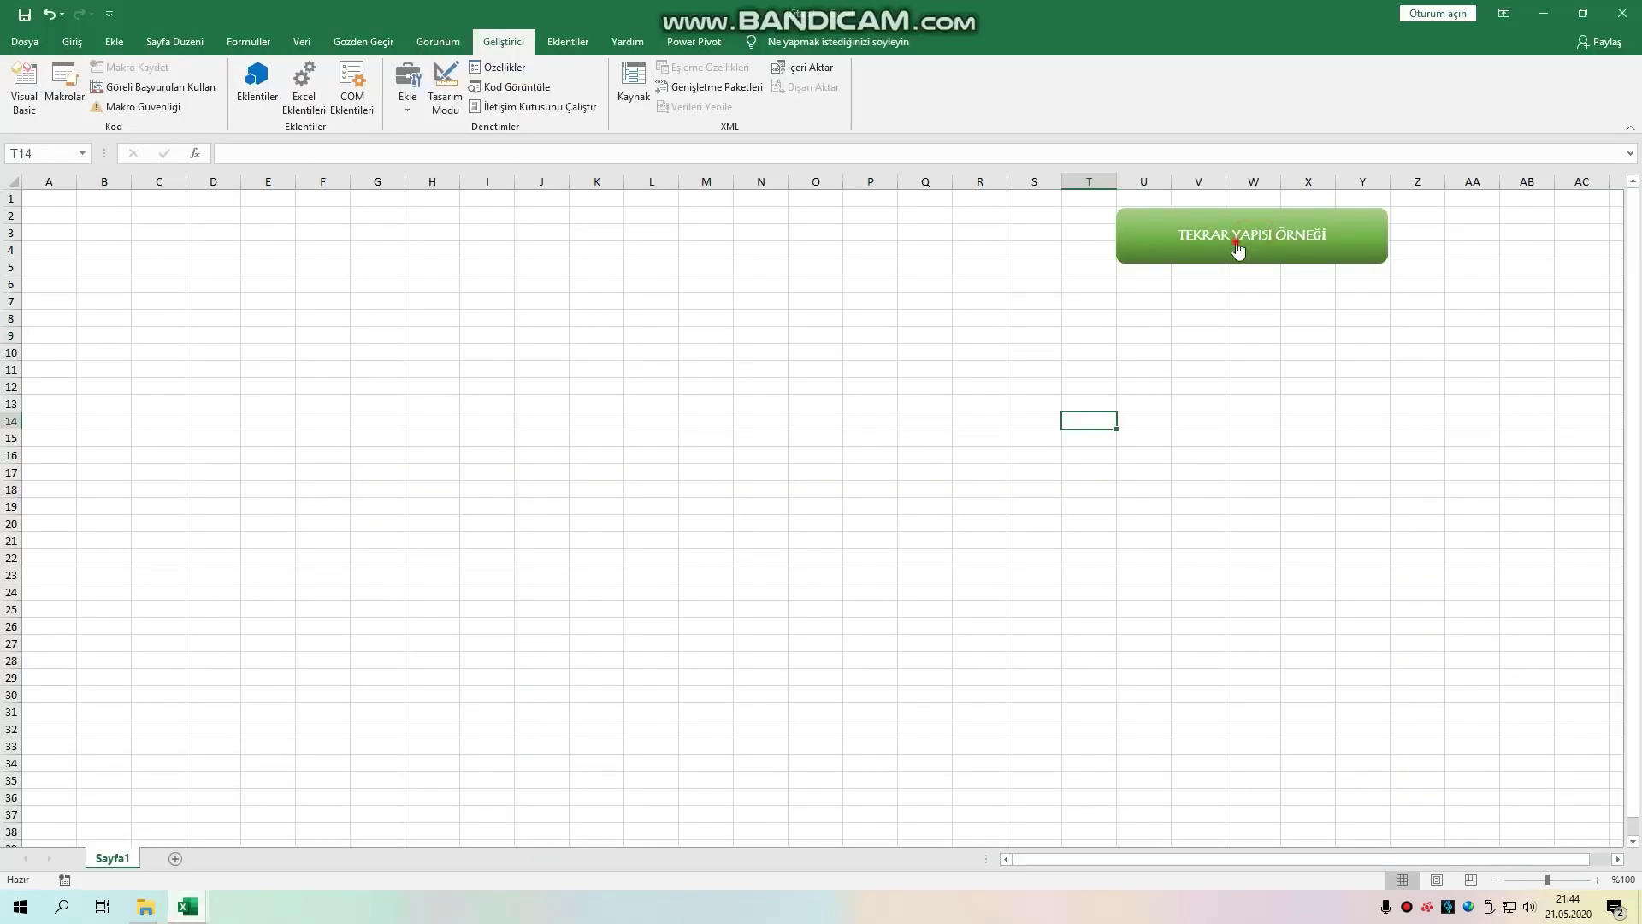
left_click(864, 369)
right_click(1207, 244)
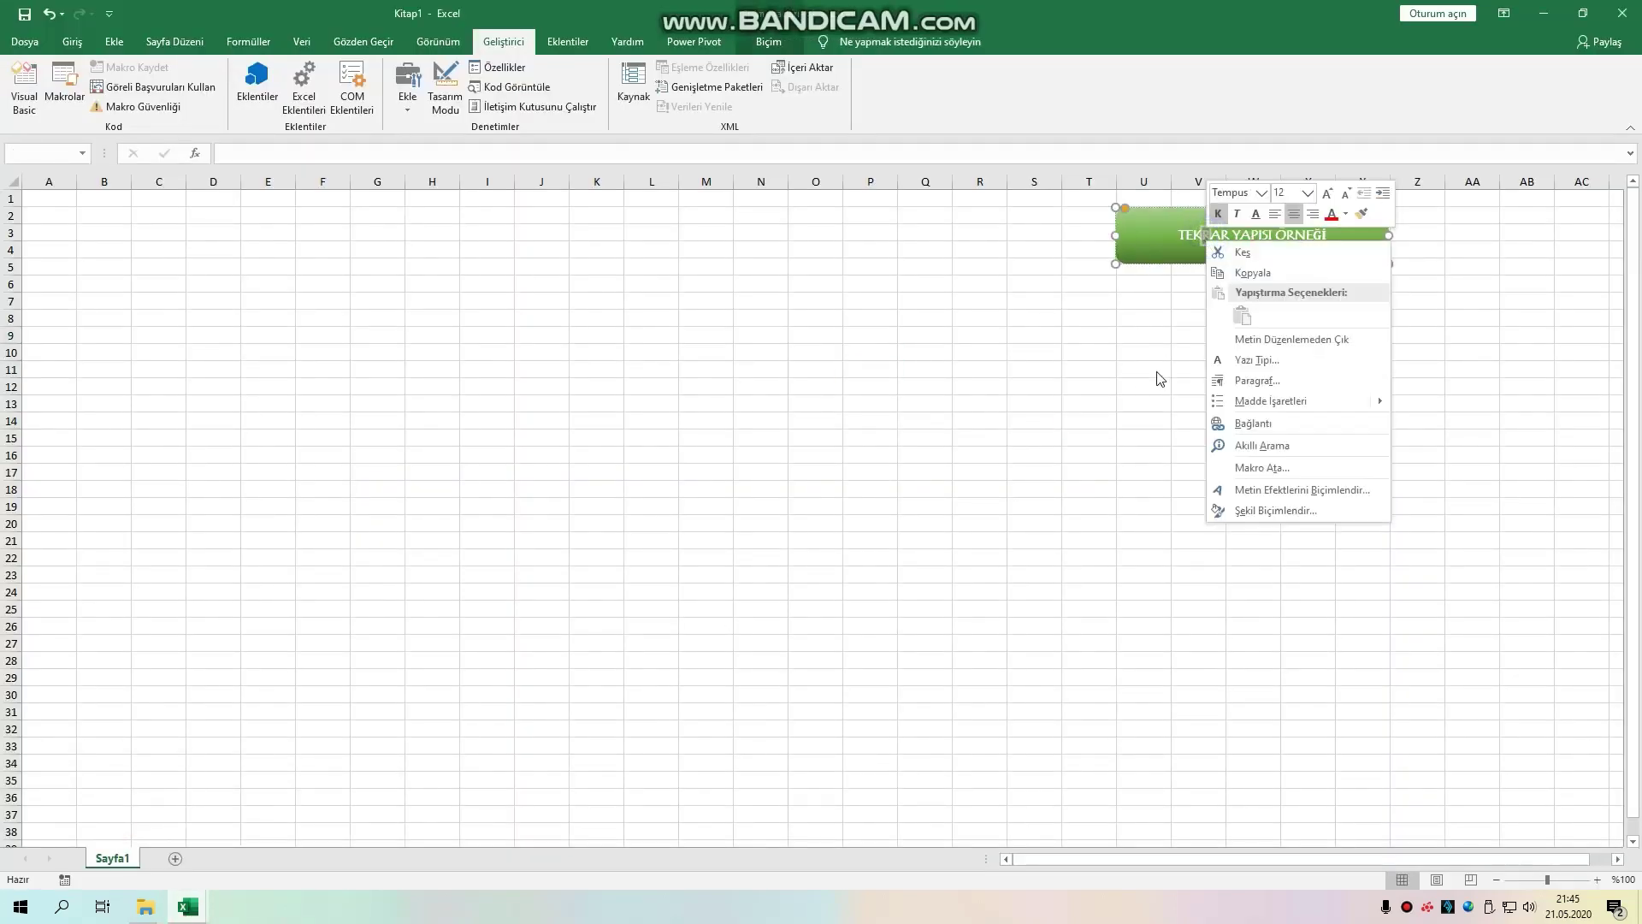
Step: Assign the ornek macro to the green button through Makro Ata and confirm with Tamam
left_click(1262, 467)
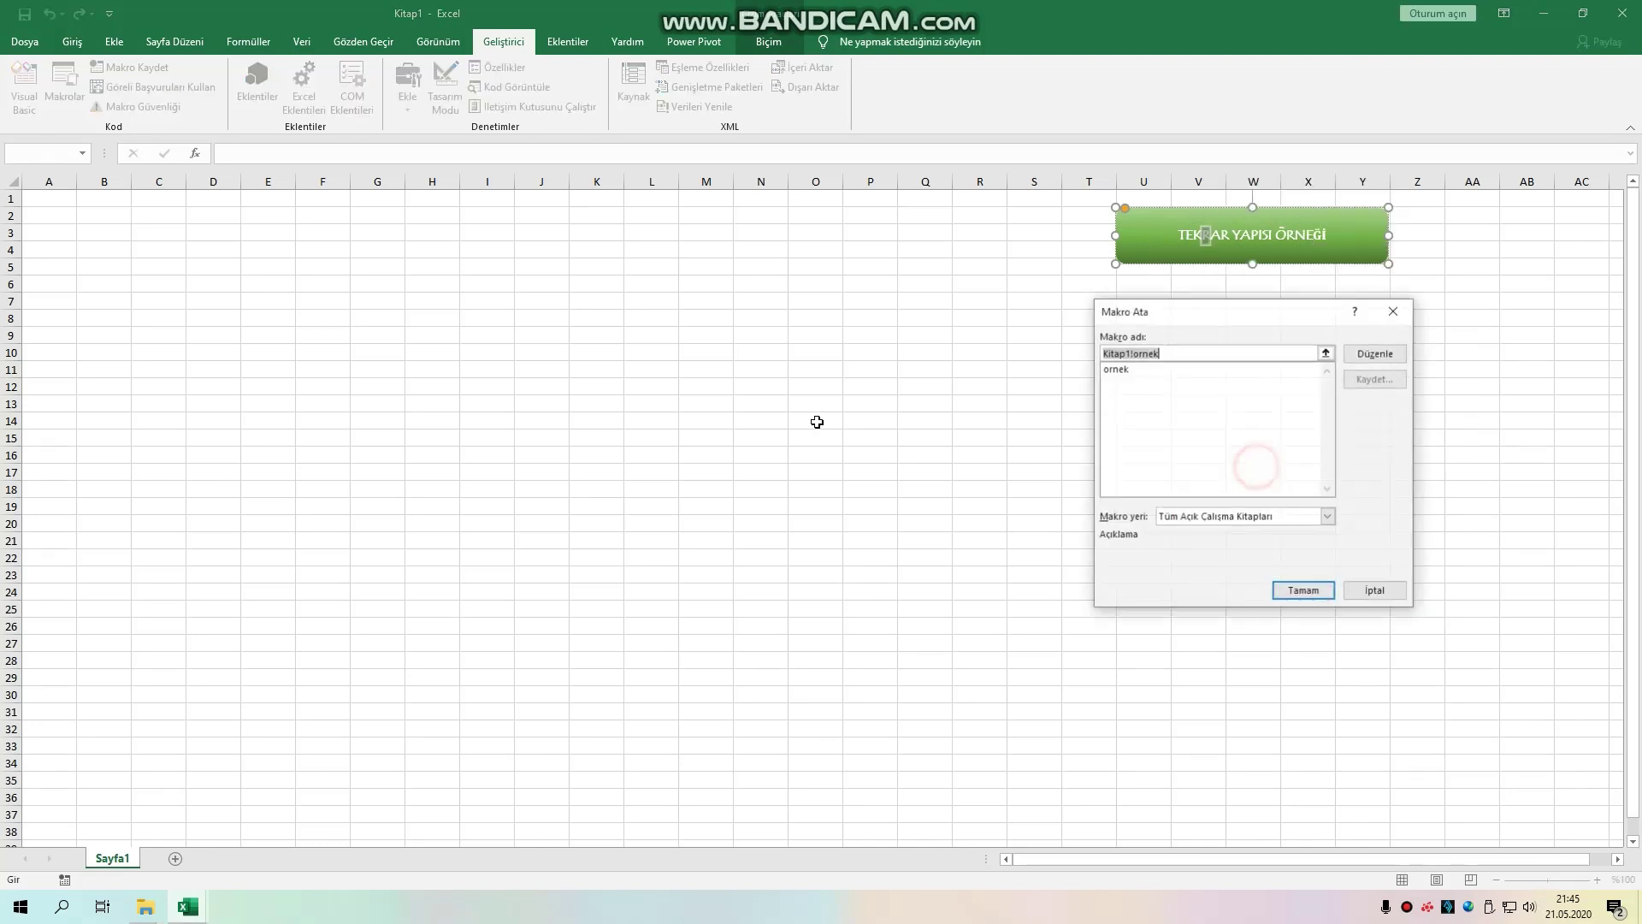
left_click(1119, 372)
left_click(1303, 590)
left_click(909, 371)
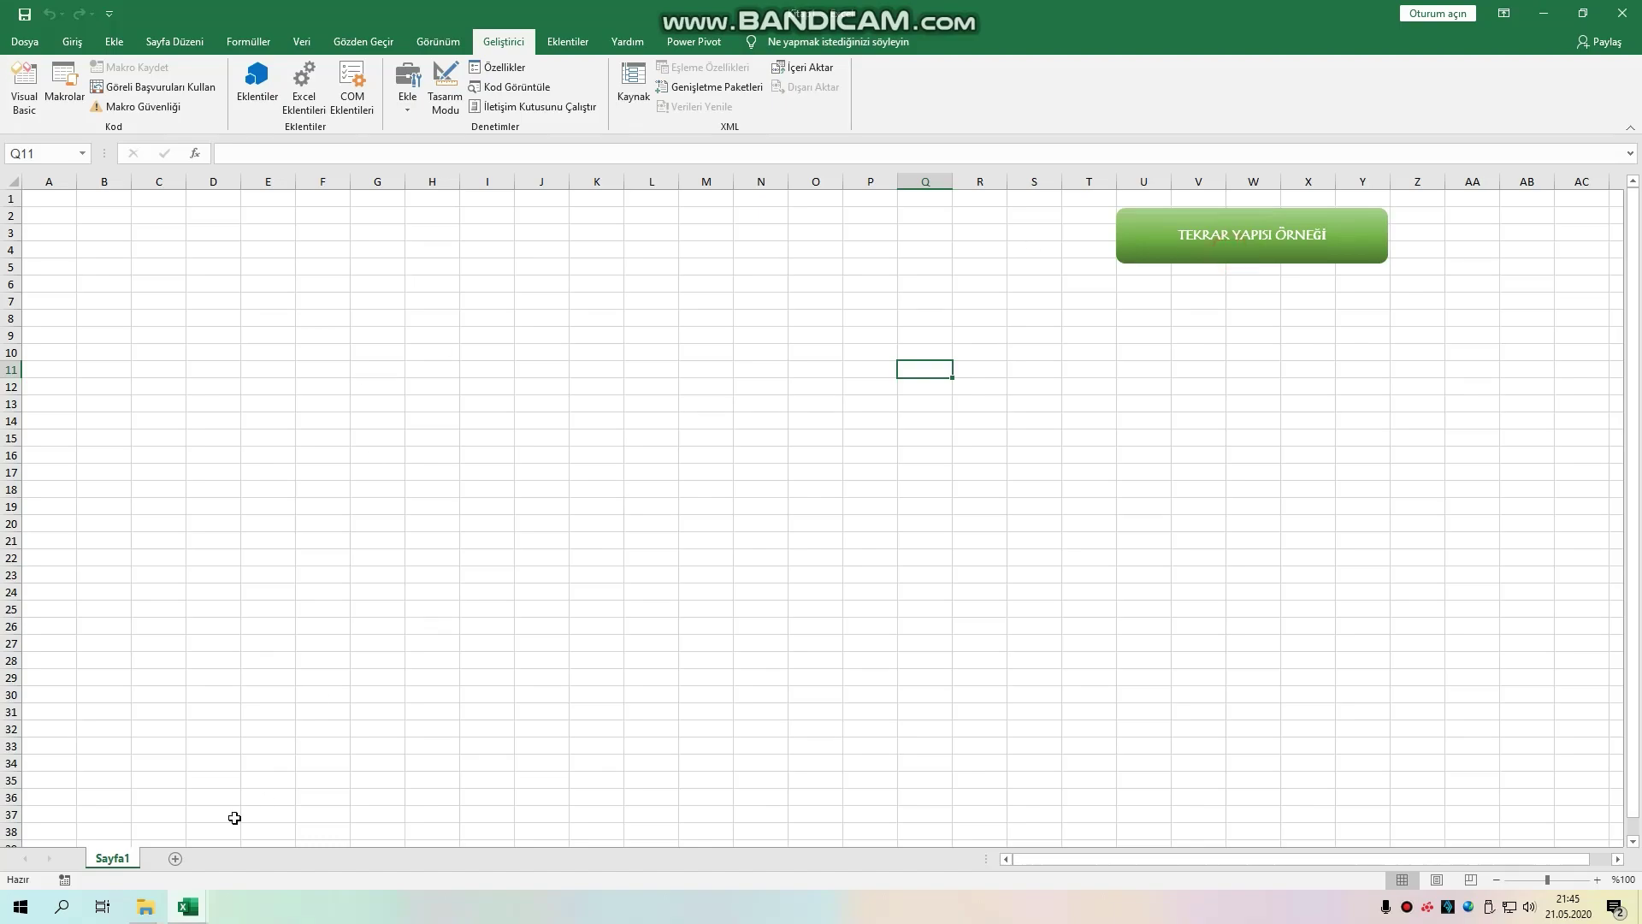
Step: Resume the paused macro with F5 in the VBA editor and close the TEKRAR form it shows
left_click(188, 906)
left_click(255, 864)
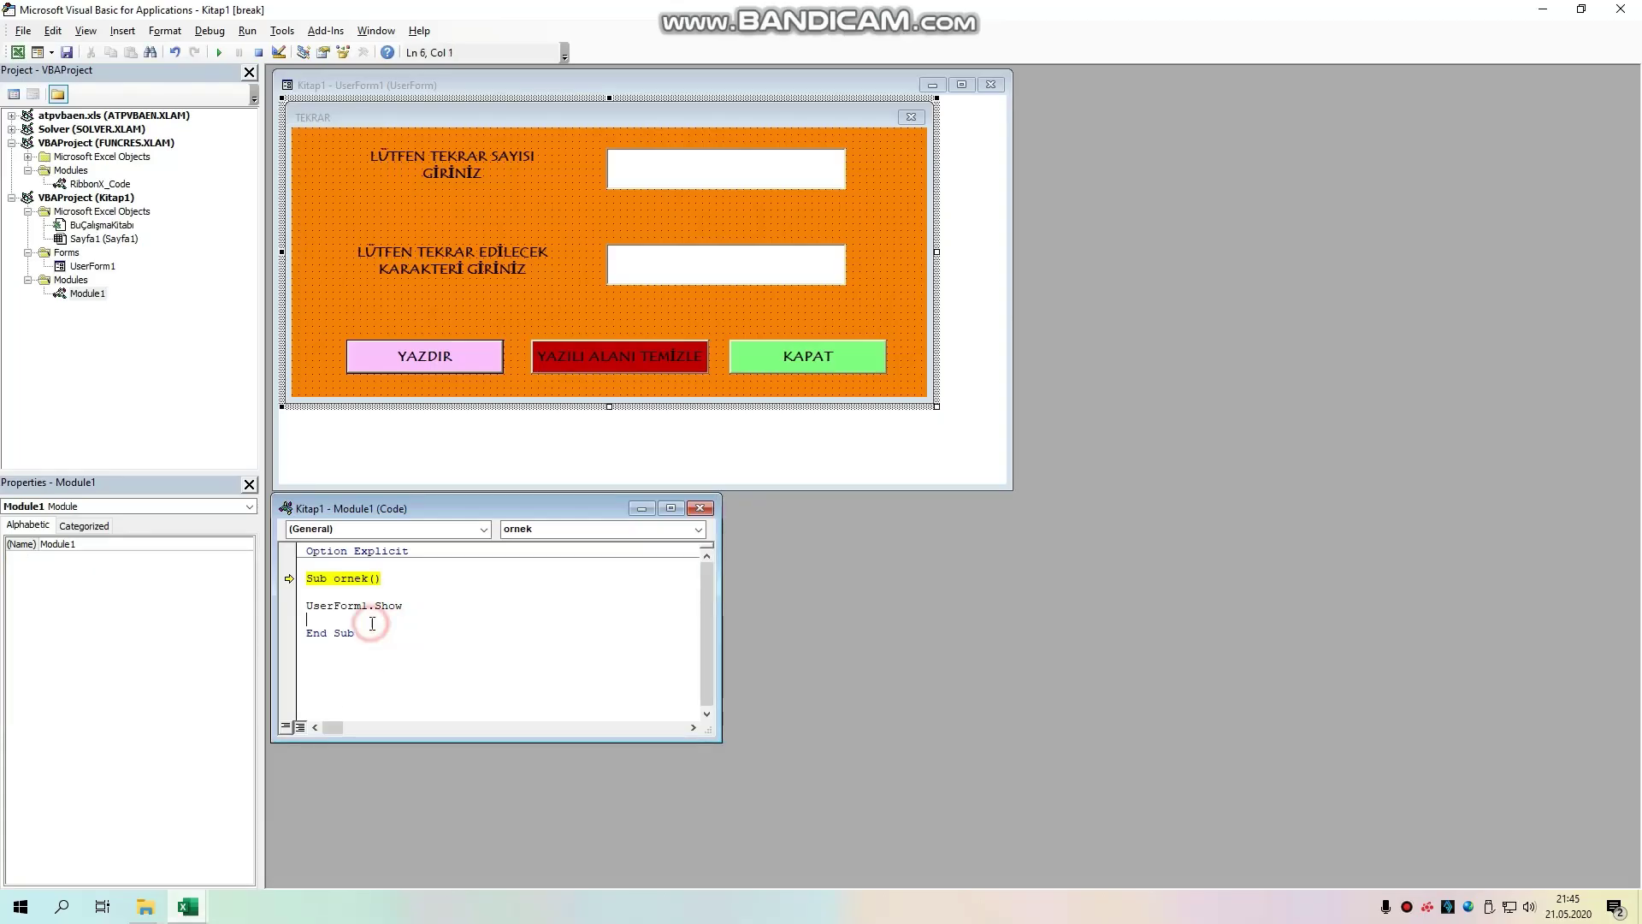
key("F5")
left_click_drag(827, 299, 719, 261)
left_click(1018, 268)
mouse_move(187, 907)
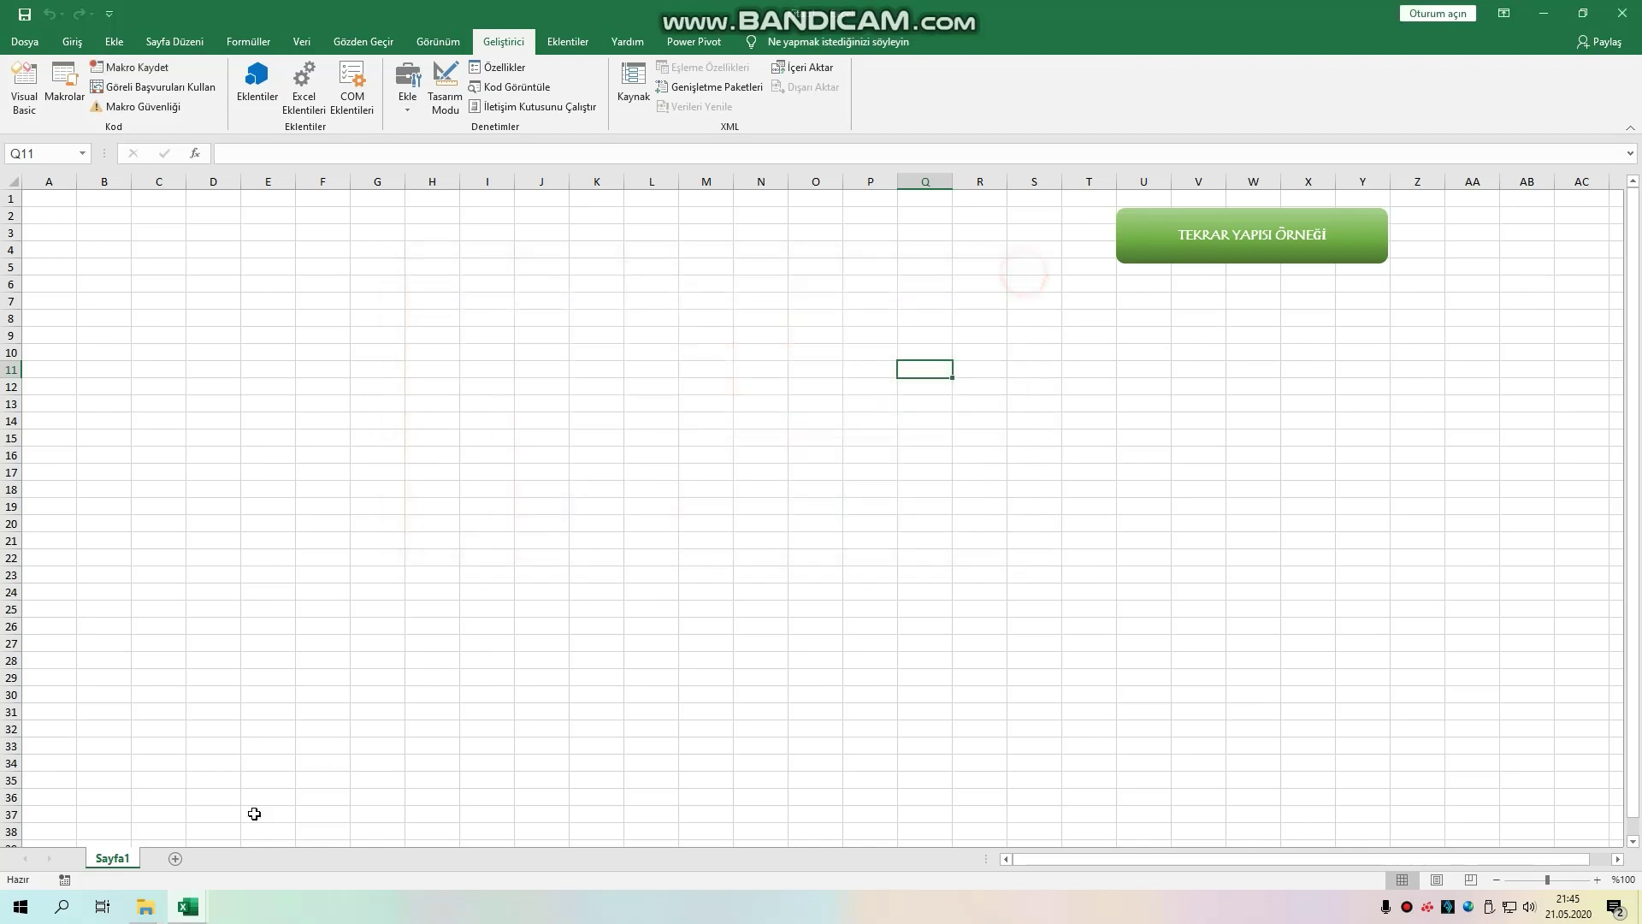
Step: Open the TEKRAR form from the green button, type and erase test text in both fields, then close it
left_click(1267, 235)
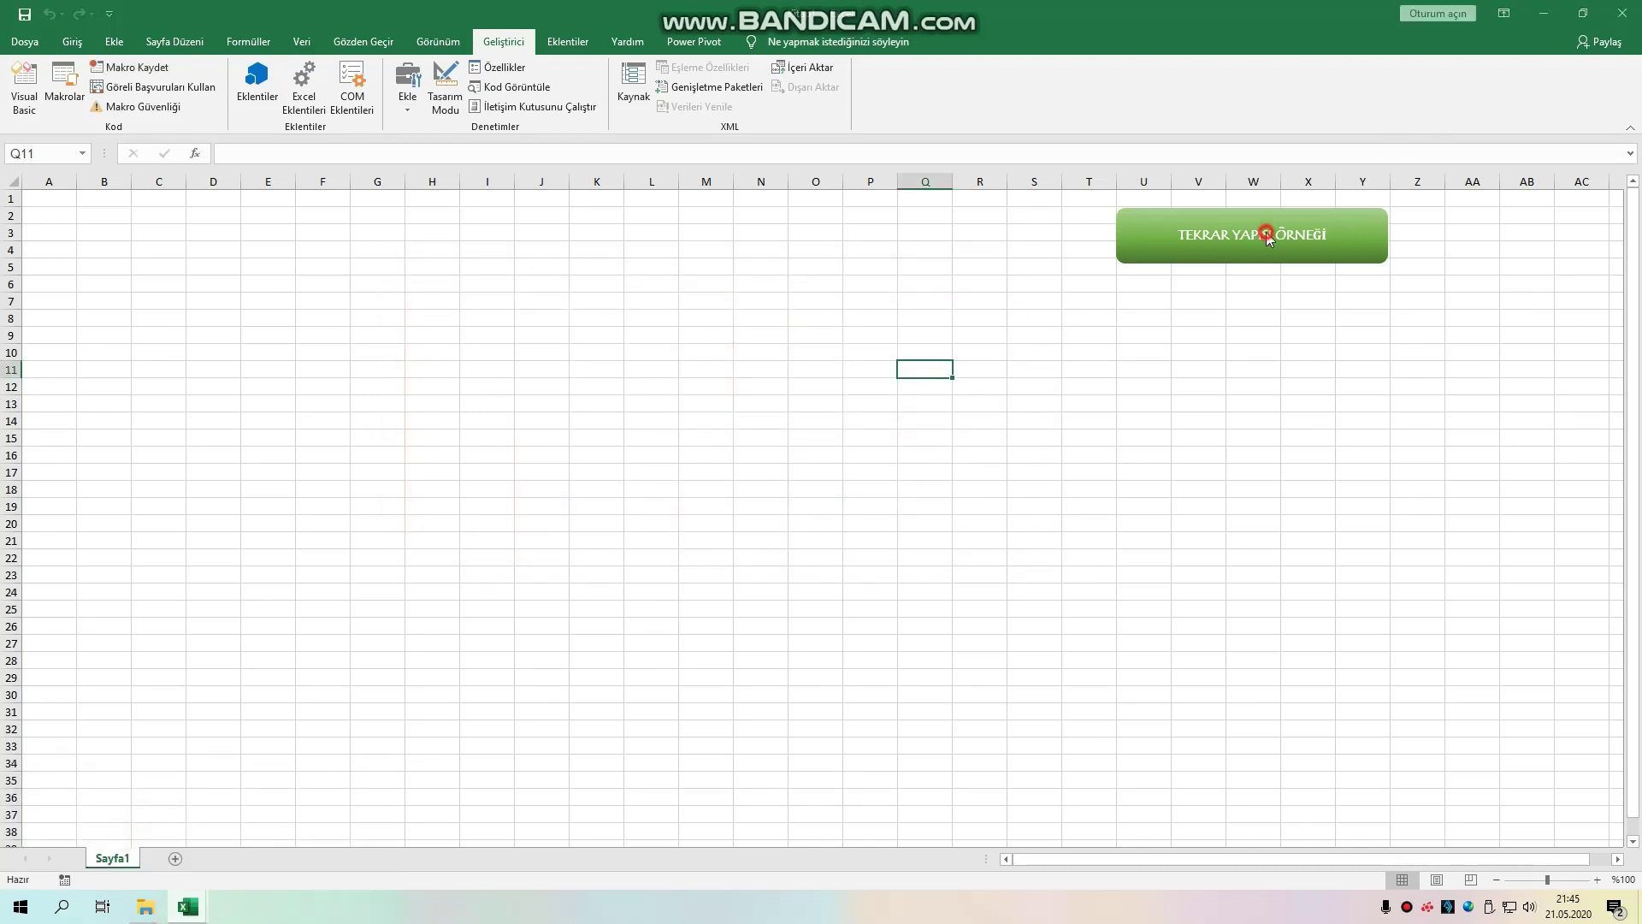
left_click_drag(811, 311, 671, 300)
type("asdasd")
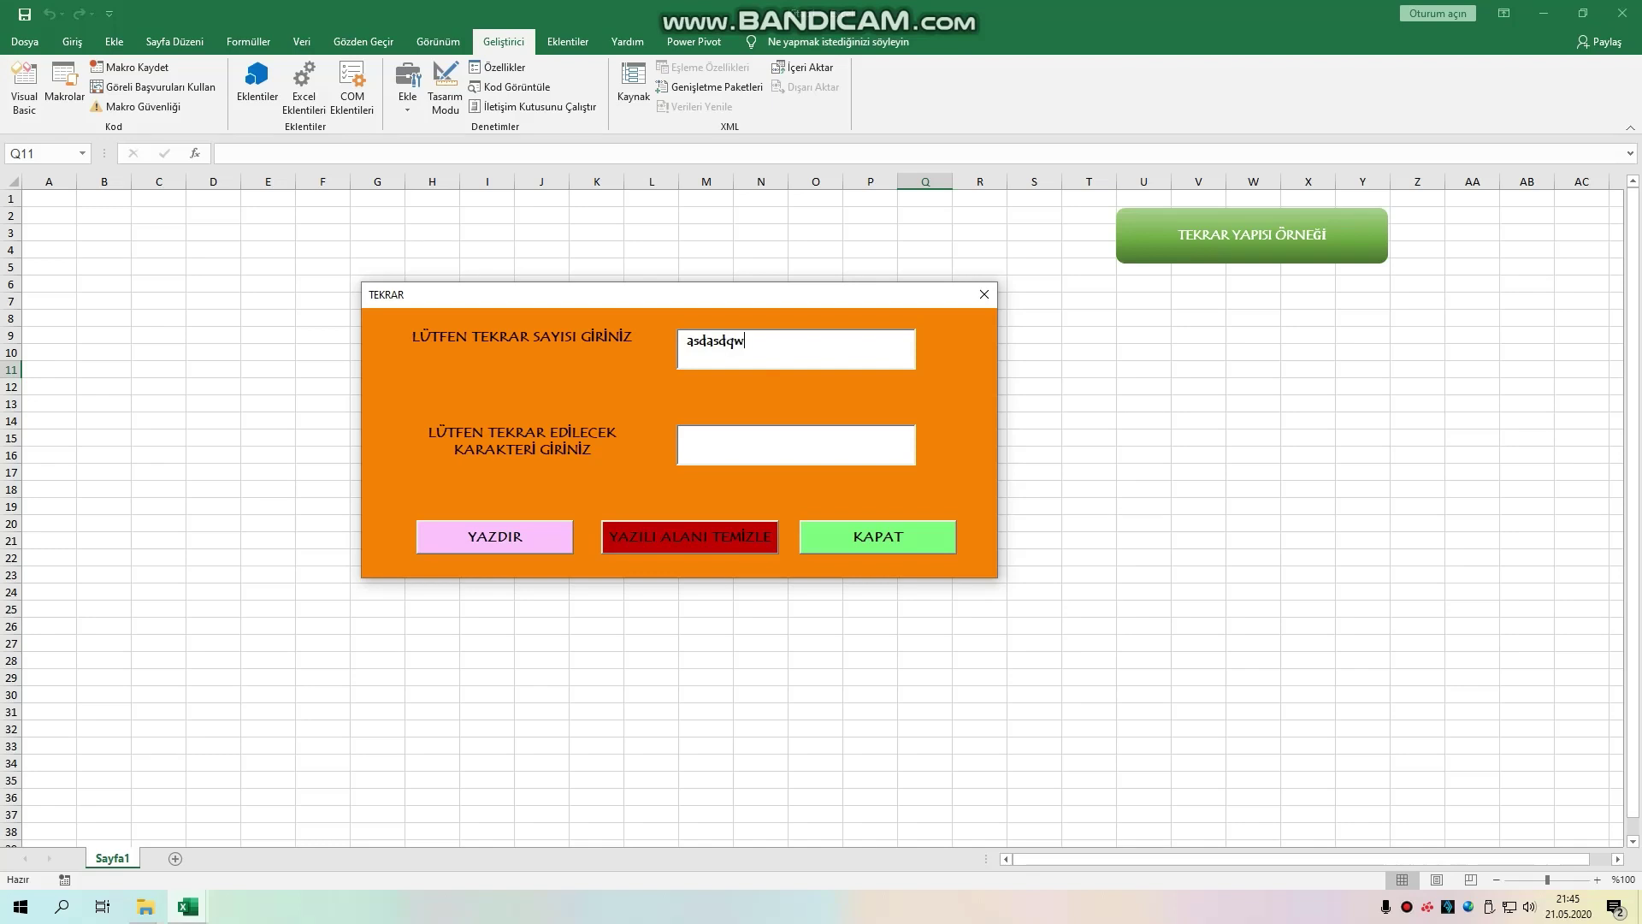
type("qwdasdadasda")
left_click(760, 448)
type("asd")
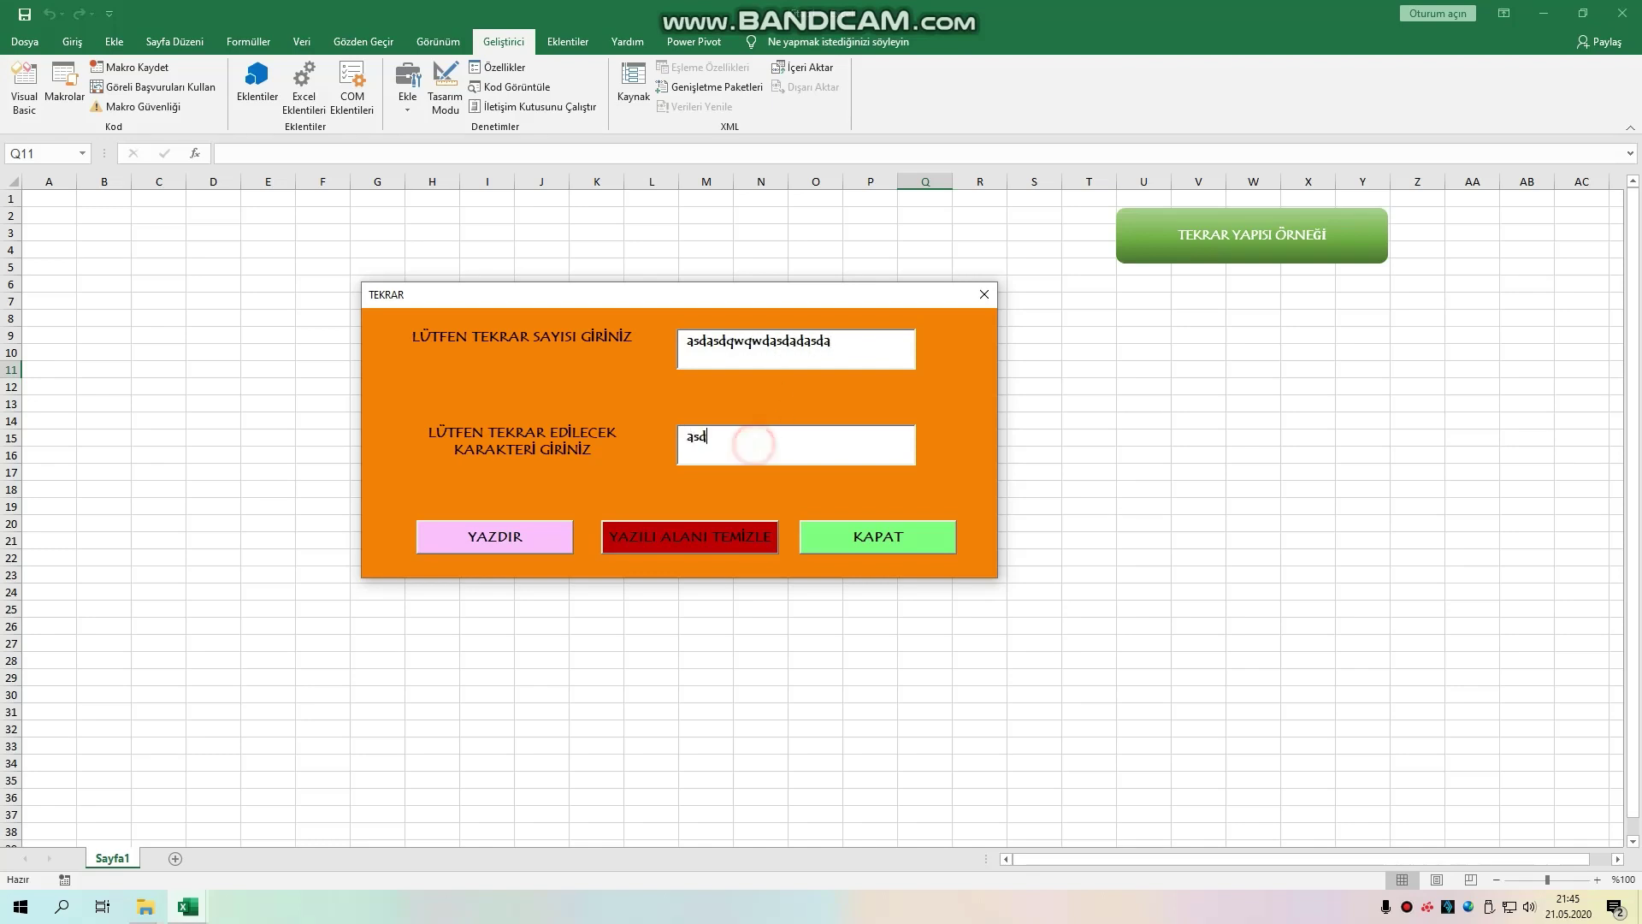
type("awdqwdawd")
left_click_drag(842, 340, 684, 341)
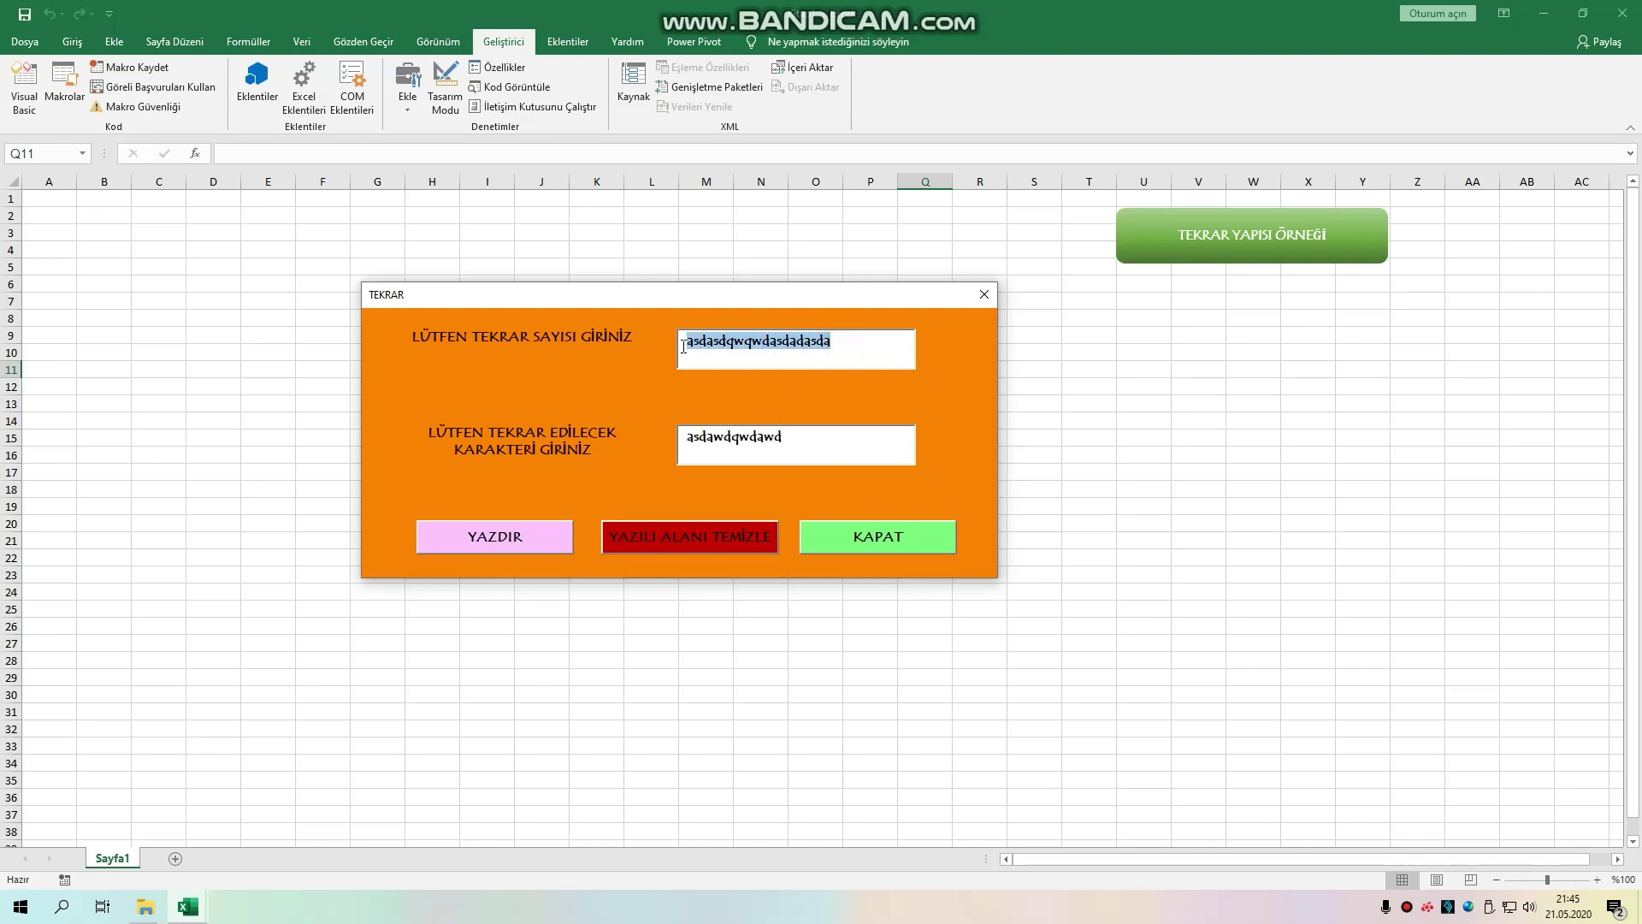
key("BackSpace")
left_click_drag(761, 441, 682, 446)
key("BackSpace")
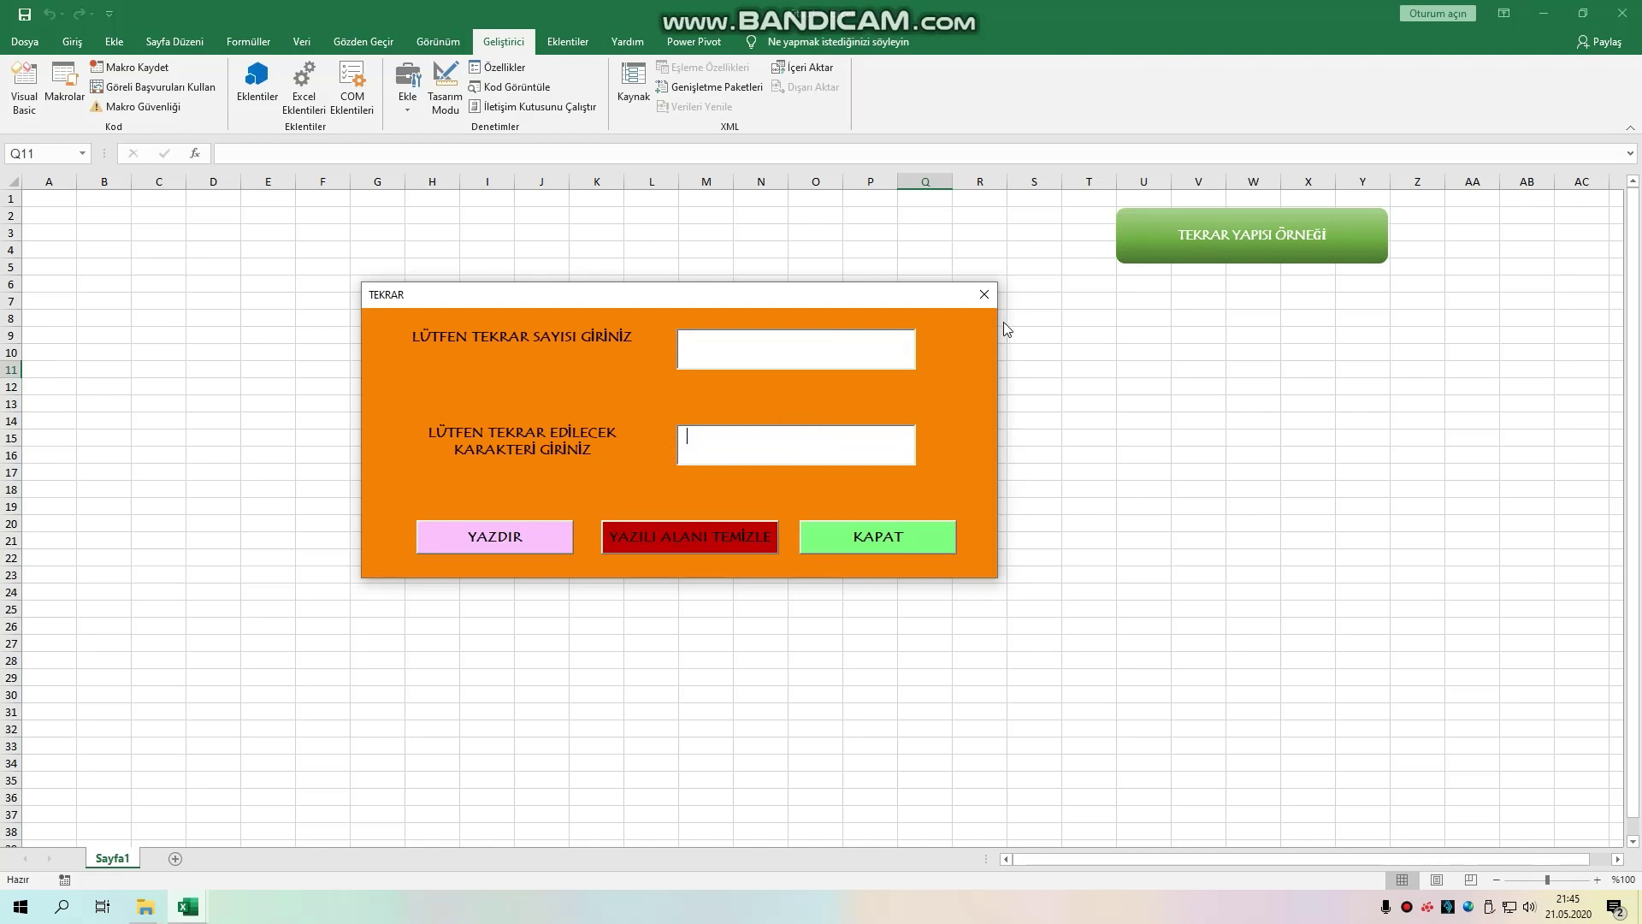
left_click(984, 294)
left_click(957, 454)
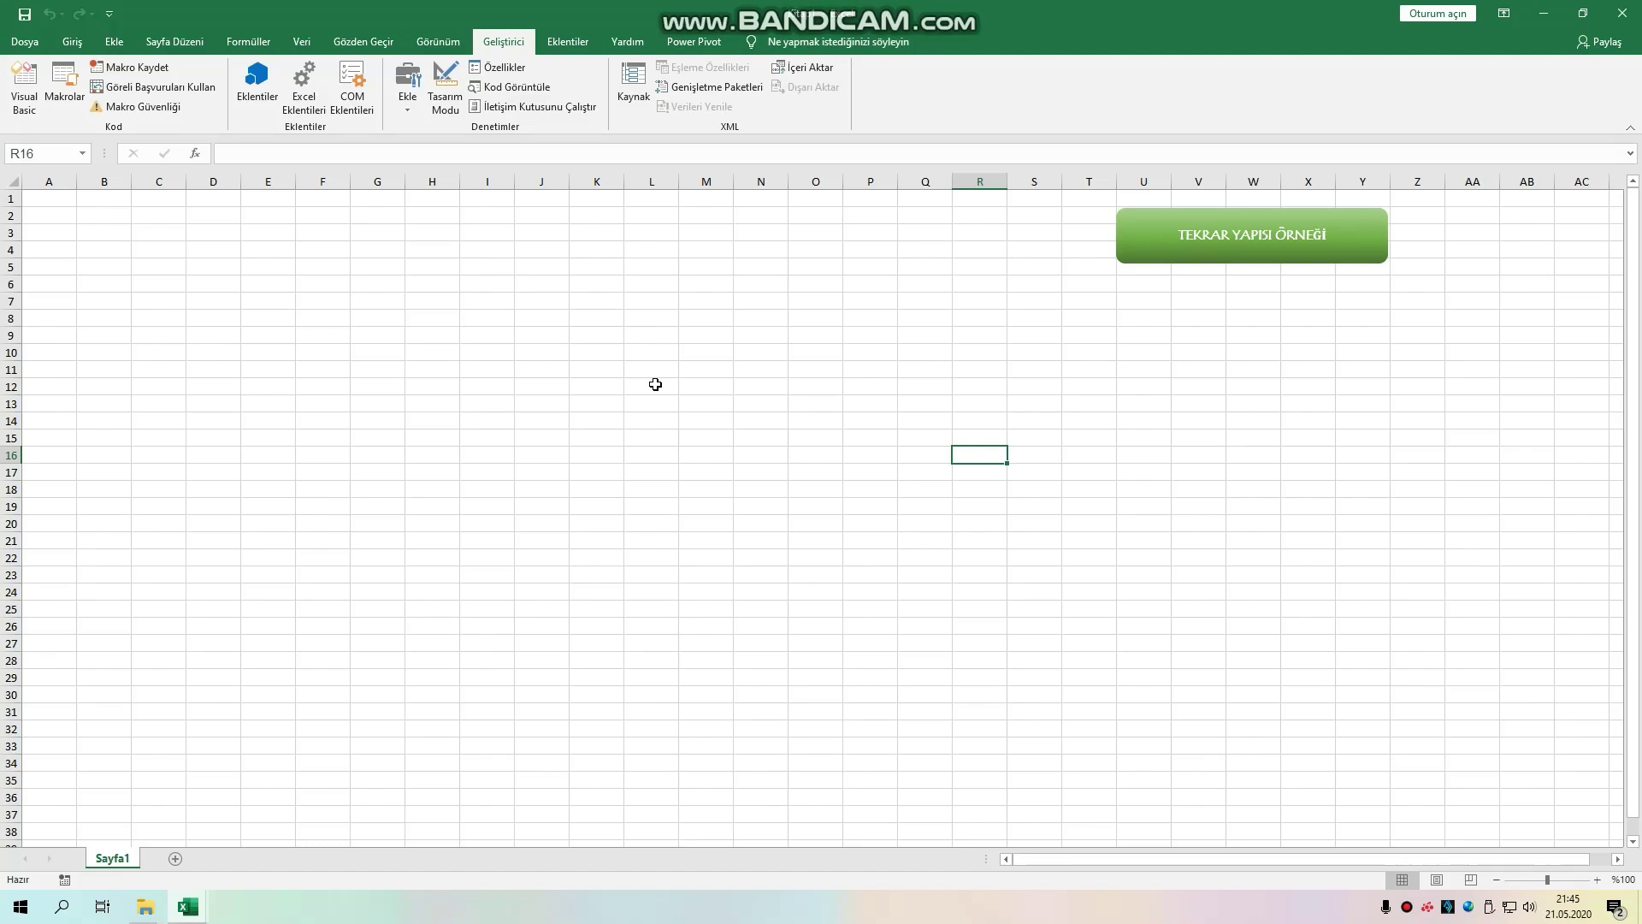
left_click(774, 477)
key("alt+F11")
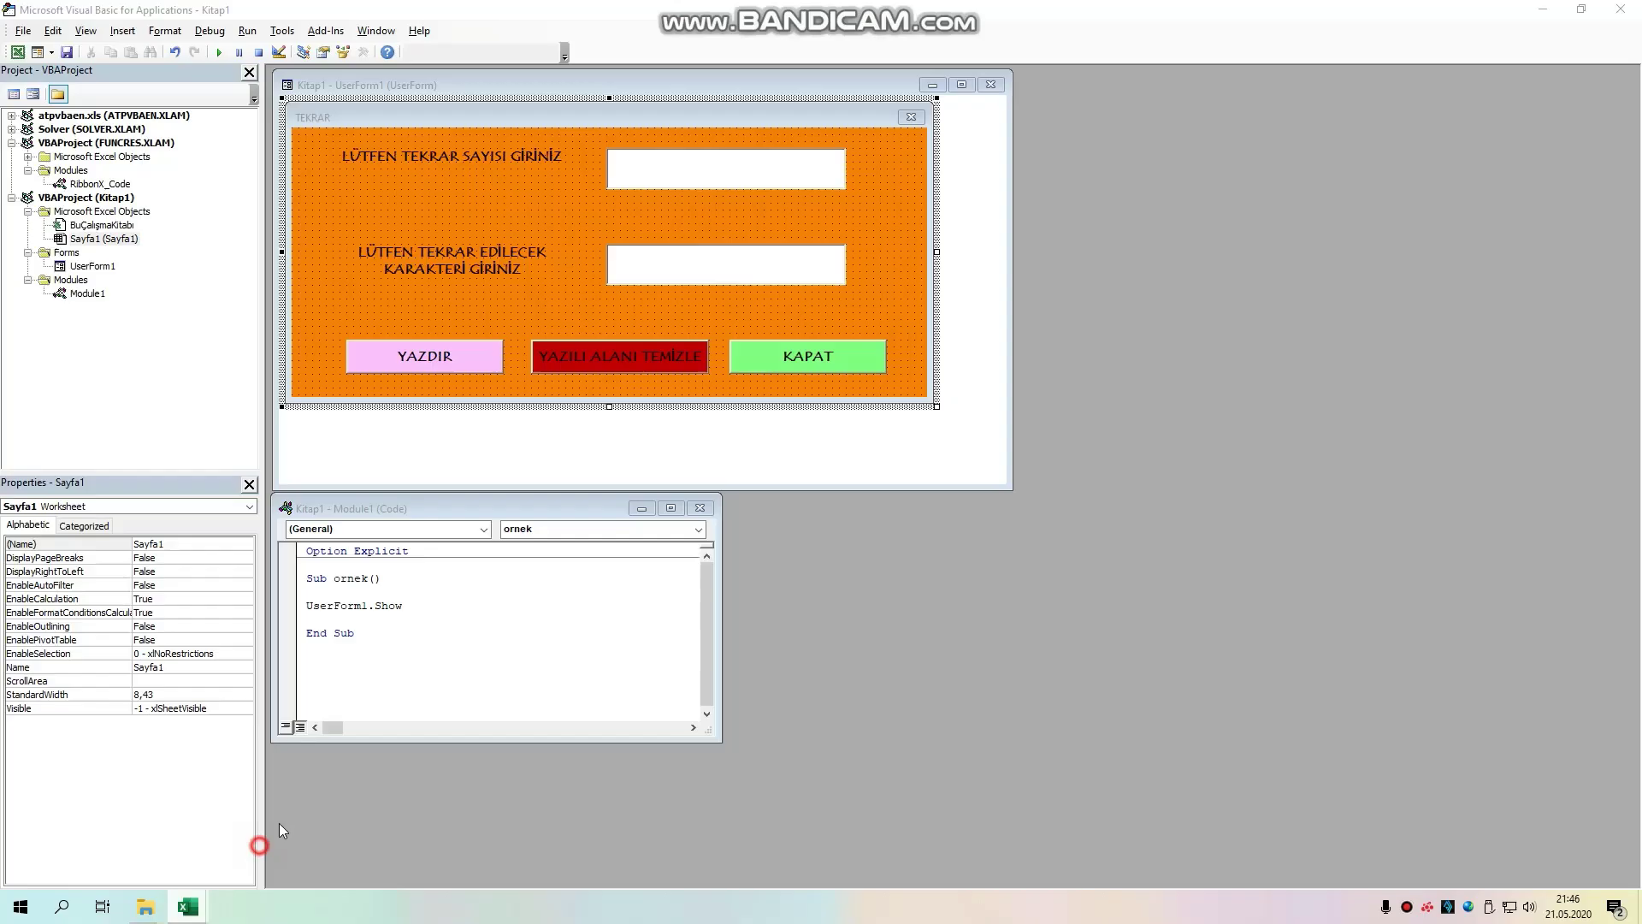
Step: Open UserForm1's code window with View Code and resize it at the upper right beside the designer
left_click(91, 266)
right_click(92, 266)
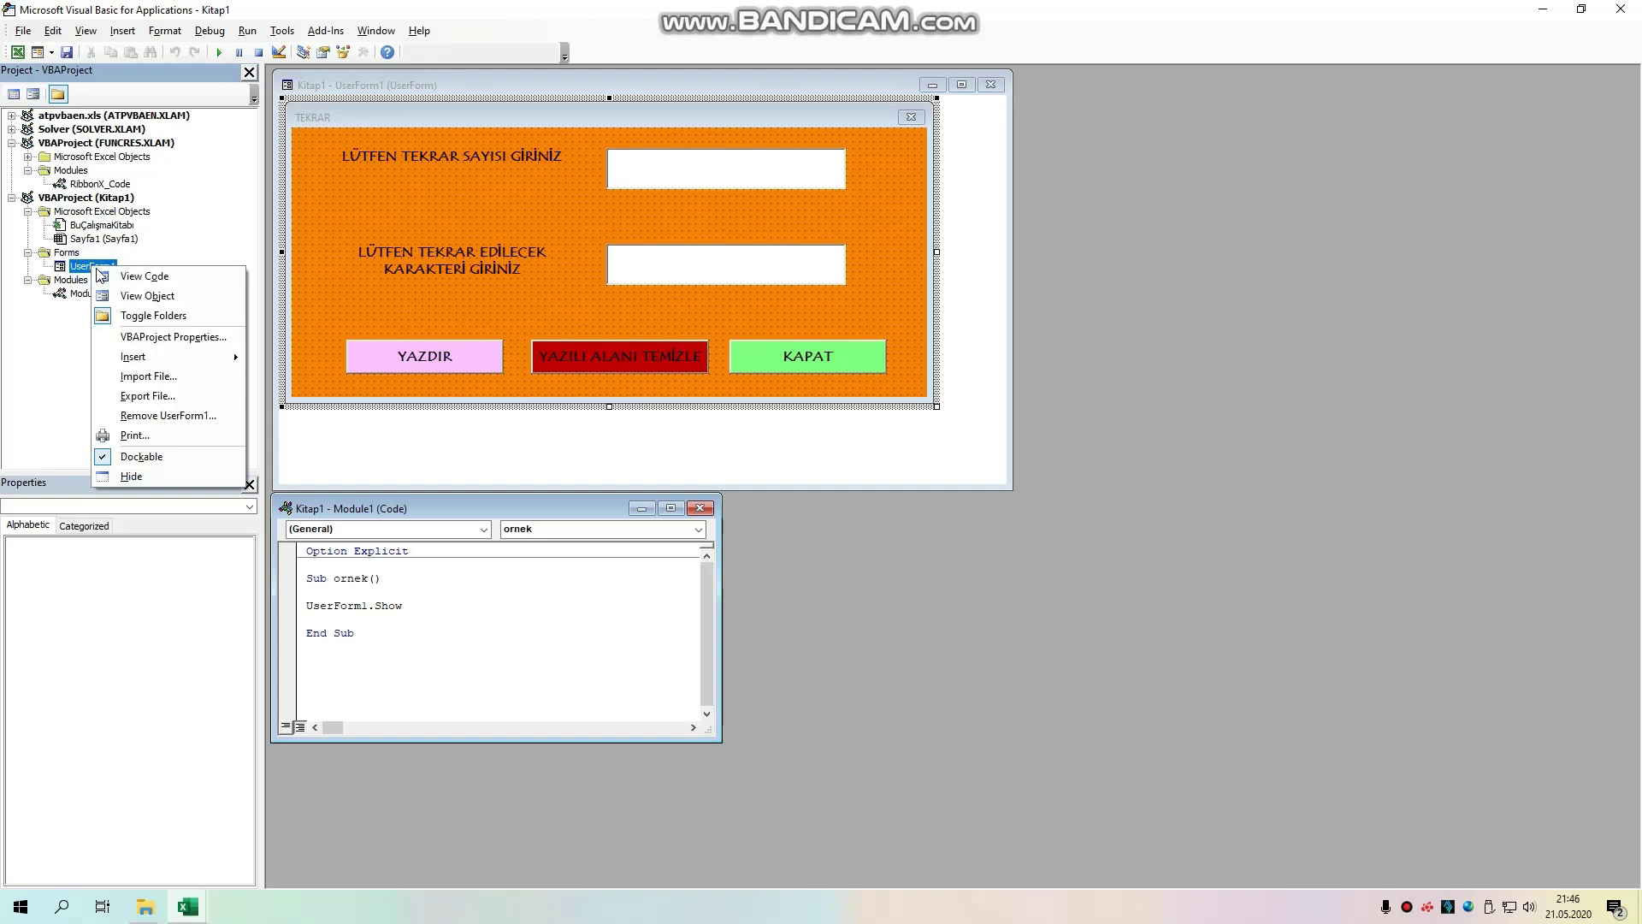
left_click(167, 276)
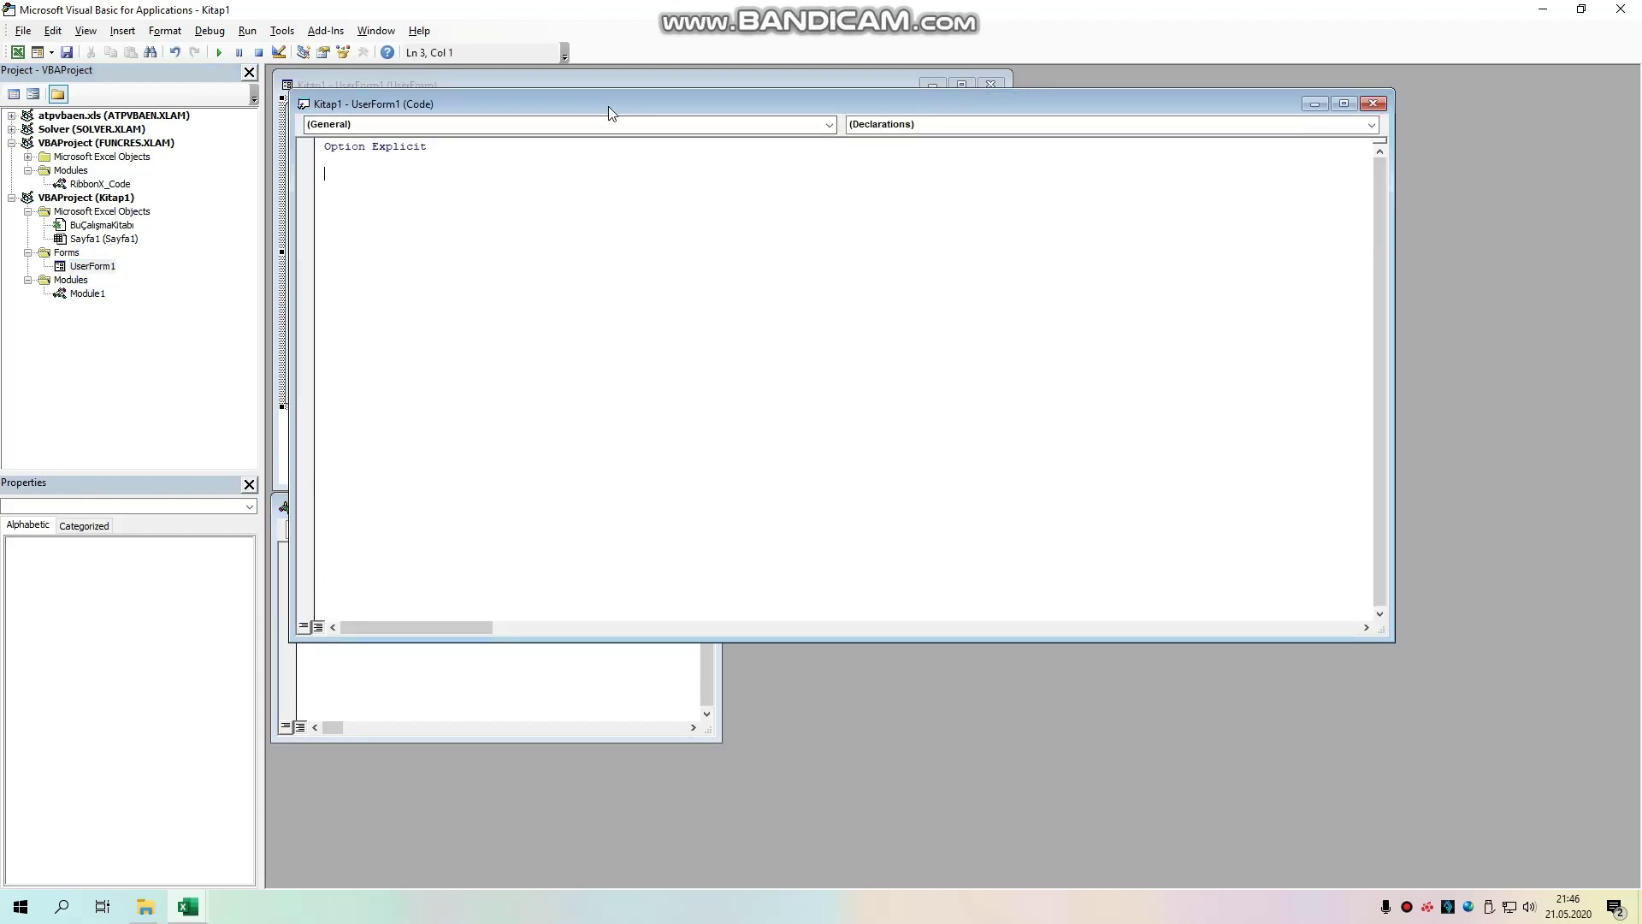
left_click_drag(634, 104, 702, 177)
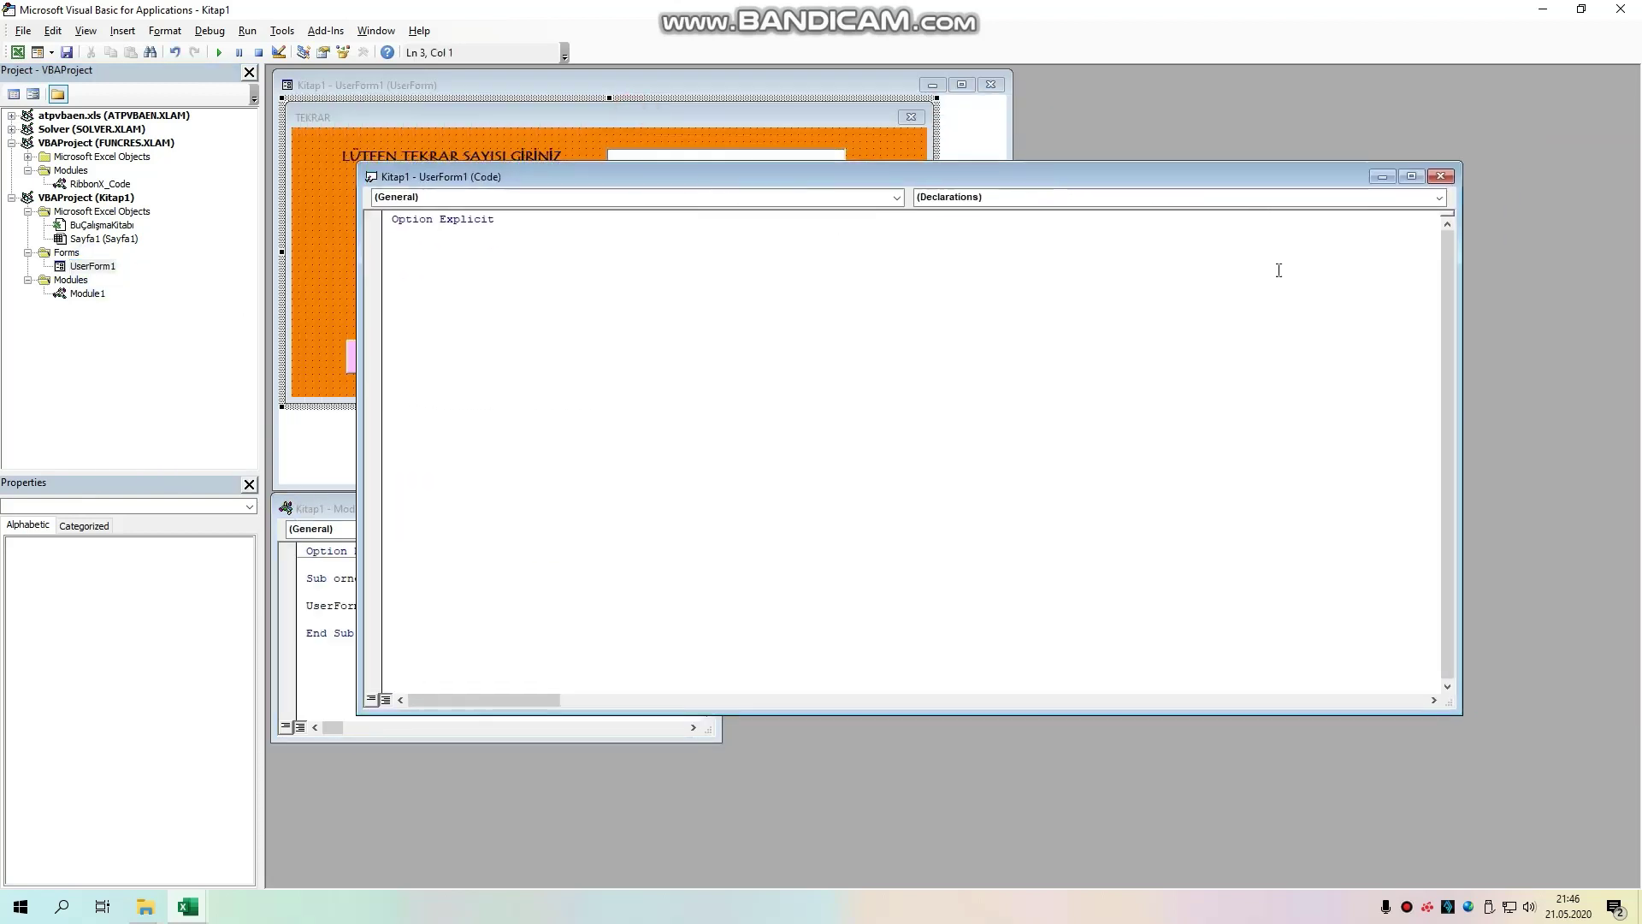
left_click_drag(1457, 333, 952, 333)
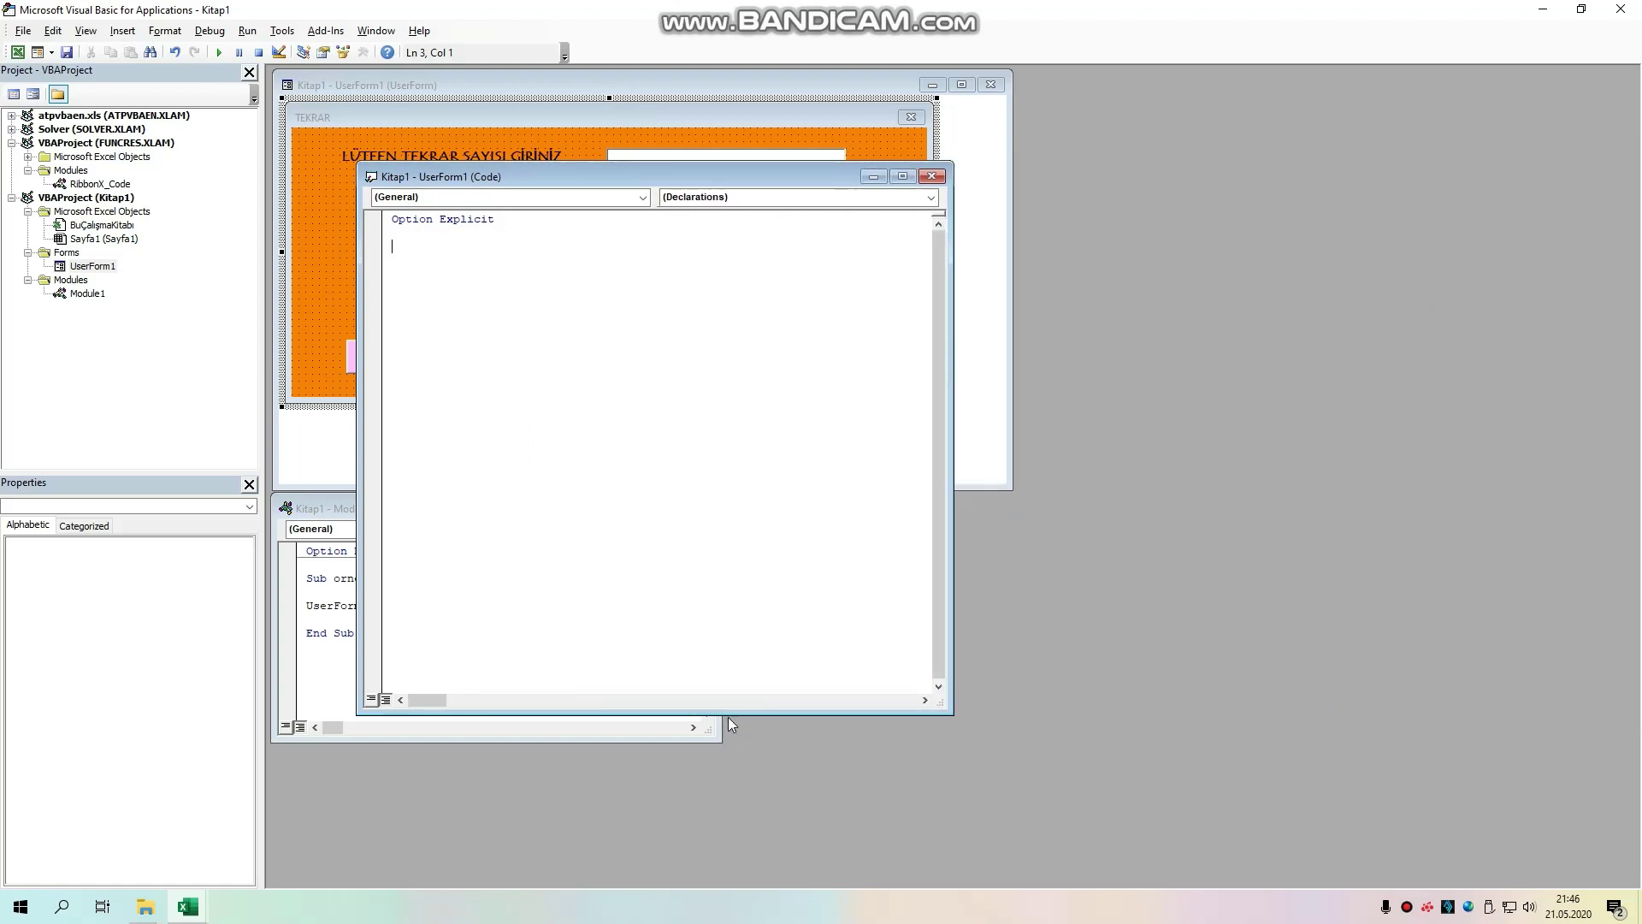
left_click_drag(727, 717, 728, 593)
left_click_drag(626, 176, 1285, 83)
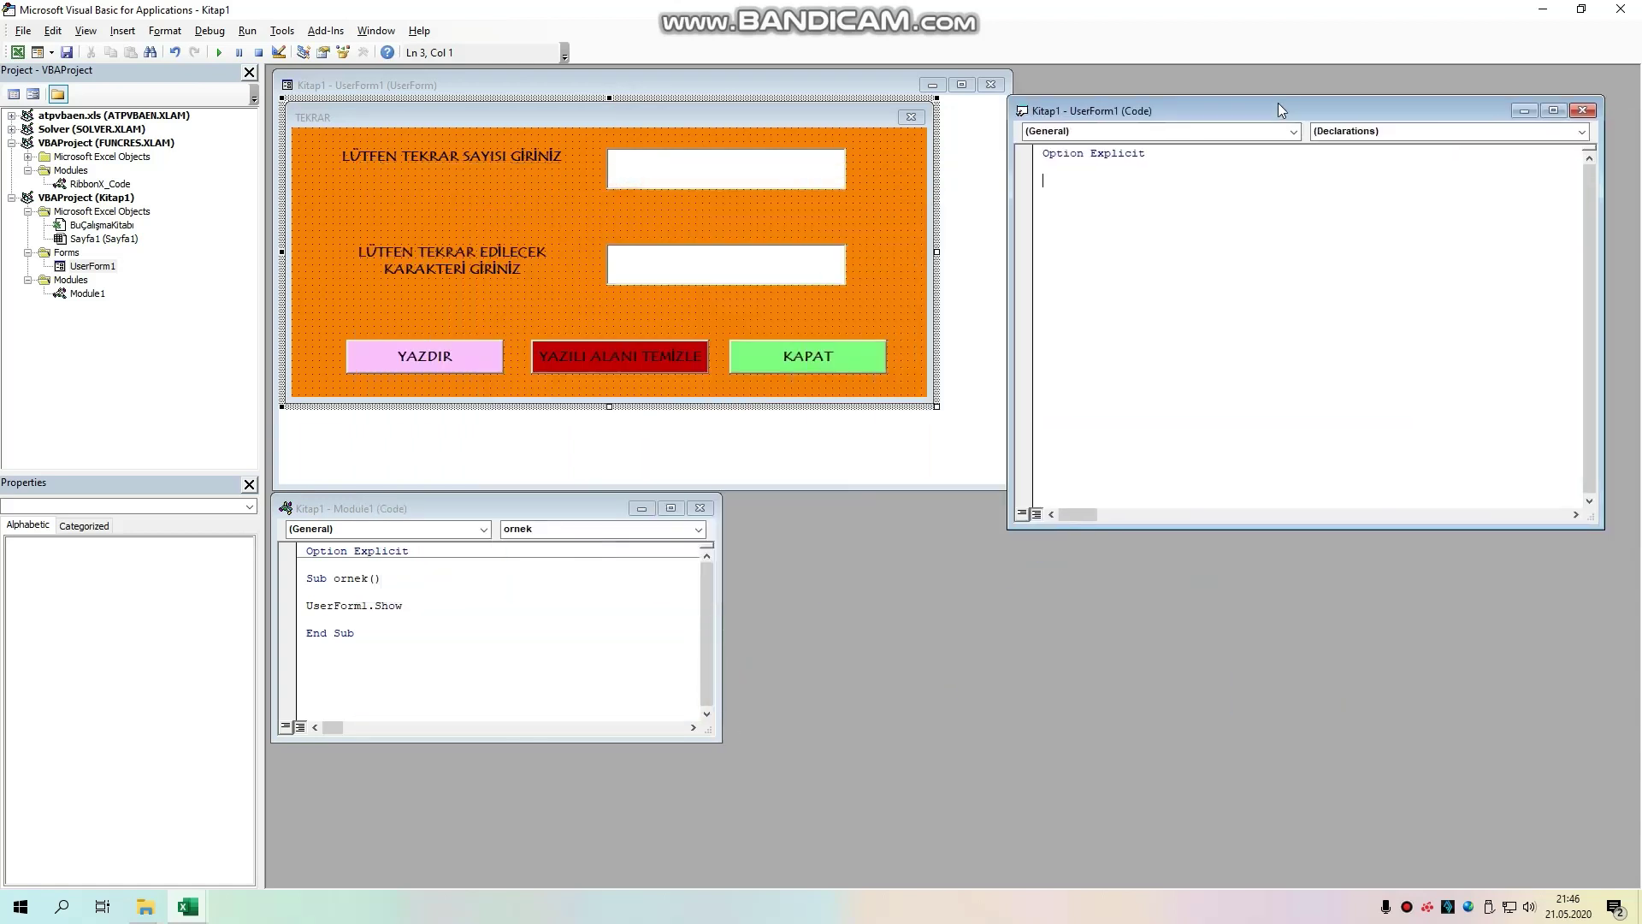
Step: Return to the TEKRAR designer, close the controls Toolbox, and bring up the YAZDIR button's options
left_click(445, 362)
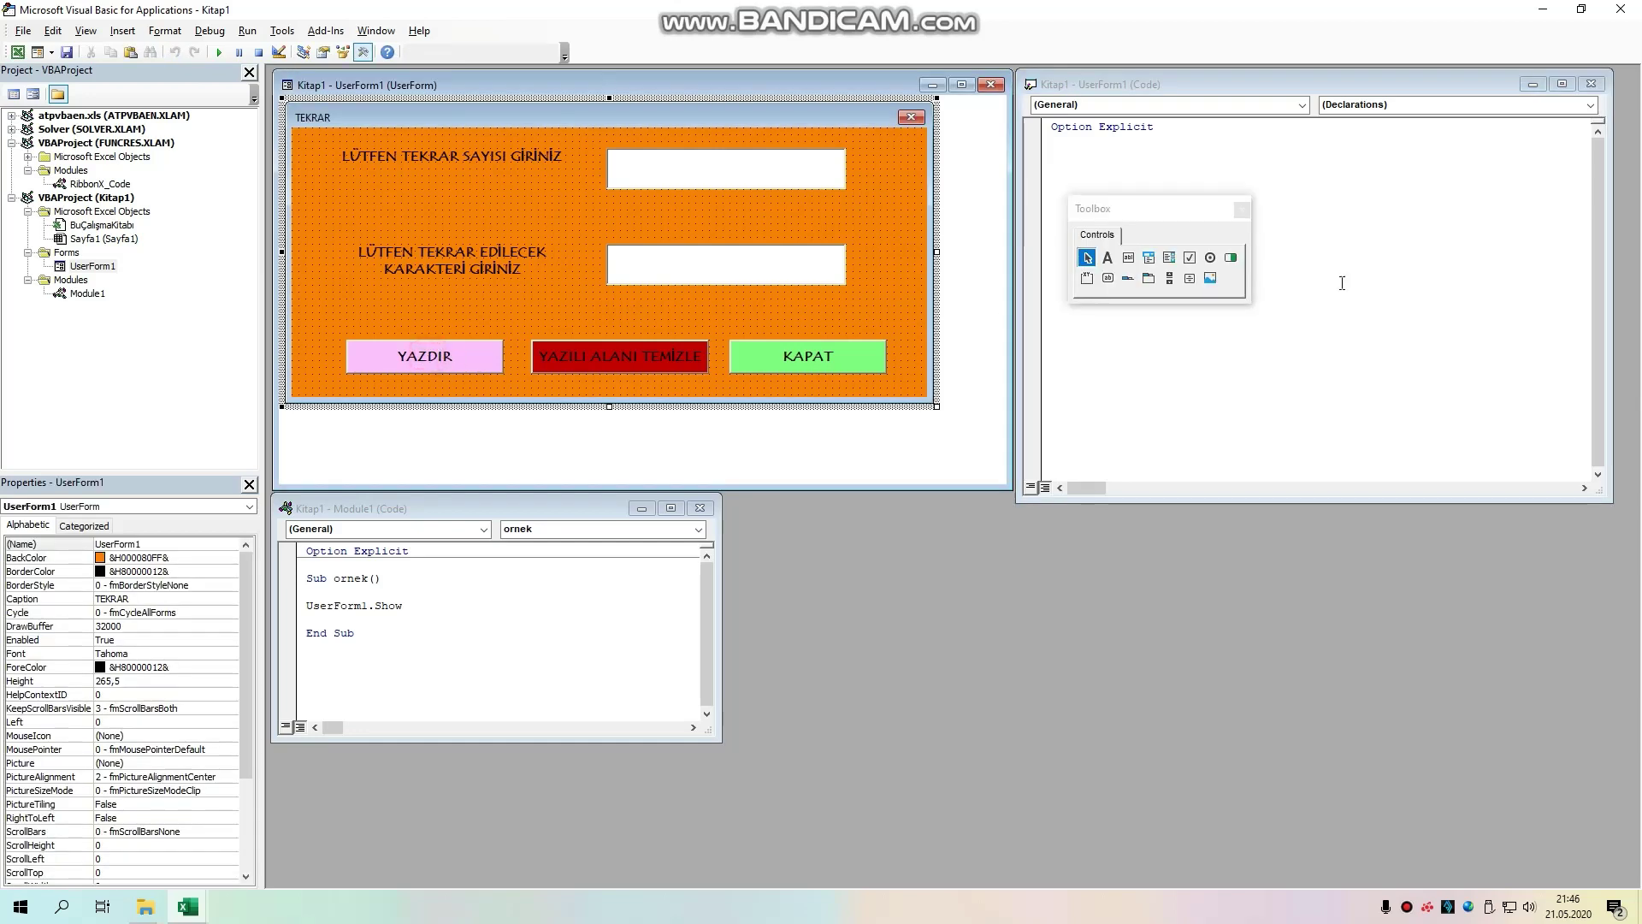
left_click(1249, 213)
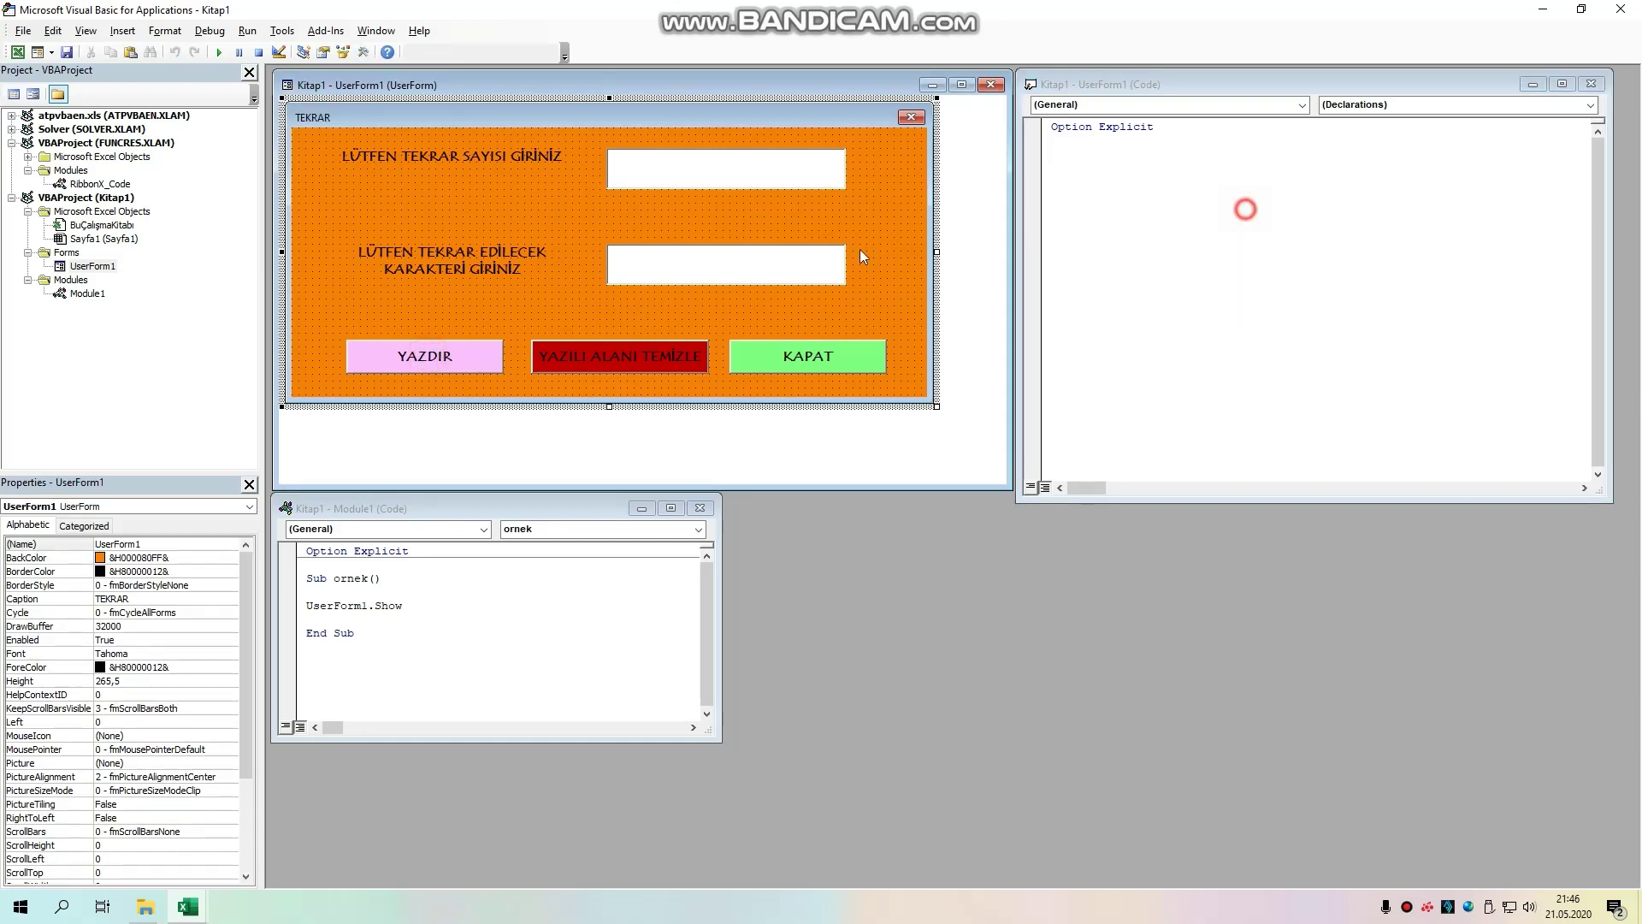
right_click(427, 353)
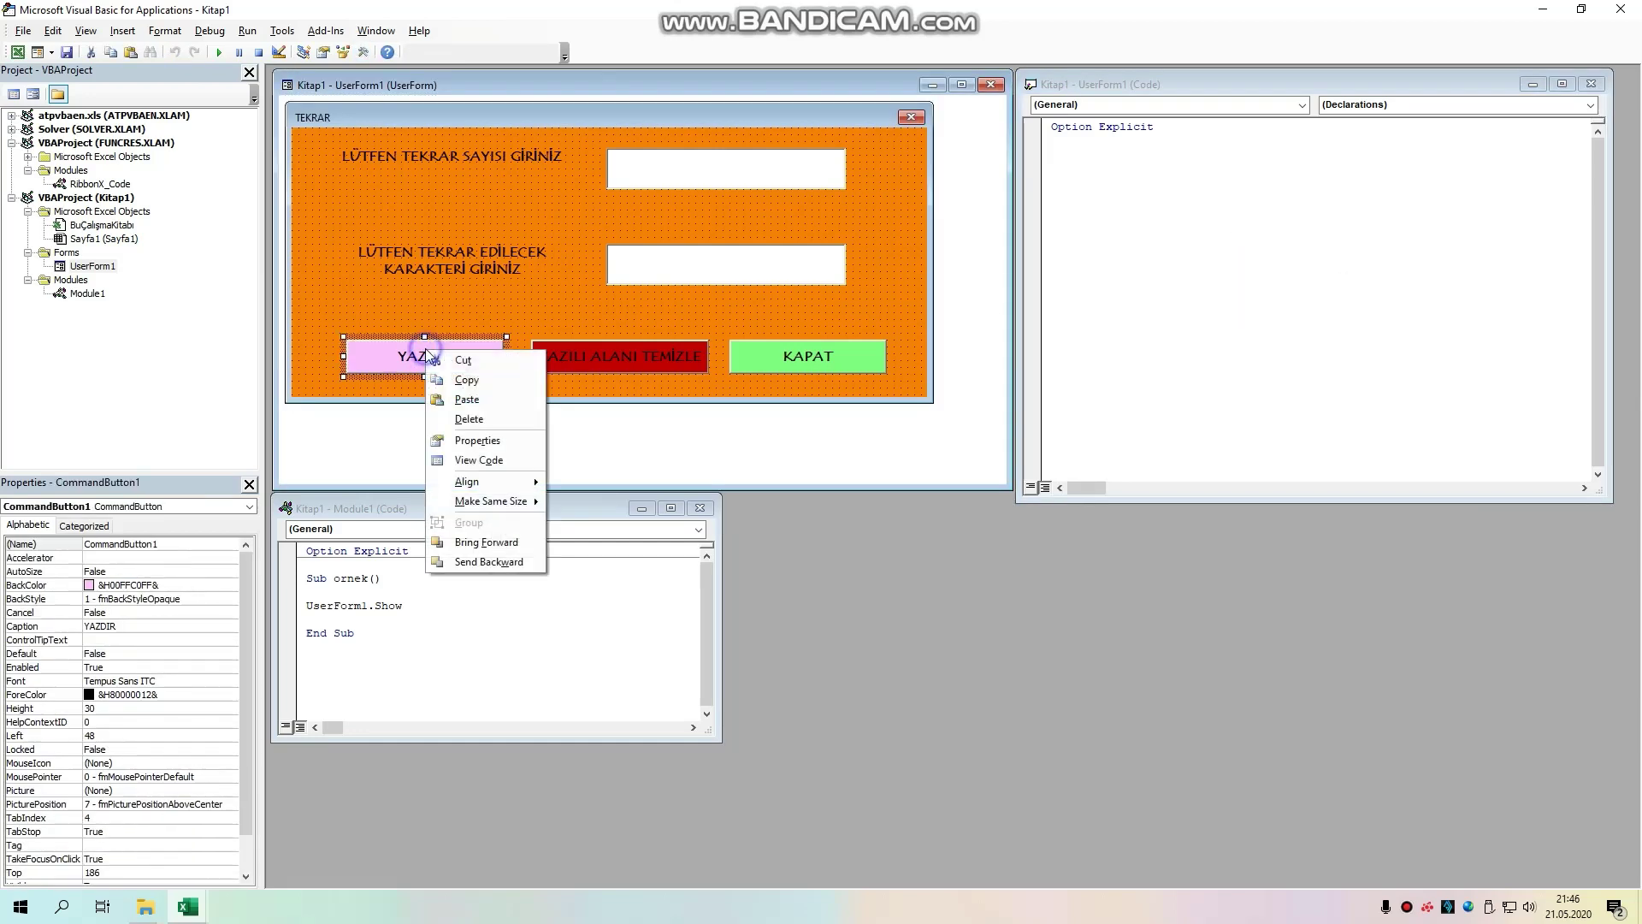
Step: Create the YAZDIR button's CommandButton1_Click procedure, keeping Click as its event
left_click(479, 460)
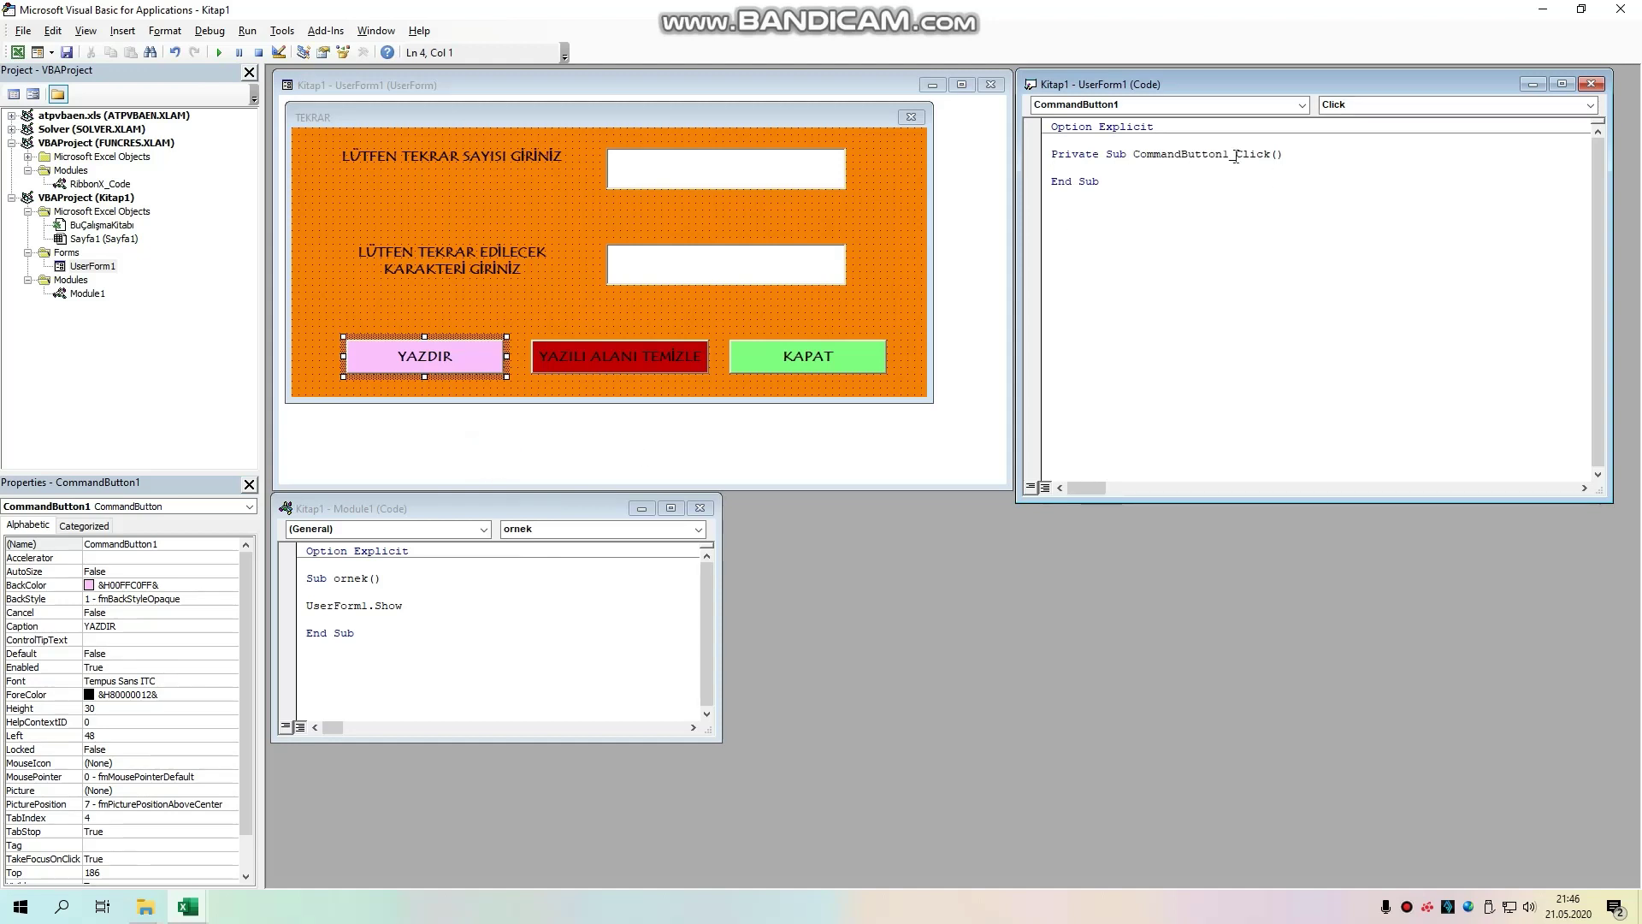
key("Return")
key("Return")
key("Return")
key("Return")
key("Return")
left_click(1336, 104)
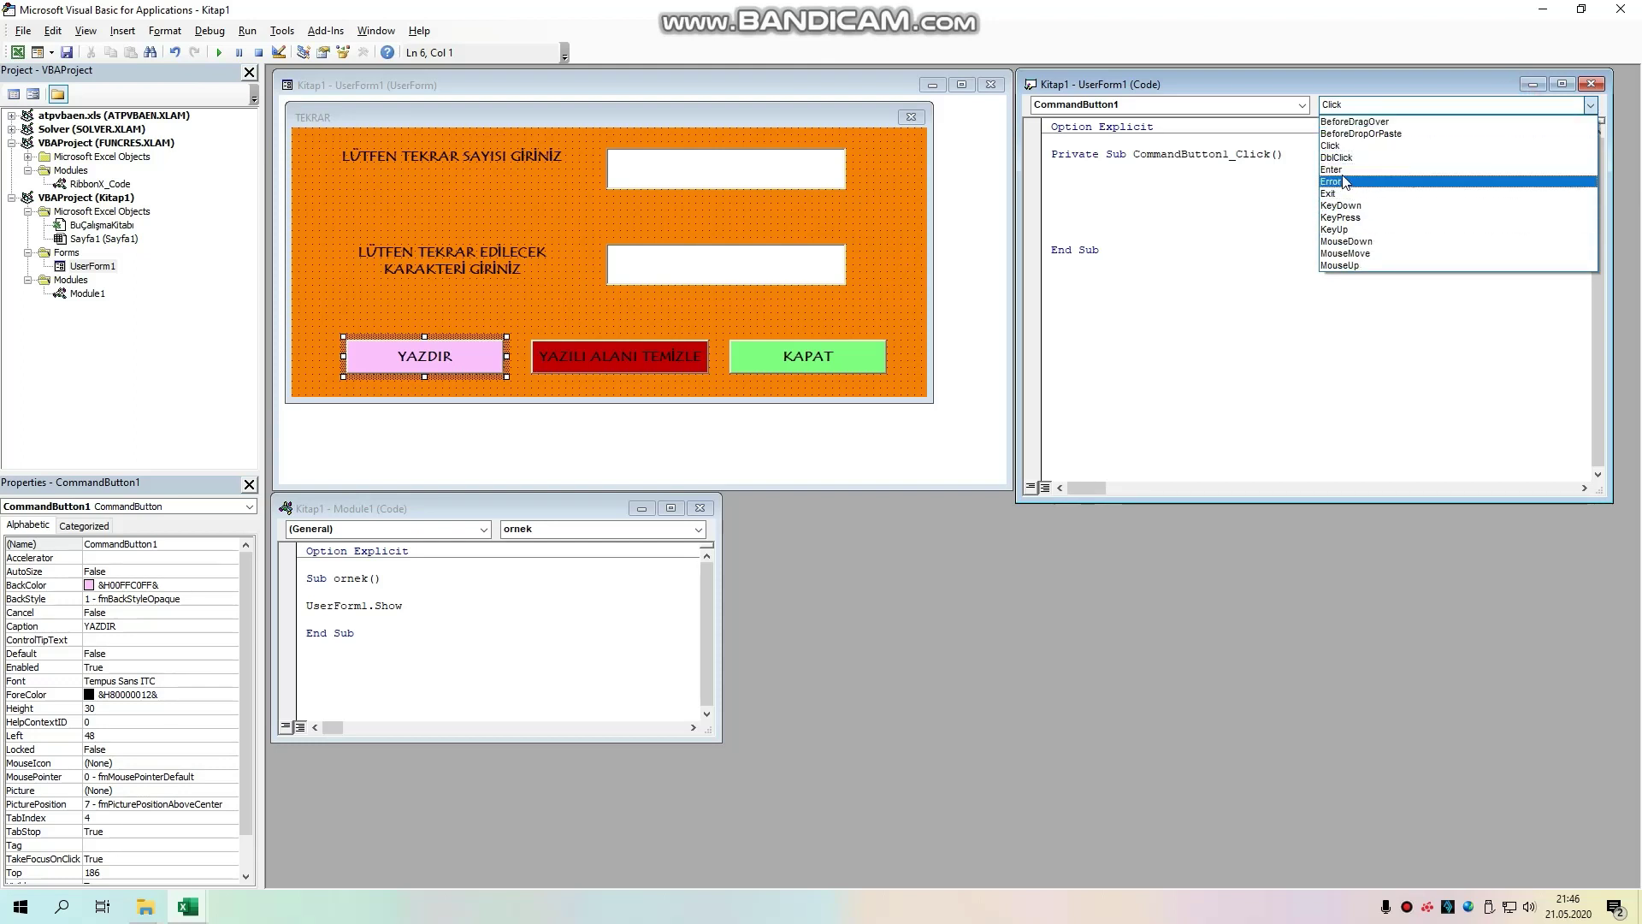
left_click(1337, 146)
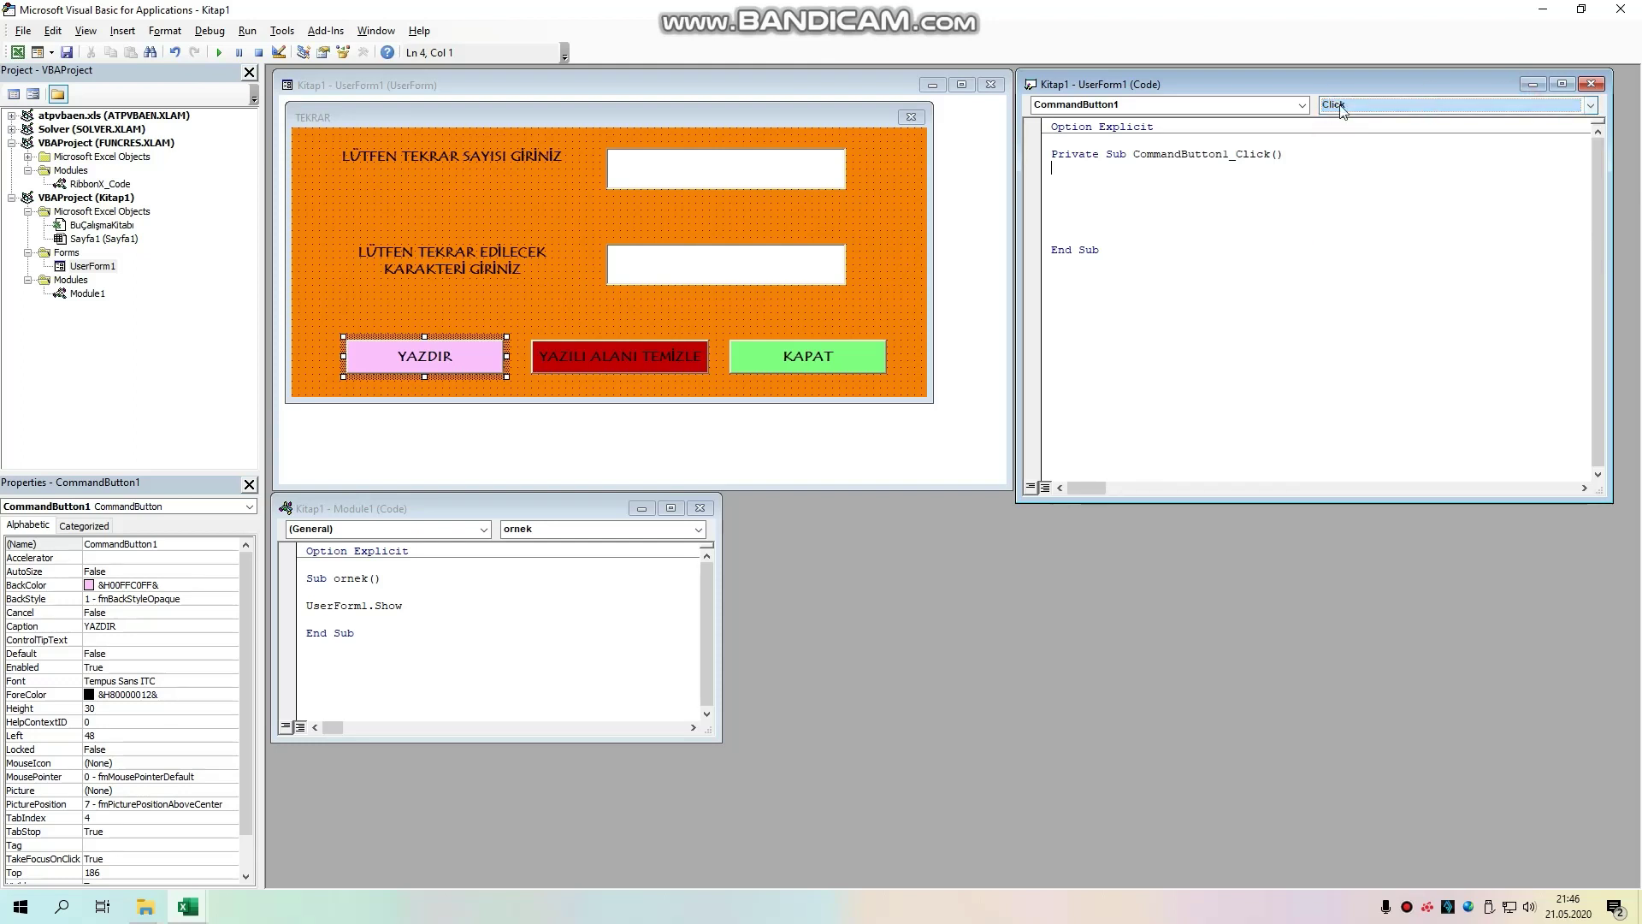
left_click(1089, 173)
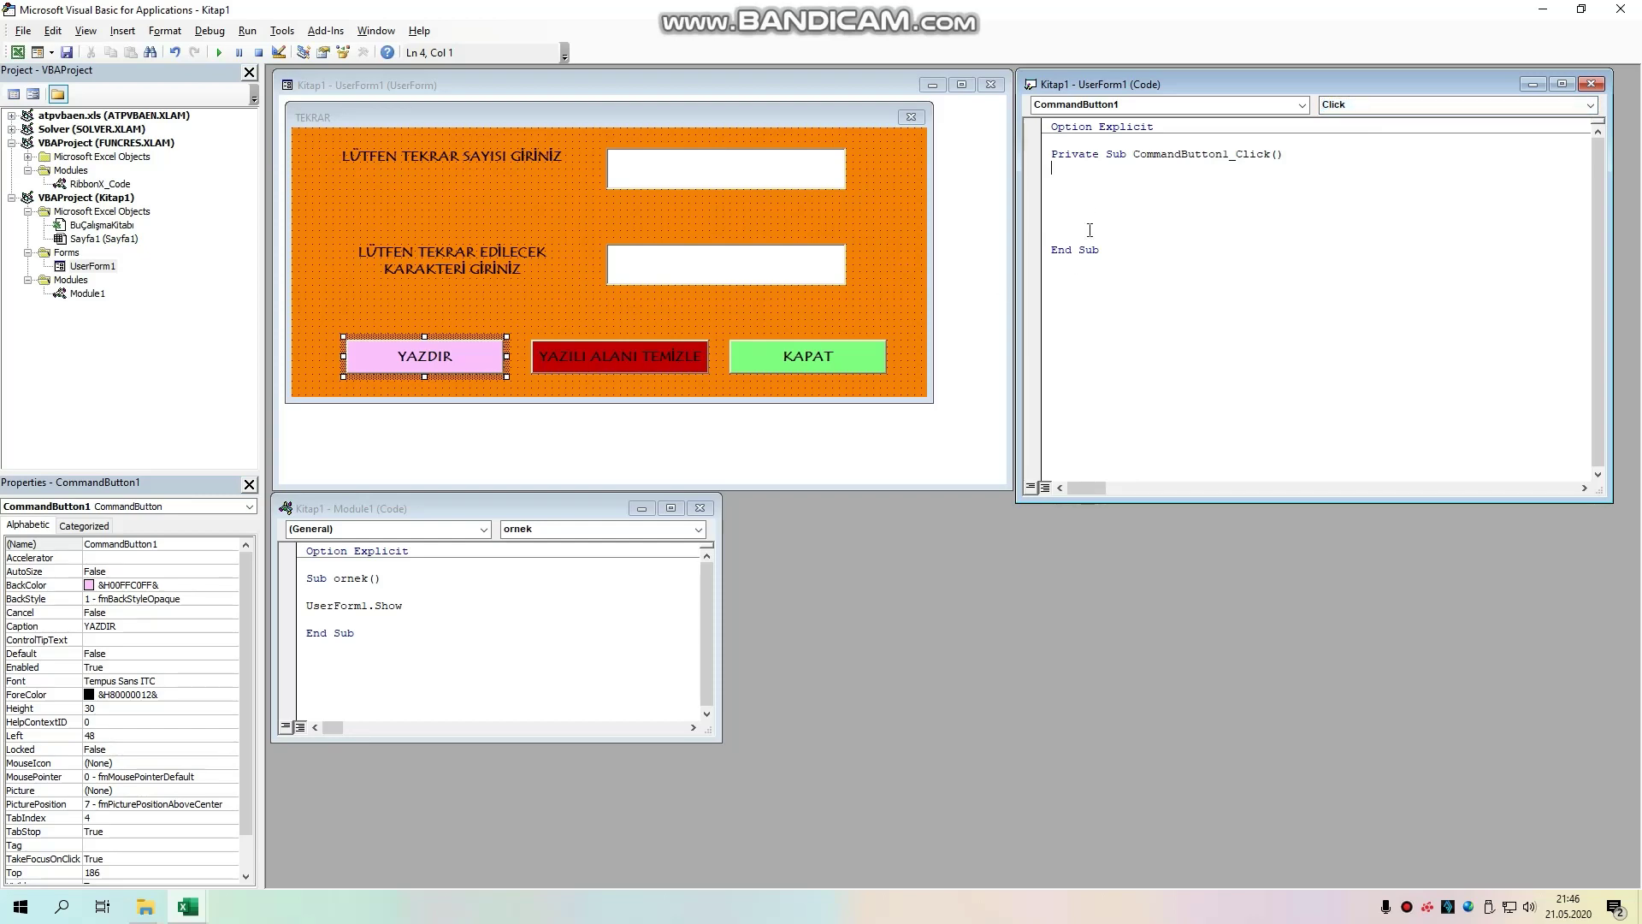
left_click(1065, 183)
left_click(1057, 179)
Step: Declare 'Dim i As Integer' in the procedure and begin the line 'for i=1 to'
type("dim ")
type("i as ")
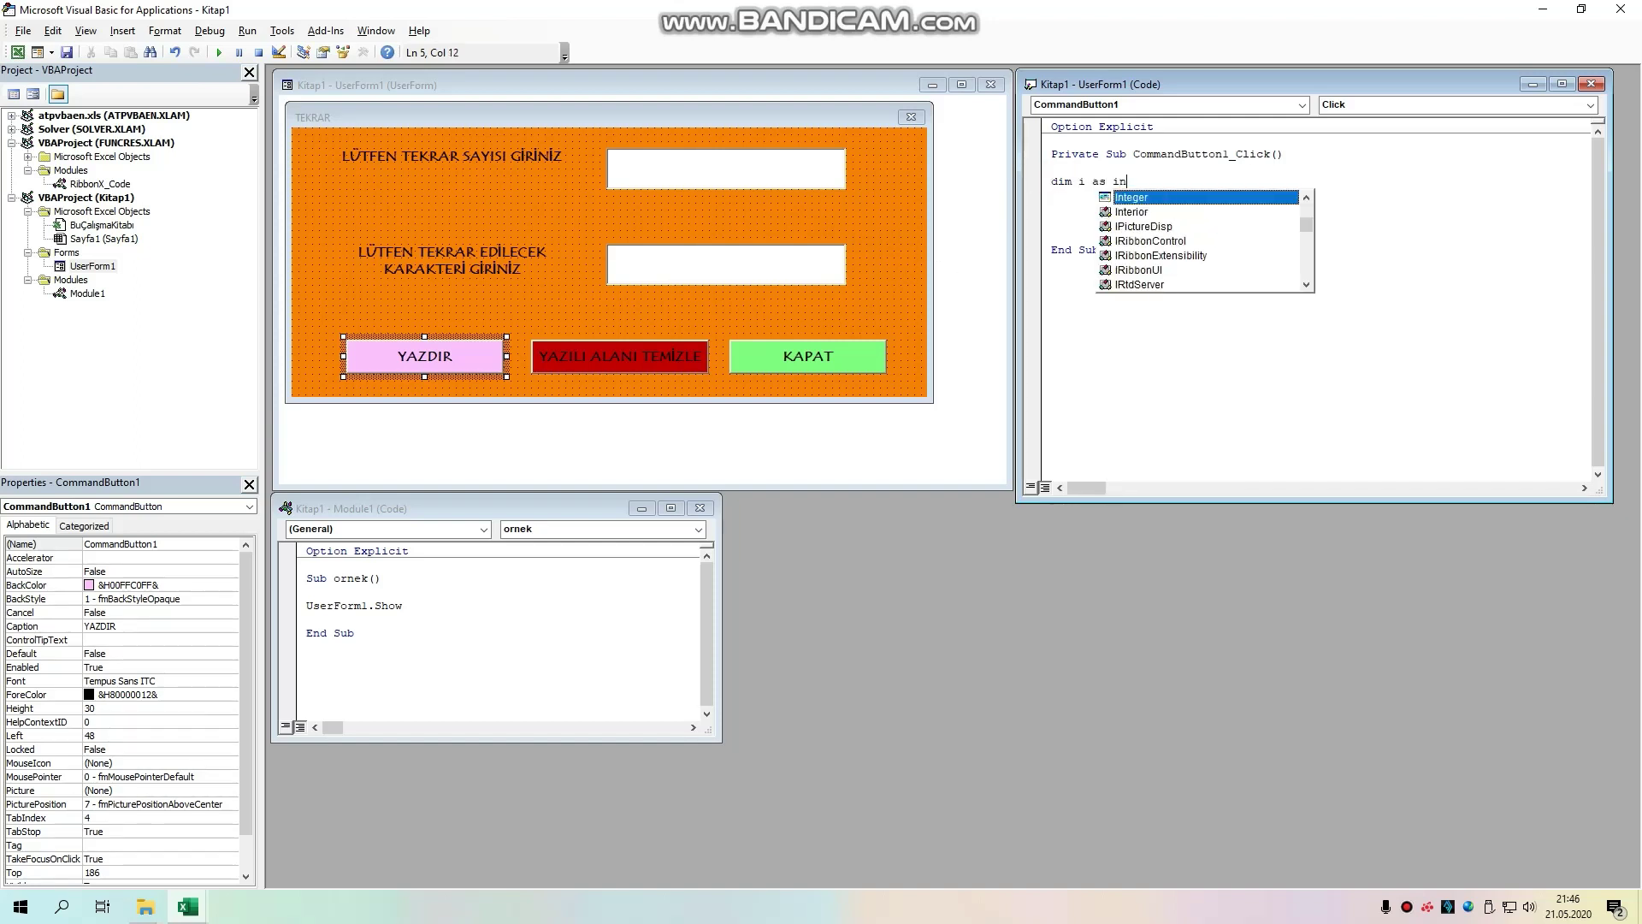
type("Integer")
key("Return")
key("Return")
key("Down")
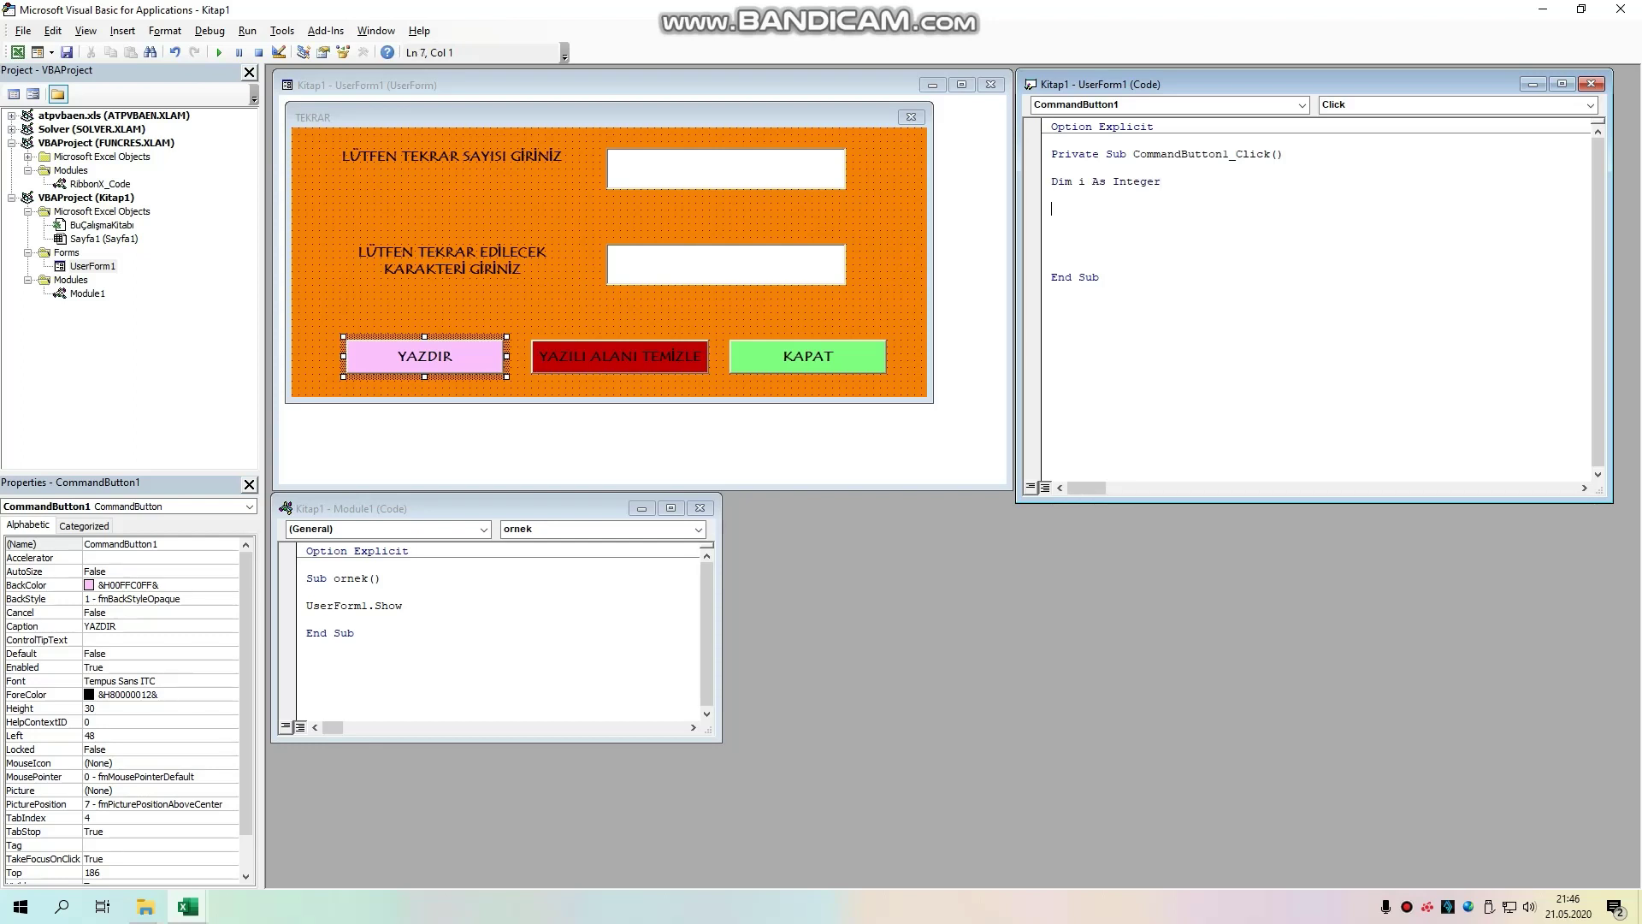
type("f")
type("or ")
type("i")
type("=1 ")
type("to")
Step: Finish the loop header as 'For i = 1 To TextBox1.Value'
left_click(652, 179)
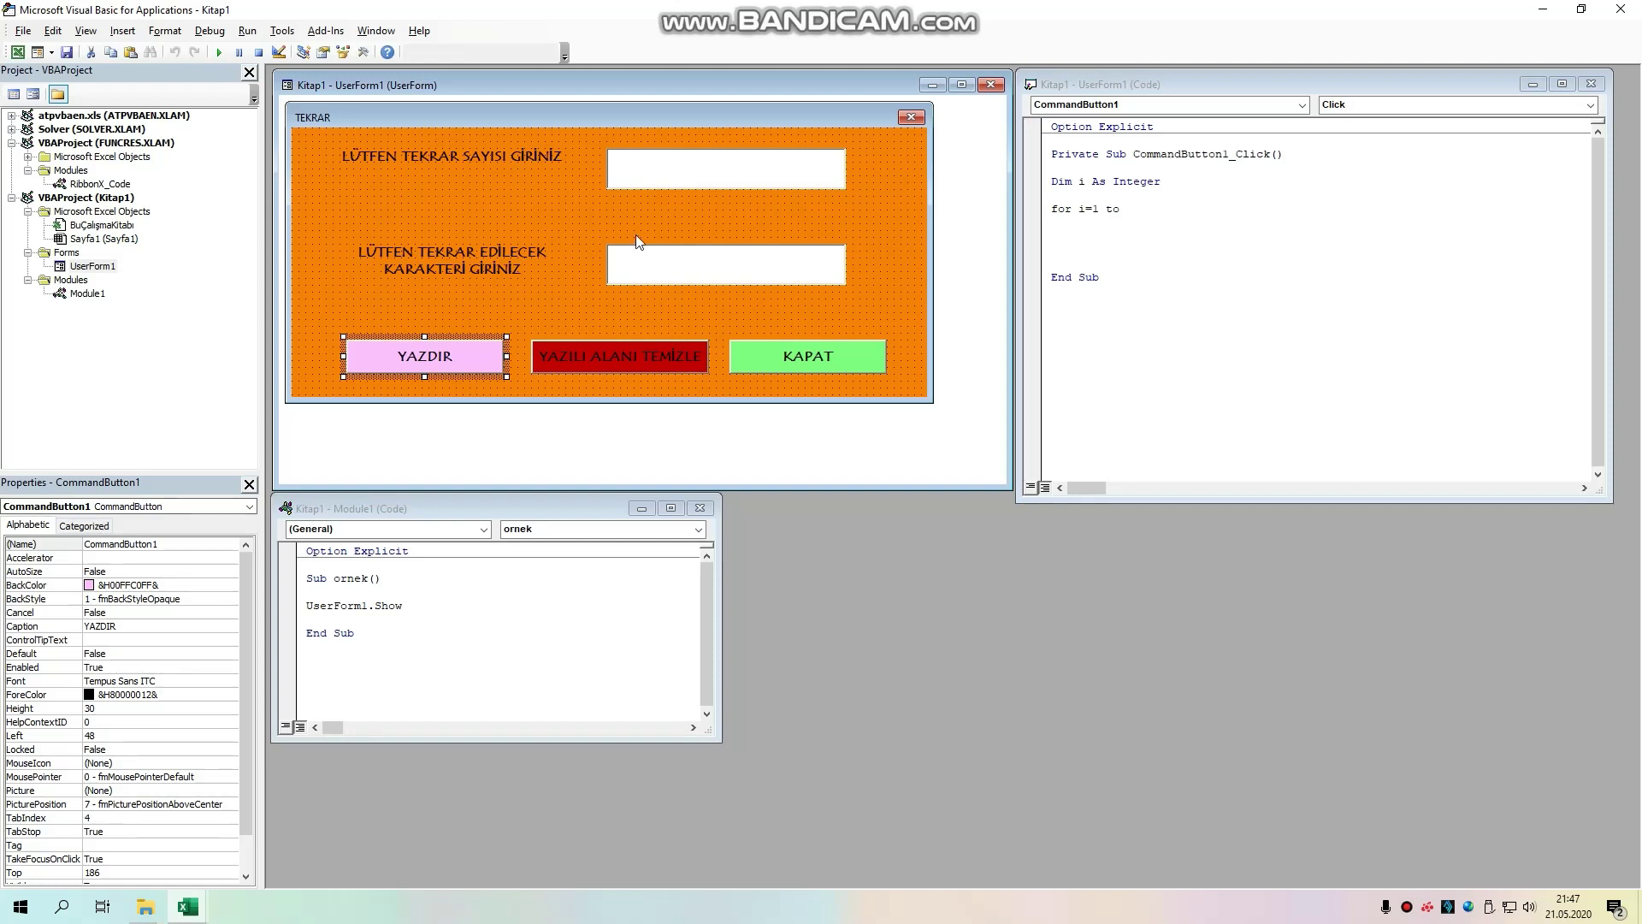
left_click(655, 171)
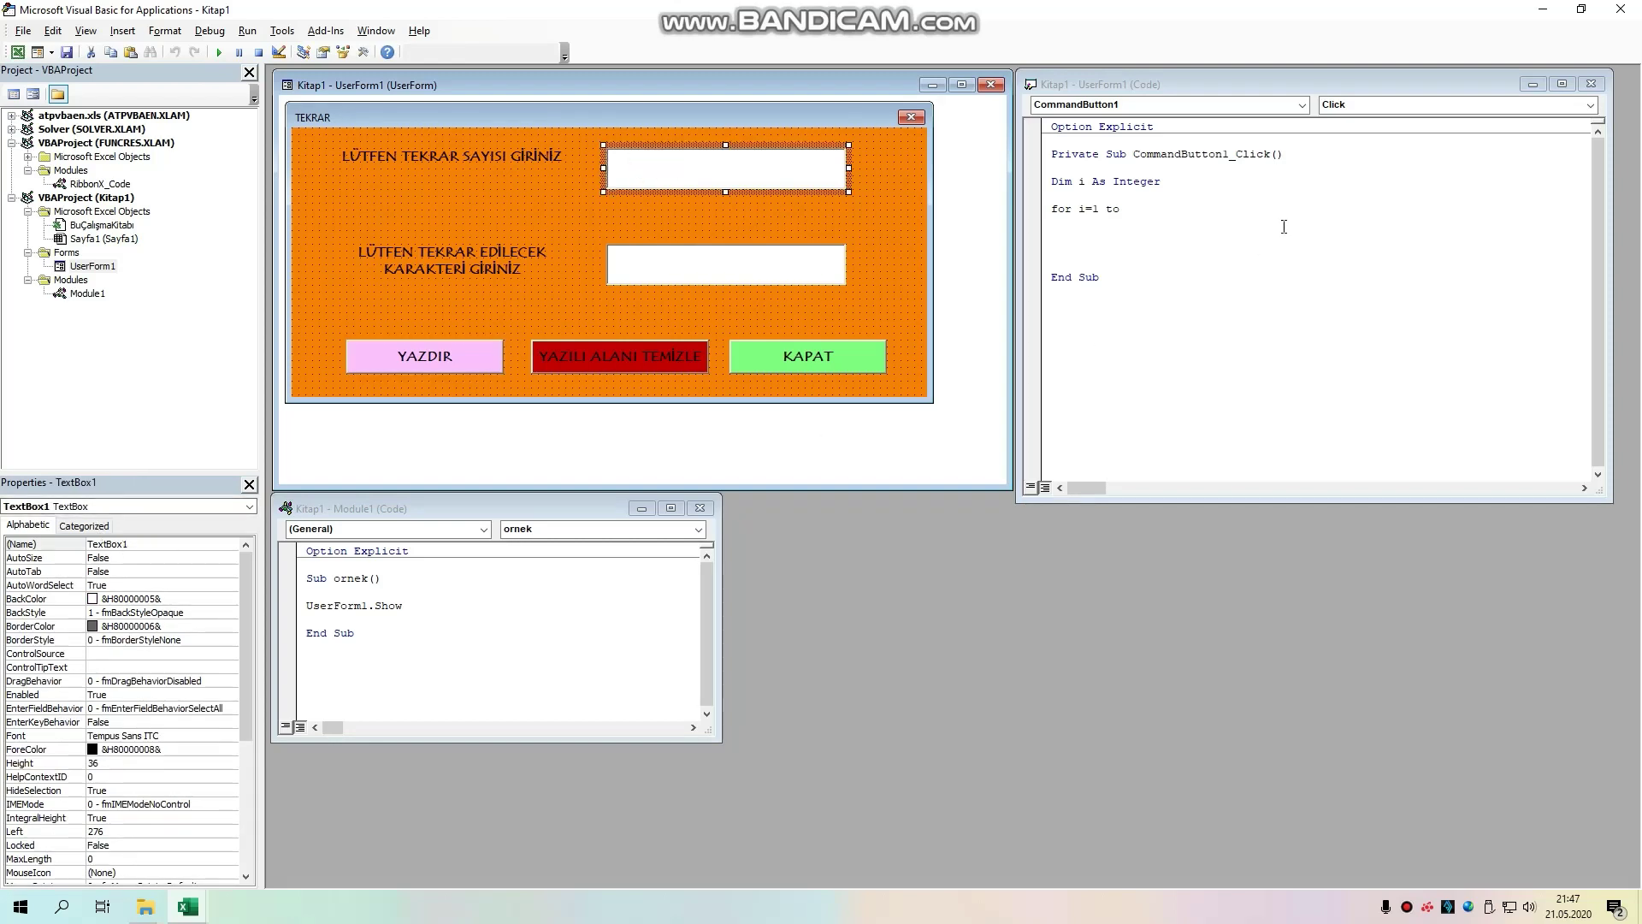
left_click(1134, 212)
type("tex")
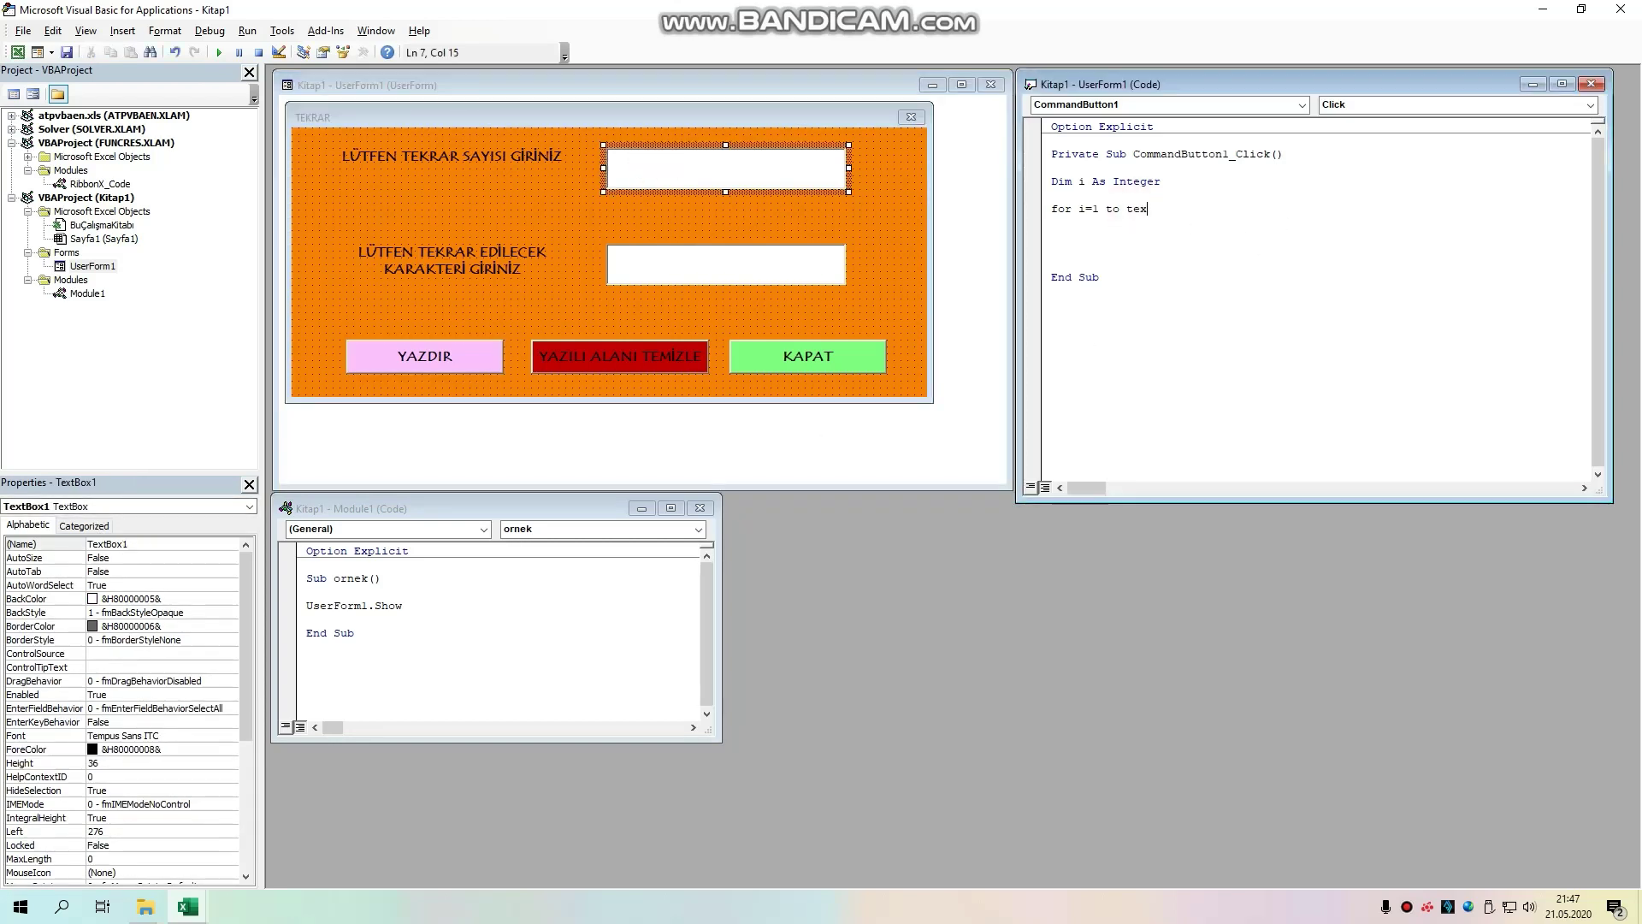
type("tbox")
type("1.value")
key("Tab")
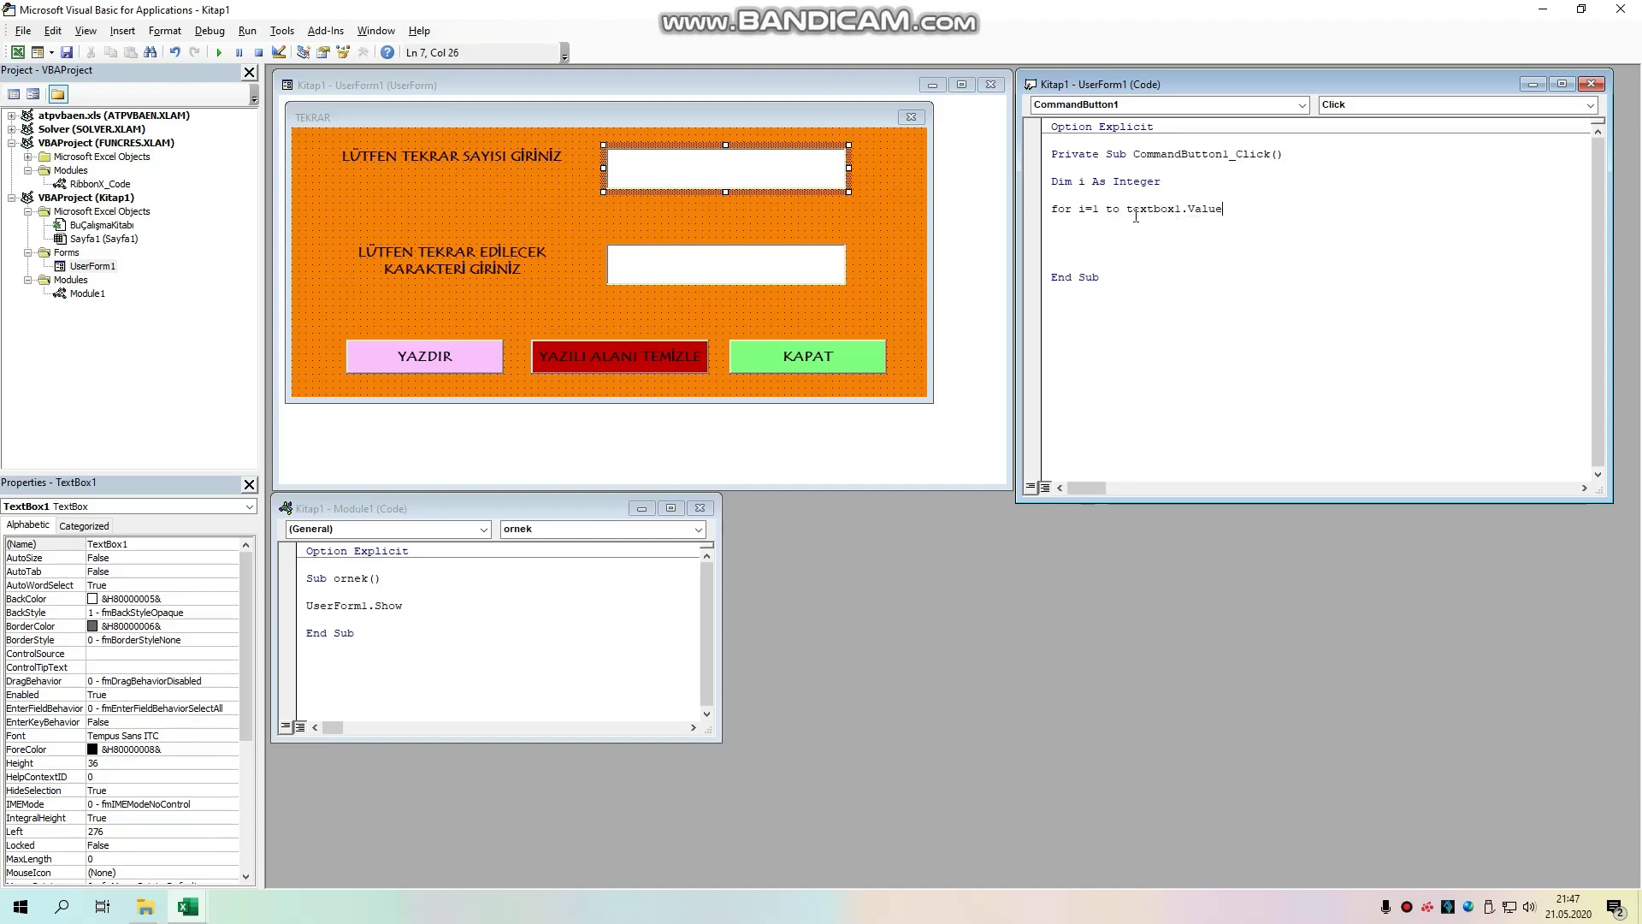
key("Return")
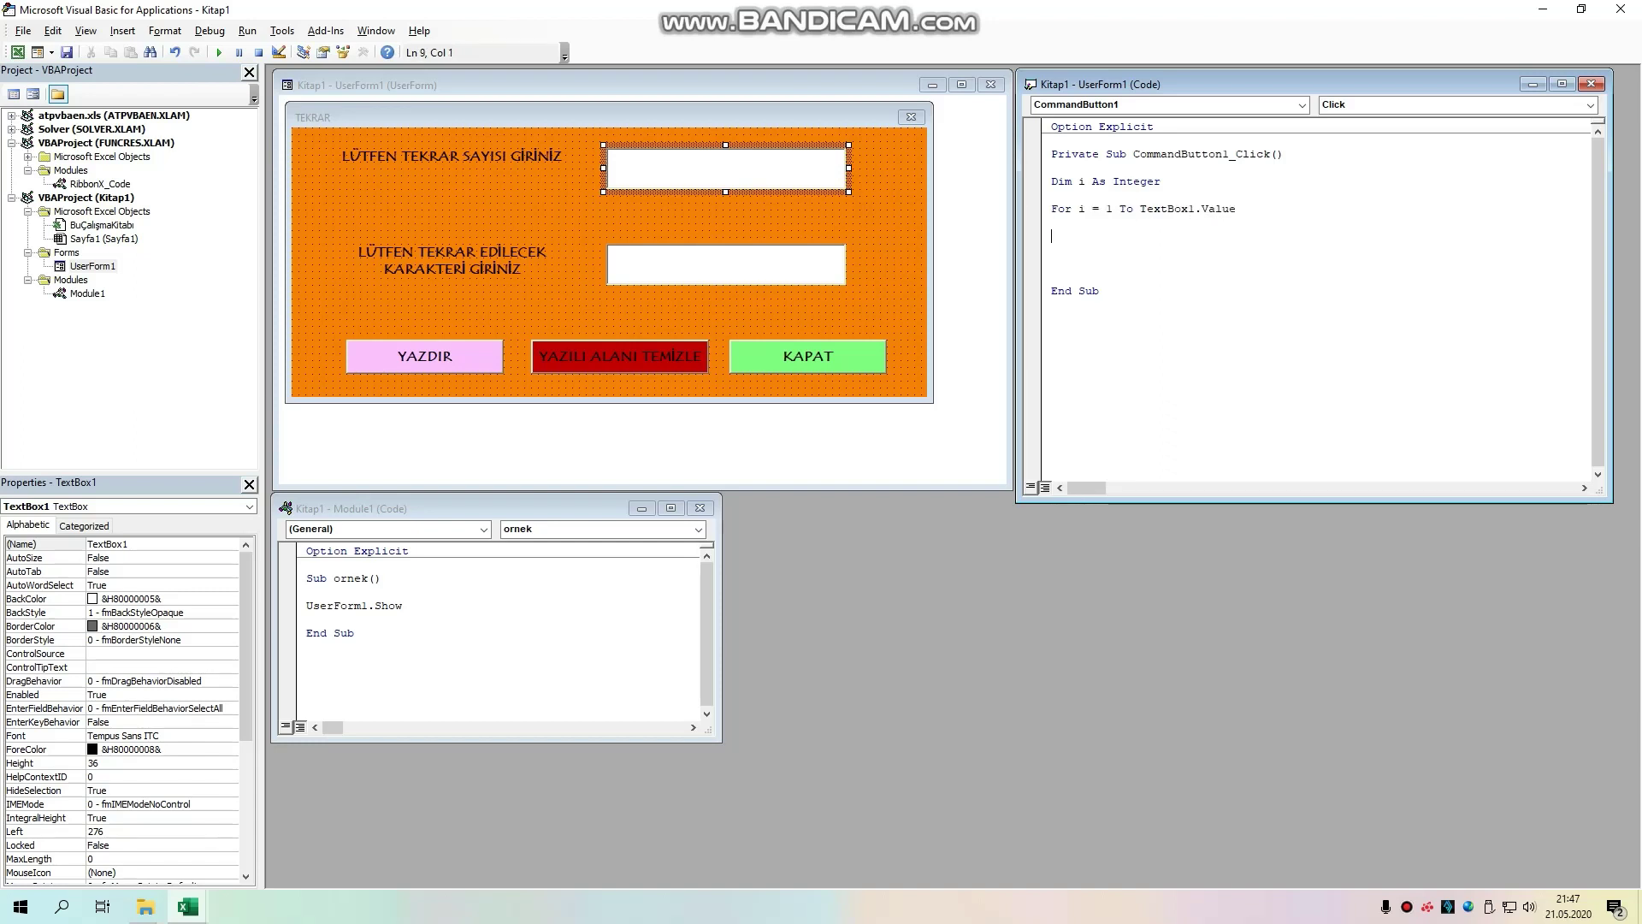
key("Return")
key("Down")
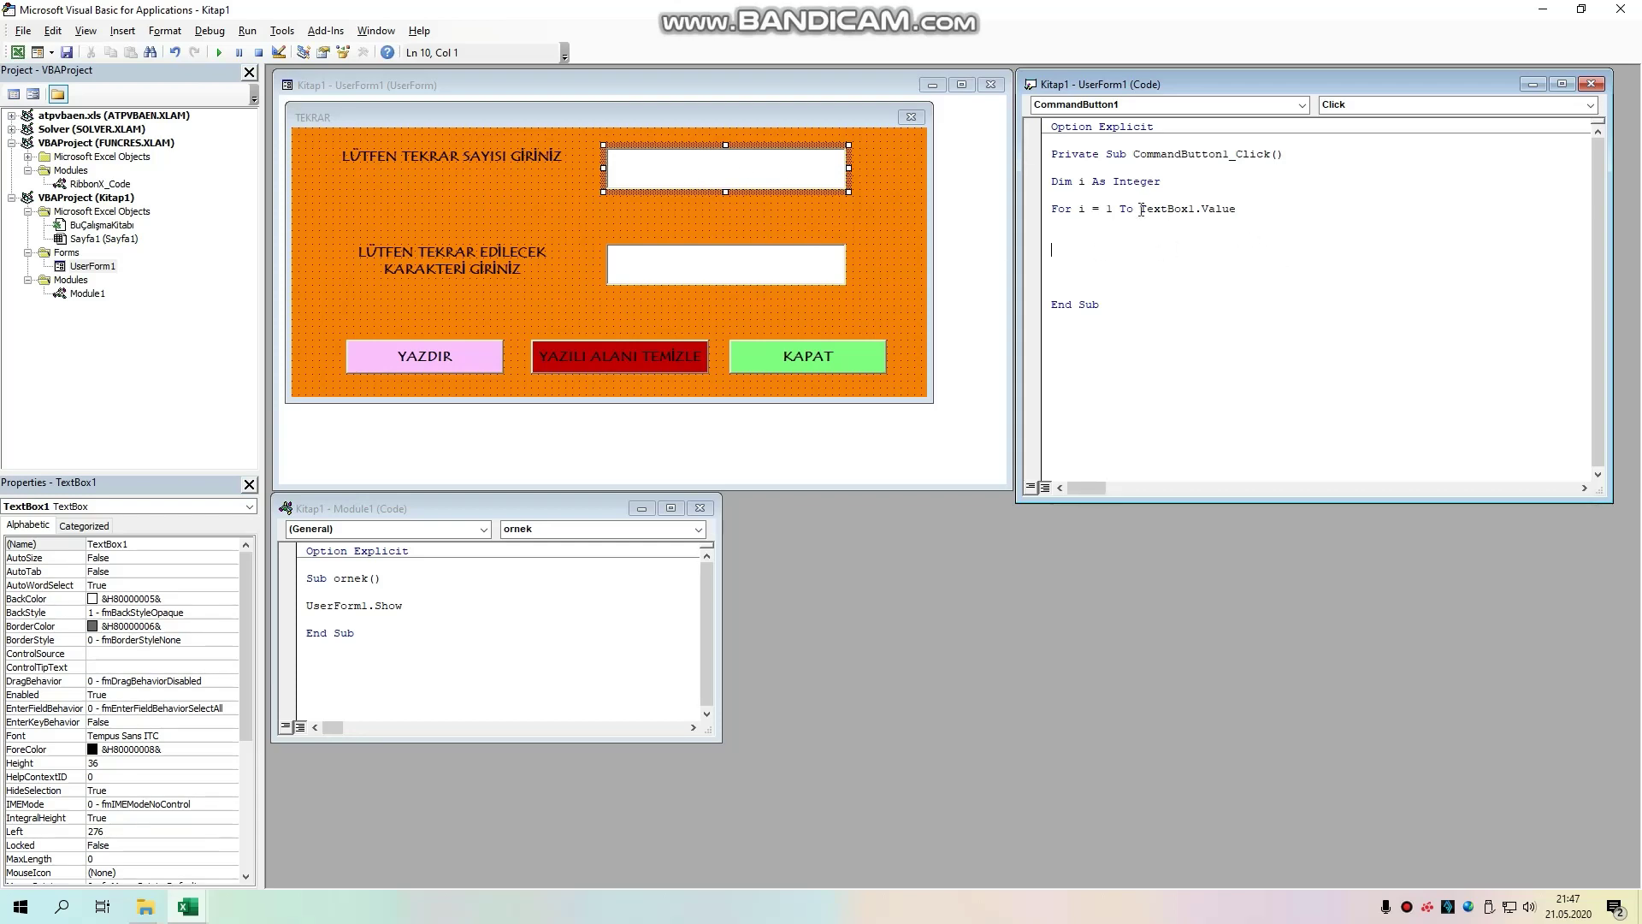
Step: Add the line 'Cells(i, 1).Value = TextBox2.Value' inside the loop
double_click(1170, 211)
left_click(1256, 240)
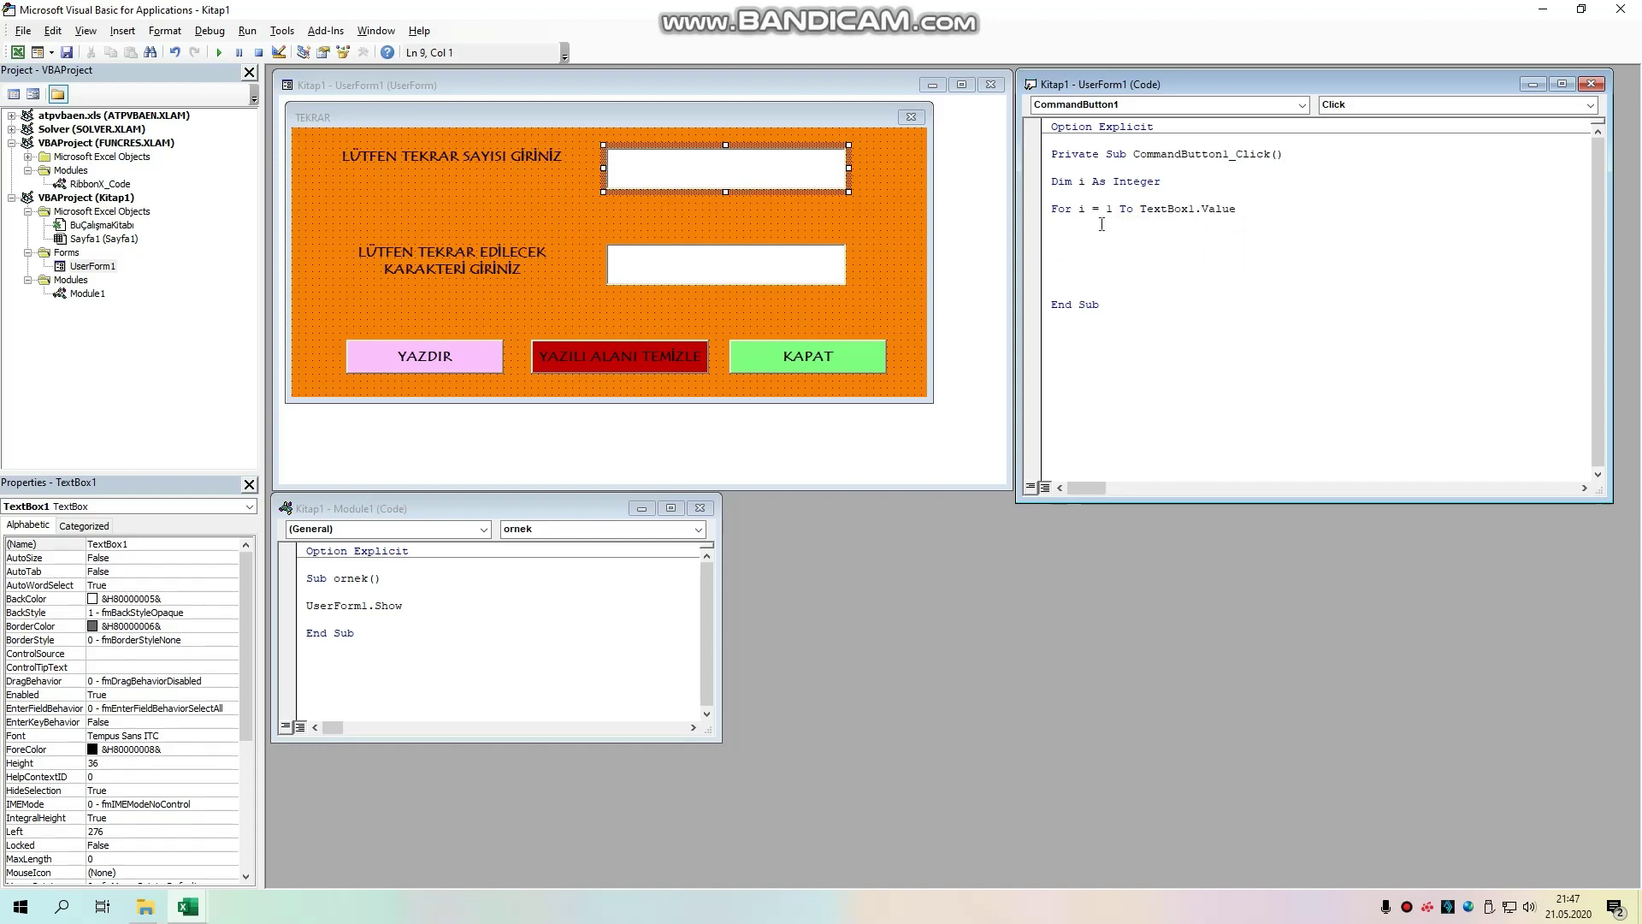
type("ce")
type("lls(")
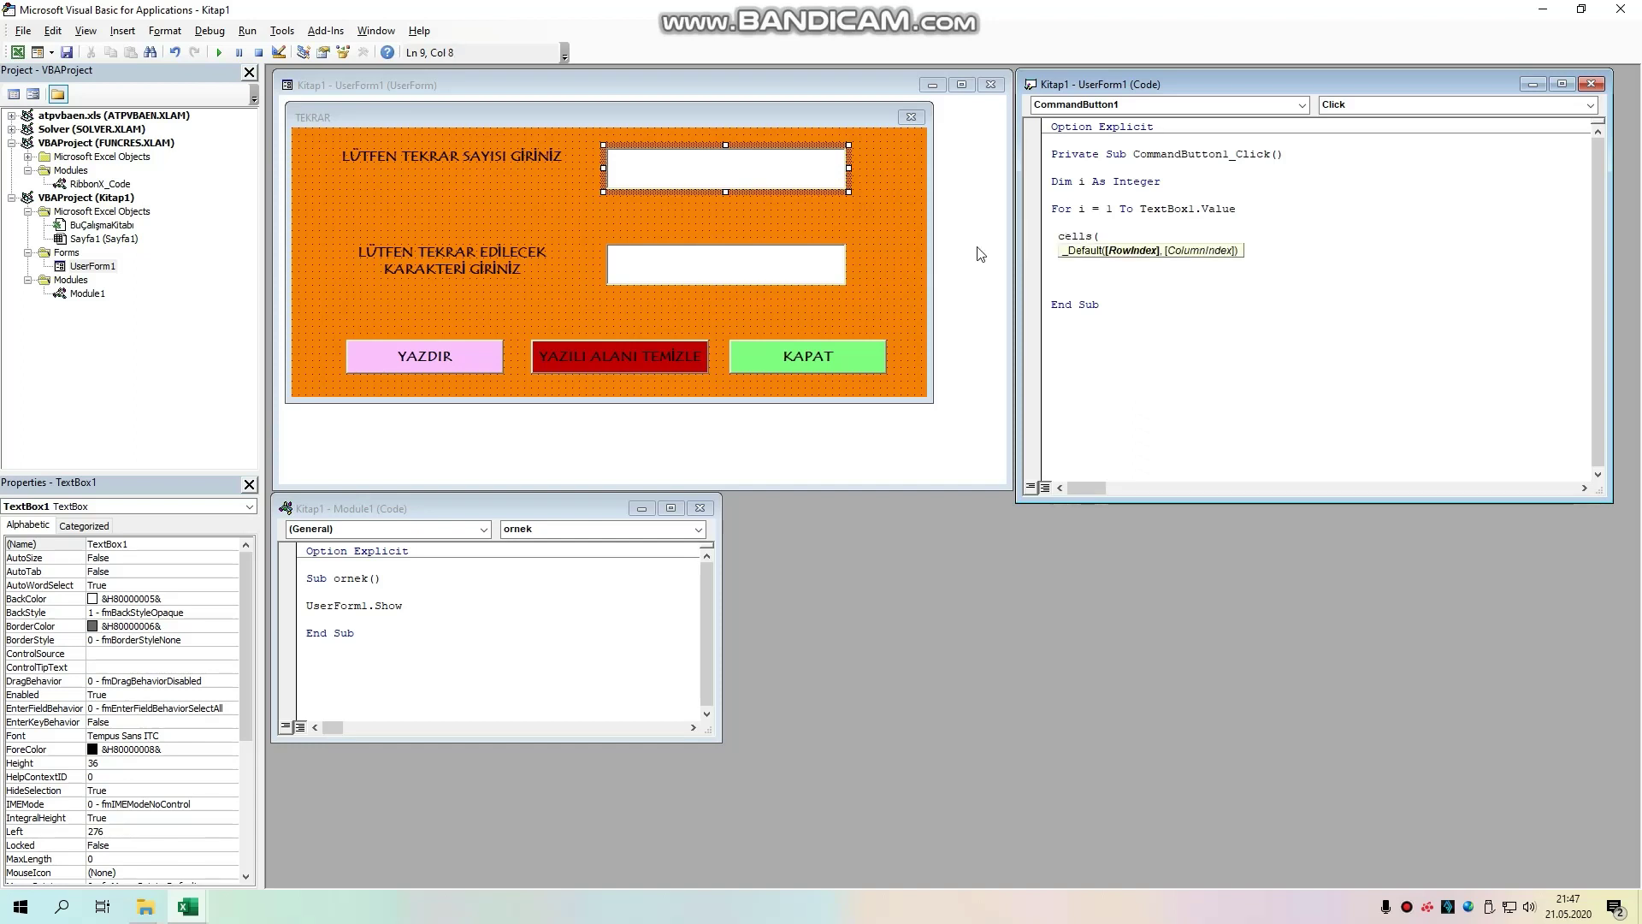
type("i")
type(",1")
type(").")
key("BackSpace")
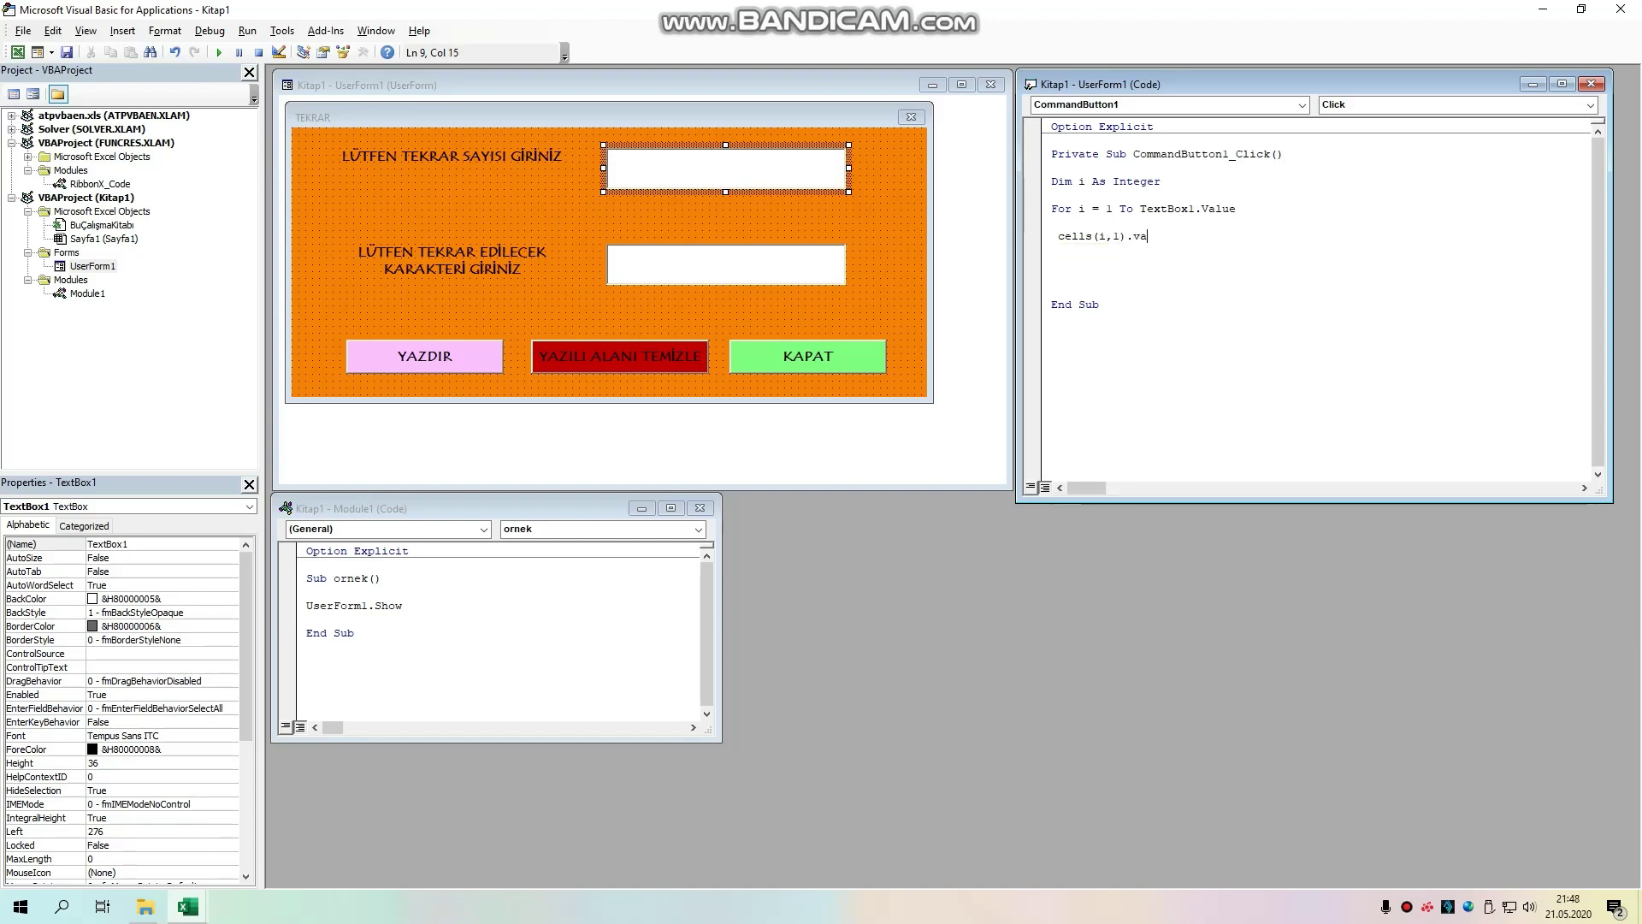
type("lue=tex")
type("text")
type("box2")
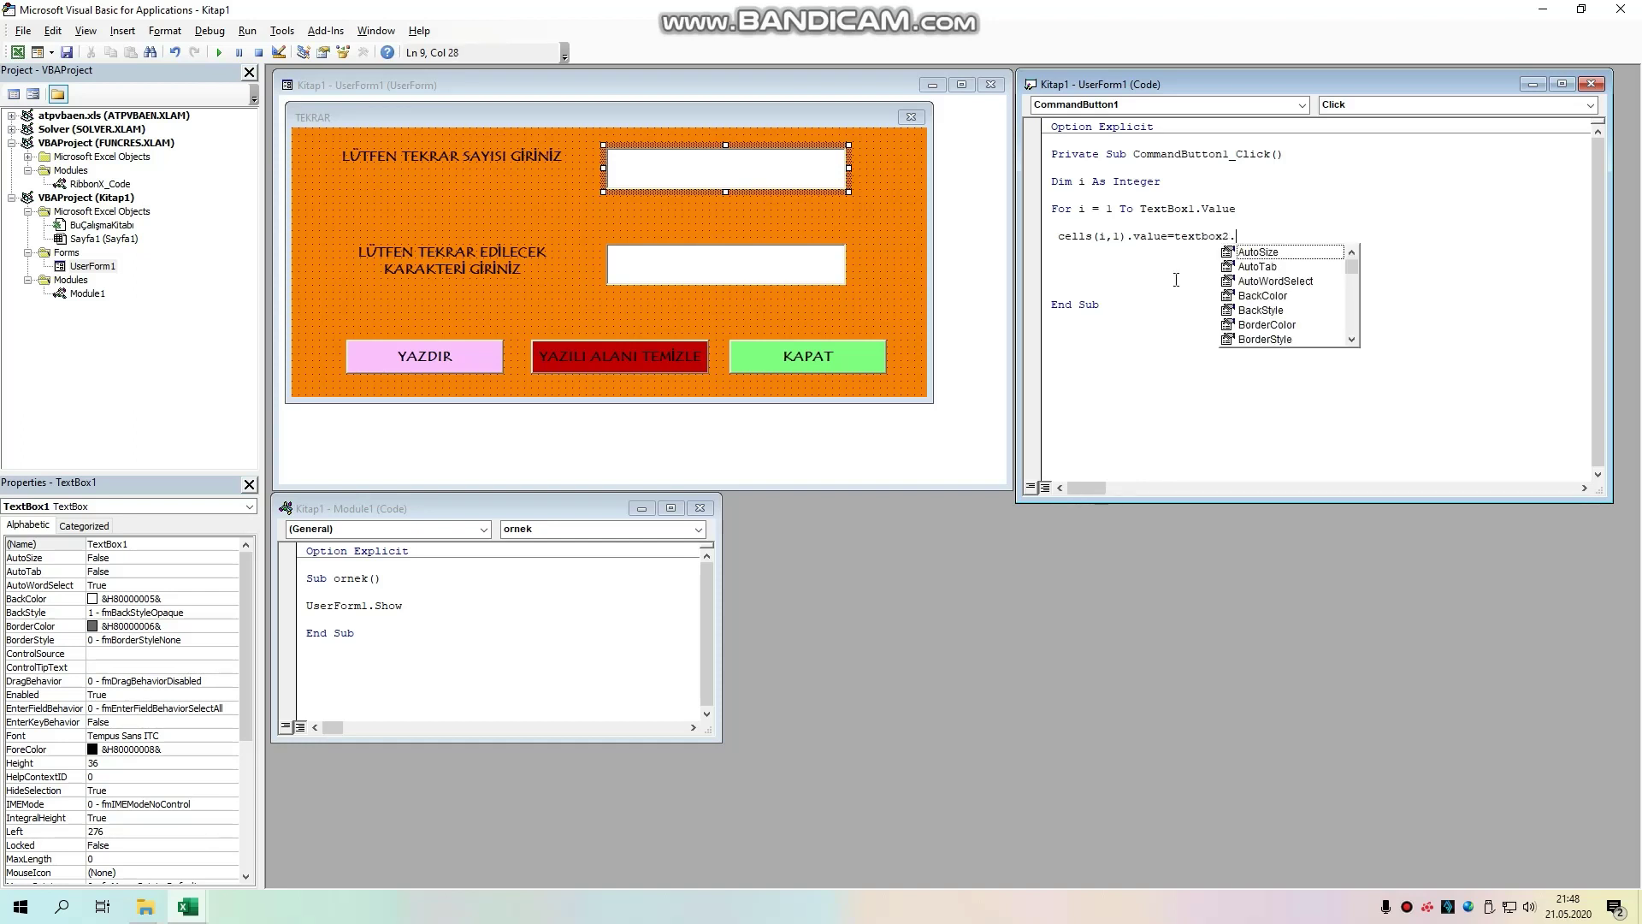
type(".va")
key("Tab")
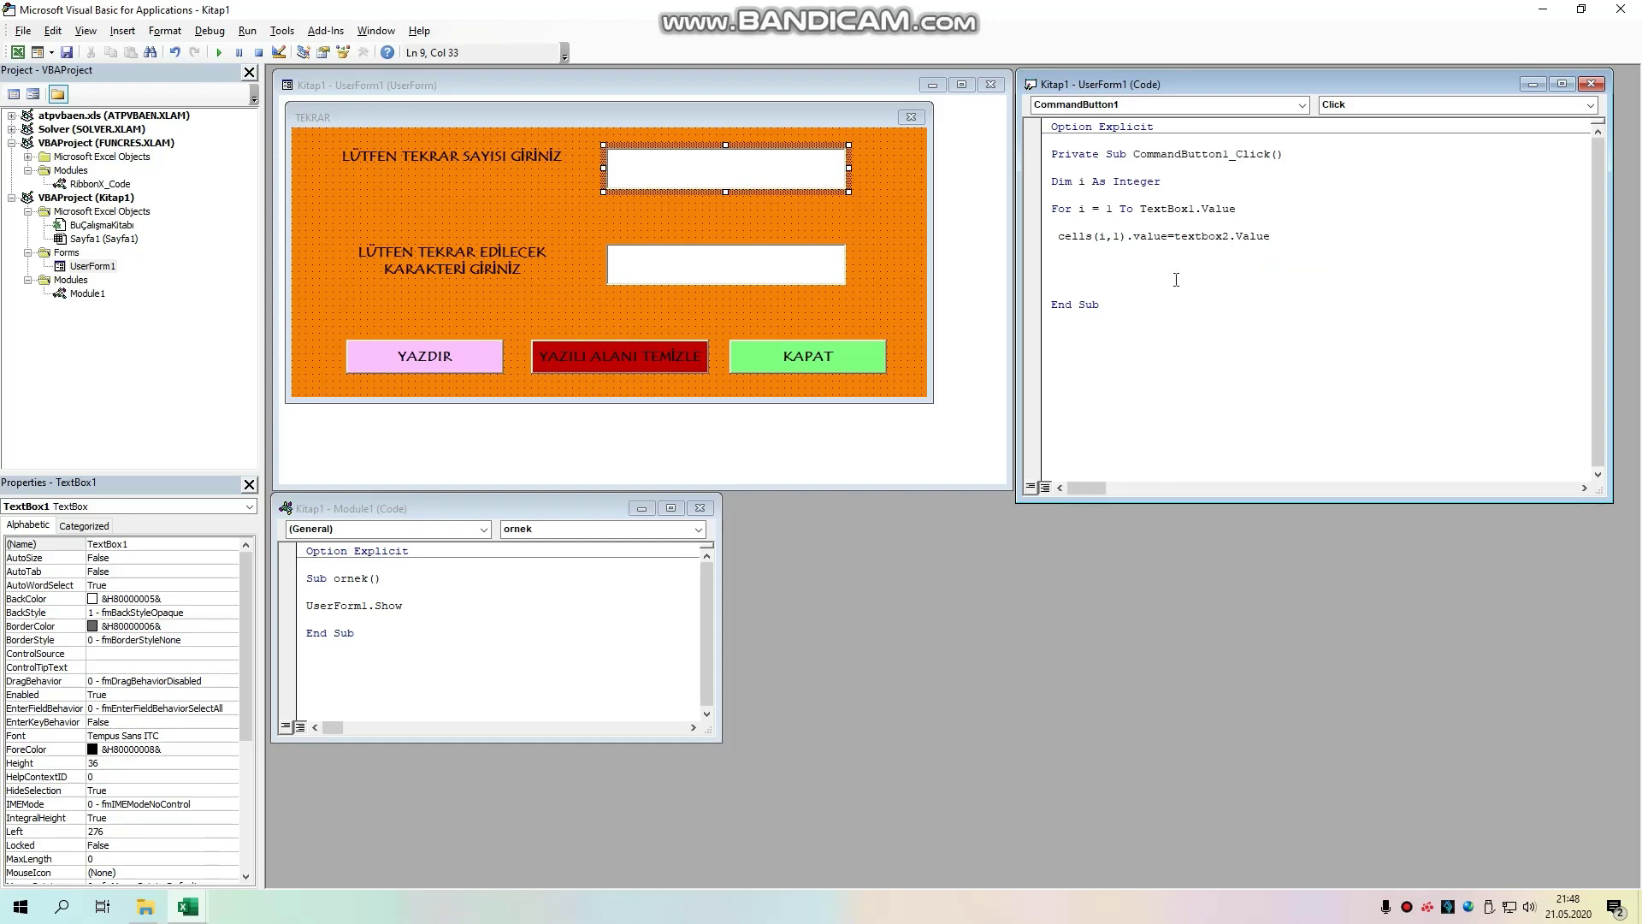
key("Return")
key("Return")
type("Next i")
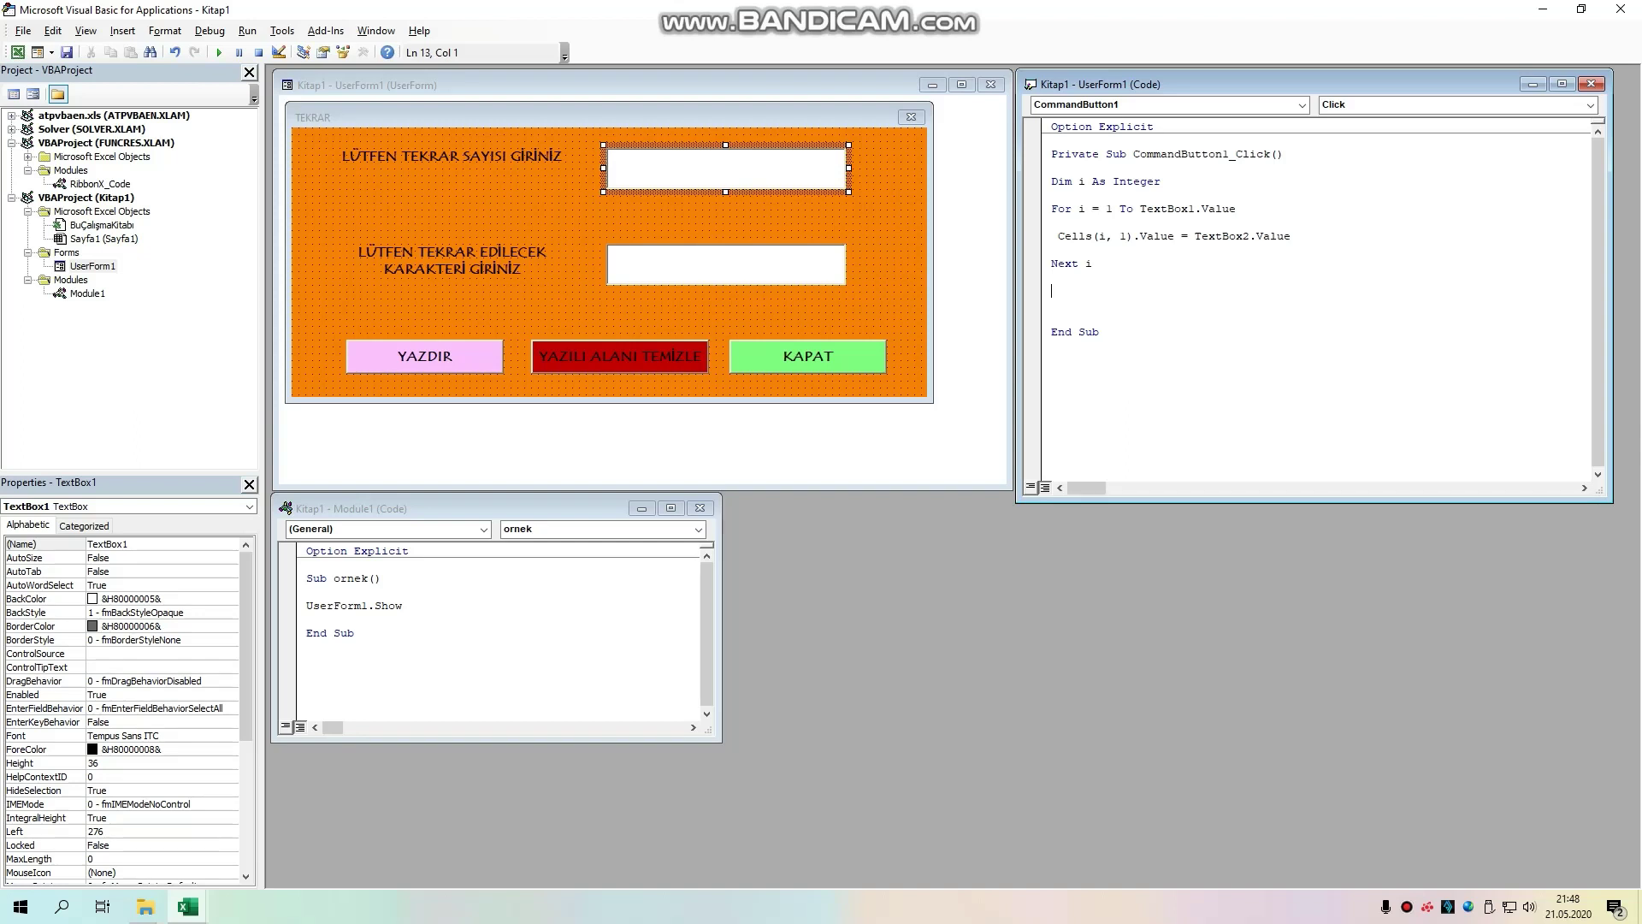
Step: Delete the extra blank line before End Sub
key("Delete")
key("Down")
left_click(1084, 342)
left_click(1136, 351)
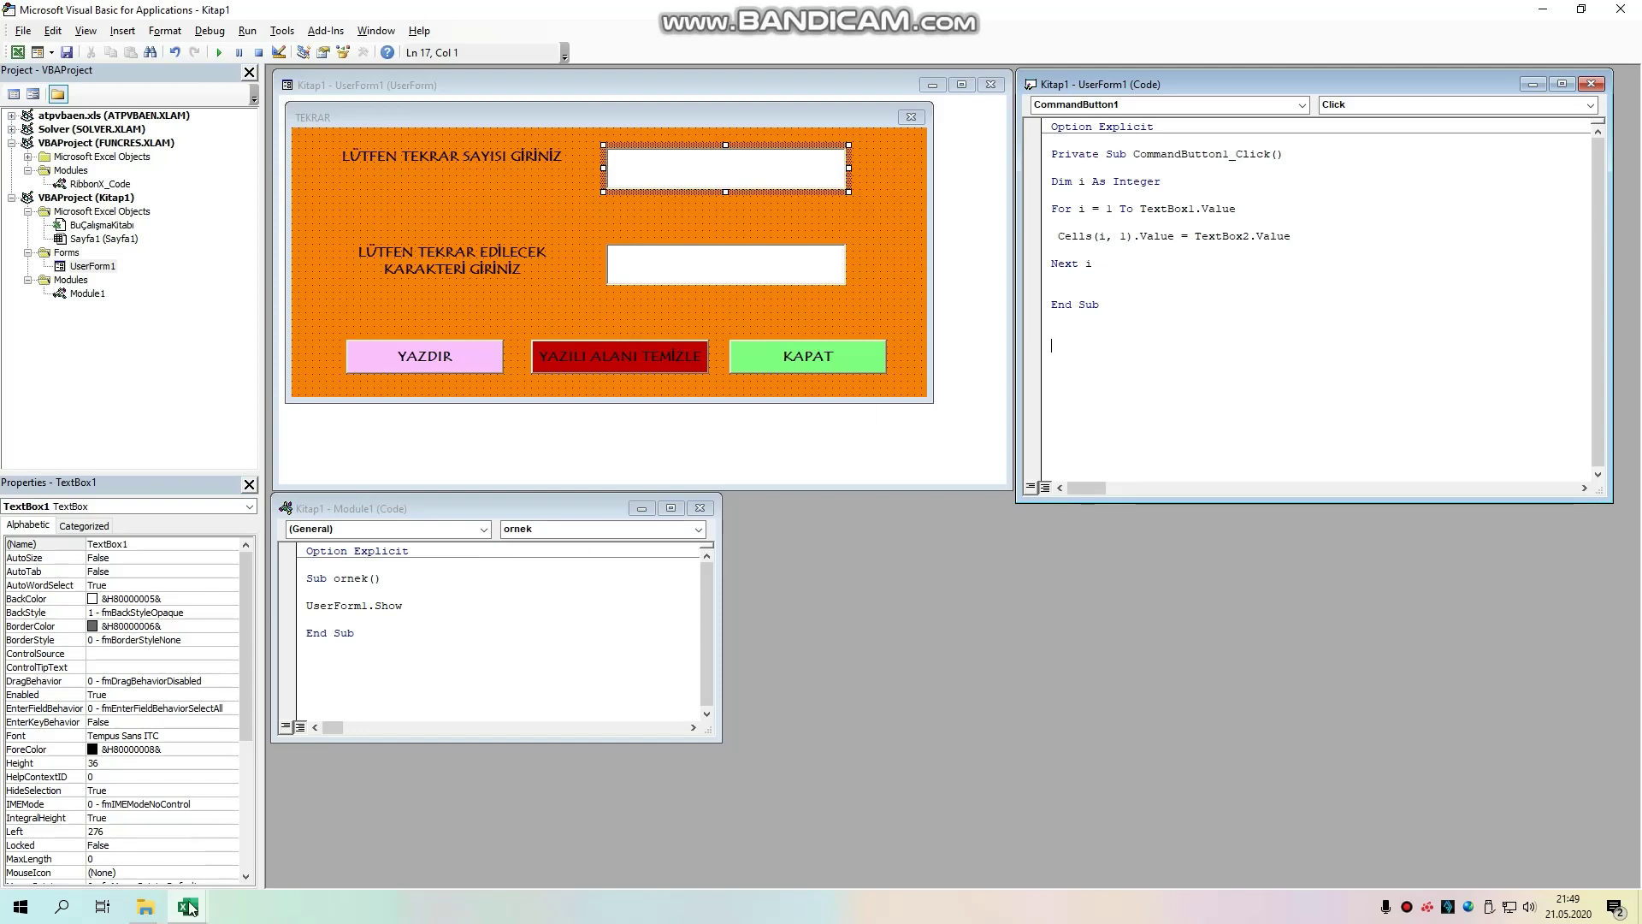
Step: Open the TEKRAR form, enter 10 and 'anlaşılır ekonomi', and try the buttons that lack code
left_click(111, 803)
left_click(975, 407)
left_click(1264, 233)
type("10")
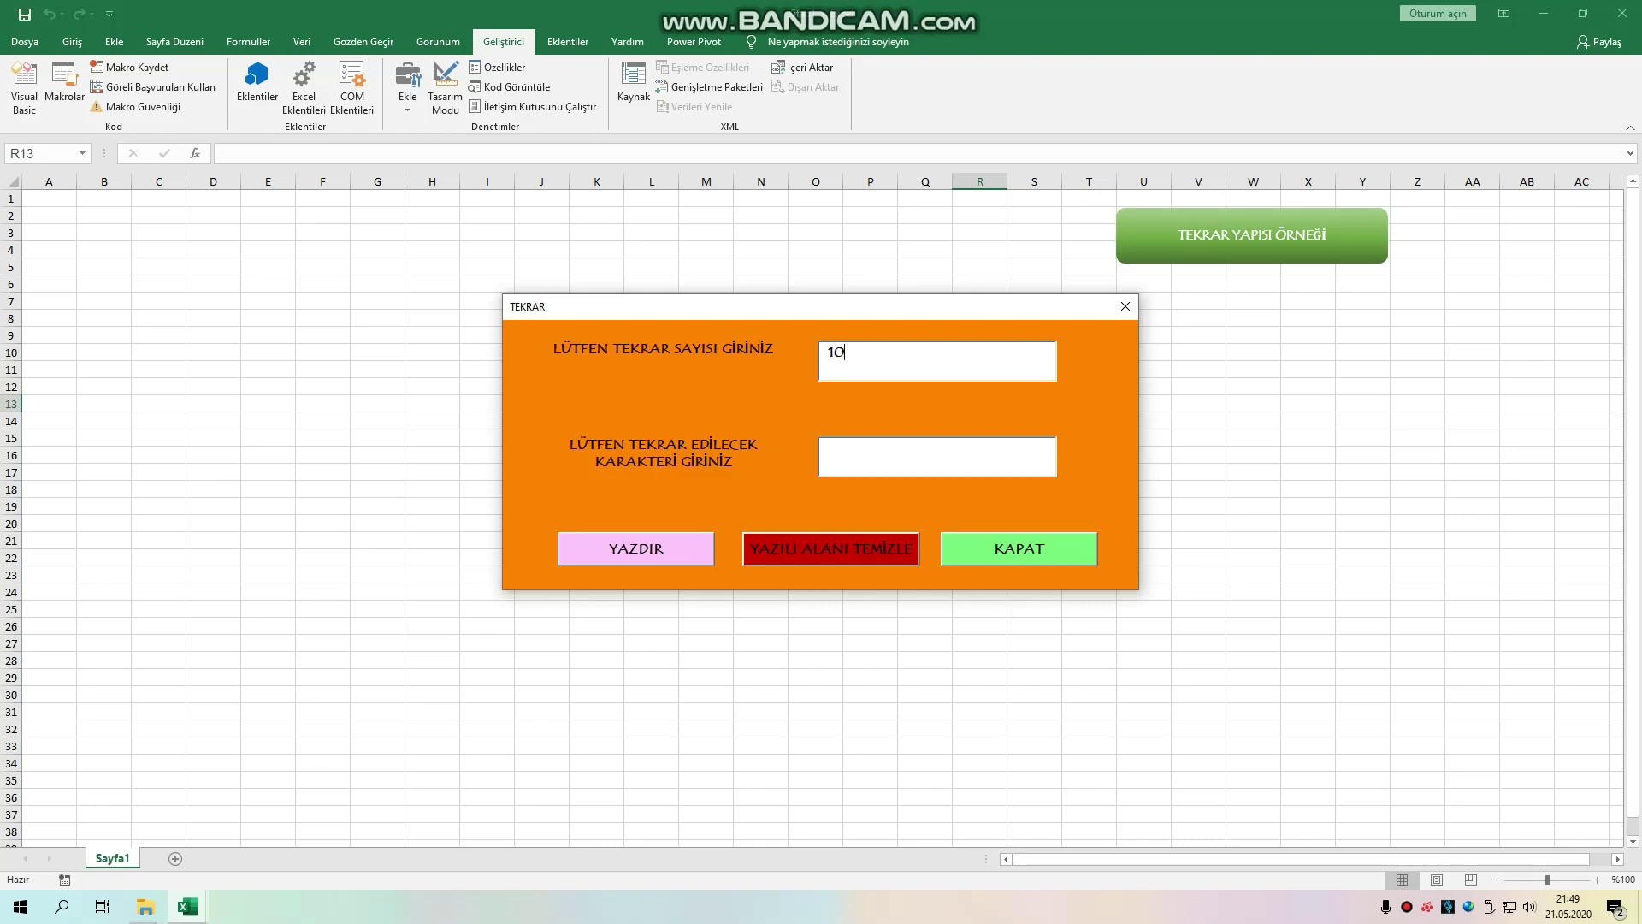
left_click(860, 462)
type("laşılır ekonomi")
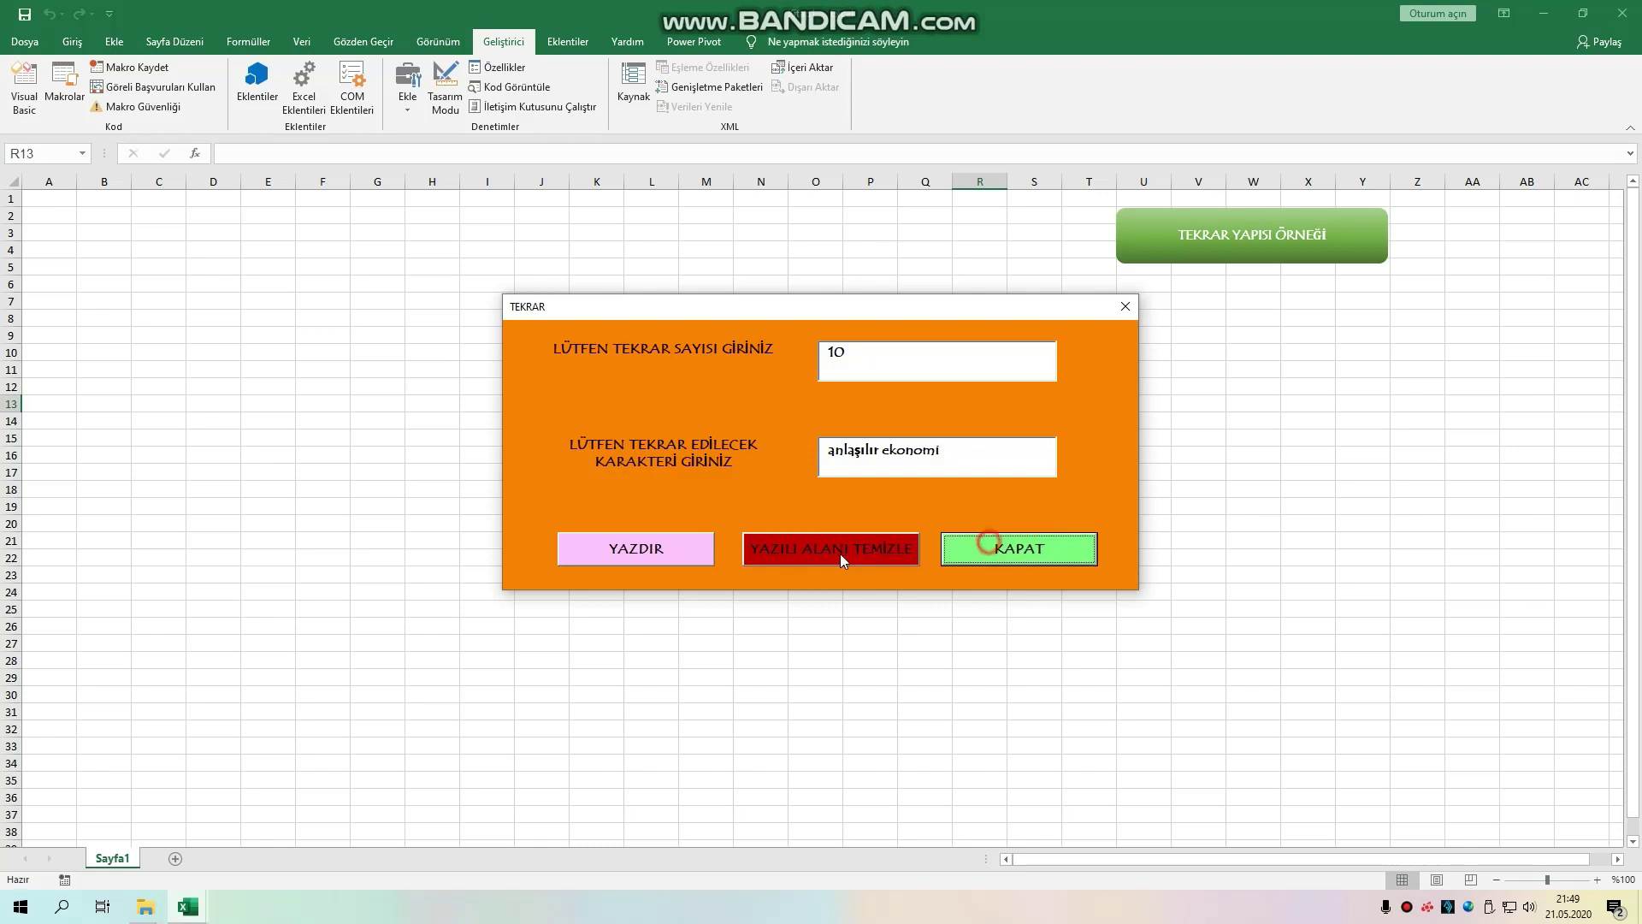
left_click(997, 549)
left_click(863, 552)
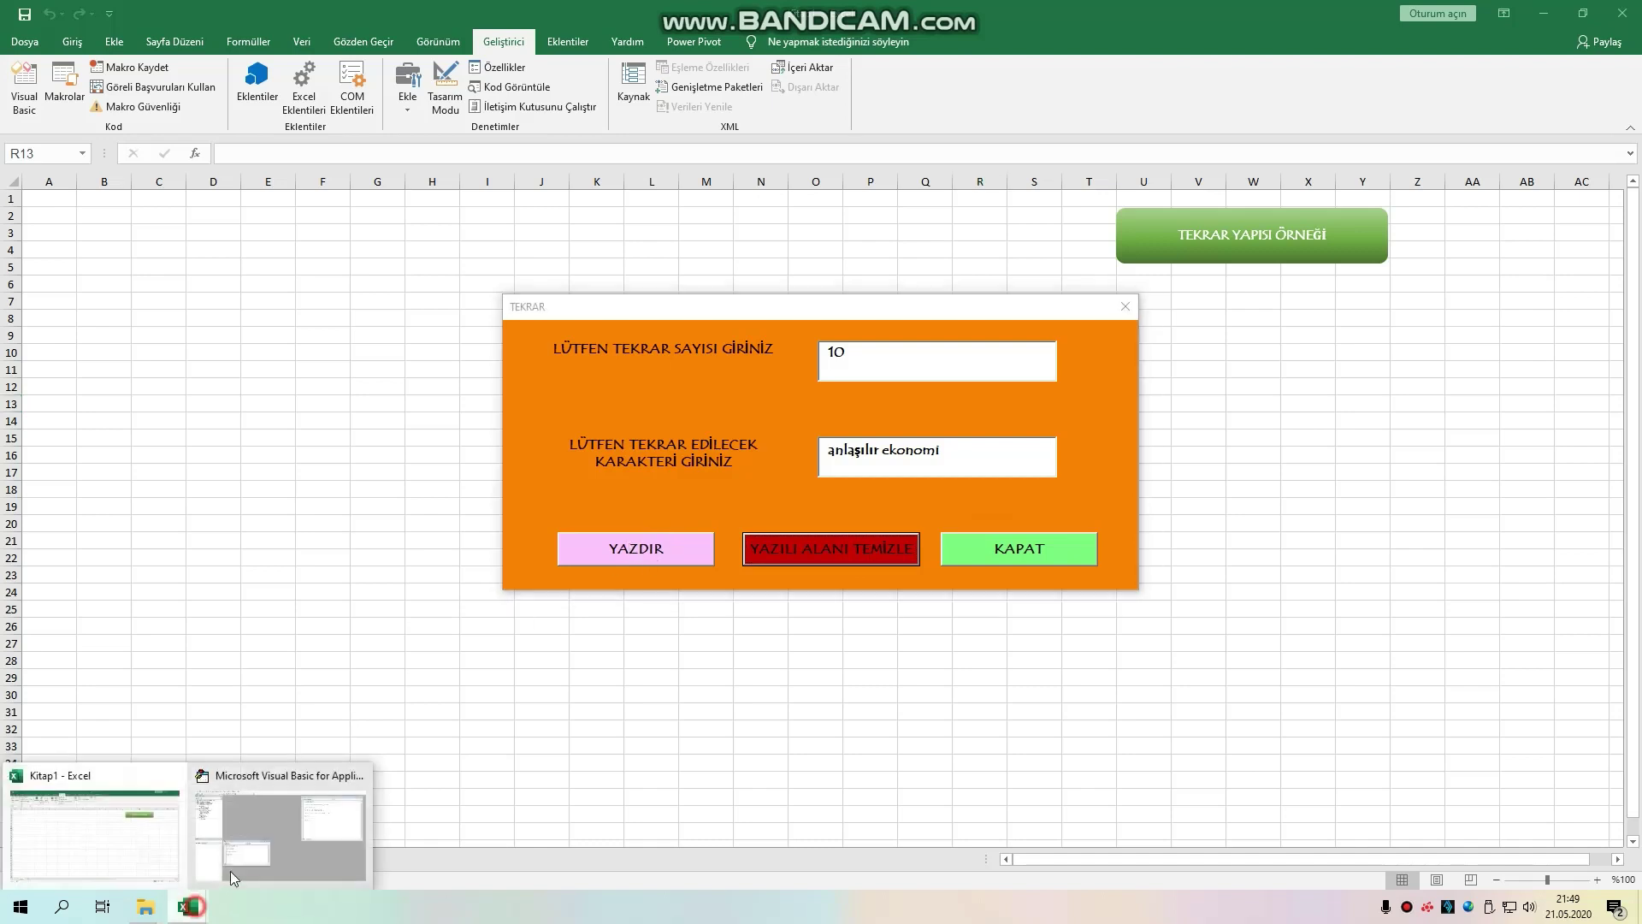
Step: Run YAZDIR to write 'anlaşılır ekonomi' into A1:A10
left_click(291, 855)
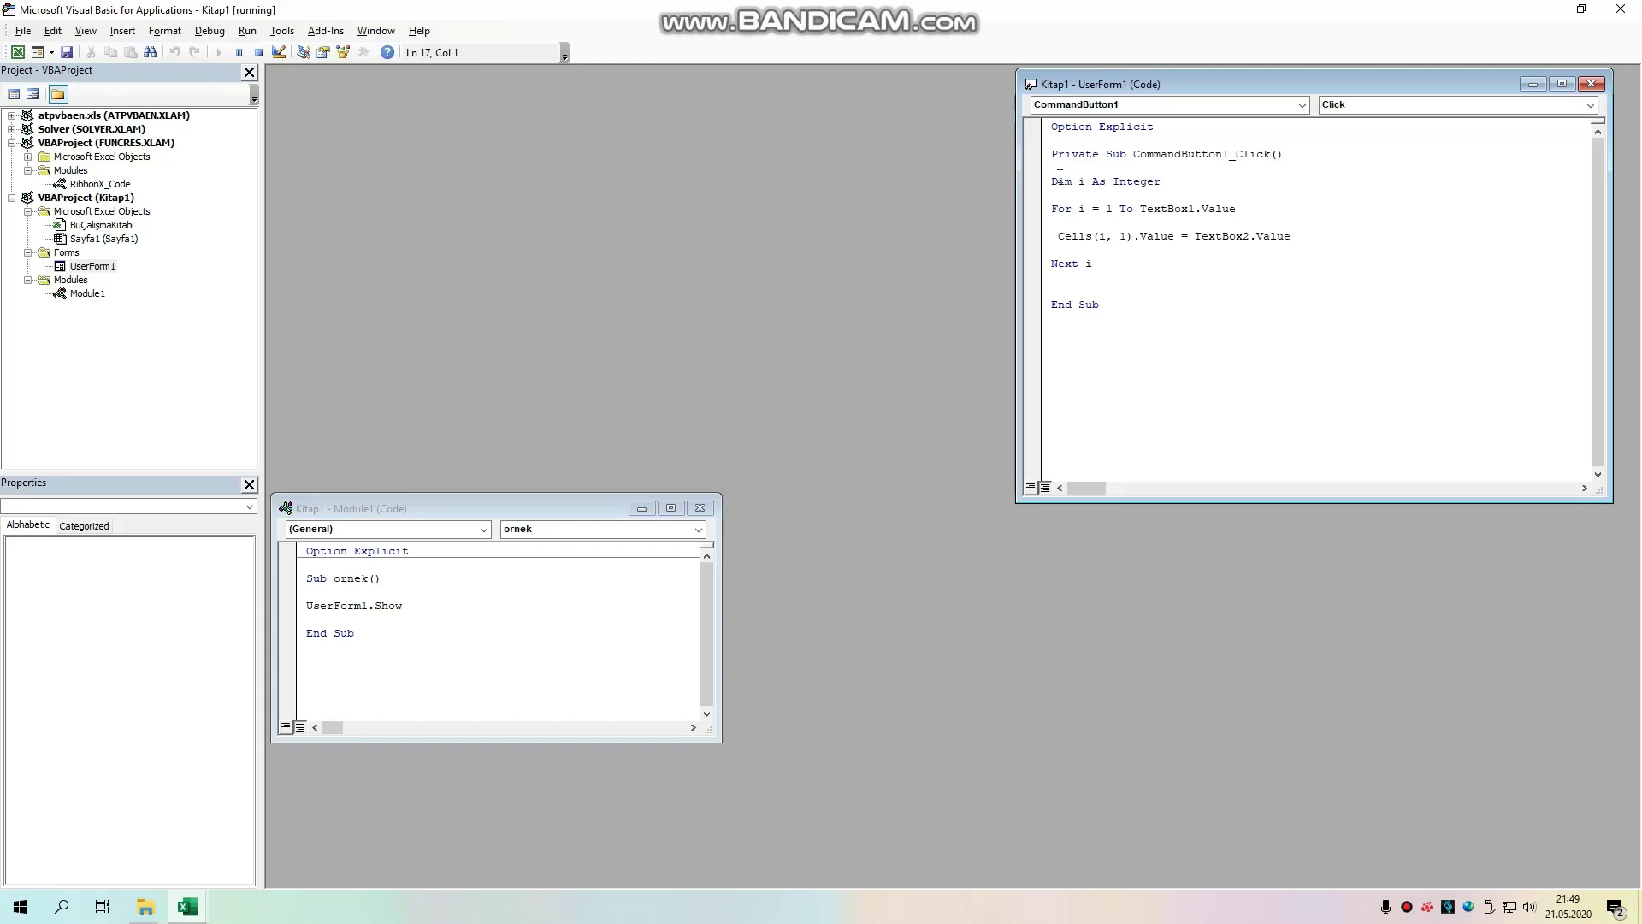
left_click(129, 817)
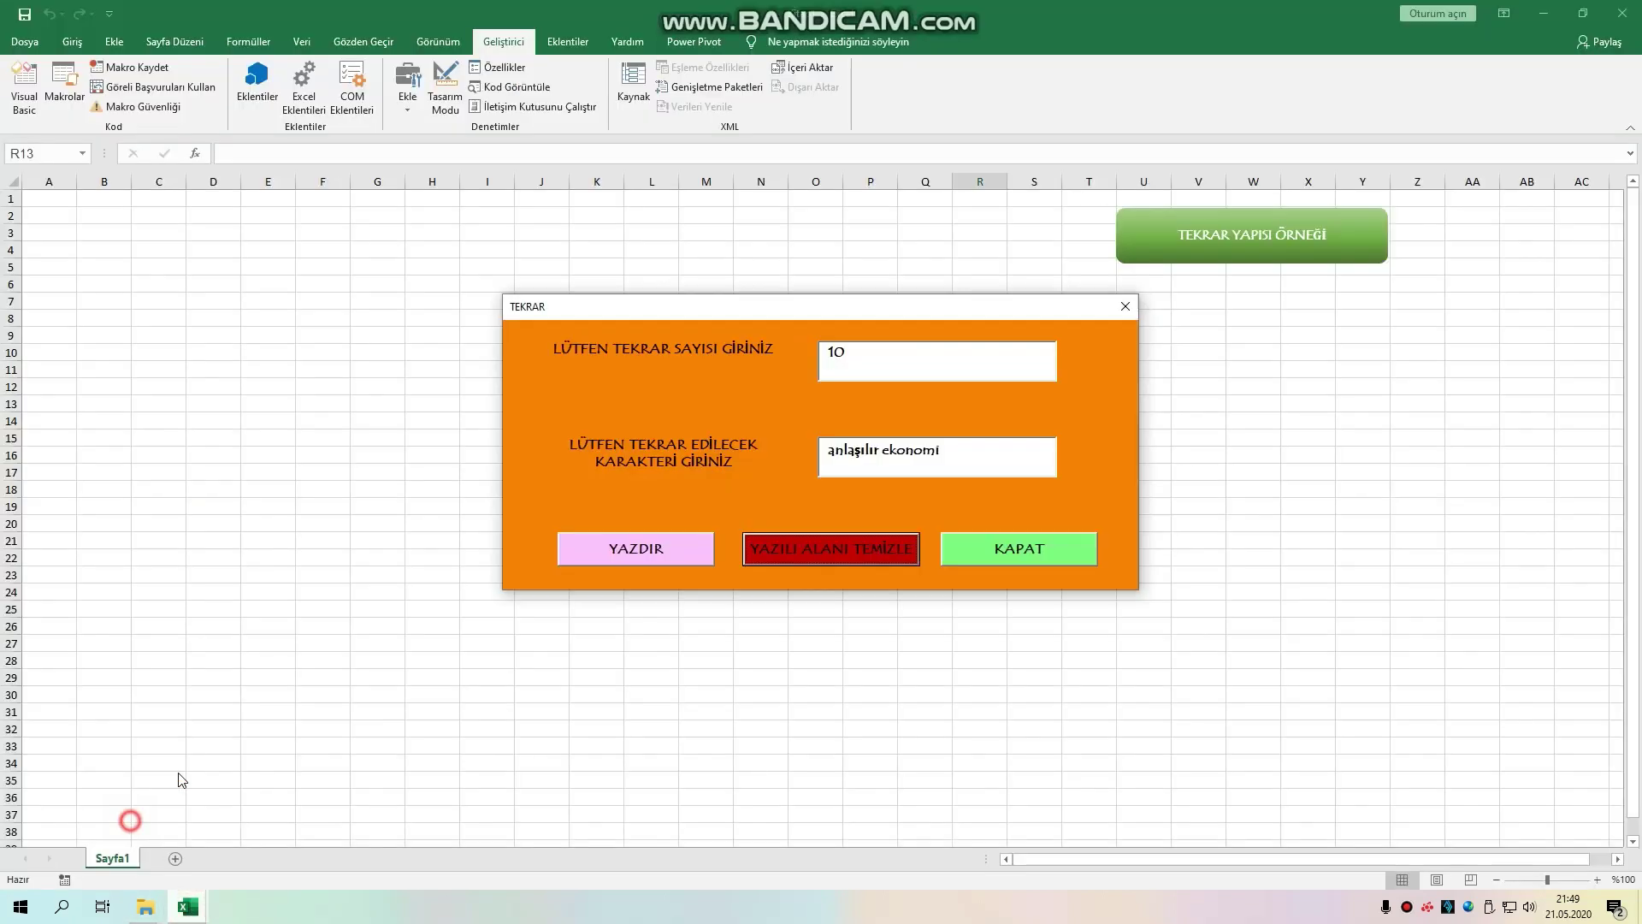
left_click(630, 548)
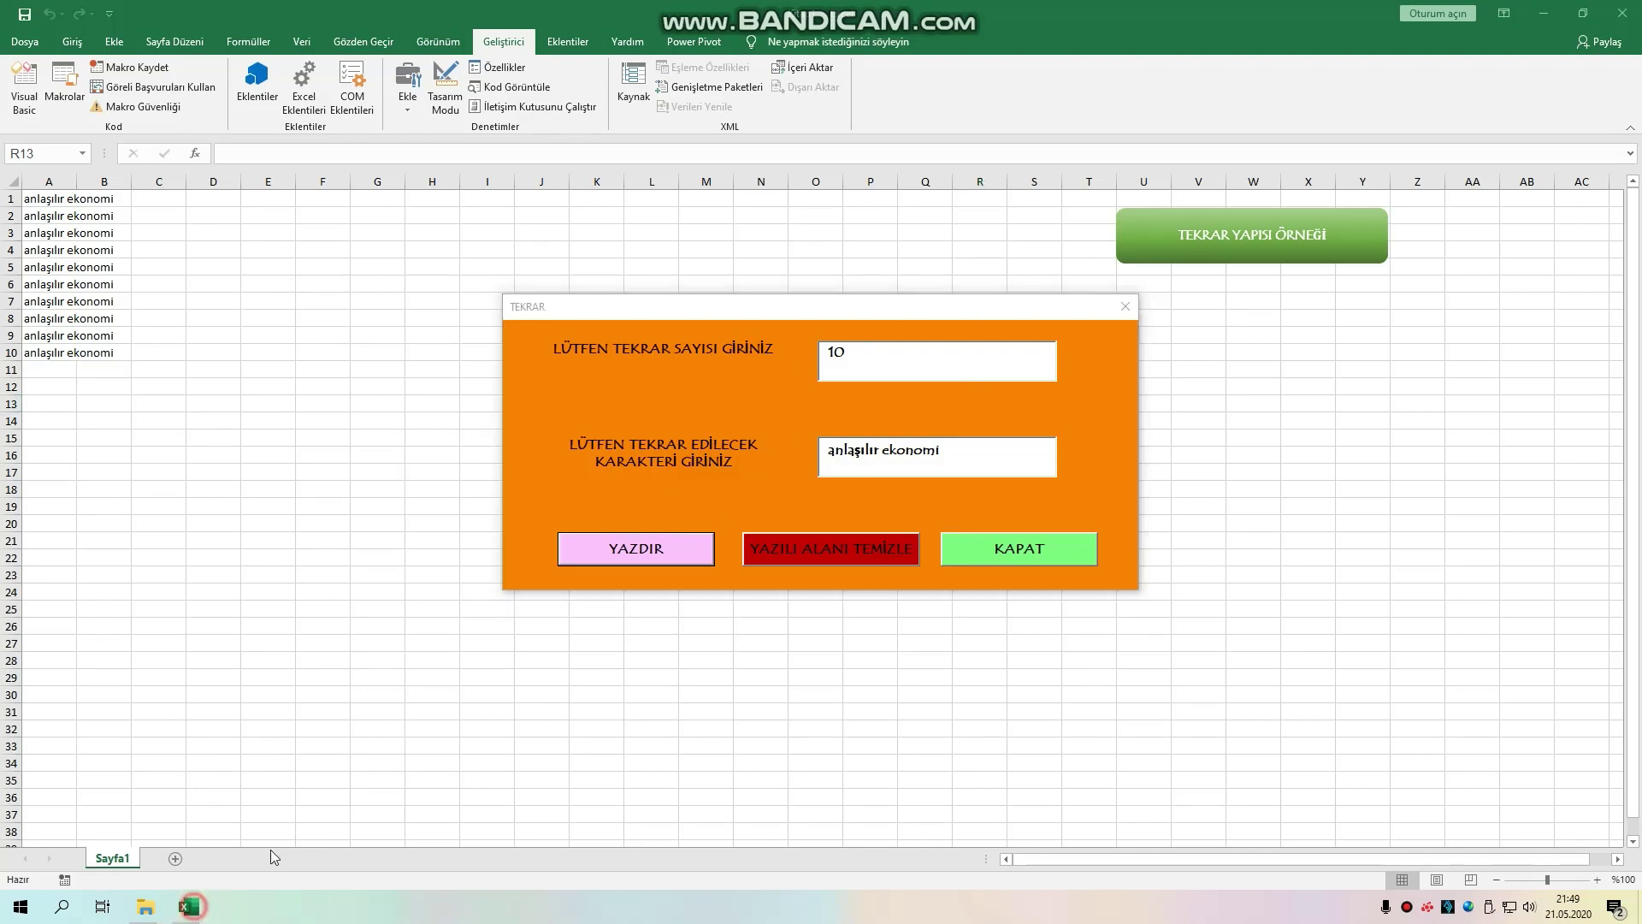
left_click(295, 825)
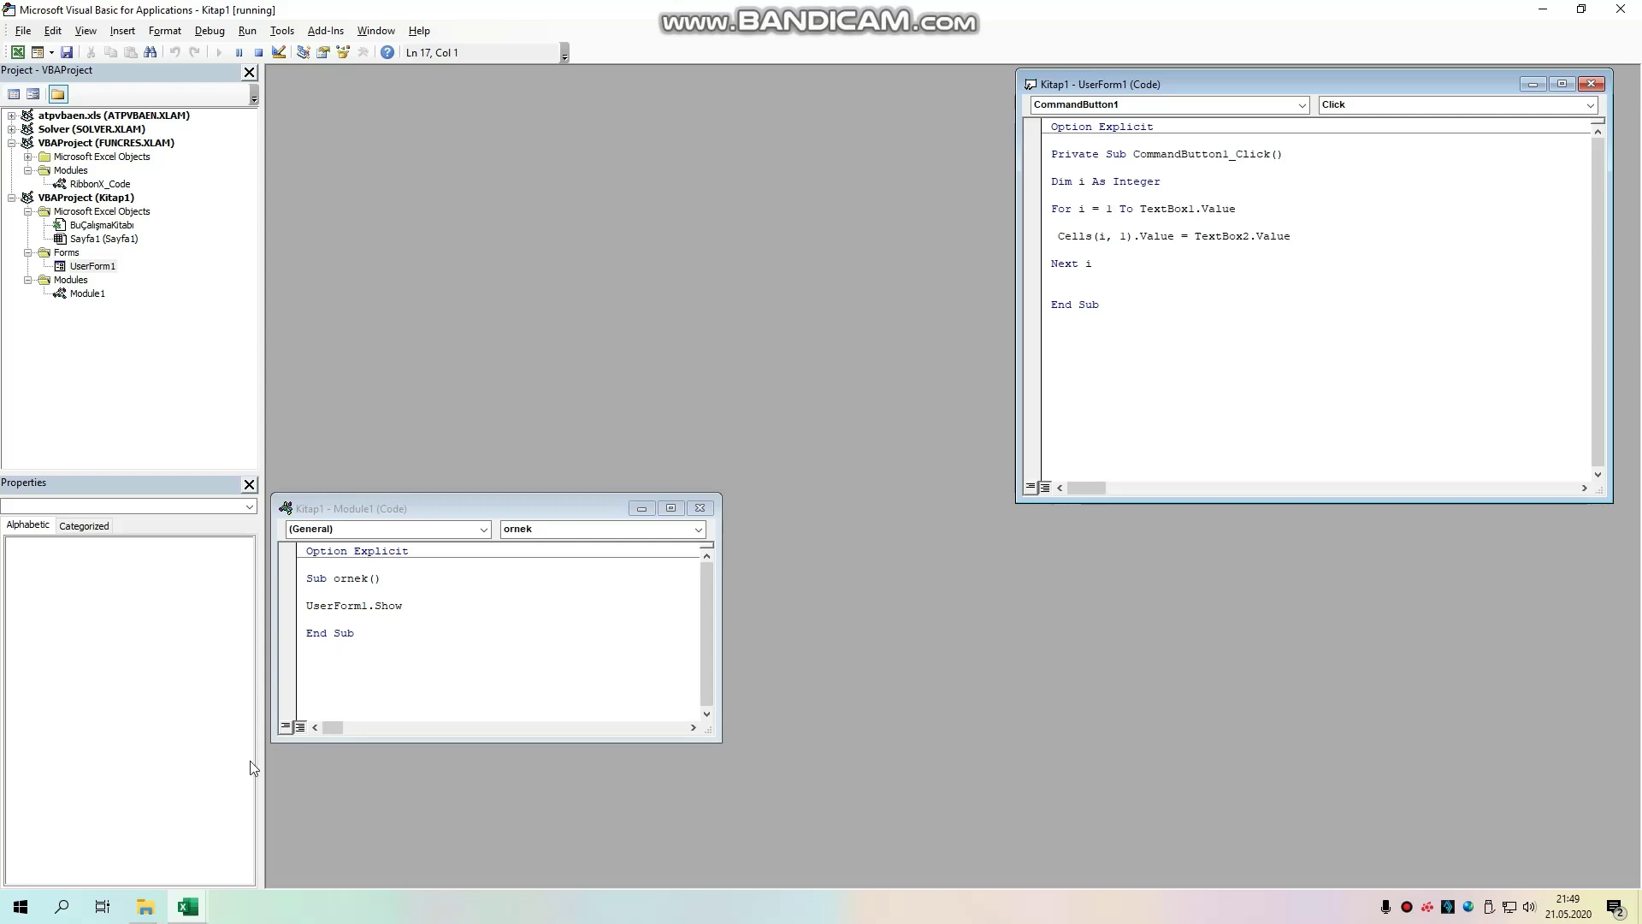
mouse_move(188, 906)
left_click(132, 834)
Step: Move the form aside, click through the filled cells in column A, then close the TEKRAR form
left_click_drag(710, 321, 605, 321)
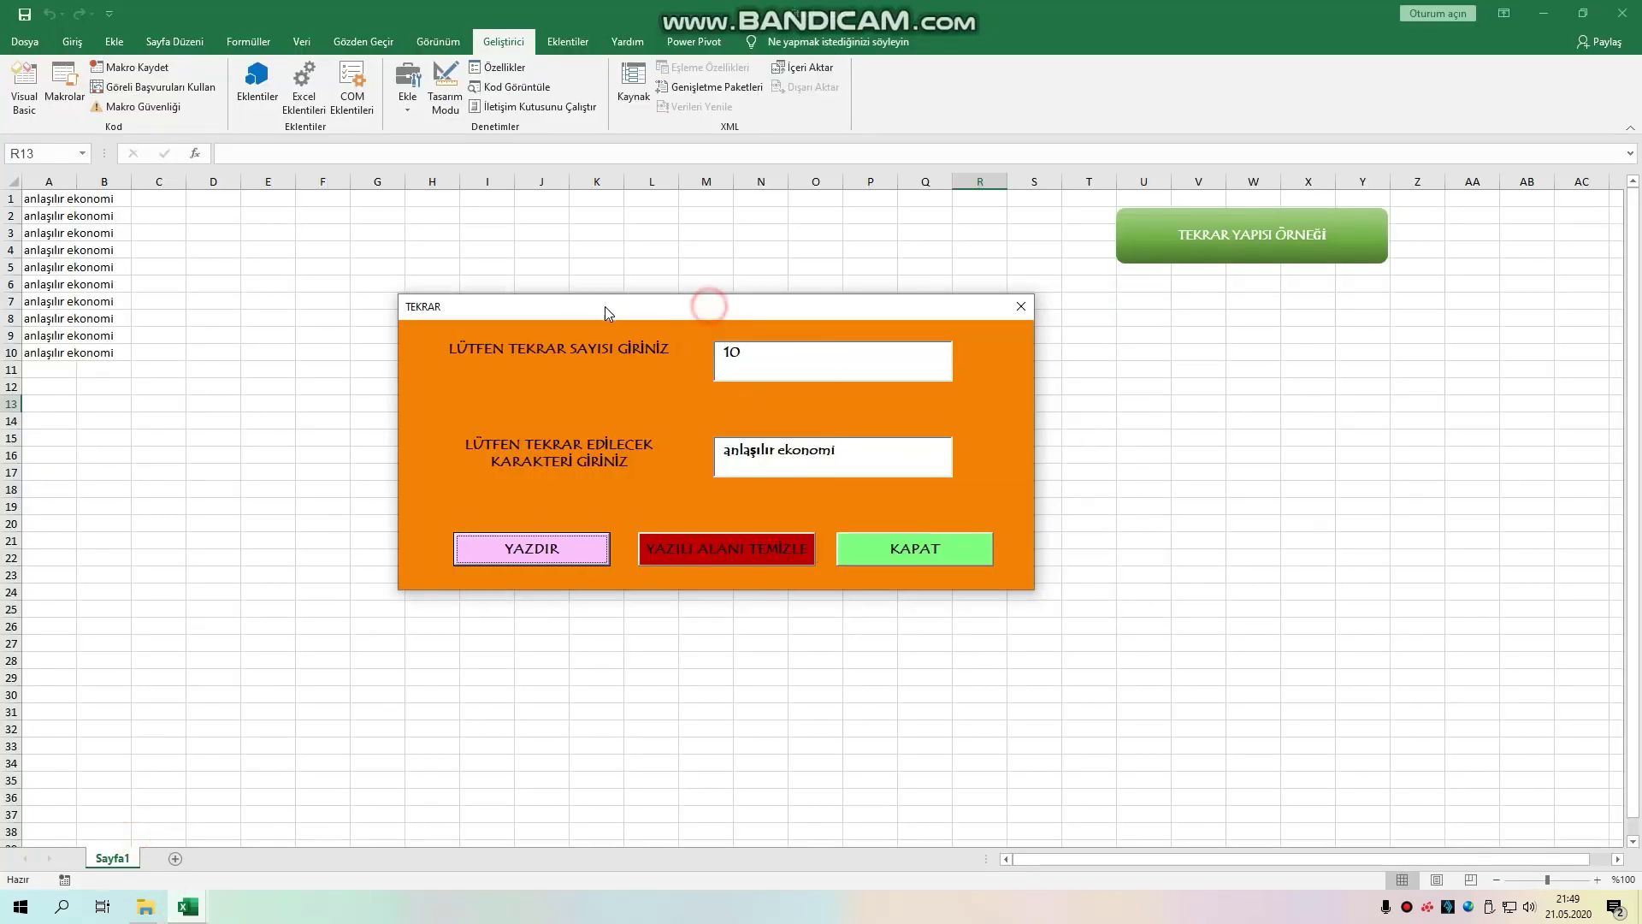
left_click(229, 591)
left_click(131, 399)
left_click(72, 307)
left_click(136, 484)
left_click(223, 402)
left_click(190, 400)
left_click(208, 272)
left_click(1021, 306)
left_click(333, 456)
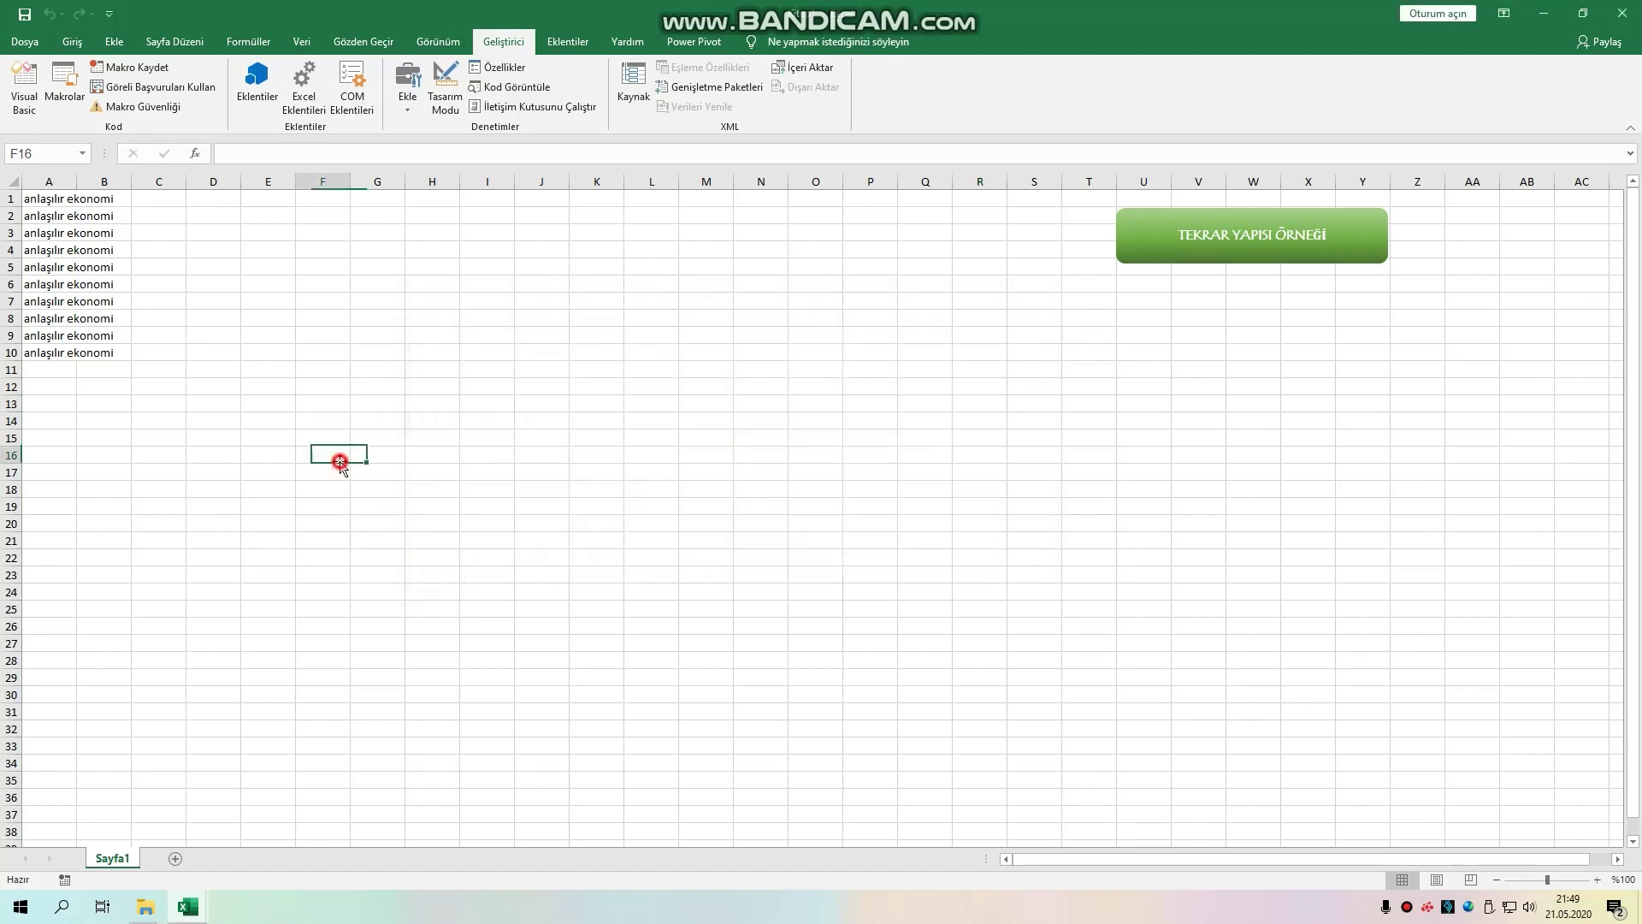
mouse_move(188, 906)
left_click(283, 813)
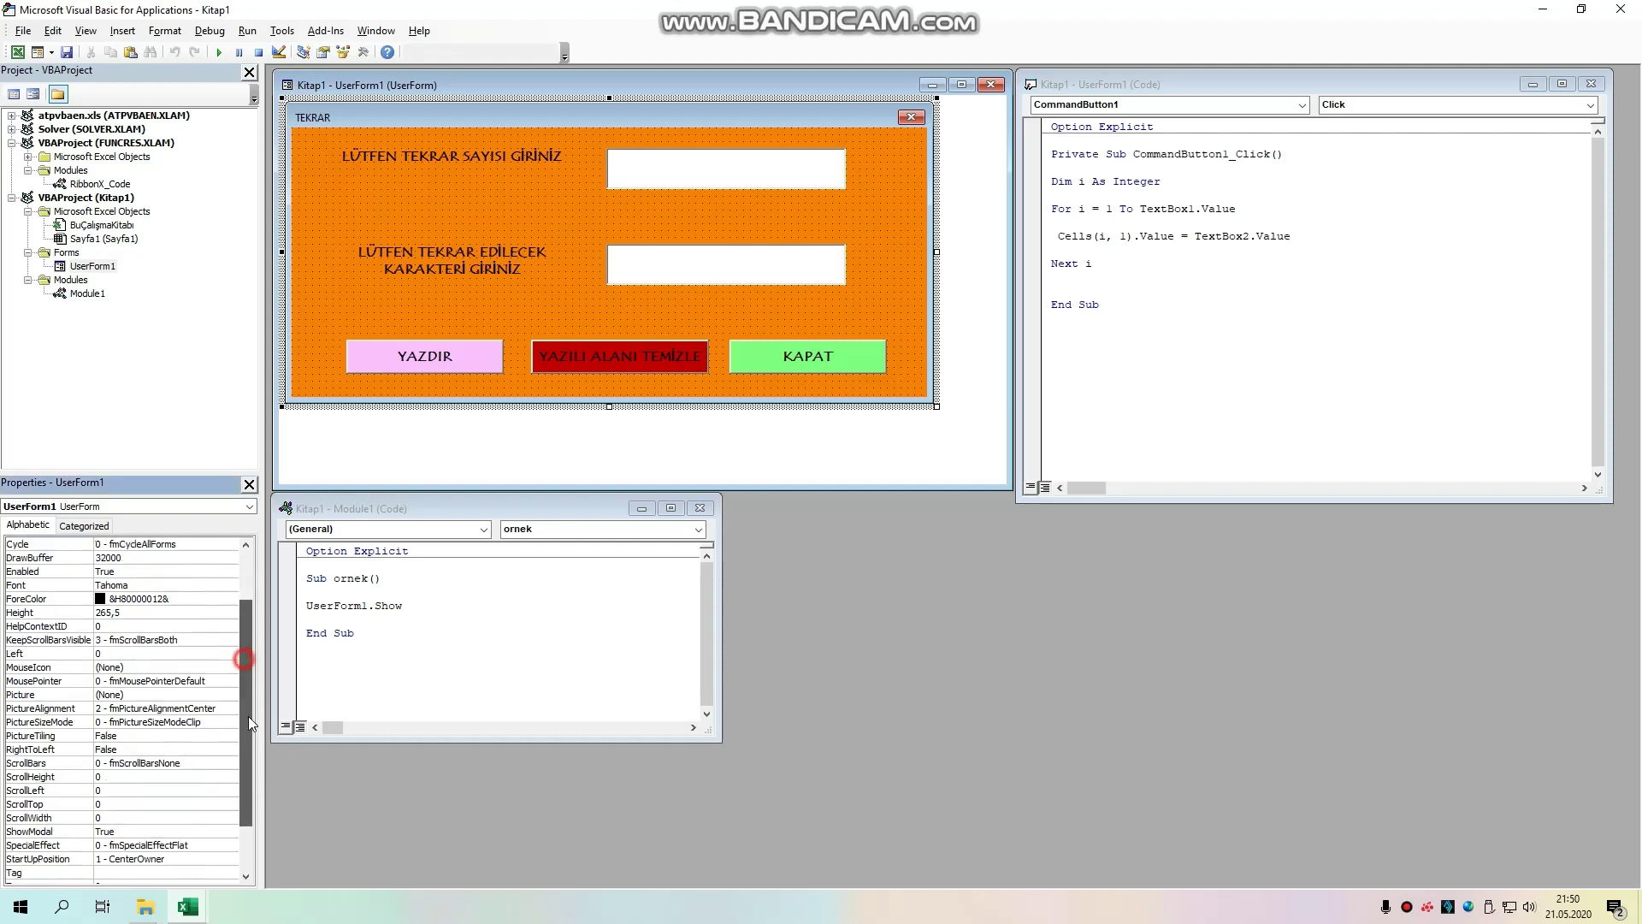
scroll(137, 791, "down", 2)
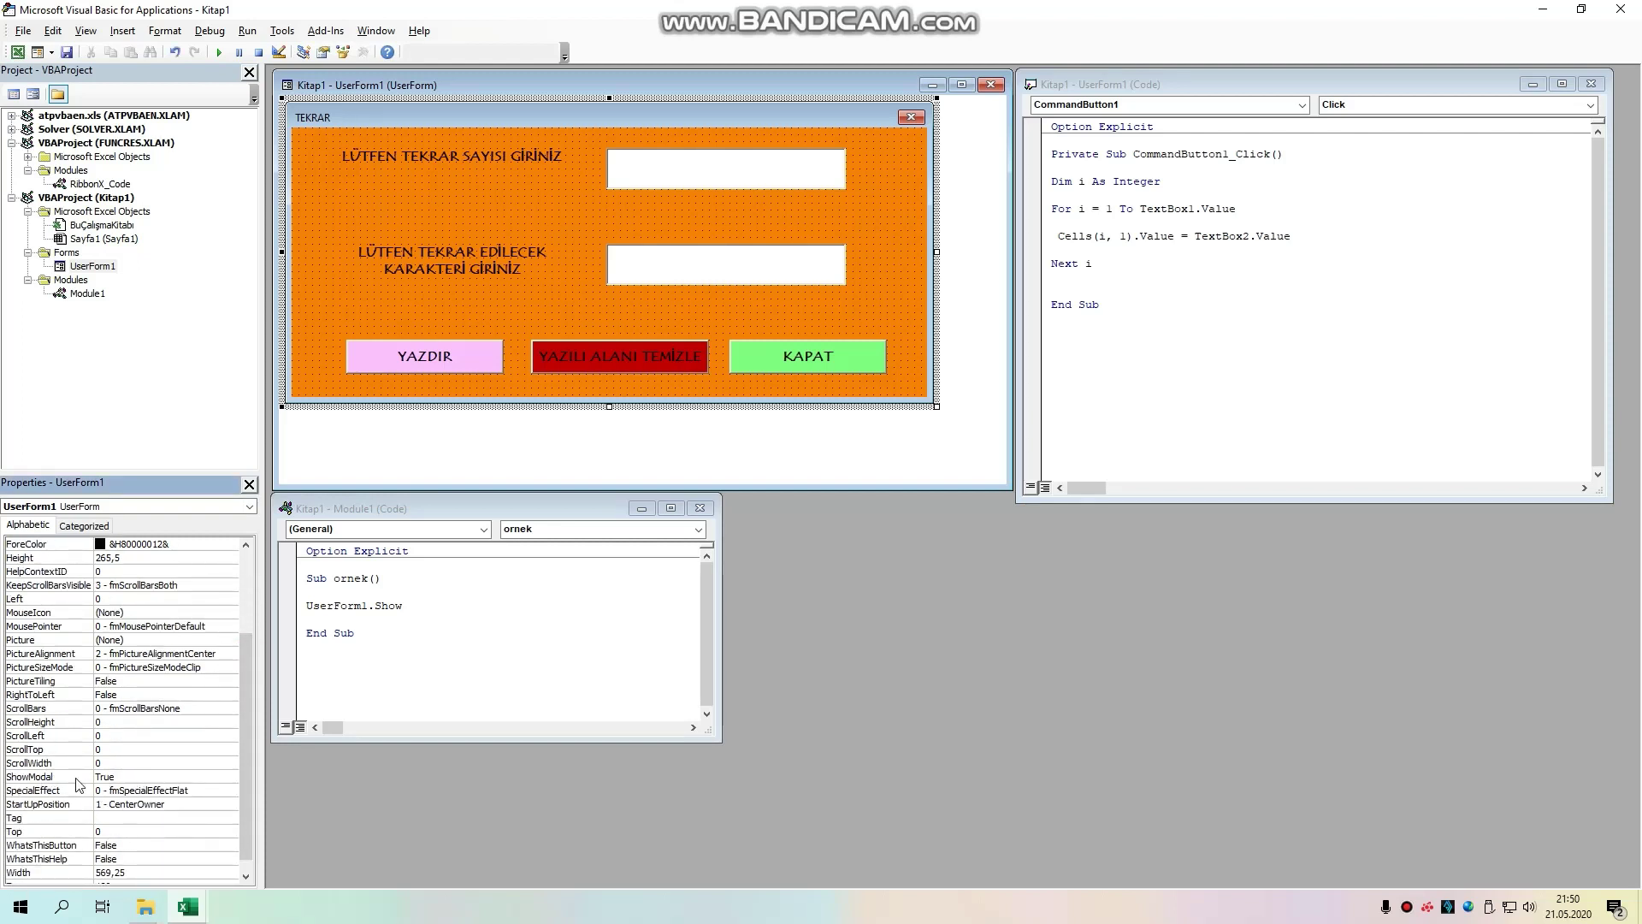
left_click(194, 778)
left_click(231, 776)
left_click(130, 801)
left_click(187, 907)
left_click(163, 843)
Step: Run the TEKRAR form with 10 and 'ahmet' to overwrite A1:A10, then inspect the filled cells
left_click(1206, 238)
type("10")
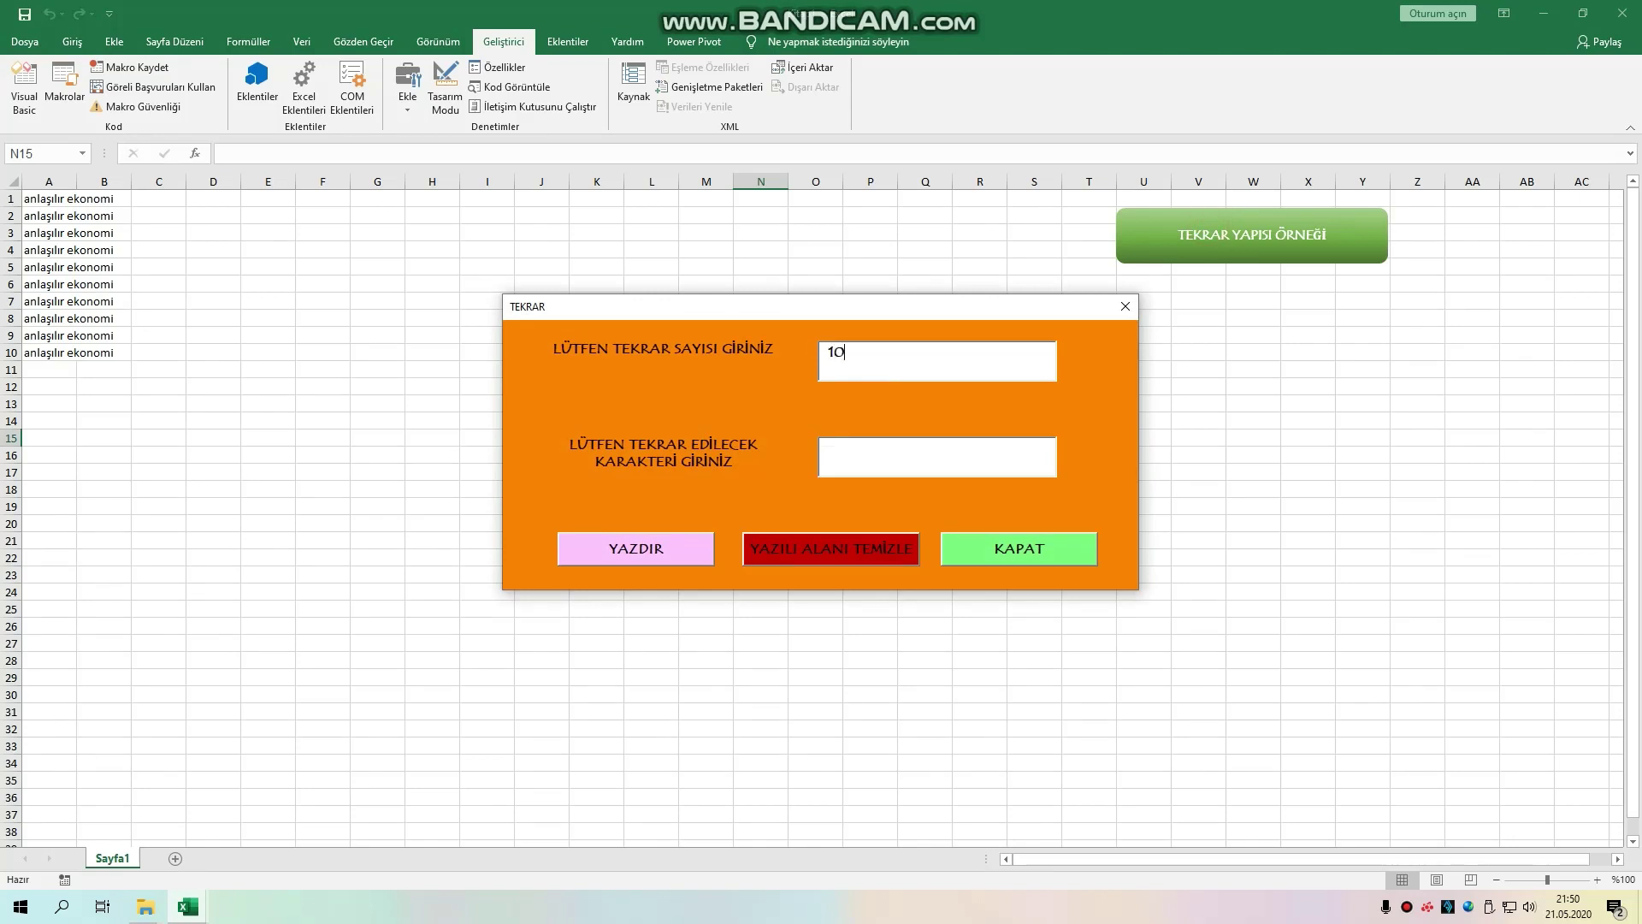
type("a")
type("hnet")
left_click(649, 552)
left_click(29, 217)
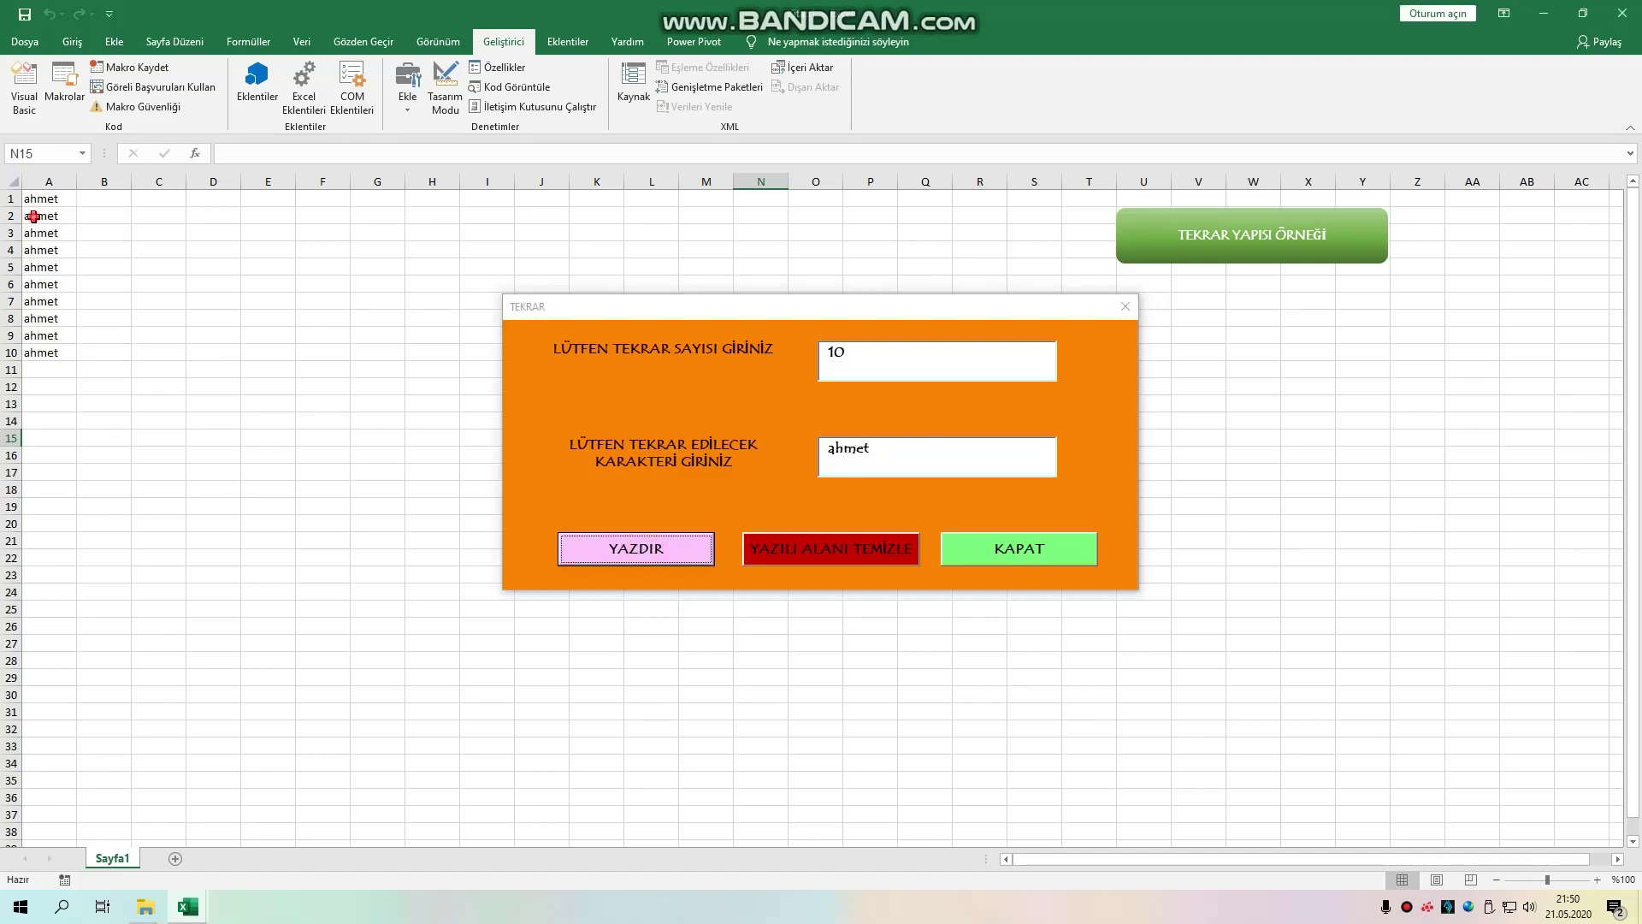
left_click(94, 351)
left_click(11, 353)
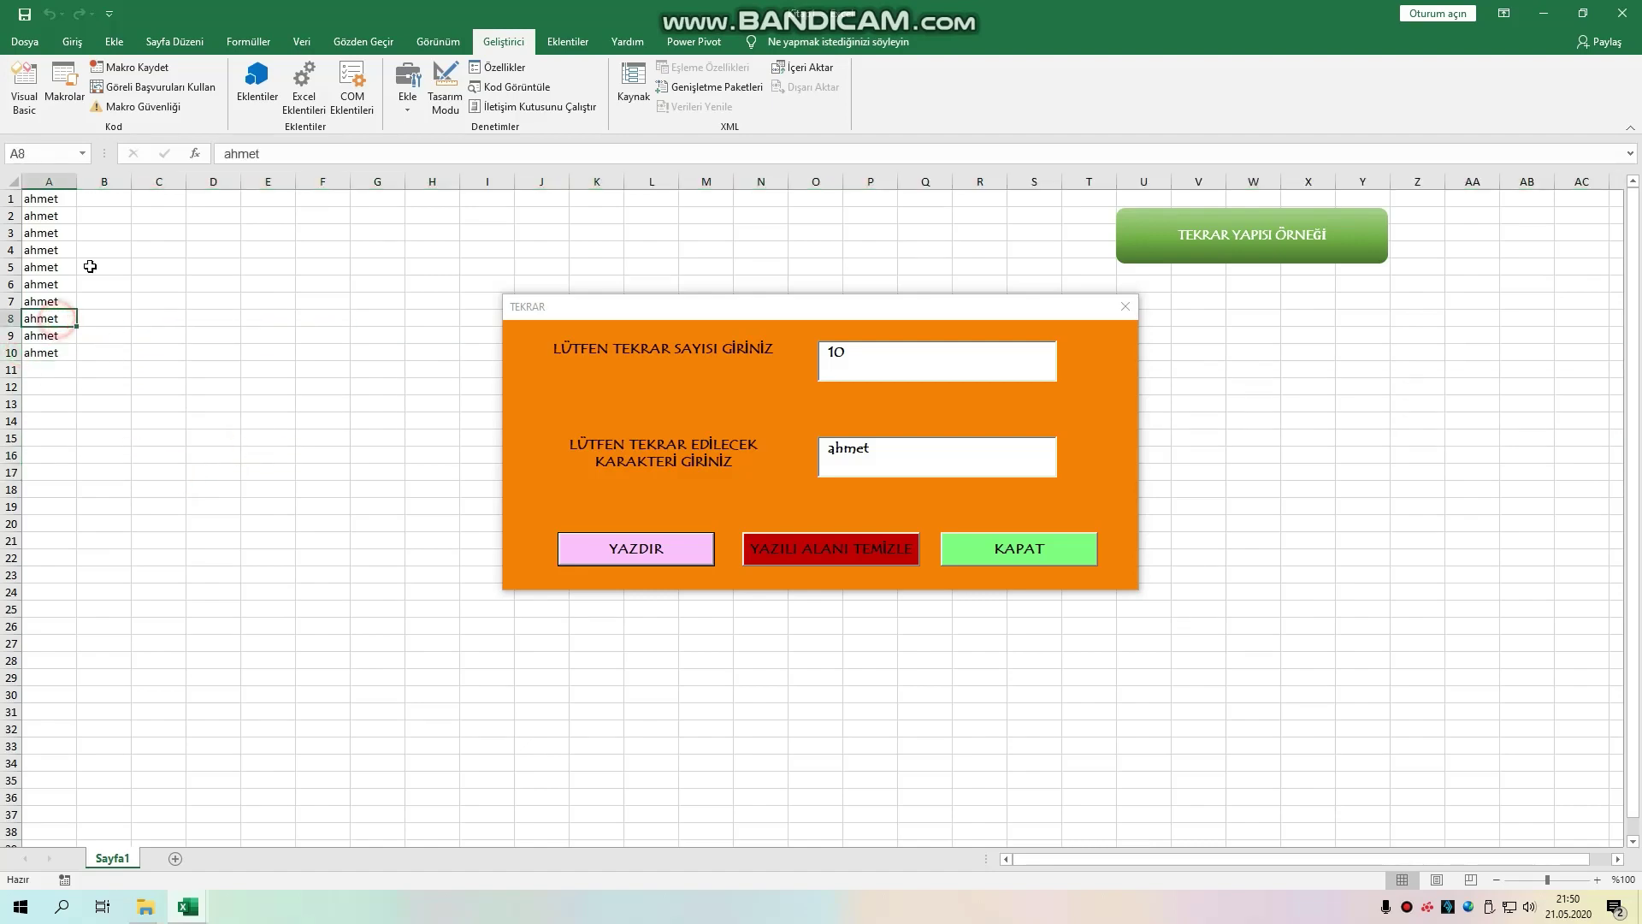
left_click_drag(94, 233, 52, 232)
left_click(47, 369)
Step: Open UserForm1 in the designer, scroll its Properties window, then switch back to Excel
left_click(287, 817)
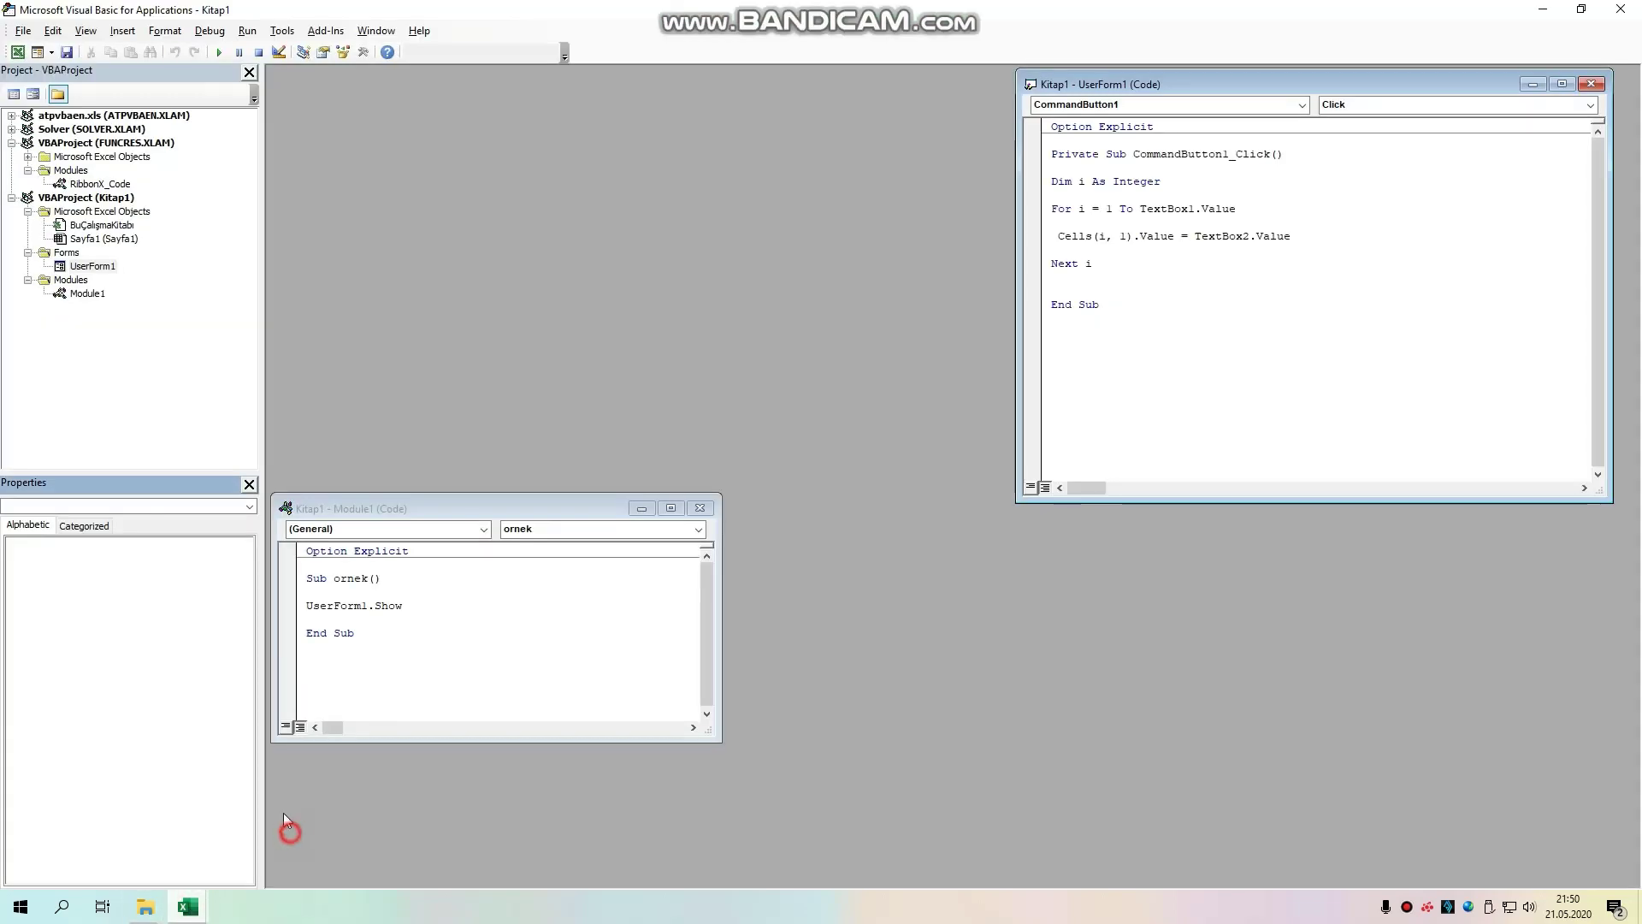
double_click(93, 266)
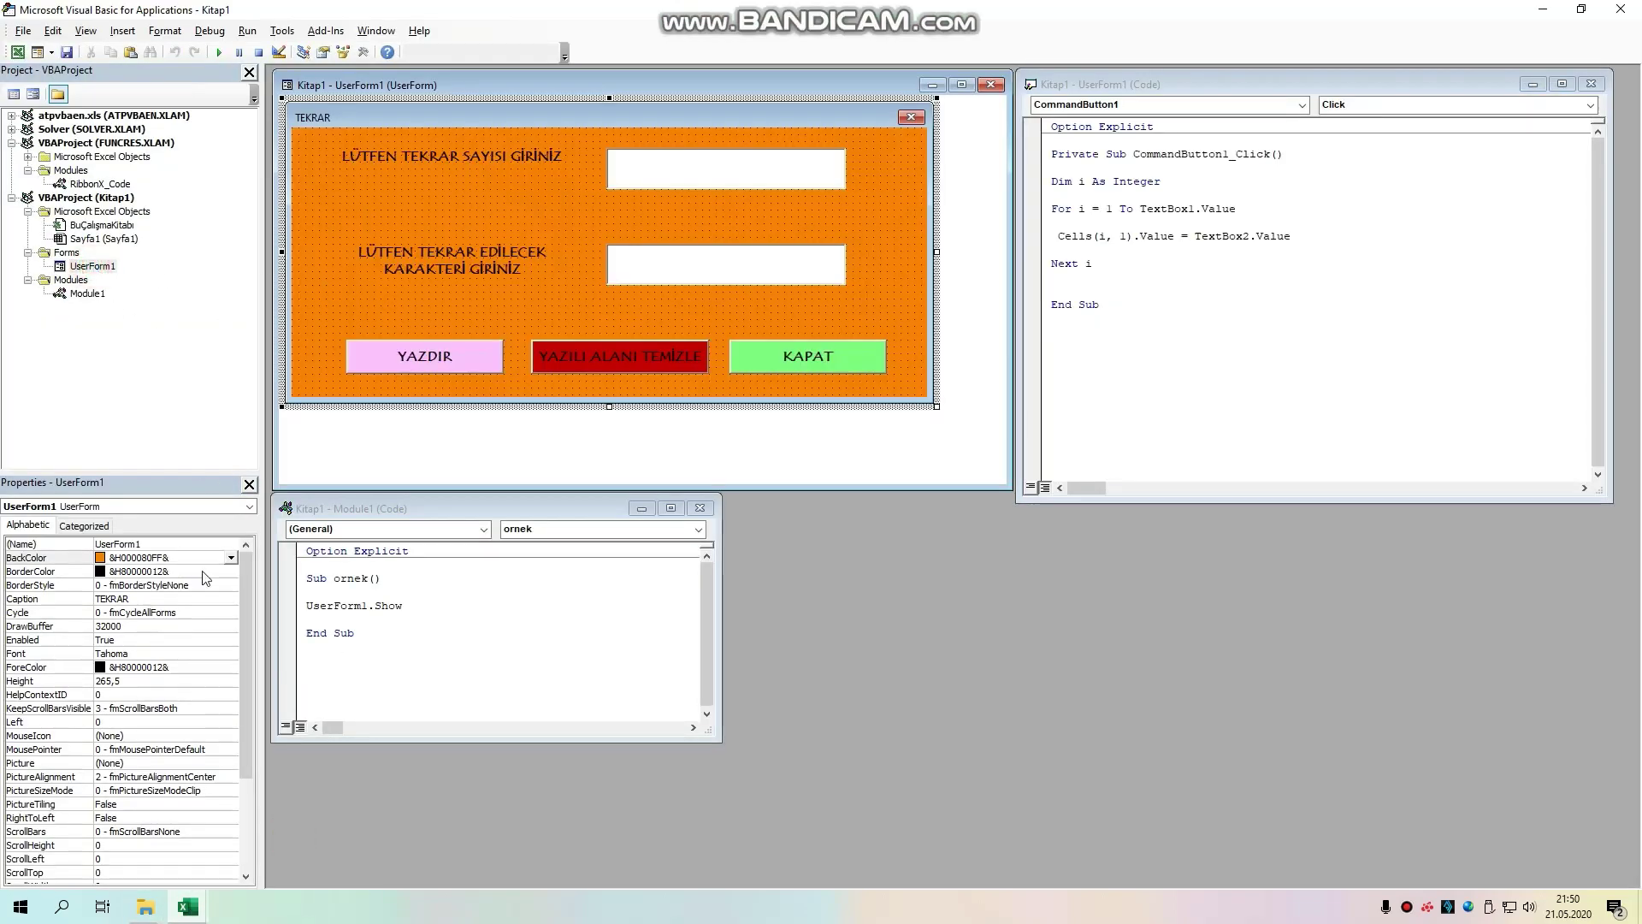
left_click_drag(248, 743, 64, 780)
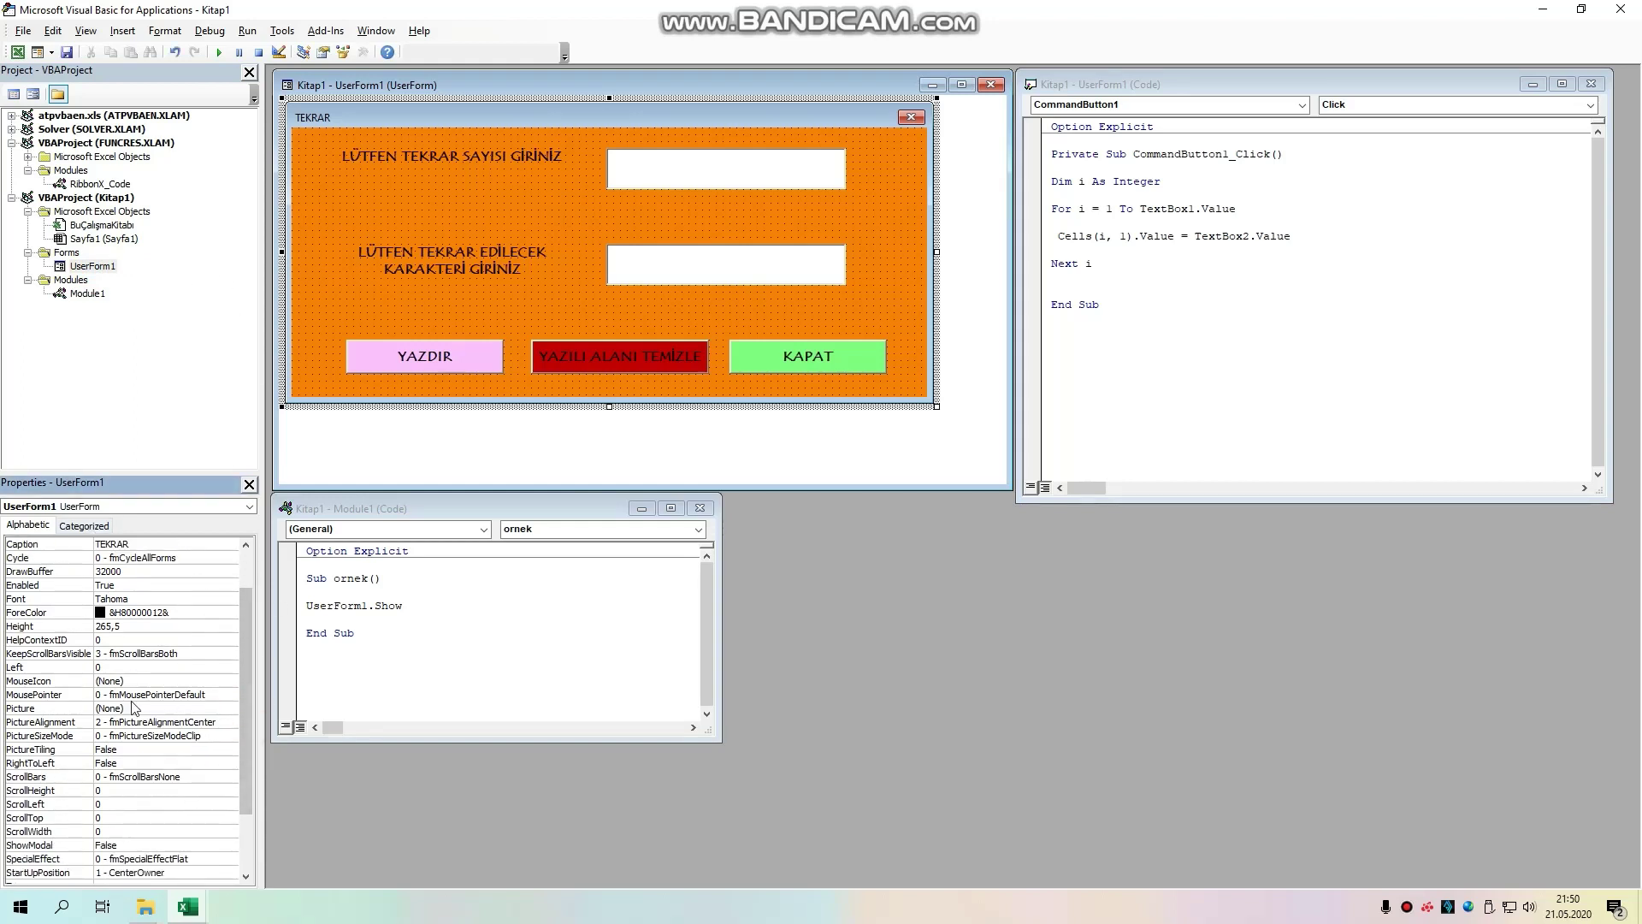
scroll(246, 697, "down", 2)
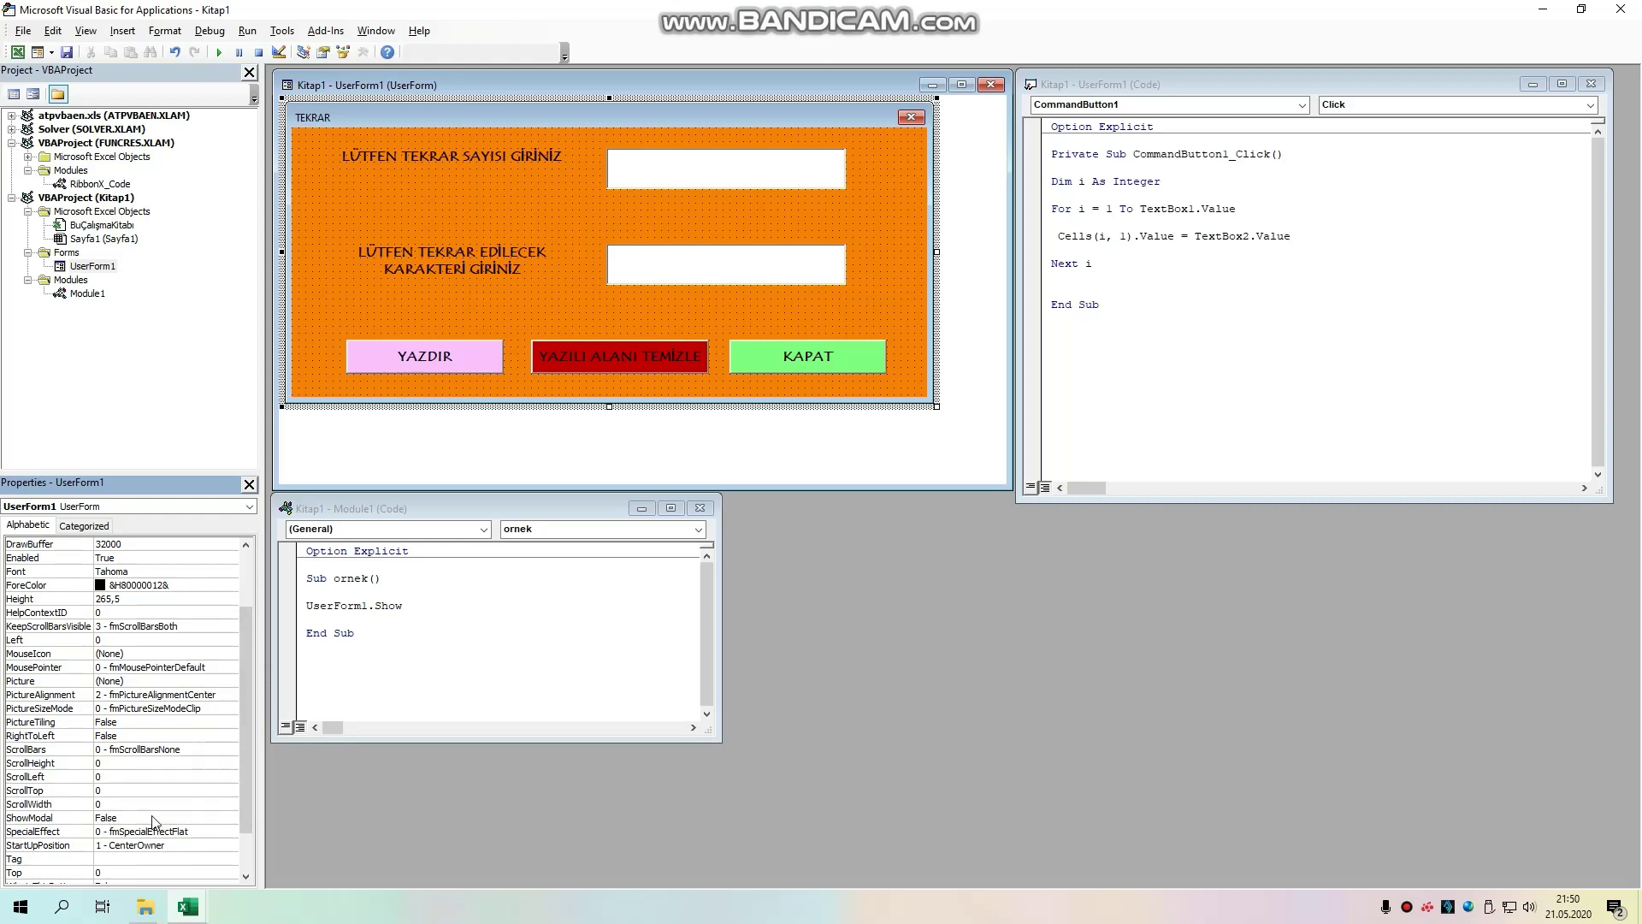
left_click(188, 906)
Step: Run YAZDIR with both boxes empty and end the resulting type mismatch error
left_click(131, 833)
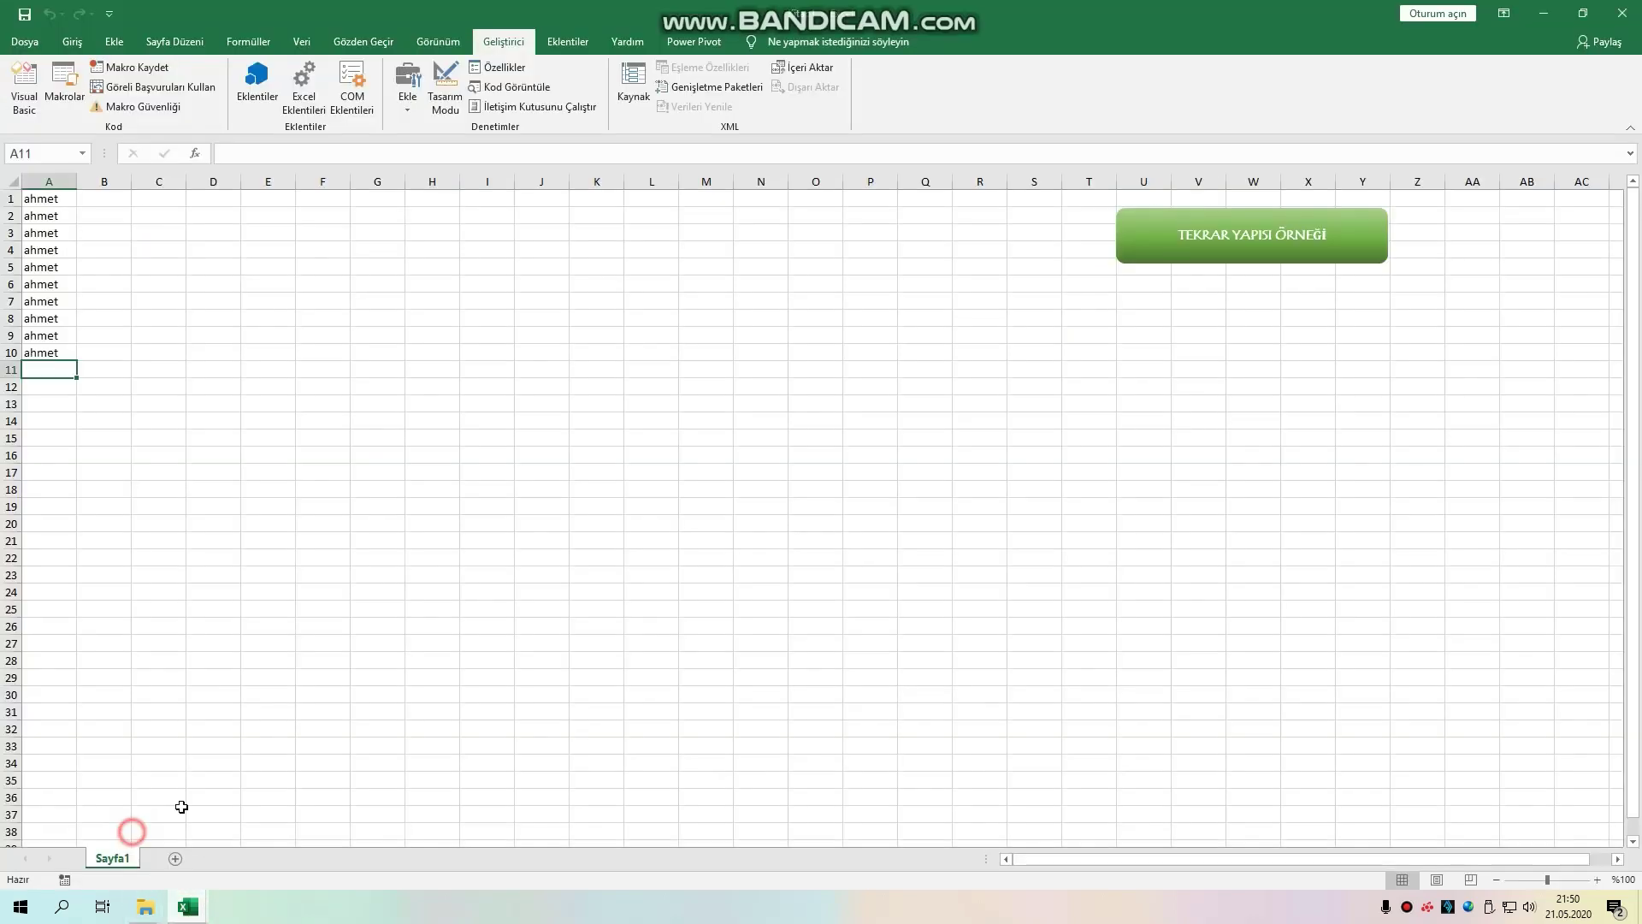
left_click(1254, 239)
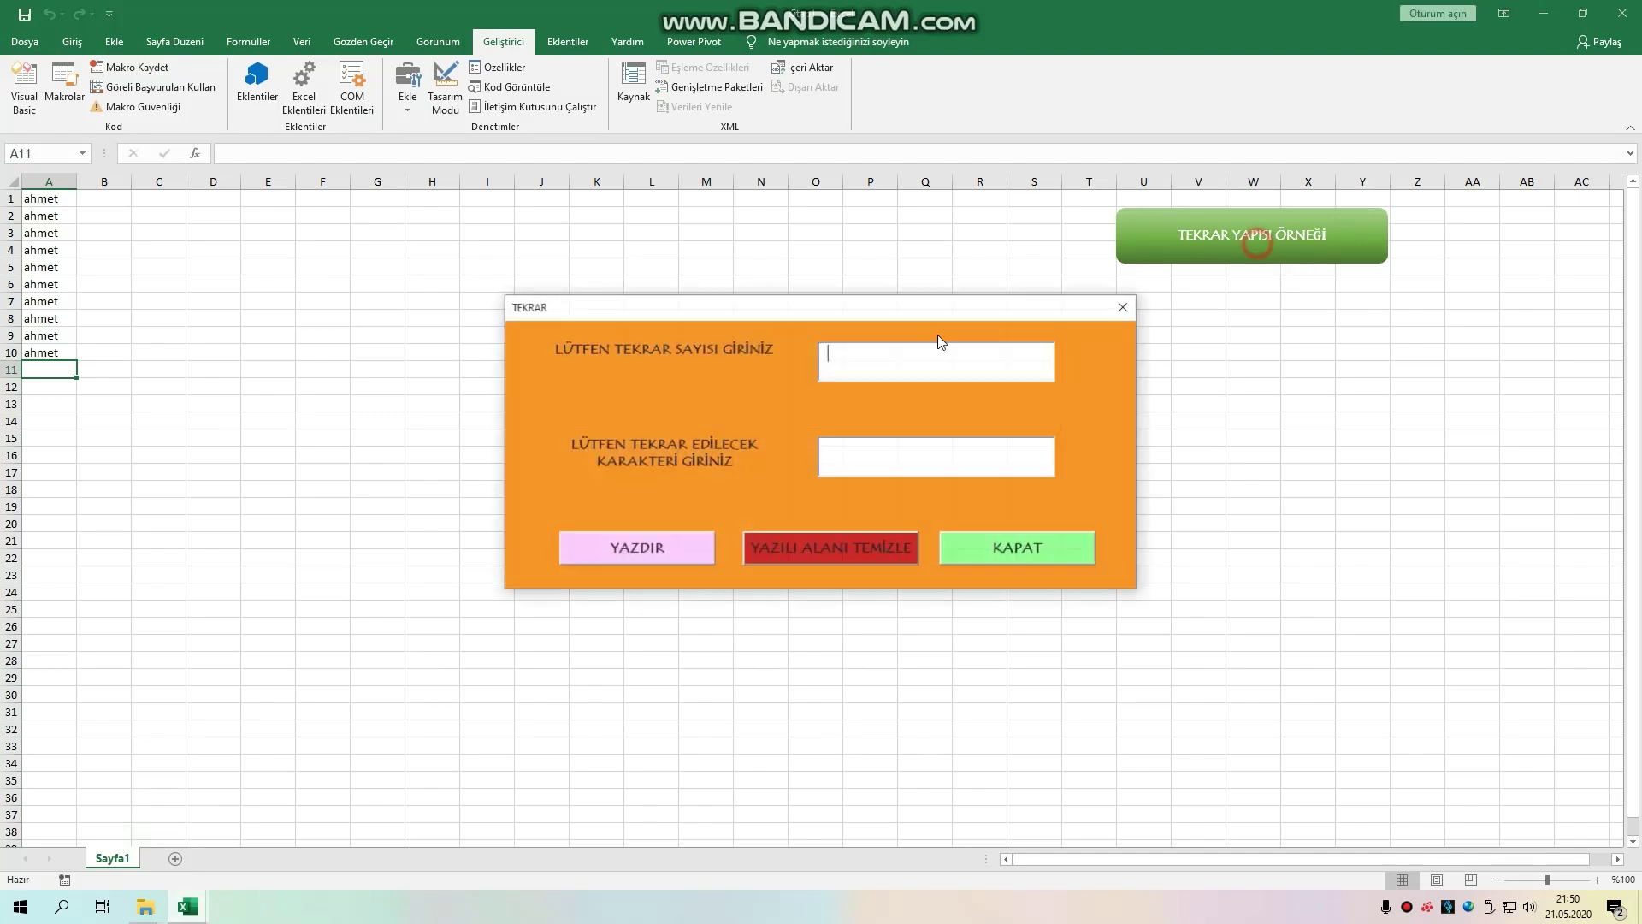
left_click(653, 550)
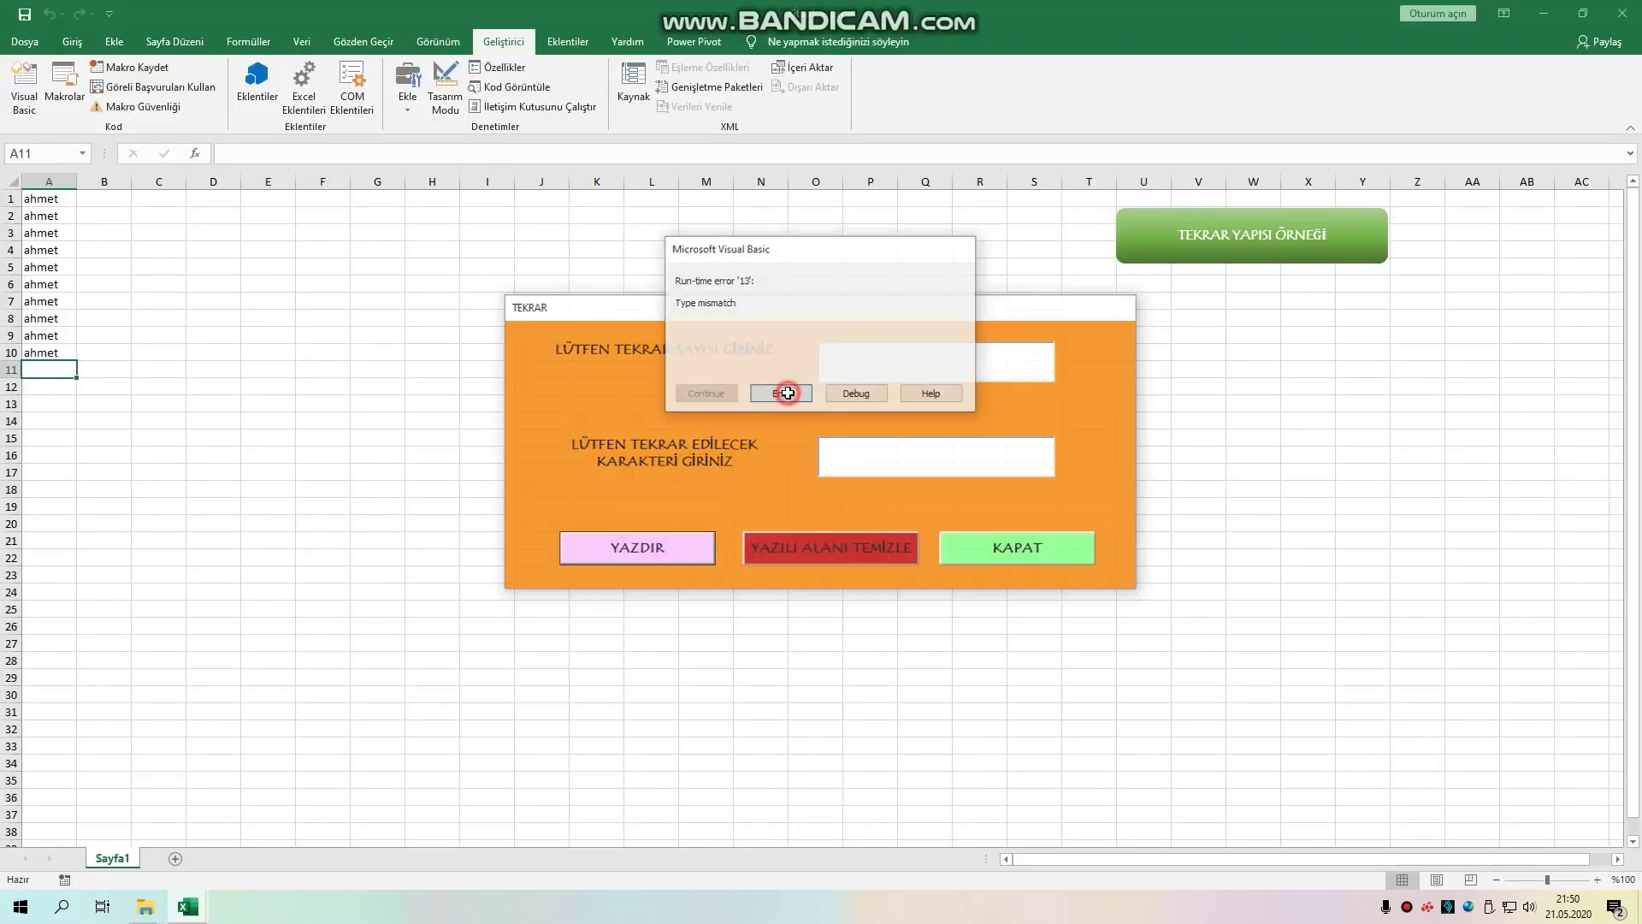
left_click(780, 393)
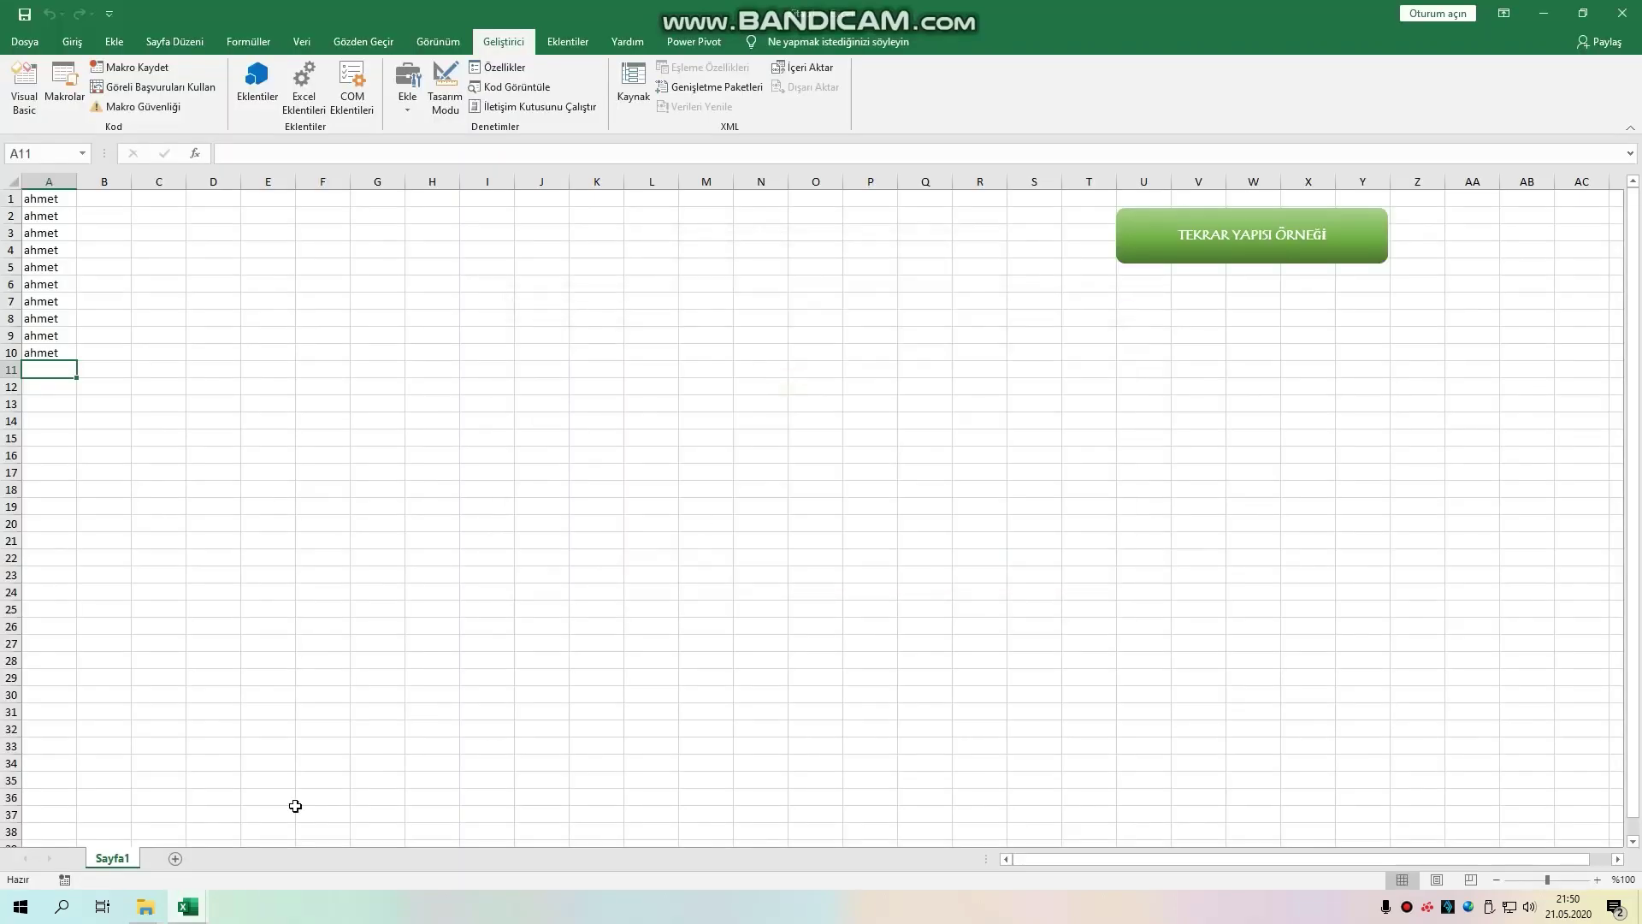
Step: Reopen the TEKRAR form, test KAPAT, close it with X, and click a few empty cells
left_click(1167, 248)
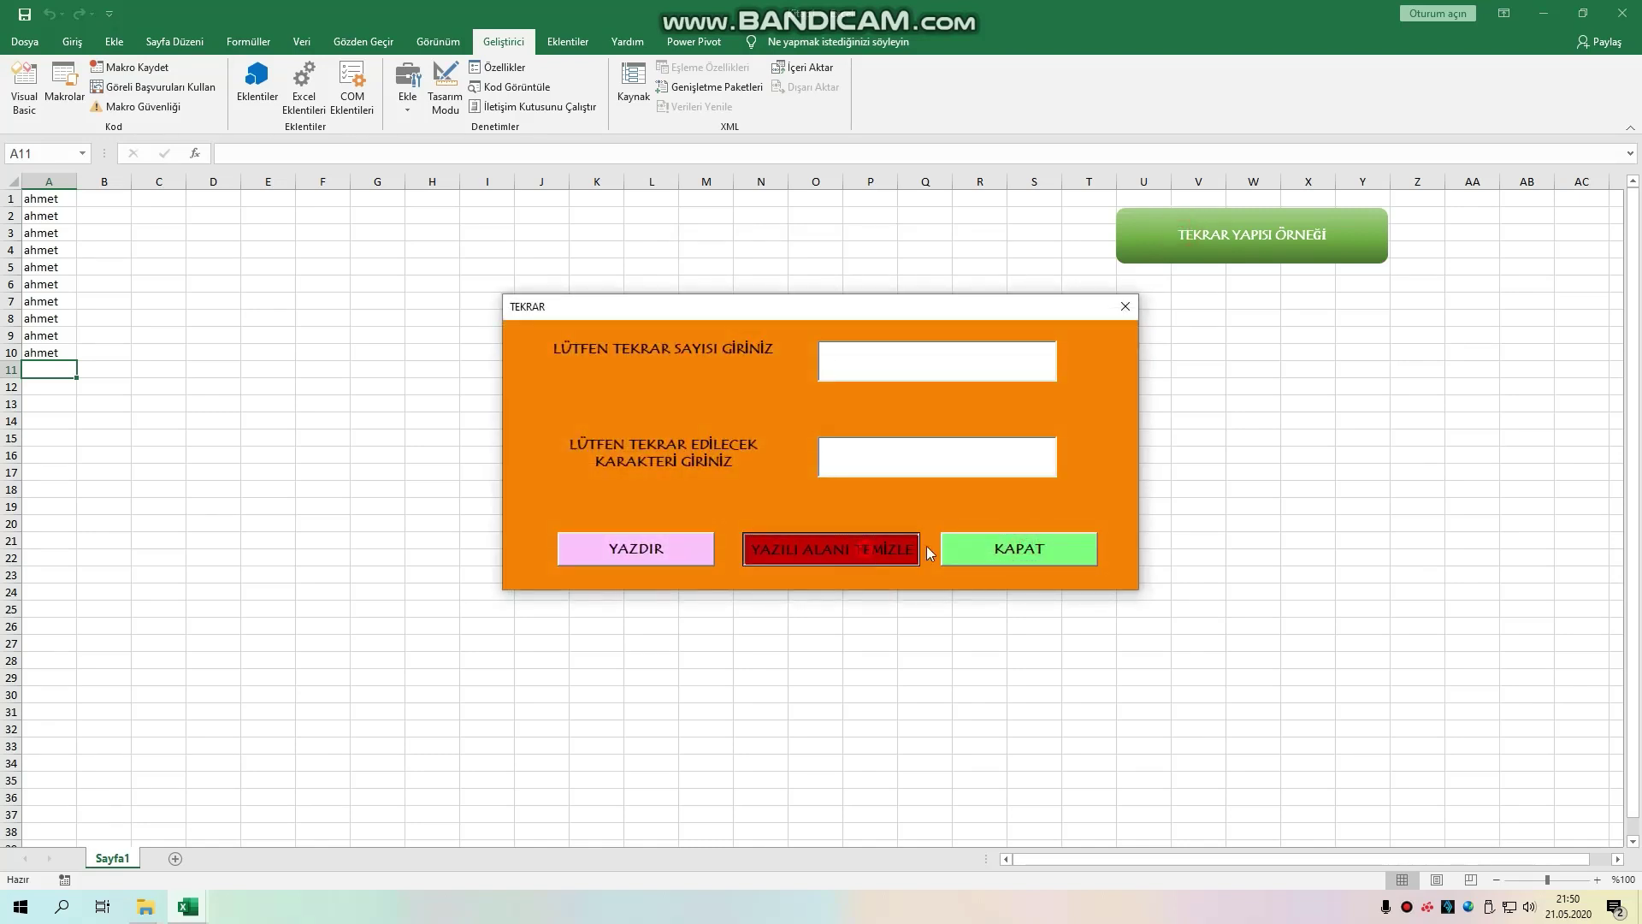
left_click(984, 548)
left_click(1124, 306)
left_click(453, 394)
left_click(591, 402)
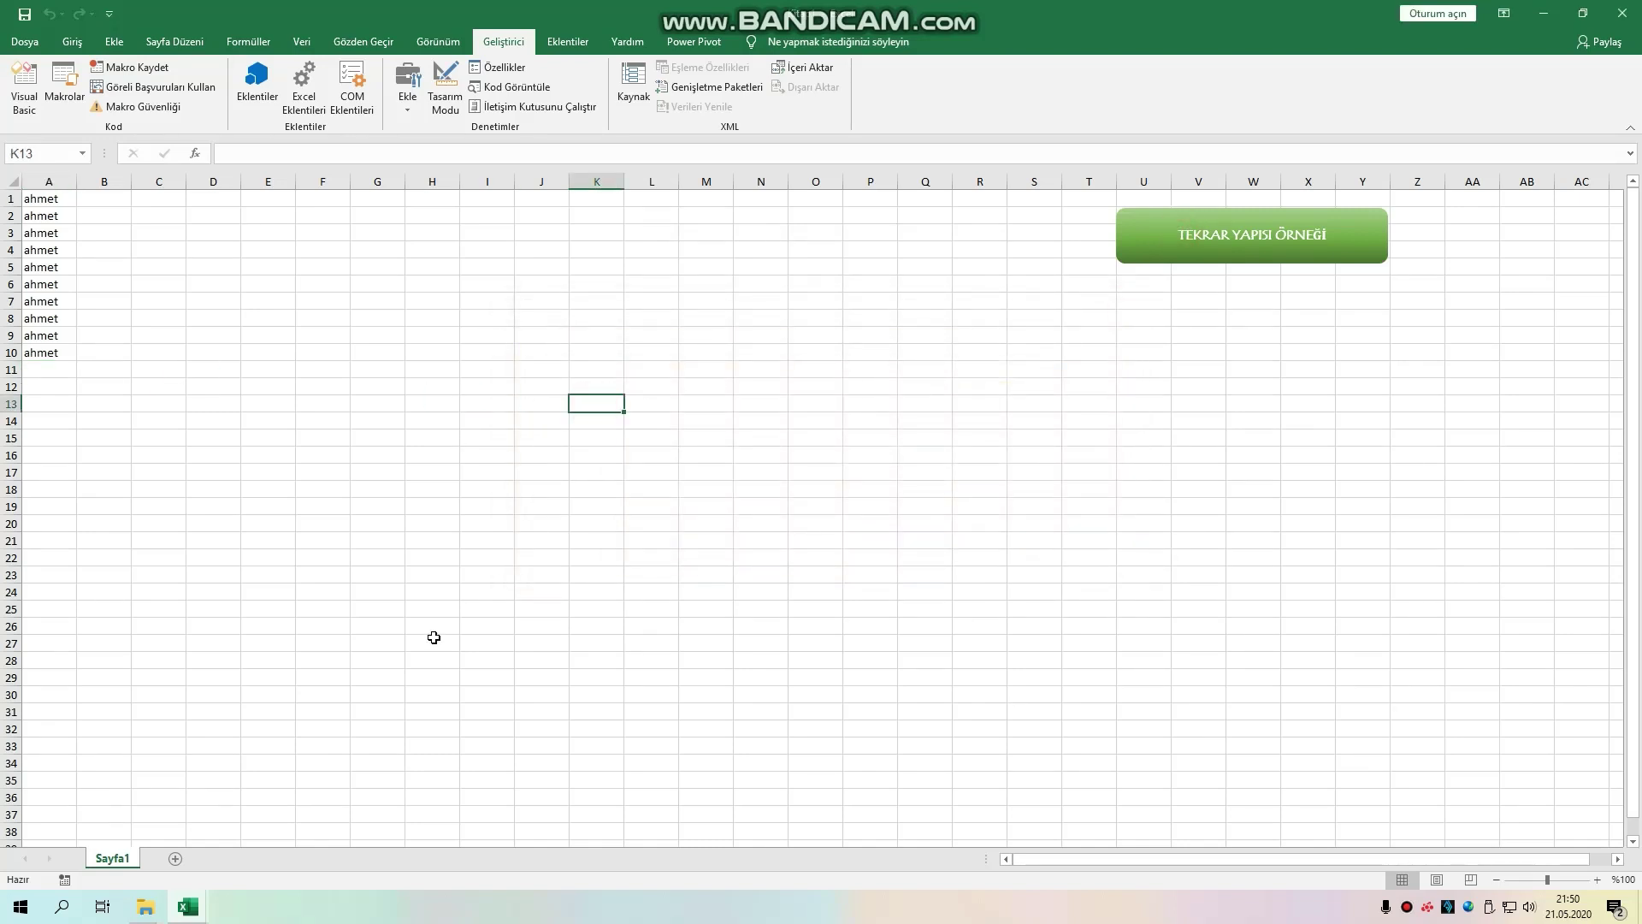
left_click(463, 630)
left_click(496, 547)
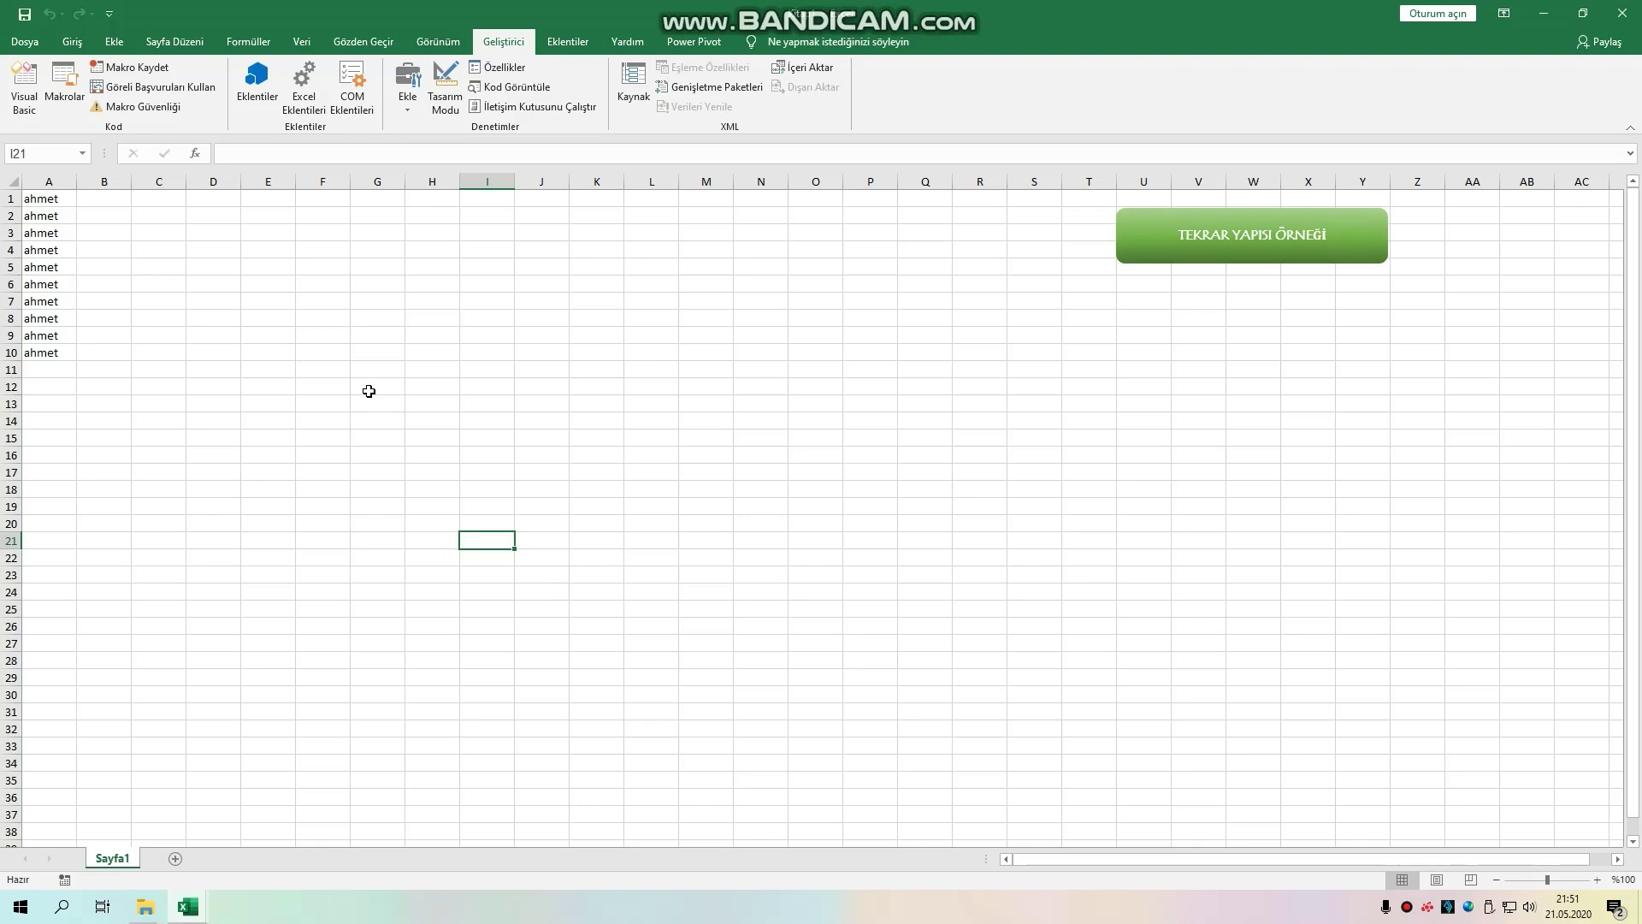
left_click(871, 575)
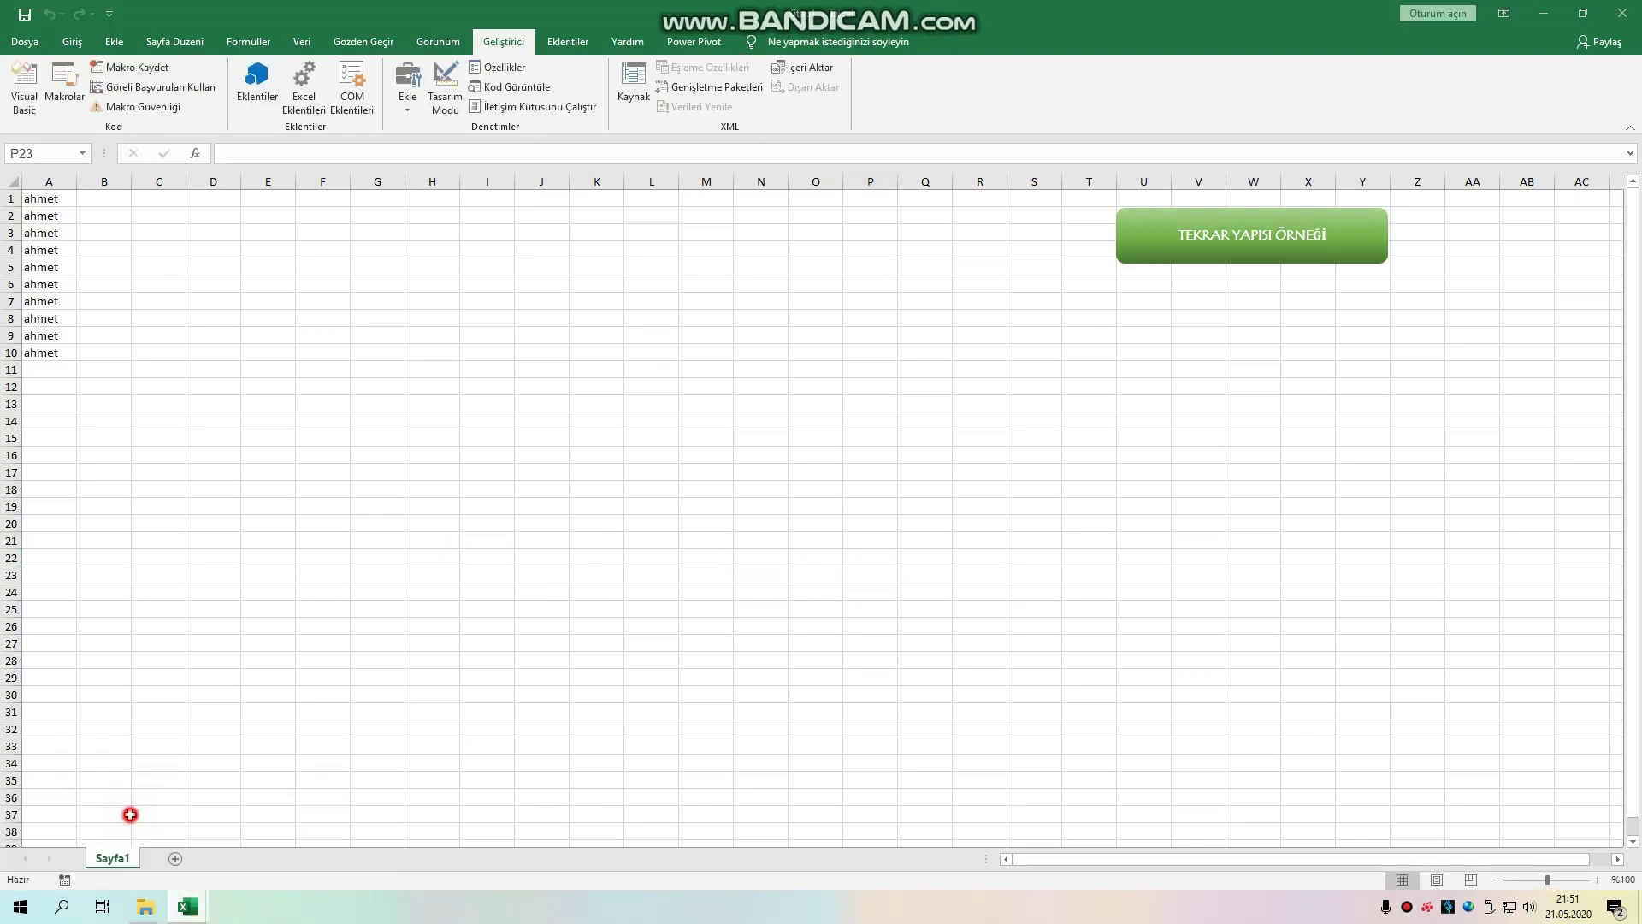
key("alt+F11")
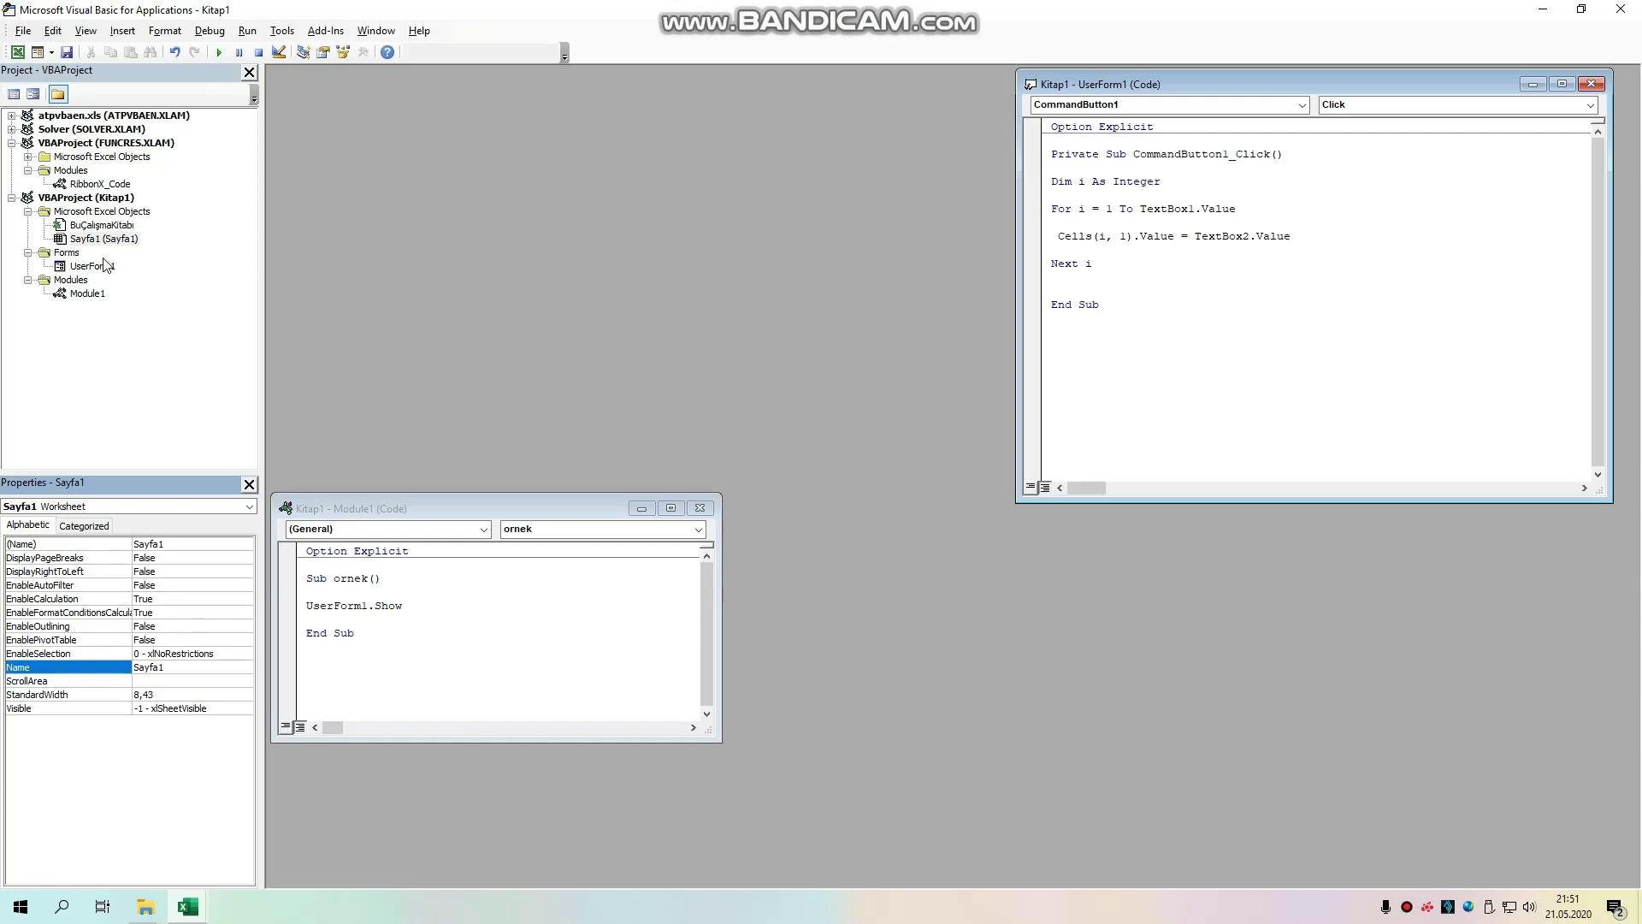
Step: Bring up the TEKRAR form's code window from the red YAZILI ALANI TEMİZLE button
double_click(94, 266)
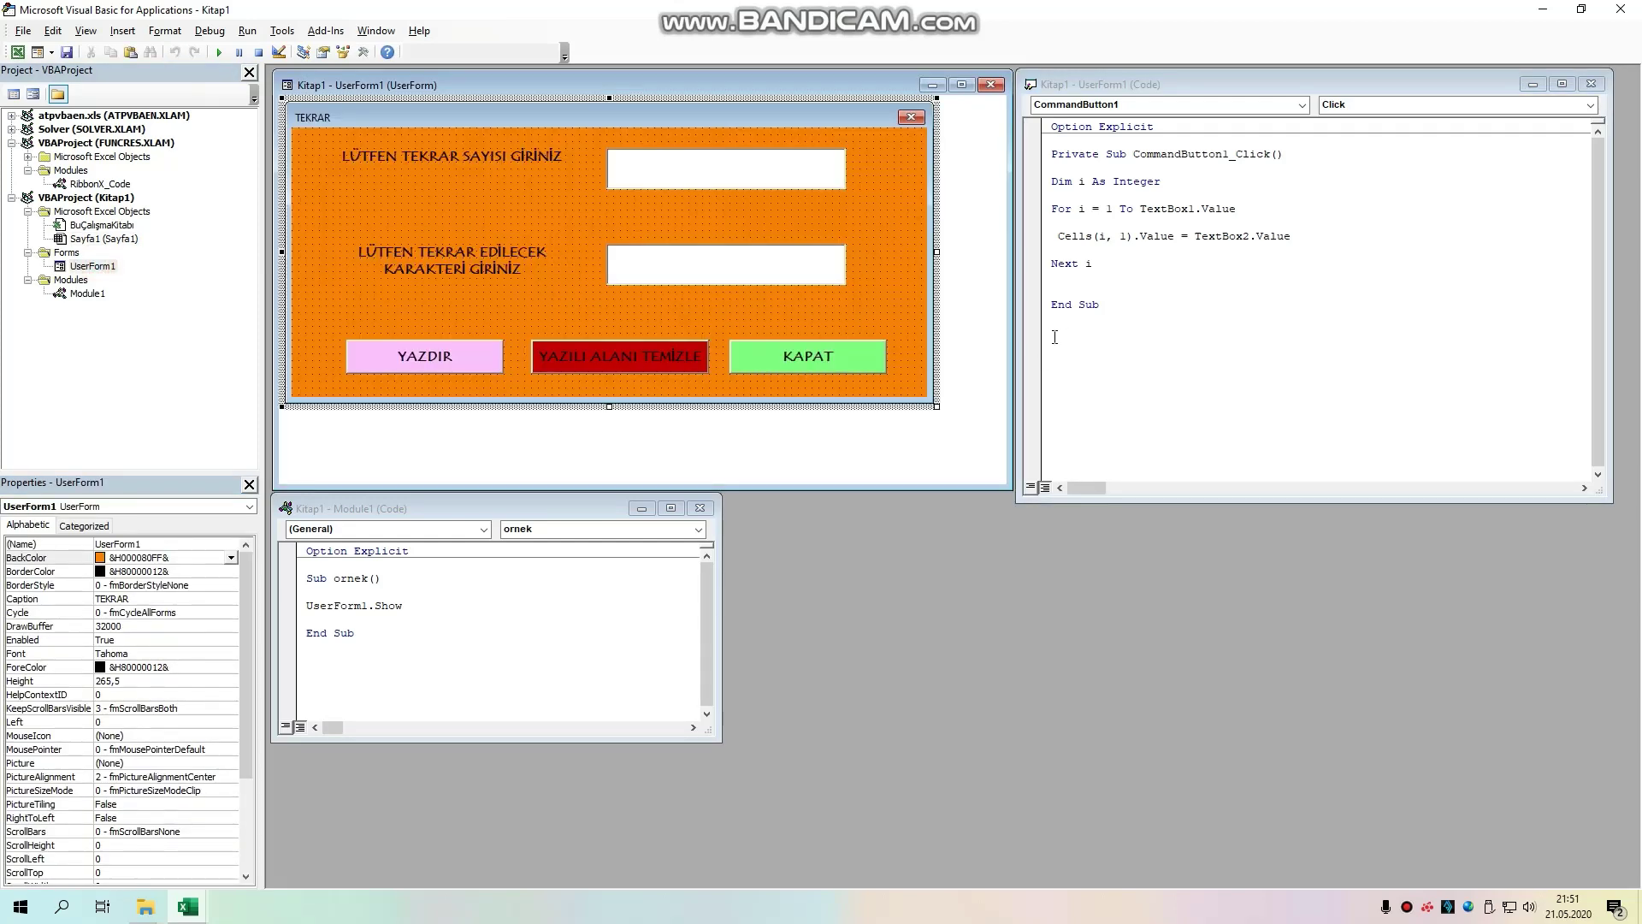
left_click(1055, 337)
right_click(677, 353)
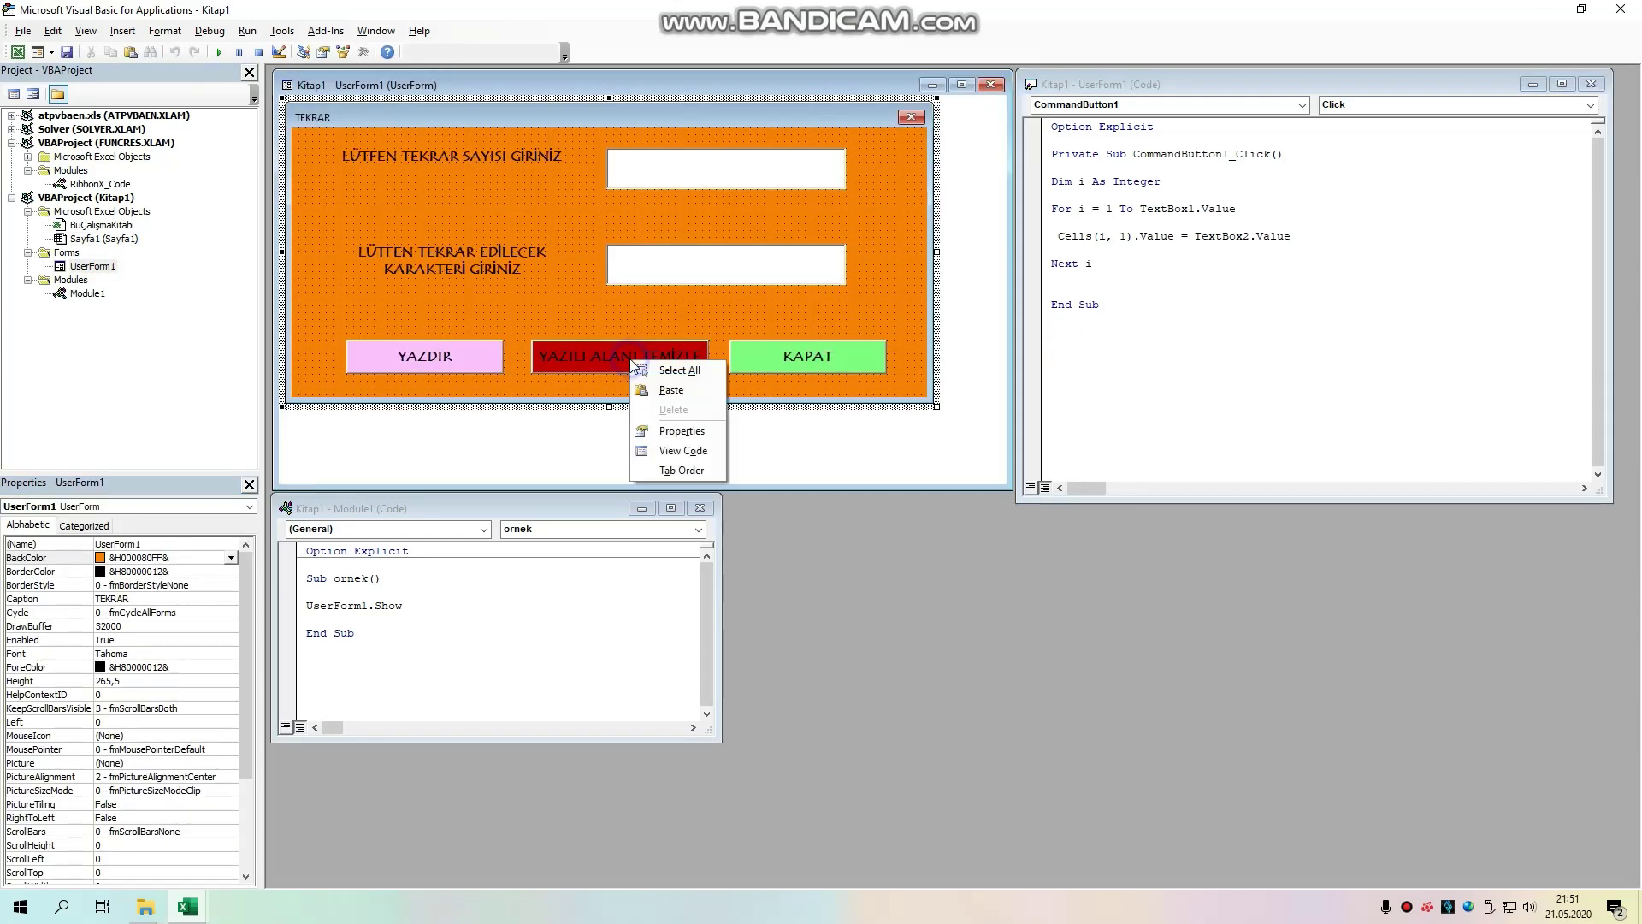
left_click(695, 451)
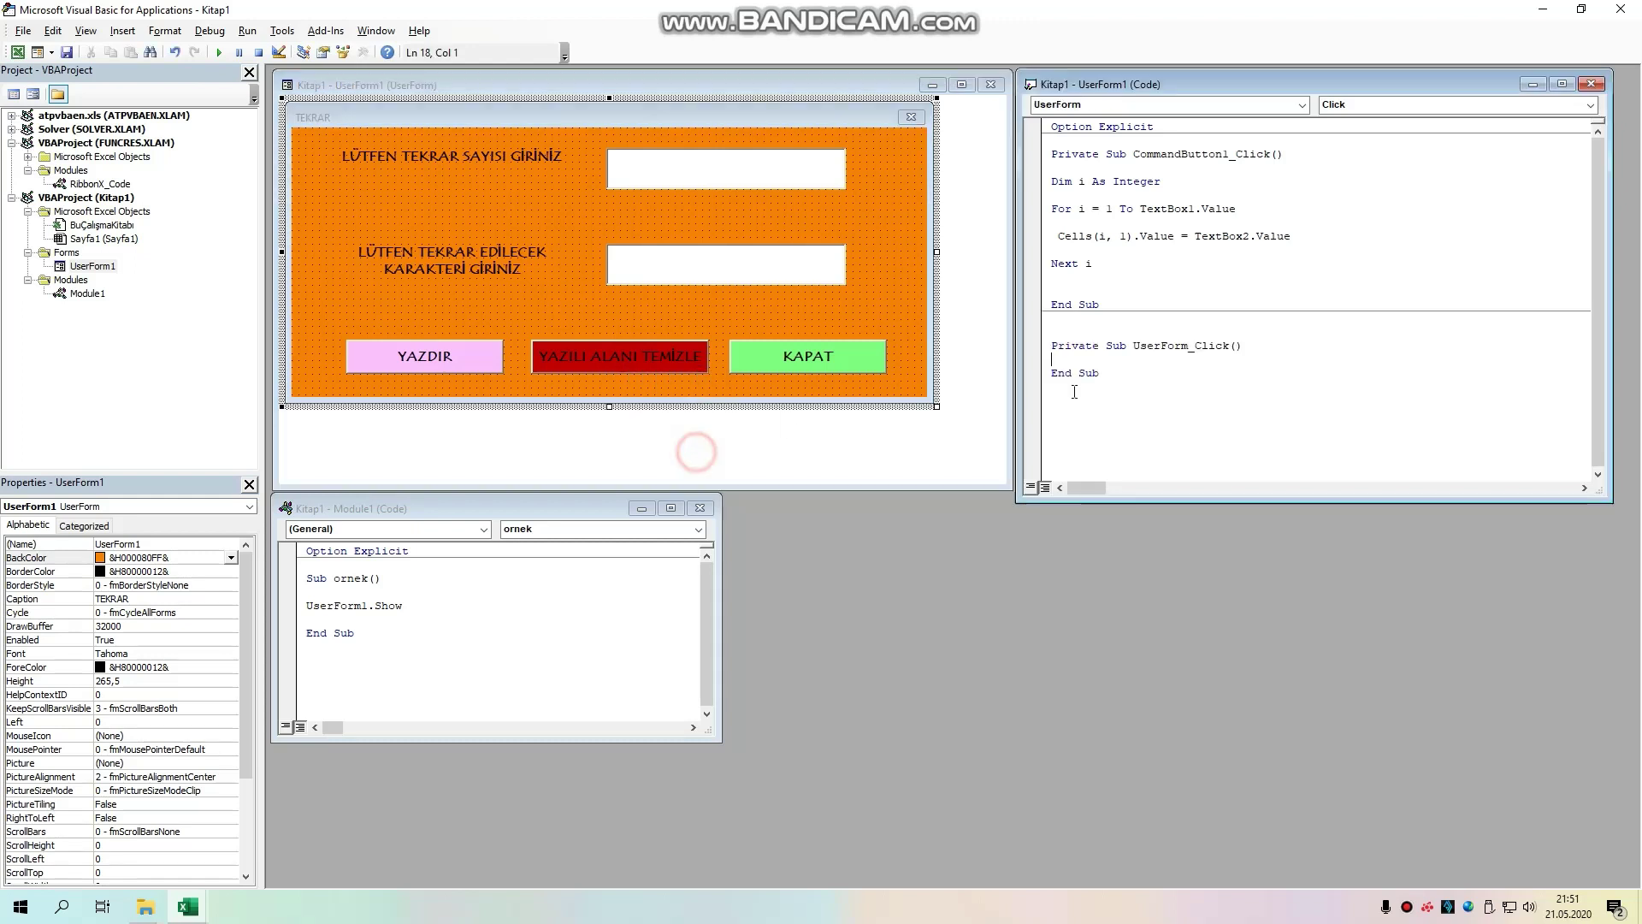
Step: Remove the extra blank lines and delete the unwanted UserForm_Click stub name
left_click(1054, 334)
key("BackSpace")
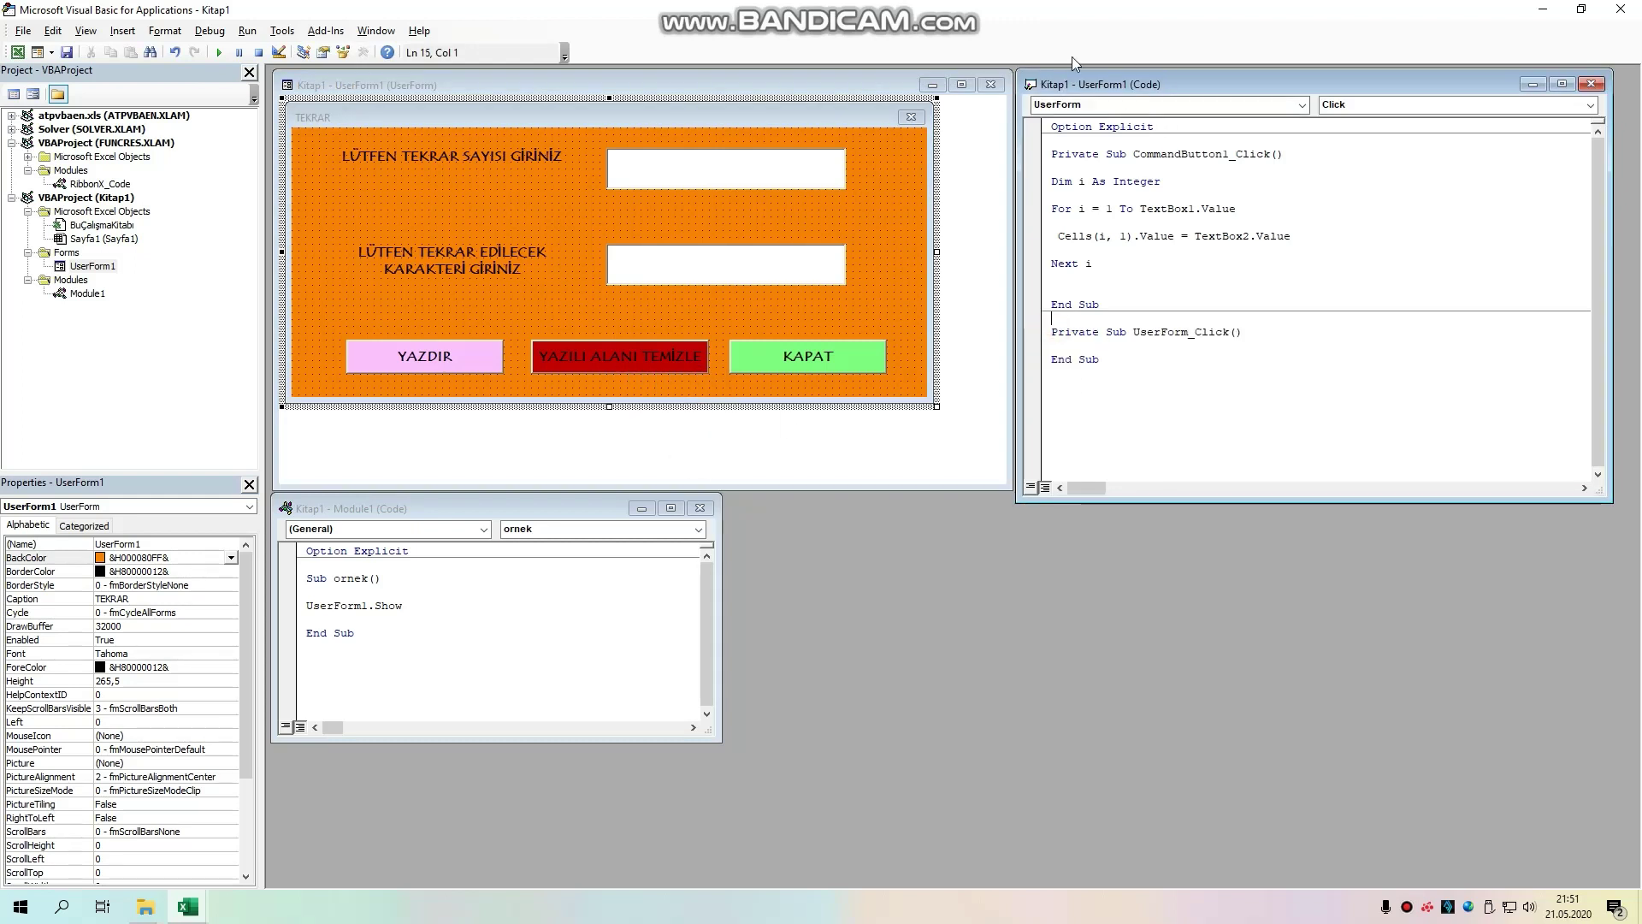
left_click(1060, 333)
key("BackSpace")
left_click(1061, 334)
key("Return")
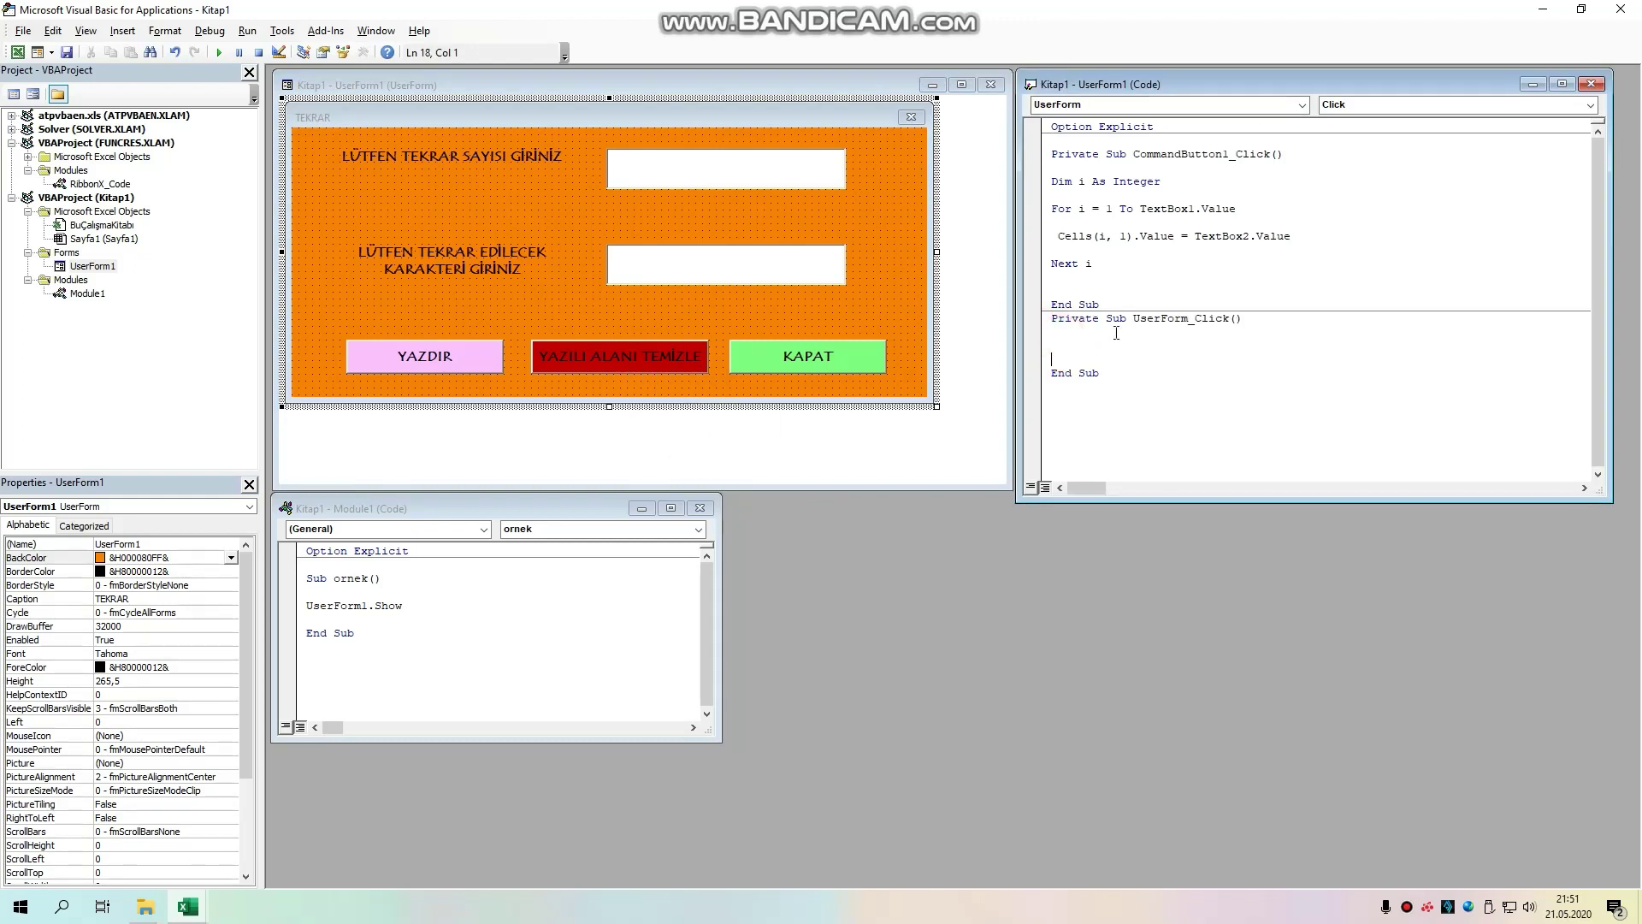
key("Return")
key("Return")
key("Return")
key("Return")
key("Return")
key("BackSpace")
key("BackSpace")
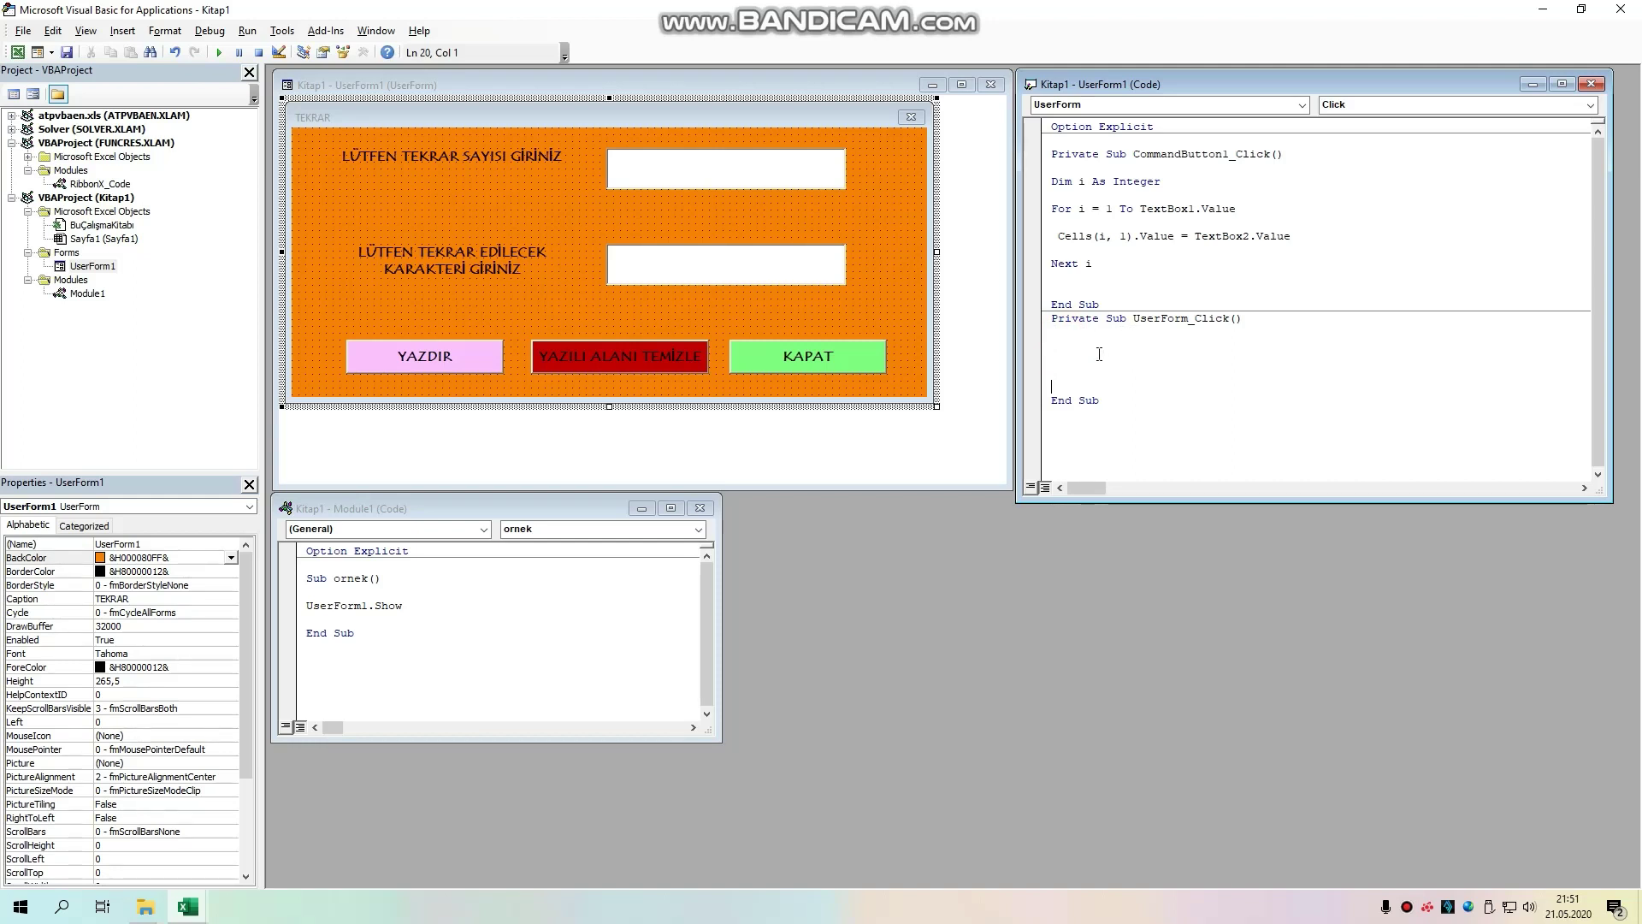
left_click_drag(1242, 319, 1133, 318)
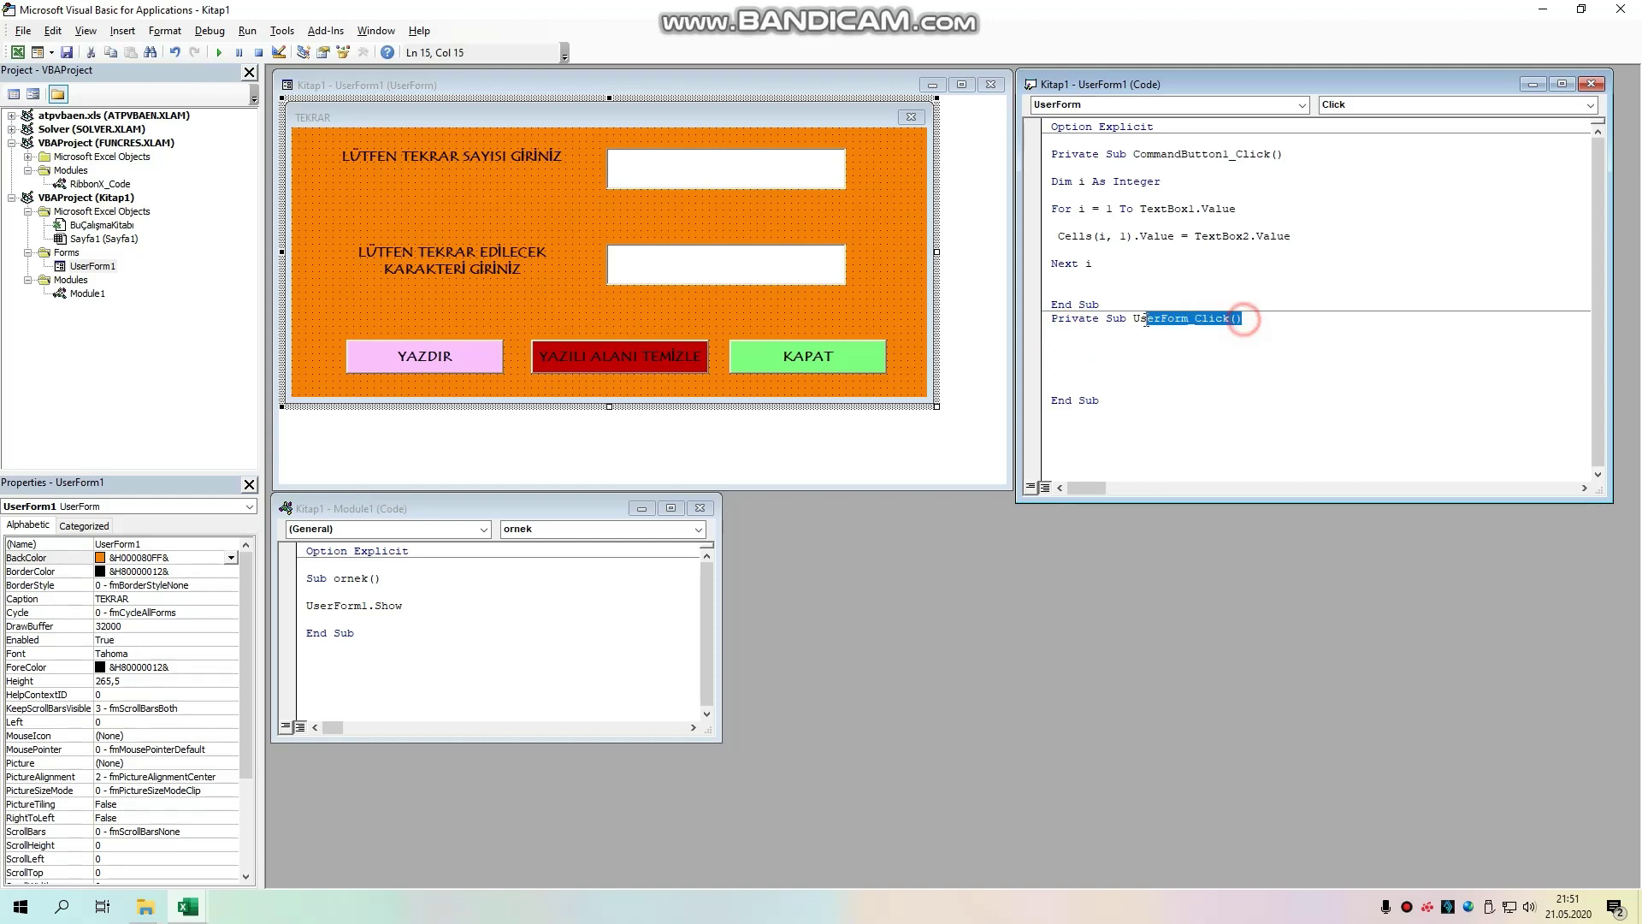
key("BackSpace")
Step: Generate the clear button's empty CommandButton4_Click procedure and delete the leftover empty block
left_click(669, 357)
right_click(669, 358)
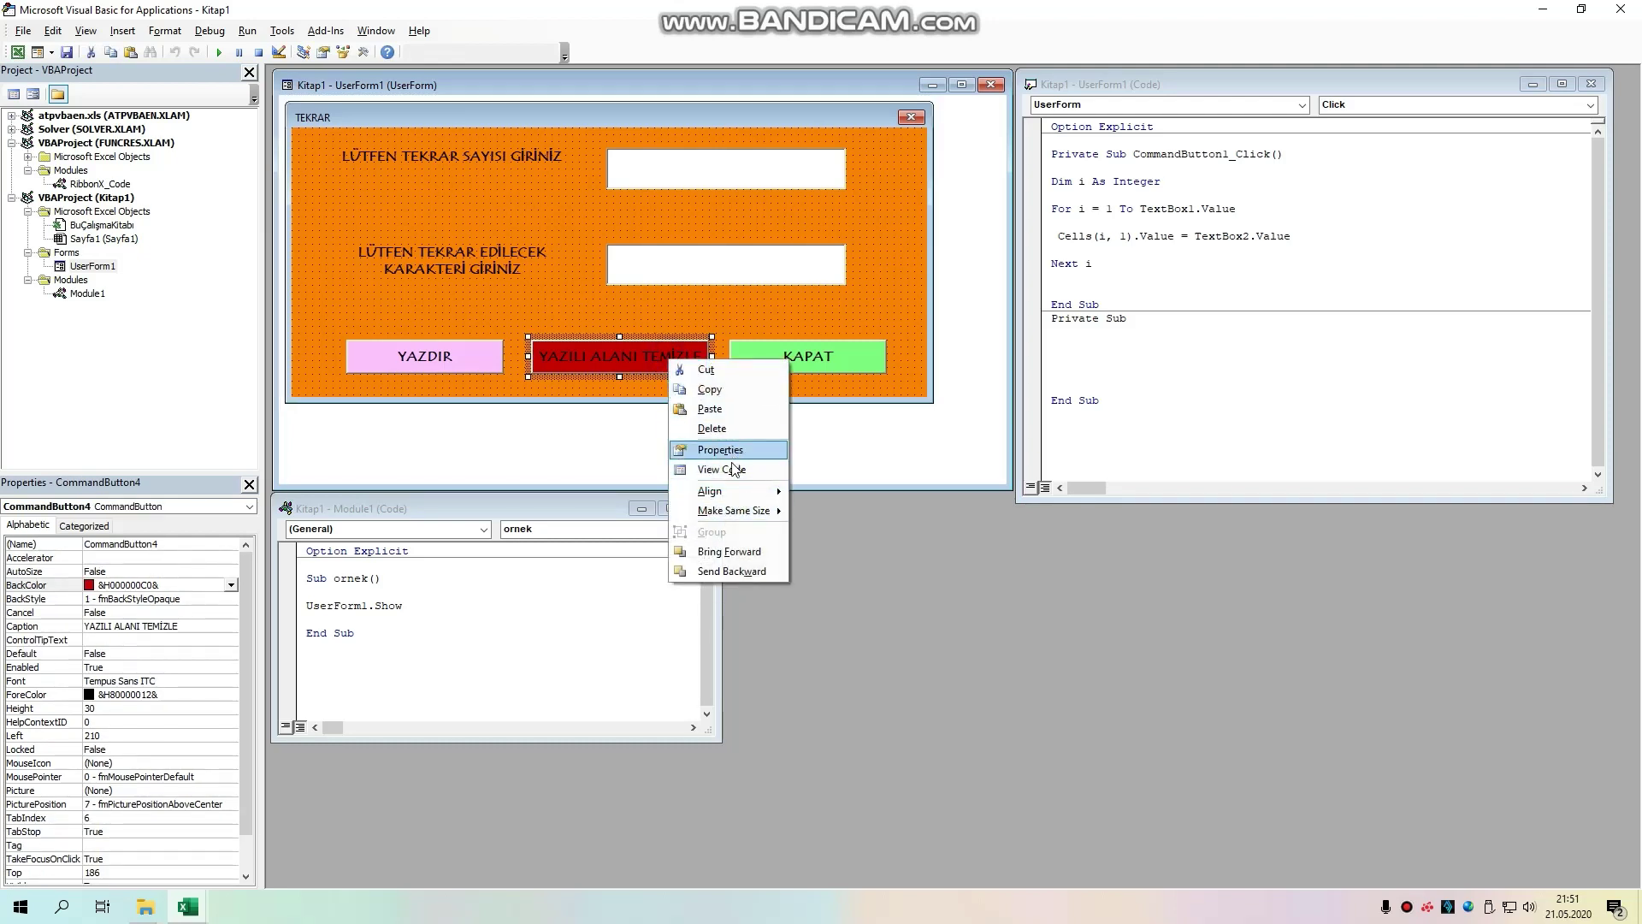
left_click(723, 470)
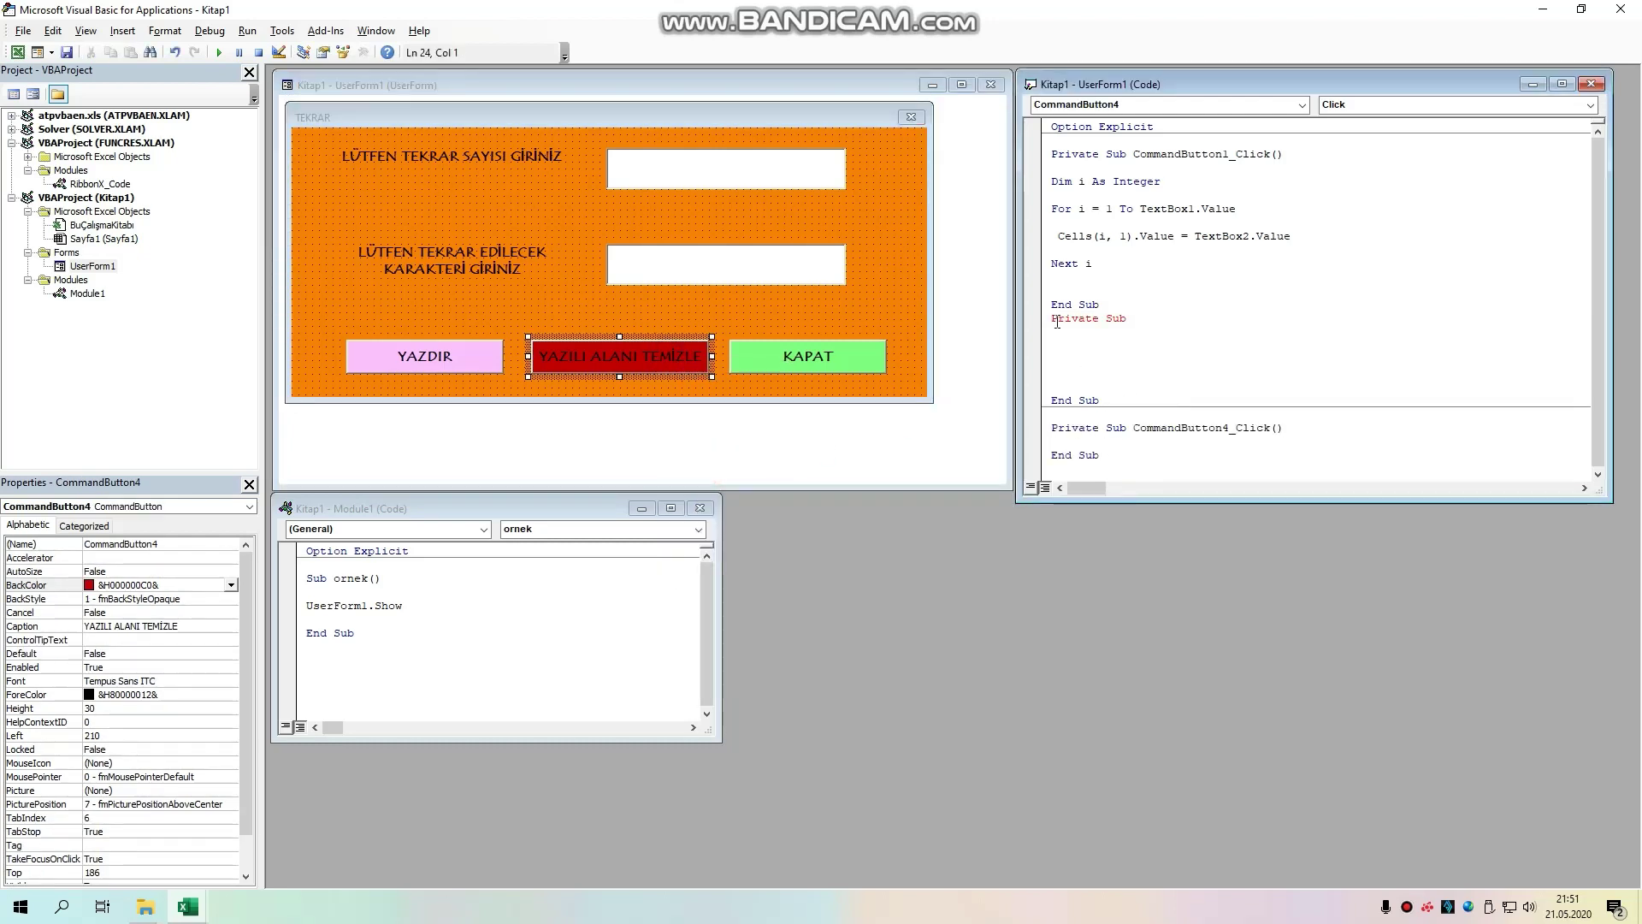
left_click_drag(1057, 322, 1104, 402)
key("Delete")
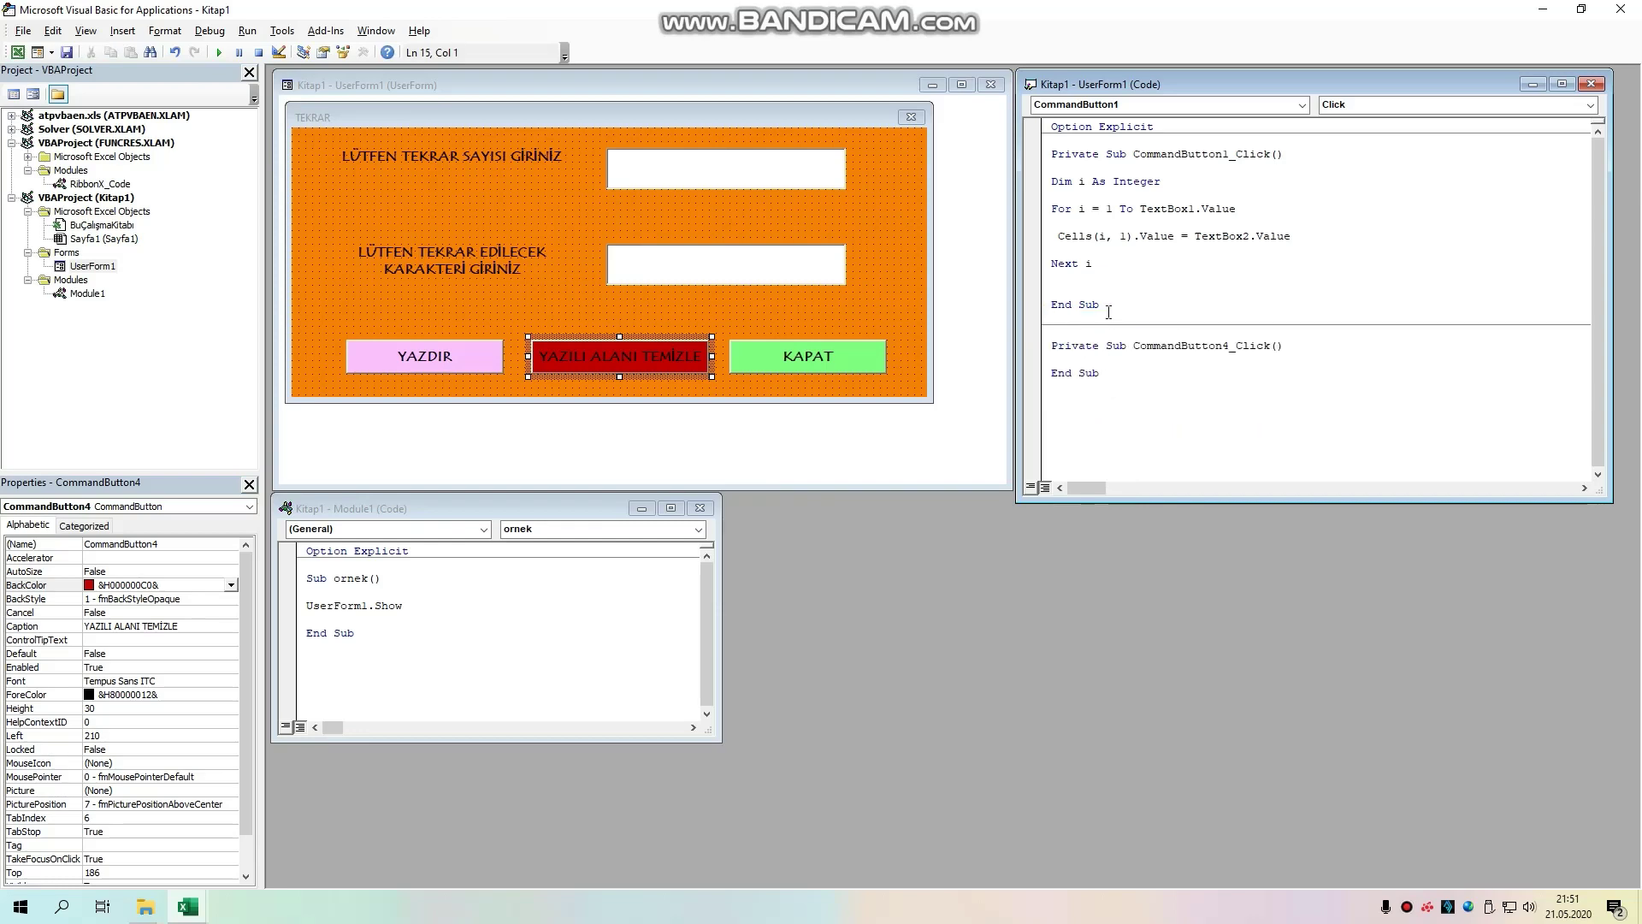
Step: Add blank lines inside CommandButton4_Click after briefly checking the Excel workbook
left_click(1061, 359)
key("Return")
key("Return")
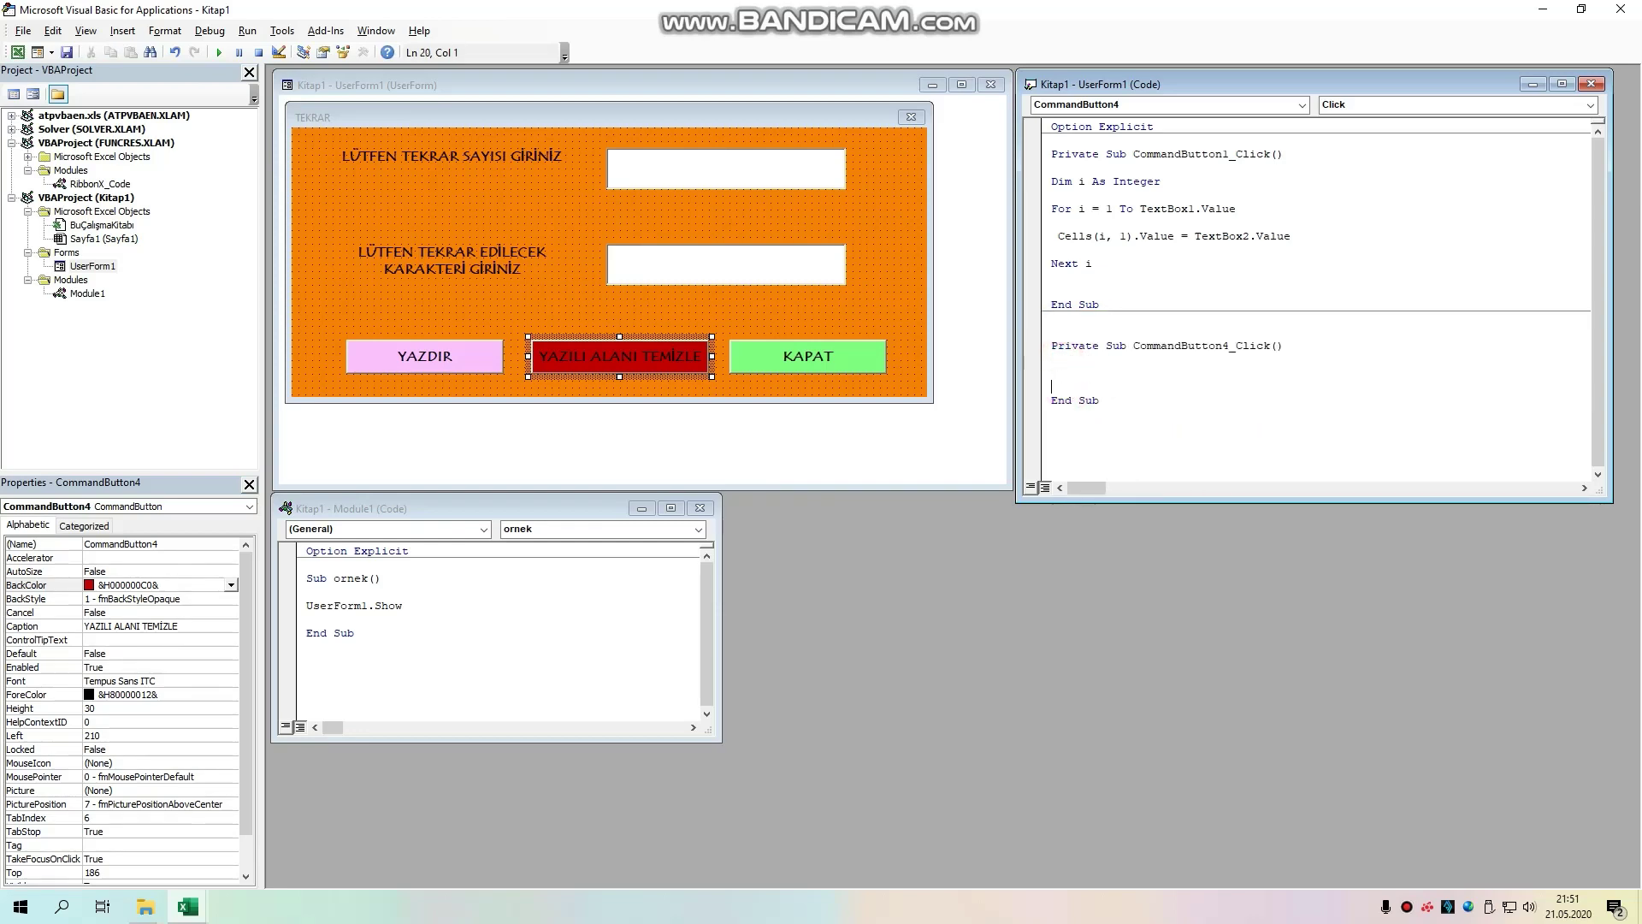
key("Return")
left_click(1076, 359)
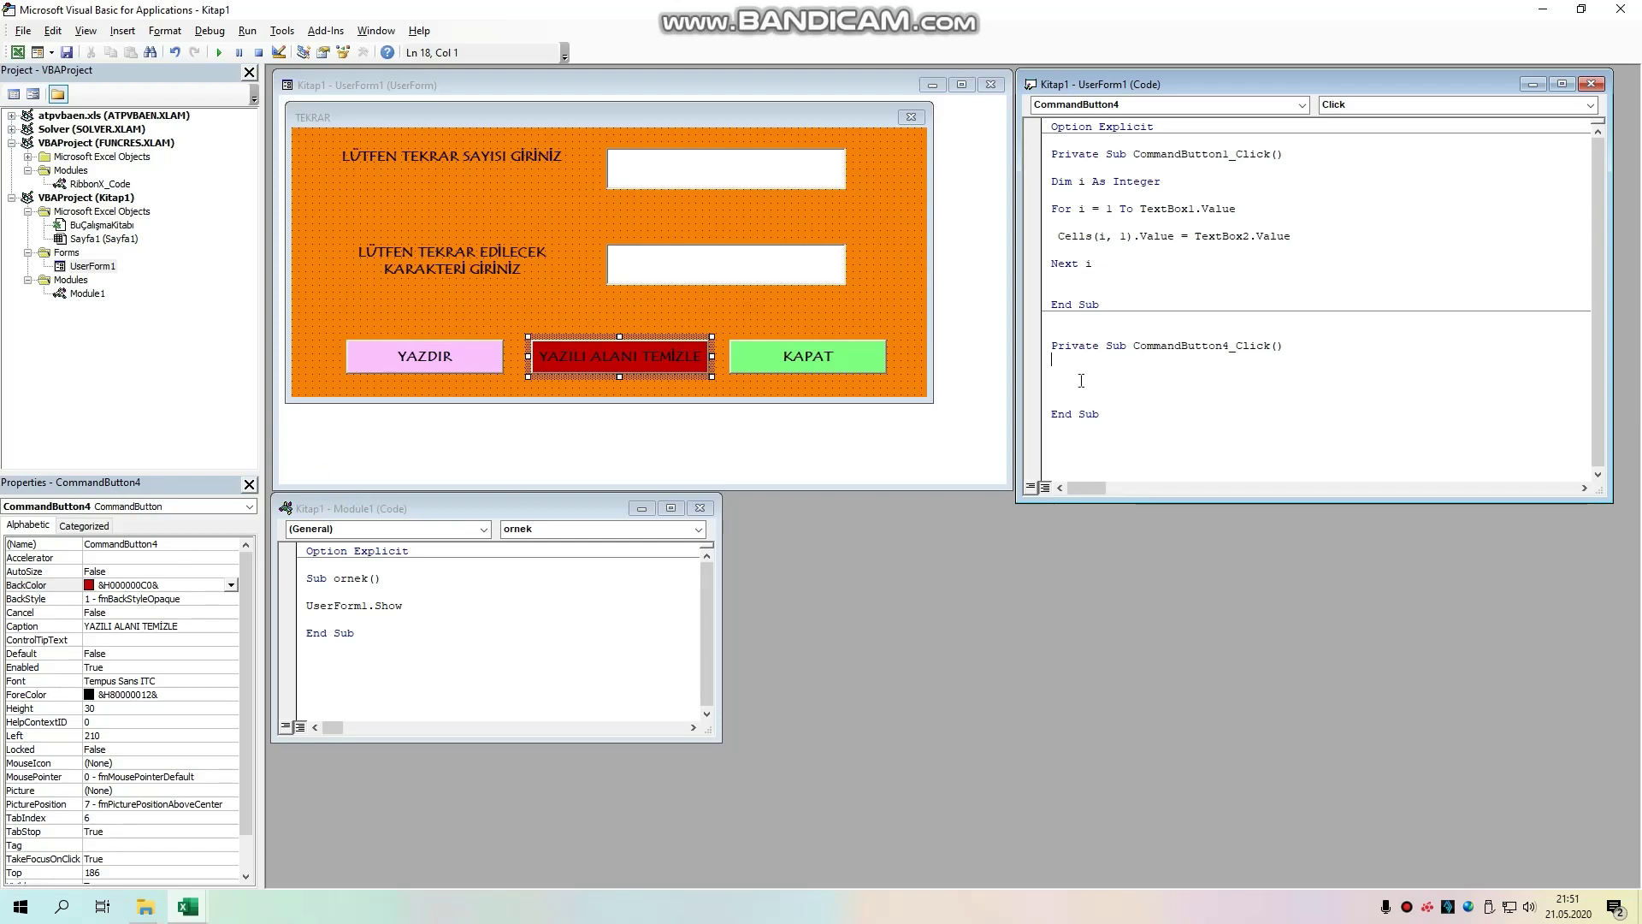
left_click(188, 907)
left_click(110, 853)
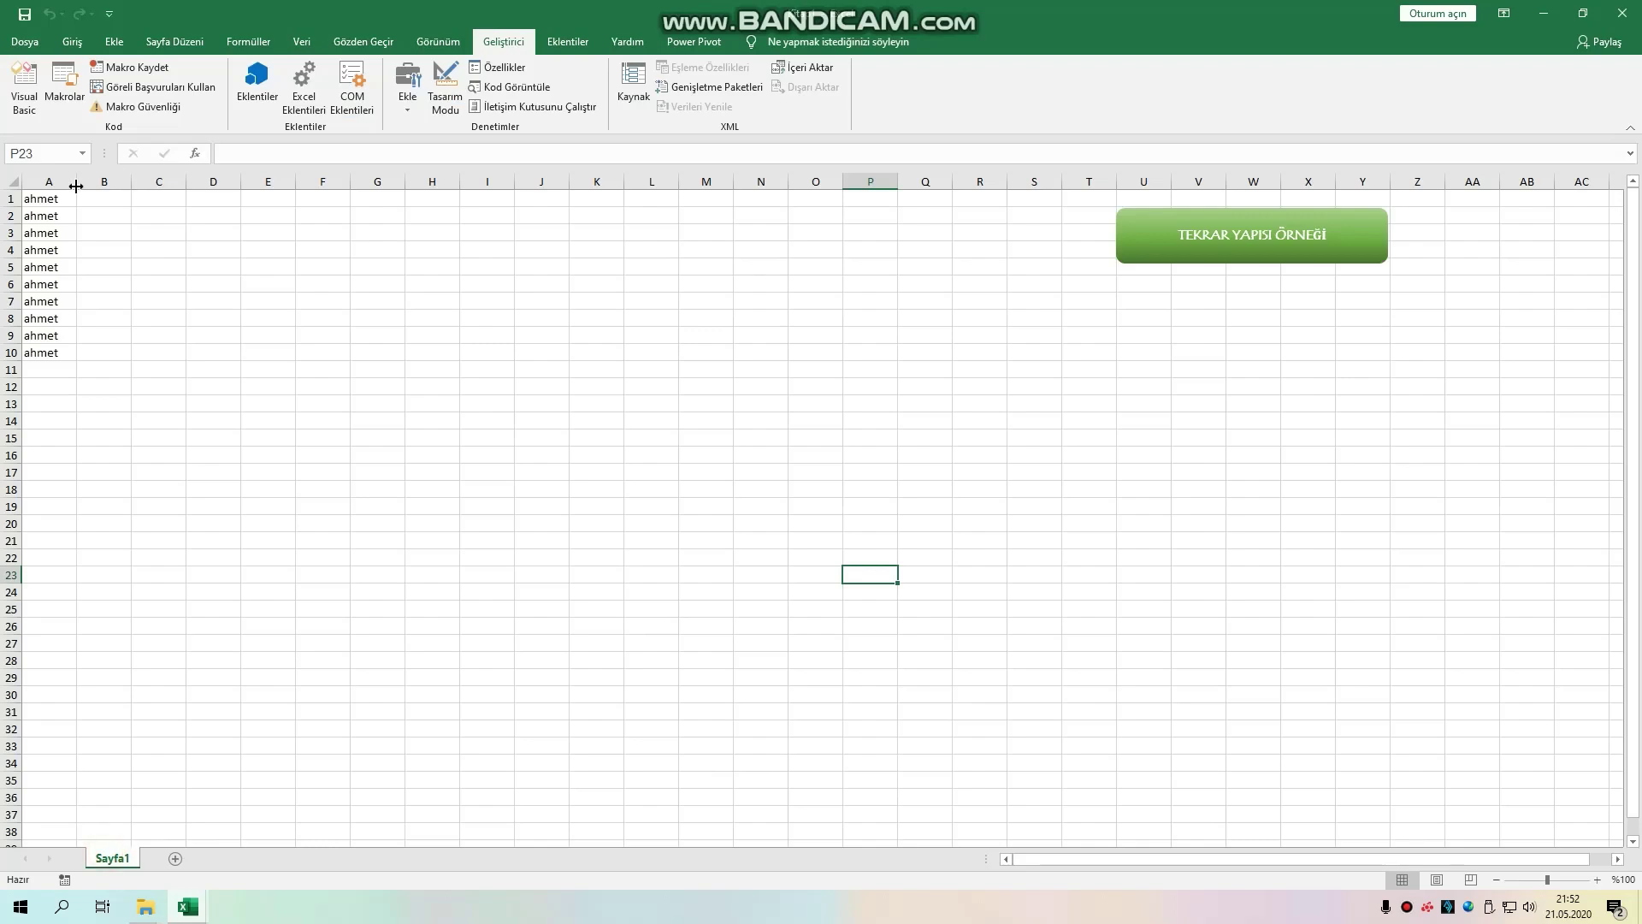
left_click(188, 907)
left_click(274, 821)
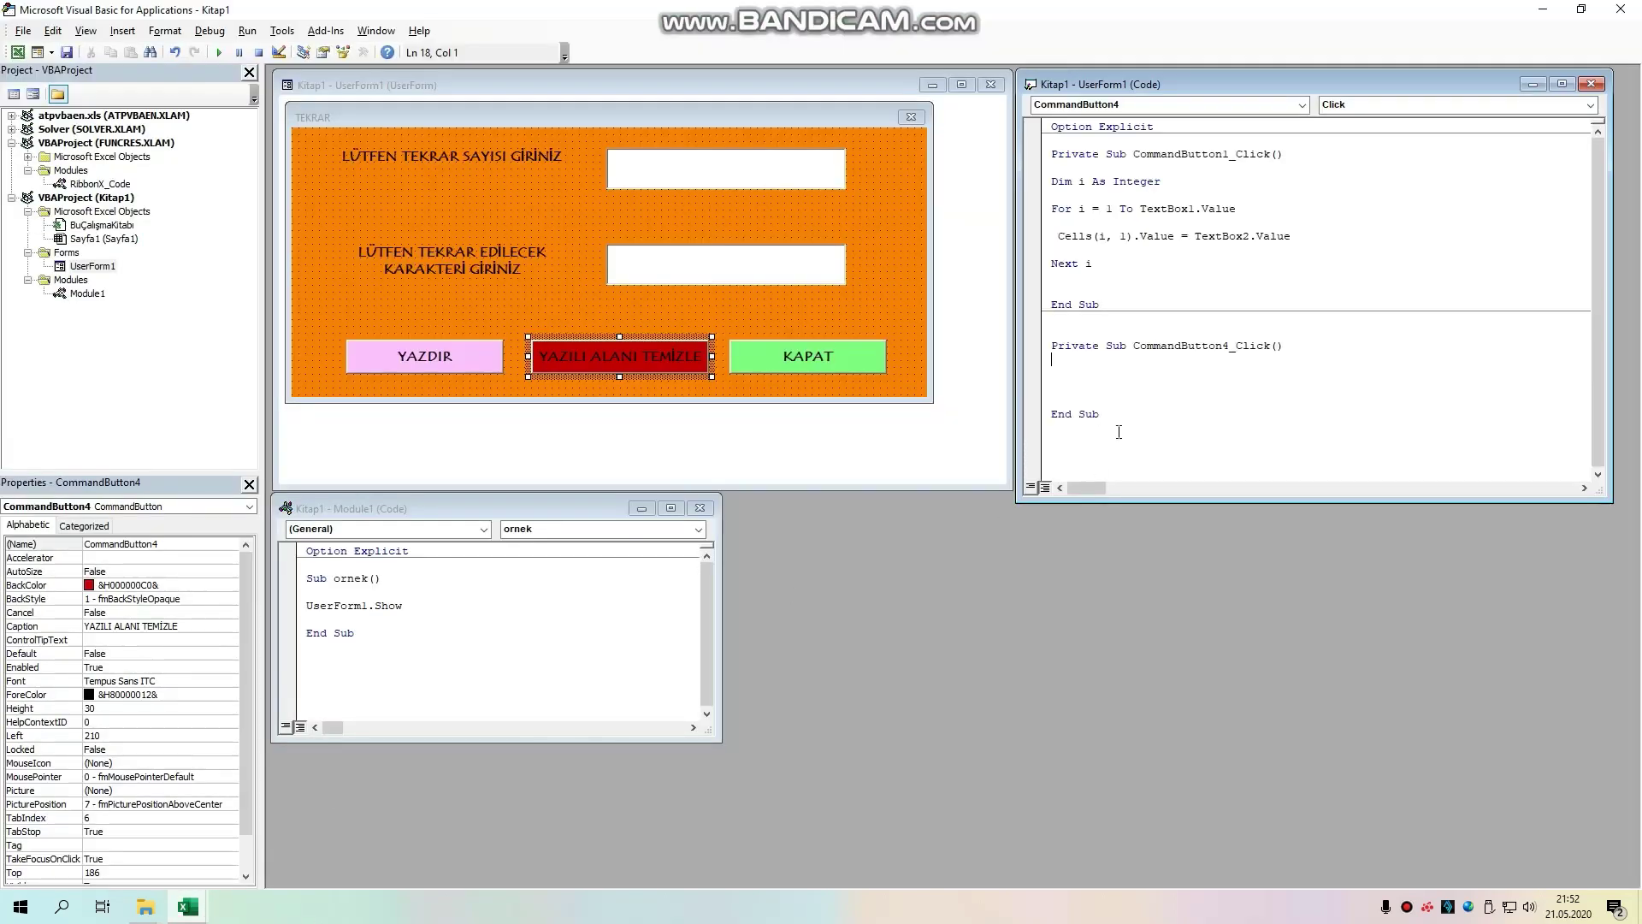
Step: Declare Dim j As Integer in the clear button's procedure
key("Return")
type("dim ")
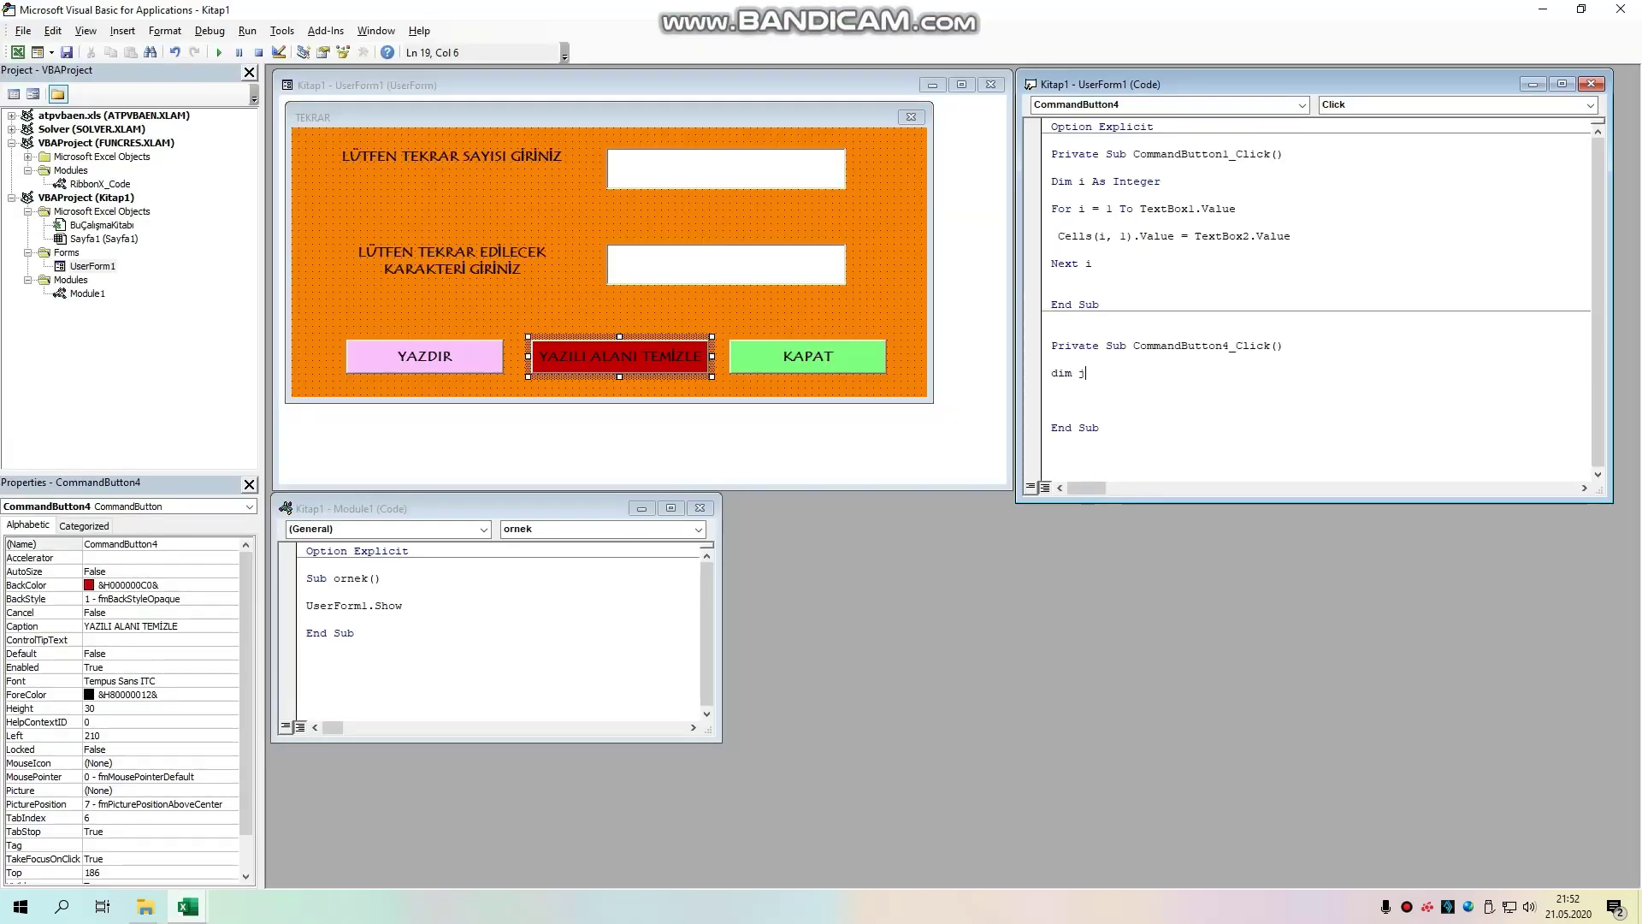
type("j as int")
key("Tab")
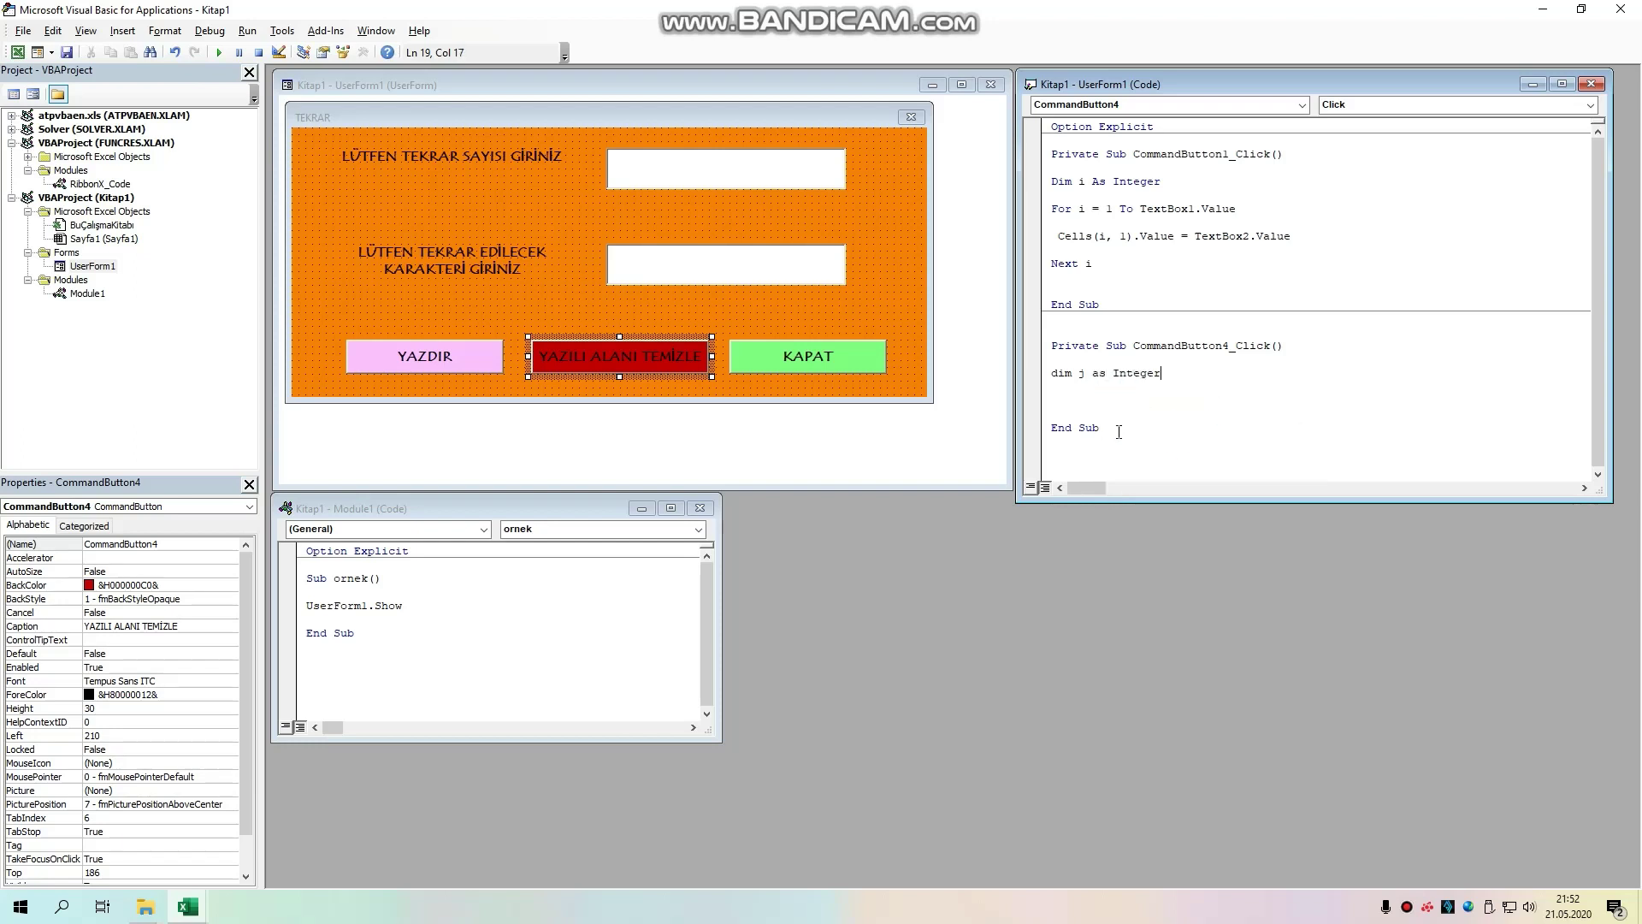
key("Return")
Step: Start the loop with For j = 1 To TextBox1.Value
key("Down")
type("for")
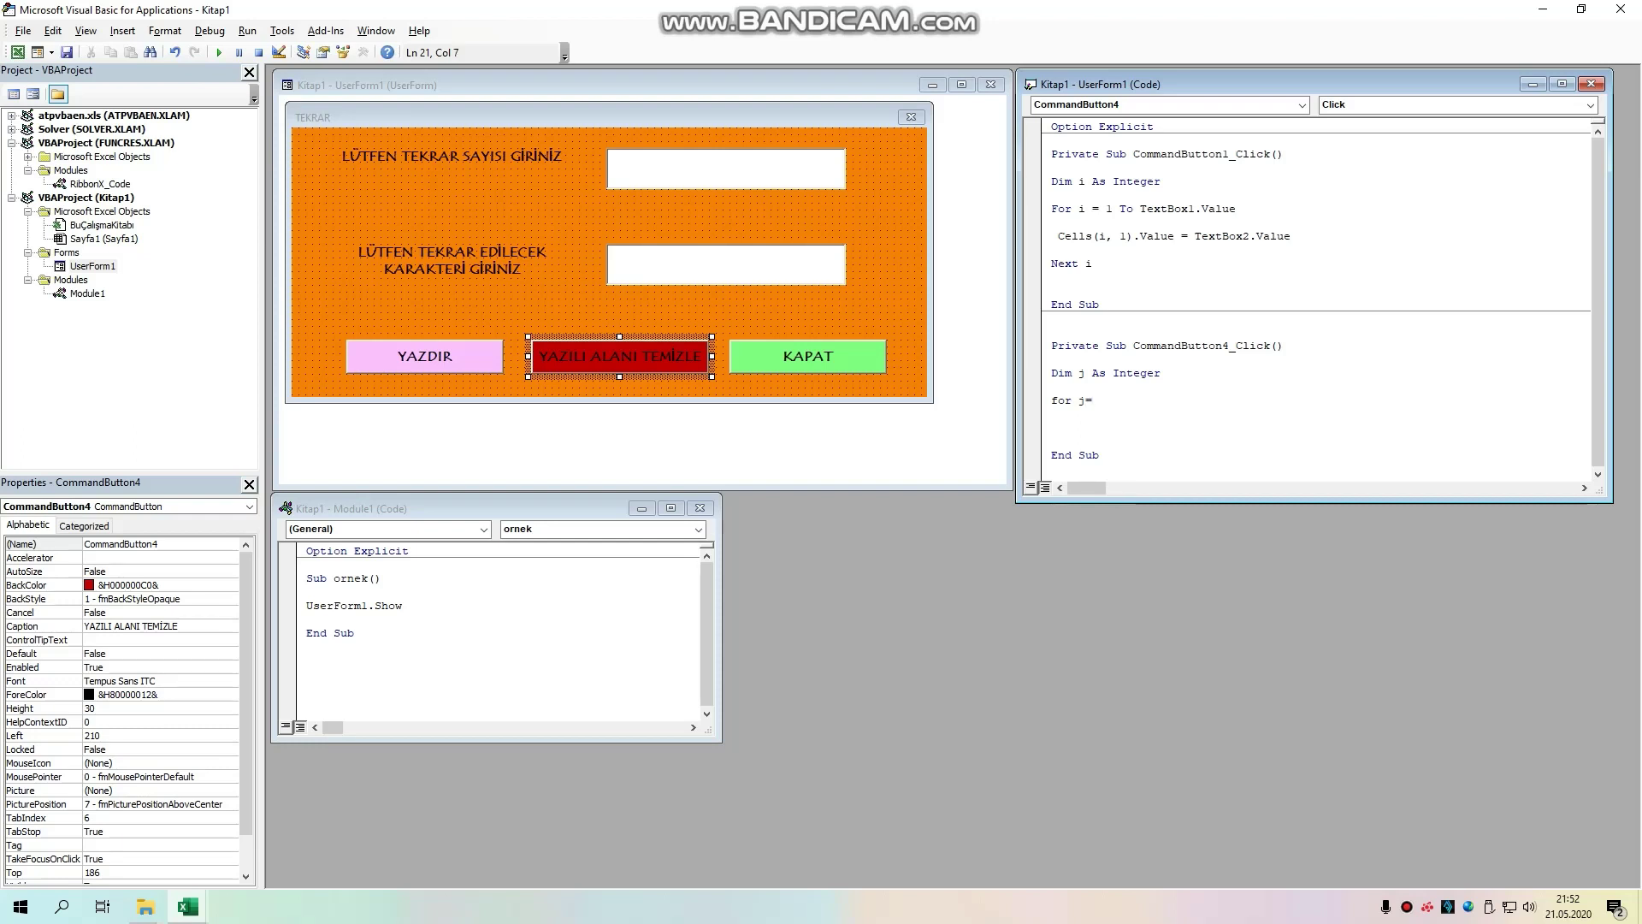
type("=1 to")
type(" text")
type("box")
type("1.v")
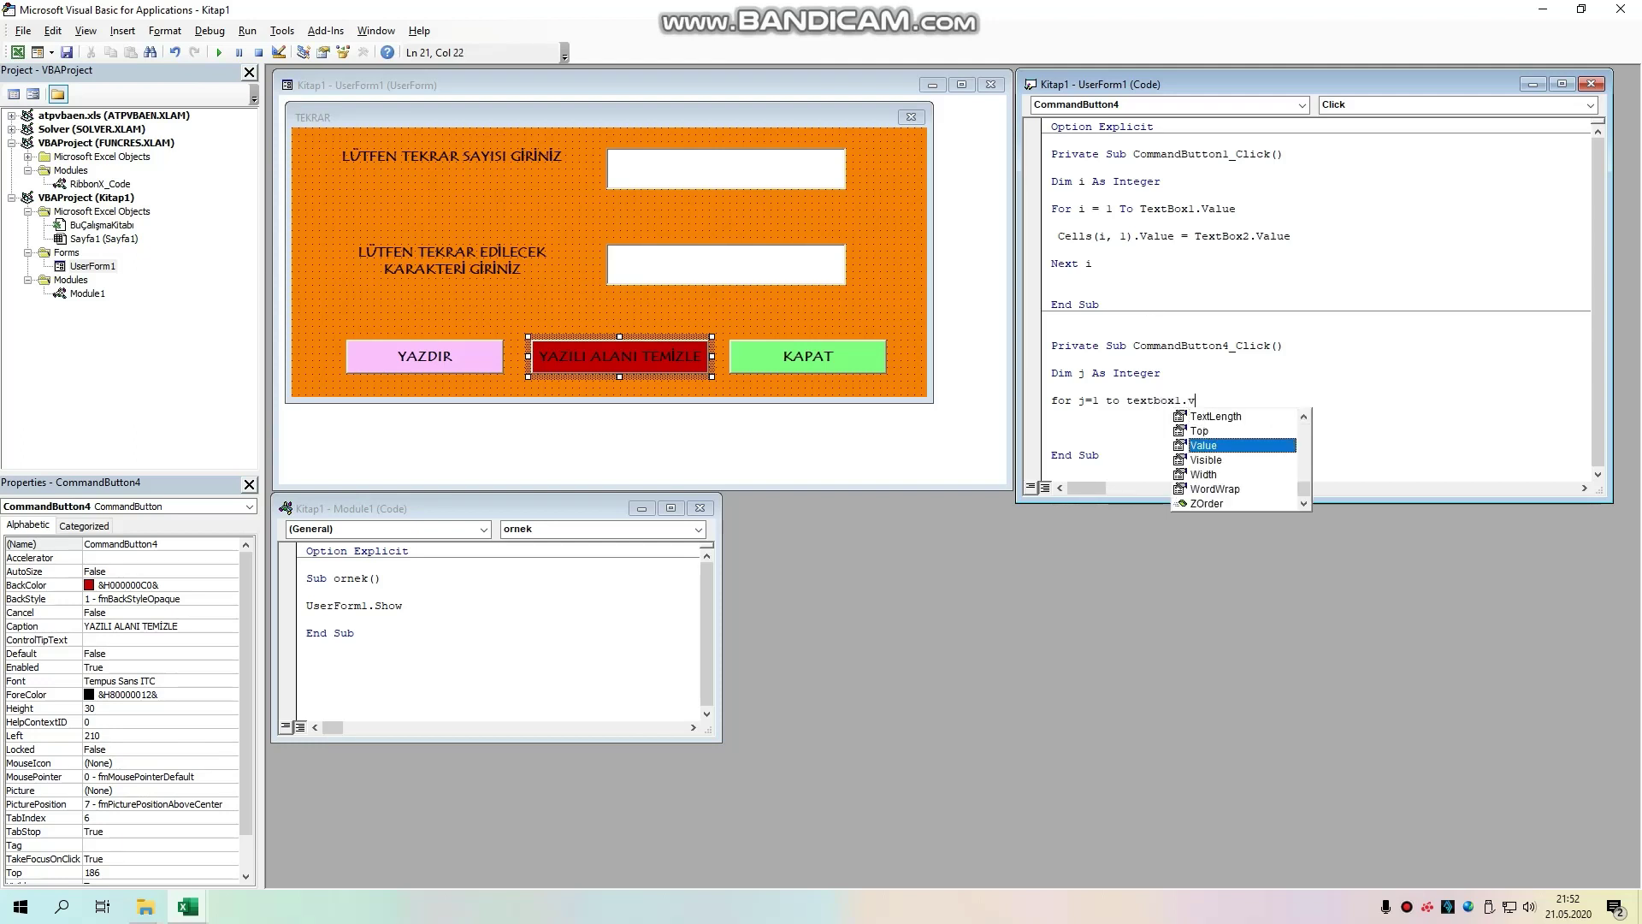
key("Tab")
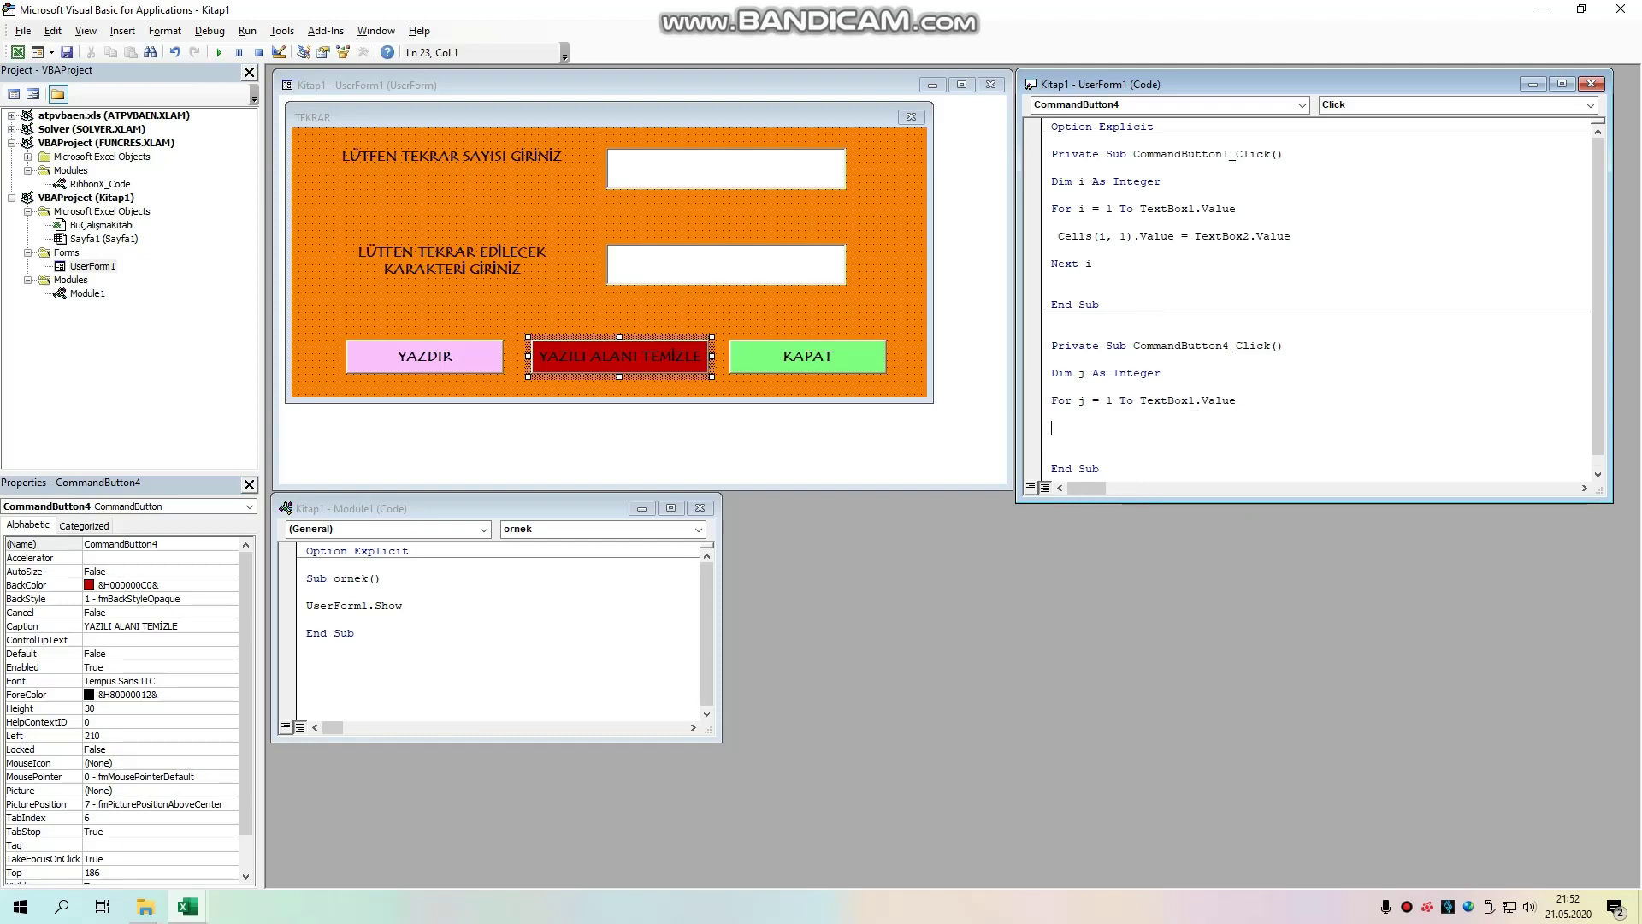
Step: Add Cells(j, 1).ClearContents inside the loop and tidy the blank line above the handler
key("Return")
key("Down")
scroll(1121, 387, "down", 1)
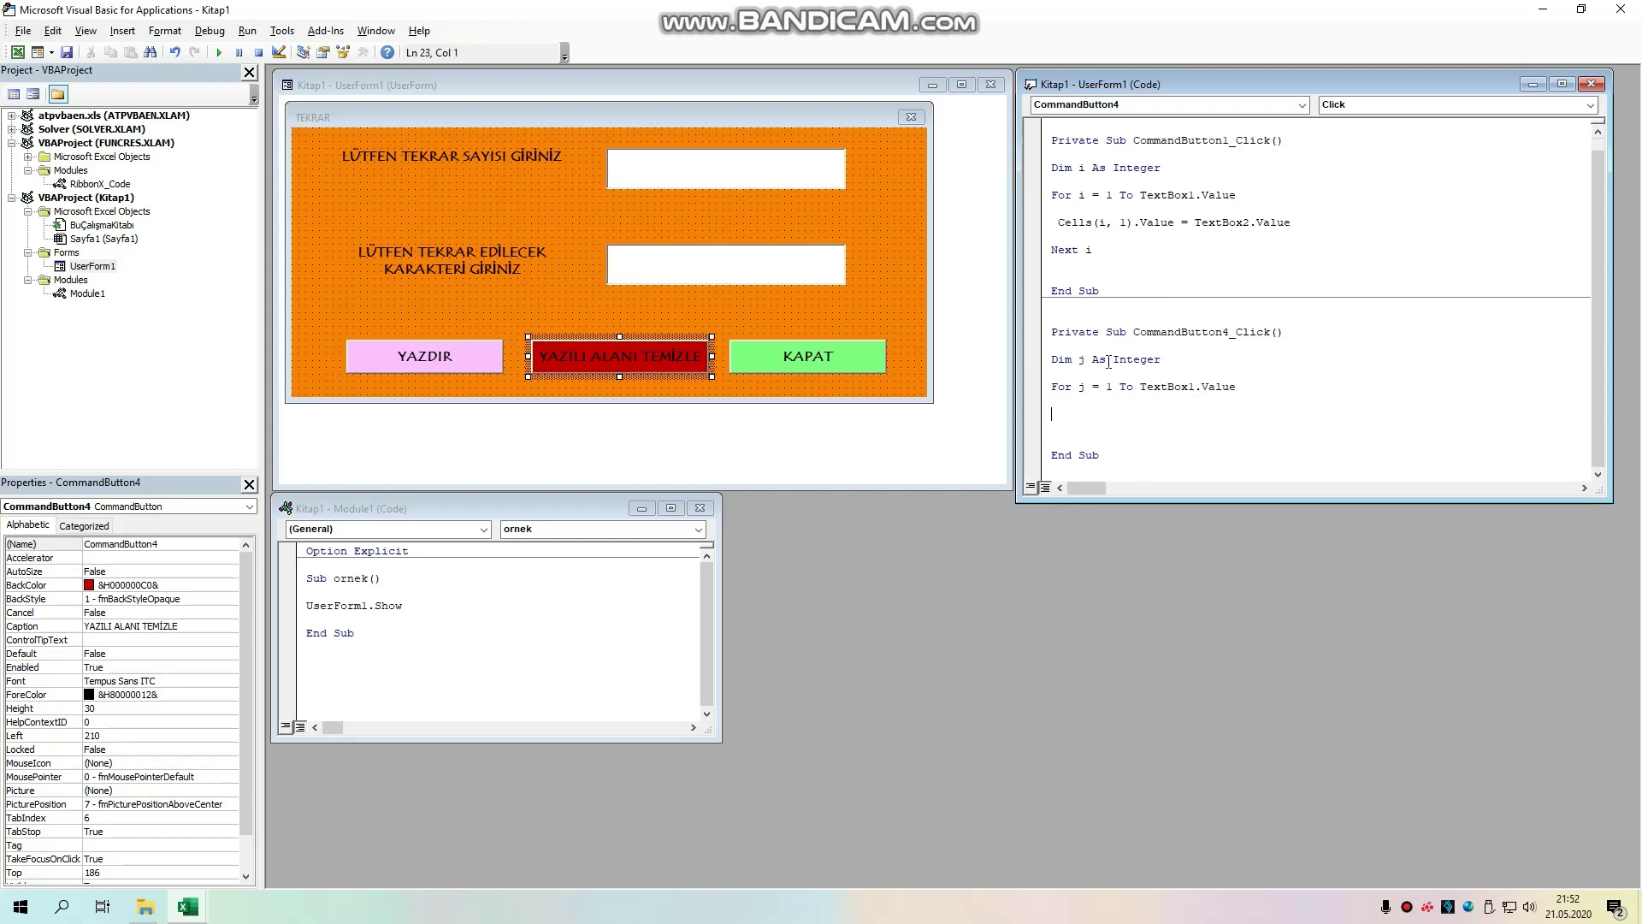
left_click(1056, 327)
left_click(1053, 323)
key("BackSpace")
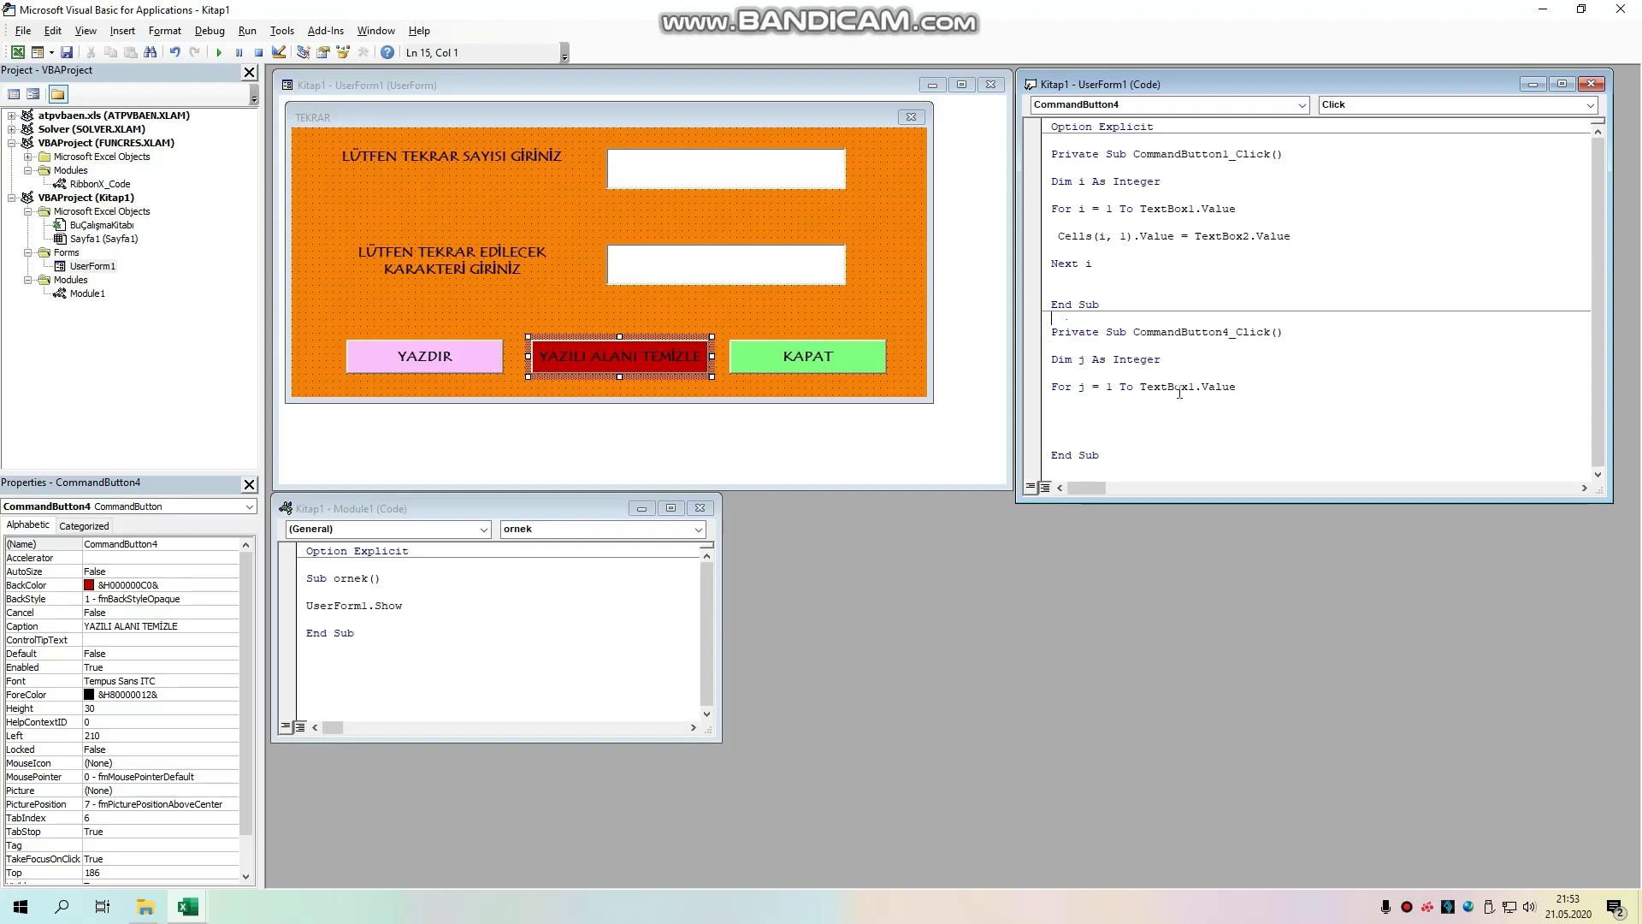
left_click(1187, 417)
type("ls")
type("(")
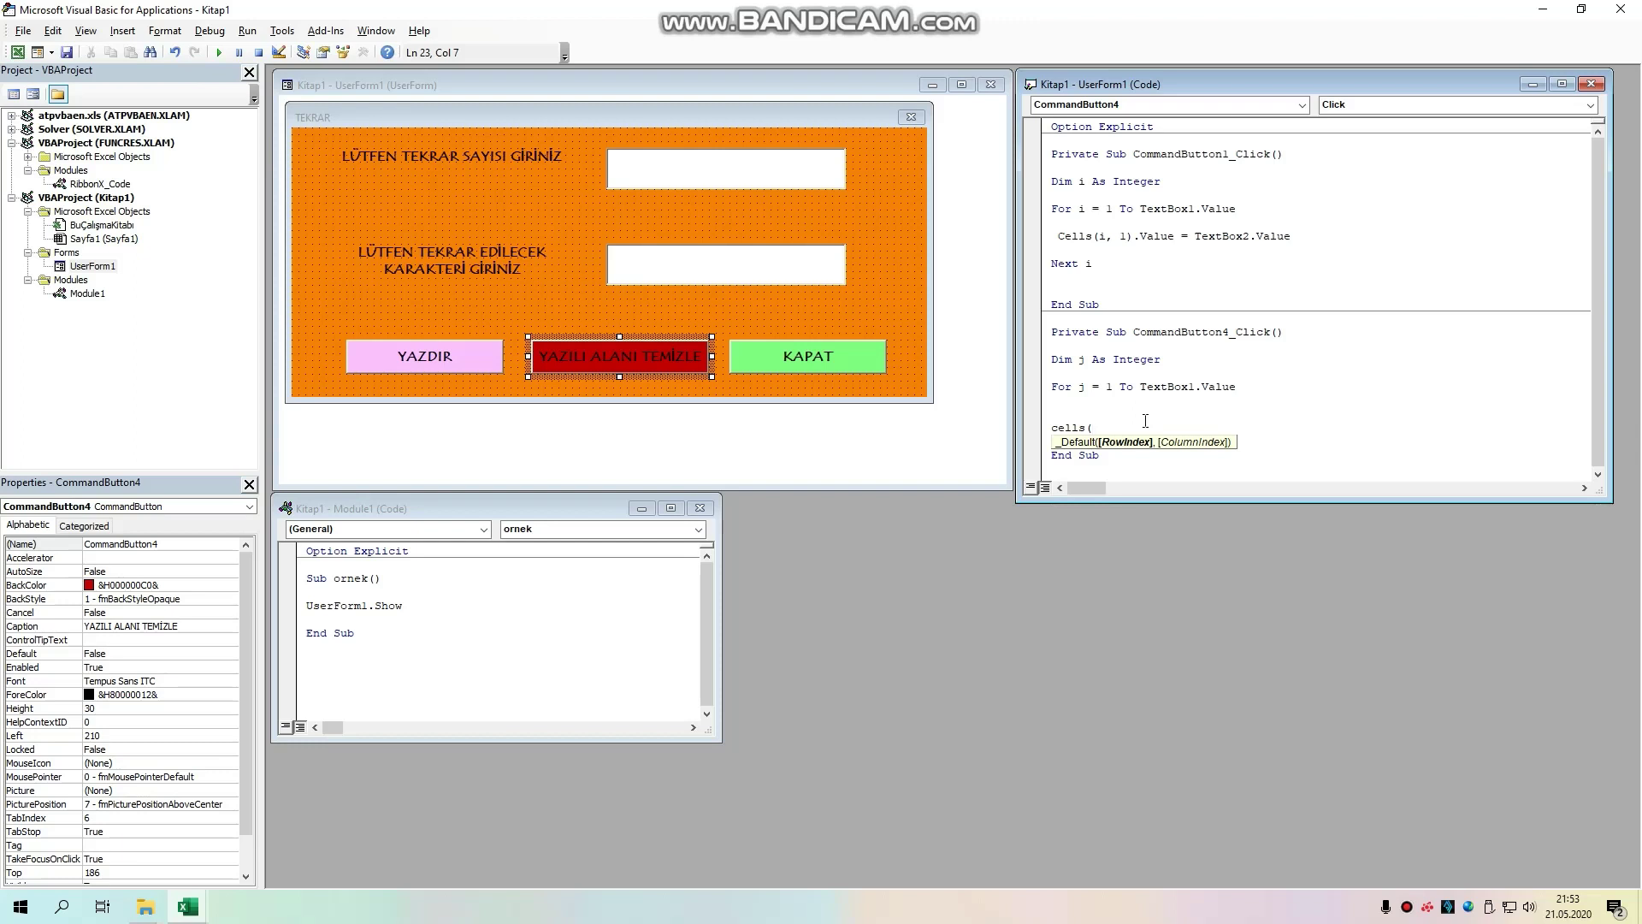
type("j,1")
type(")")
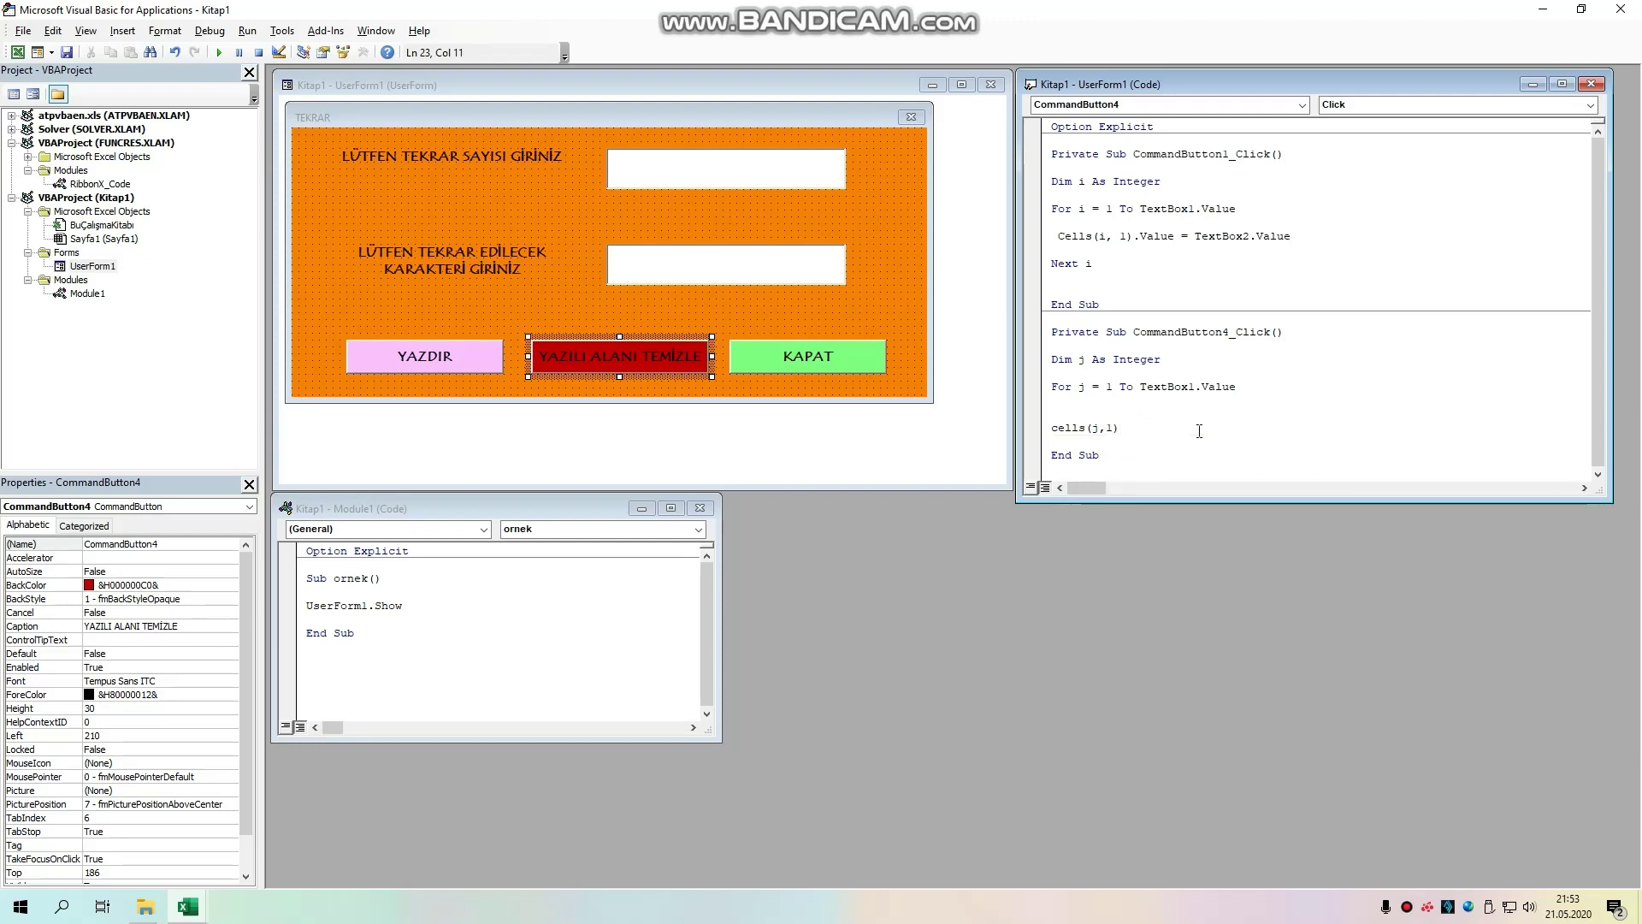
type(".clear")
type("contets")
key("Return")
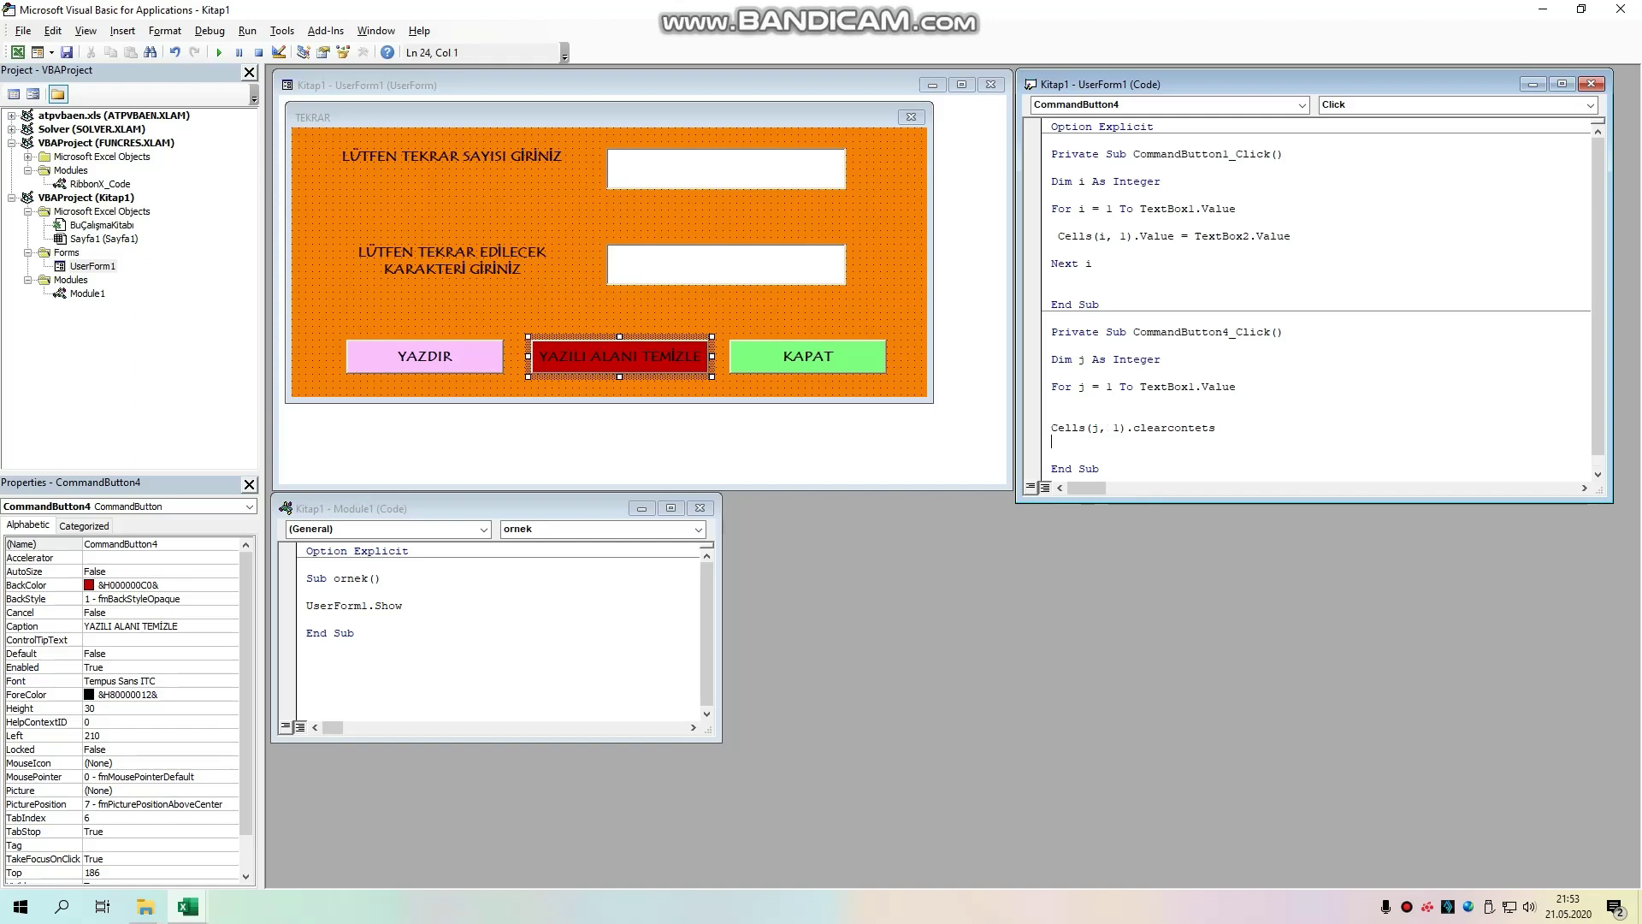
Step: Correct the misspelled ClearContents and remove the extra blank line above it
left_click(1202, 428)
key("Delete")
key("Delete")
key("BackSpace")
type("ents")
key("Return")
key("Return")
left_click(1074, 412)
key("BackSpace")
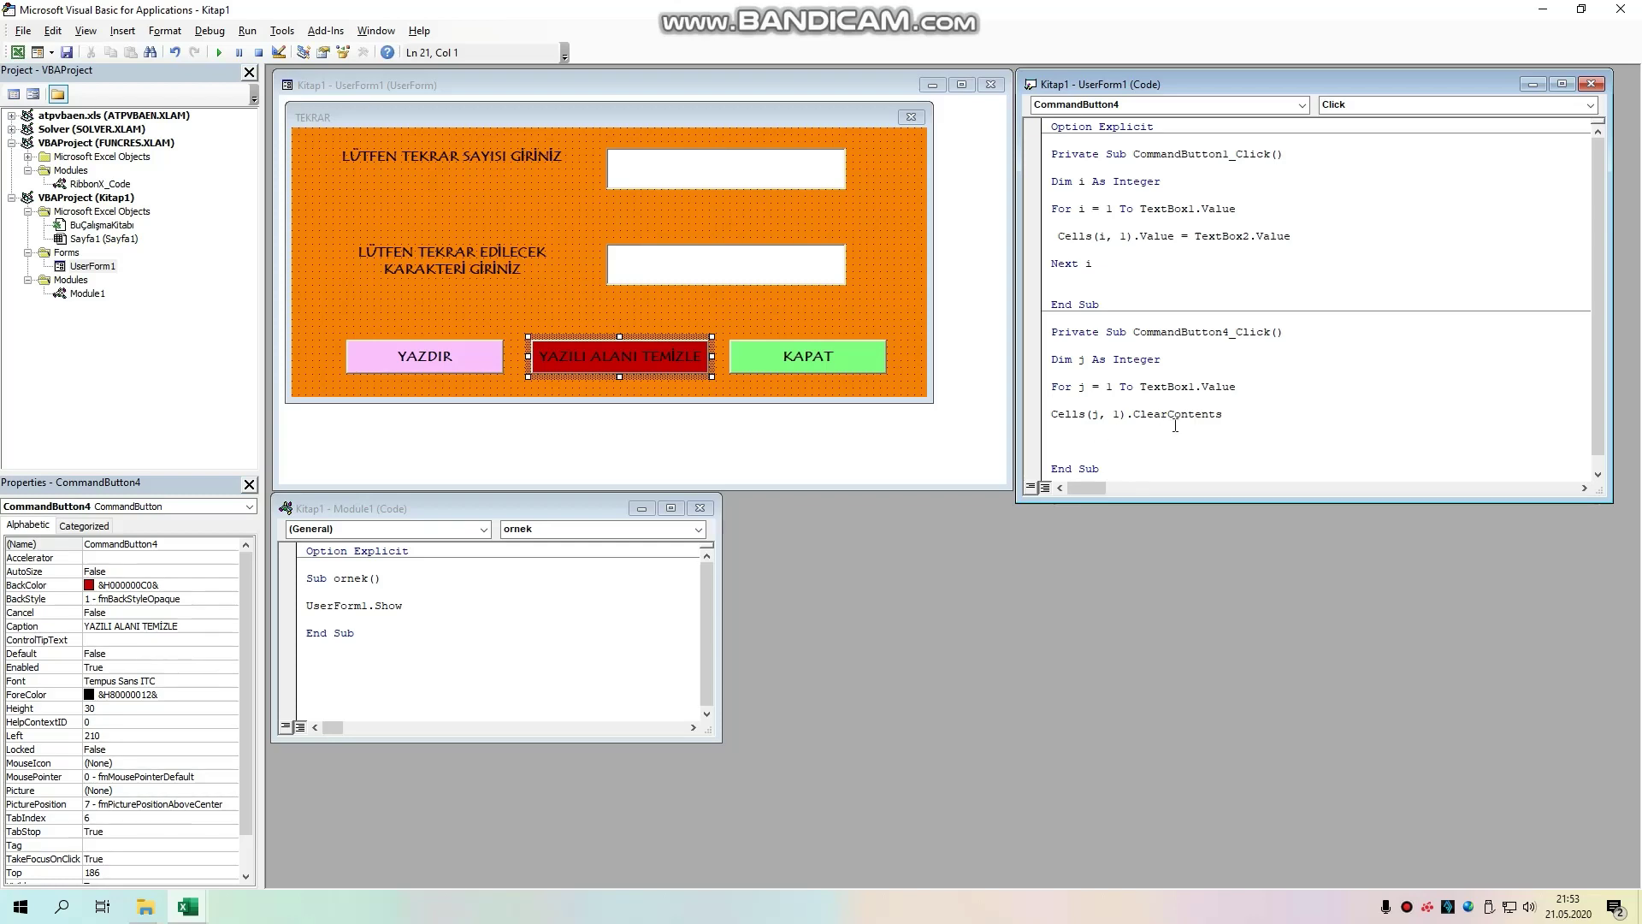
Step: Close the loop with Next j before End Sub
left_click(1094, 443)
type("next")
type(" j")
key("Down")
mouse_move(187, 907)
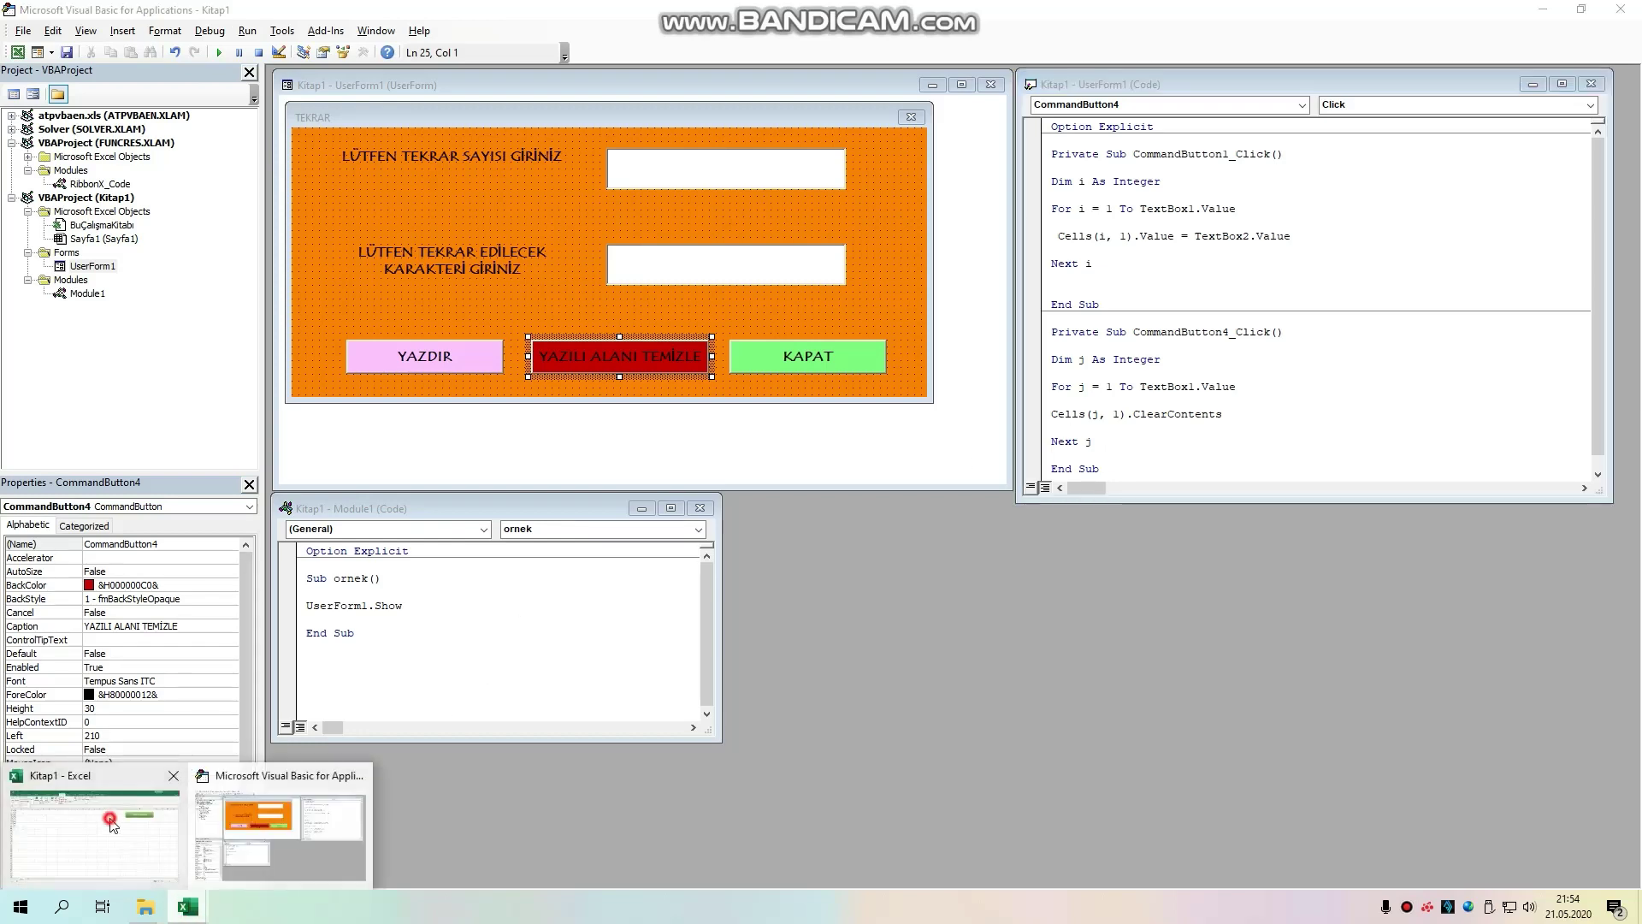
left_click(102, 821)
Step: Launch the TEKRAR form and run a quick print-and-clear test with ahmet
left_click(469, 400)
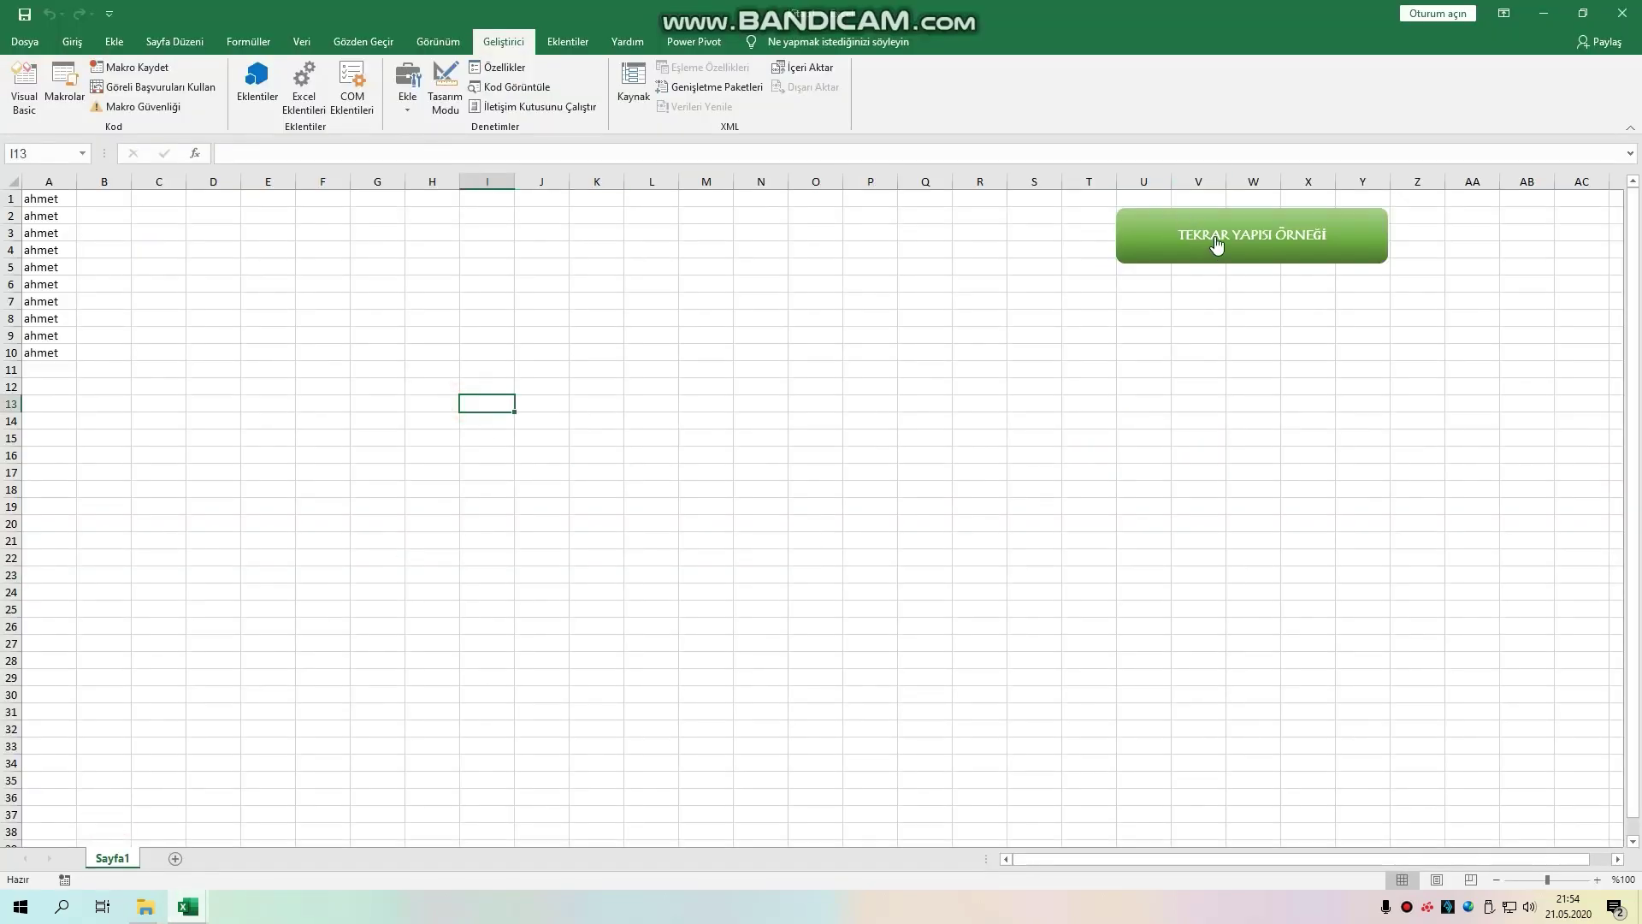
left_click(1216, 245)
type("10")
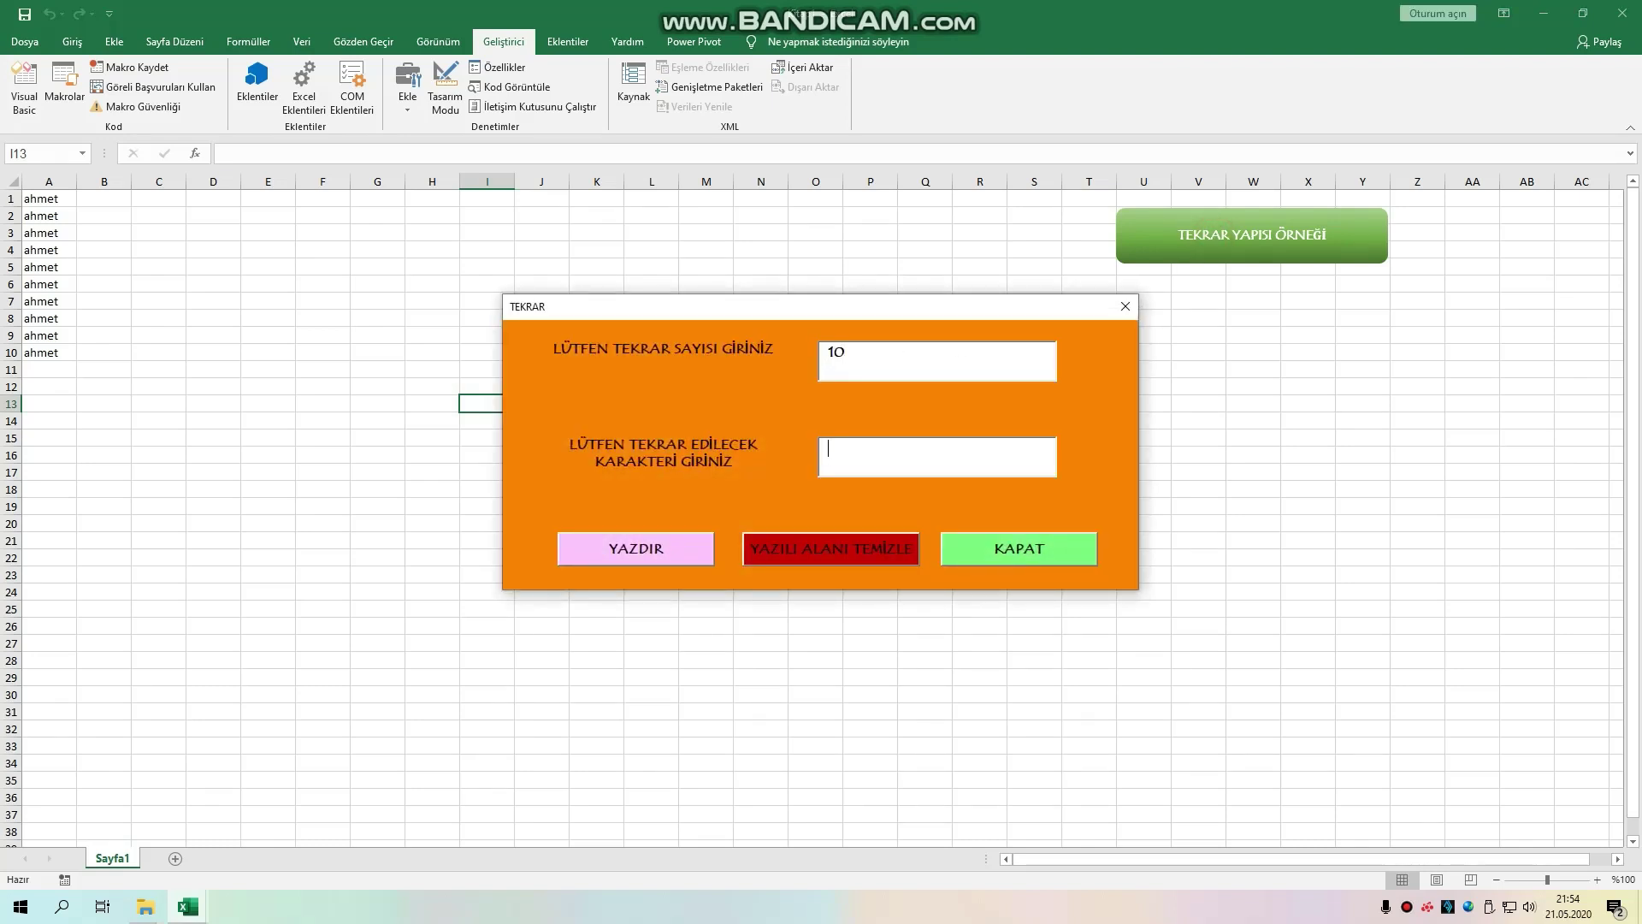
type("ahmet")
left_click(650, 548)
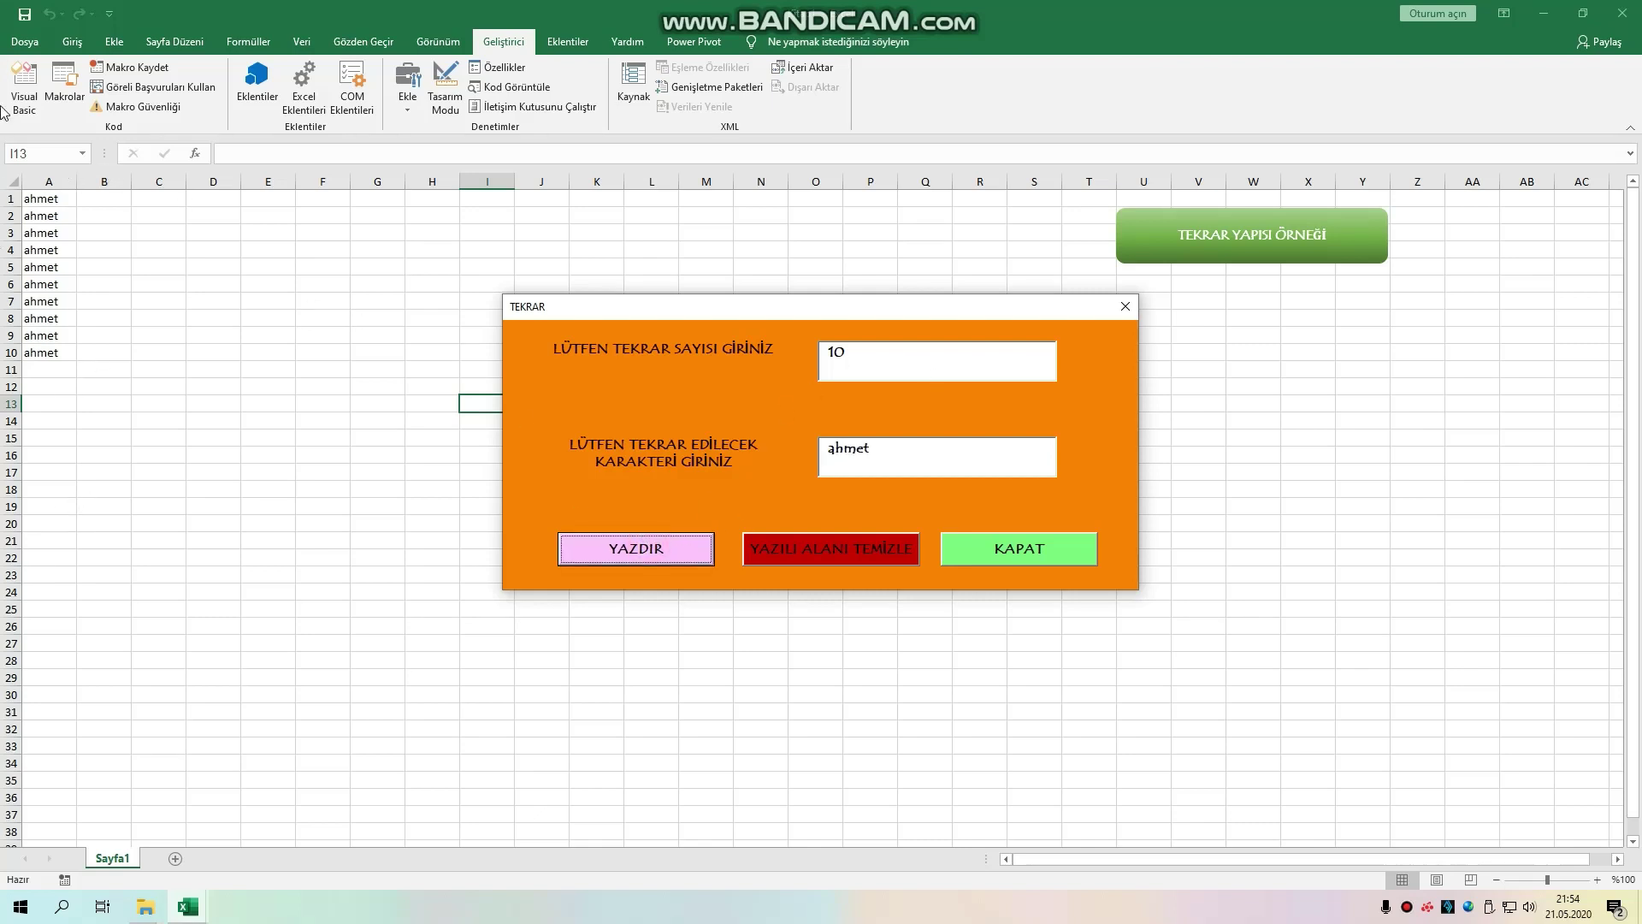
left_click(829, 553)
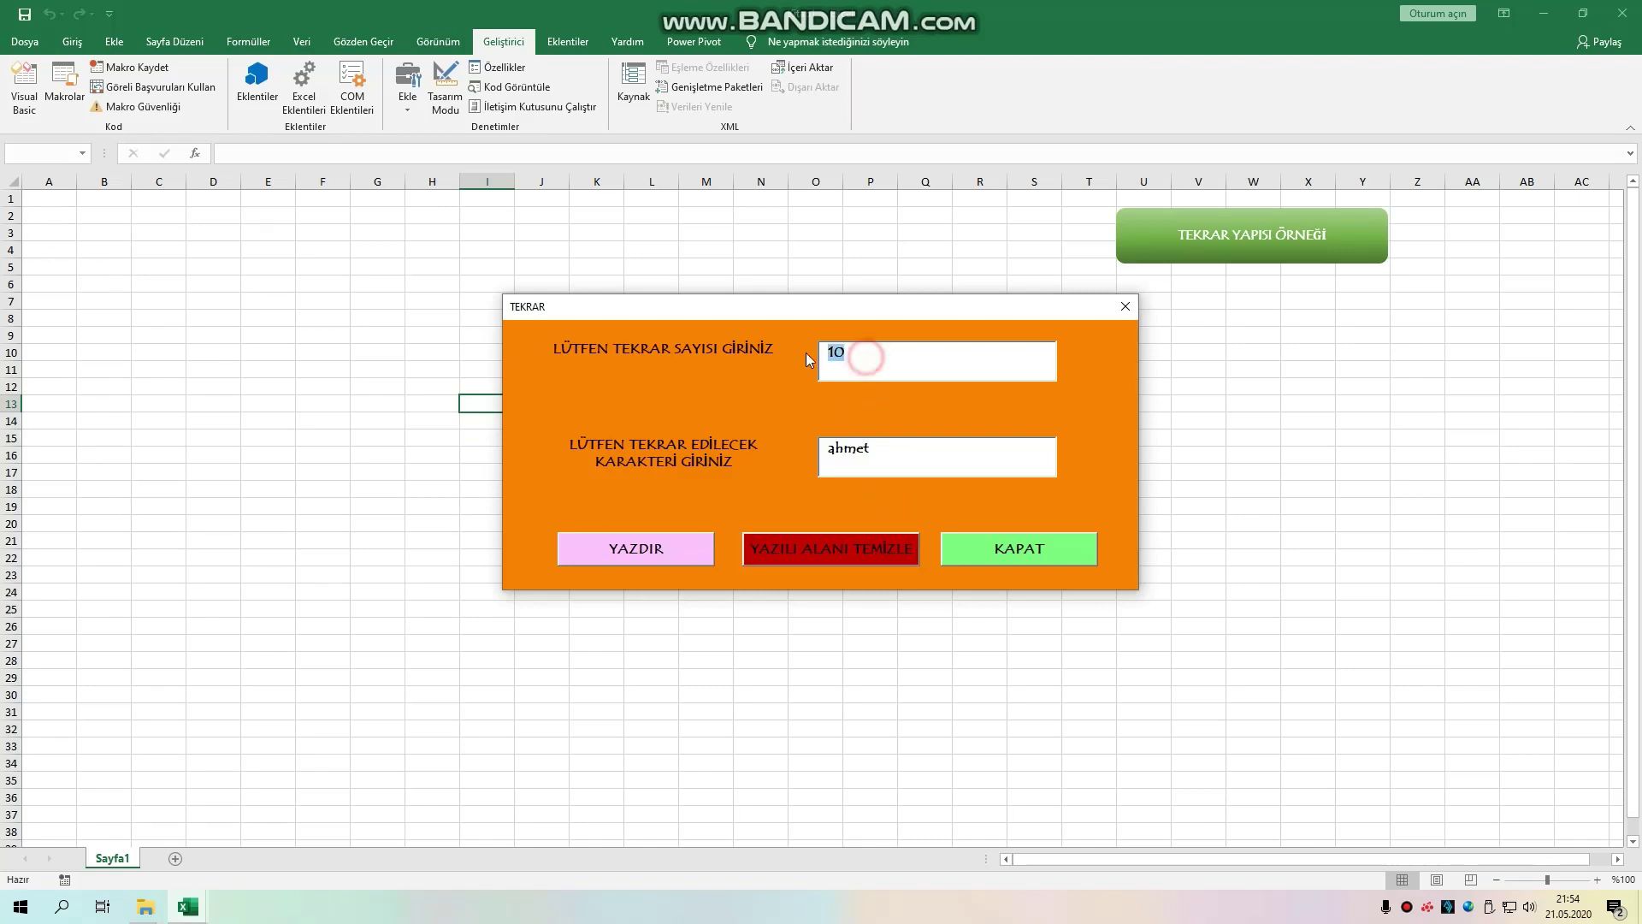
Step: Write ahmet 50 times down column A, check the result, then clear the column
left_click_drag(866, 358, 811, 359)
key("BackSpace")
double_click(877, 447)
left_click(856, 360)
type("50")
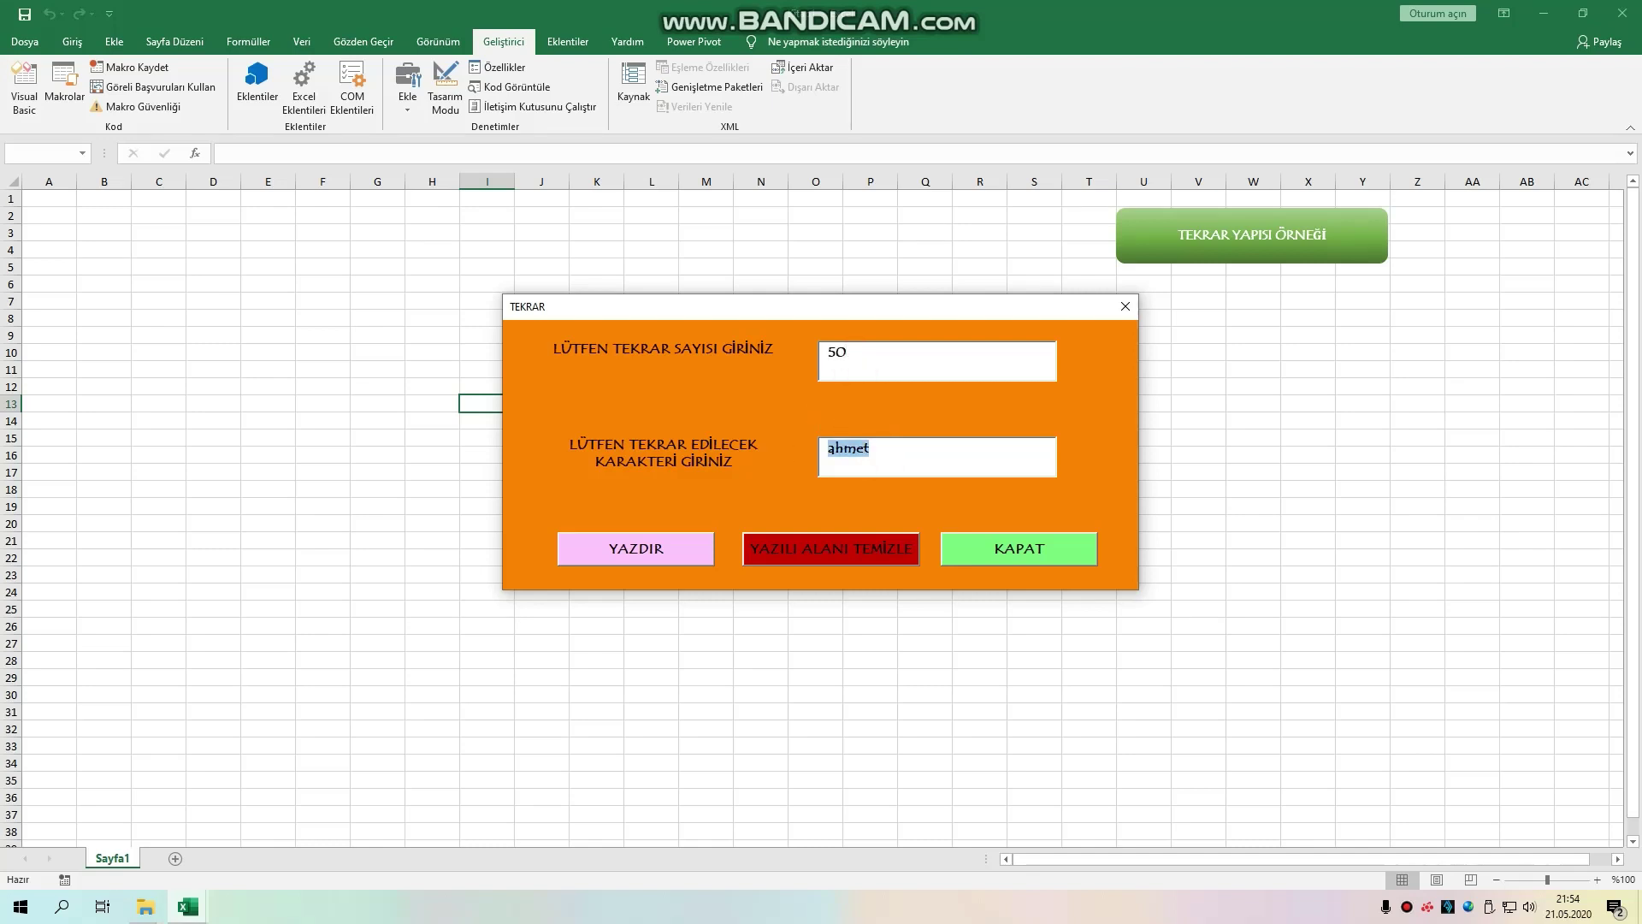
left_click(650, 548)
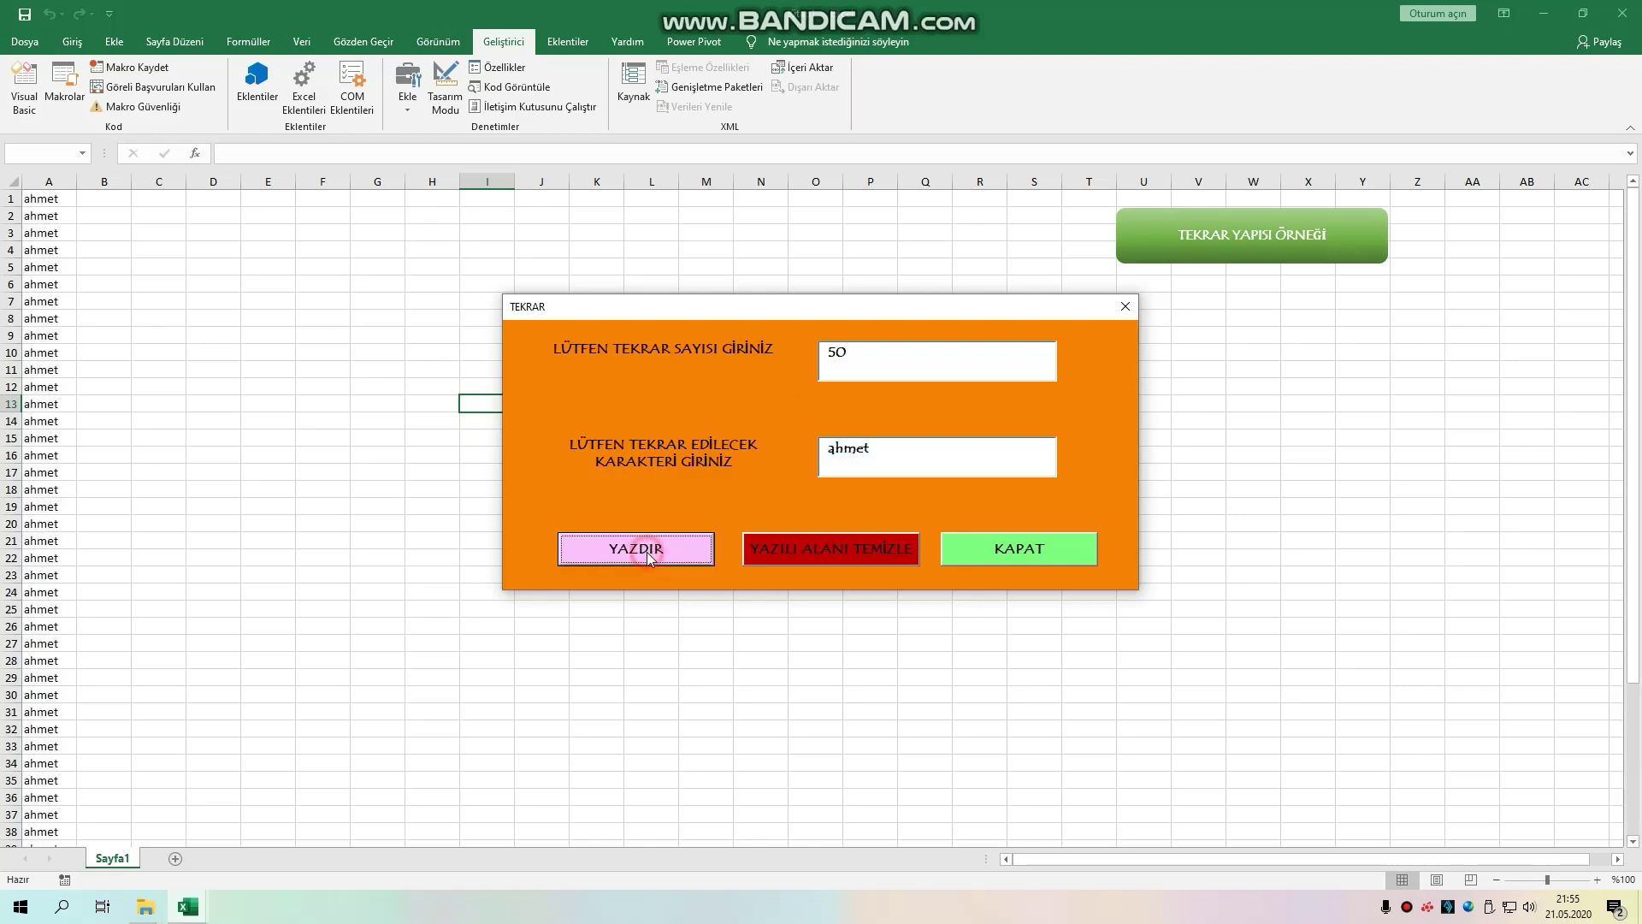
scroll(101, 429, "down", 8)
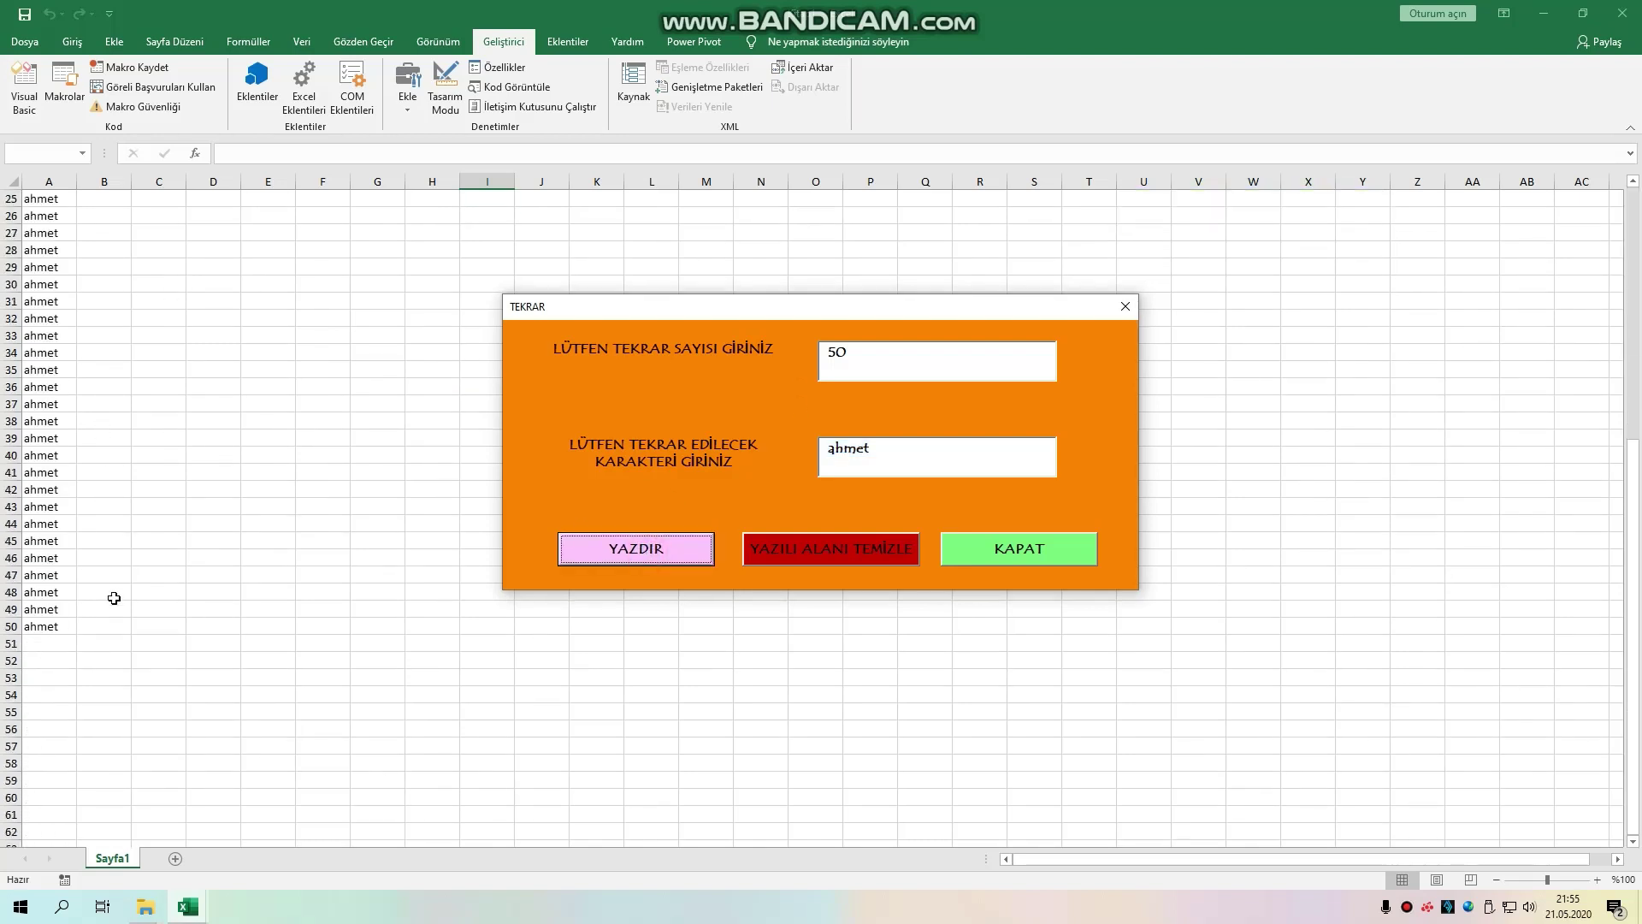
scroll(114, 597, "up", 8)
scroll(359, 577, "down", 3)
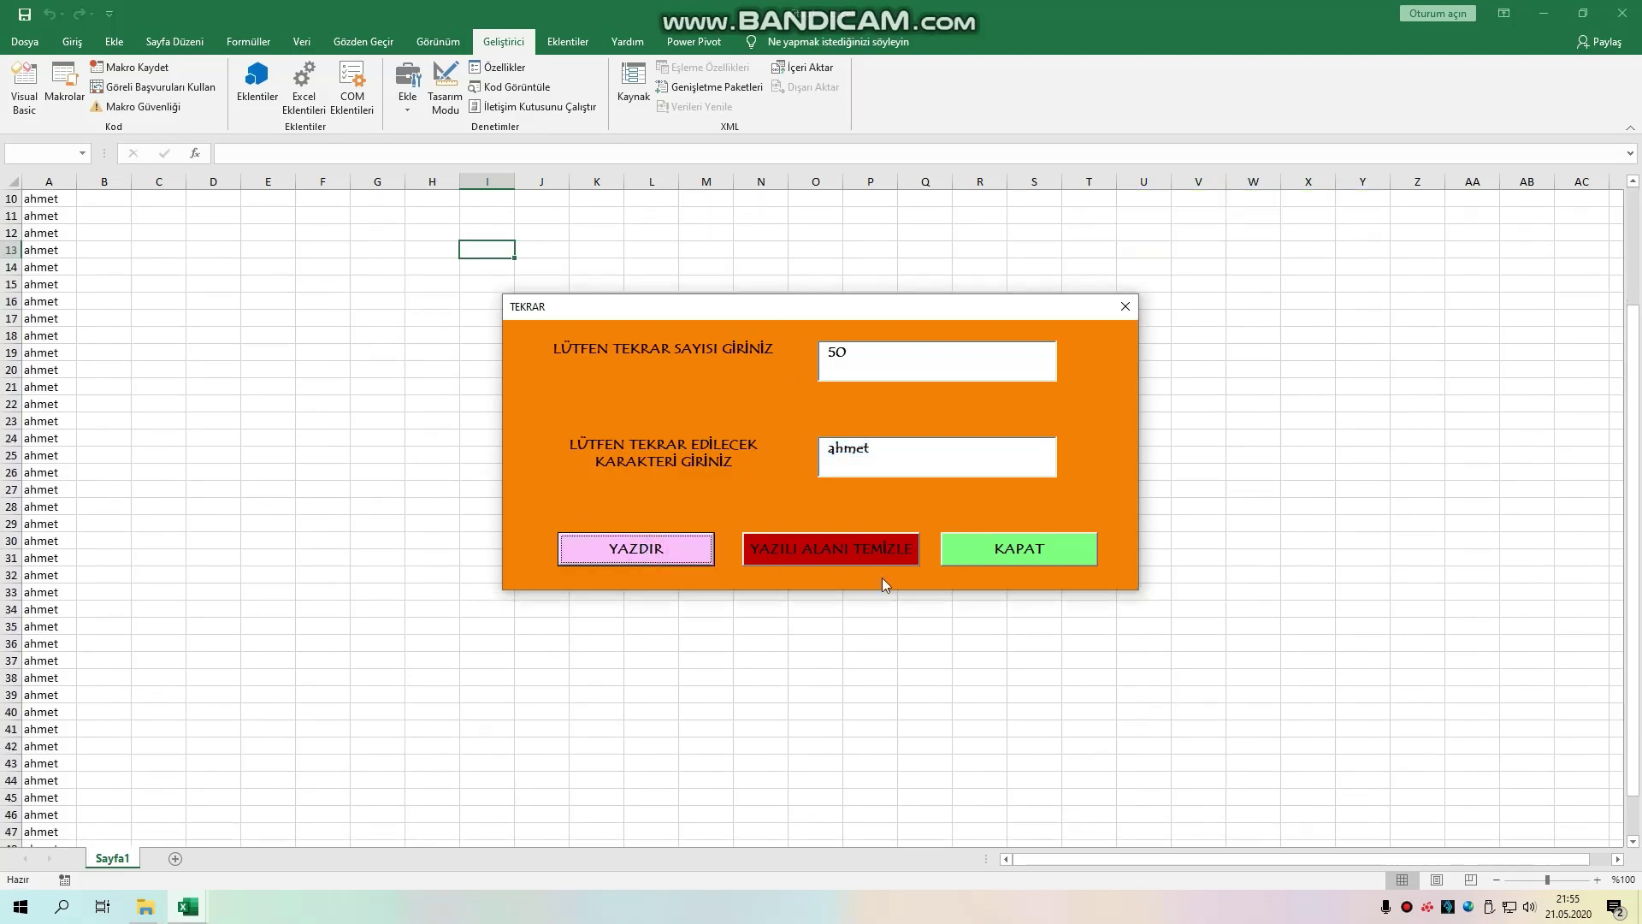
left_click(836, 548)
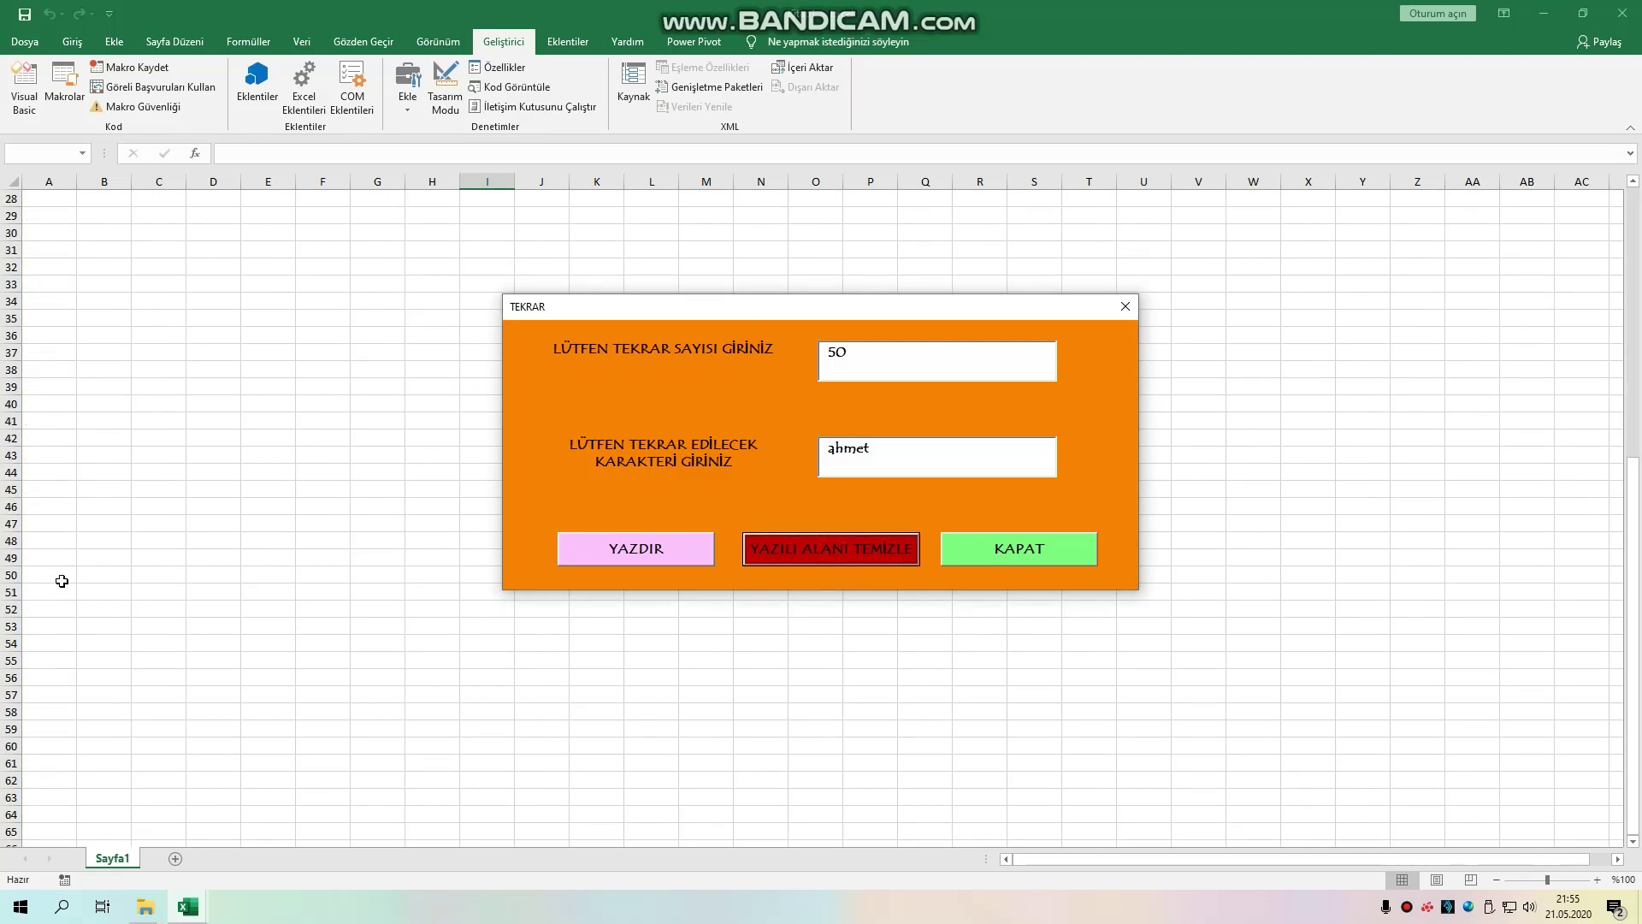
Step: Empty the repeat count and character text boxes on the form
scroll(76, 589, "up", 3)
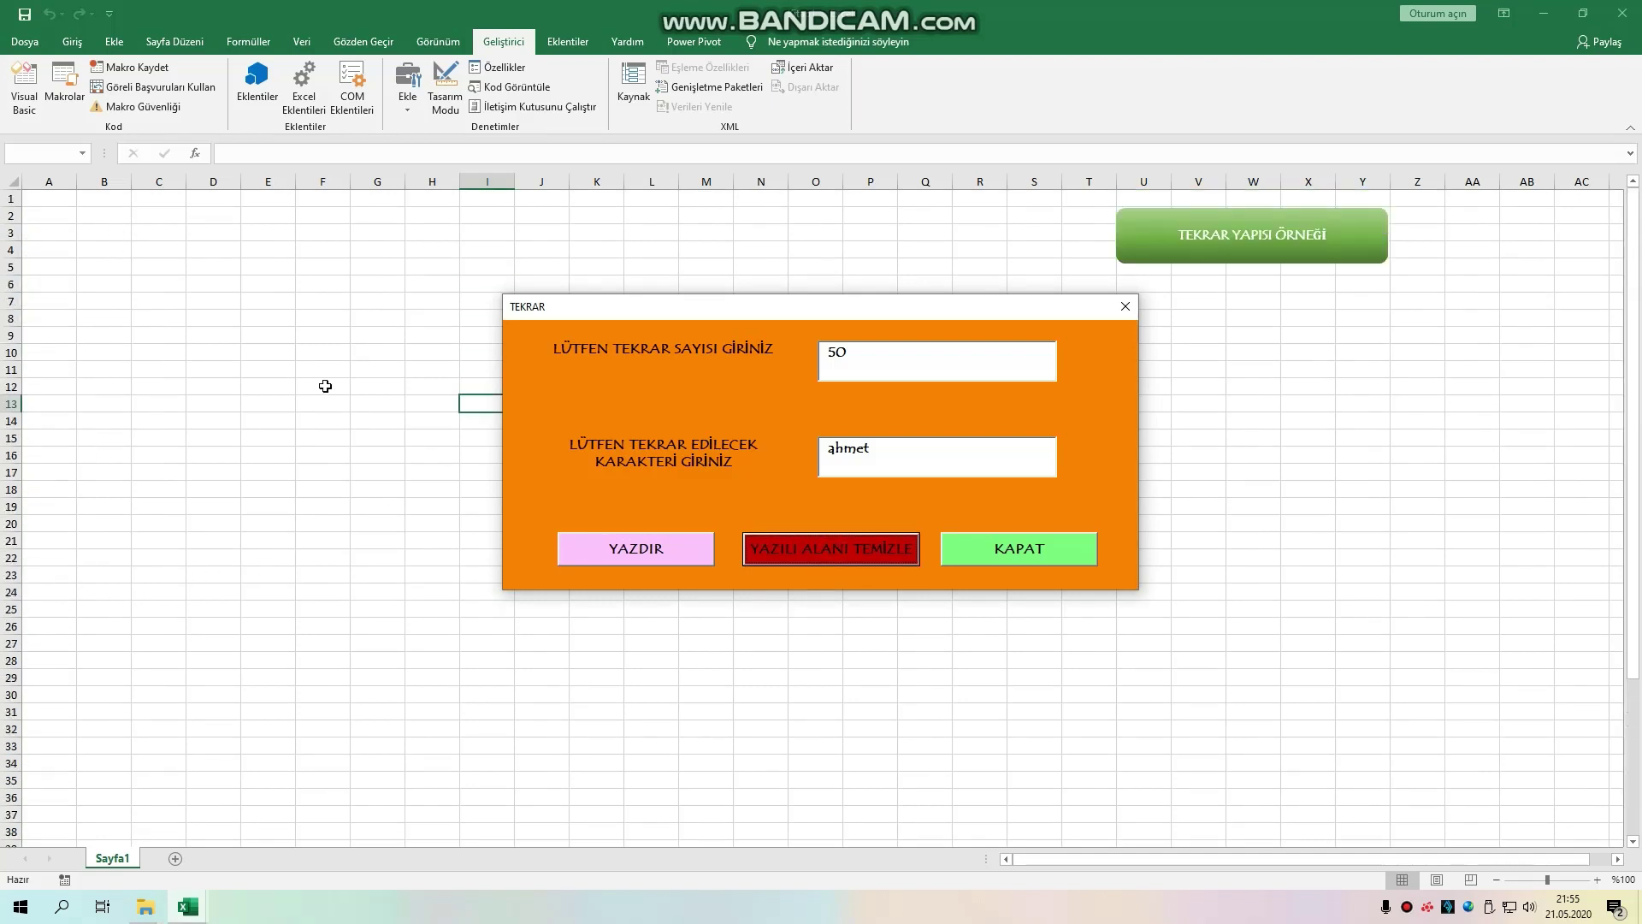
double_click(873, 354)
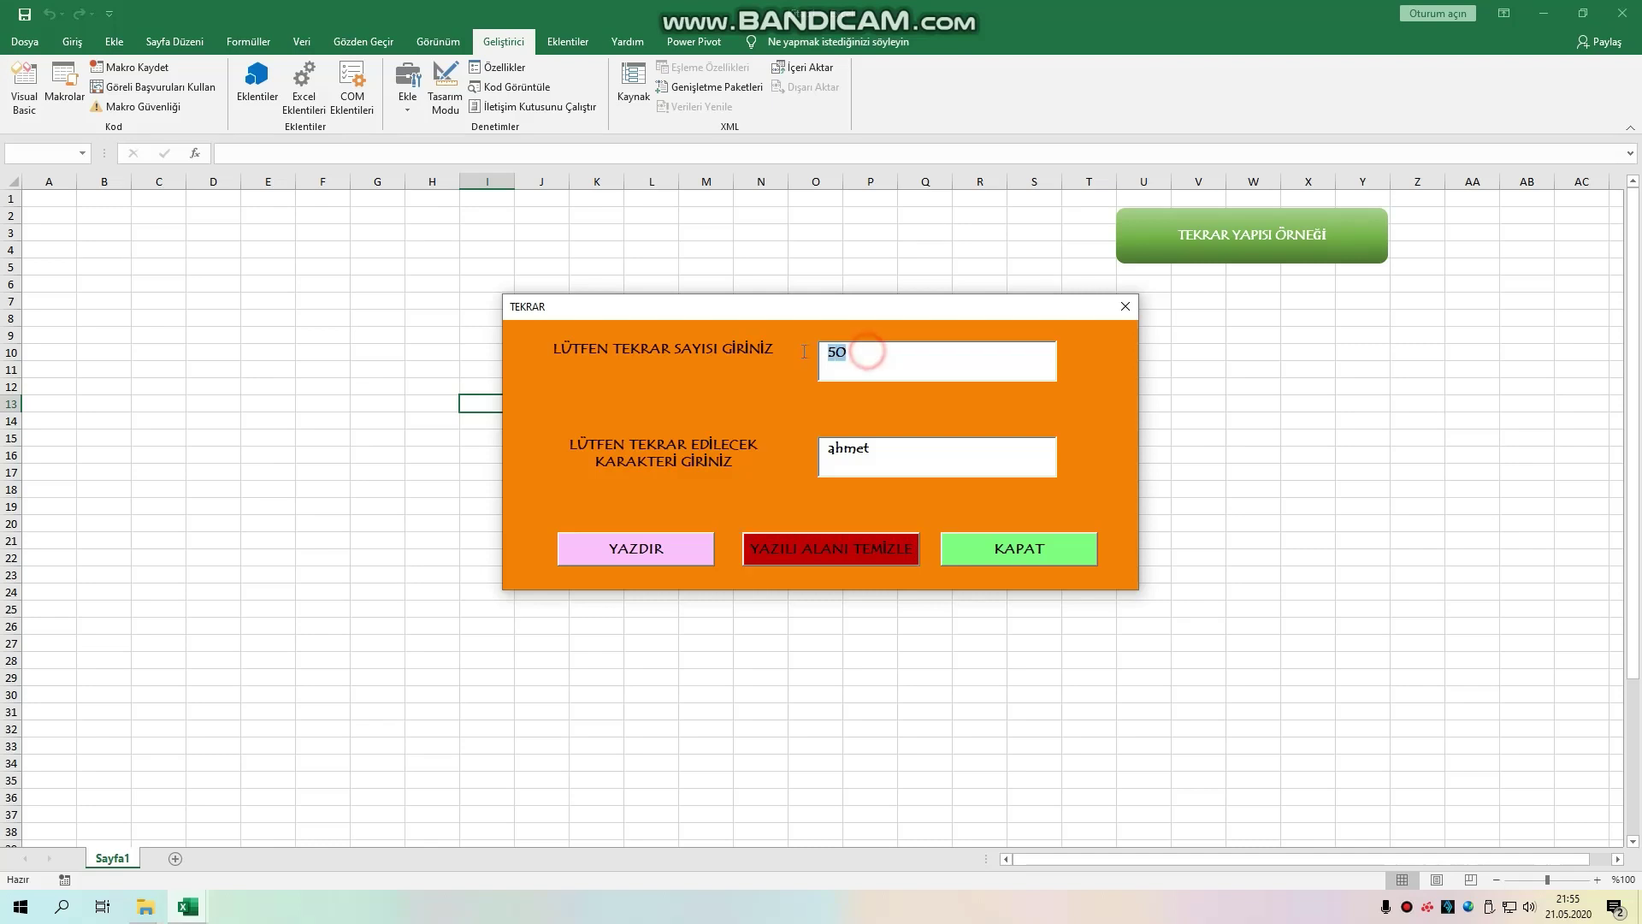
key("BackSpace")
left_click_drag(878, 457, 789, 453)
key("BackSpace")
left_click(190, 907)
Step: Open UserForm1's code and add blank lines after the clear handler's End Sub
left_click(270, 828)
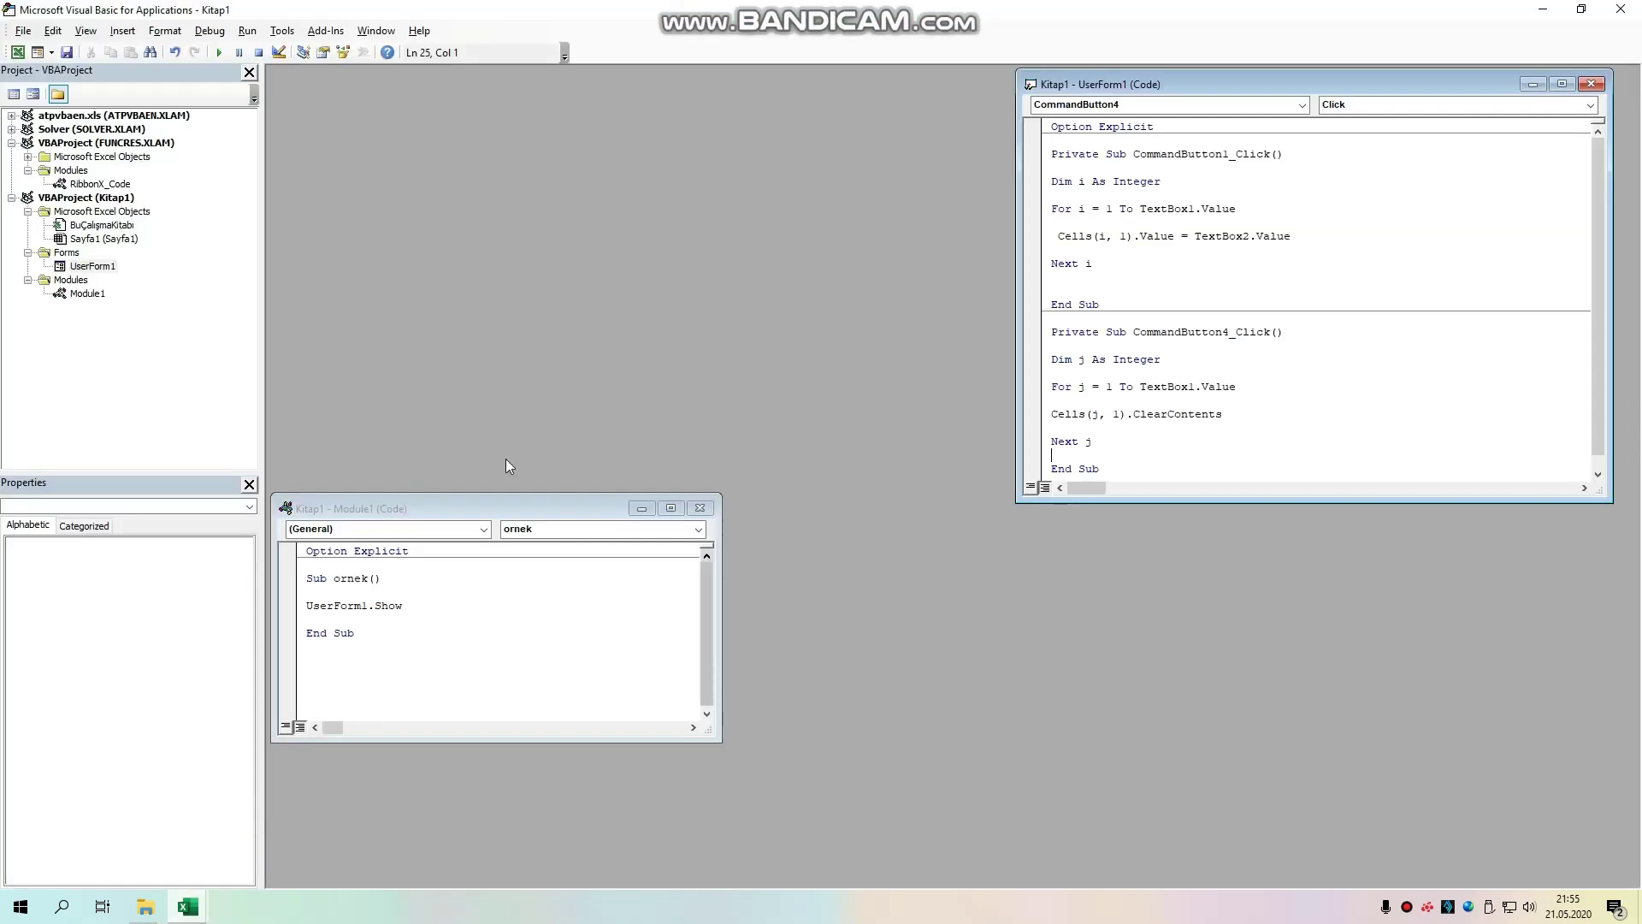
double_click(93, 265)
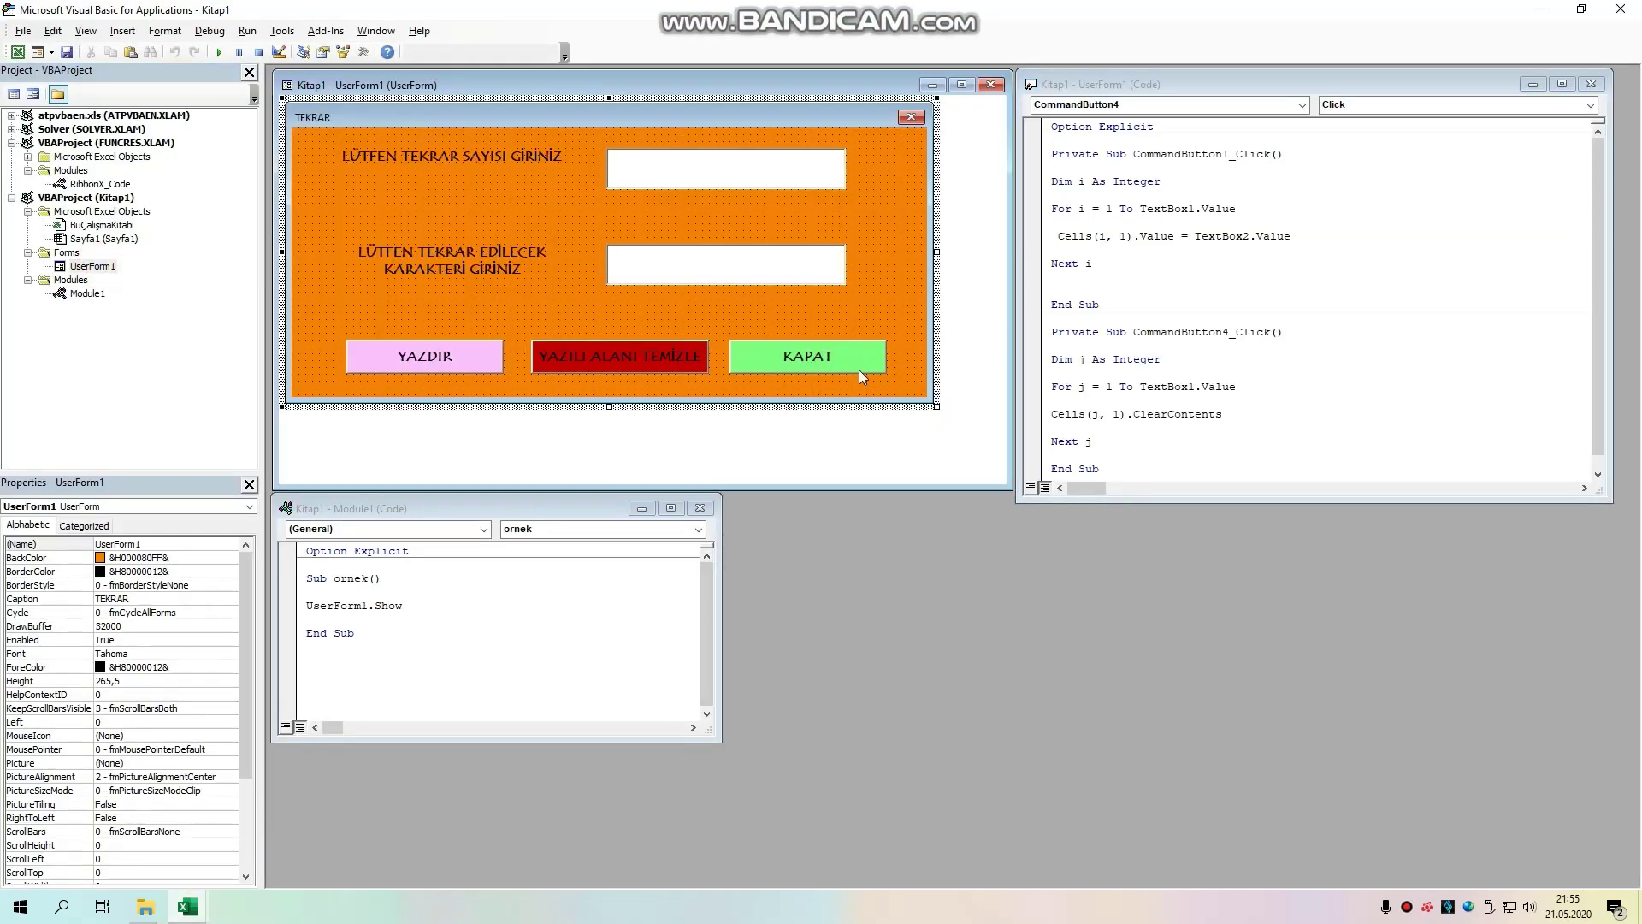
scroll(1283, 299, "down", 1)
left_click(1144, 453)
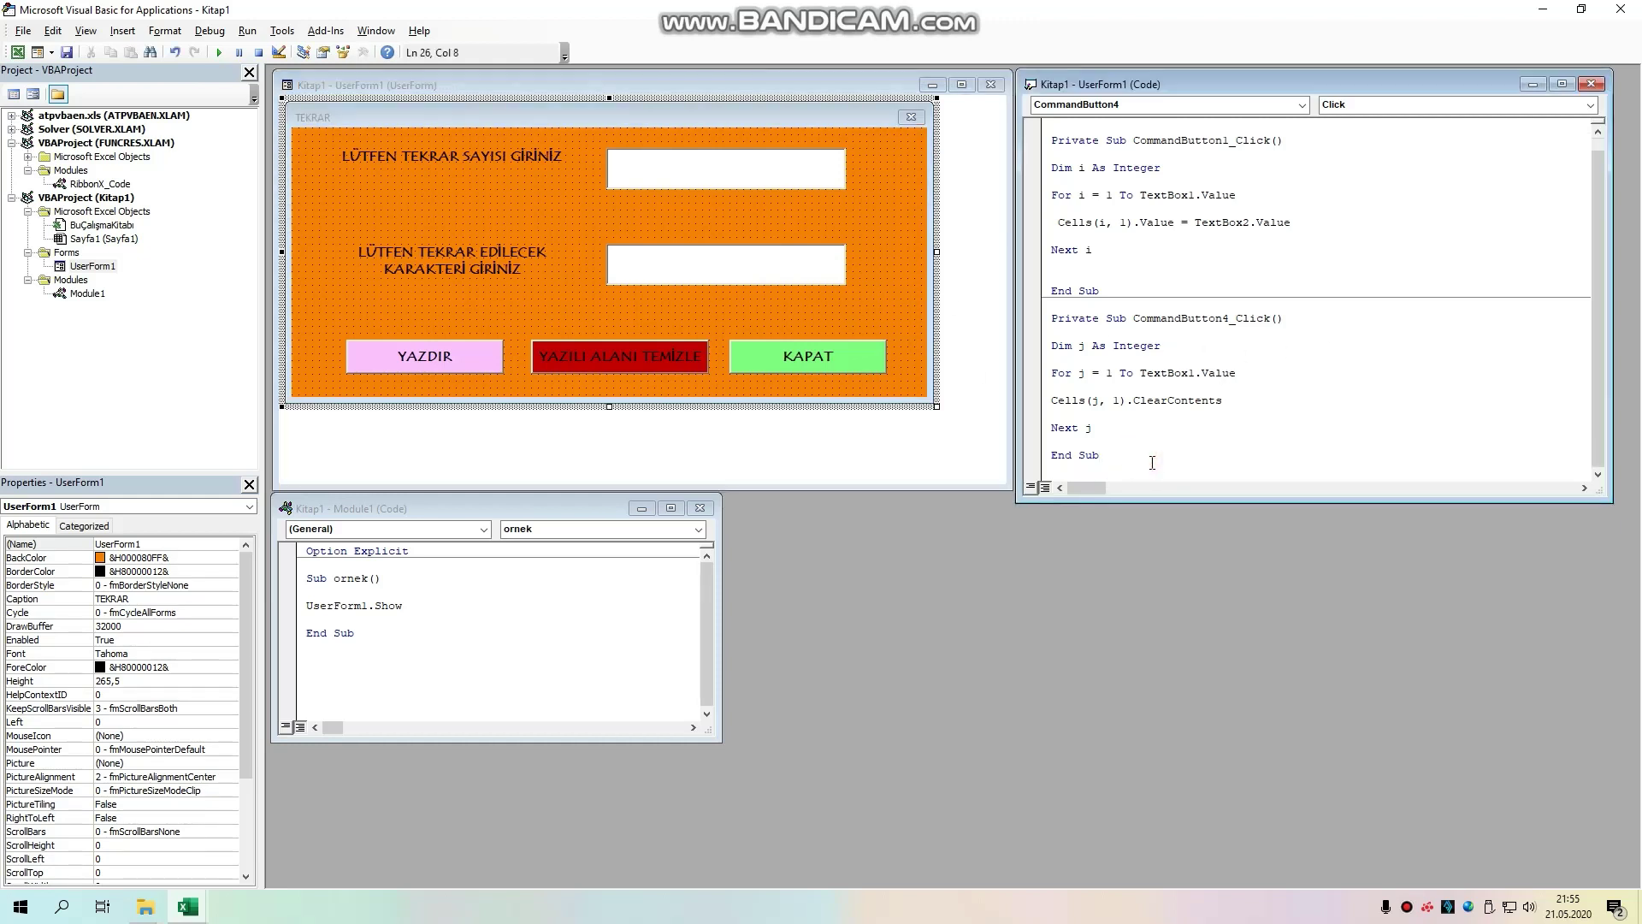
key("Return")
key("Return")
Step: Create the KAPAT button's CommandButton3_Click stub and move it after CommandButton4_Click
right_click(757, 353)
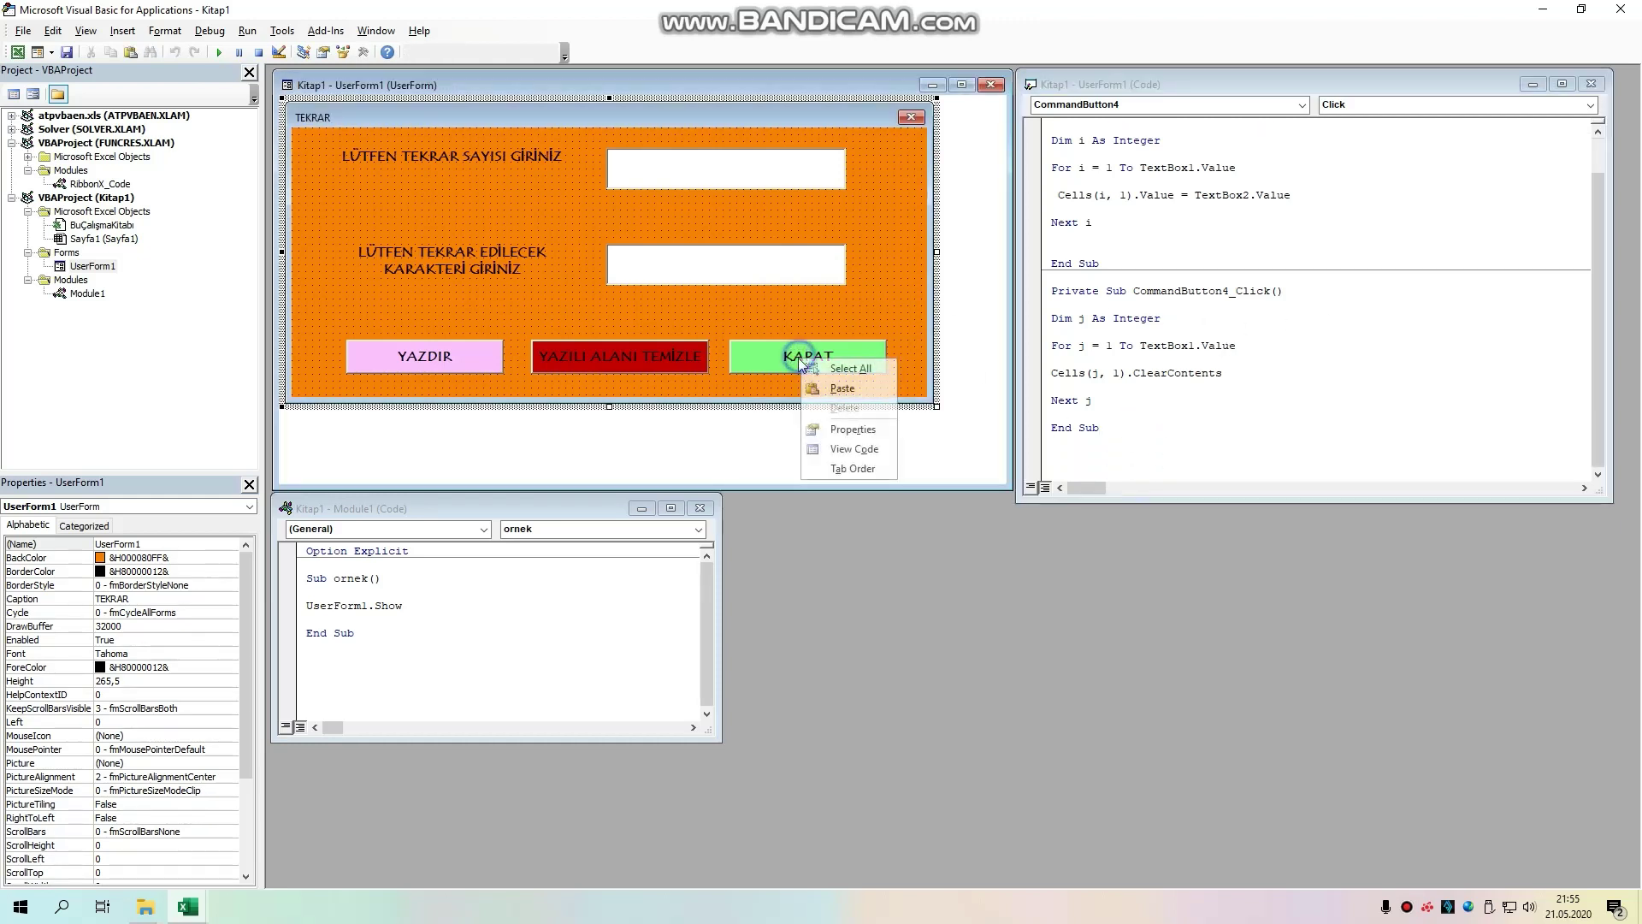
left_click(759, 354)
right_click(763, 355)
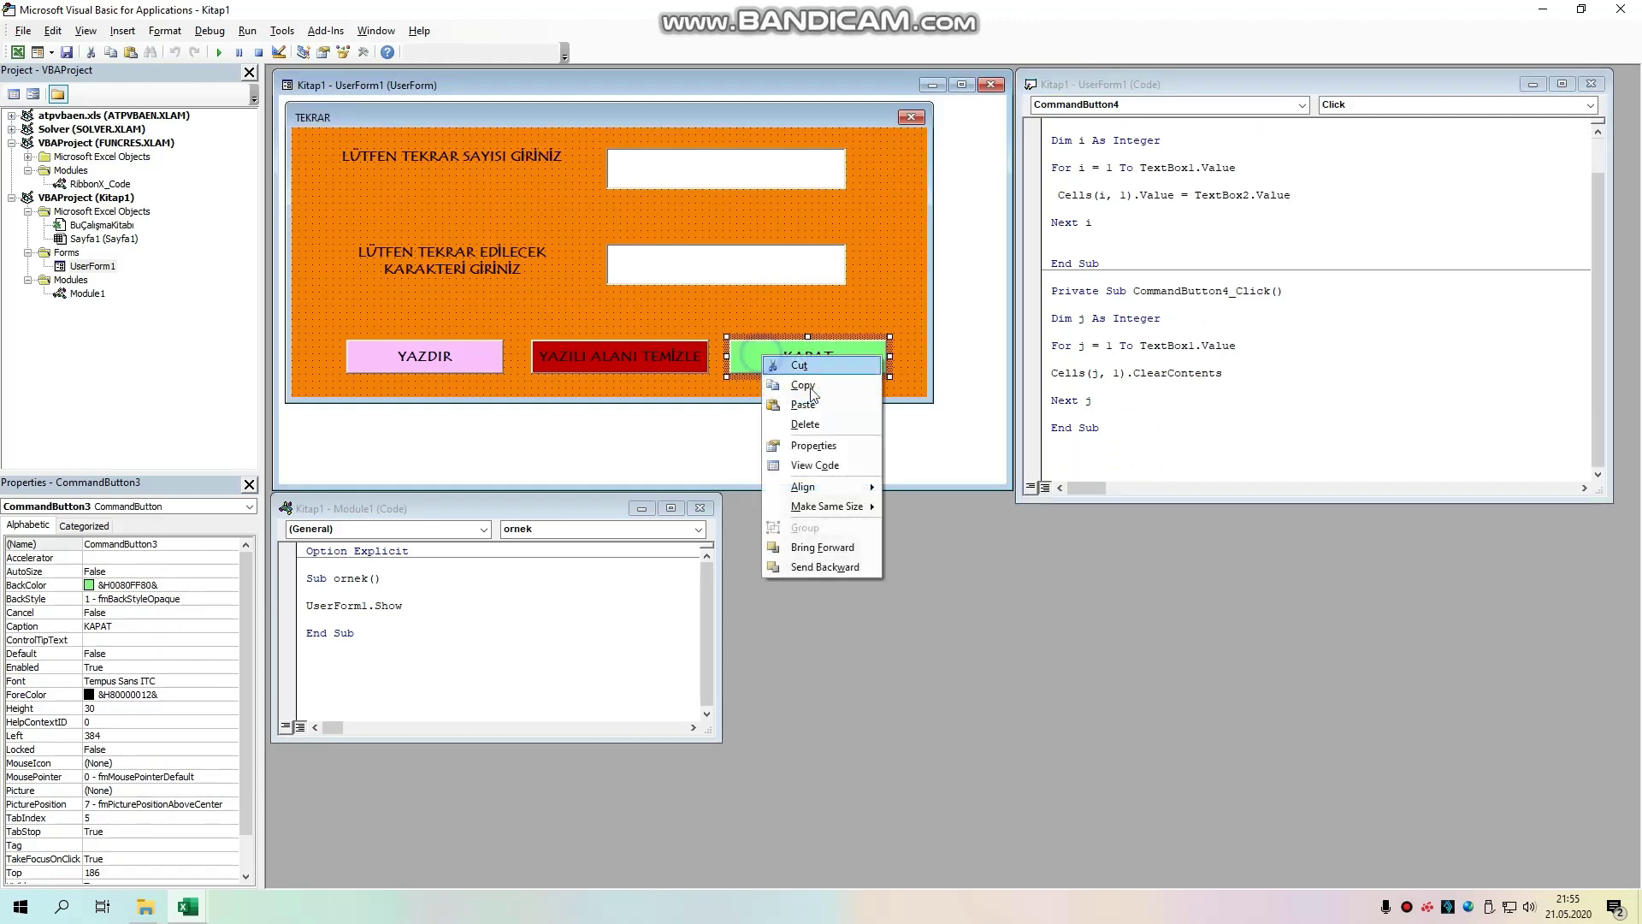
left_click(828, 465)
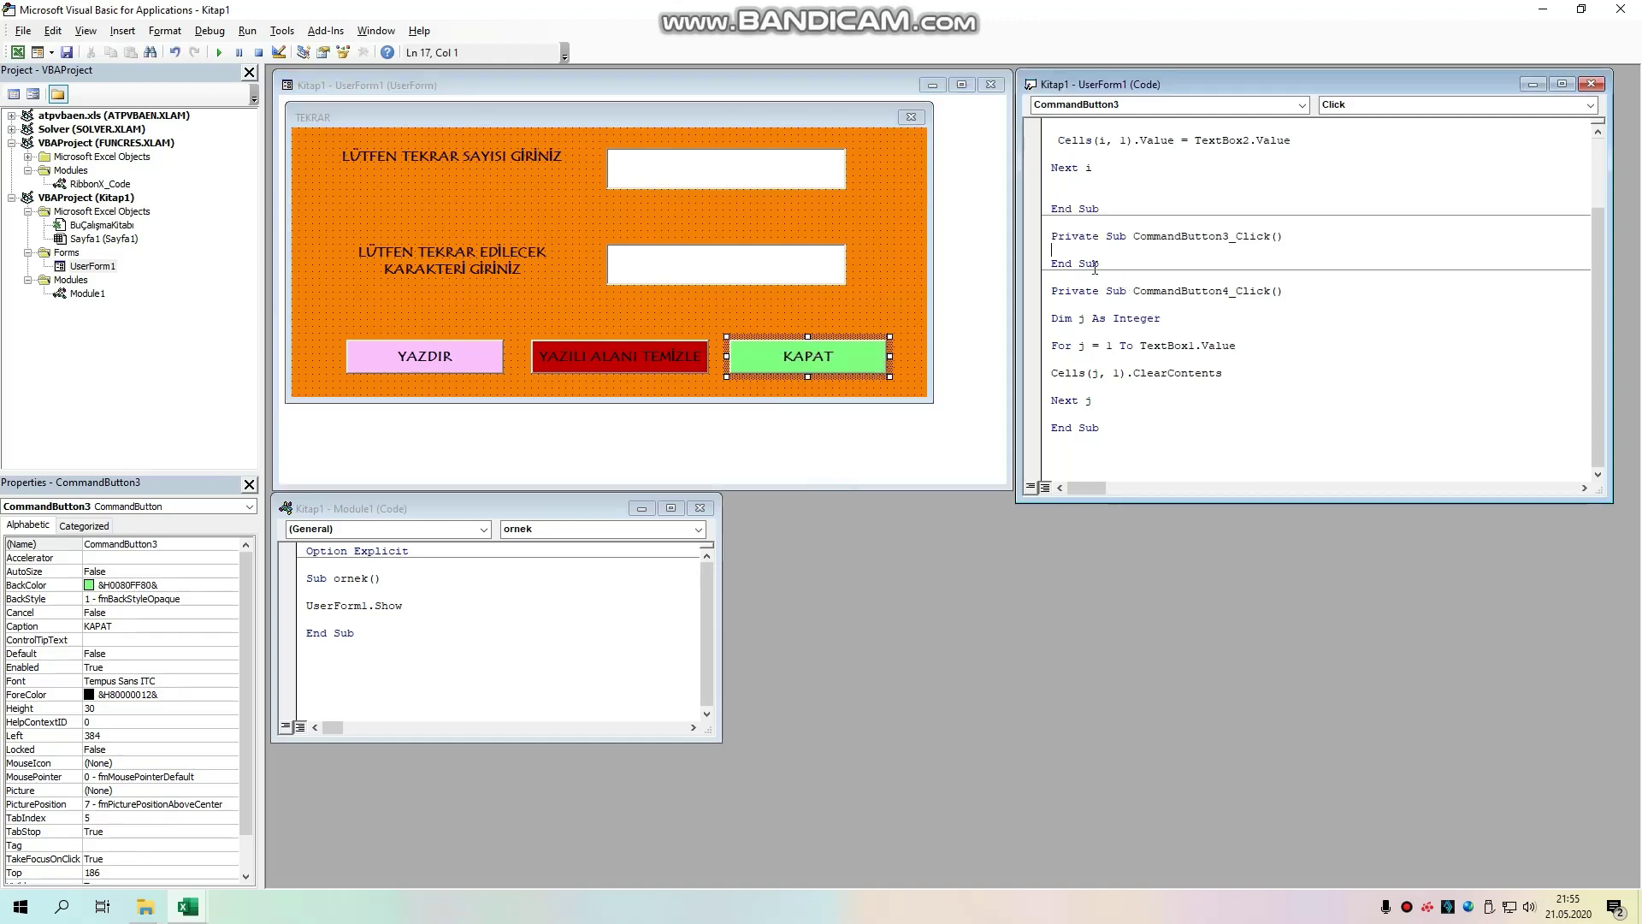
left_click_drag(1054, 231, 1104, 263)
key("ctrl+c")
key("Delete")
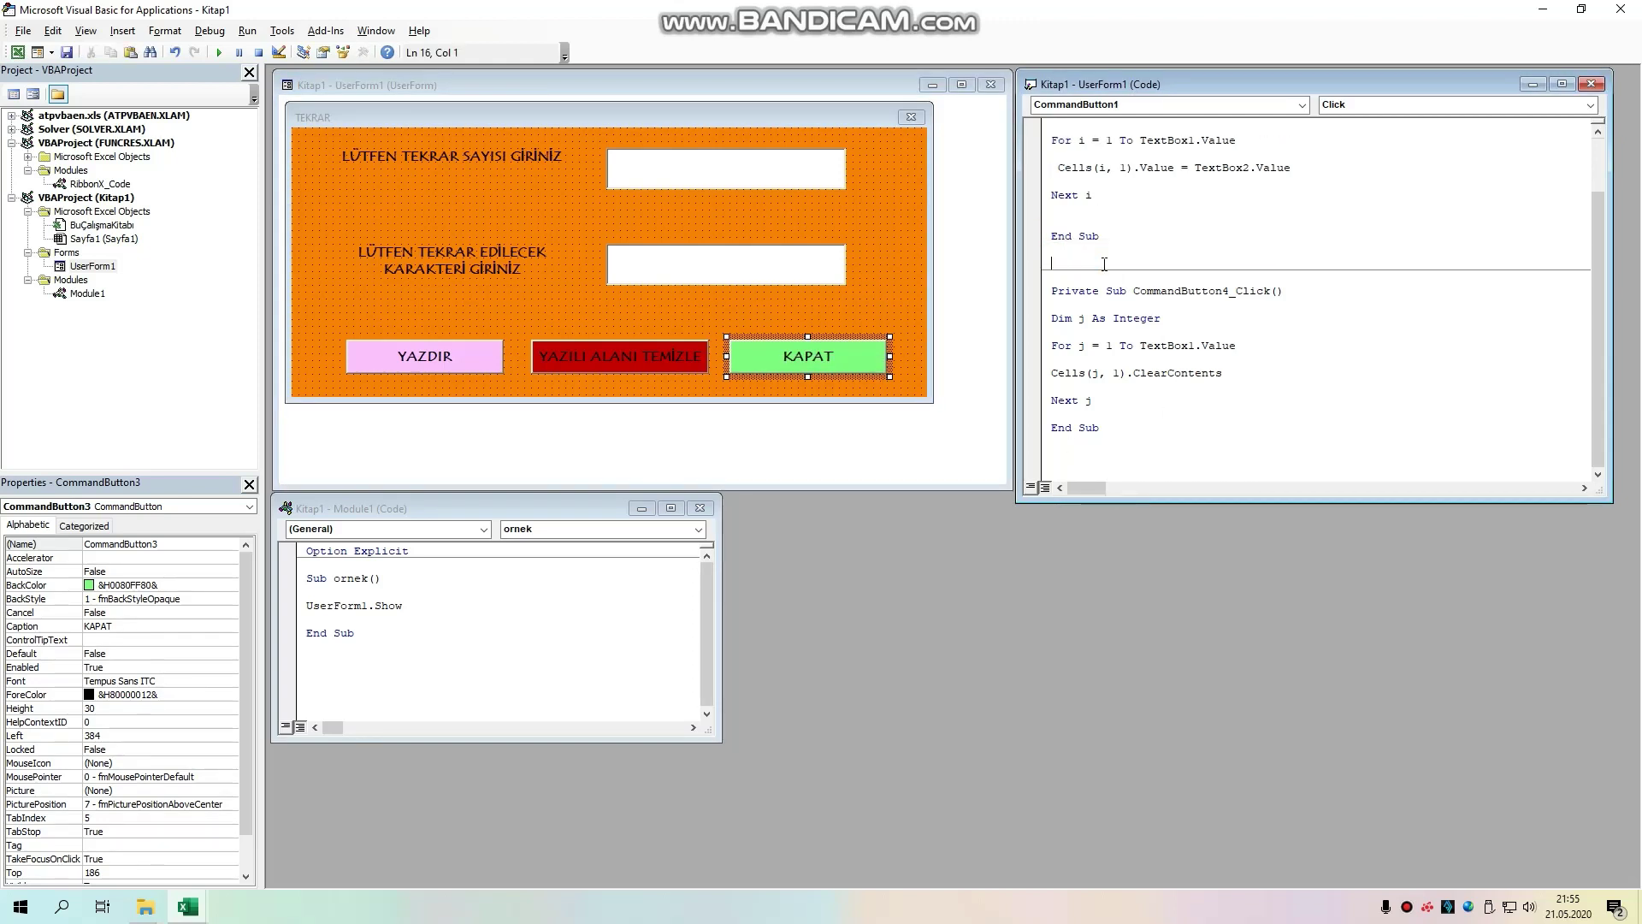
left_click(1071, 446)
key("ctrl+v")
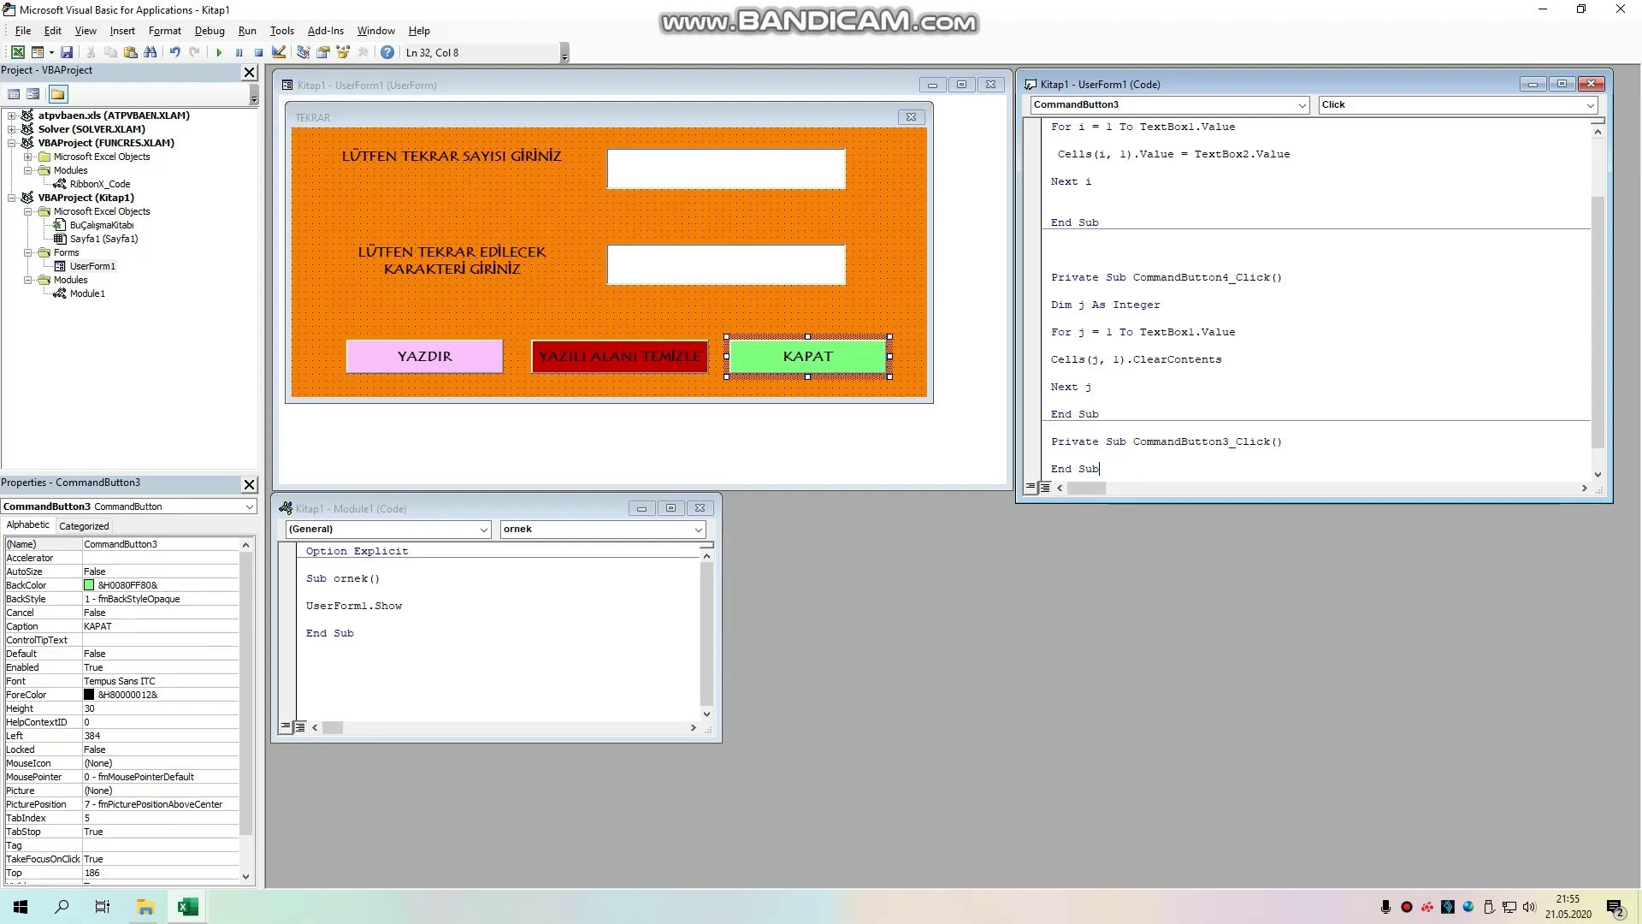
Step: Write Unload UserForm1 inside the CommandButton3_Click procedure
scroll(1098, 429, "down", 1)
left_click(1061, 414)
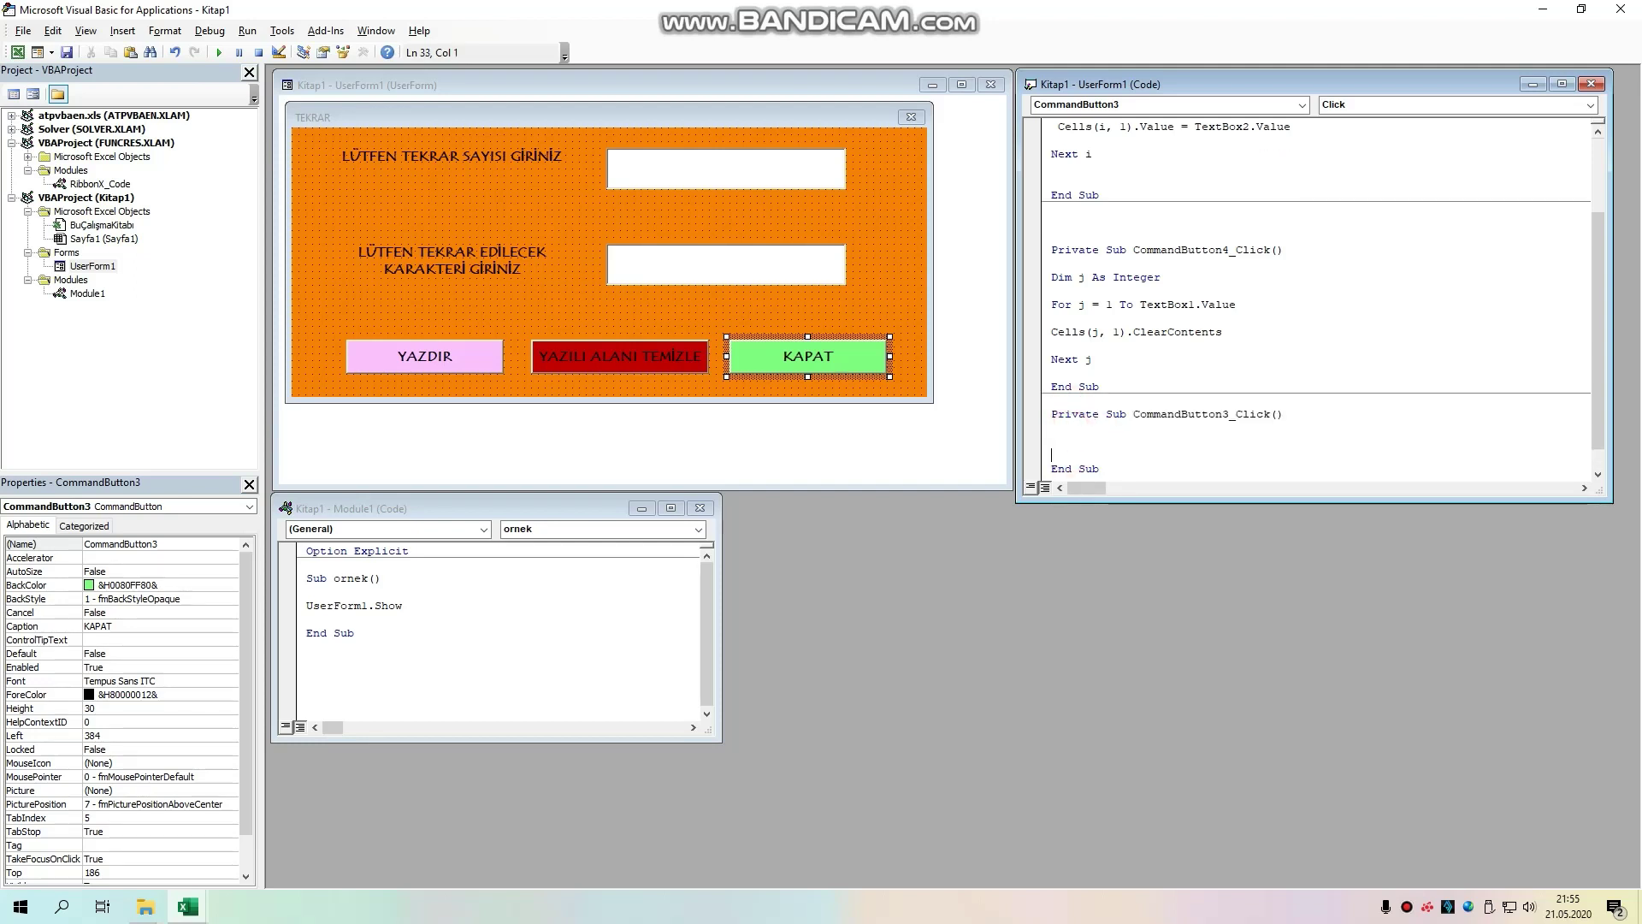
key("Return")
key("Return")
key("Return")
left_click(1061, 401)
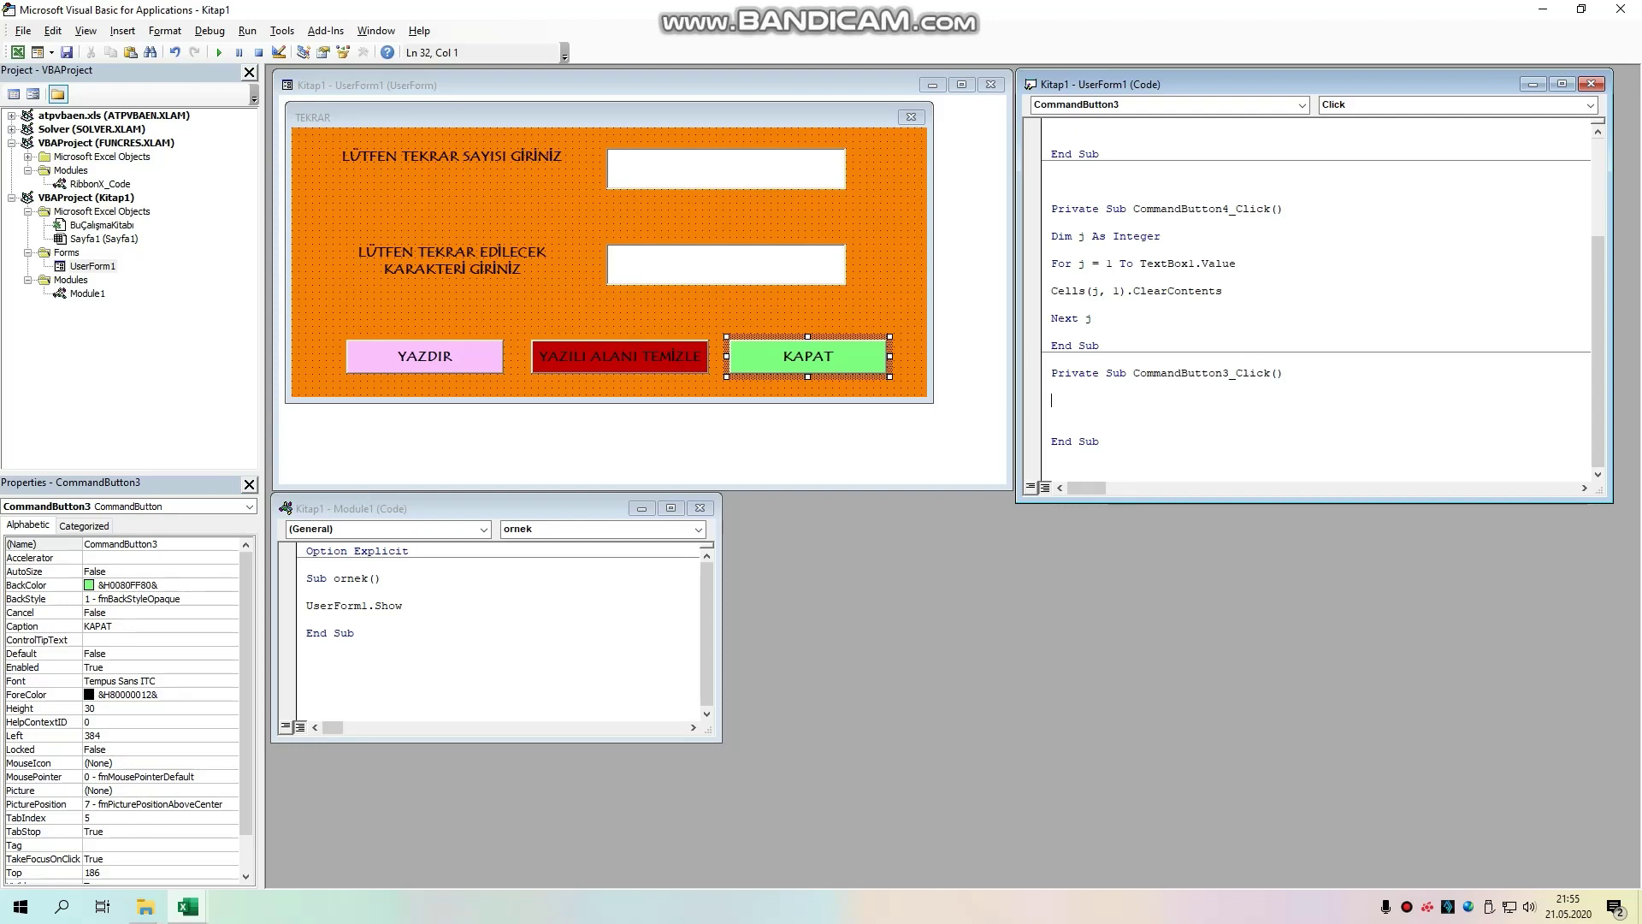
type("un")
type("load")
type("userf")
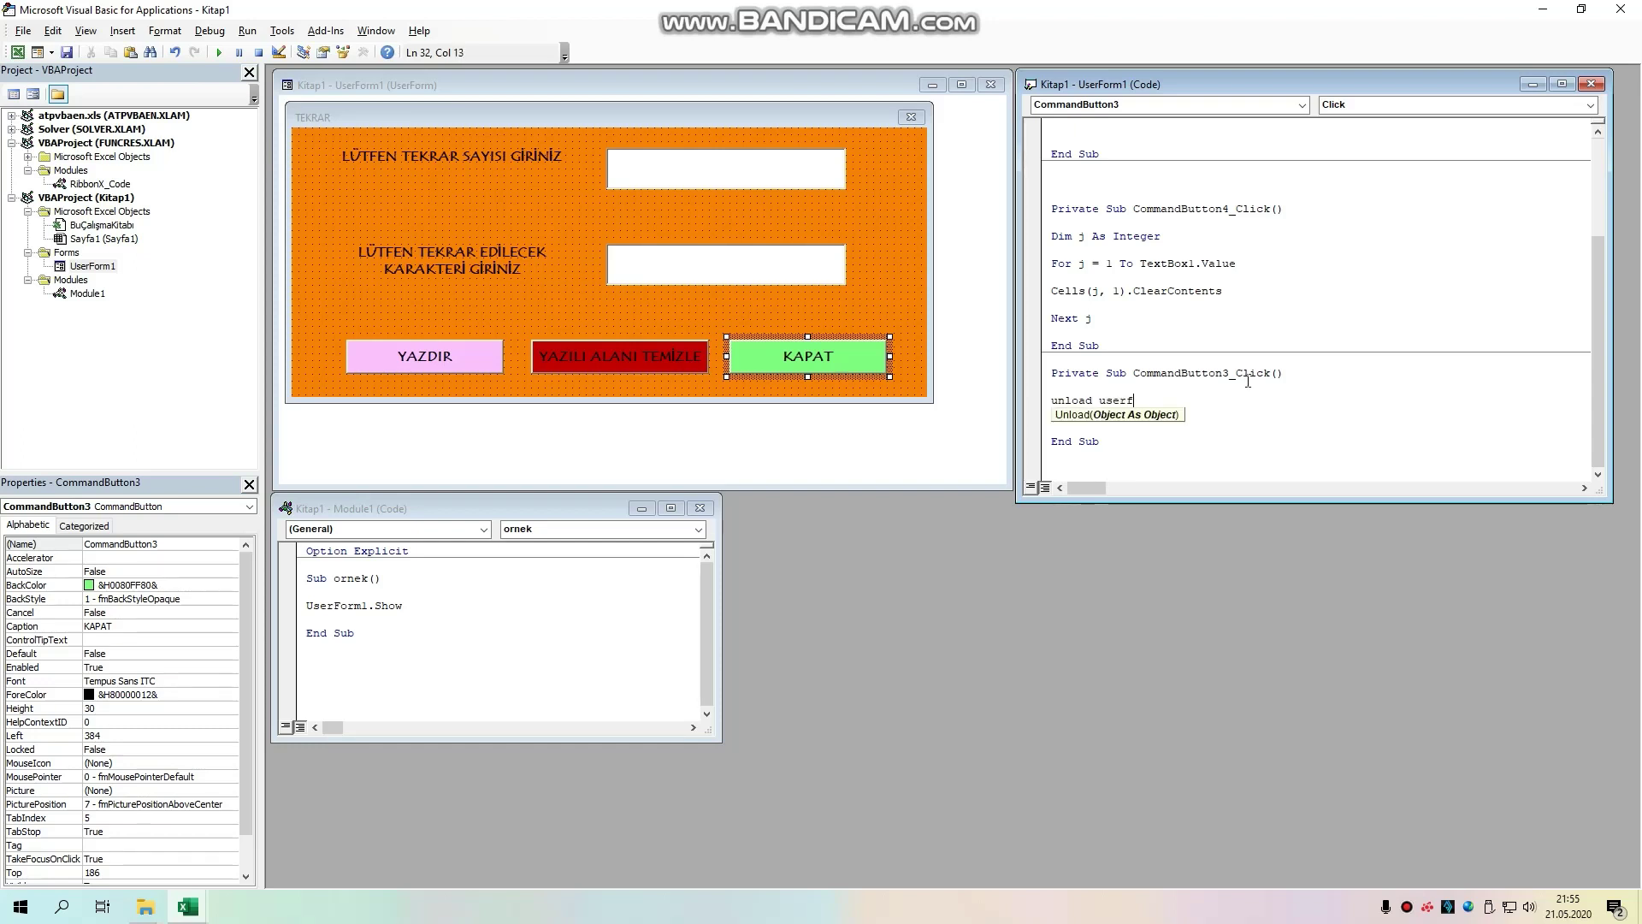
type("orm")
type("1")
key("Return")
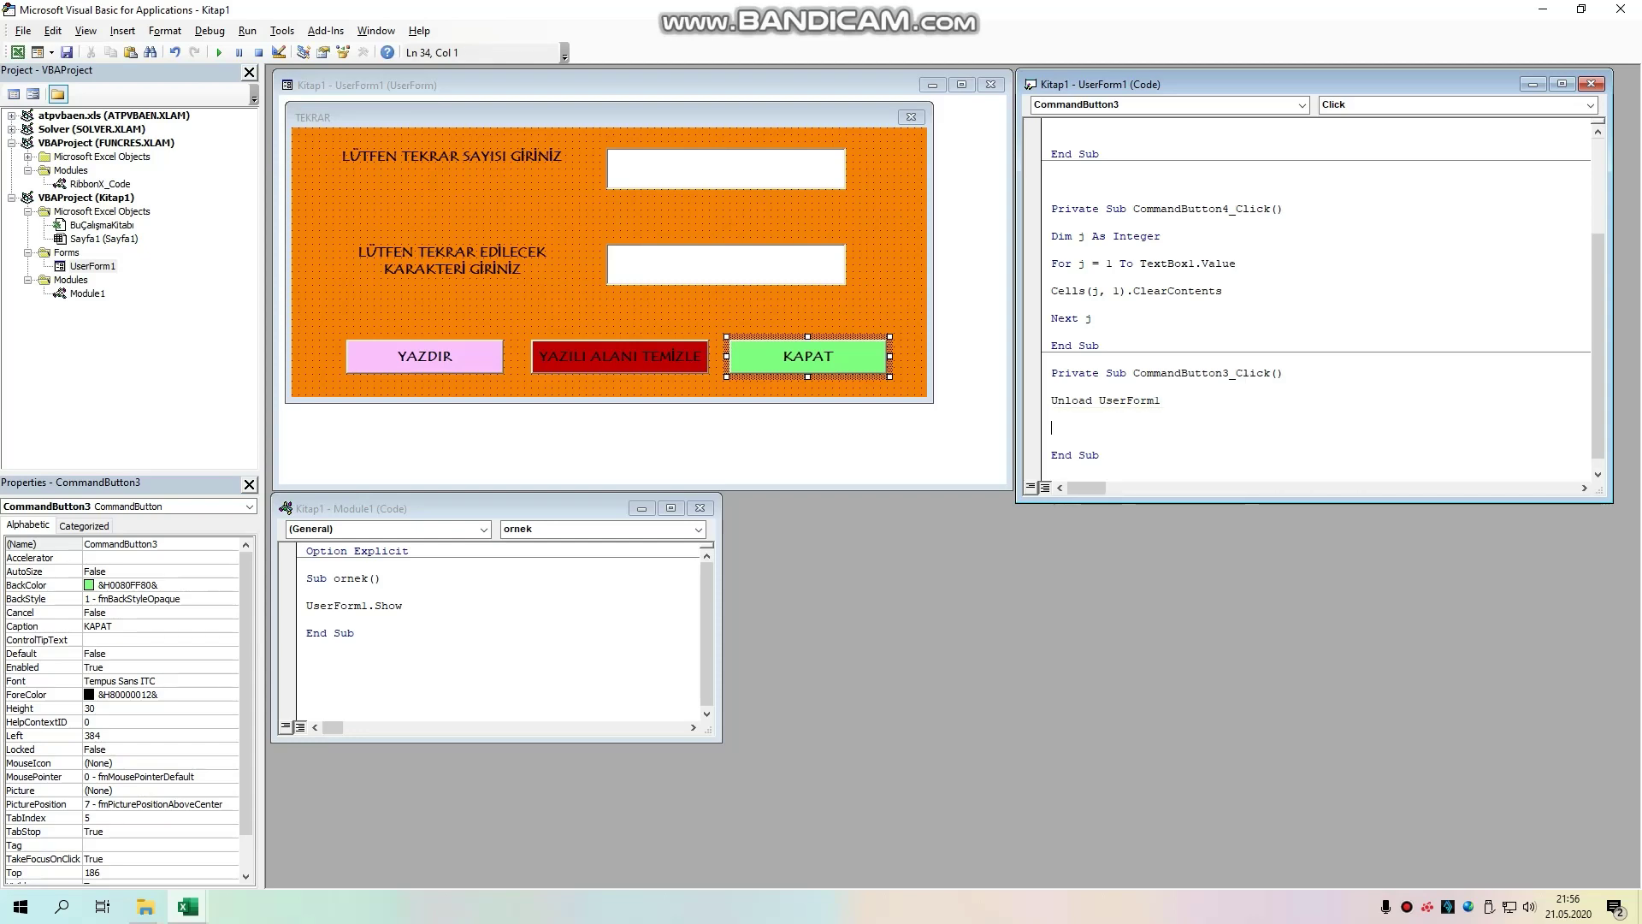
key("Down")
Step: Move between the VBA editor and the Excel workbook's Sayfa1
left_click(1073, 423)
left_click(121, 828)
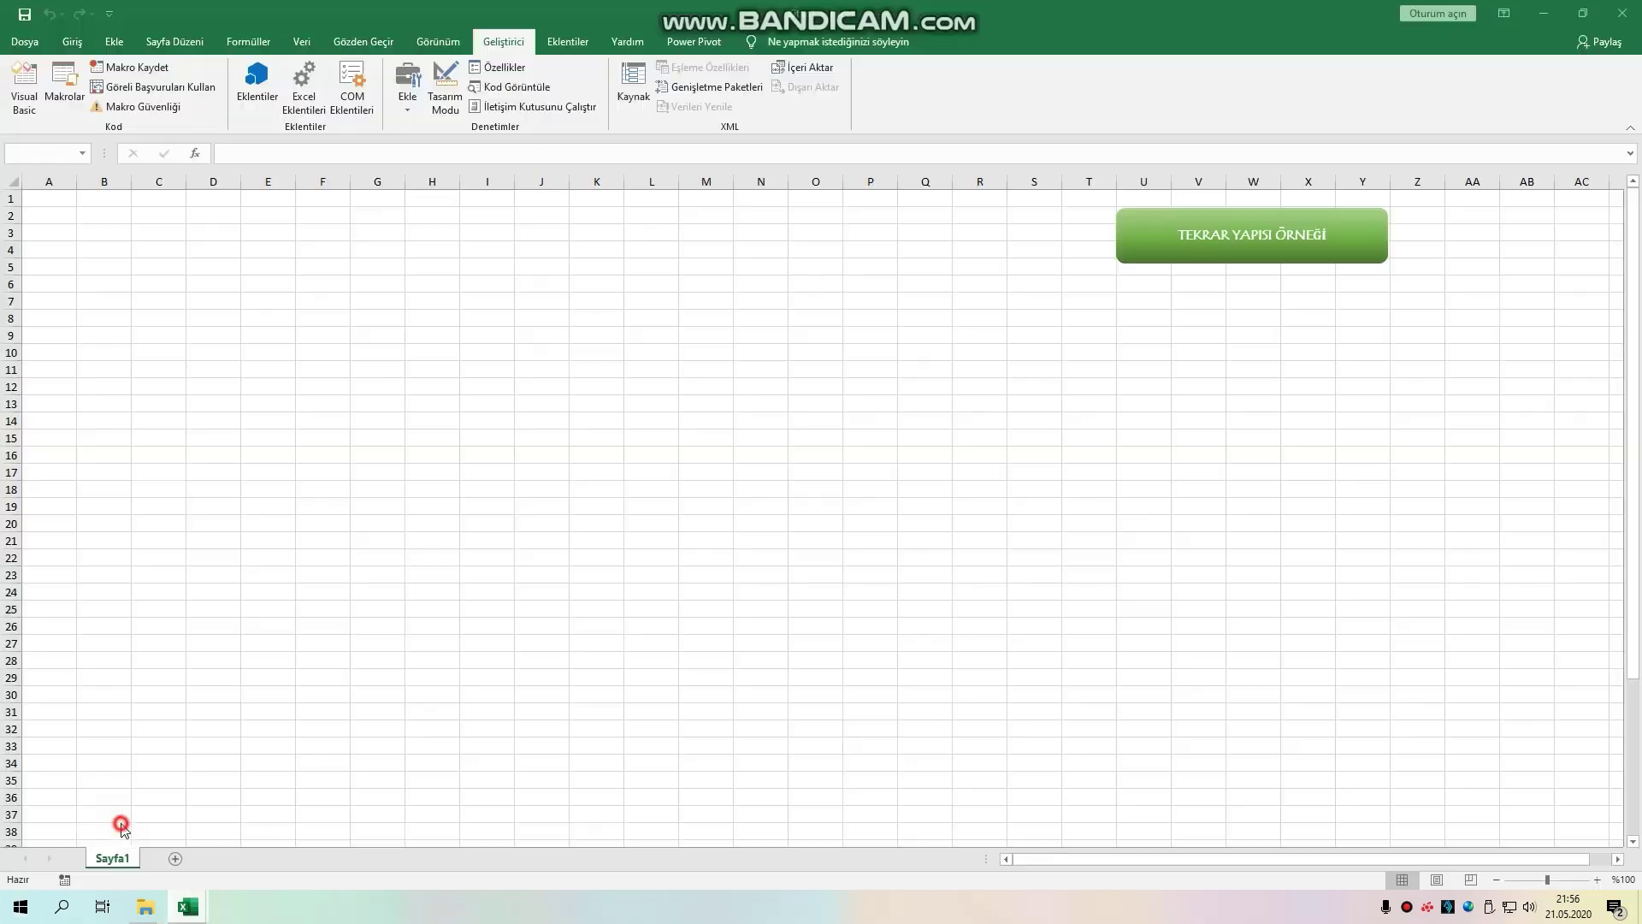
left_click(870, 370)
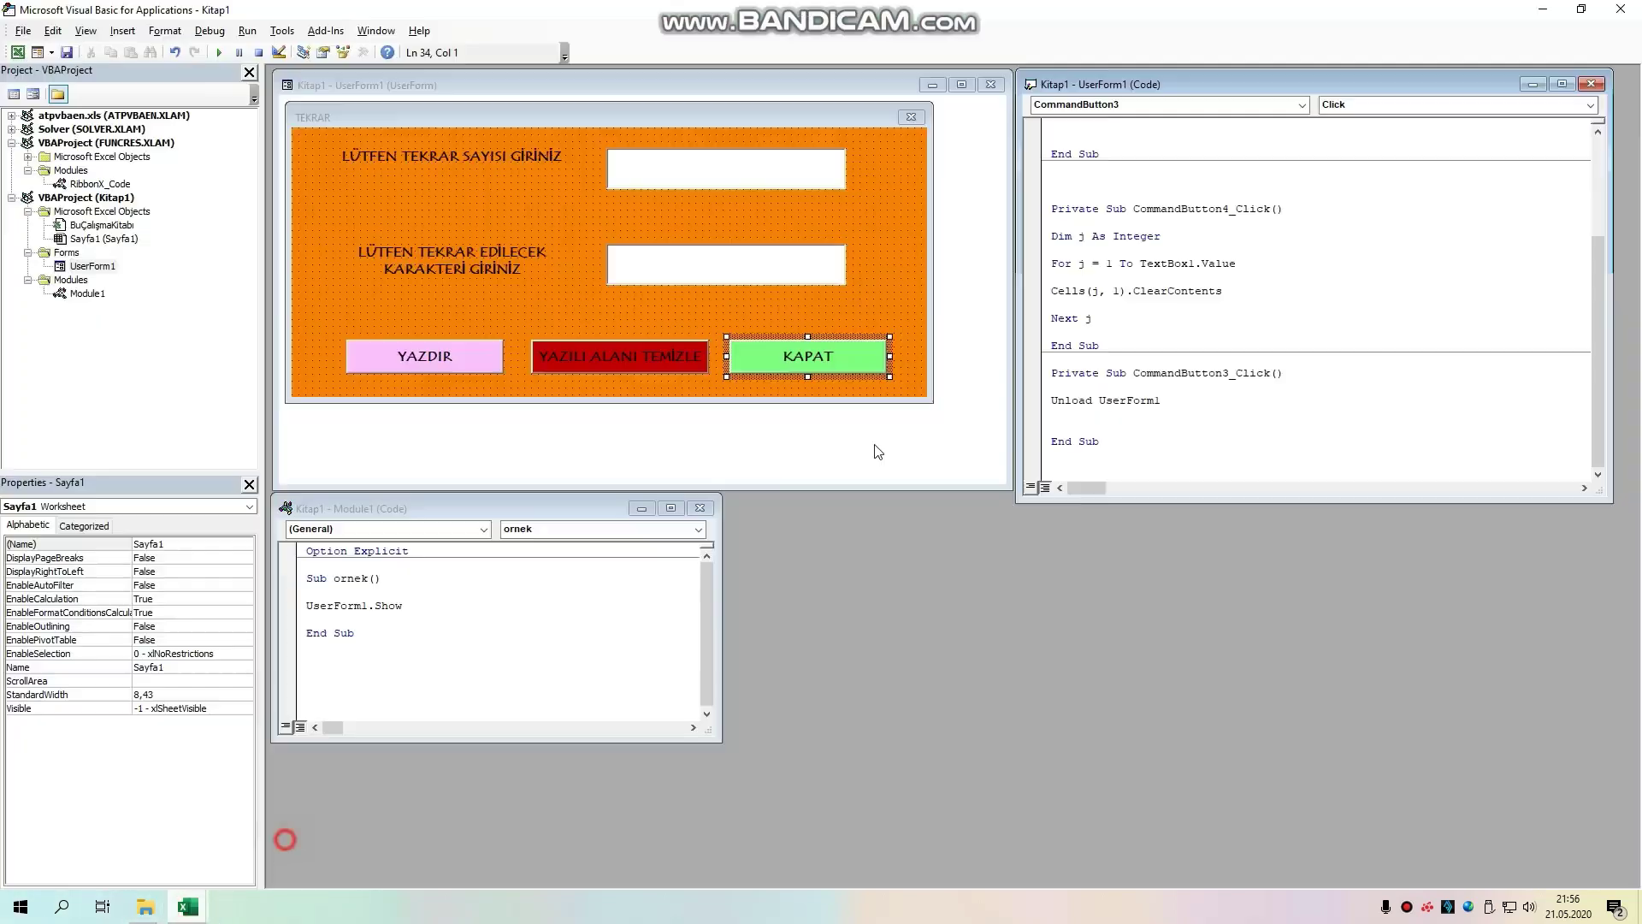
left_click(282, 826)
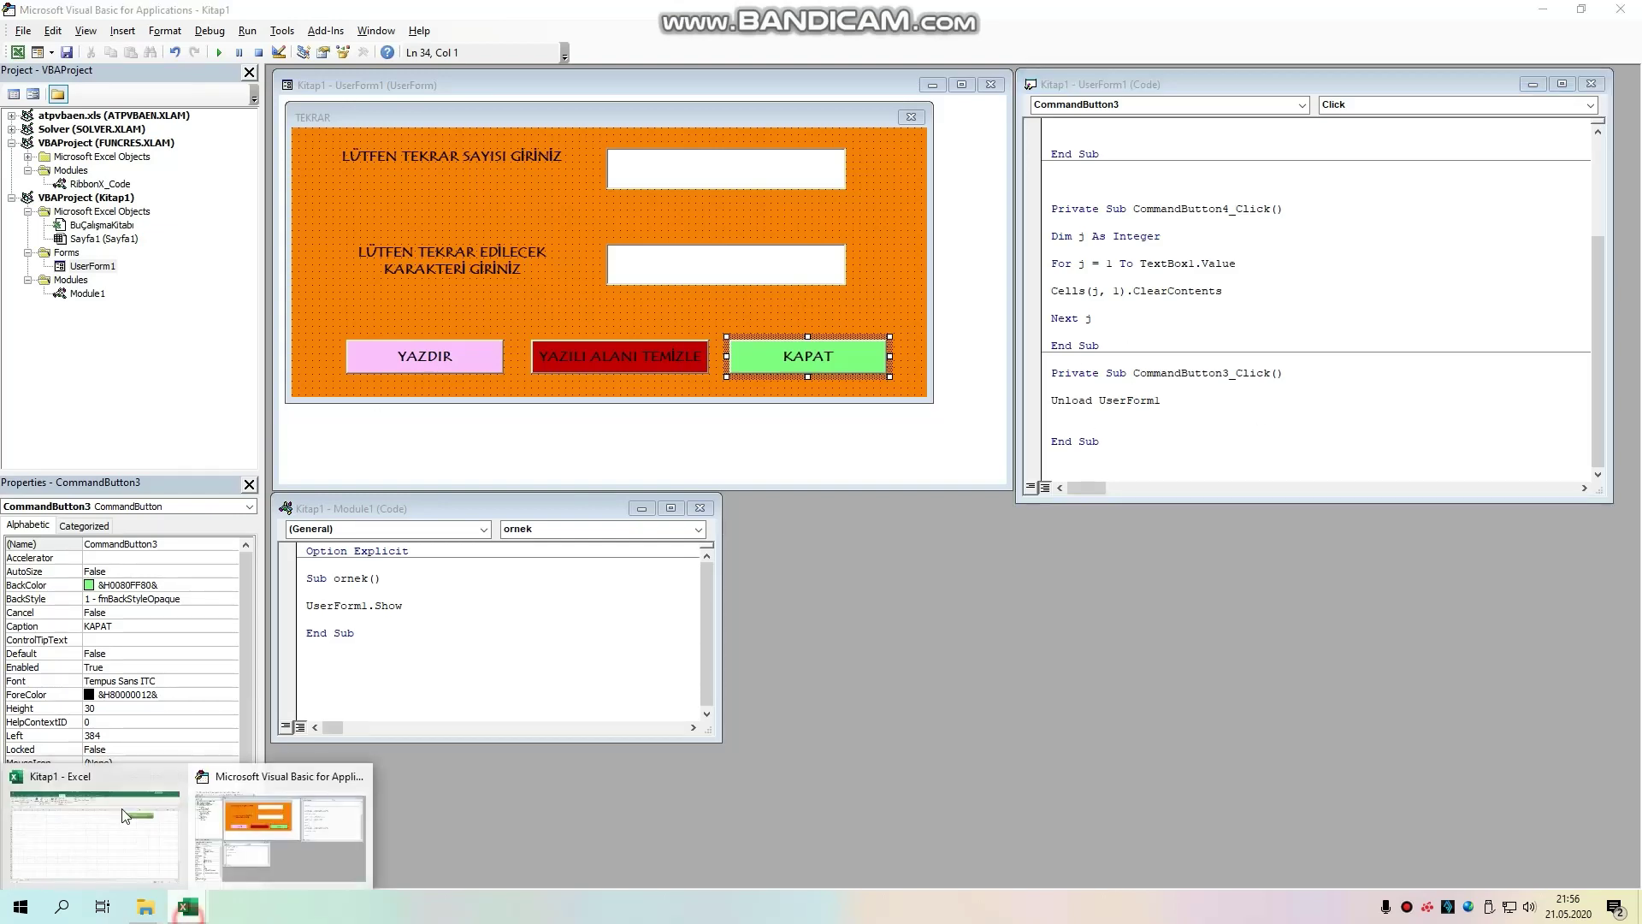
left_click(112, 802)
Step: Run the TEKRAR form with count 15 and value 12, filling A1:A15
left_click(1283, 249)
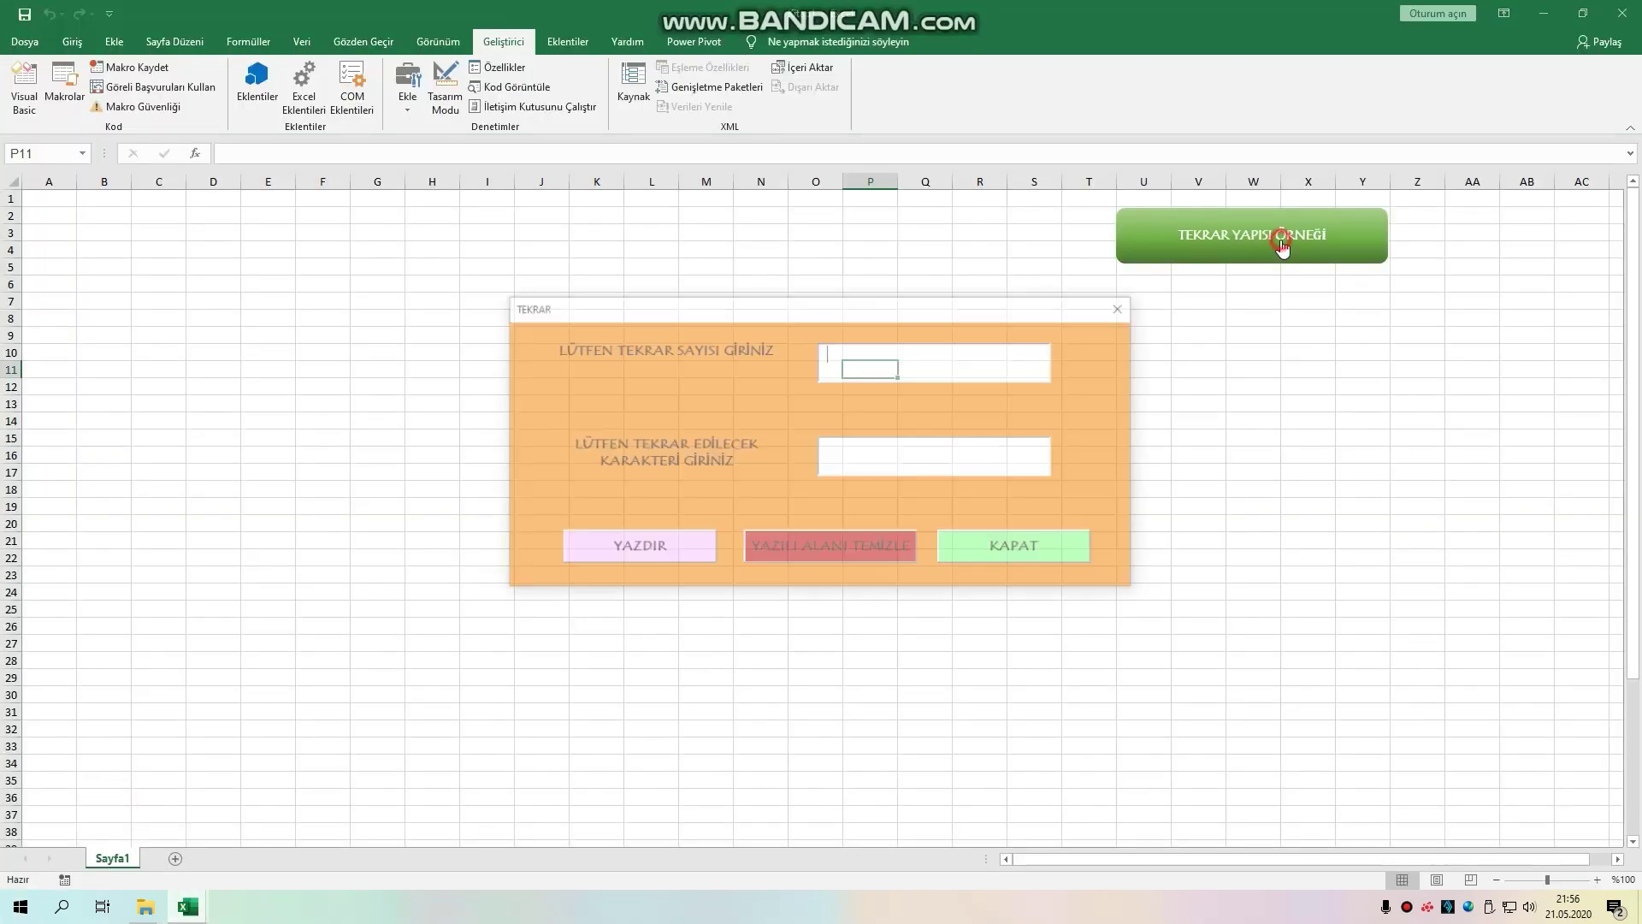
left_click(860, 361)
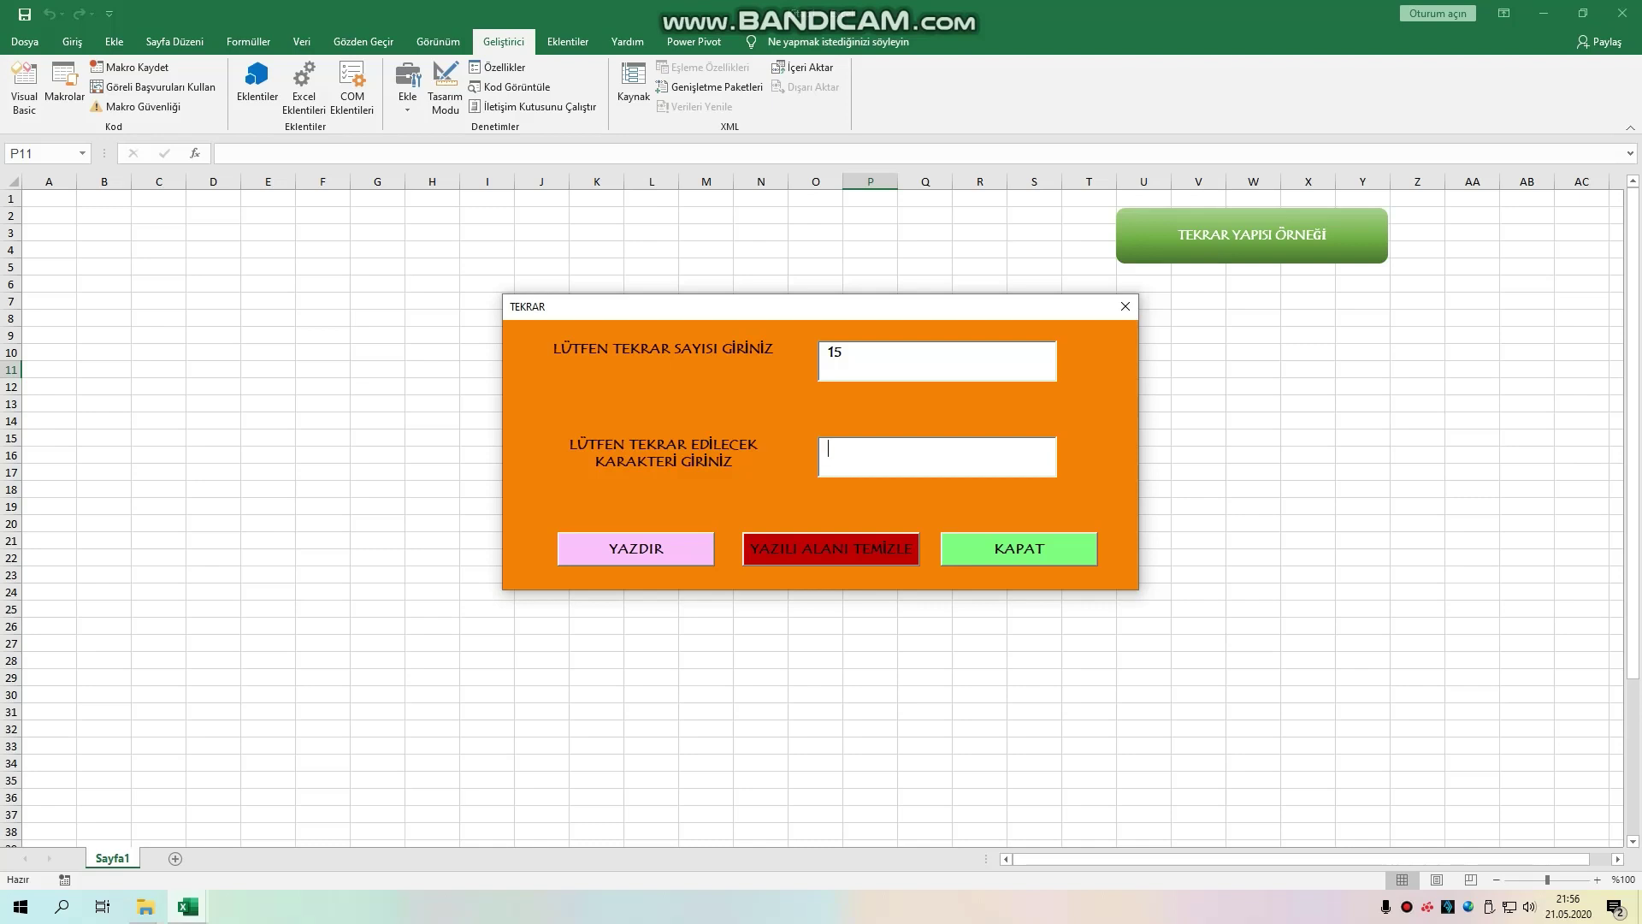
type("12")
left_click(622, 554)
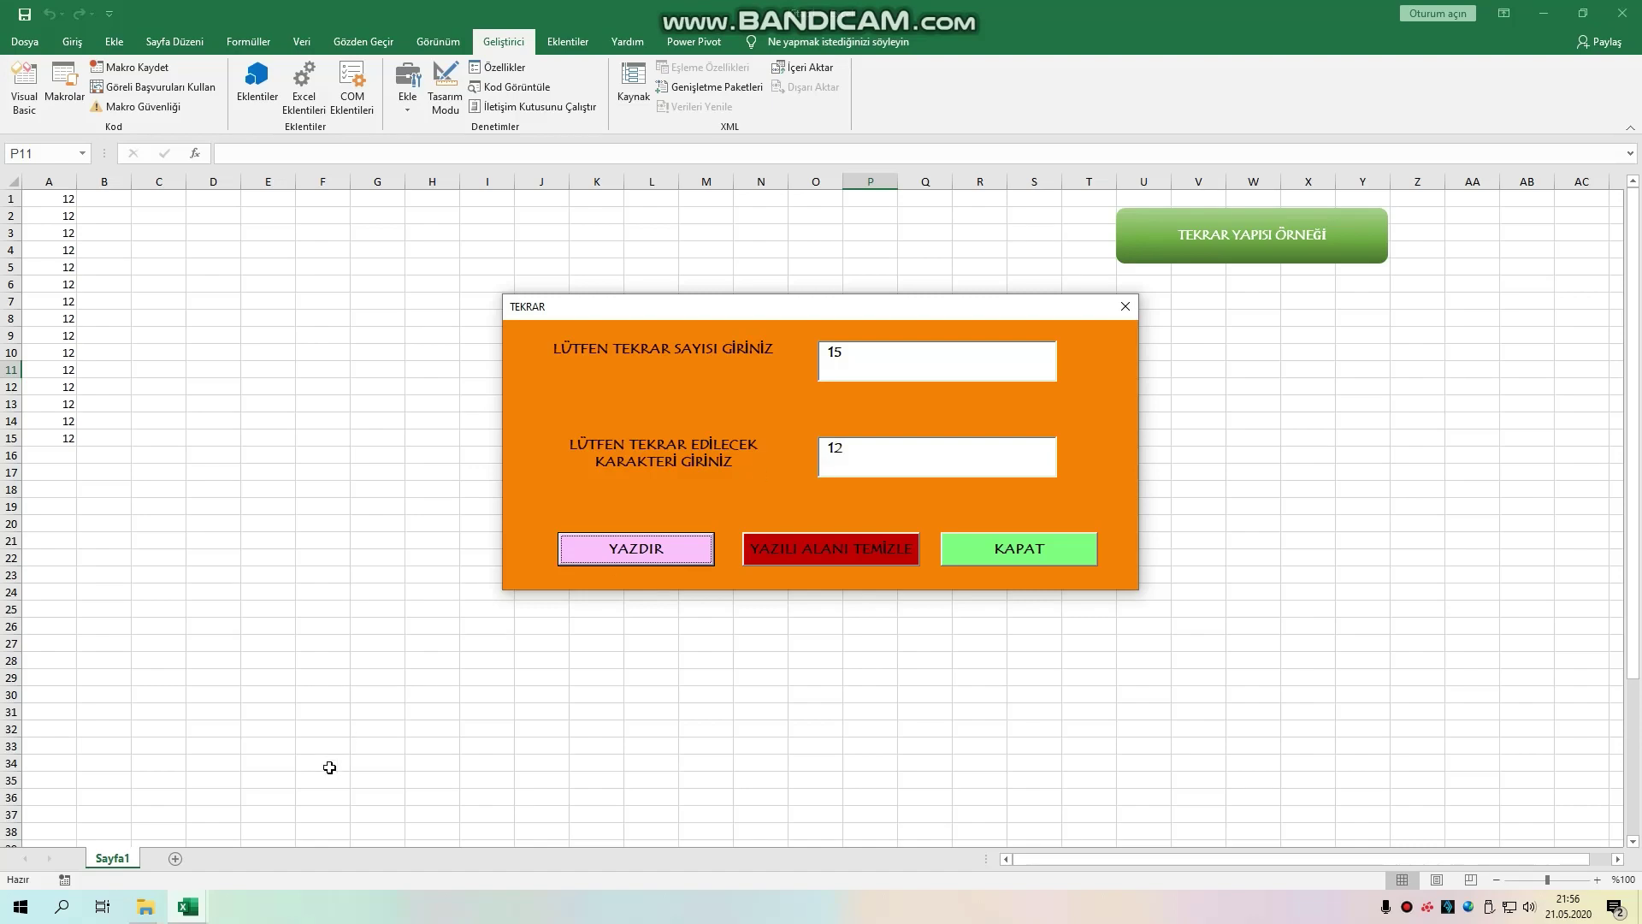
left_click(128, 811)
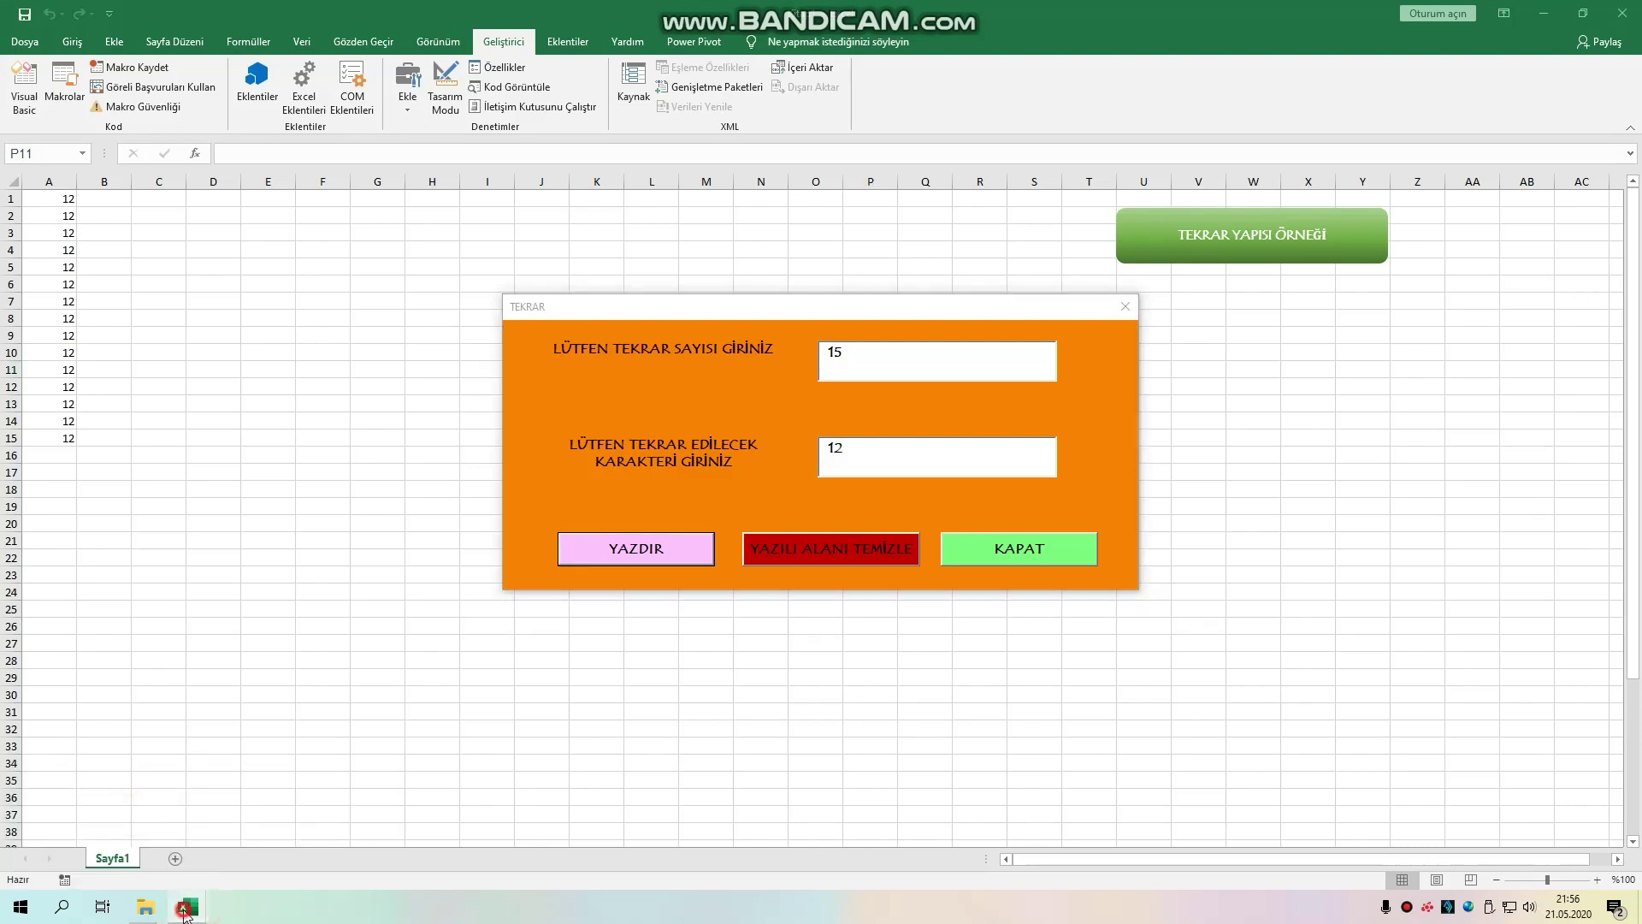
left_click(316, 821)
left_click(94, 267)
Step: Reopen the UserForm1 designer, scroll its code to the top, and return to Excel
double_click(94, 268)
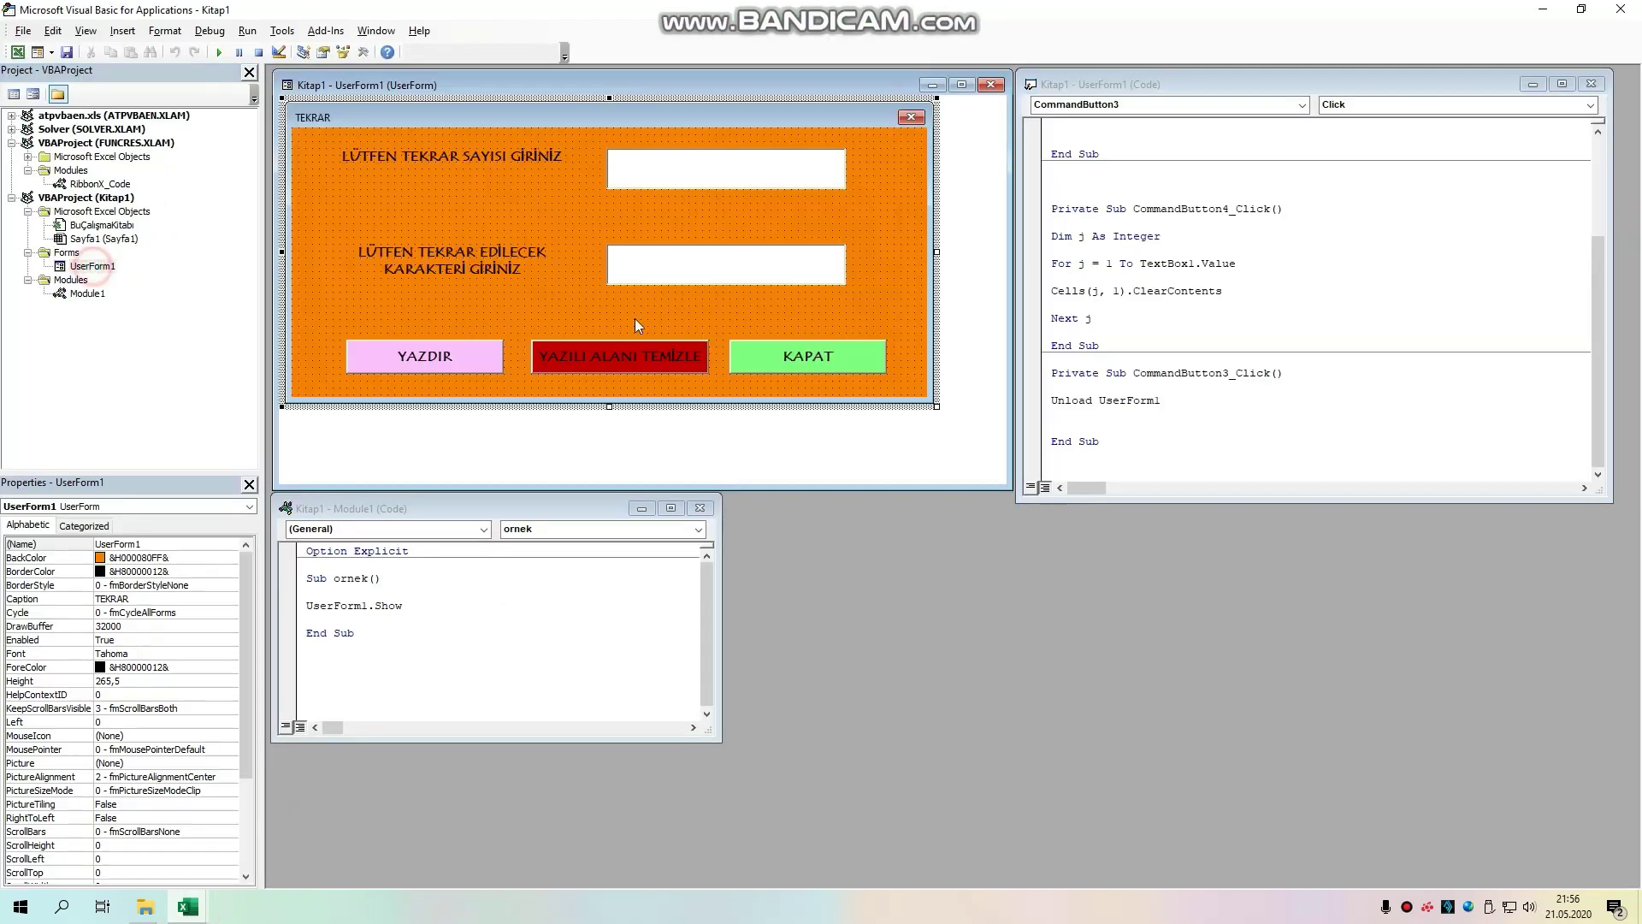
scroll(1354, 281, "up", 4)
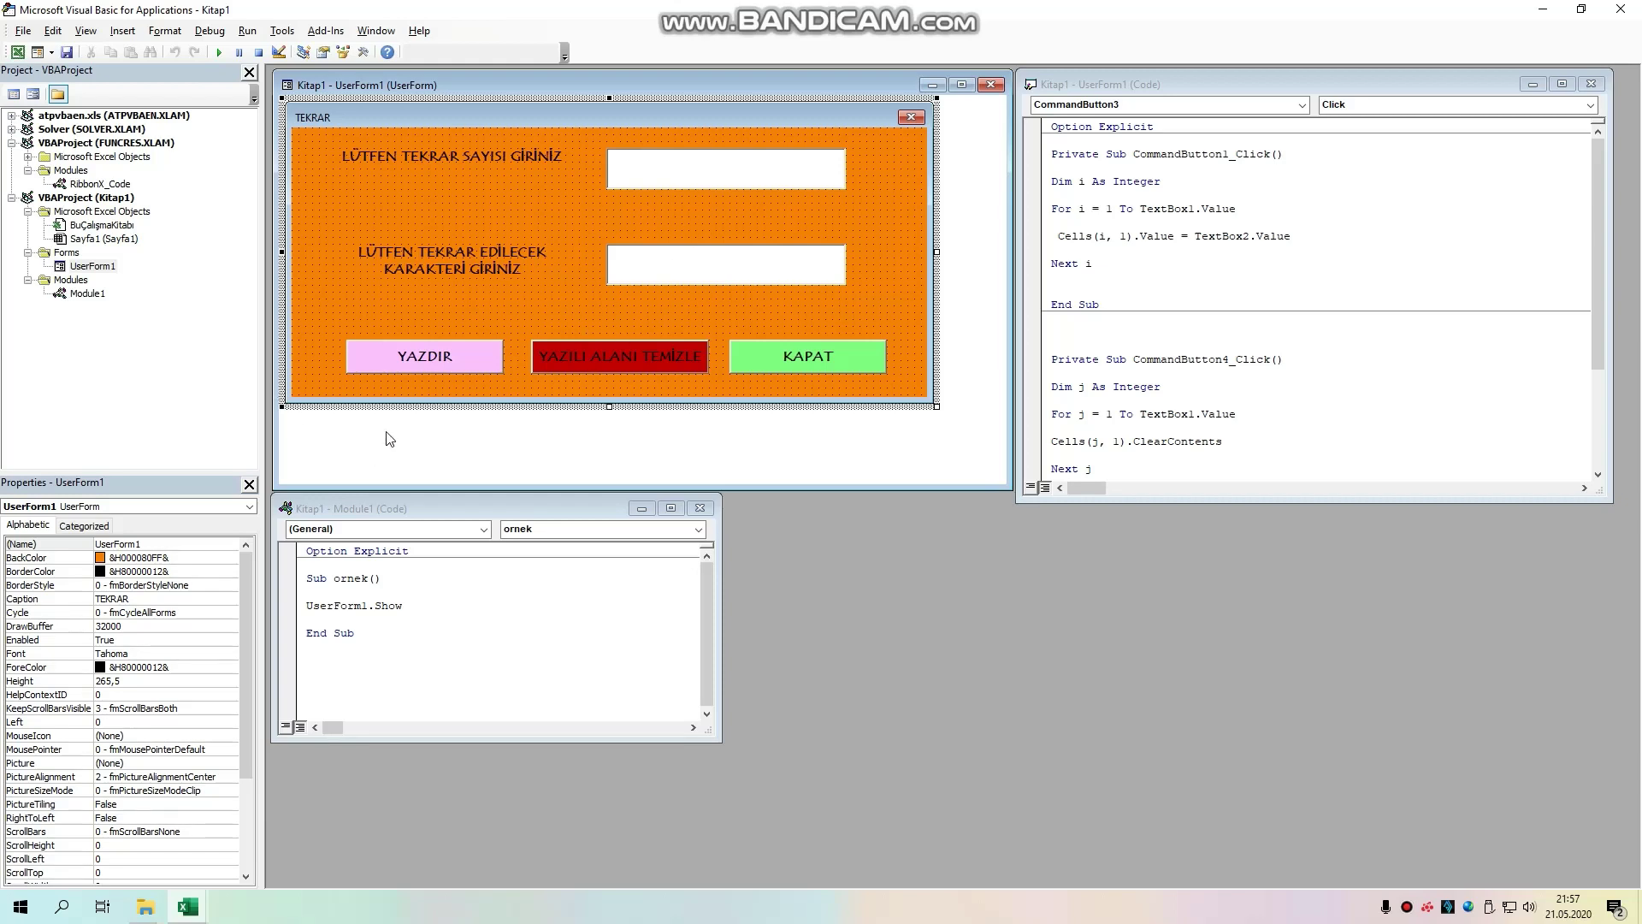
left_click(147, 857)
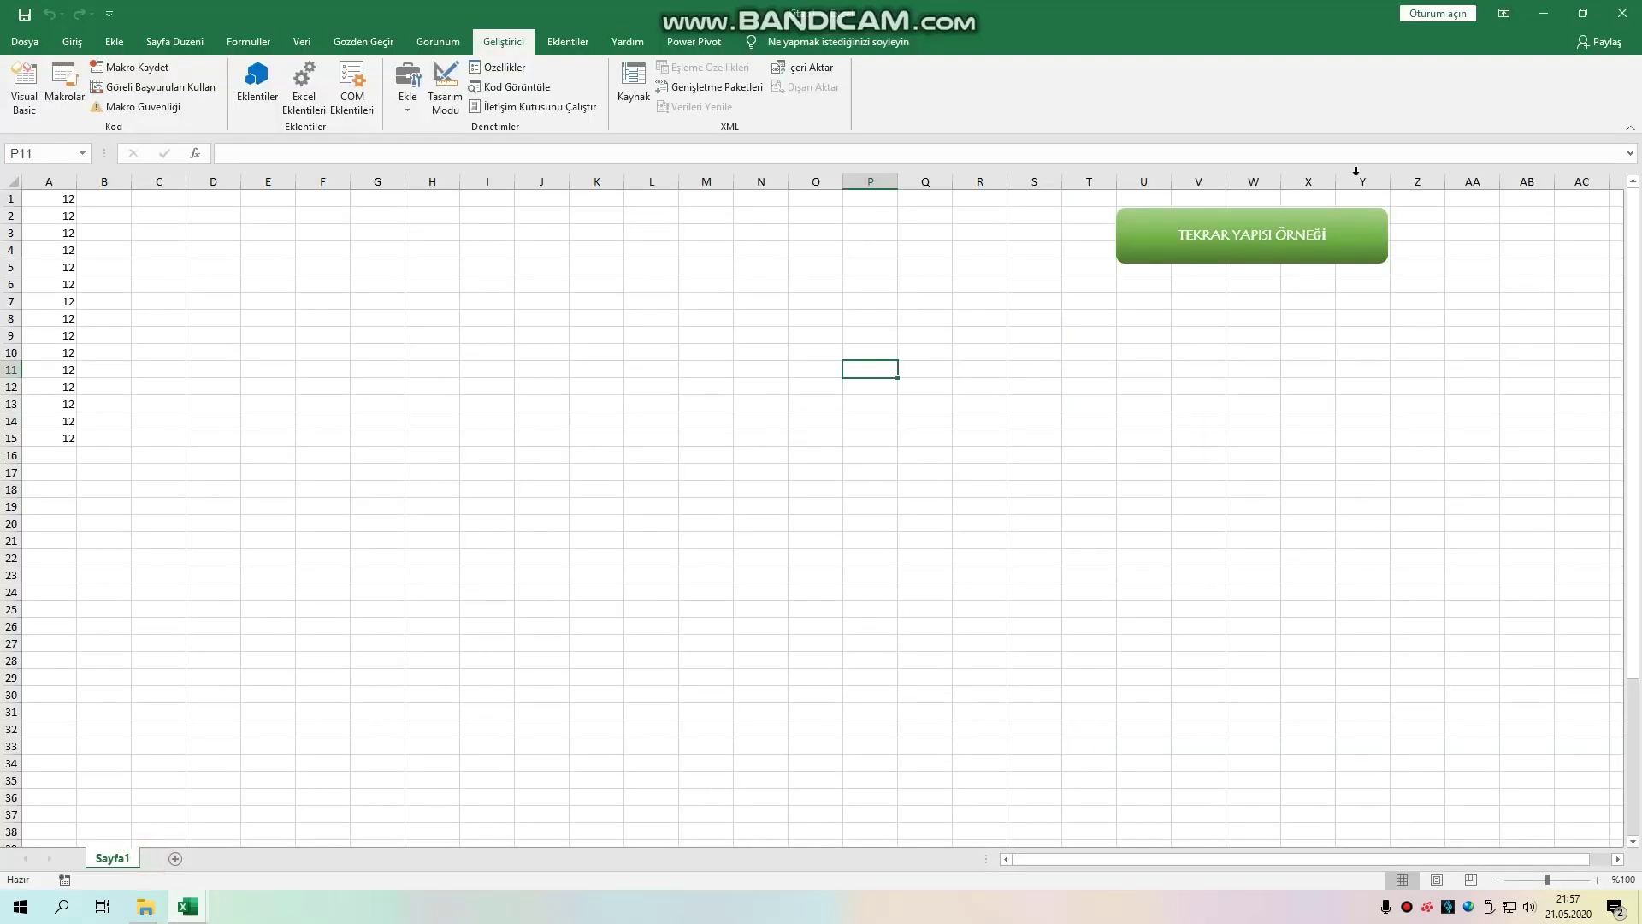
Step: Write ahmet 100 times down column A with the TEKRAR form
left_click(1272, 248)
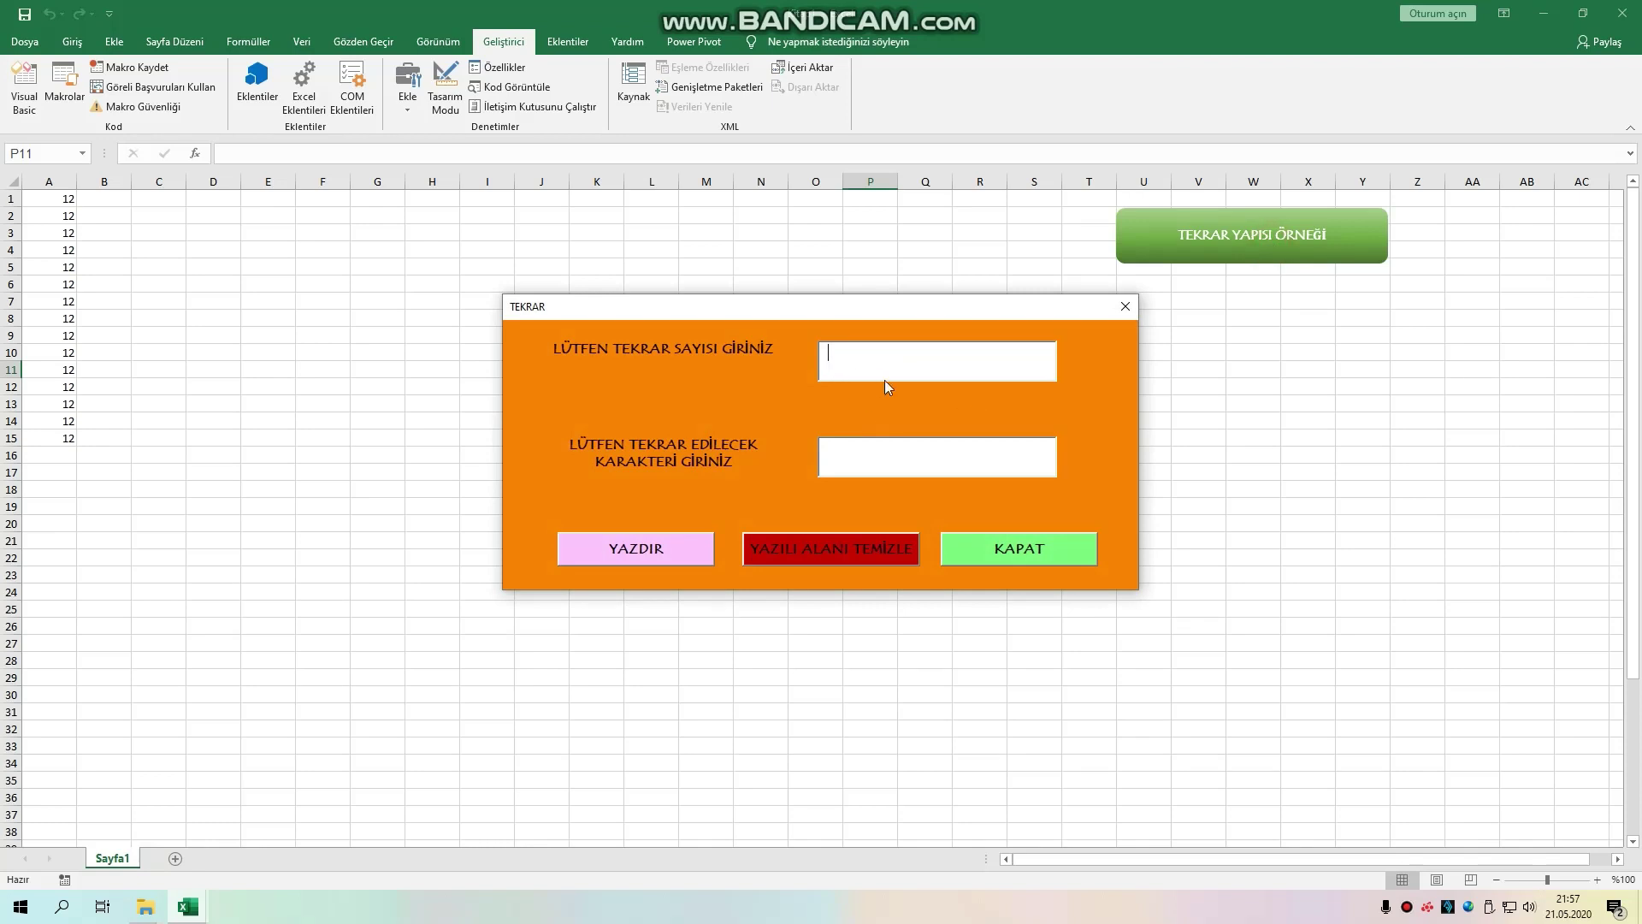
type("100")
type("2")
key("BackSpace")
type("ahmet")
left_click(650, 562)
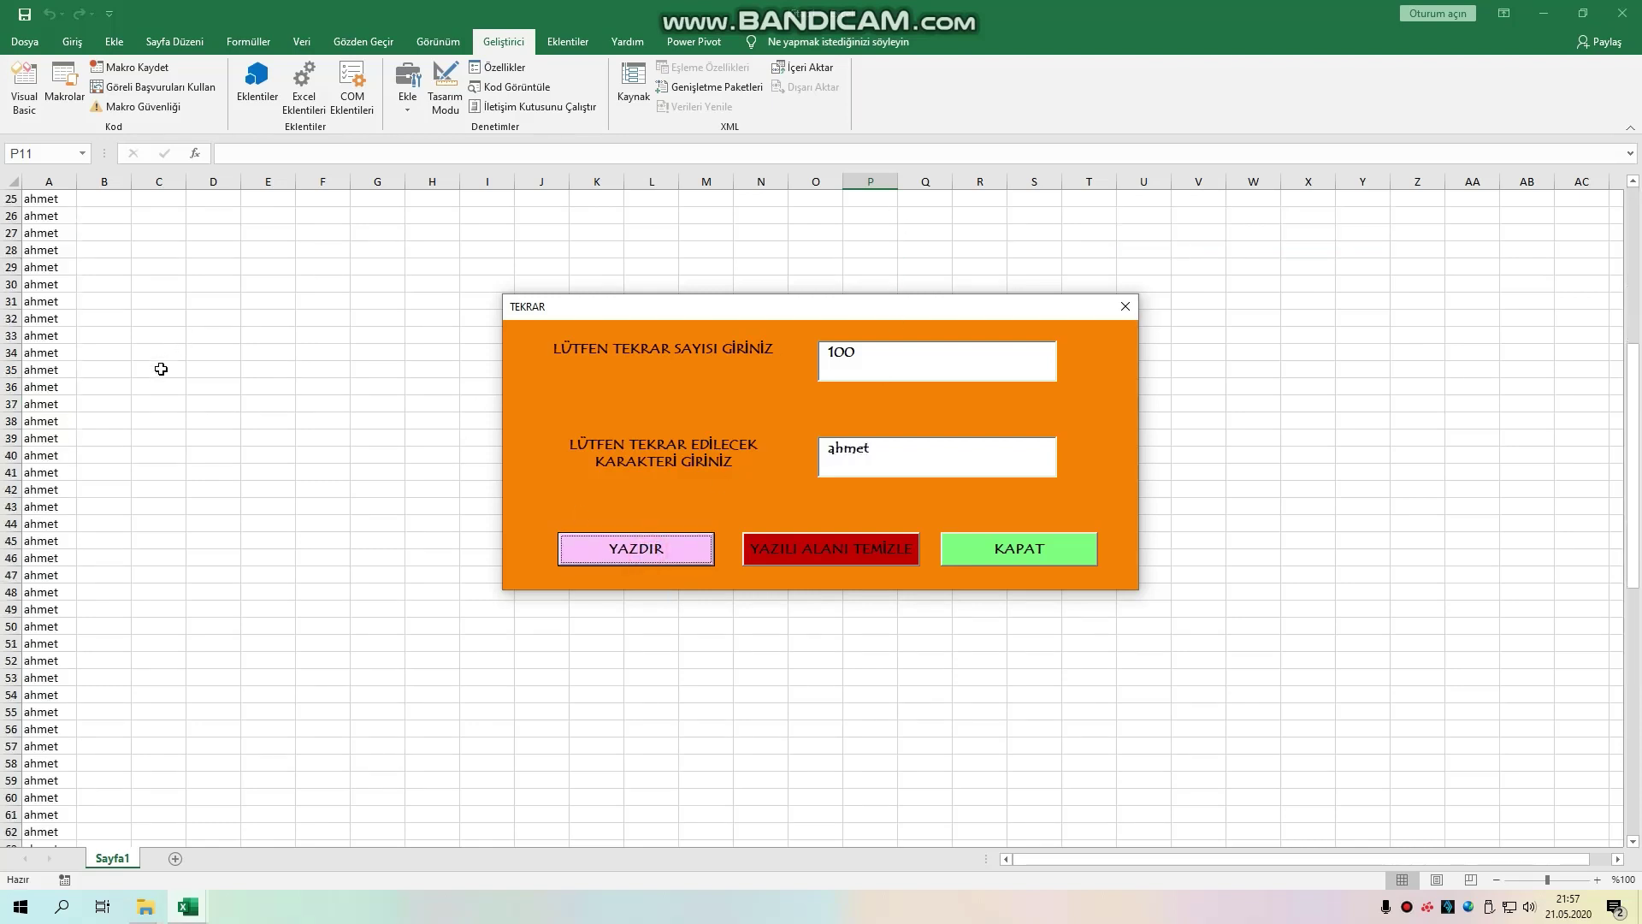
Step: Clear column A with YAZILI ALANI TEMİZLE and close the form with KAPAT
scroll(90, 582, "up", 8)
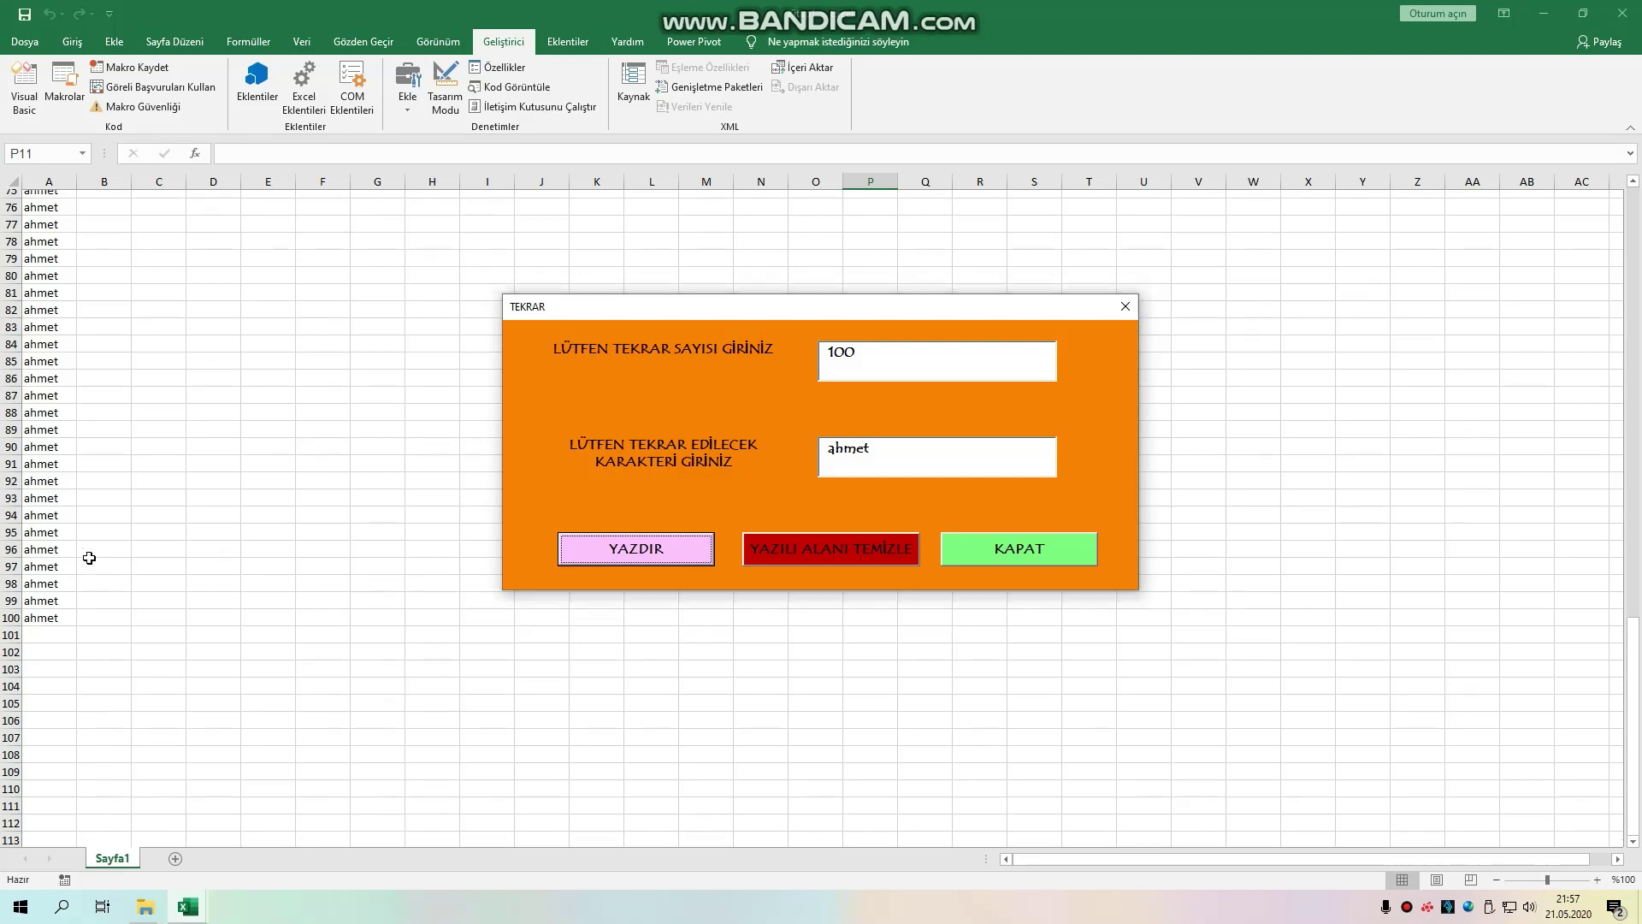
scroll(93, 552, "up", 7)
scroll(81, 505, "up", 8)
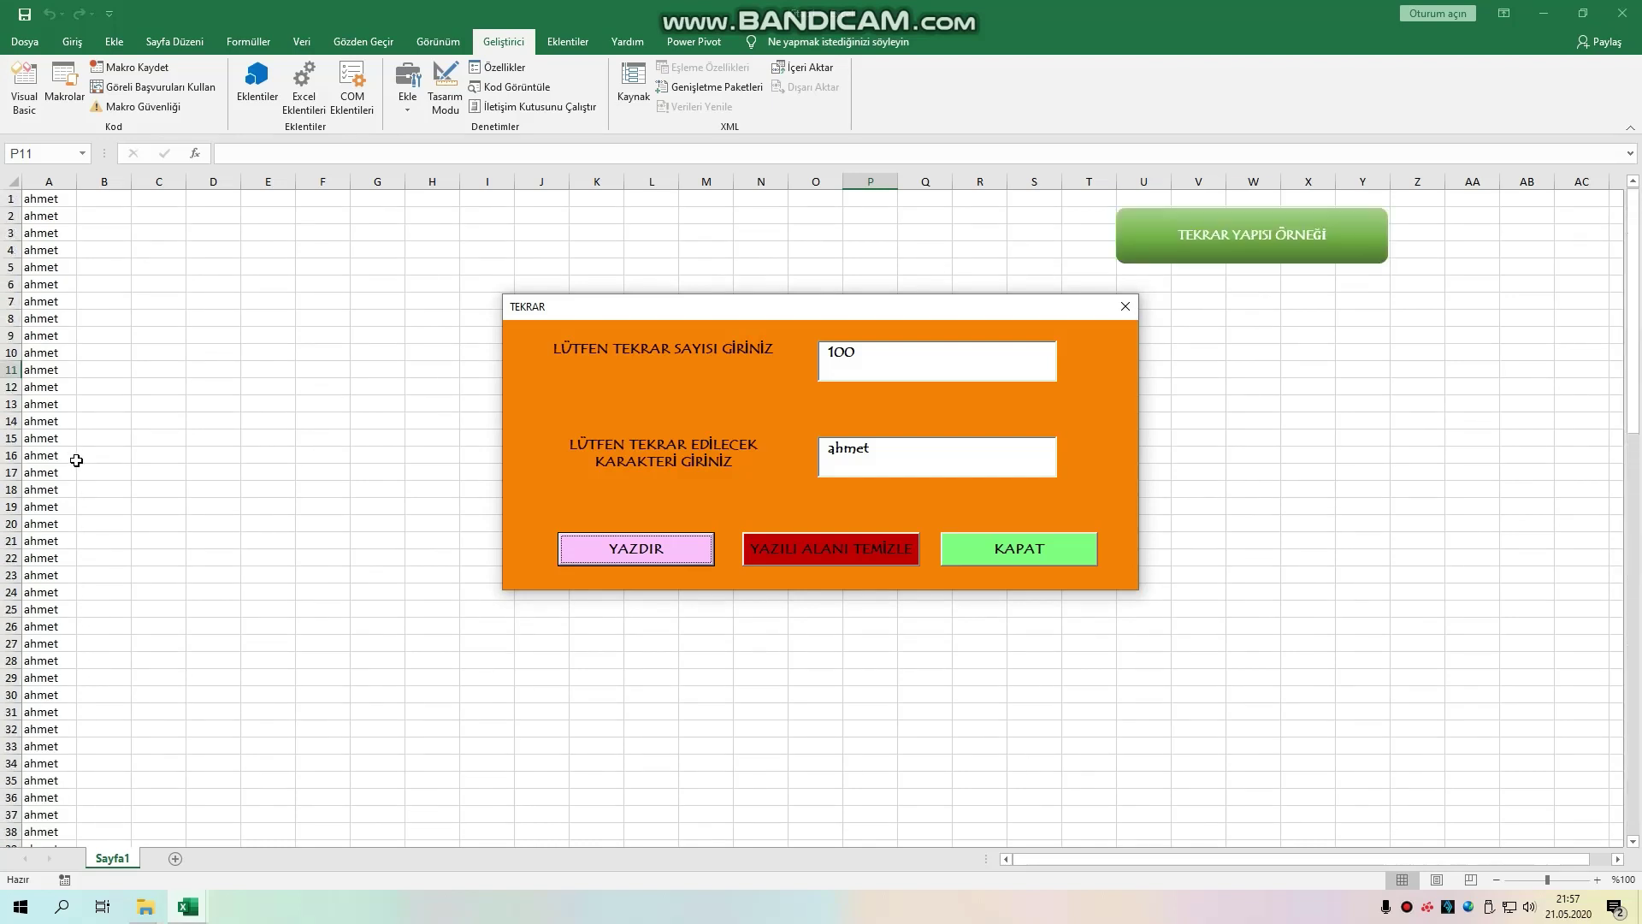
left_click(829, 548)
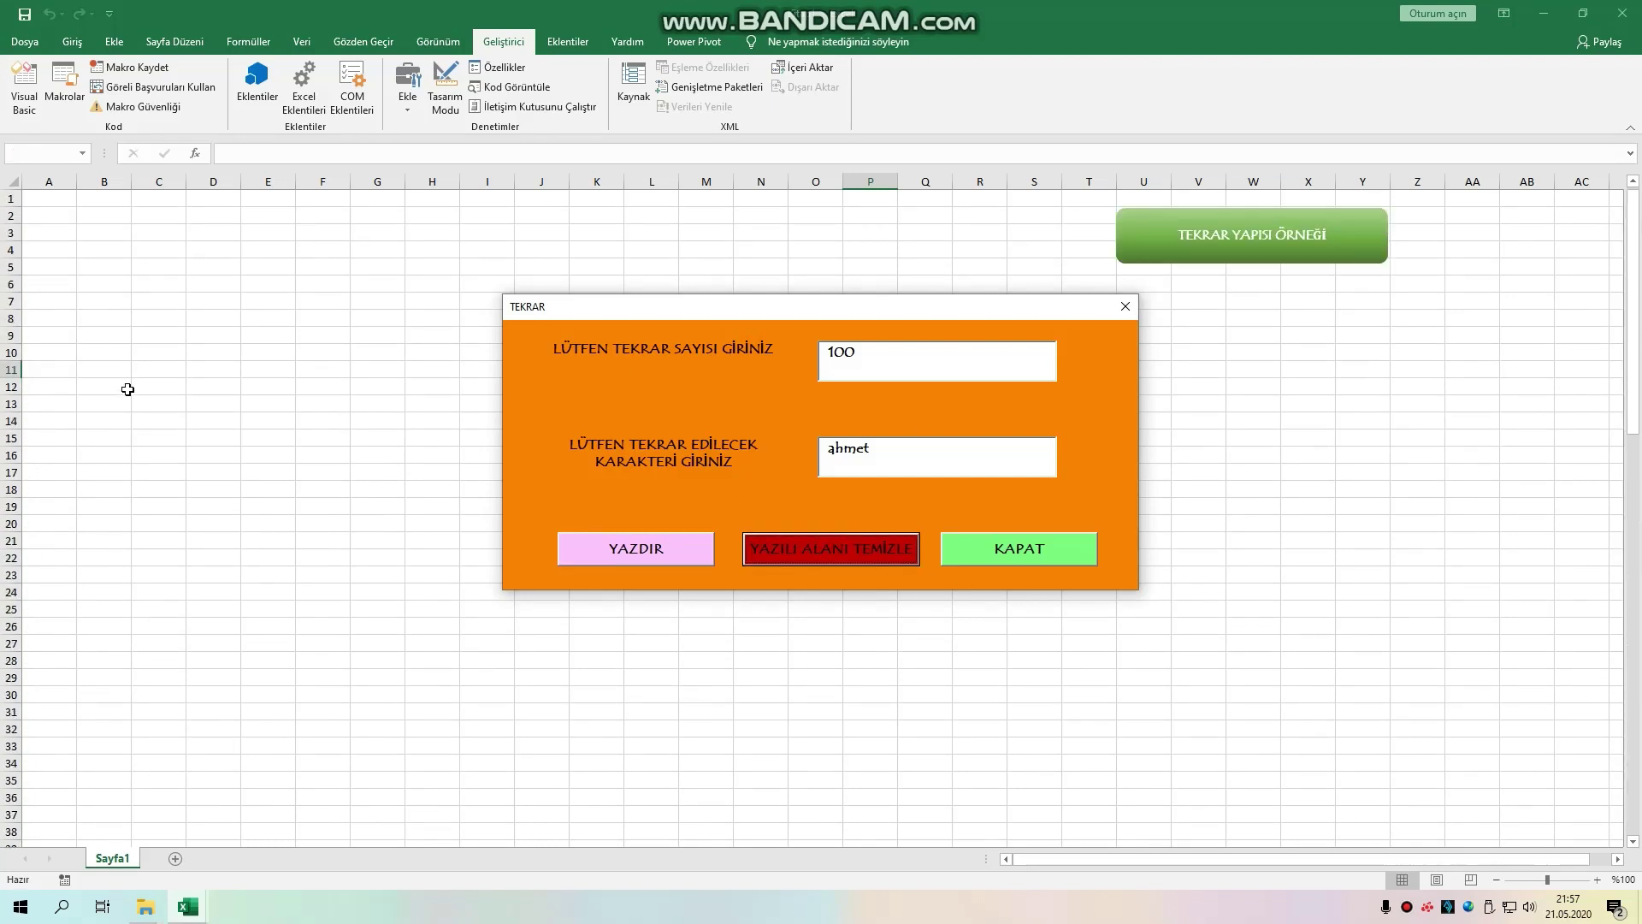
left_click(1016, 542)
left_click(455, 350)
left_click(837, 438)
left_click(832, 366)
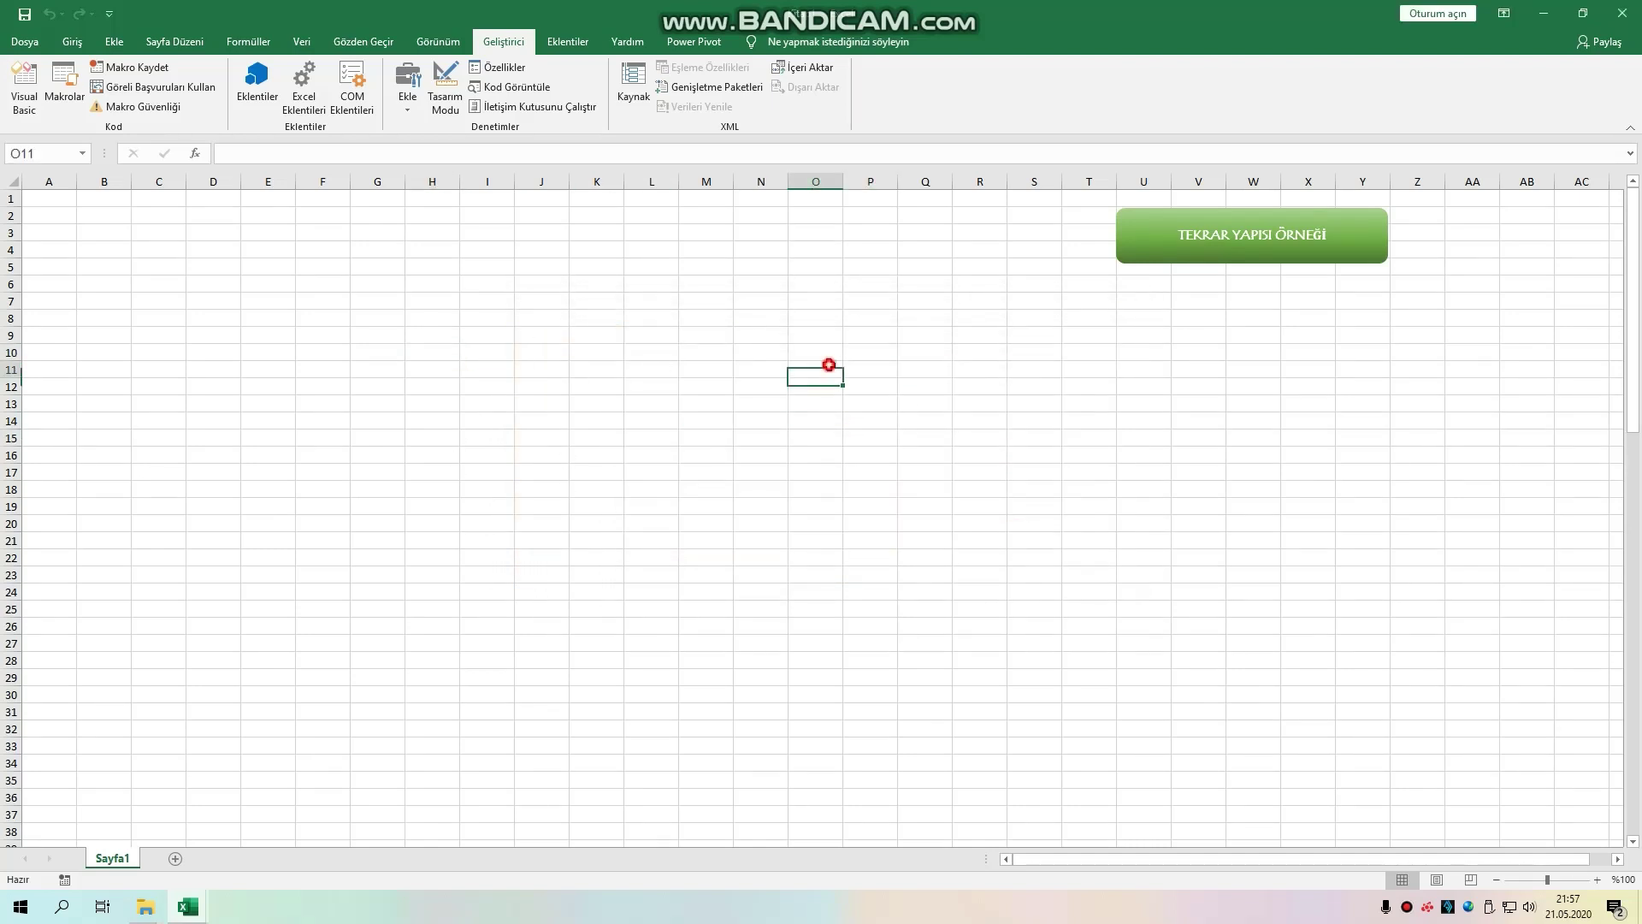
key("alt+F11")
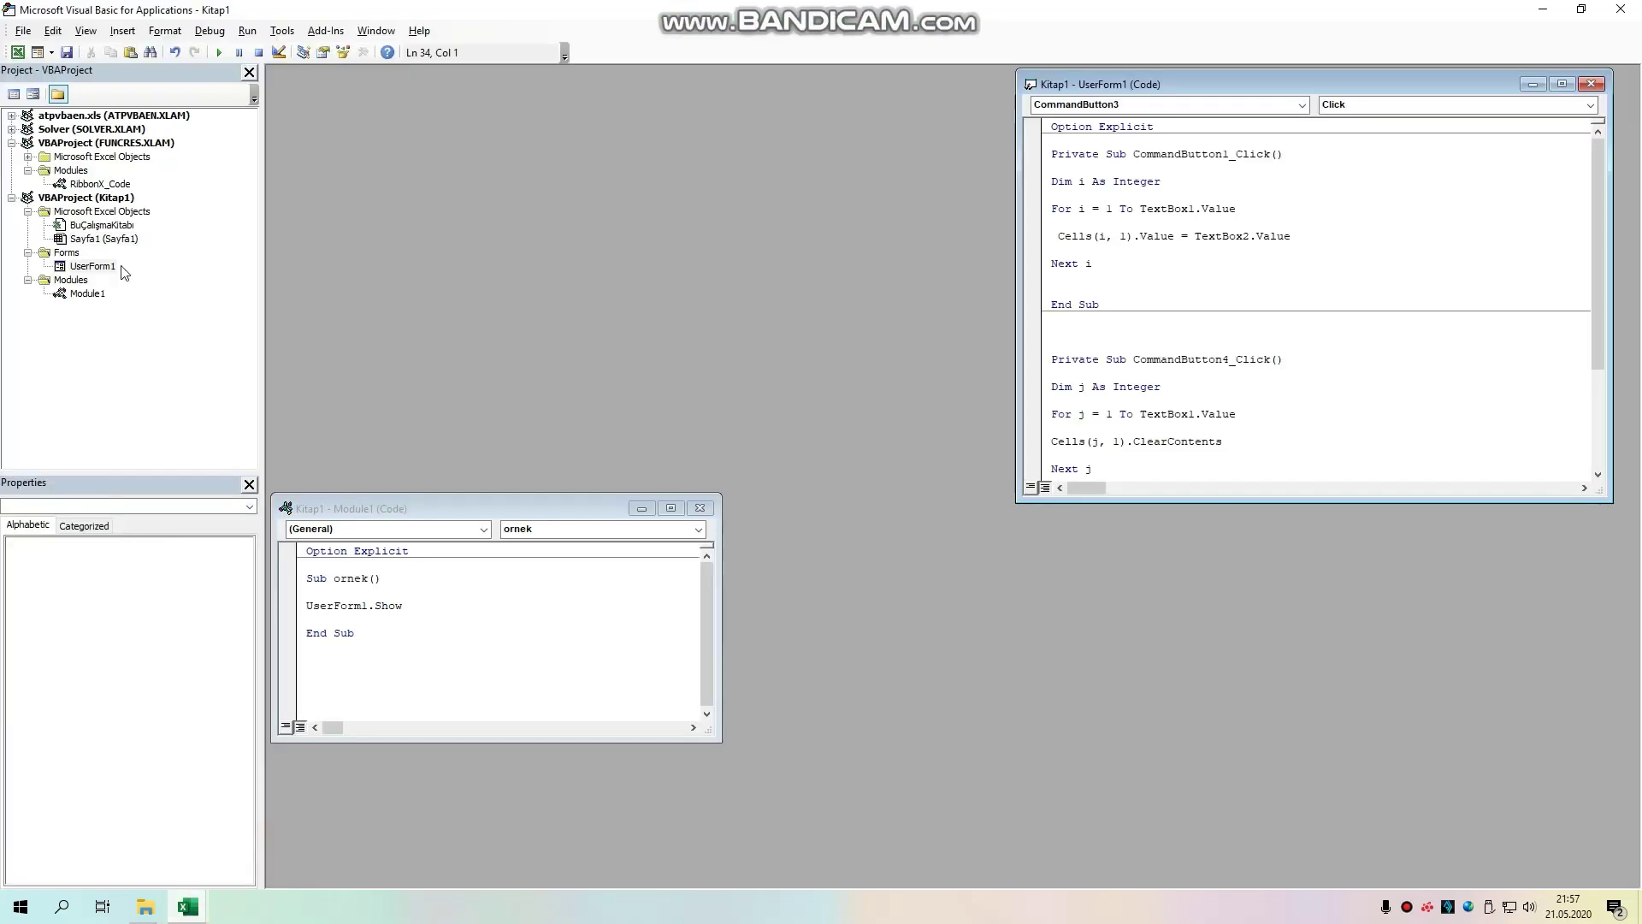
Step: Reopen the UserForm1 designer and review the YAZDIR and ClearContents loop code
left_click(88, 266)
double_click(88, 267)
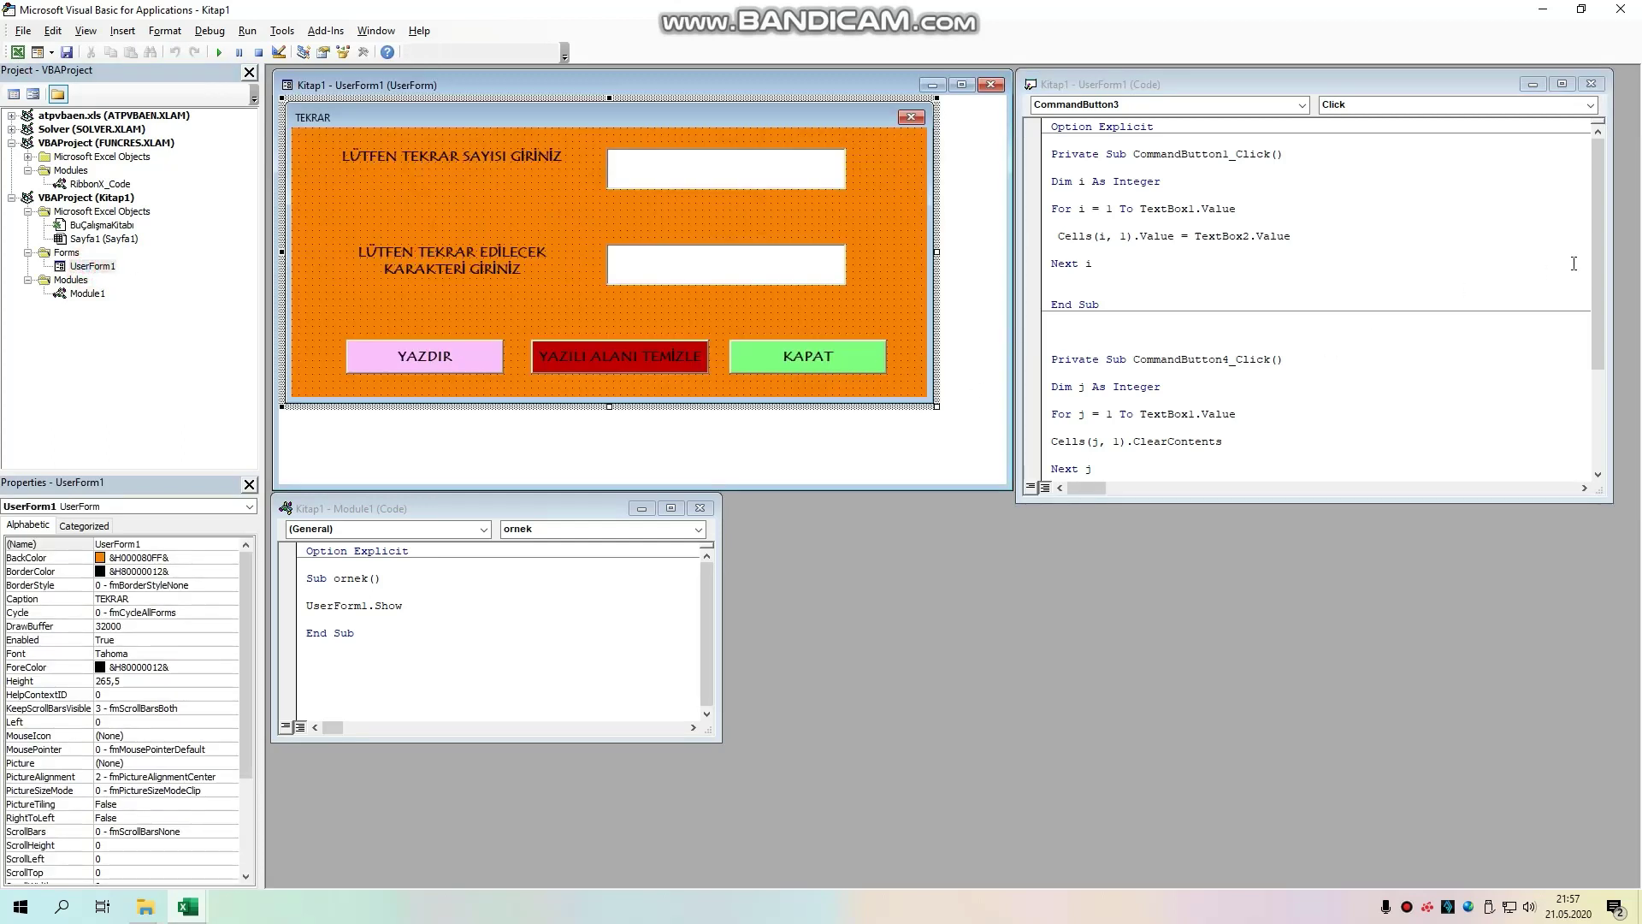
mouse_move(1600, 249)
left_mouse_down()
mouse_move(1604, 366)
mouse_move(1600, 249)
left_mouse_up()
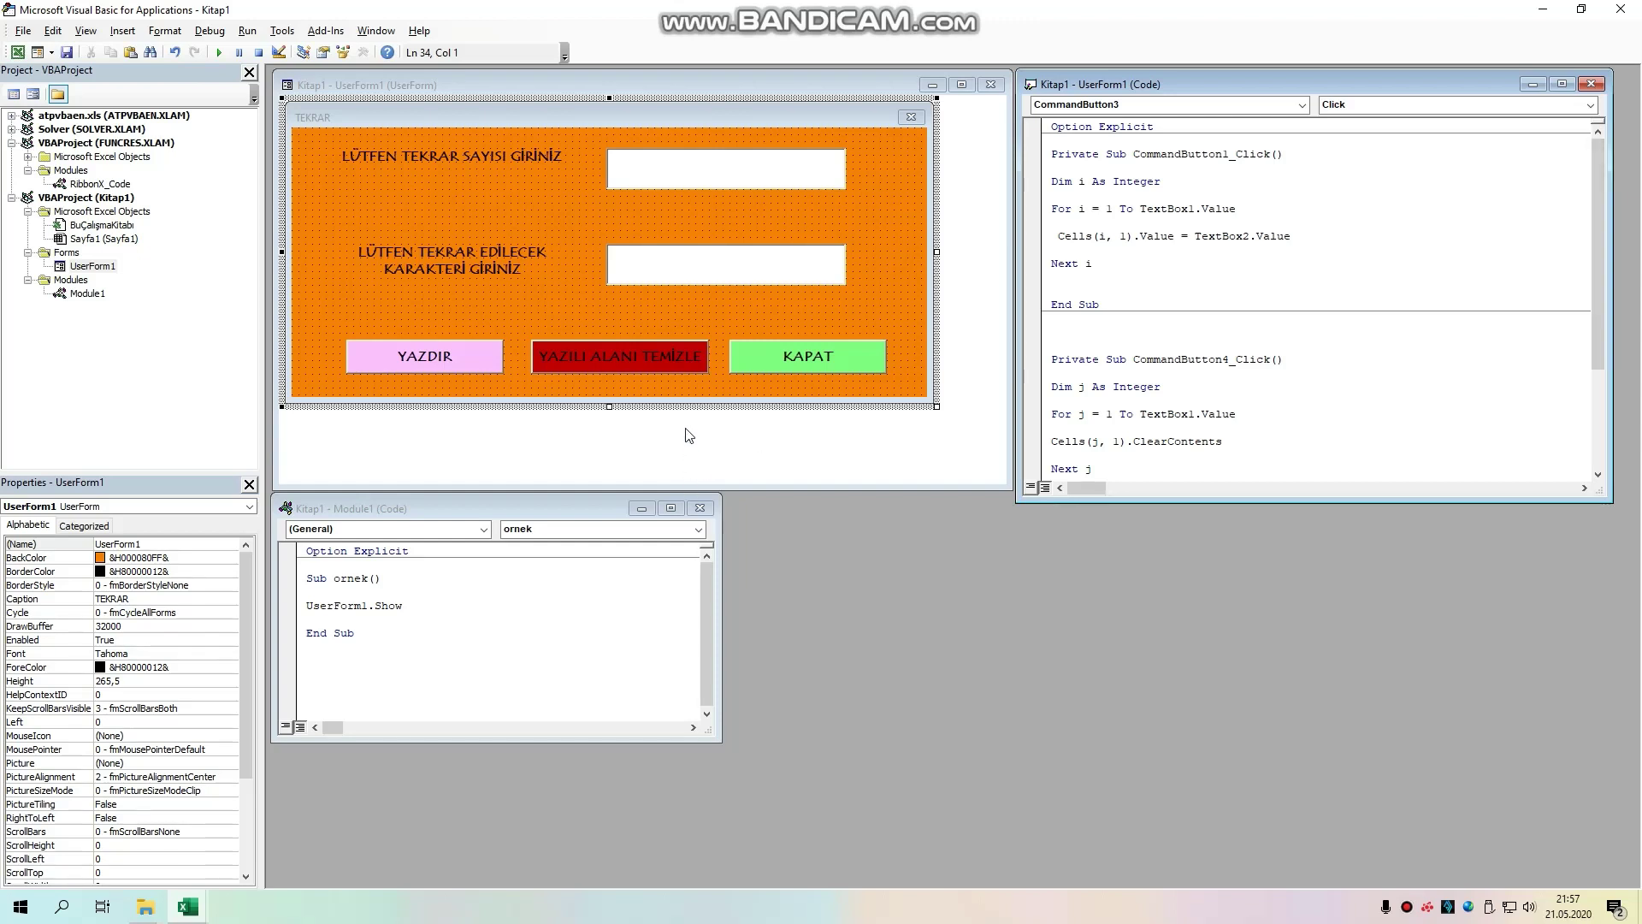
left_click(1057, 343)
scroll(1147, 395, "down", 4)
scroll(1147, 395, "up", 4)
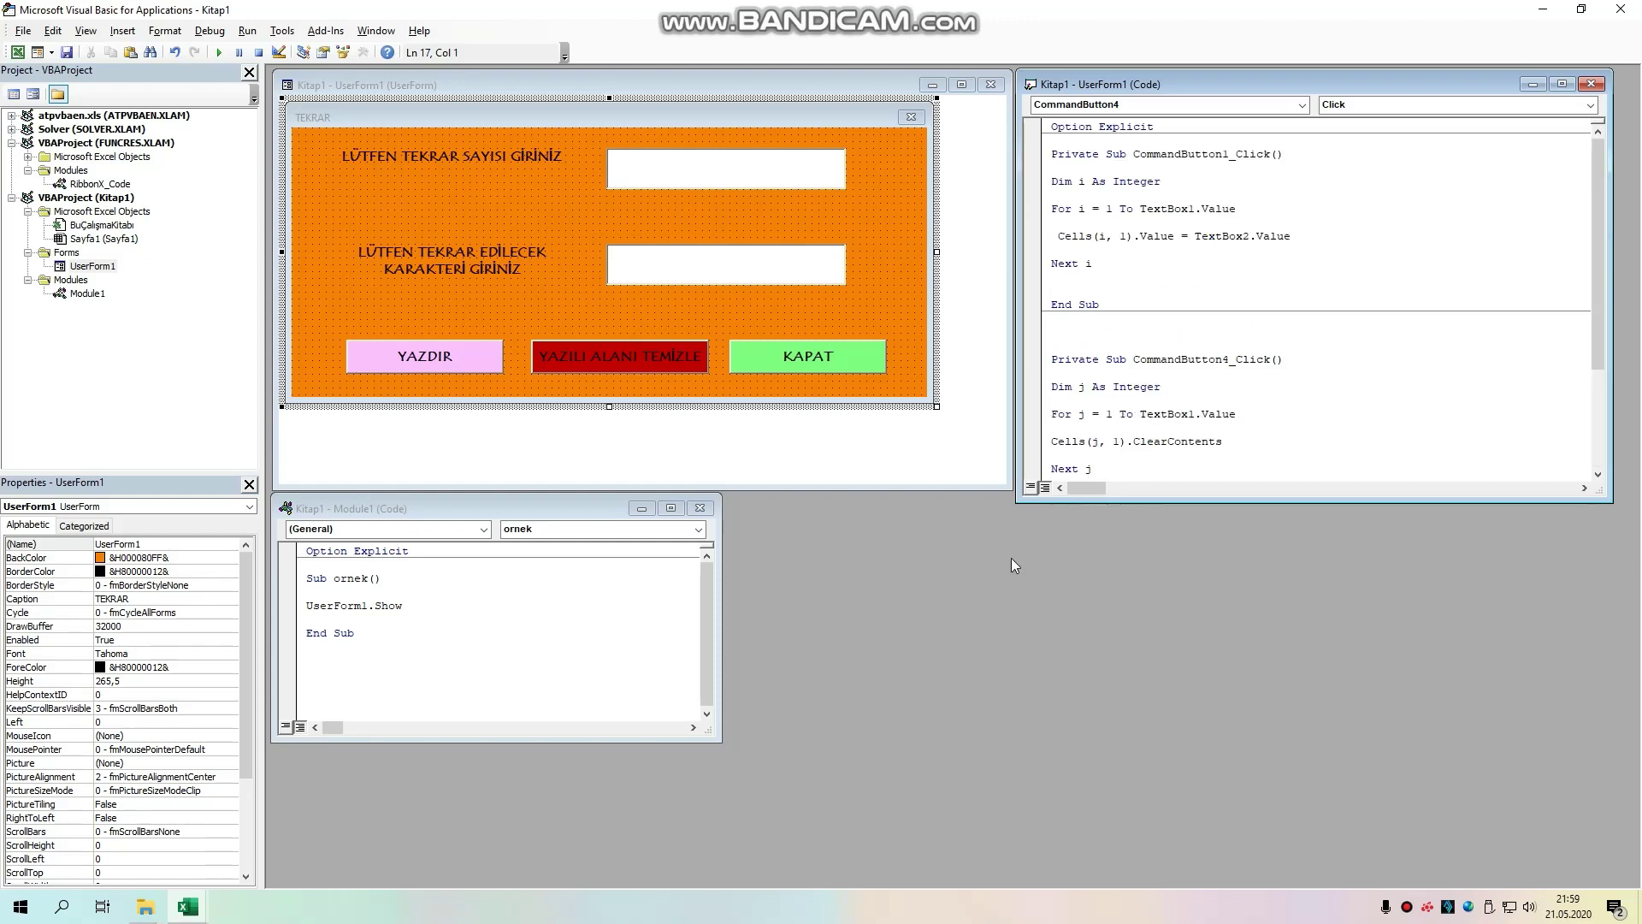